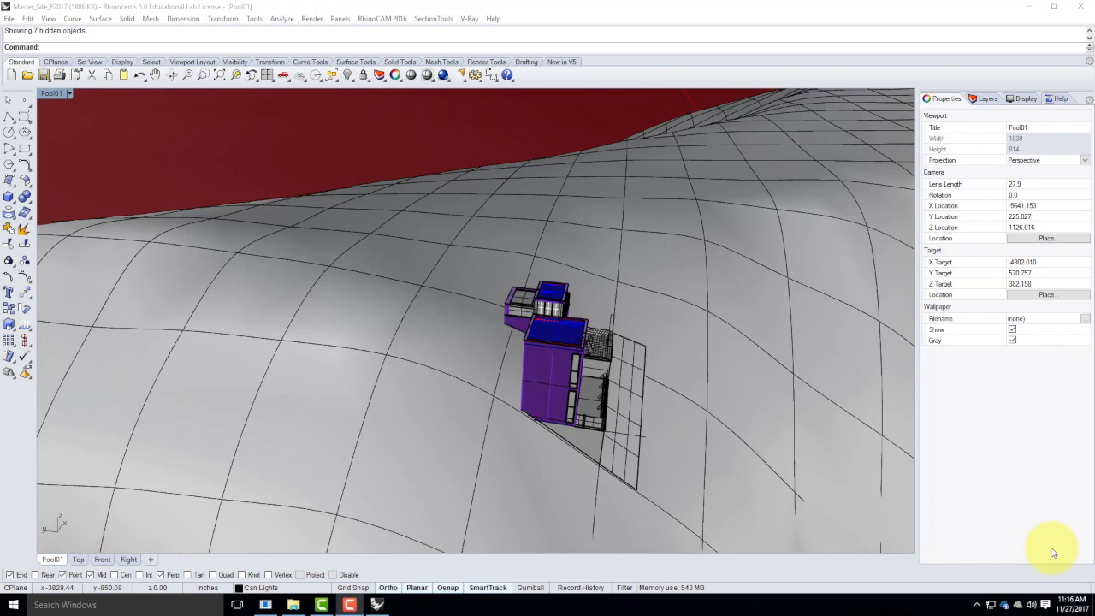
Save the model under the new file name Master_Site_F2017-Section01 in the F2017 folder.
click(469, 7)
click(4, 19)
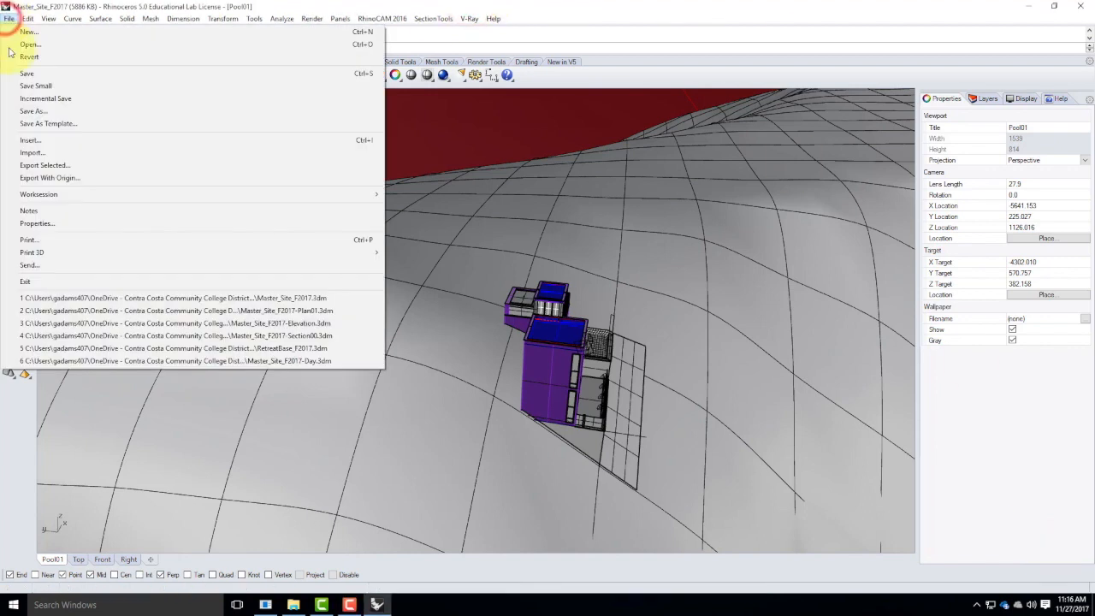
click(31, 112)
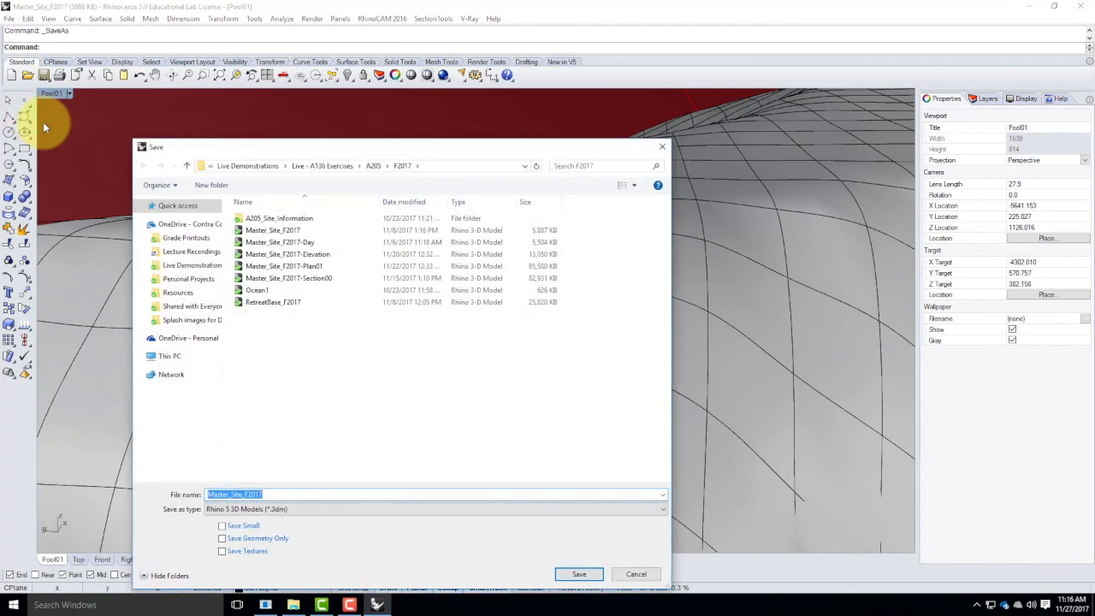
click(308, 280)
click(318, 494)
click(318, 494)
key(BackSpace)
text(1)
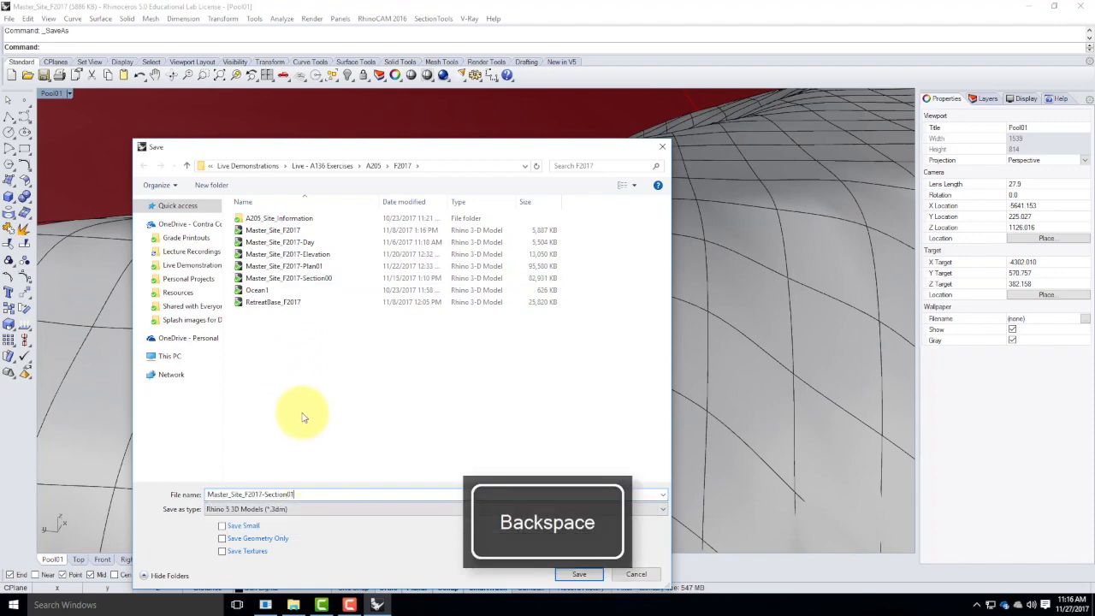
click(575, 575)
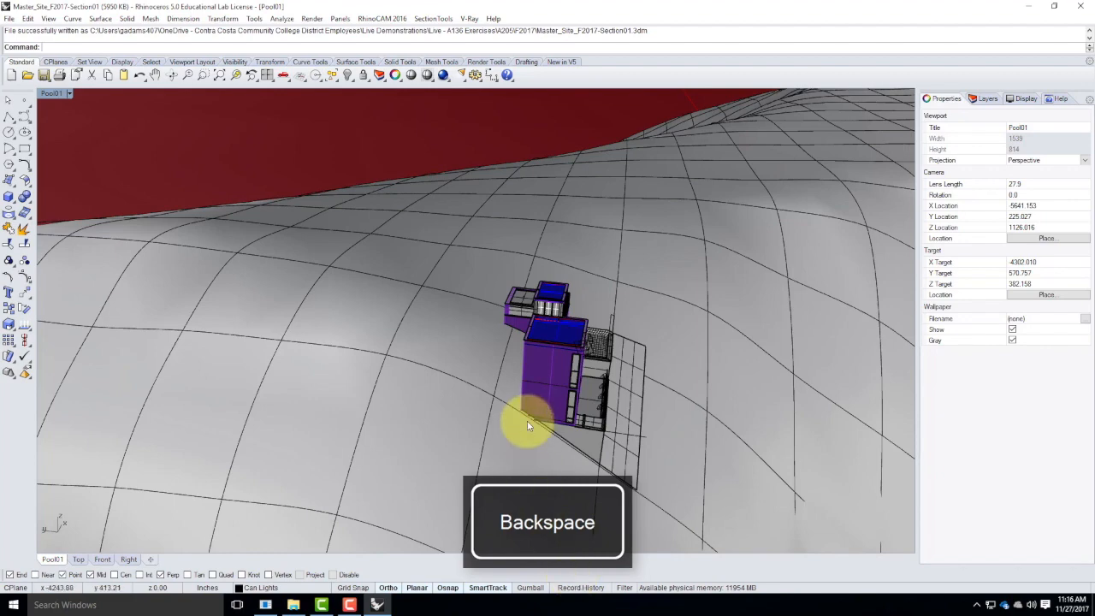
scroll(324, 321, down, 8)
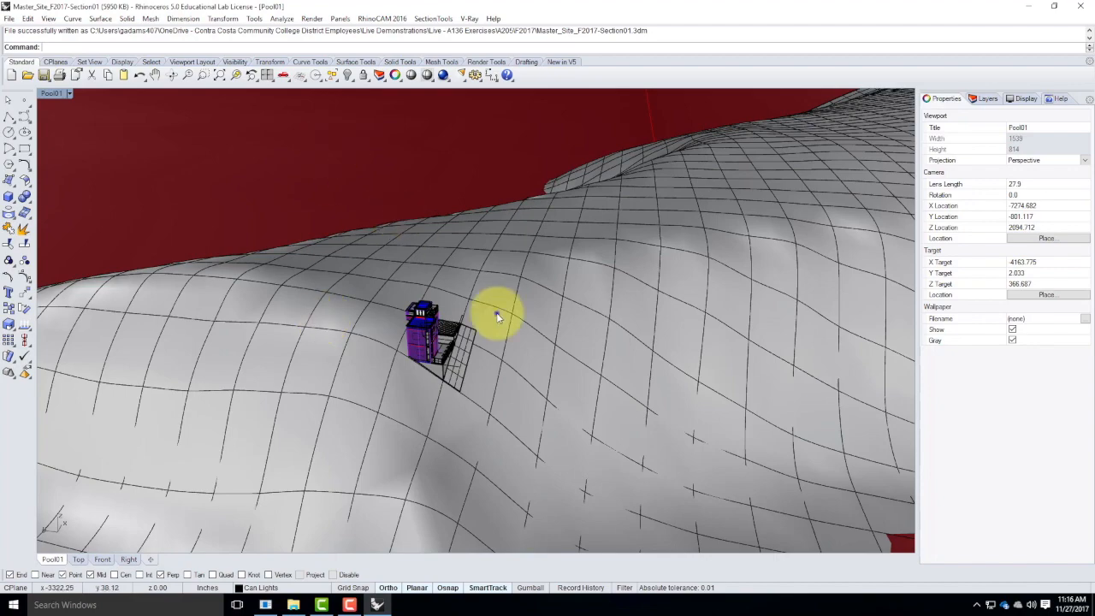
scroll(490, 313, up, 10)
right_drag(459, 310, 453, 257)
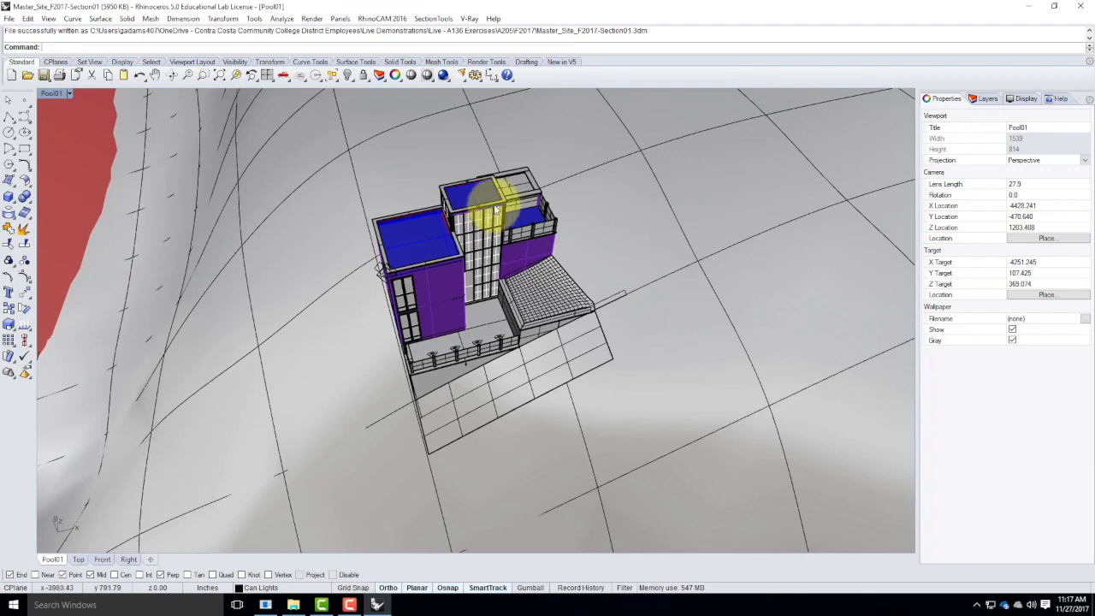
right_drag(391, 265, 519, 286)
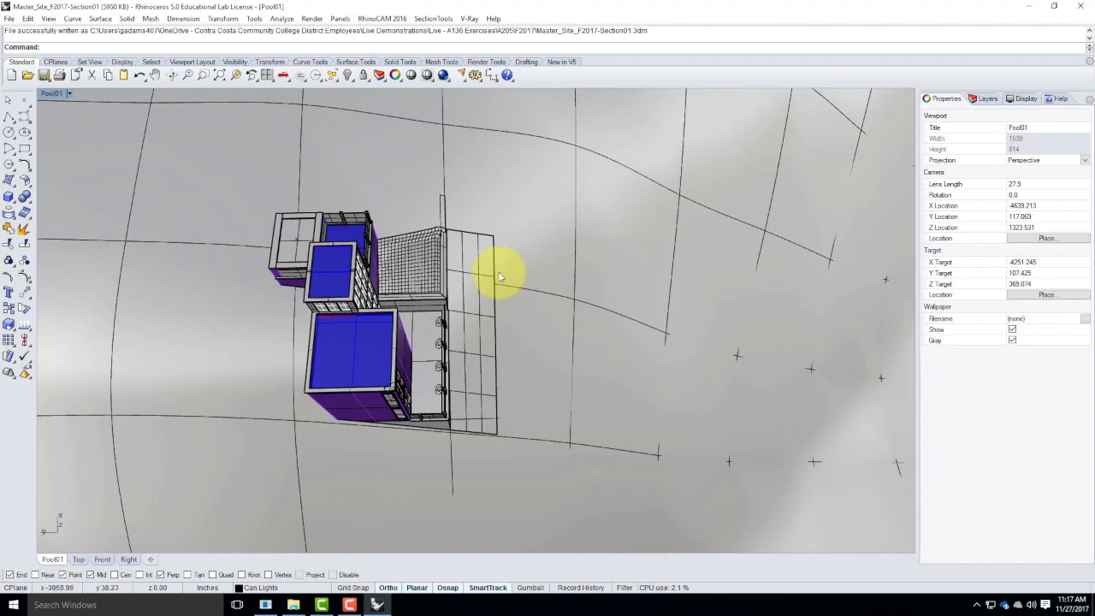
scroll(313, 183, down, 8)
right_drag(386, 264, 672, 183)
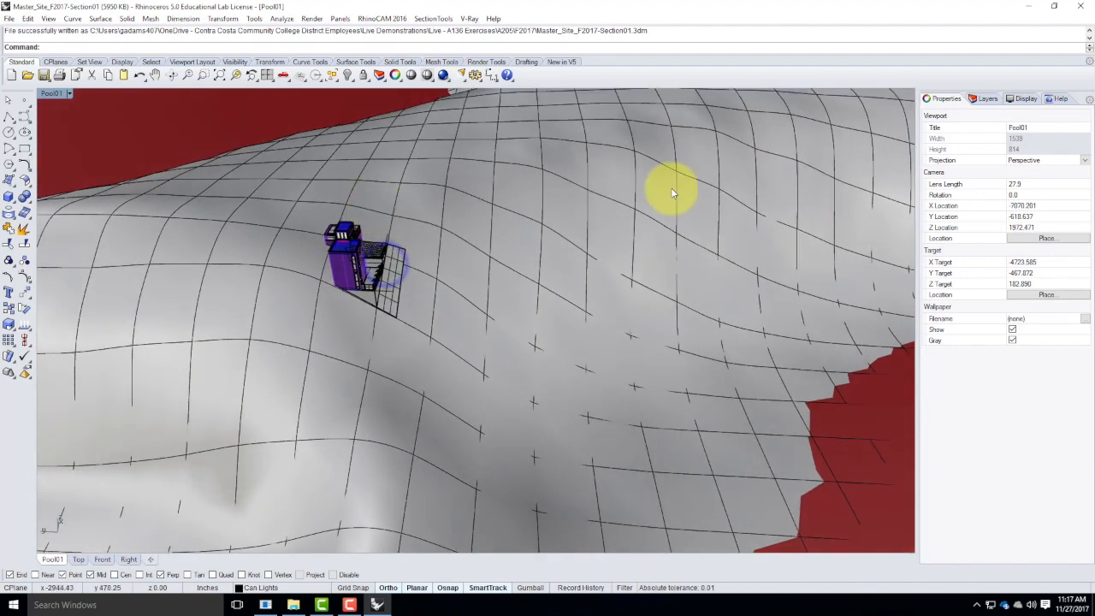
Create a new top-level layer named Section01.
click(979, 99)
click(925, 111)
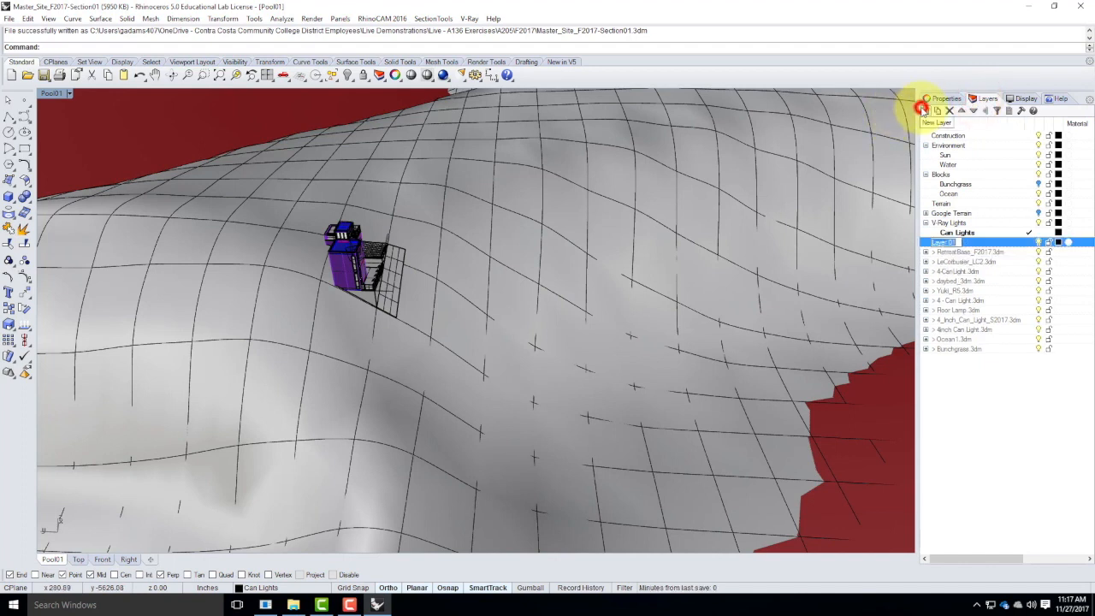
text(Section01)
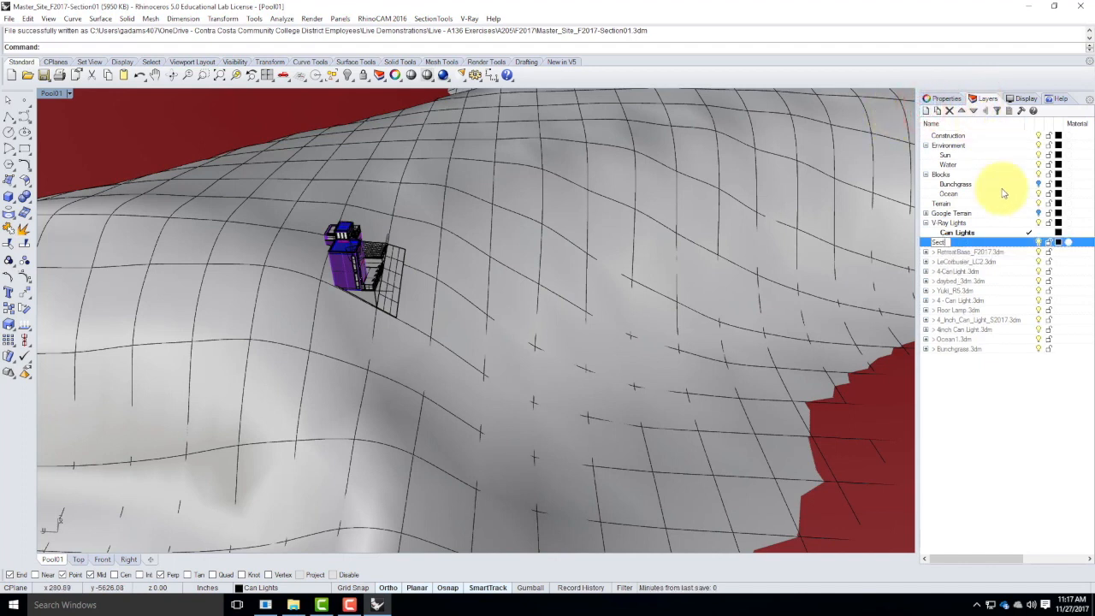
key(Return)
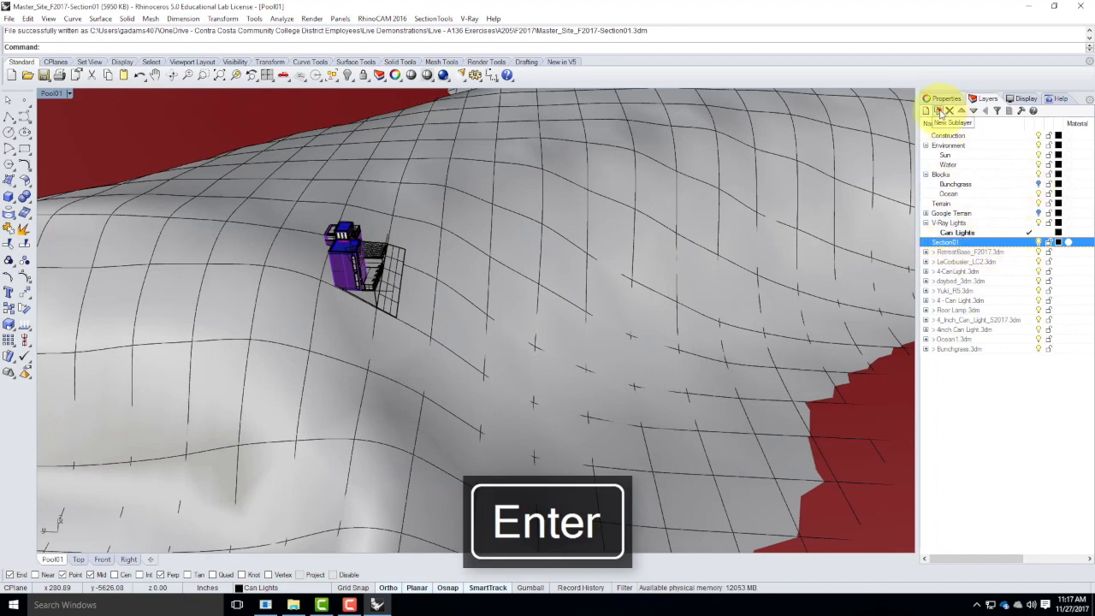
Add a sublayer named Section01_Plane under Section01 and make it the current layer.
click(937, 110)
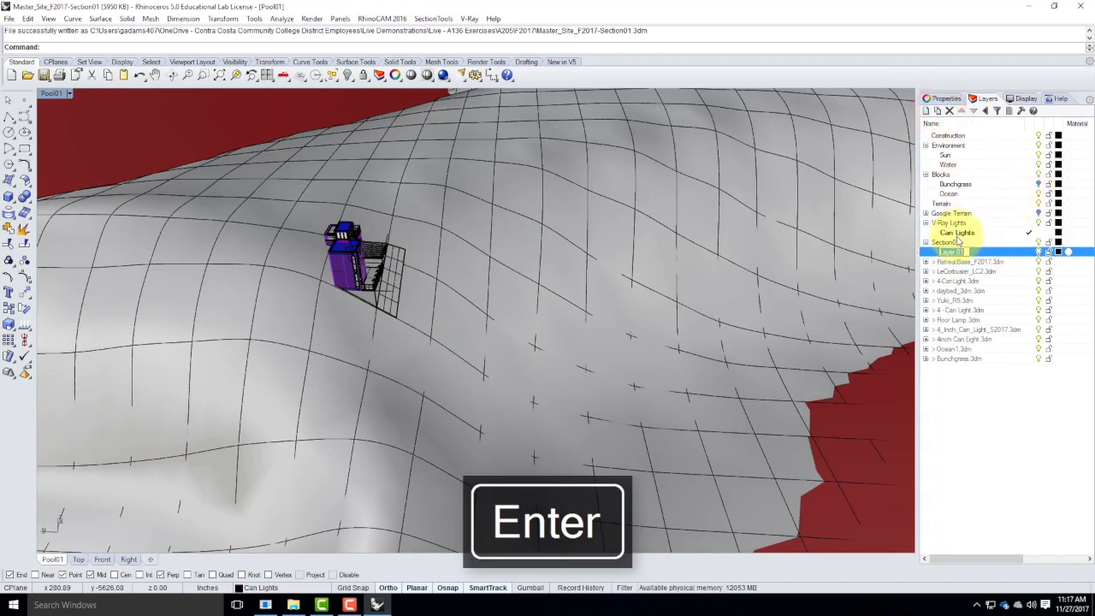
text(Section01)
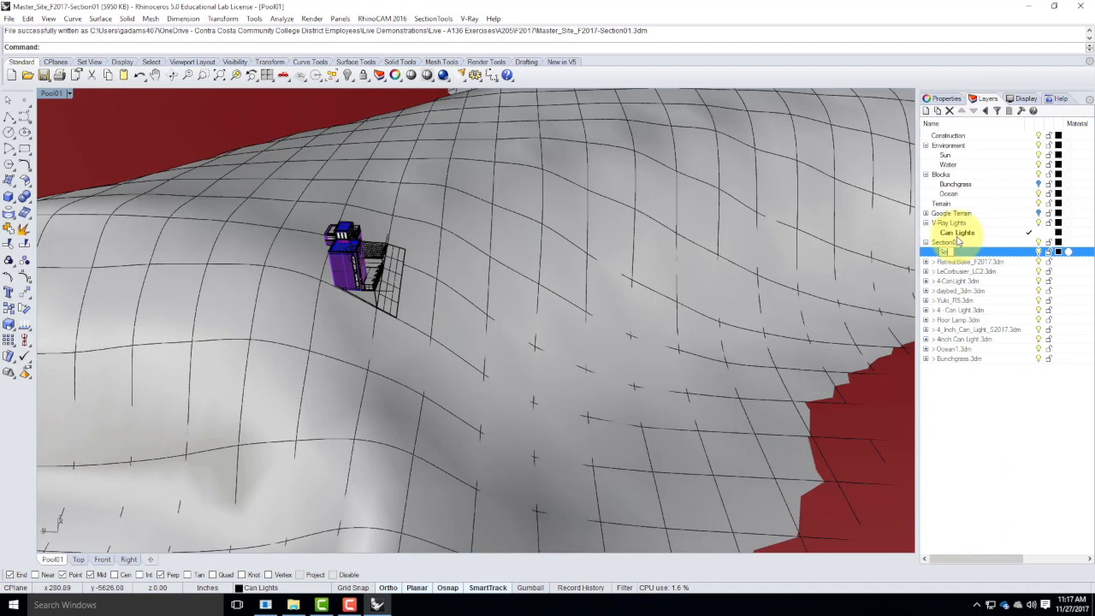
text(_Plane)
click(1008, 251)
Draw a vertical plane surface across the whole site, extending past both sides of the red ocean disc.
scroll(507, 231, down, 5)
scroll(507, 231, down, 6)
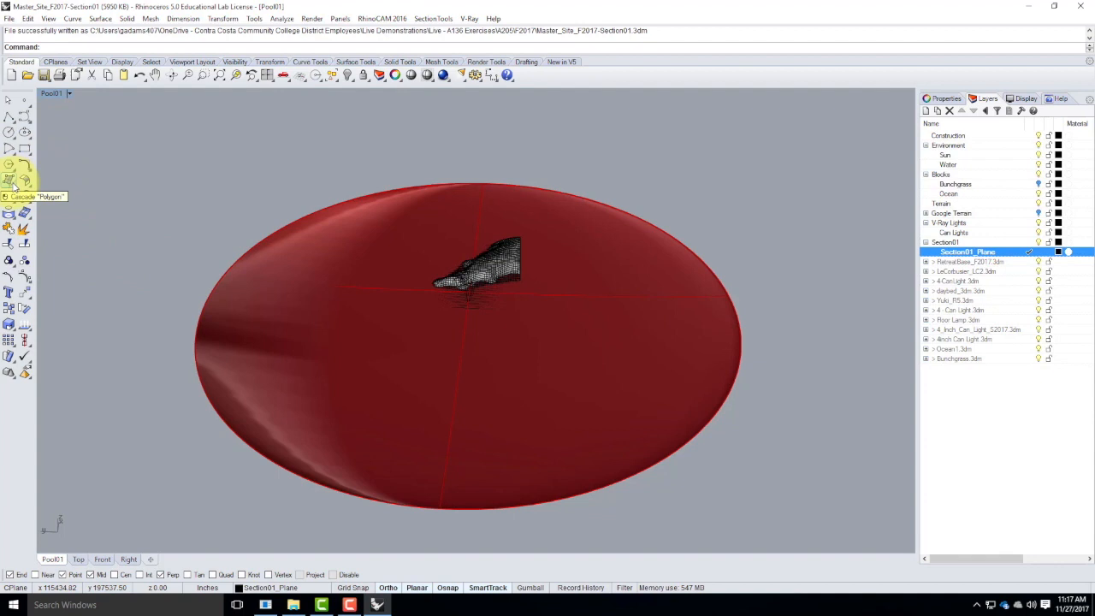
click(12, 182)
click(58, 202)
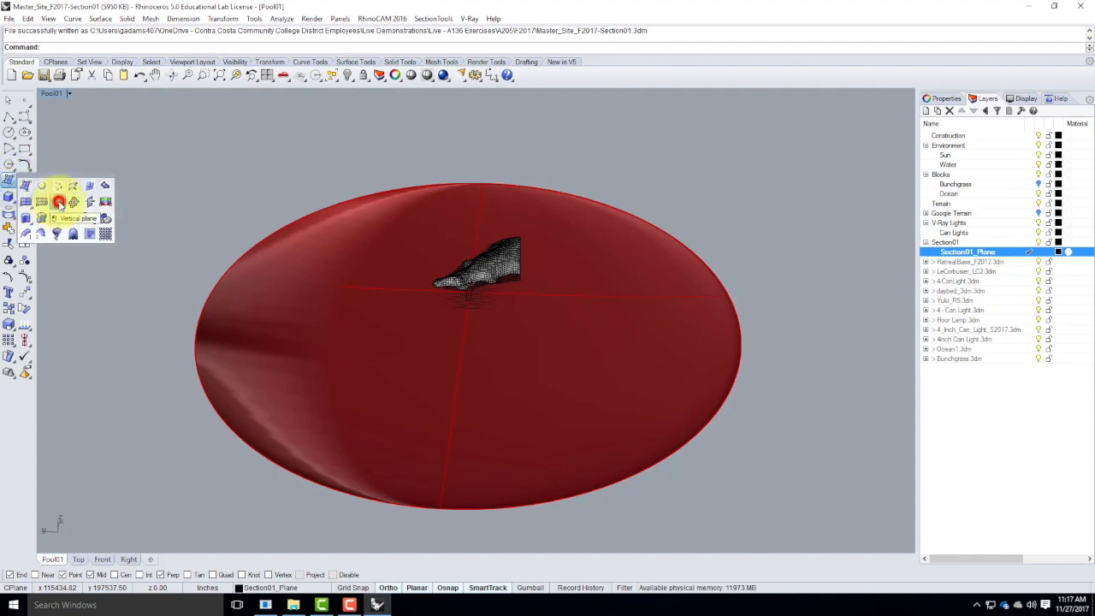
click(177, 290)
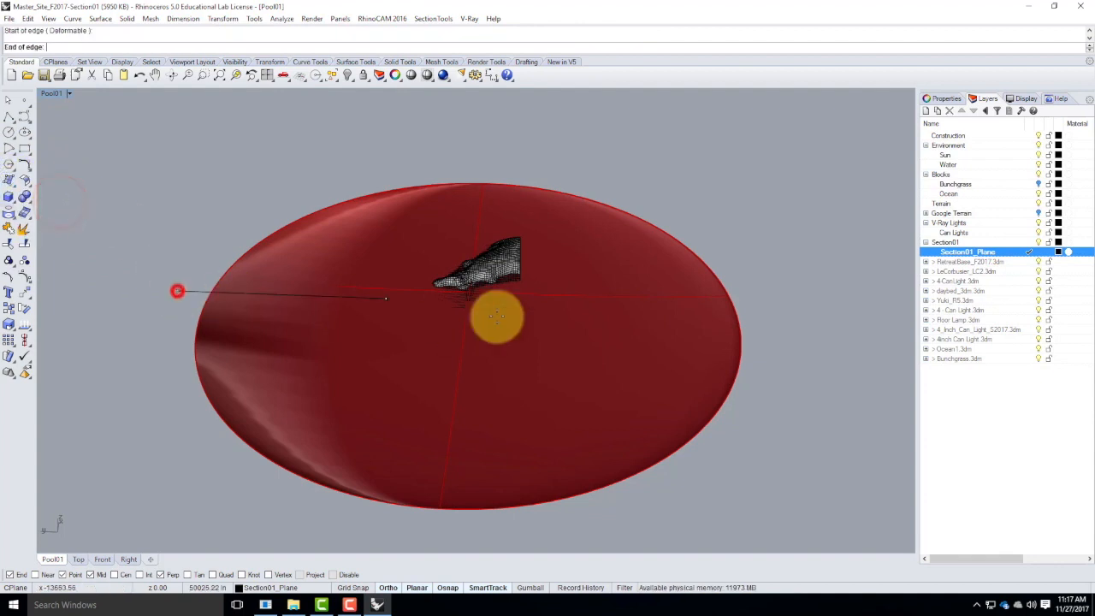
click(815, 319)
click(780, 218)
Move the vertical plane down by half its height, from its upper corner to the side edge's midpoint, about 10043 inches.
click(826, 270)
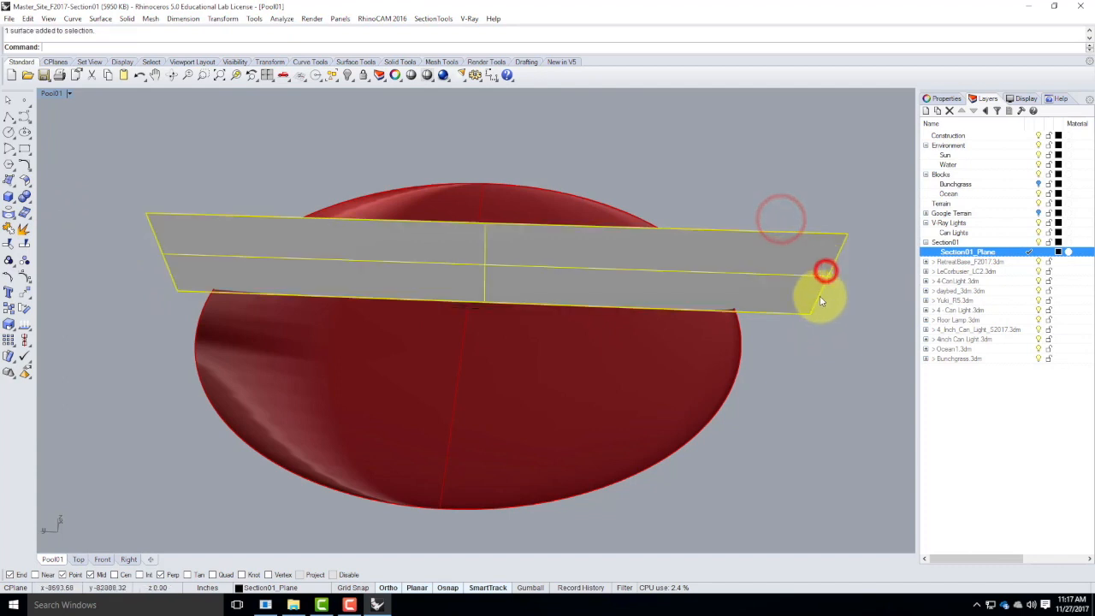
text(Move)
key(Return)
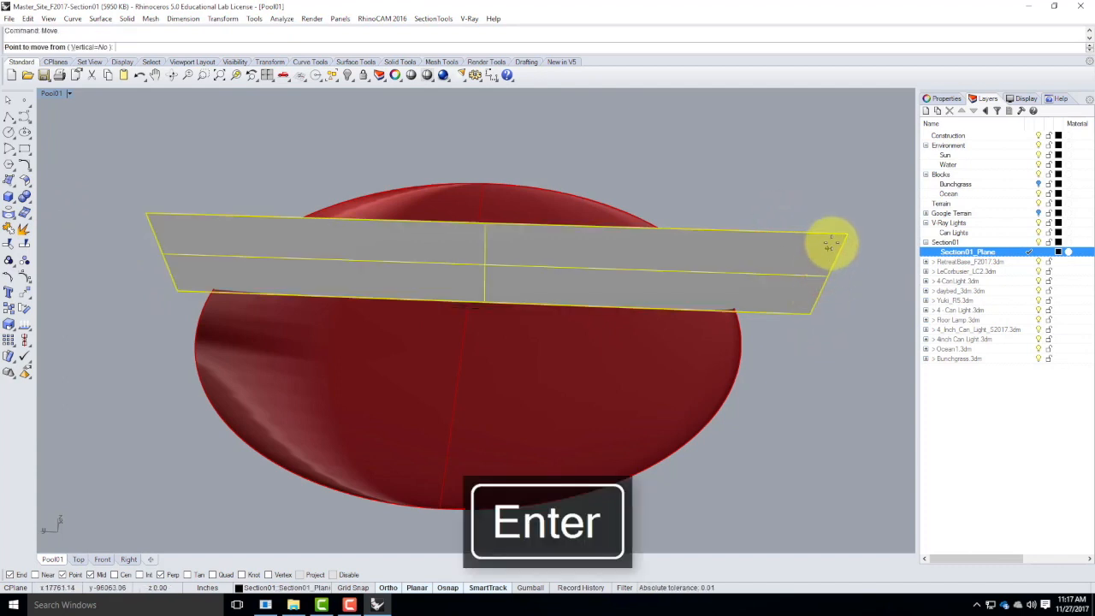
click(844, 233)
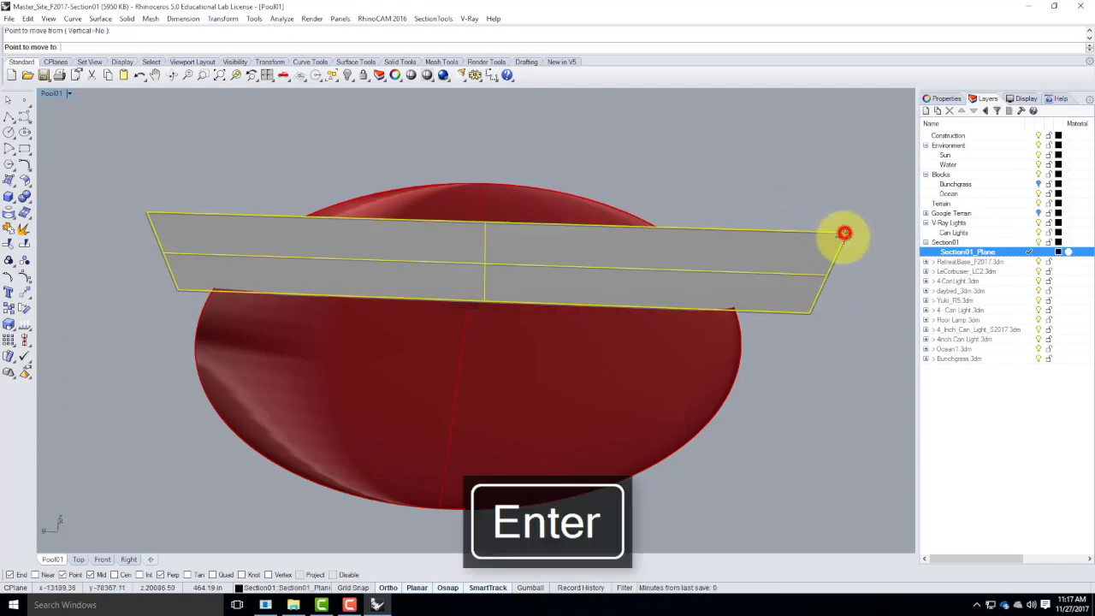
click(826, 275)
right_drag(783, 372, 758, 362)
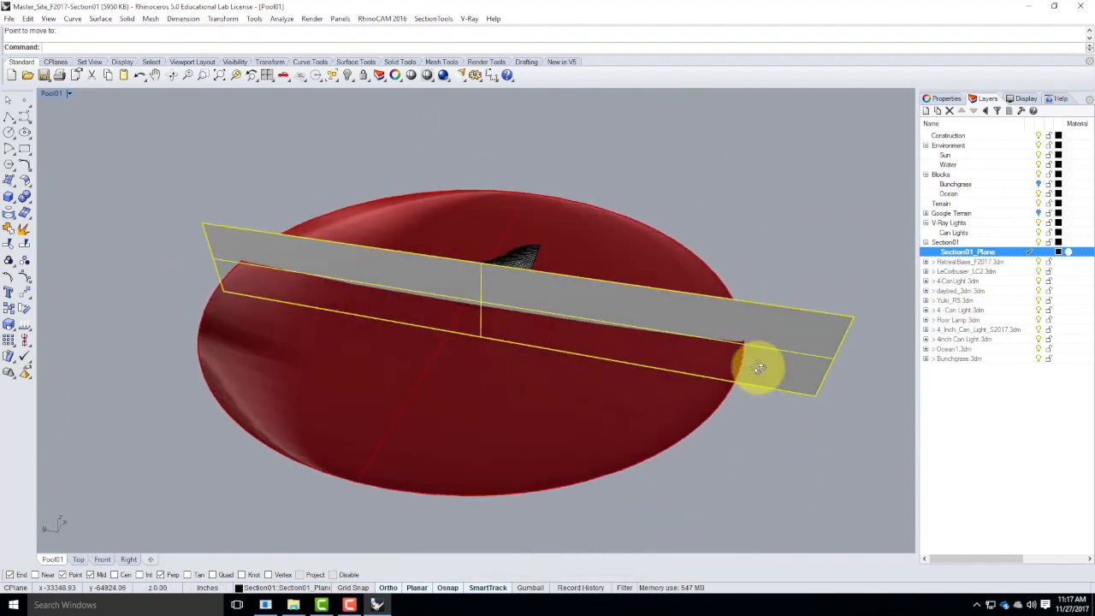
In the Top view, move the plane about 9448 inches along X so it passes through the building.
double_click(52, 94)
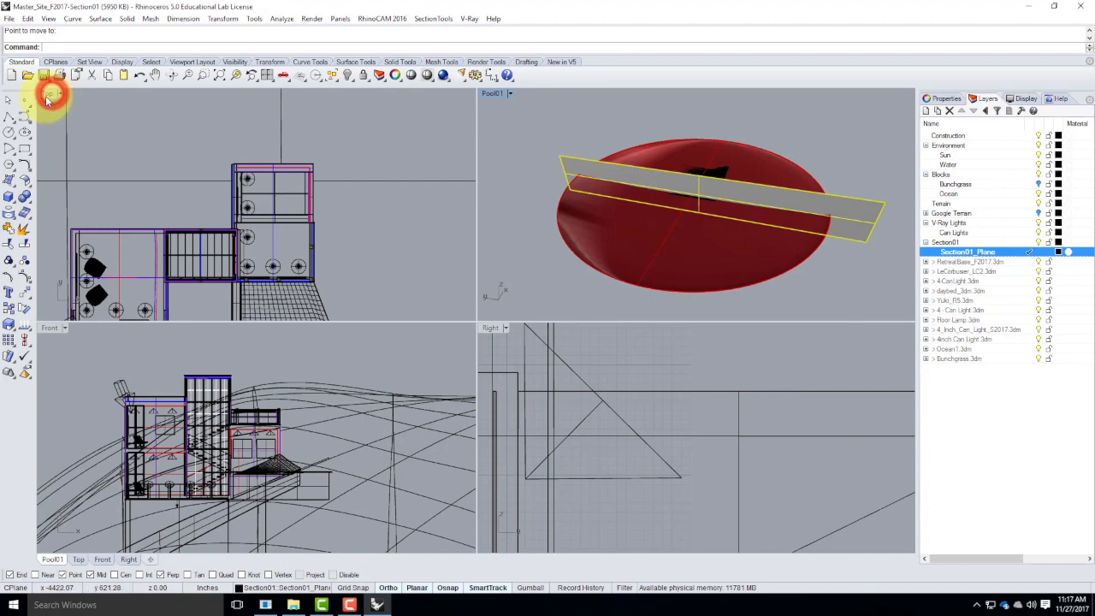
double_click(48, 94)
scroll(244, 210, down, 10)
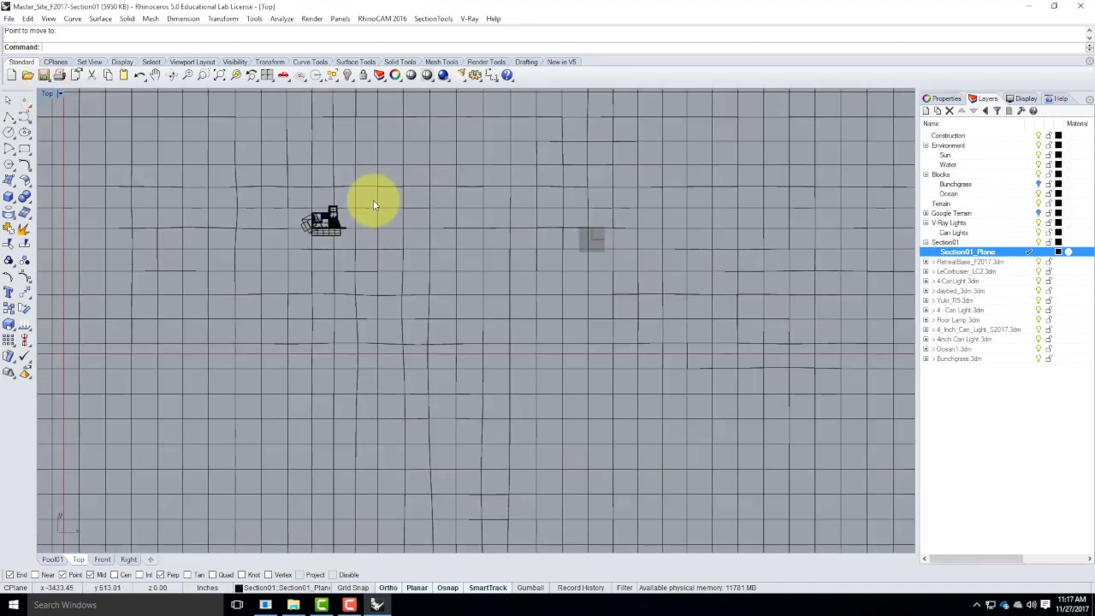
text(move)
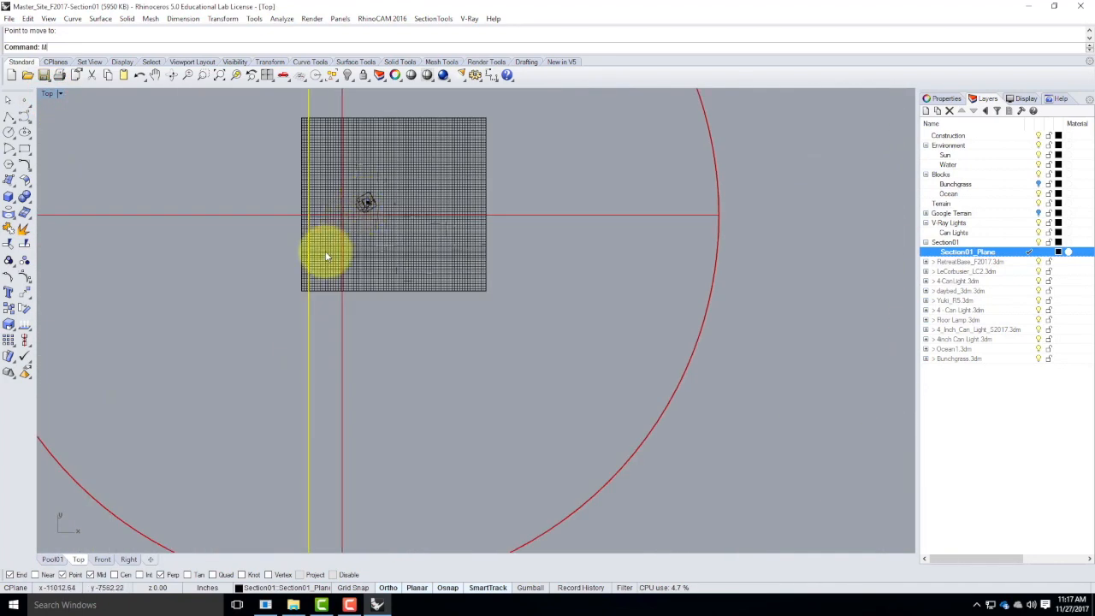
key(Return)
click(467, 352)
click(525, 350)
scroll(395, 200, up, 5)
scroll(322, 207, up, 10)
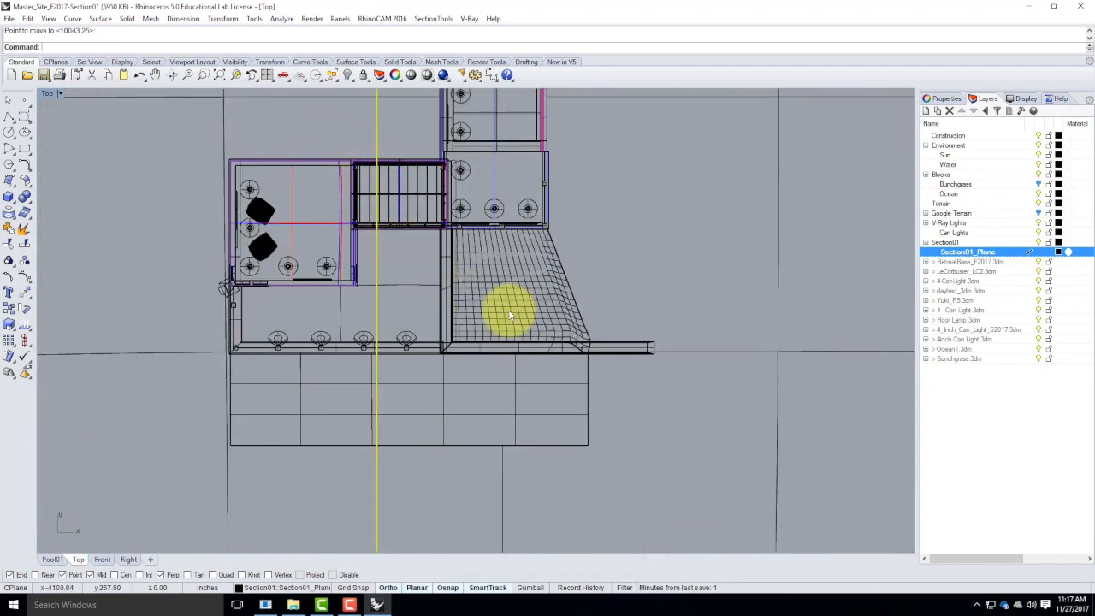
Move the plane about 147 inches back along X so it cuts through the room with the two chairs.
scroll(518, 315, down, 3)
right_click(615, 121)
click(635, 121)
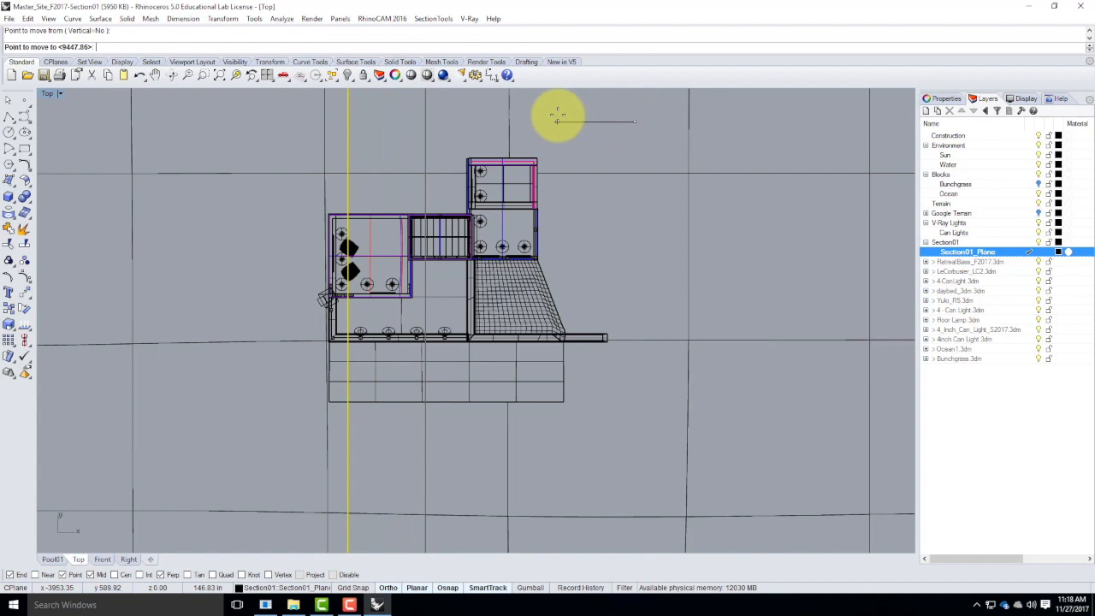
click(557, 120)
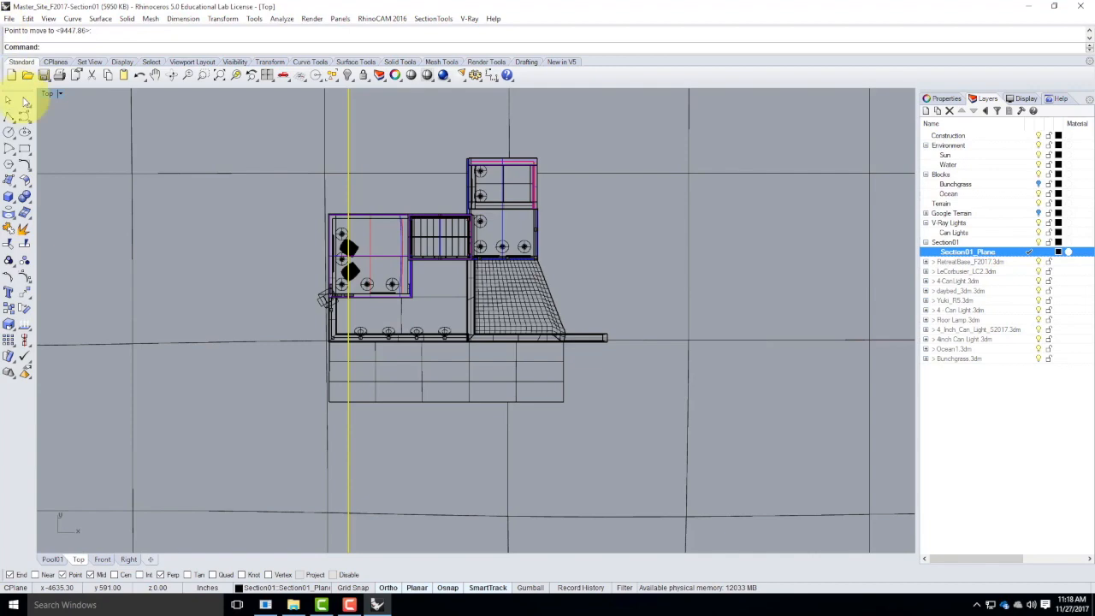
Examine in the Pool01 perspective view where the plane cuts the terrain and the building.
double_click(51, 95)
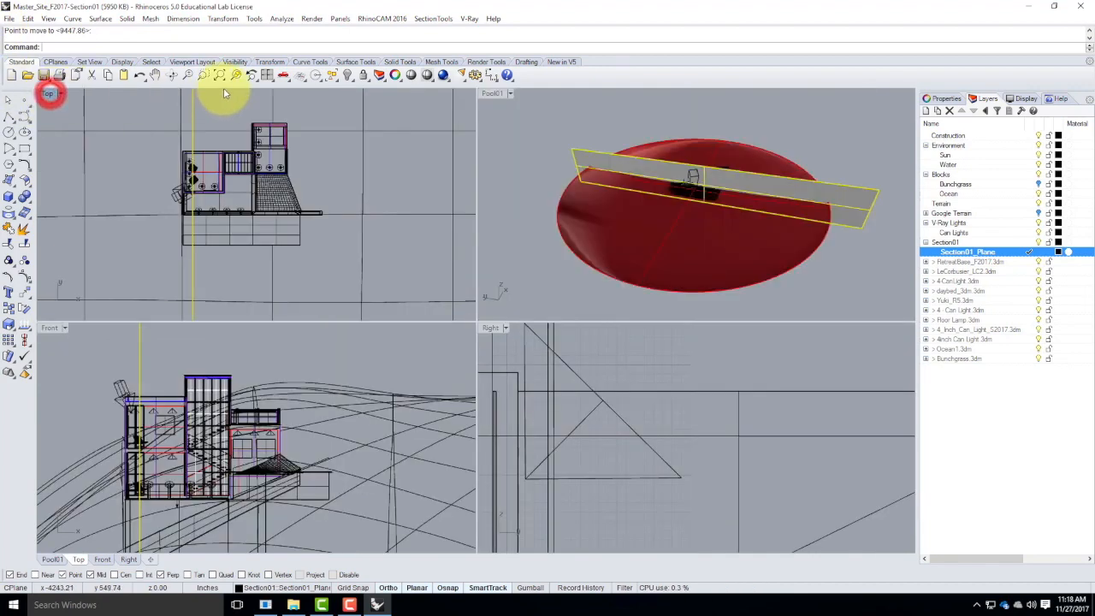
double_click(491, 93)
right_drag(640, 264, 471, 291)
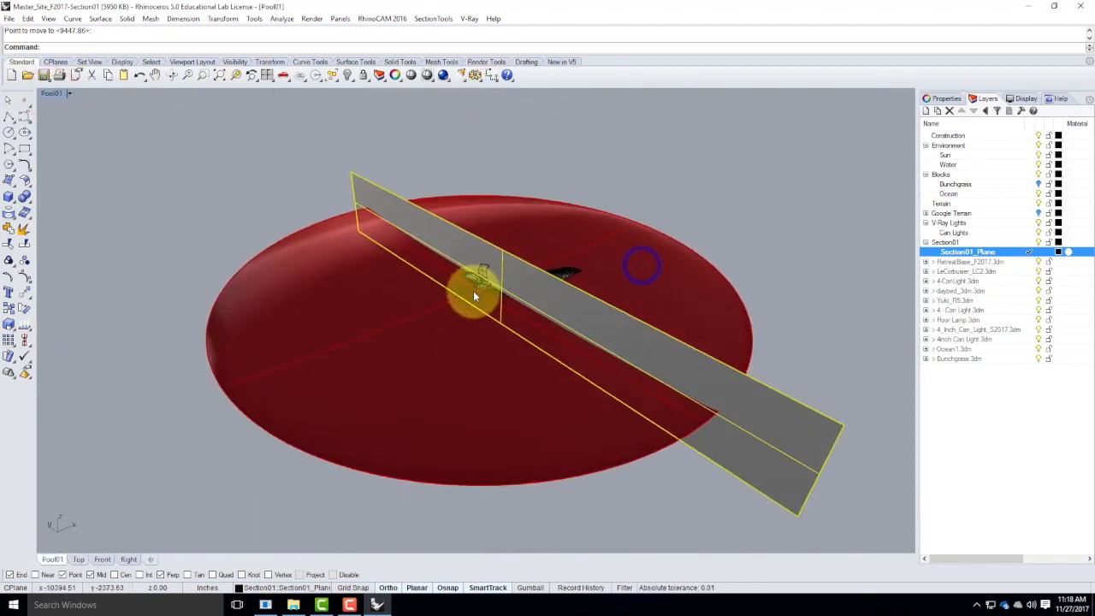
scroll(515, 272, up, 5)
scroll(515, 272, up, 10)
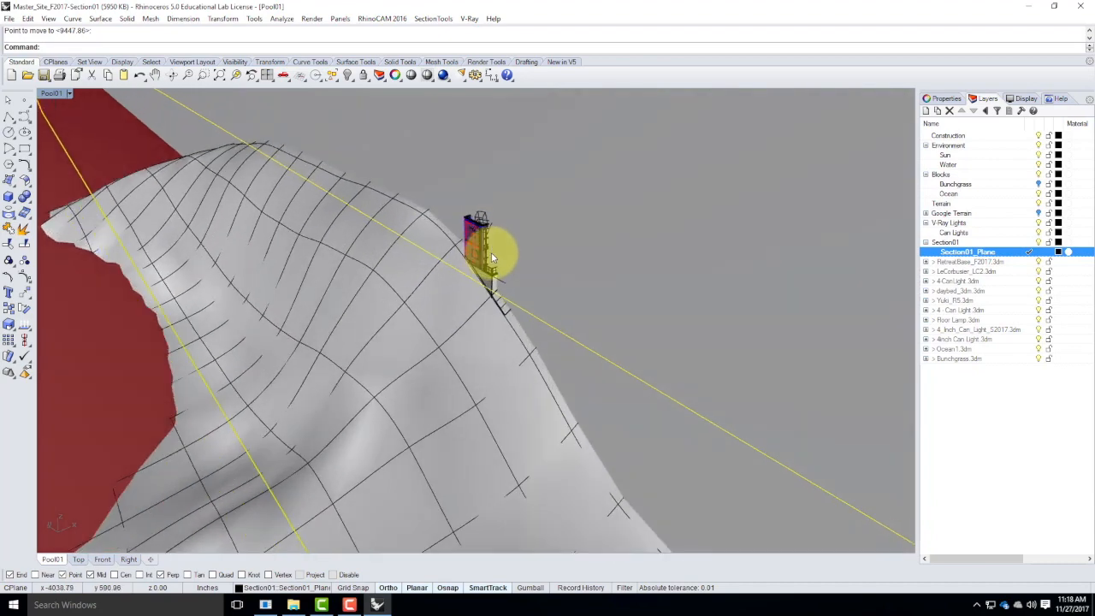
right_drag(491, 254, 516, 234)
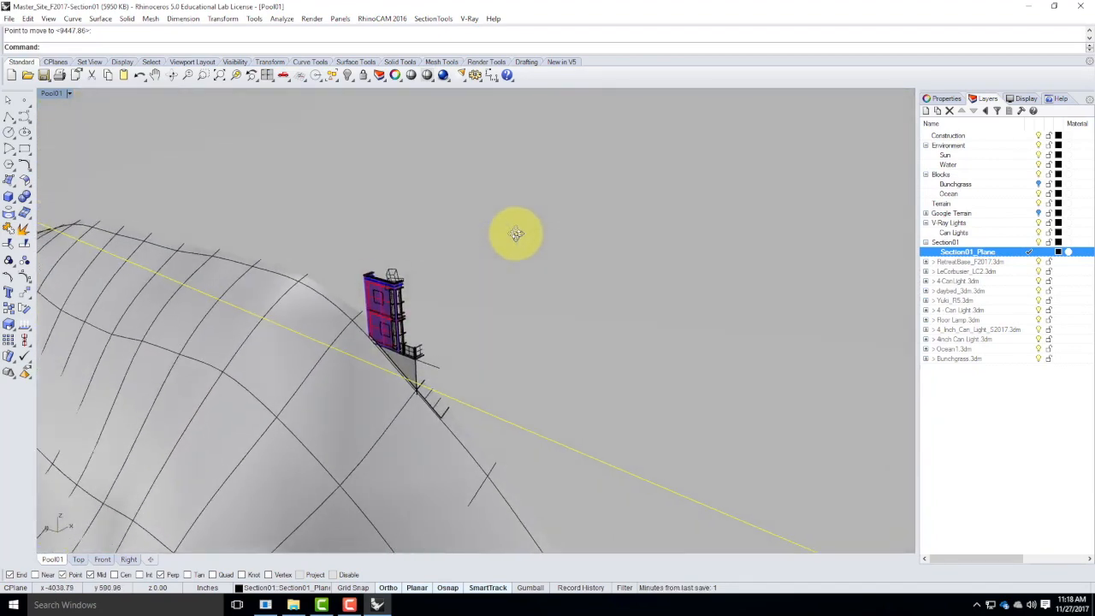
Select the building's block instance, zoom to it to inspect the cut, and clear the selection.
click(366, 287)
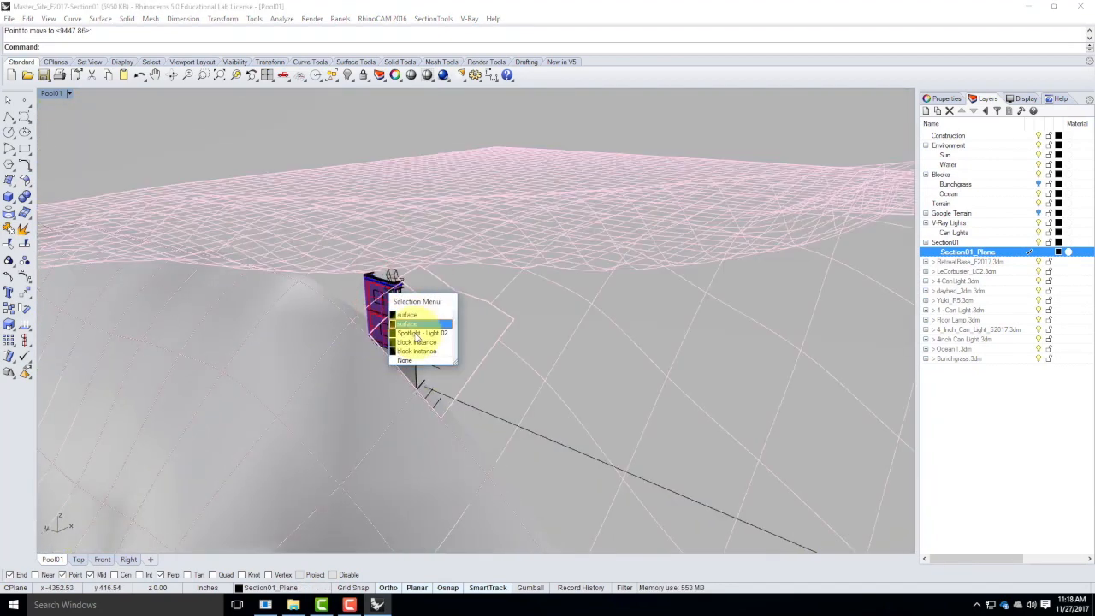
click(417, 343)
key(Return)
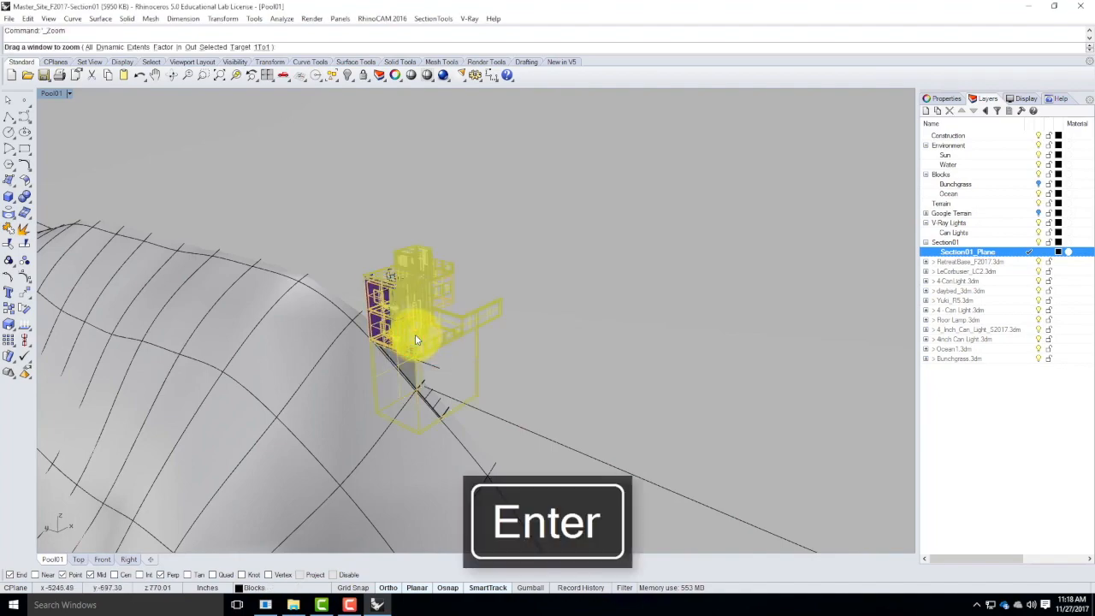
right_drag(416, 369, 313, 379)
key(Escape)
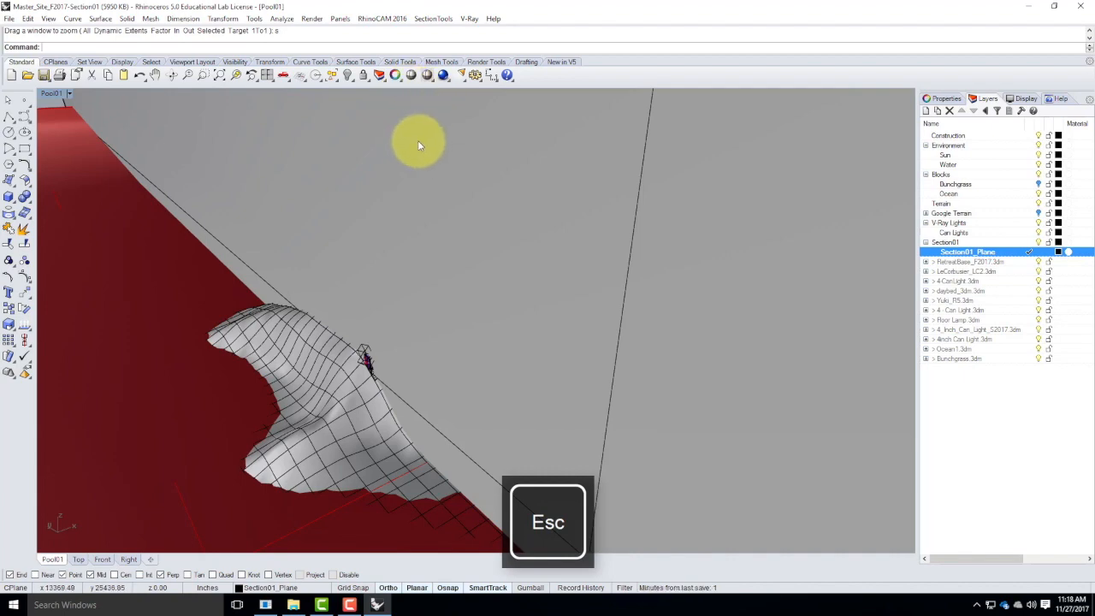
Start creating a section from all visible objects, leaving the Section01 cutting plane out of the selection.
scroll(412, 162, down, 15)
scroll(354, 162, up, 5)
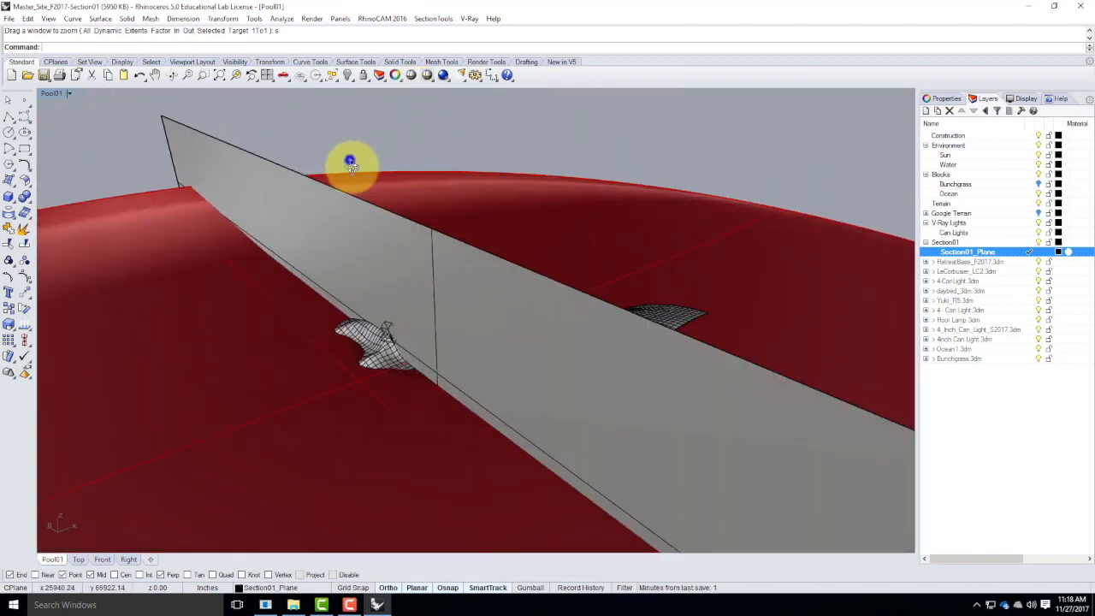
click(438, 18)
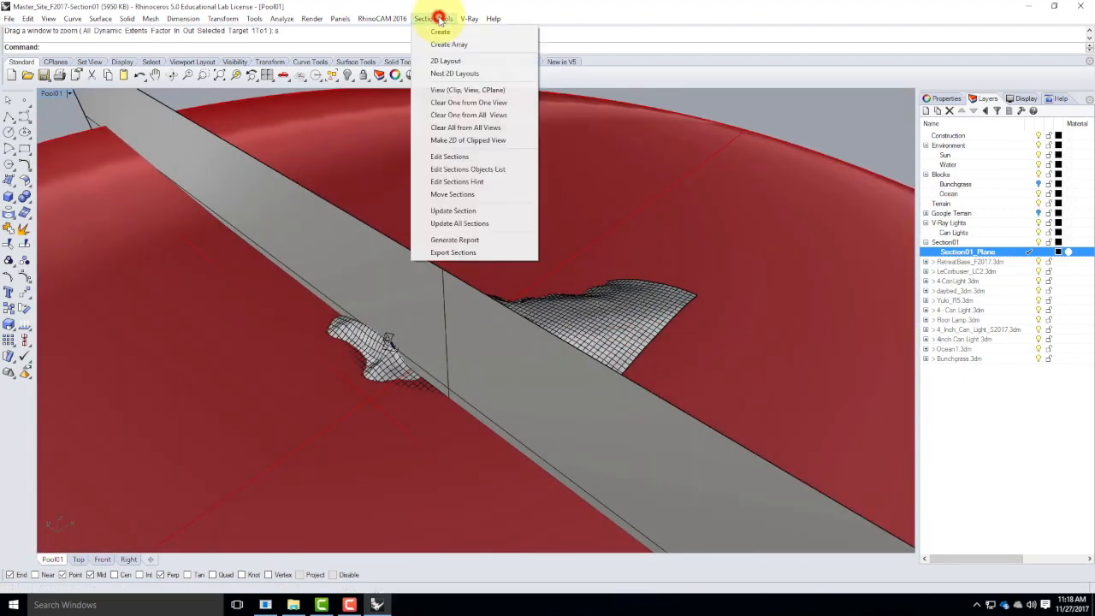
click(441, 33)
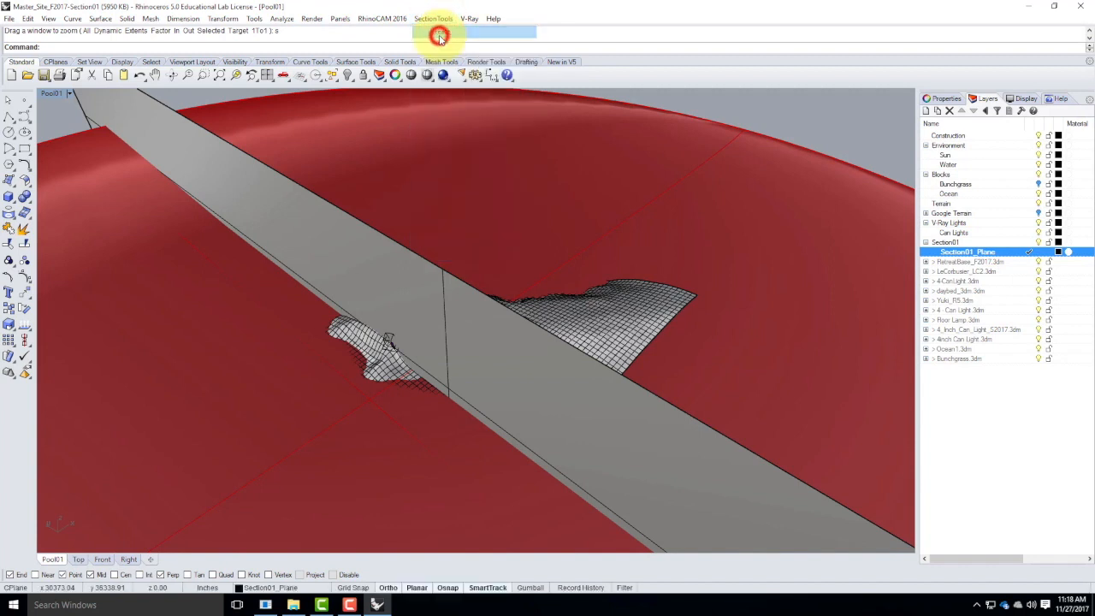
click(411, 149)
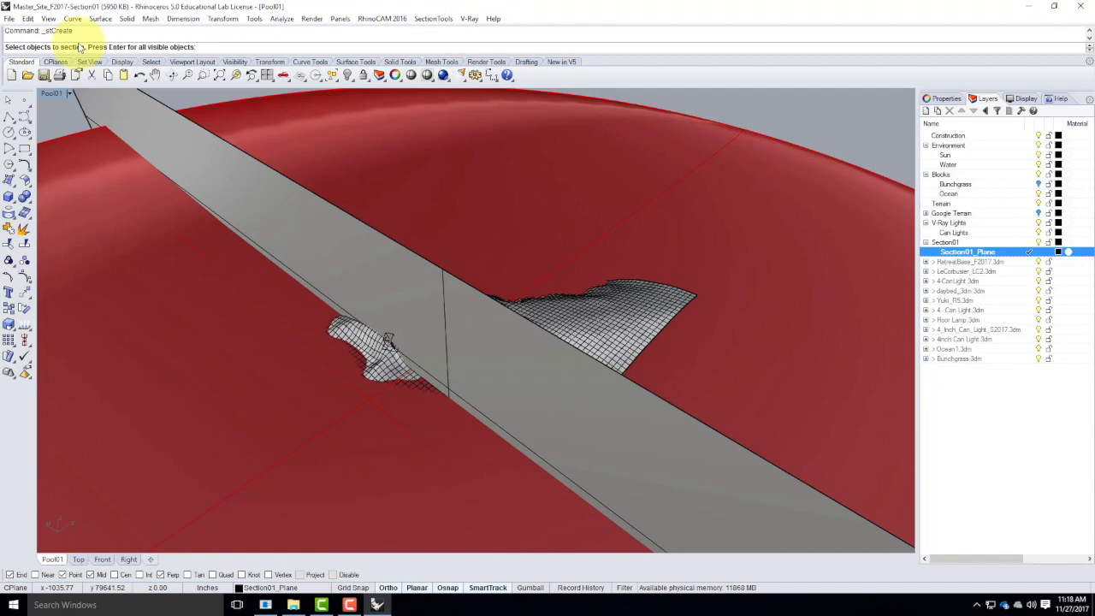
key(Return)
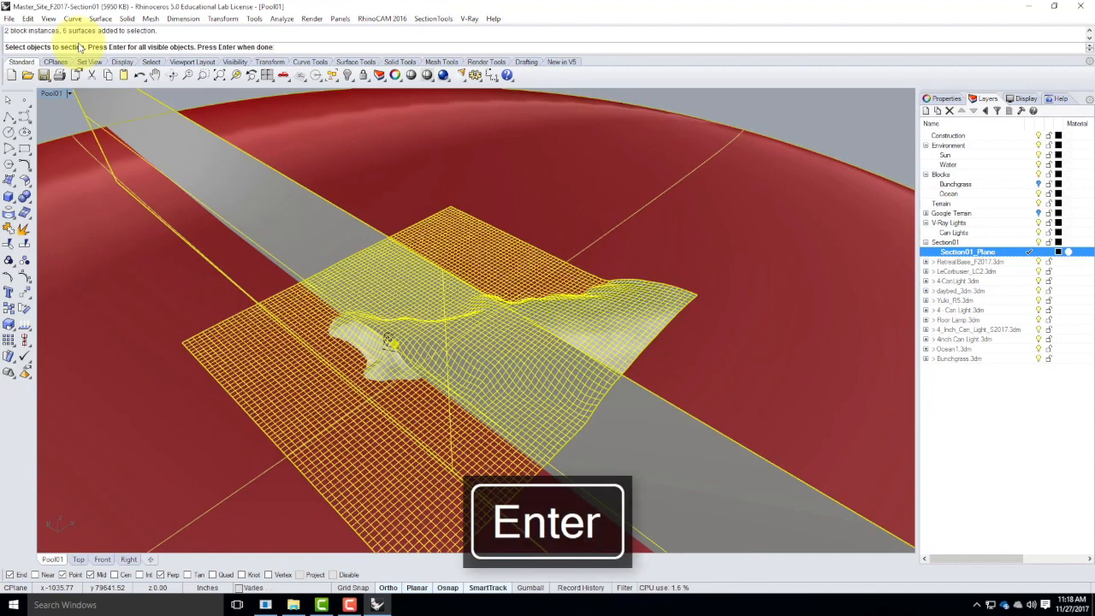
click(108, 100)
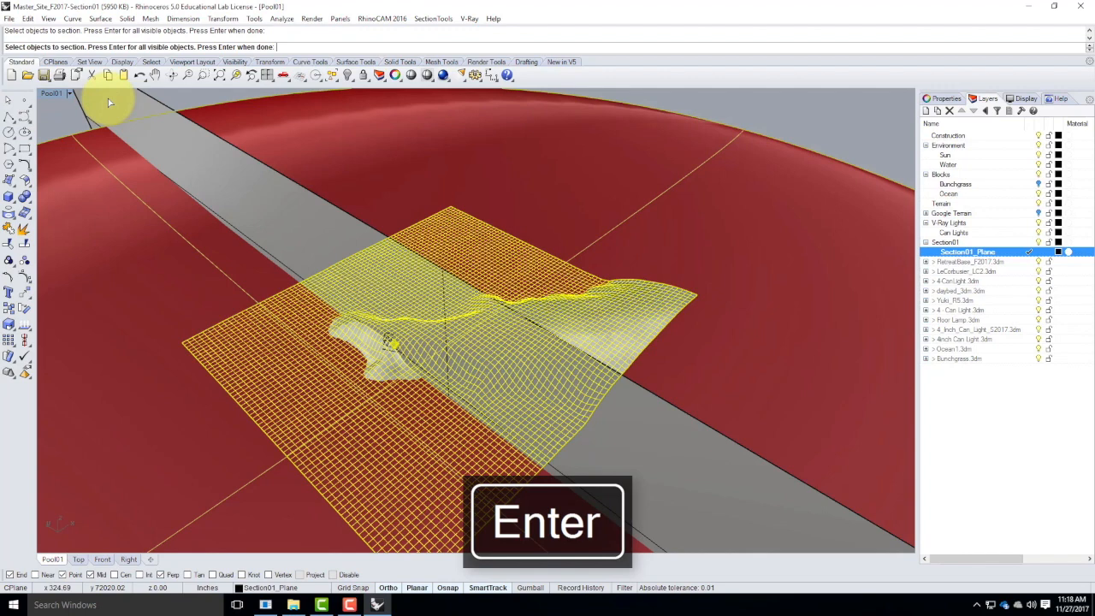
key(Return)
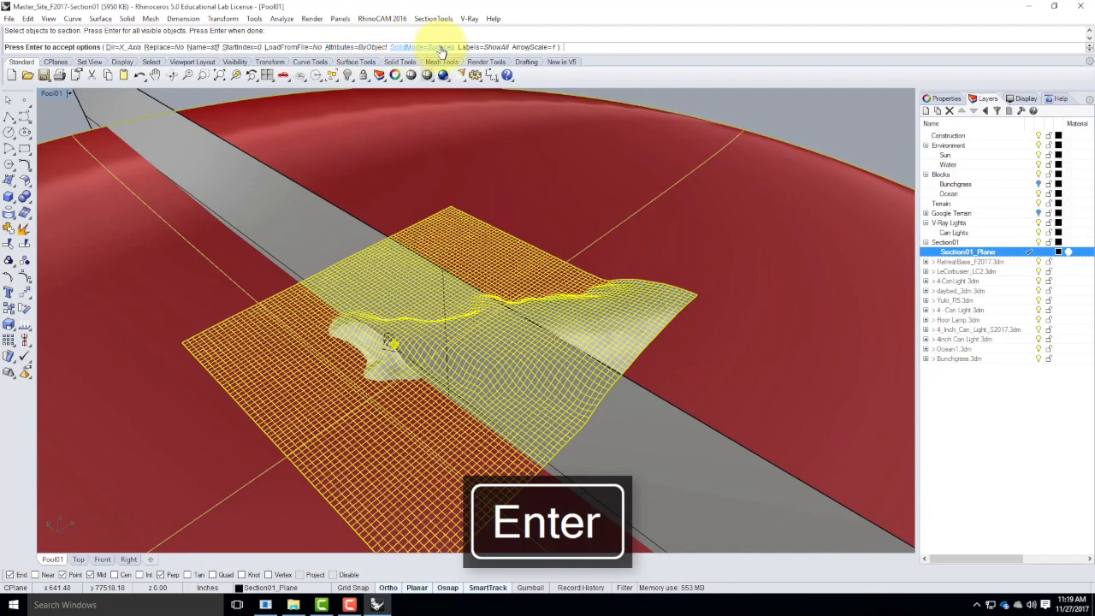
Set the section direction to Y_Axis and accept the other section options as they are.
scroll(502, 255, down, 7)
mouse_move(405, 268)
right_down()
mouse_move(461, 259)
mouse_move(503, 279)
mouse_move(406, 282)
right_up()
click(120, 47)
click(83, 48)
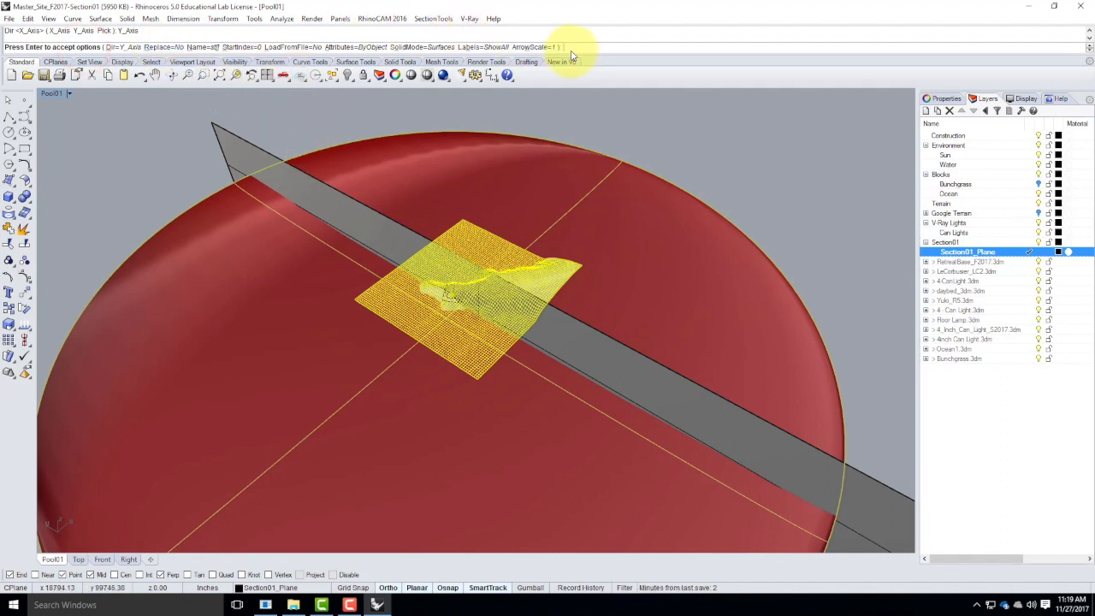
key(Return)
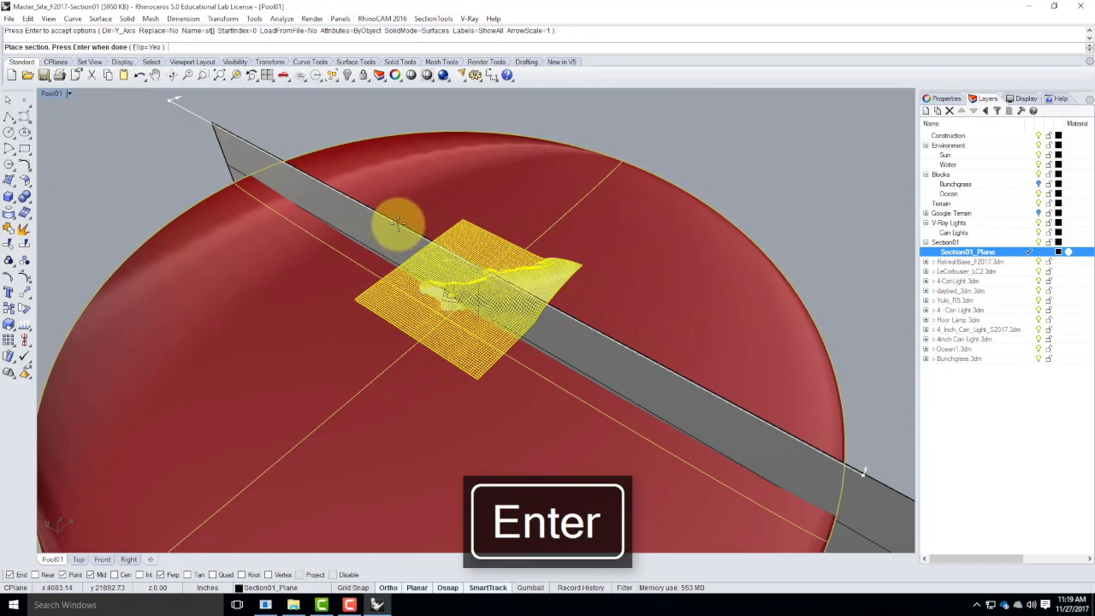
Place one section at the midpoint of the cutting plane's upper edge and finish the section creation.
right_drag(484, 271, 484, 242)
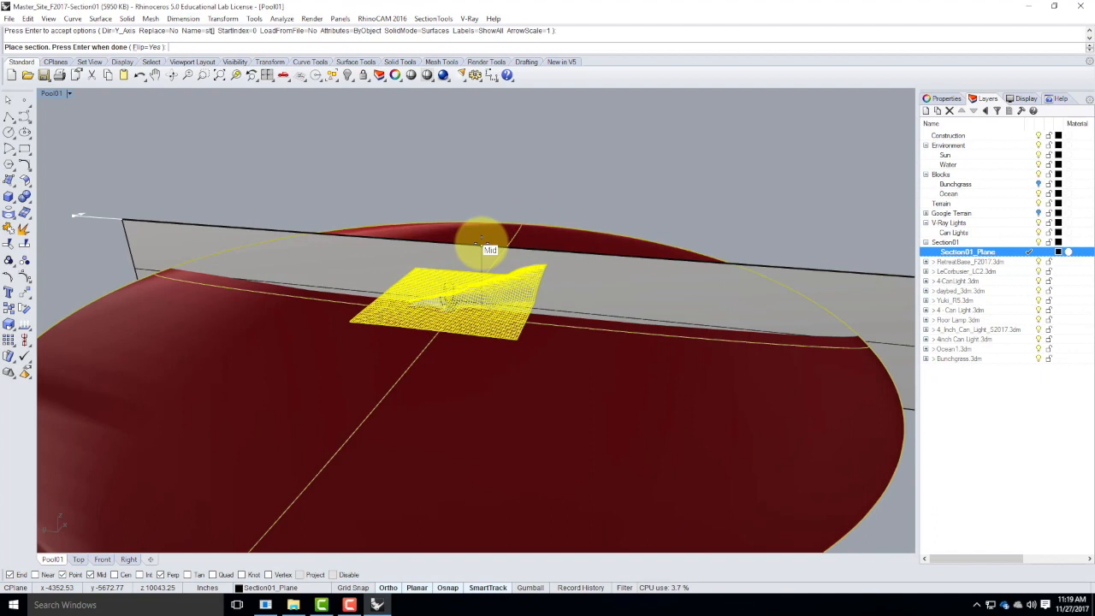
click(481, 245)
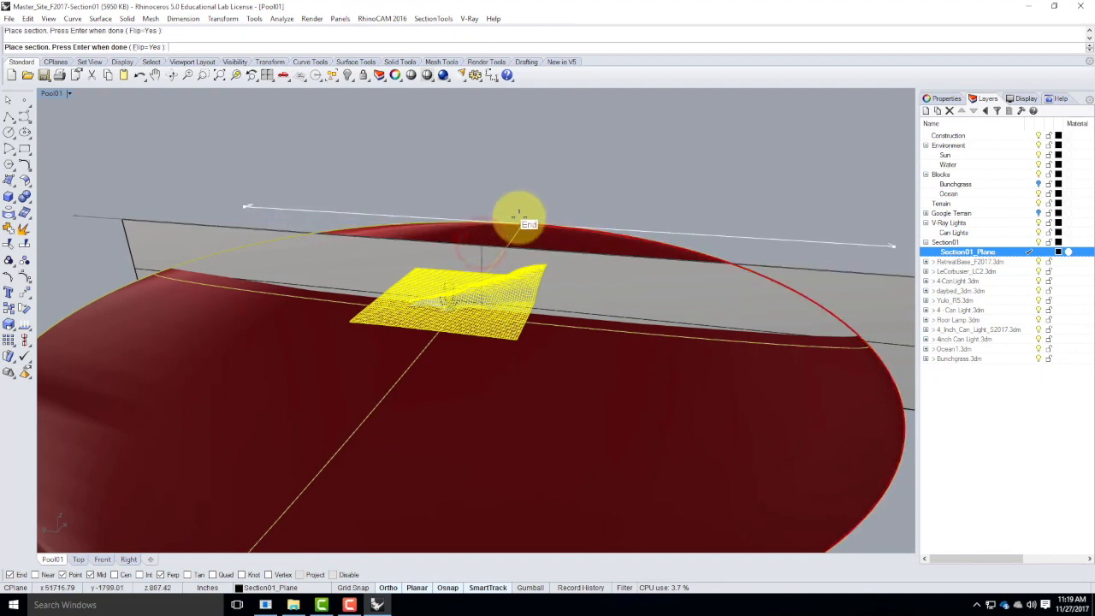
key(Return)
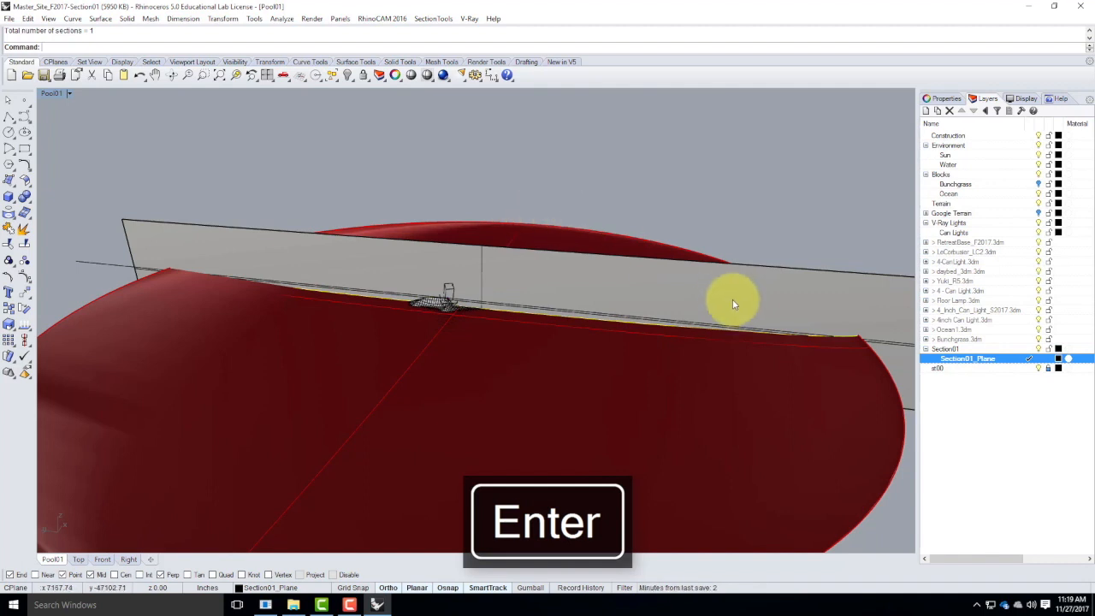
Make Section01 the current layer and turn off the Section01_Plane layer.
click(1023, 350)
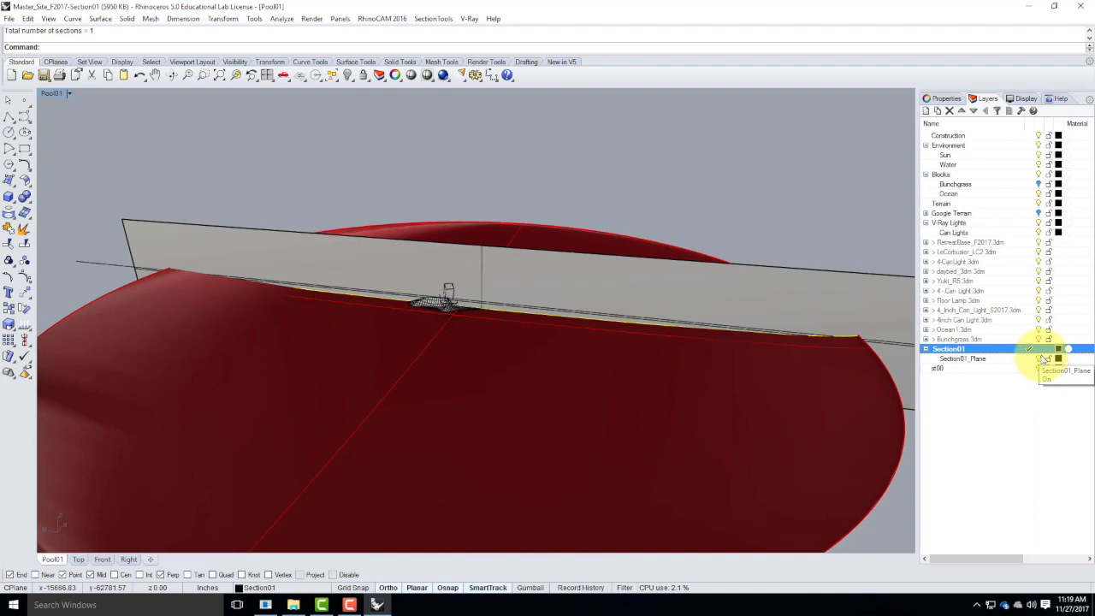
click(1040, 360)
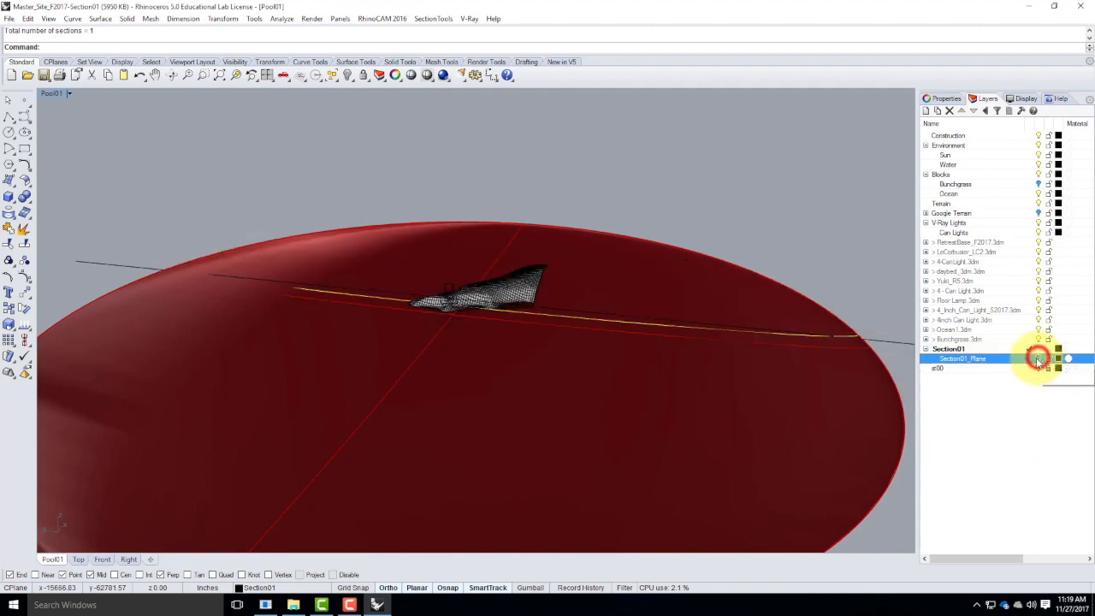
Clip the Pool01 viewport with section st00 from the section list, keeping SetView and SetCPlane at No.
click(469, 19)
mouse_move(433, 19)
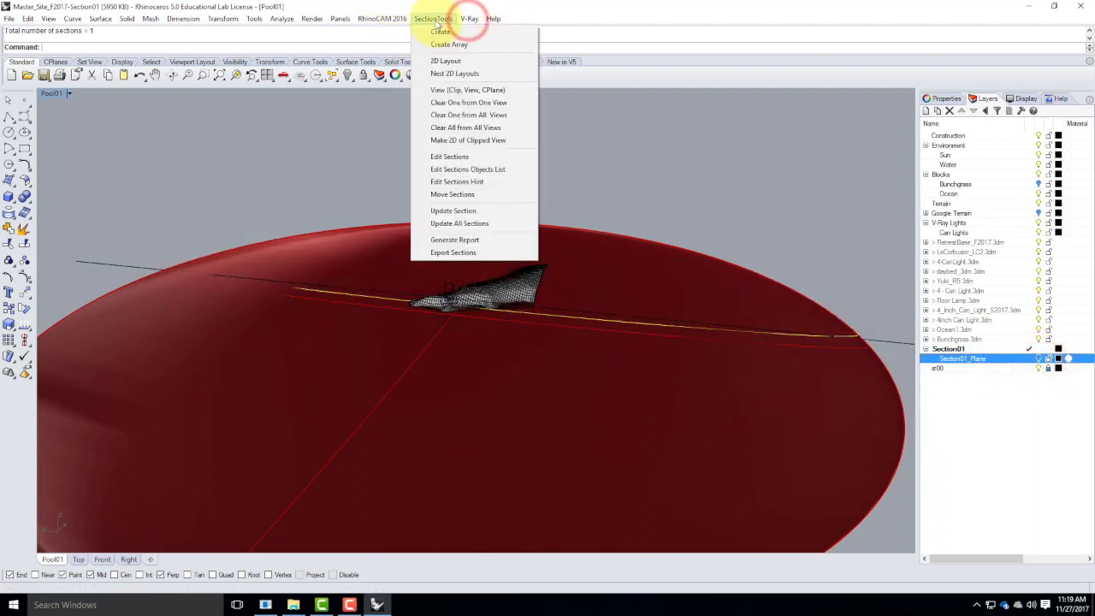
click(442, 90)
click(65, 47)
click(486, 274)
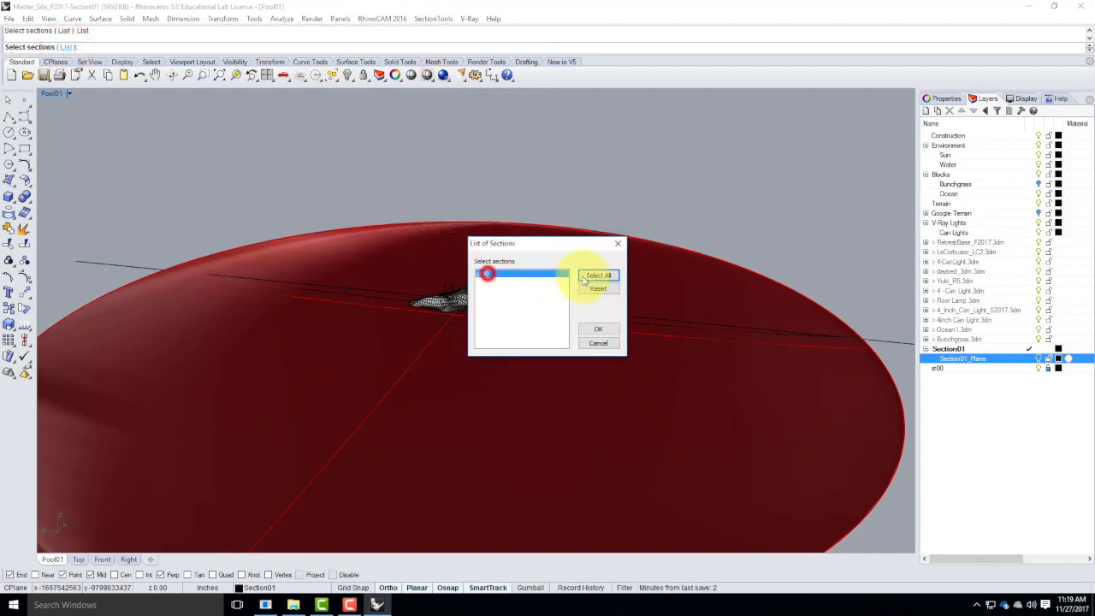
click(598, 329)
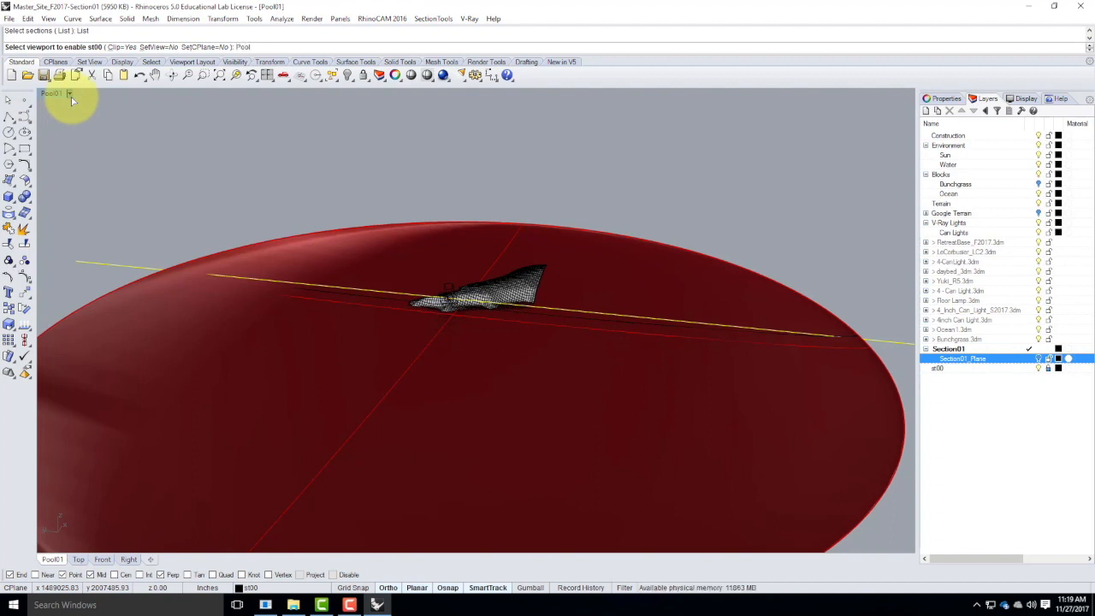
key(Return)
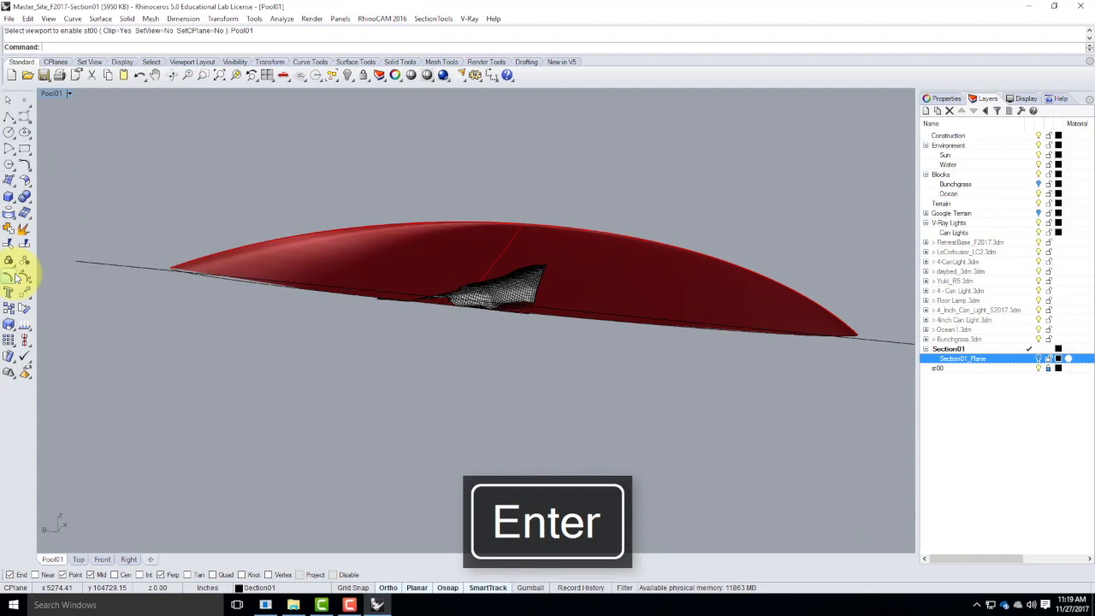
Examine the clipped building in Pool01, checking the open wall, floor and roof edges at the cut.
scroll(339, 274, up, 10)
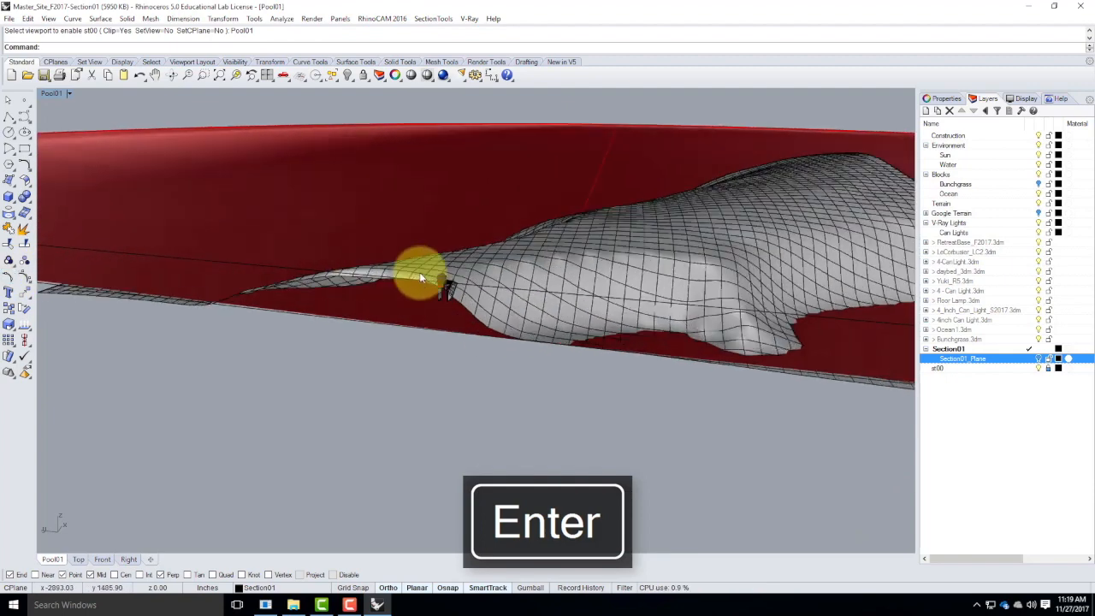
scroll(472, 298, up, 8)
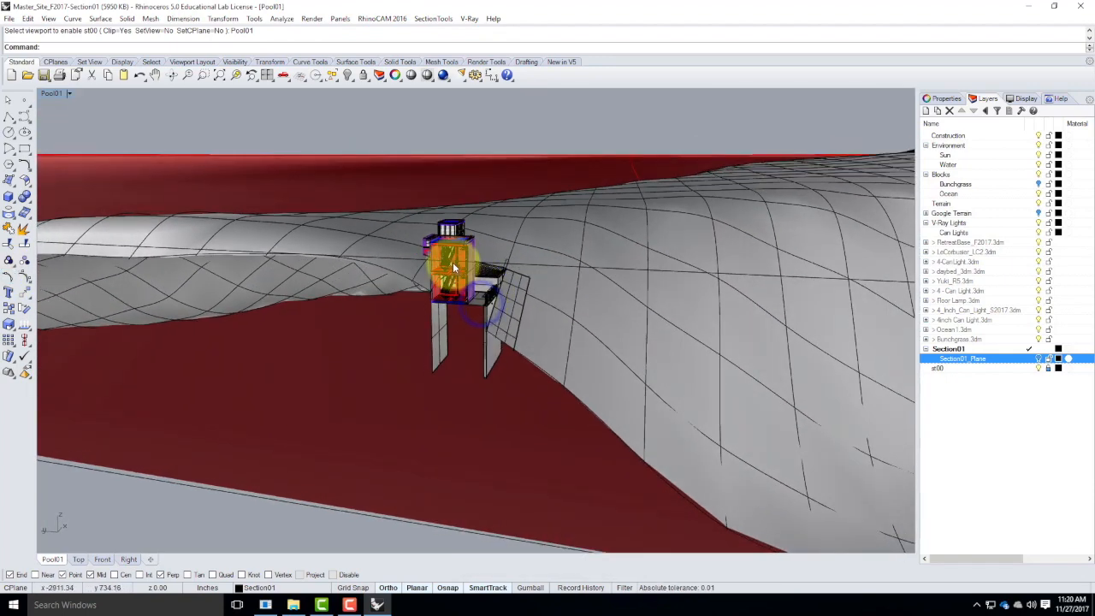
scroll(453, 268, up, 4)
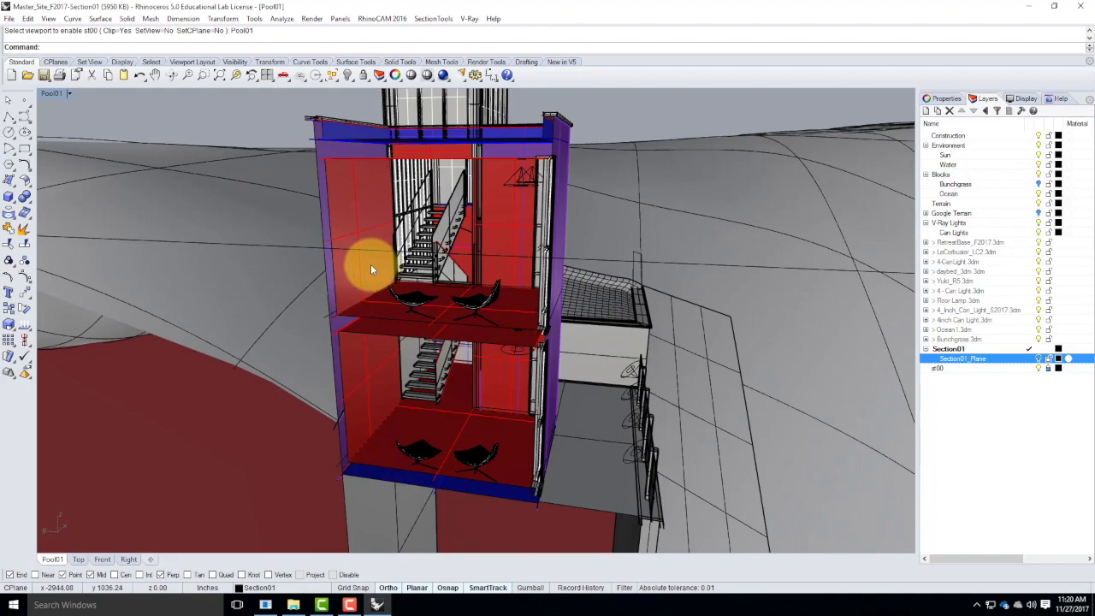
scroll(327, 240, down, 9)
right_drag(337, 279, 345, 300)
scroll(354, 305, up, 5)
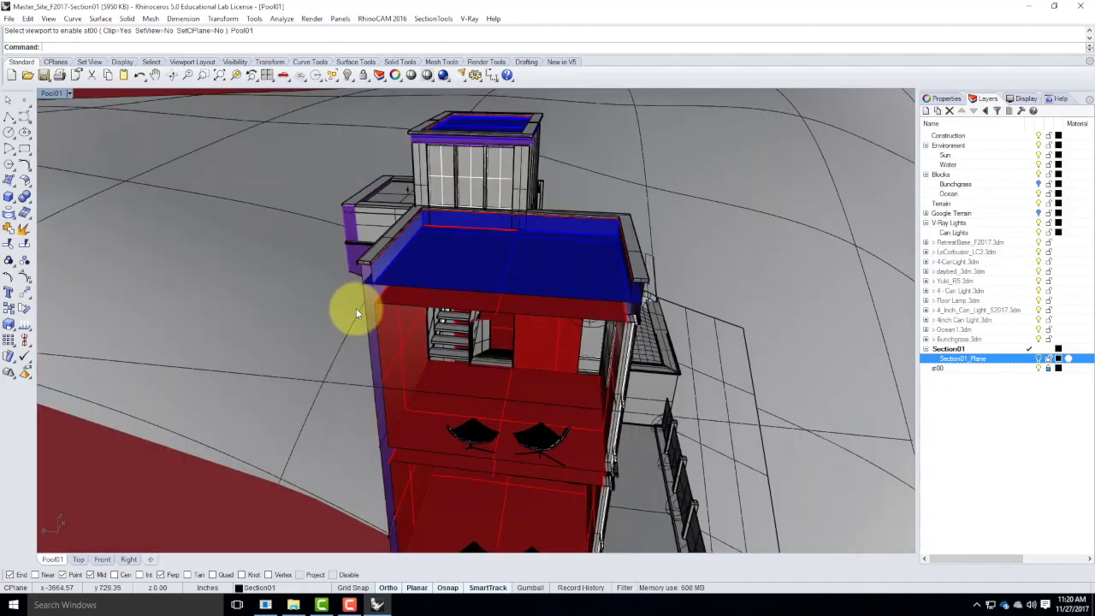
scroll(358, 268, down, 3)
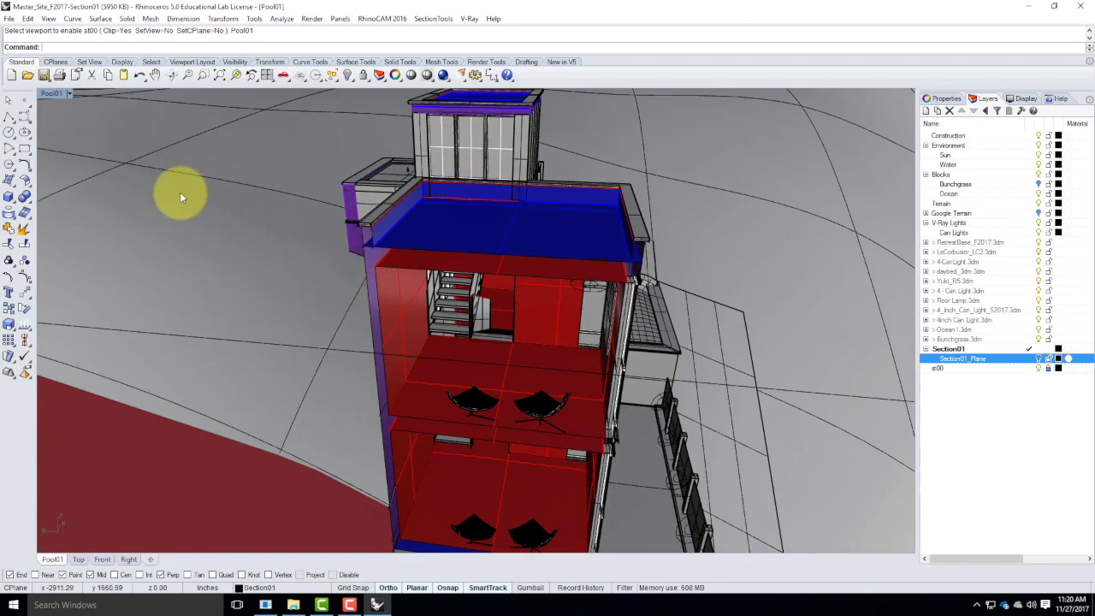
Create a sublayer named Wall Fill under Section01 and make it the current layer.
click(947, 349)
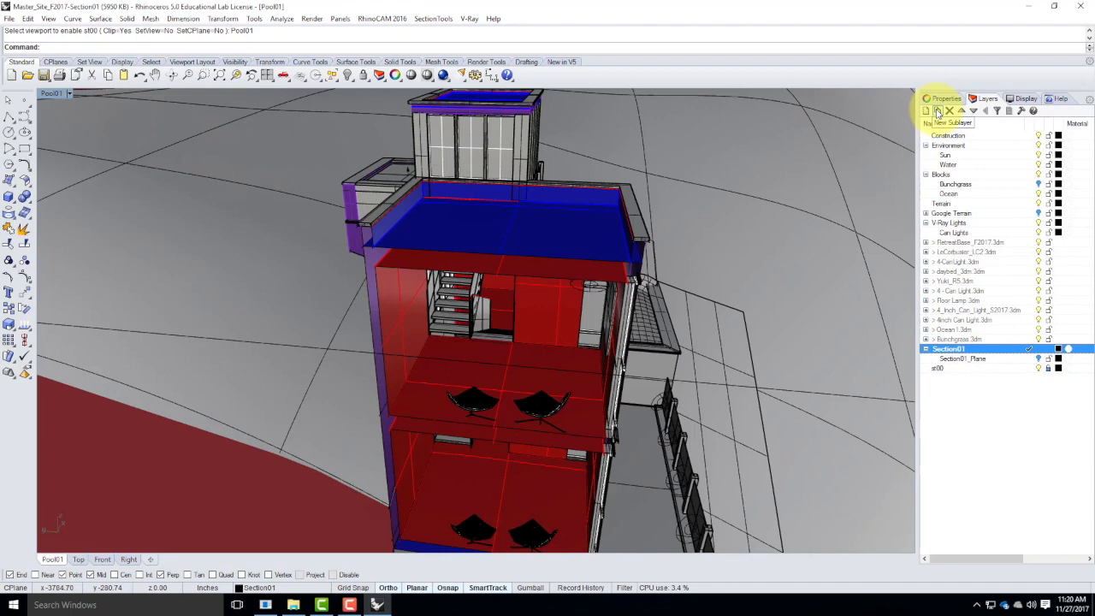
click(939, 112)
text(Wa)
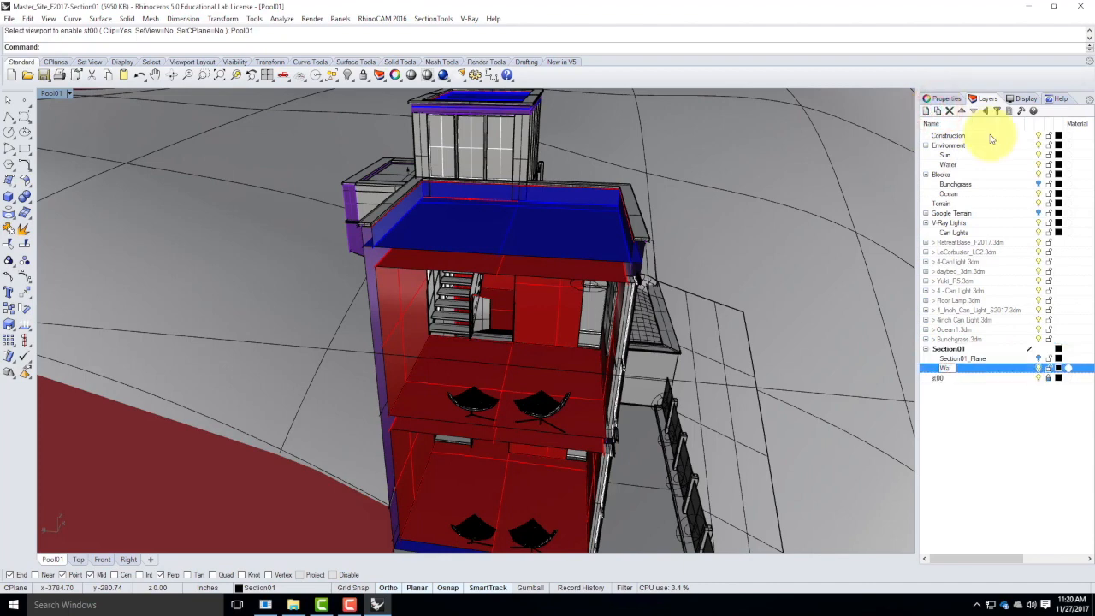
text(ll Fill)
key(Return)
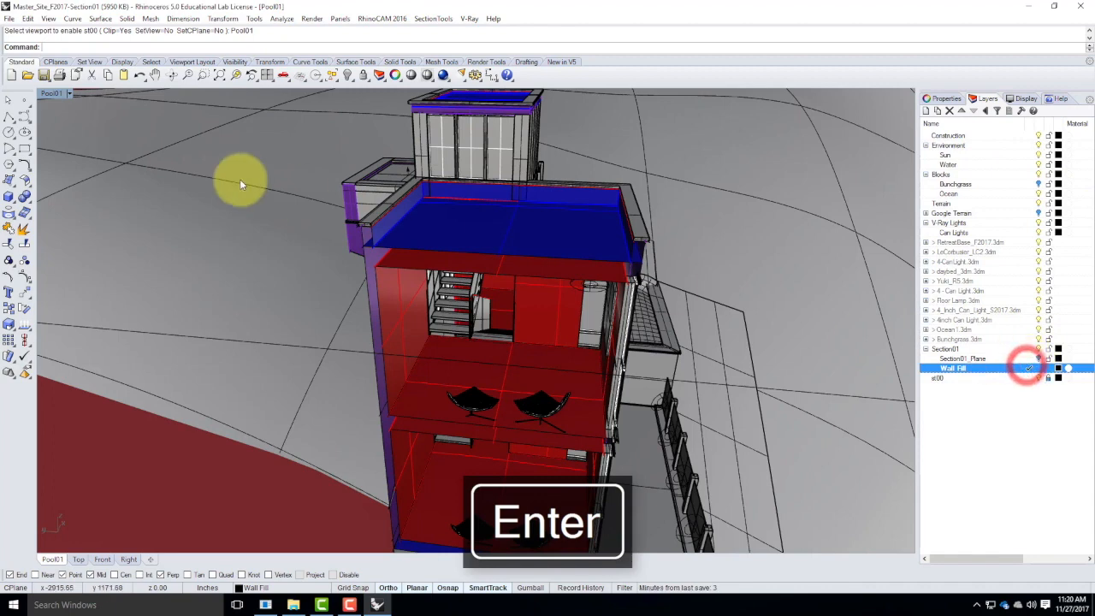
Fill the cut end of the parapet wall with a 3-point plane snapped to its corners, from under the coping to the roof line.
click(8, 177)
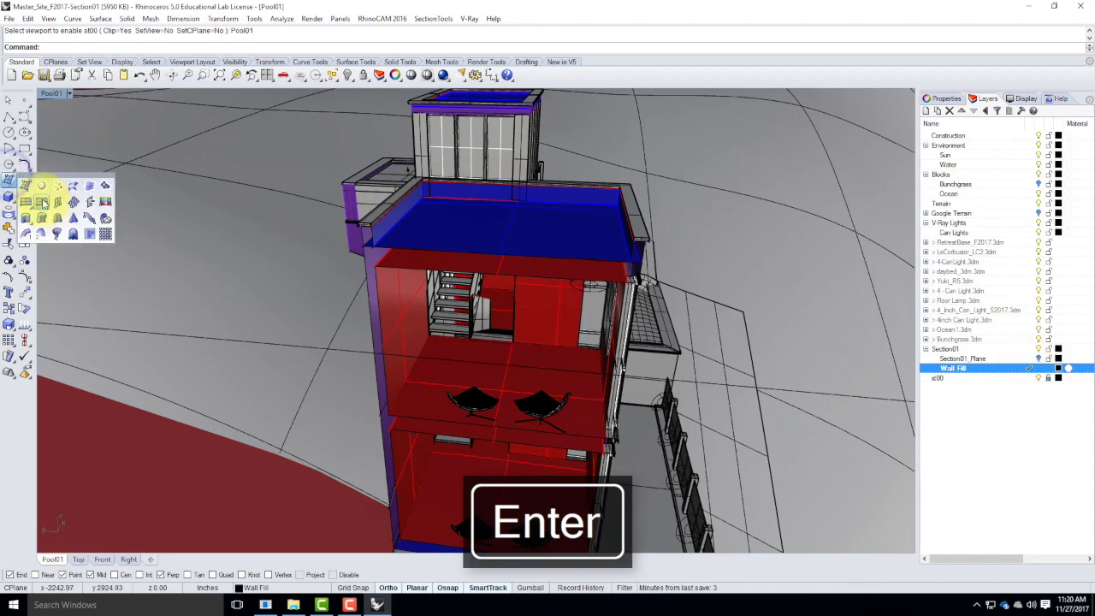
click(41, 201)
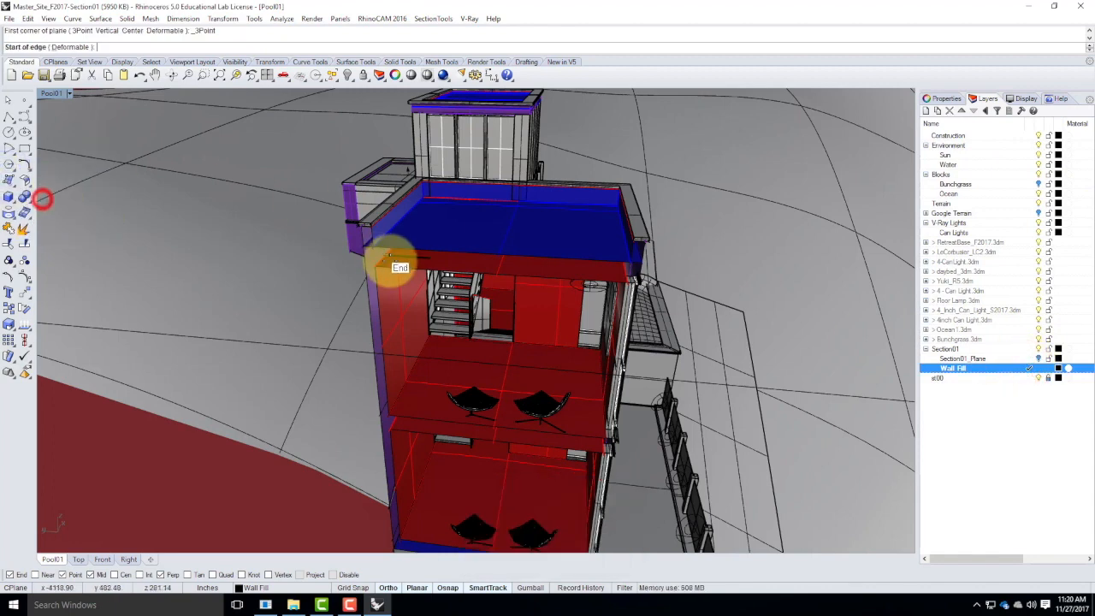
scroll(355, 237, up, 5)
scroll(356, 237, up, 3)
scroll(362, 236, down, 5)
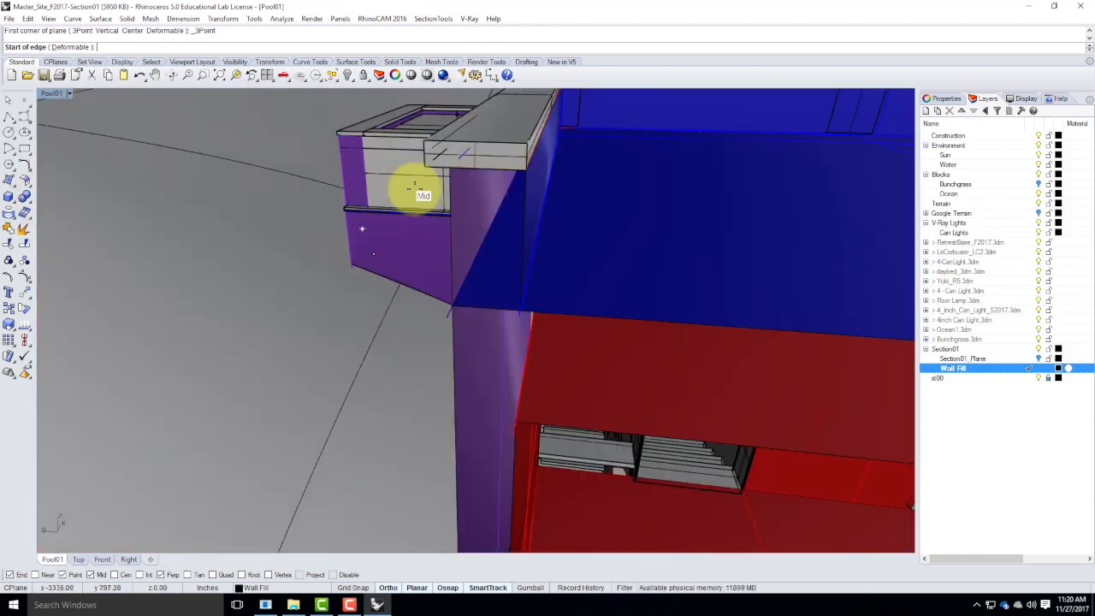
click(442, 174)
click(516, 174)
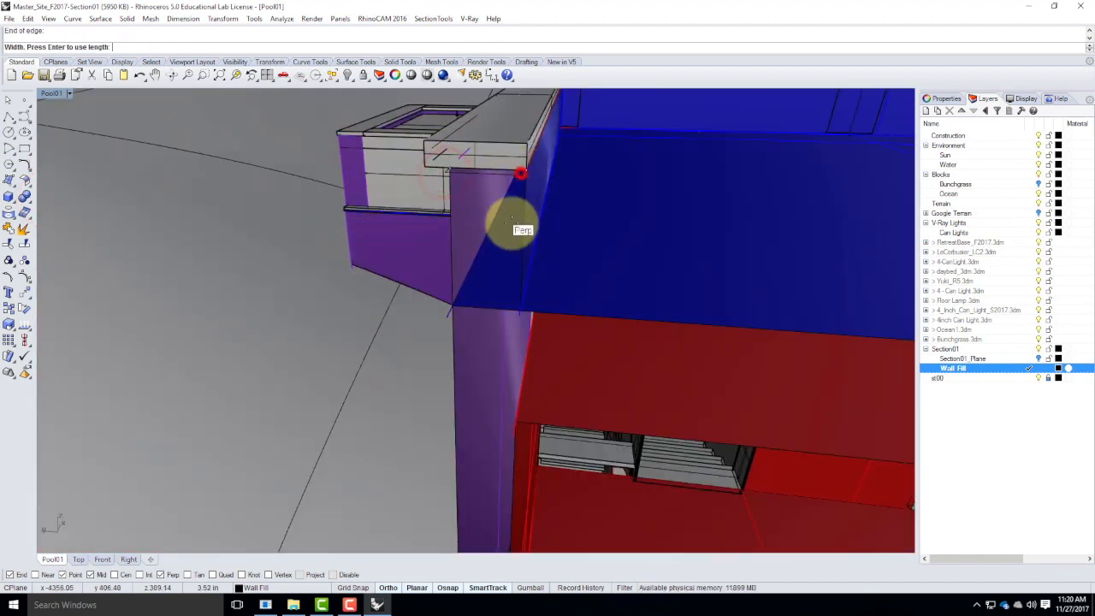
click(520, 310)
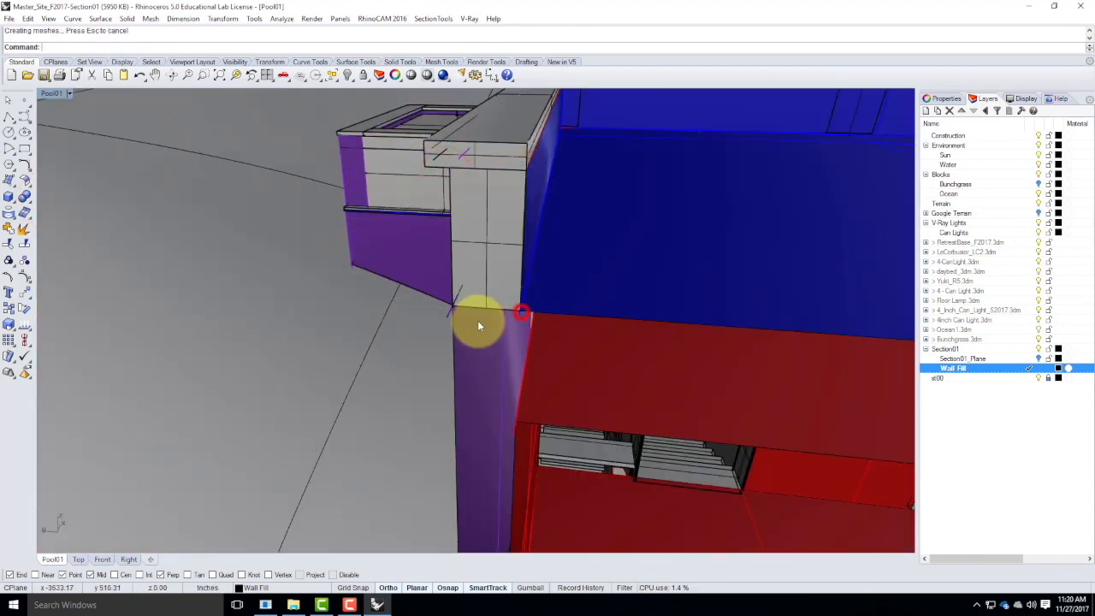
Fill the cut edge of the roof slab with a 3-point plane spanning the building's width, from the roof line to the ceiling.
right_click(462, 315)
click(455, 310)
scroll(393, 313, down, 10)
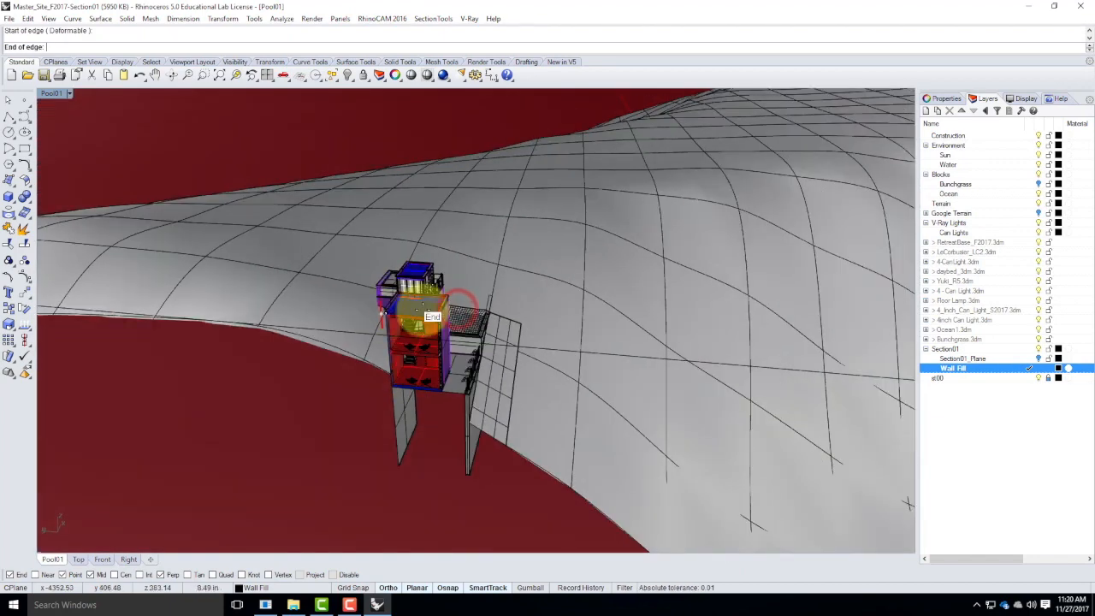
scroll(443, 325, up, 2)
scroll(445, 321, up, 6)
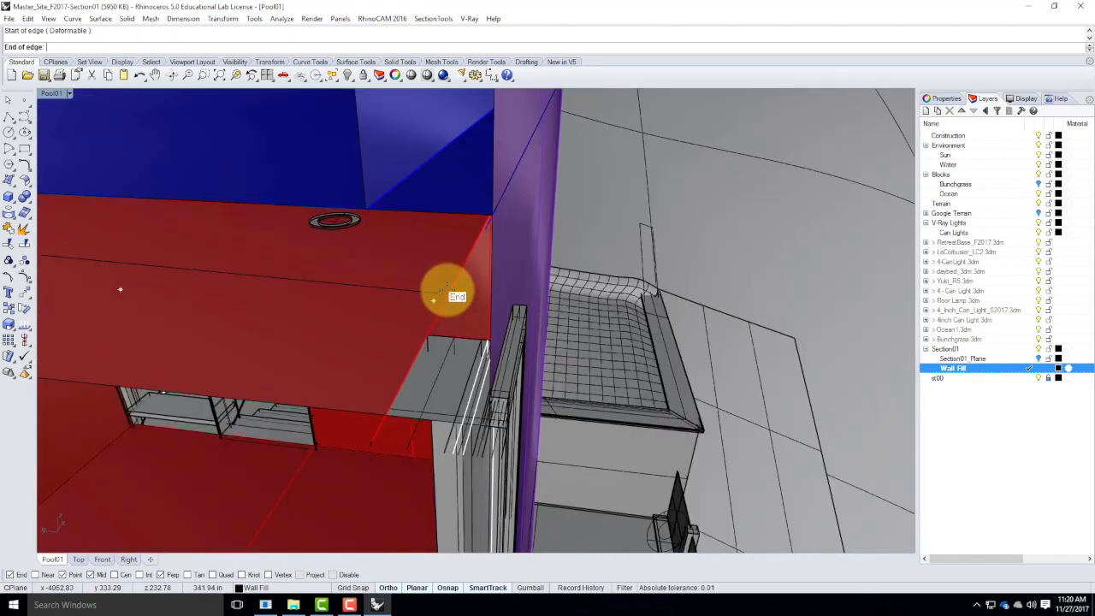
scroll(451, 296, up, 2)
click(450, 284)
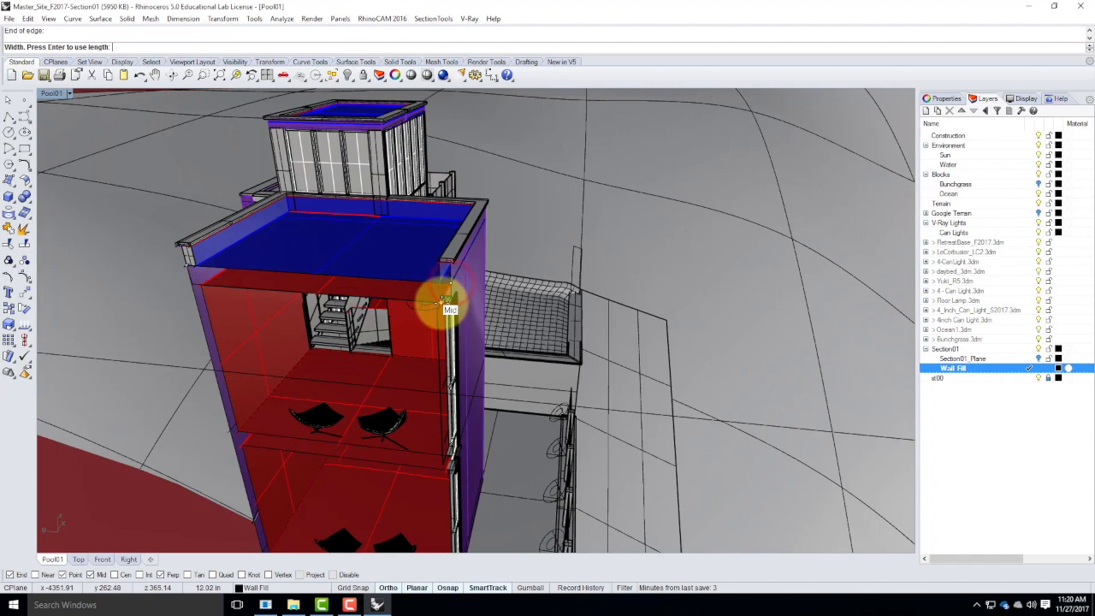
click(444, 303)
right_click(447, 272)
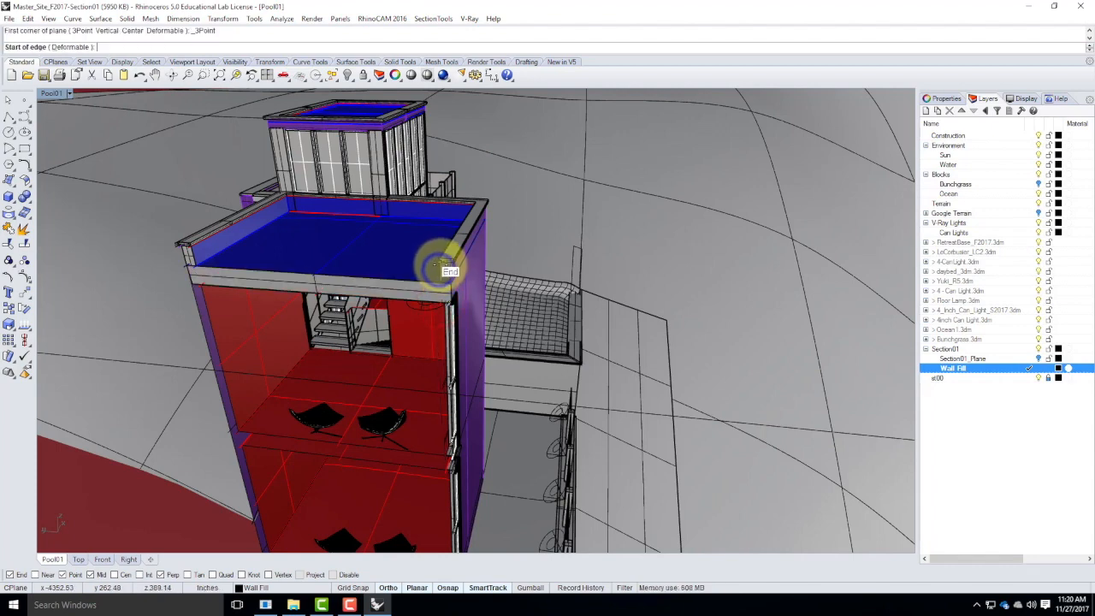
Fill the cut end of the opposite parapet and the solid exterior wall's cut edge, from ceiling to lowest floor, with 3-point planes.
click(440, 263)
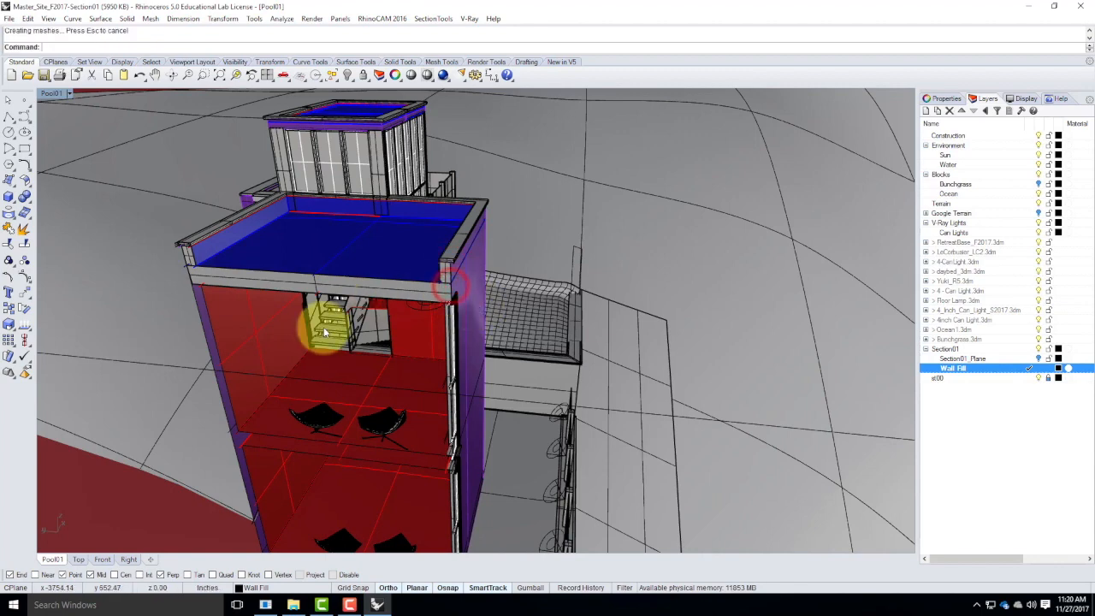
right_drag(320, 326, 333, 321)
right_click(440, 198)
click(446, 190)
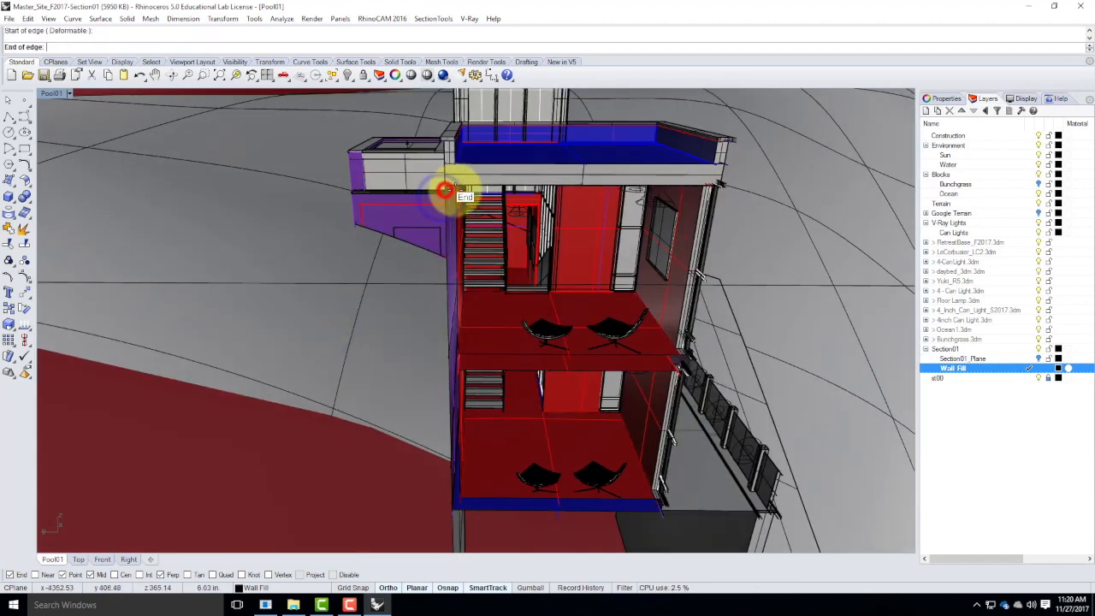
click(460, 496)
right_click(459, 354)
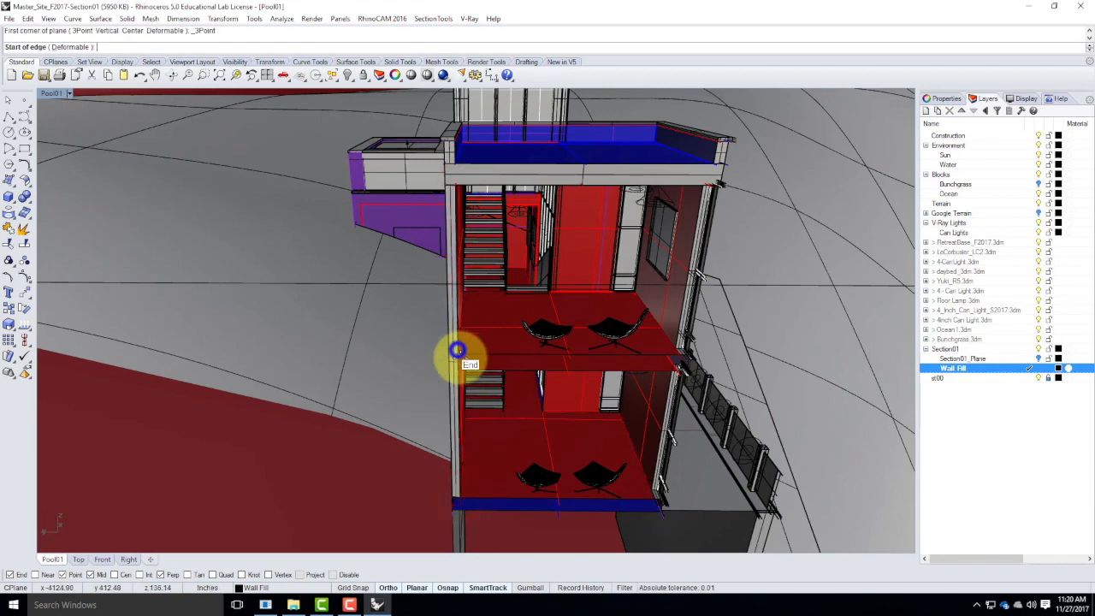
right_drag(520, 359, 295, 355)
key(Escape)
Select the roof slab's fill surface and zoom the view to it.
click(308, 182)
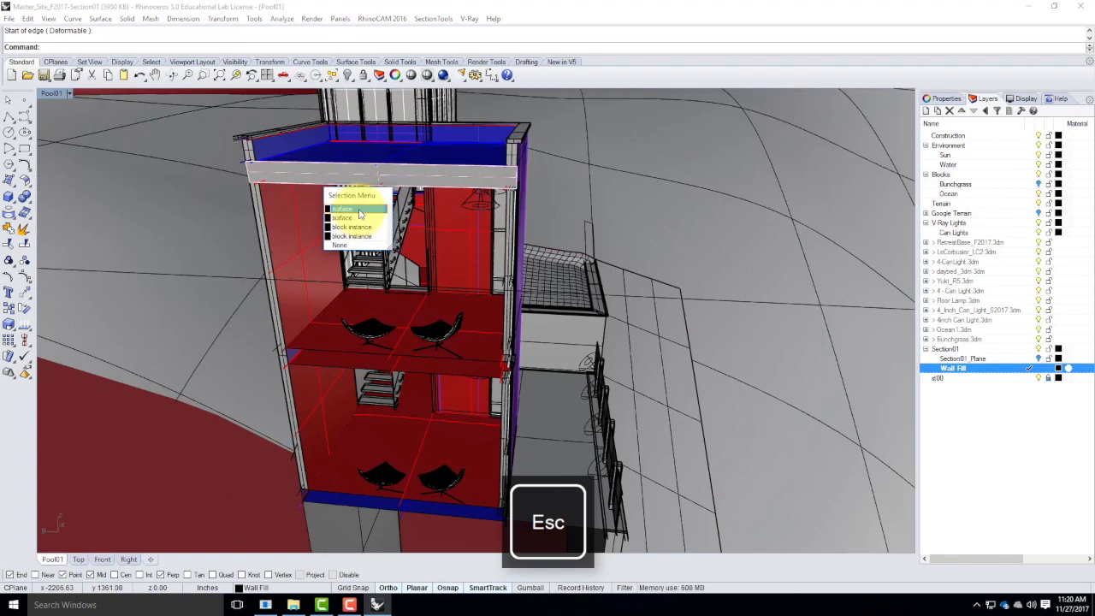
click(358, 210)
text(z)
key(Return)
text(s)
key(Return)
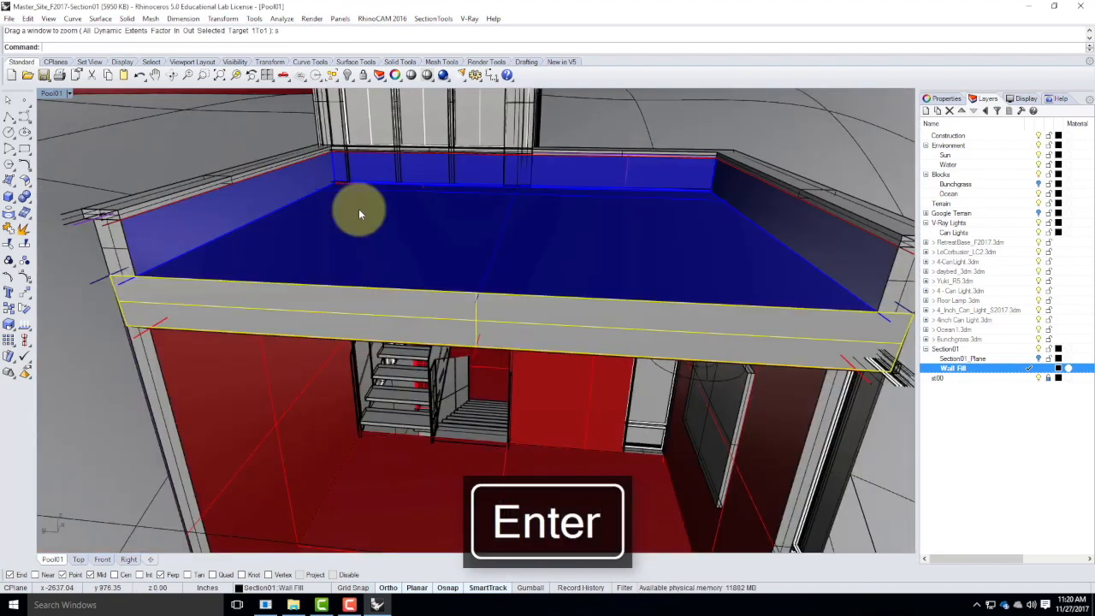
Fill the cut edge of the intermediate floor slab with a vertical plane across the room's width, 12 inches high.
scroll(358, 210, down, 7)
scroll(376, 454, up, 3)
right_drag(378, 390, 390, 344)
scroll(335, 308, down, 6)
scroll(376, 423, up, 5)
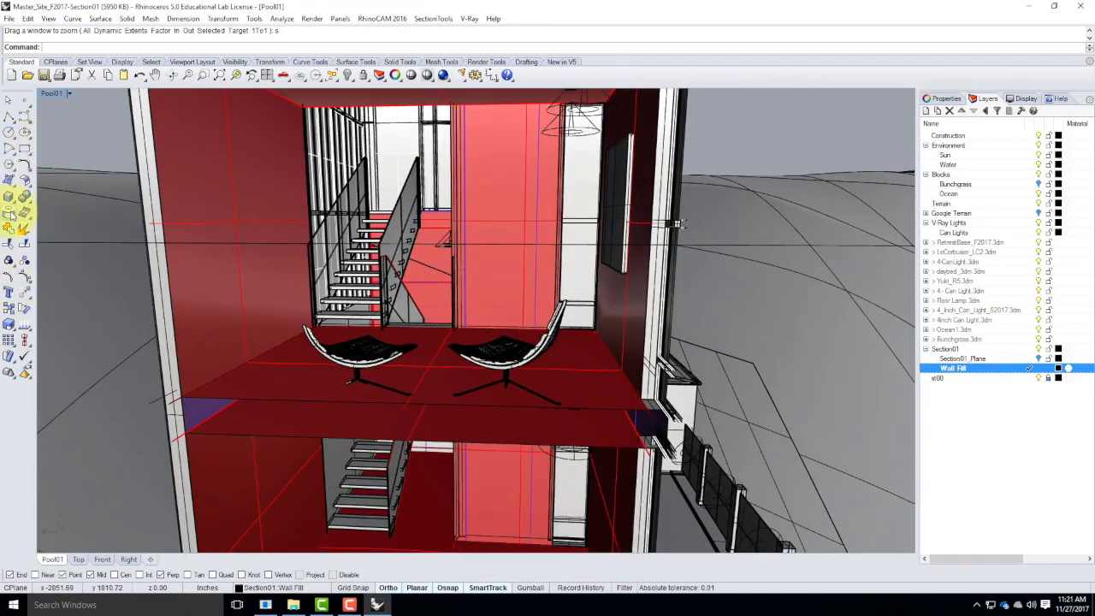
click(12, 182)
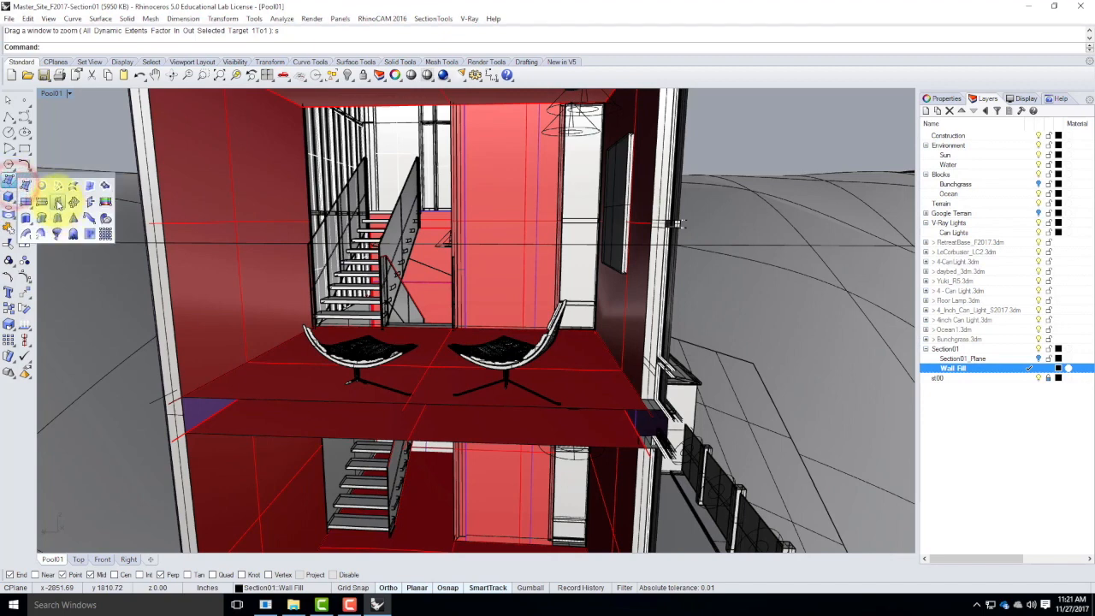
click(56, 202)
click(182, 398)
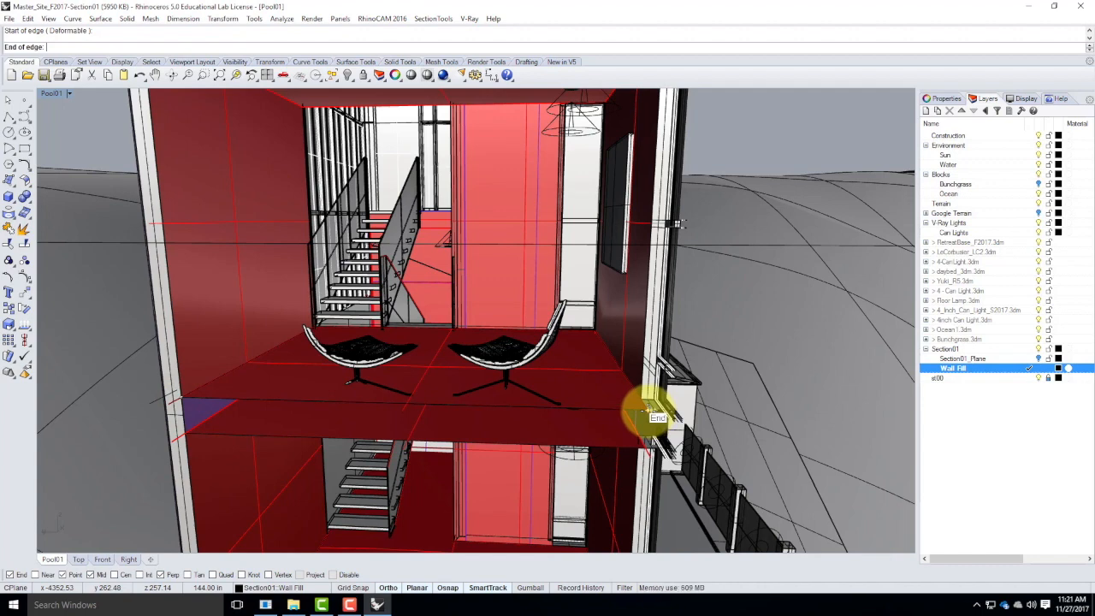
click(652, 417)
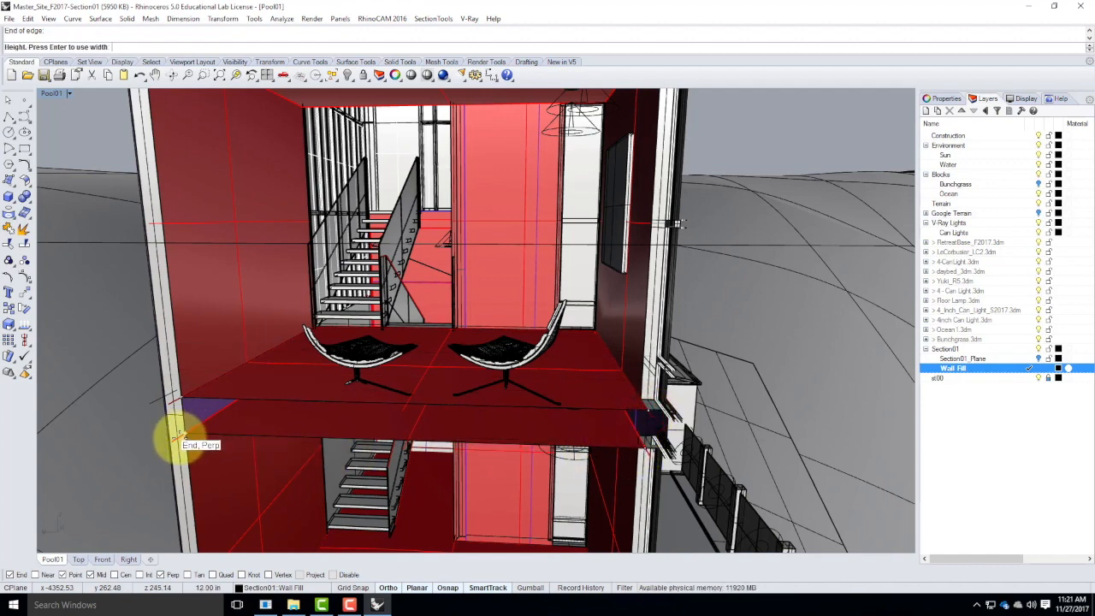
click(180, 439)
Extend the intermediate slab fill toward the glazed wall with a vertical plane about 4 inches wide, down to the slab's underside.
right_drag(151, 350, 523, 414)
scroll(462, 394, up, 2)
right_click(432, 376)
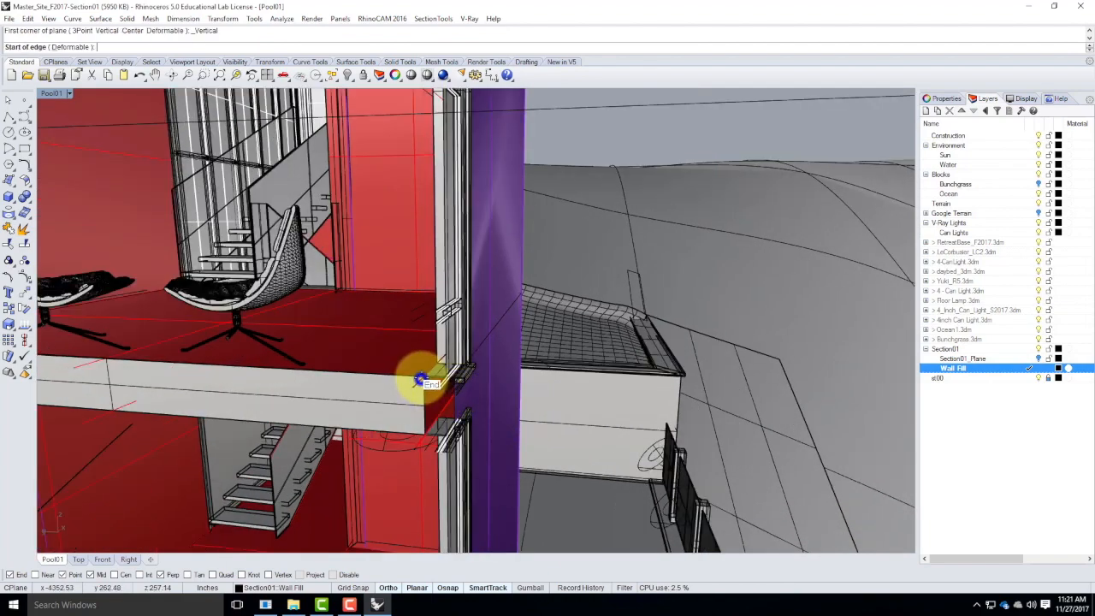
click(423, 379)
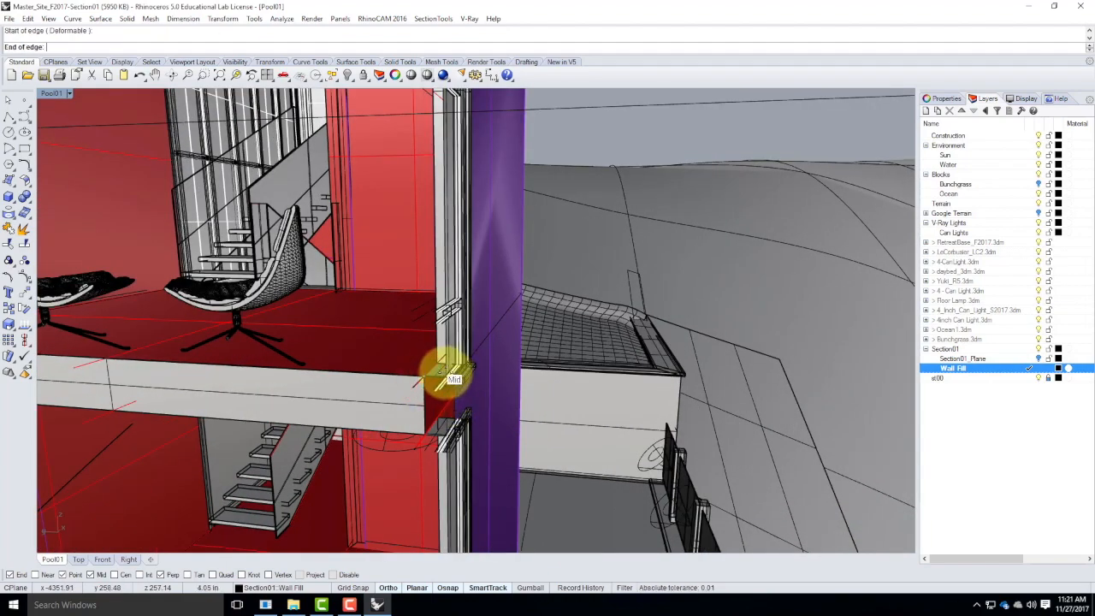
click(444, 377)
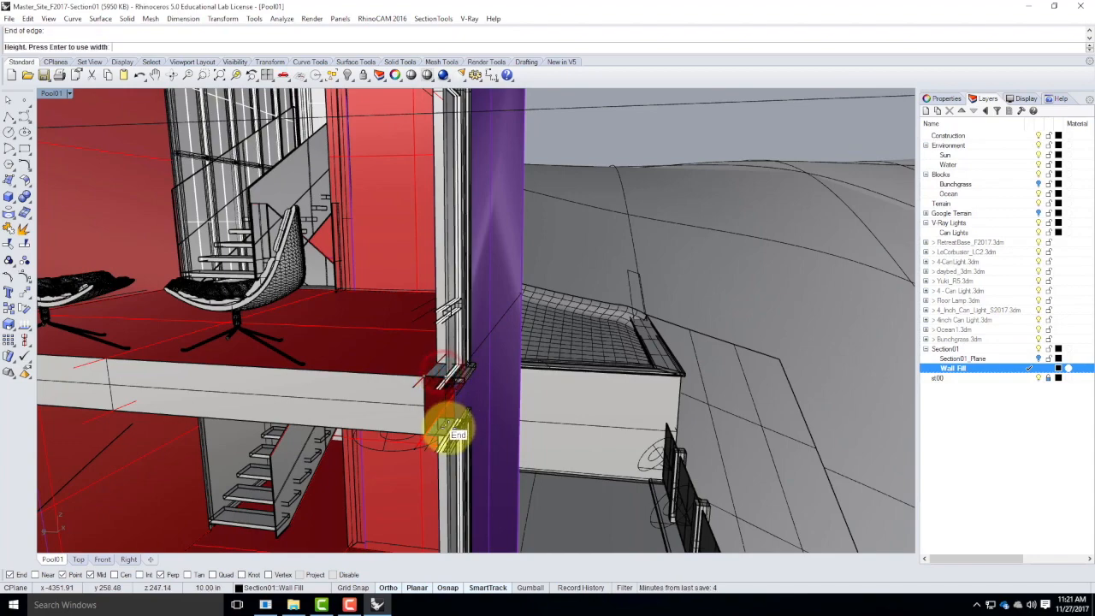
click(449, 434)
right_drag(456, 453, 510, 353)
scroll(452, 264, up, 2)
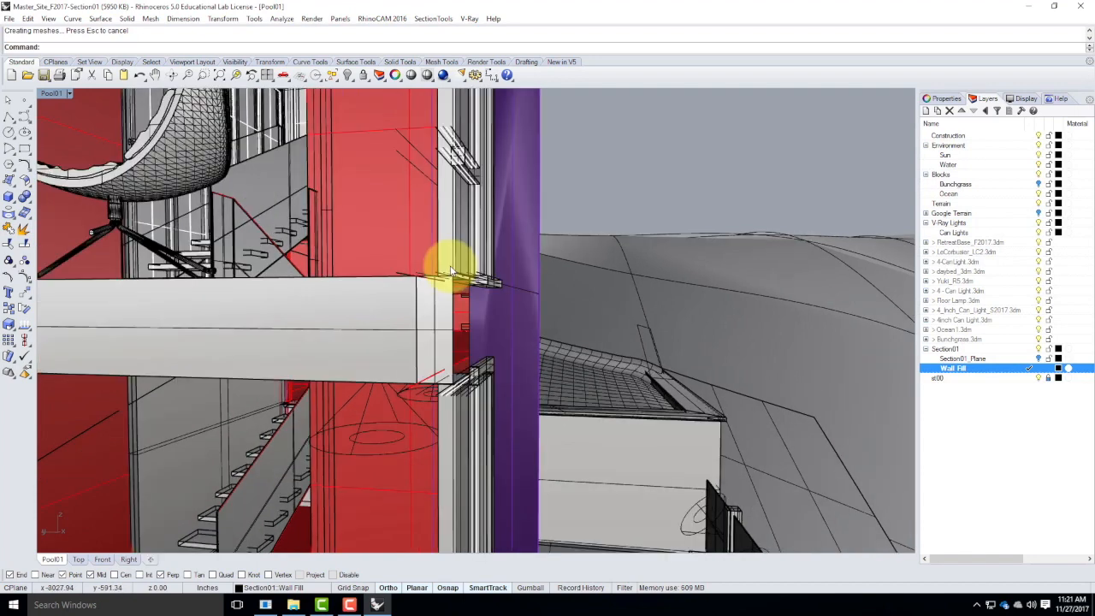
scroll(454, 287, down, 1)
right_click(455, 296)
click(454, 294)
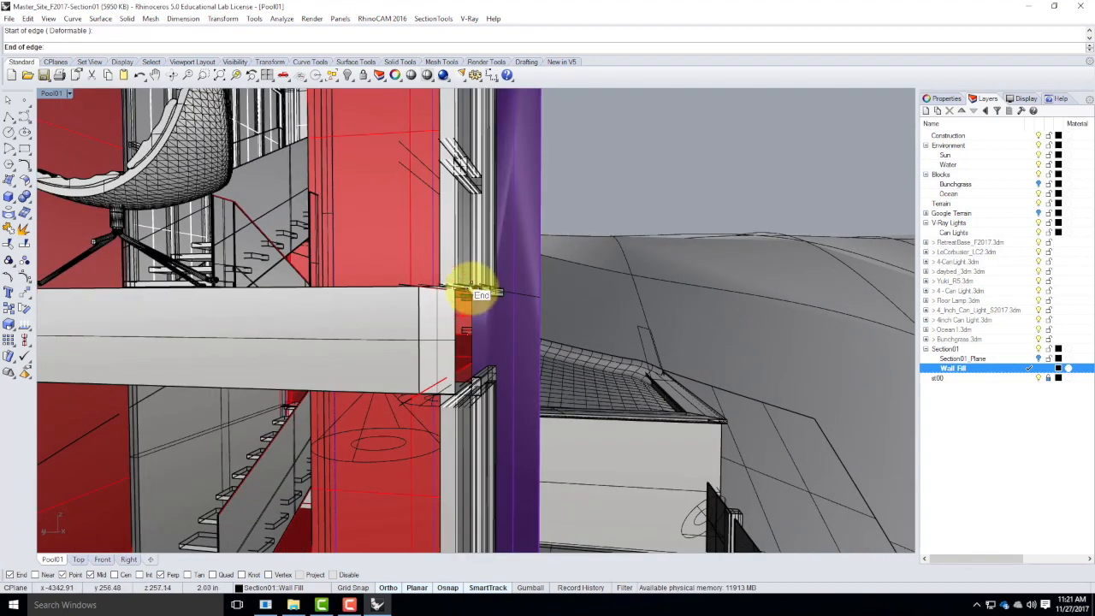
key(Escape)
right_click(449, 393)
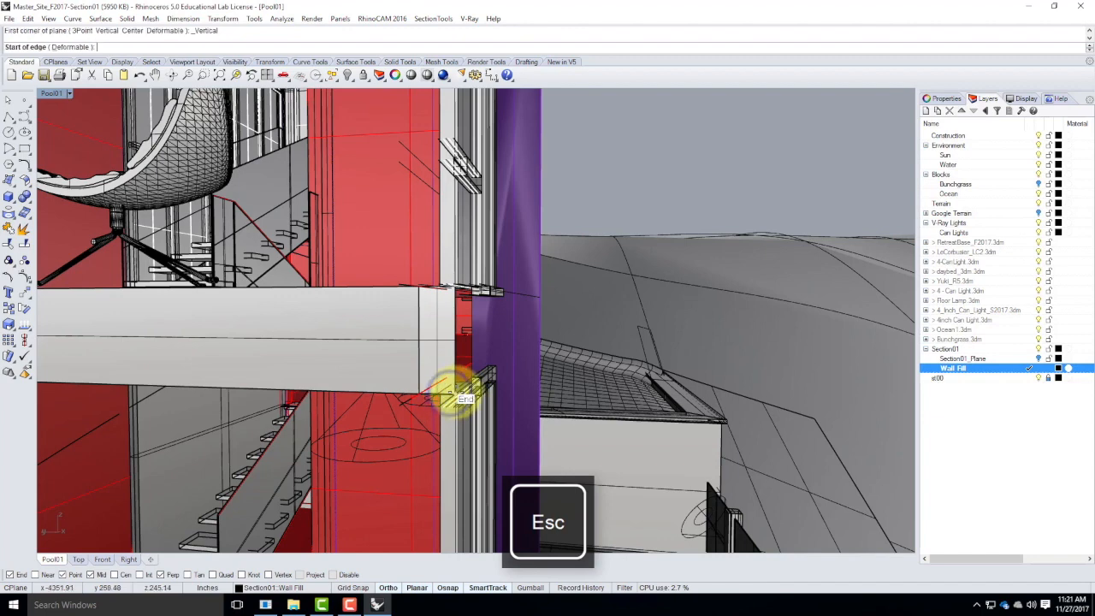
click(455, 394)
key(Escape)
Fill the remaining 2-inch strip at the intermediate slab's outer end with a vertical plane matching the slab's depth.
right_click(472, 396)
scroll(475, 395, up, 2)
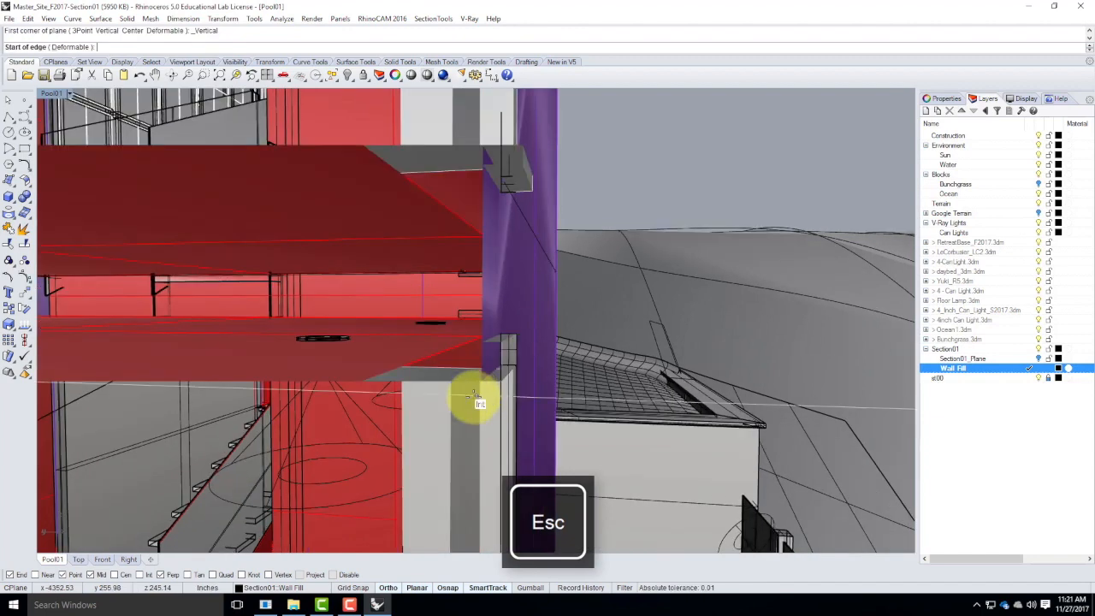
scroll(476, 397, down, 2)
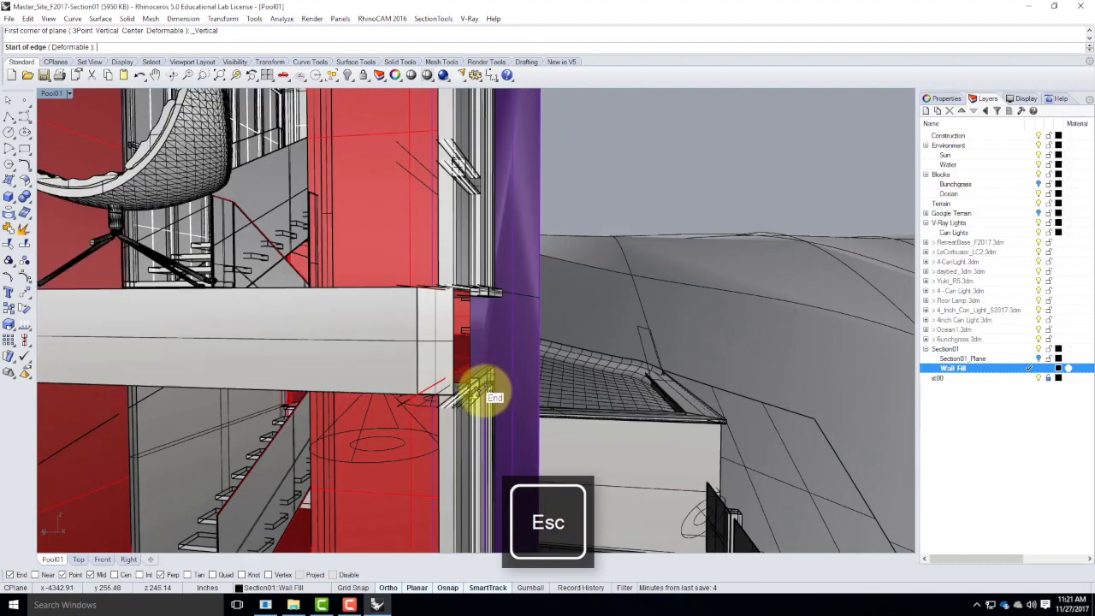
click(454, 287)
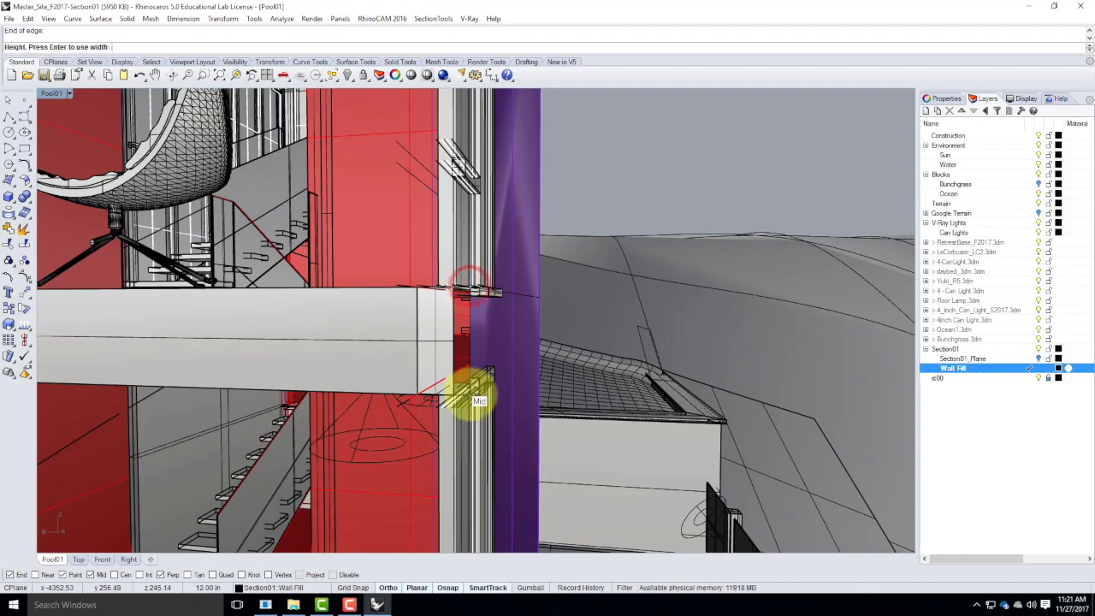
click(464, 388)
Fill the cut edge of the lowest floor slab with a vertical plane spanning the building's width, 12 inches high.
scroll(483, 325, down, 3)
scroll(501, 282, down, 3)
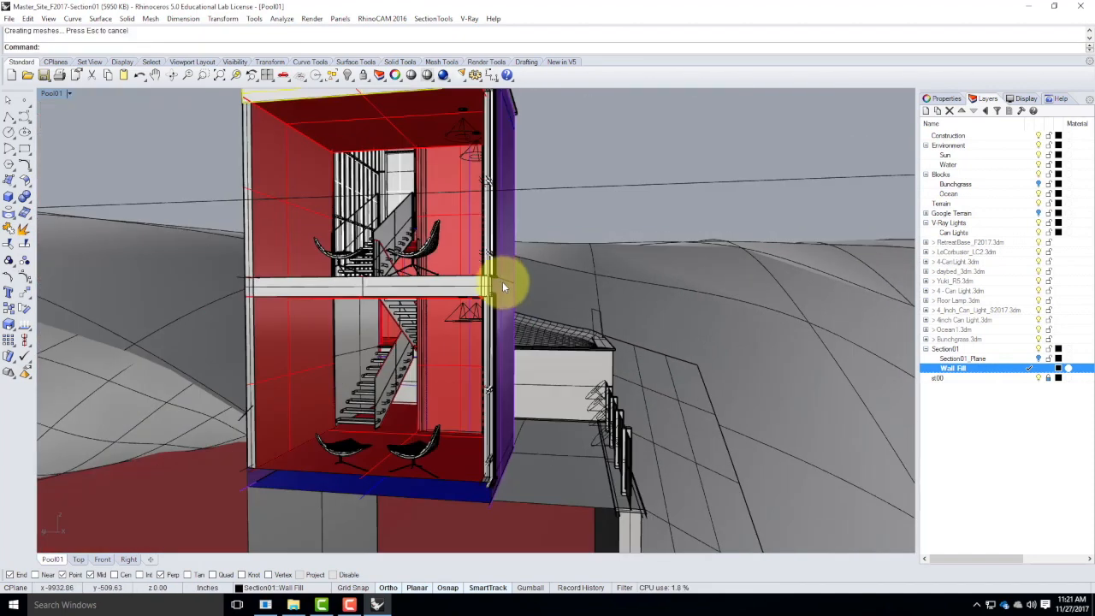
right_click(255, 472)
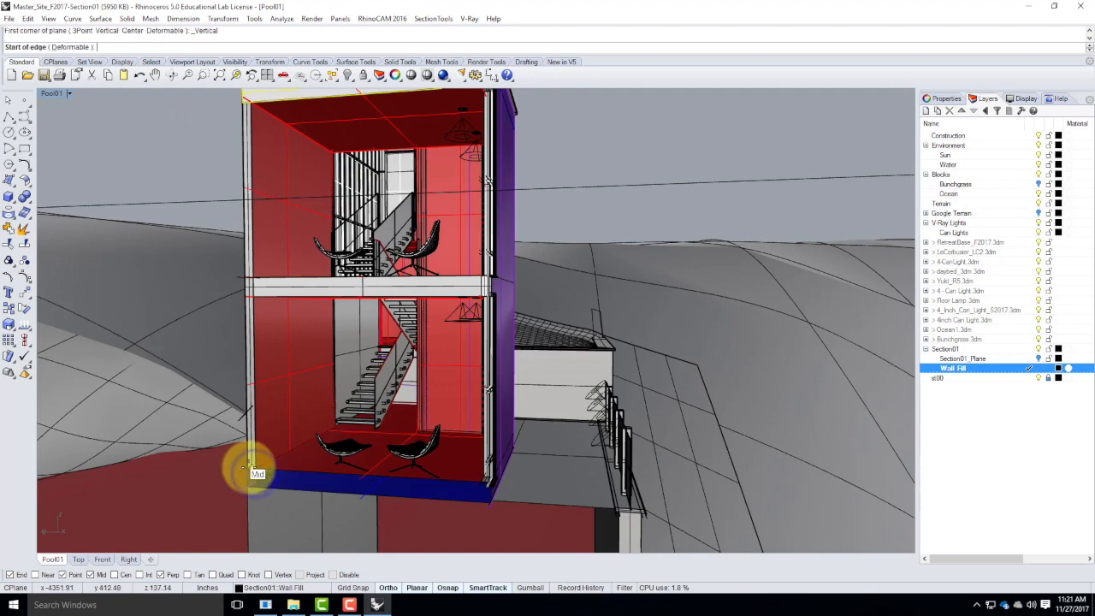
click(255, 472)
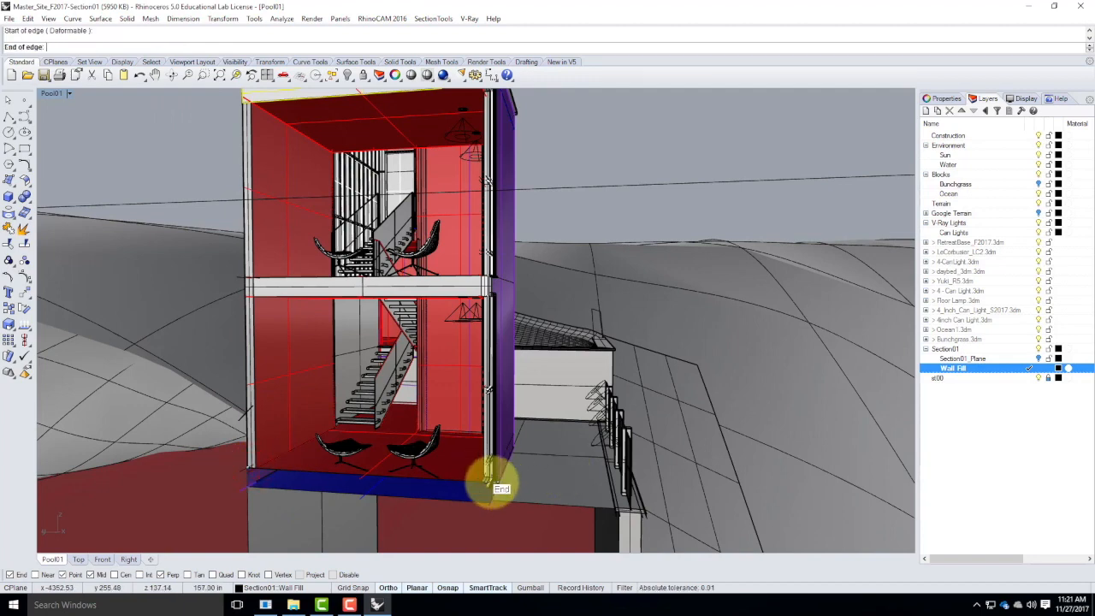
scroll(496, 497, up, 5)
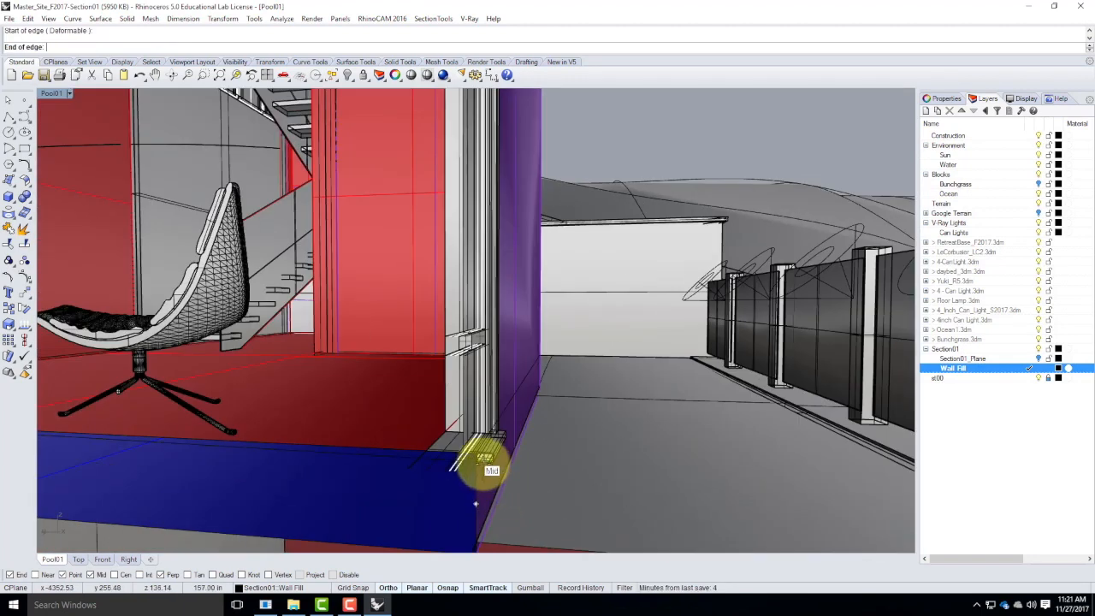
click(476, 452)
scroll(484, 428, down, 3)
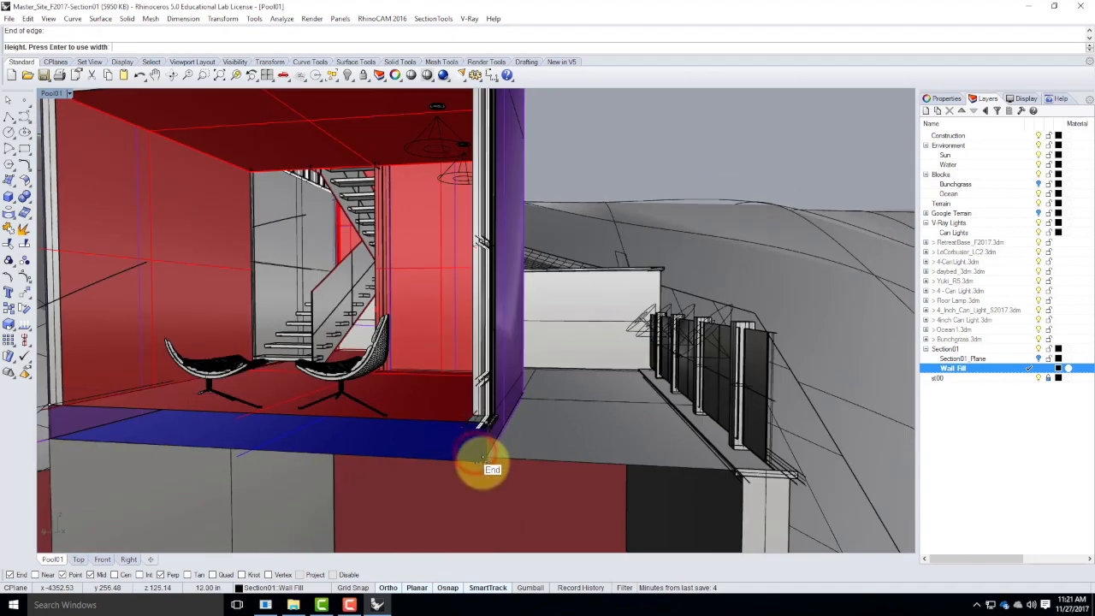
key(Return)
Fill the foundation opening with a vertical plane from the lowest slab's underside to the foundation base, extending to the outer terrace wall.
scroll(513, 454, down, 6)
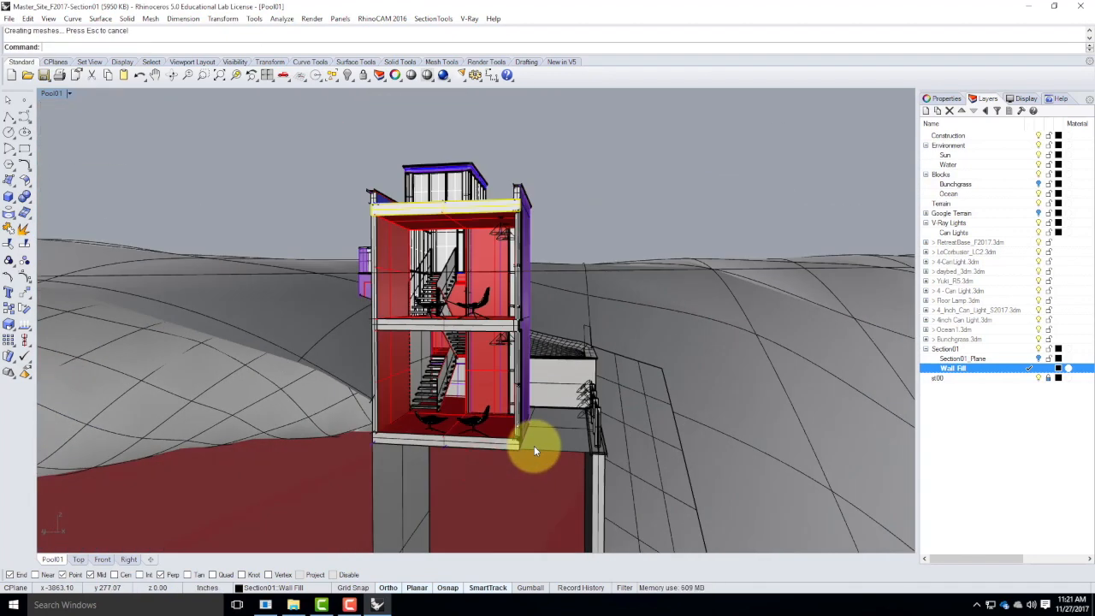
scroll(349, 436, down, 2)
key(Return)
scroll(372, 424, up, 4)
click(363, 424)
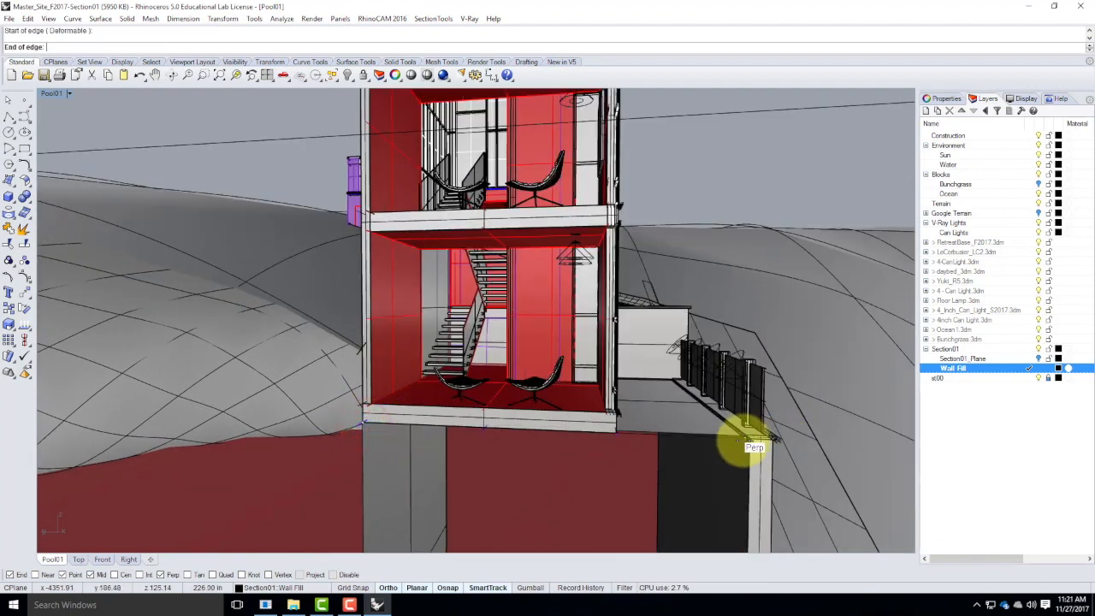
click(755, 443)
scroll(745, 440, down, 5)
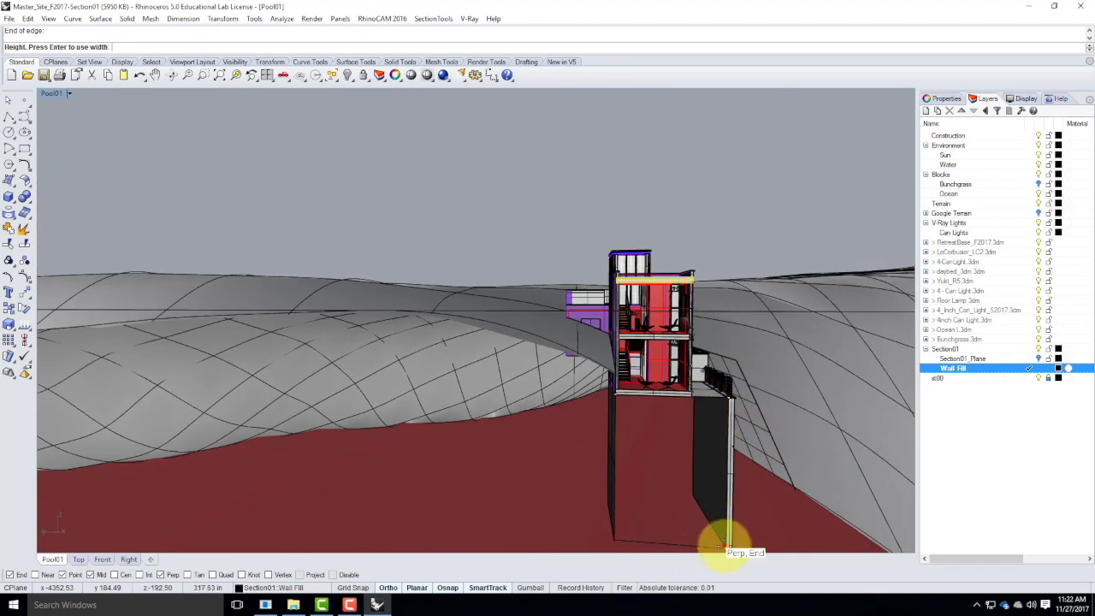
right_click(725, 541)
Clear the selection and unlock the st00 layer that holds the section curves.
scroll(757, 419, up, 5)
right_drag(706, 415, 550, 416)
key(Escape)
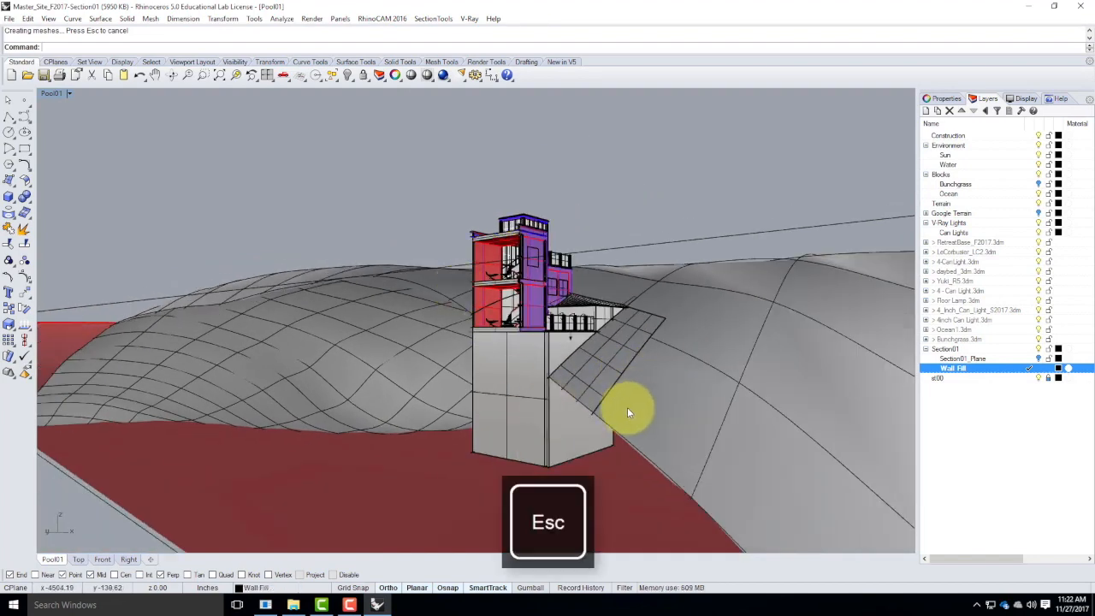
scroll(628, 404, down, 5)
right_drag(630, 401, 669, 419)
click(669, 419)
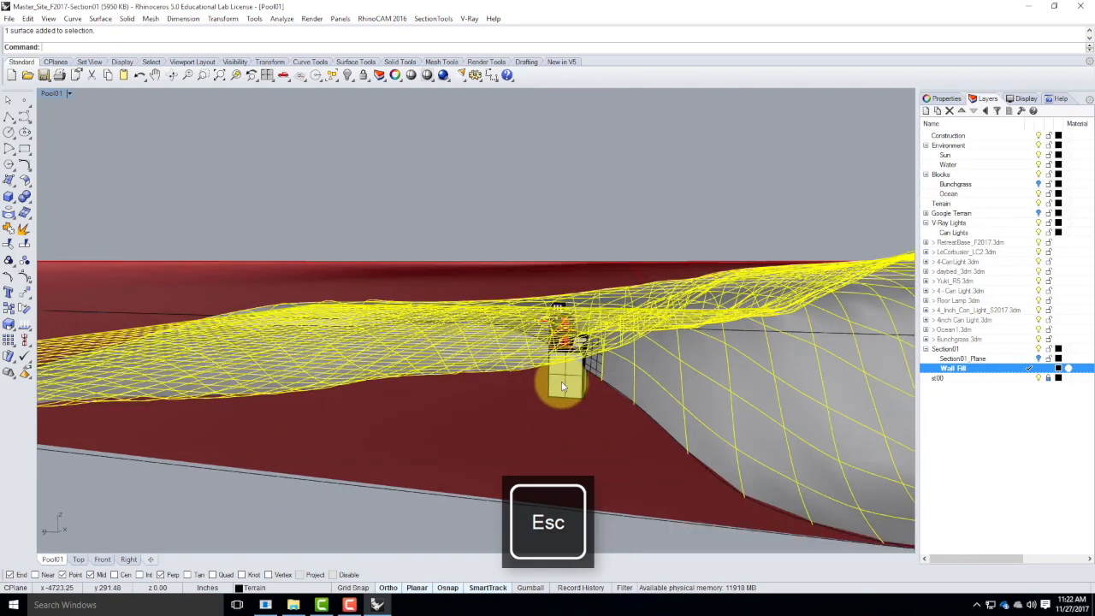
key(Escape)
click(1049, 378)
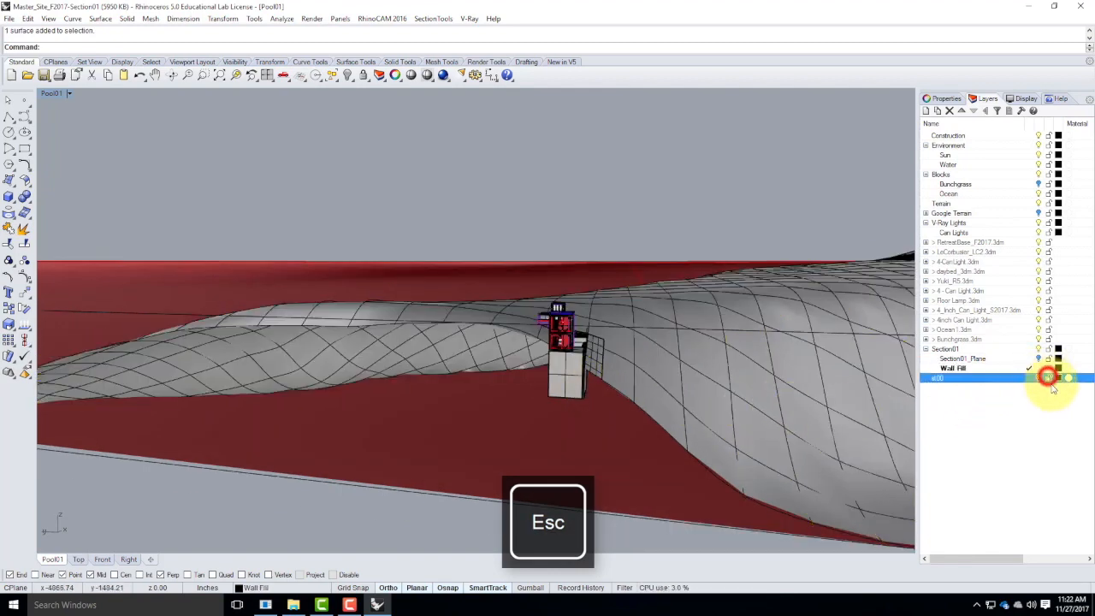
Try to select the terrain section curve where it passes the sloped grid surface beside the foundation.
click(664, 430)
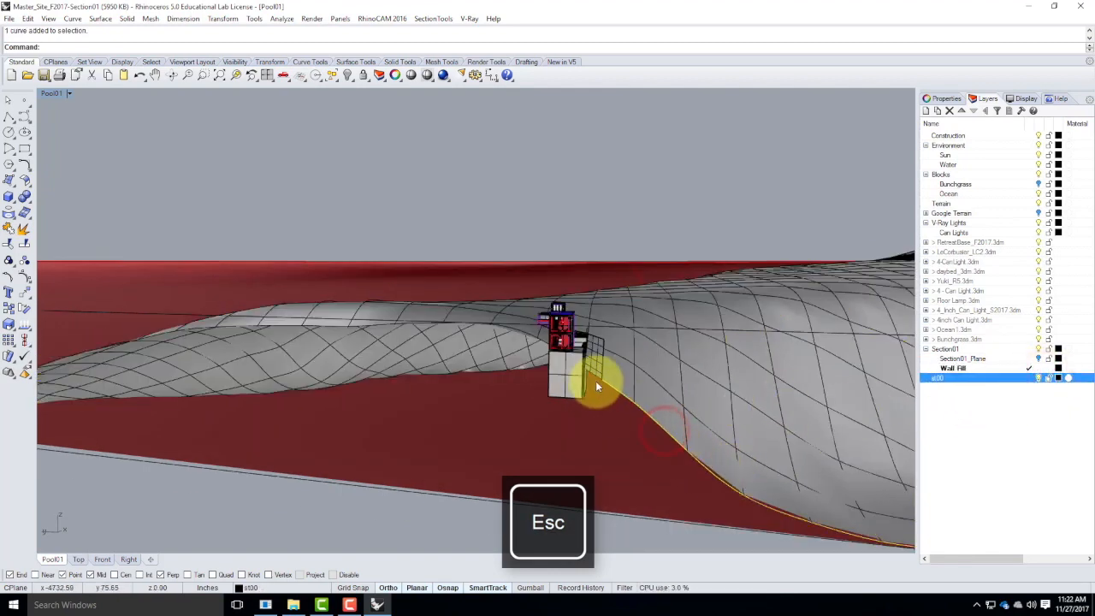
scroll(575, 368, up, 10)
click(691, 393)
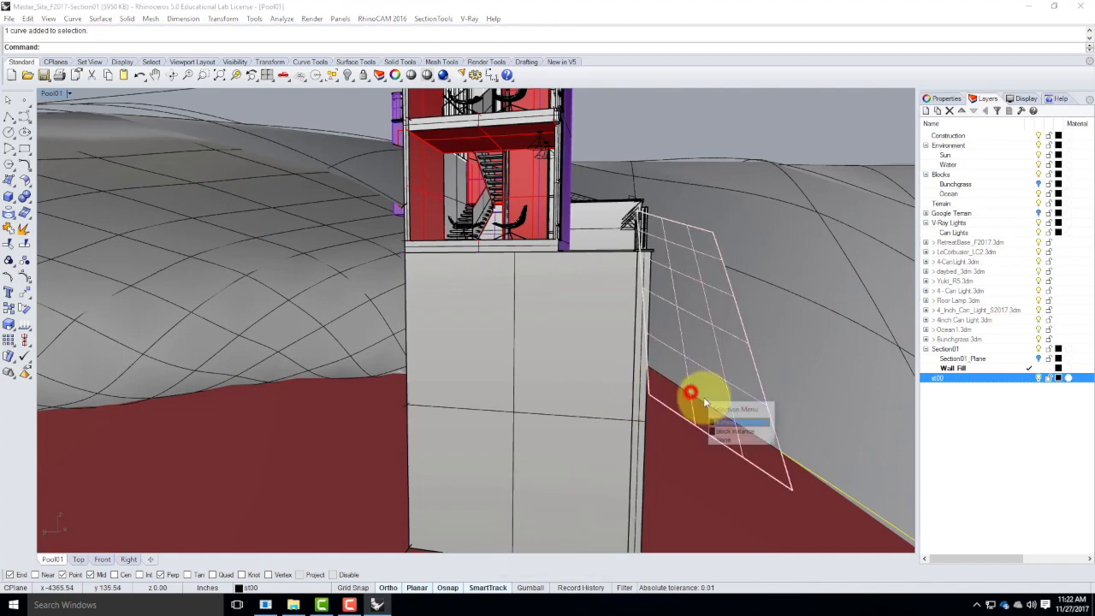
click(773, 445)
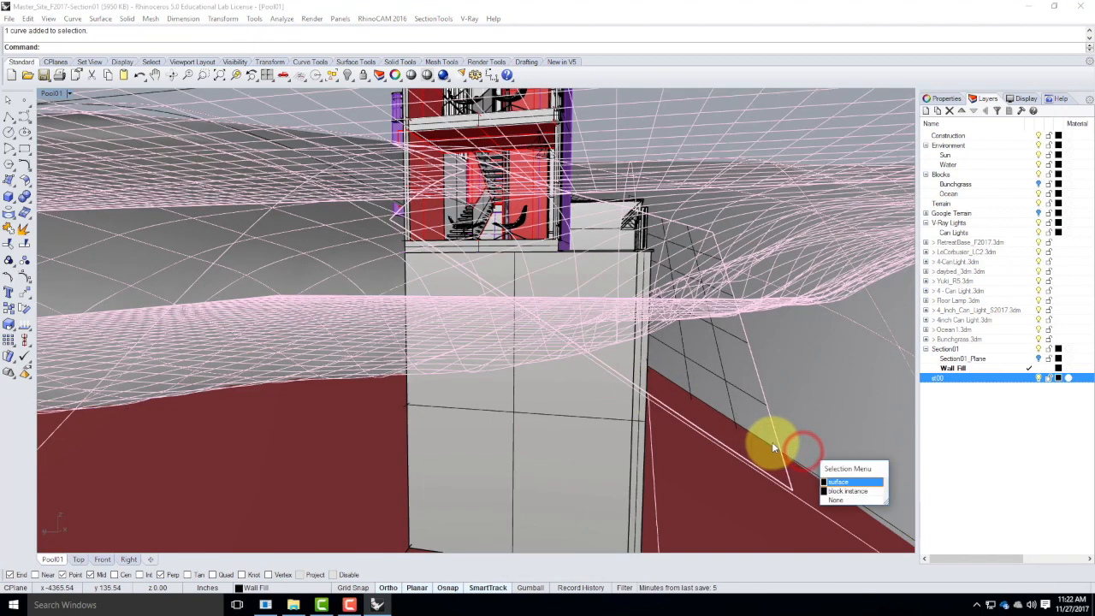
click(804, 474)
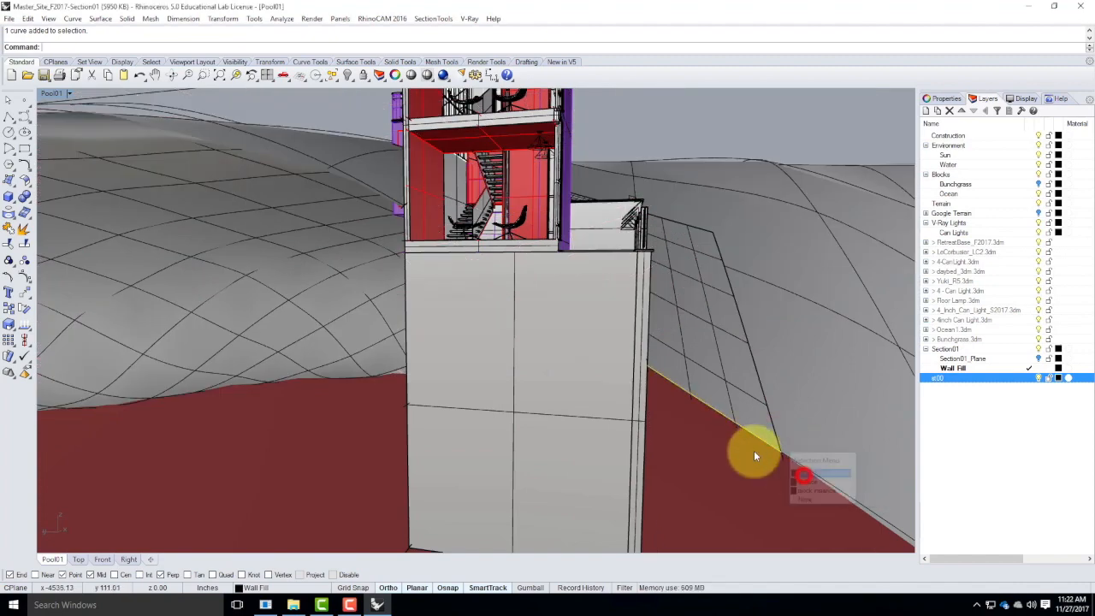
Select the terrain section curves on both sides of the building.
scroll(480, 326, down, 12)
scroll(586, 387, up, 3)
click(580, 364)
click(626, 395)
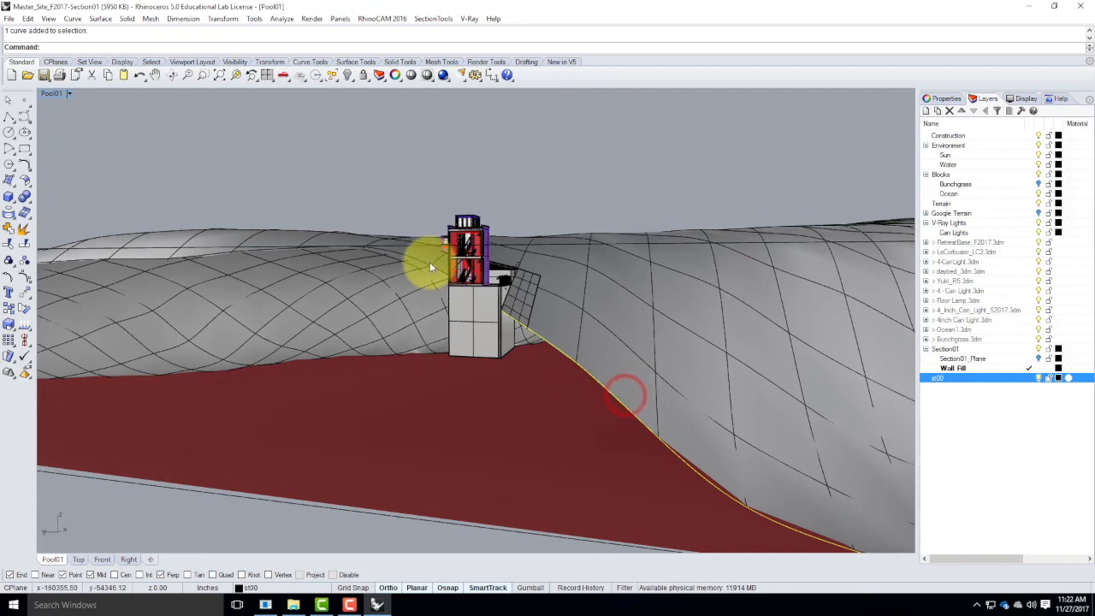
click(428, 265)
click(479, 296)
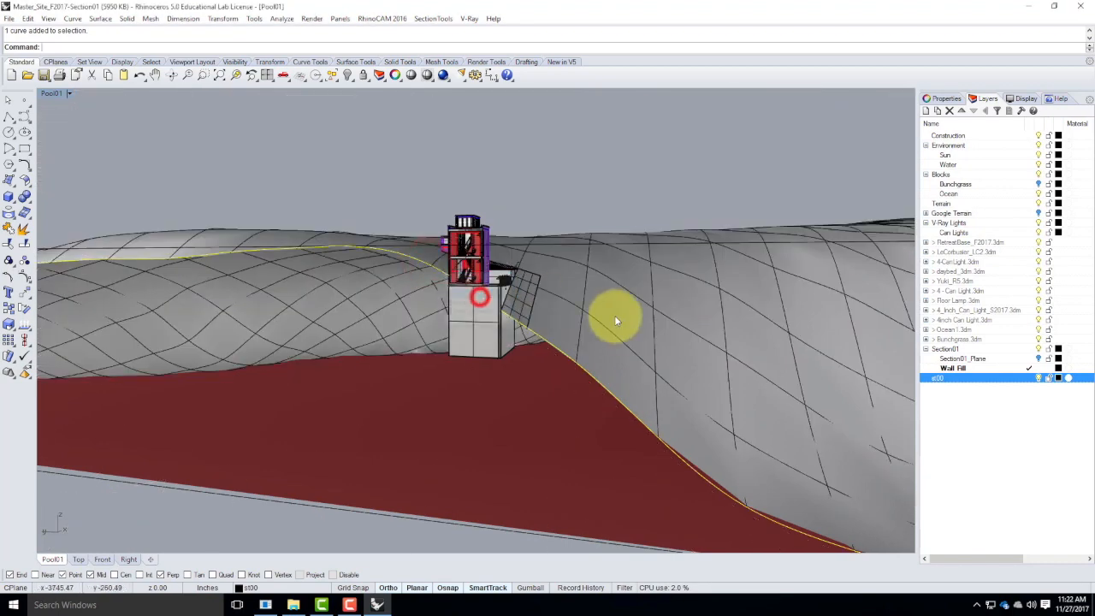
Copy the selected terrain section curves vertically down below the terrain and clear the selection.
text(copy)
key(Return)
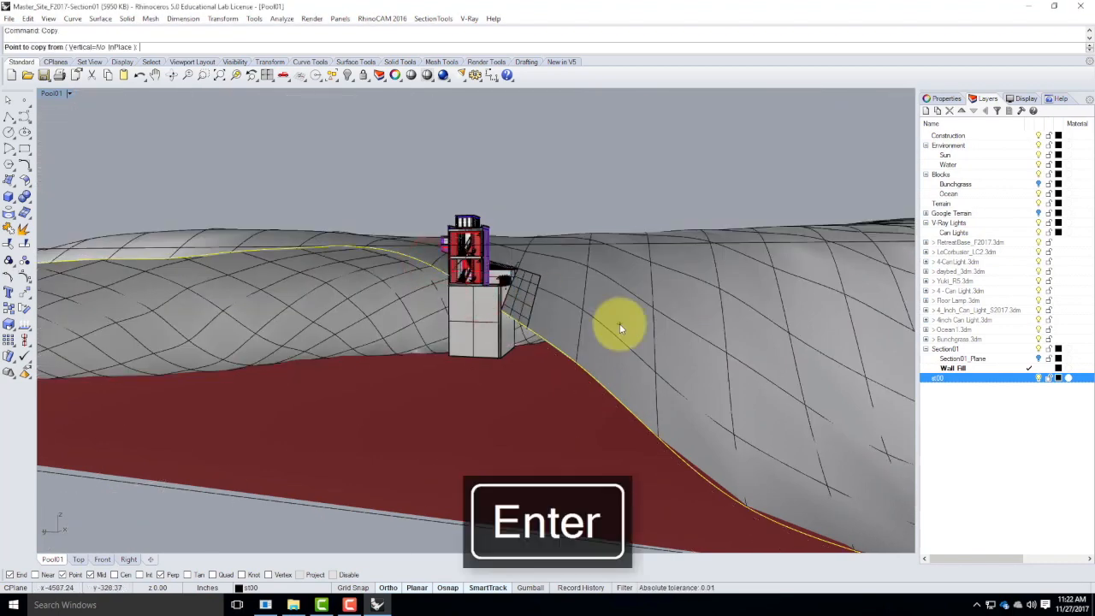
click(515, 377)
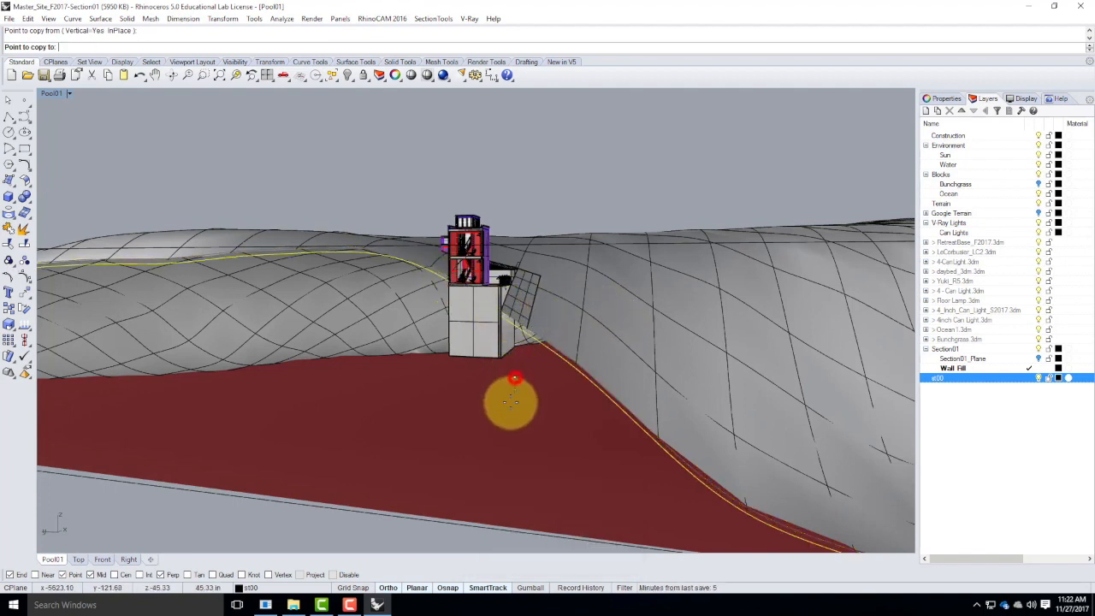
click(507, 537)
key(Escape)
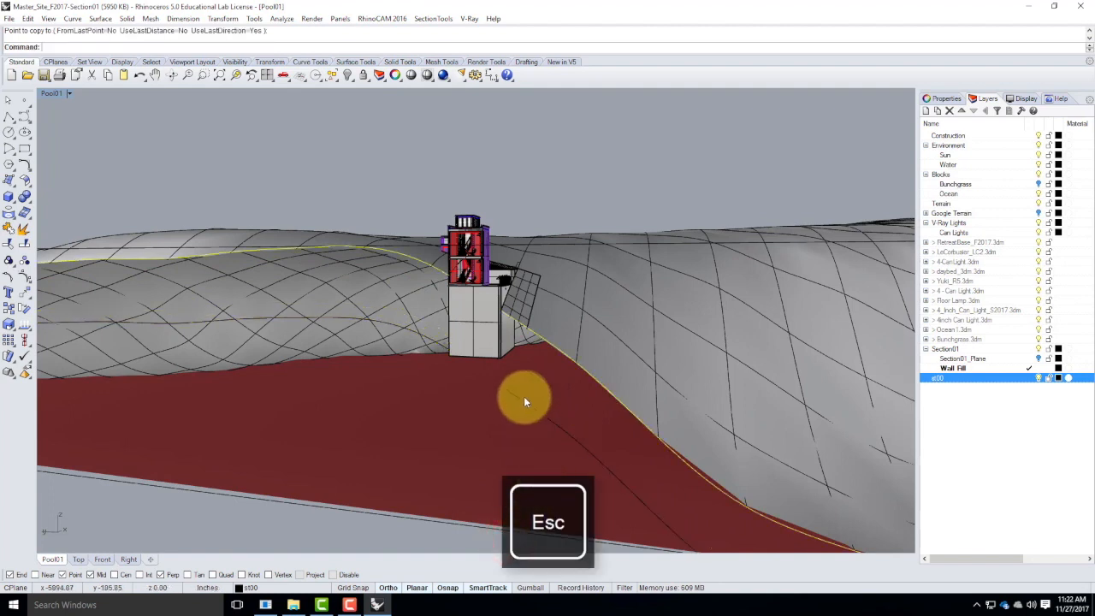
Loft a surface between the short terrain curve beside the foundation and its lowered copy.
click(515, 395)
click(564, 423)
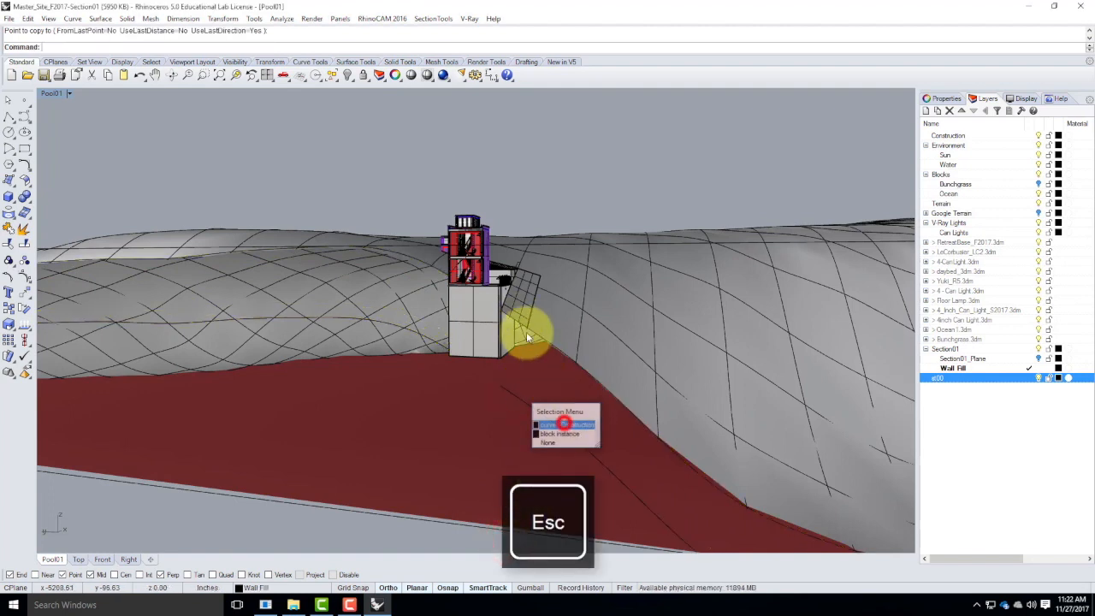
click(511, 320)
text(loft)
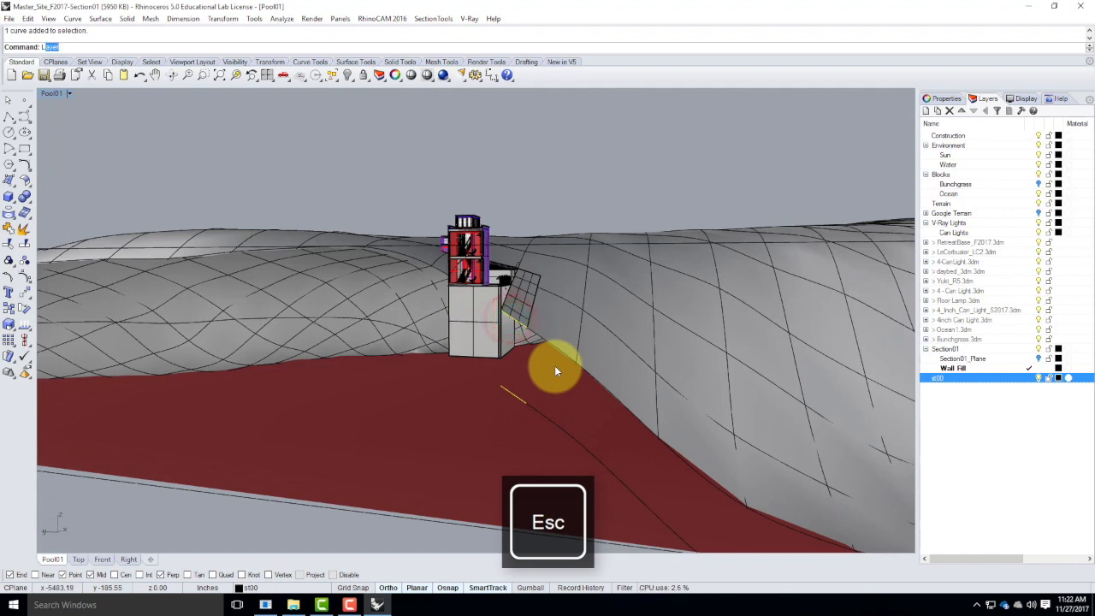
key(Return)
click(638, 376)
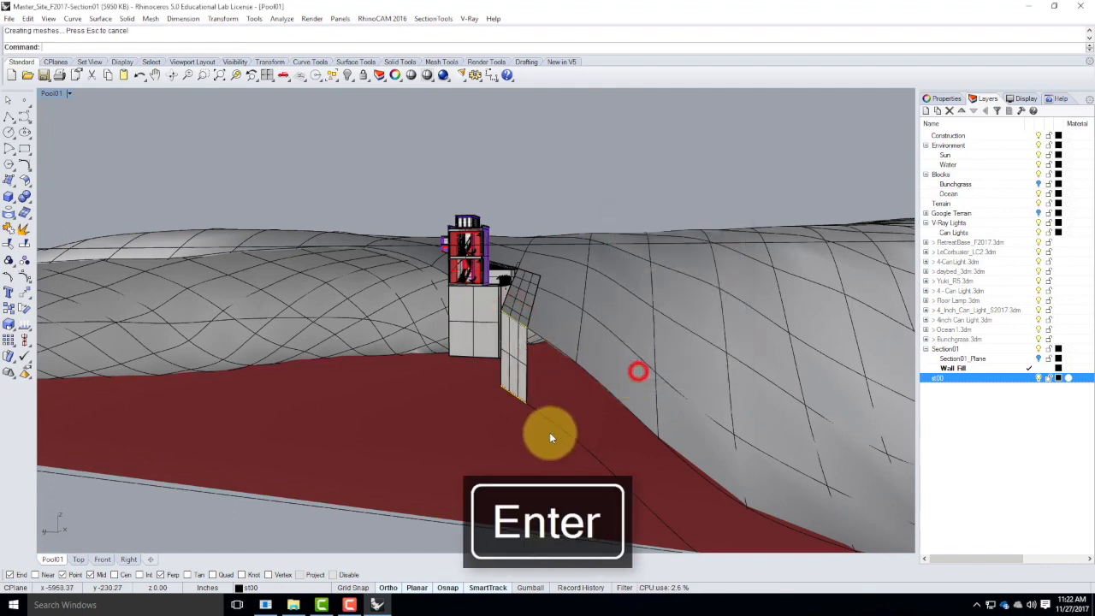
Loft the long downhill terrain curve to its lowered copy with Normal style and Do not simplify.
click(556, 425)
click(599, 456)
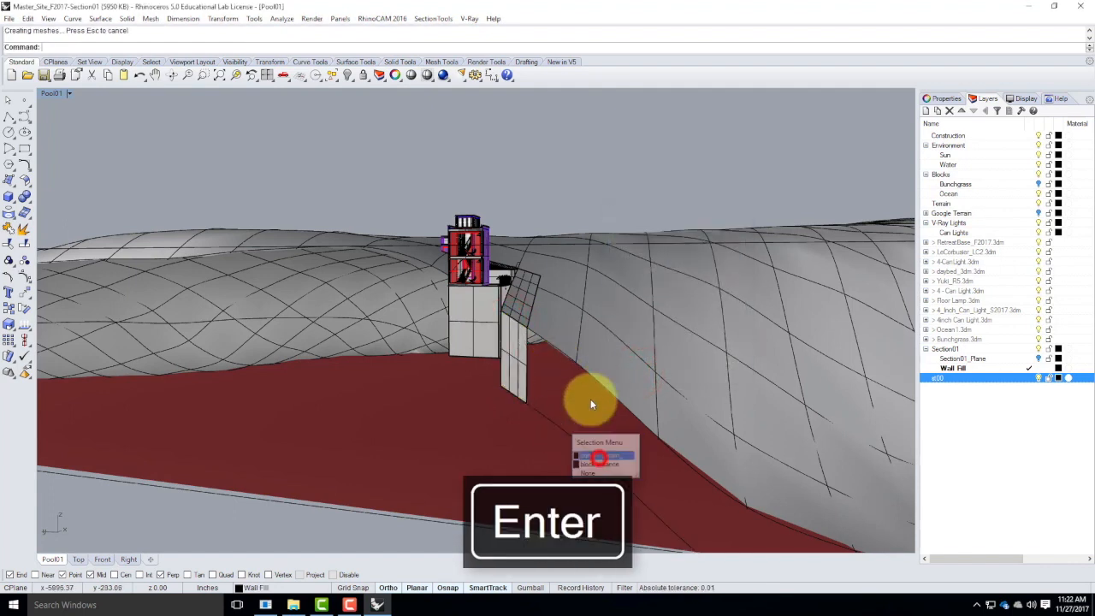
click(573, 359)
click(610, 391)
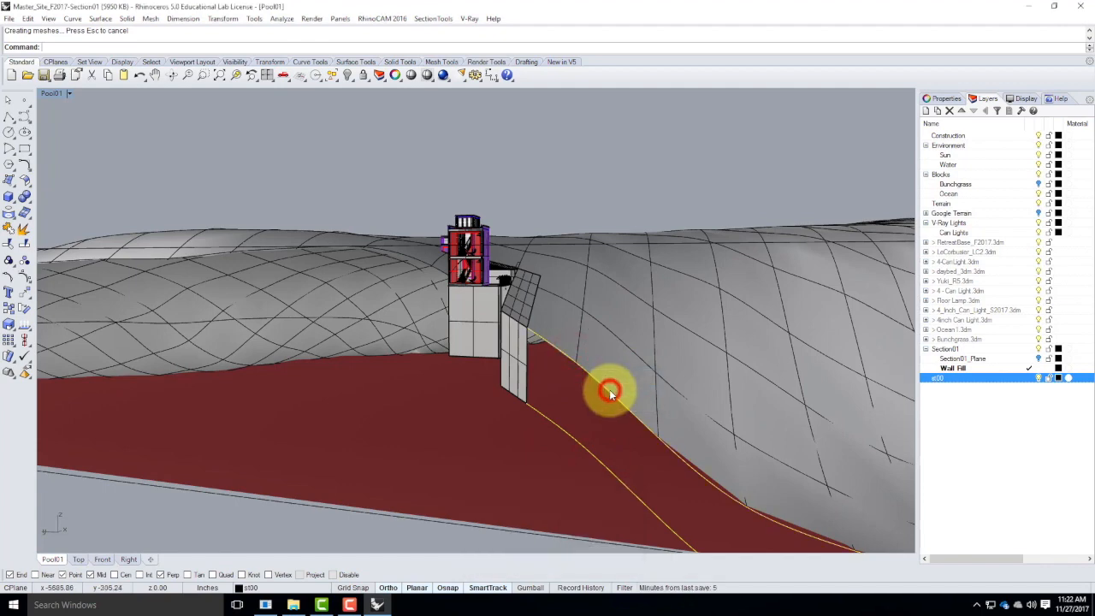
key(Return)
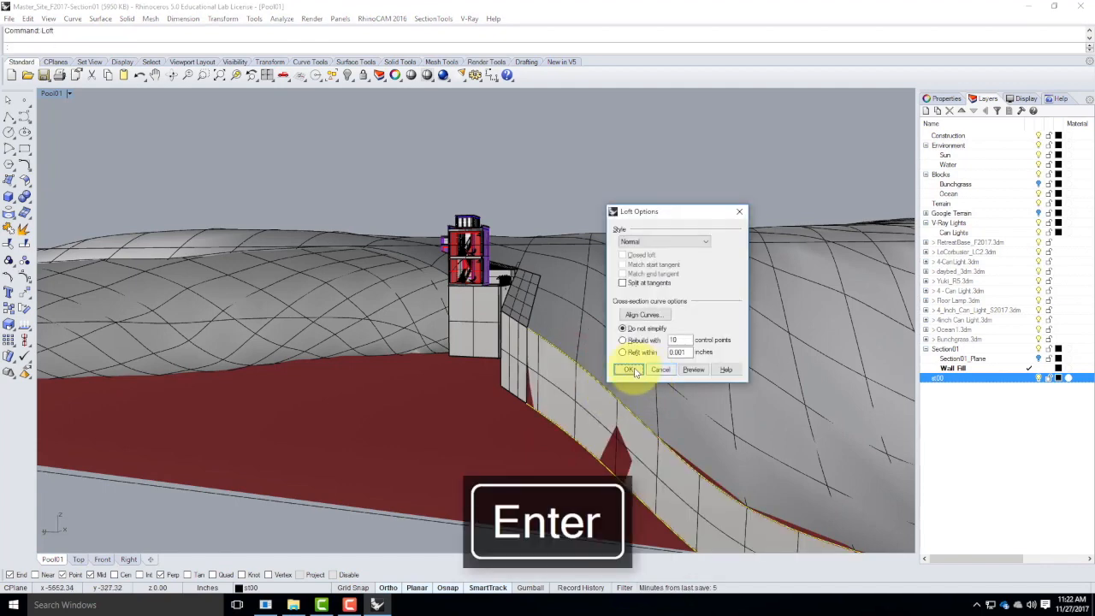
click(633, 367)
Loft the uphill terrain curve behind the building to its lowered copy and clear the selection.
click(399, 252)
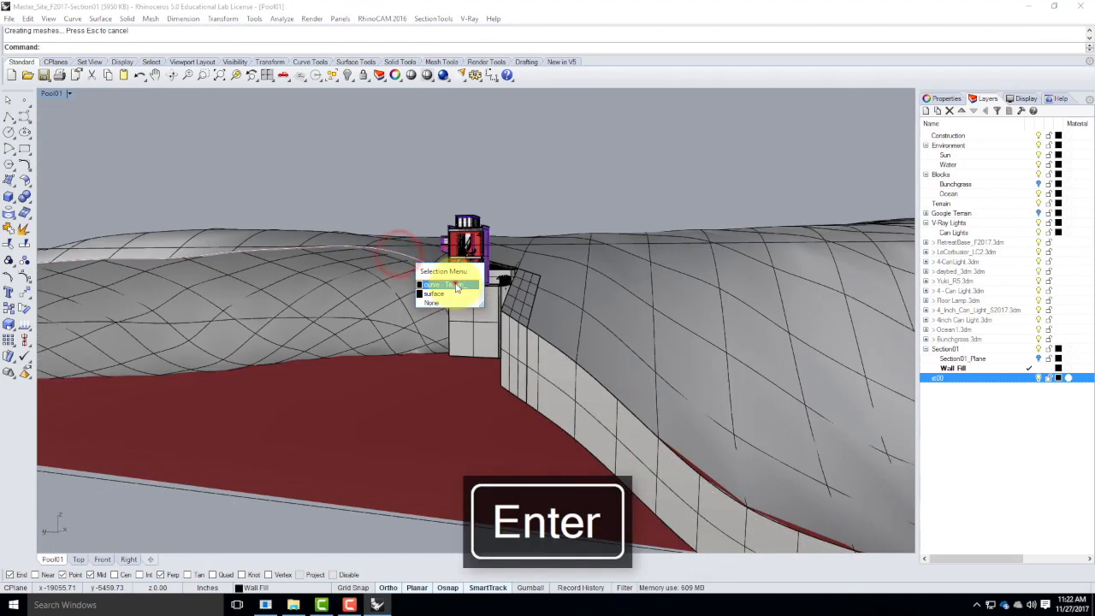
click(455, 280)
click(413, 328)
click(459, 360)
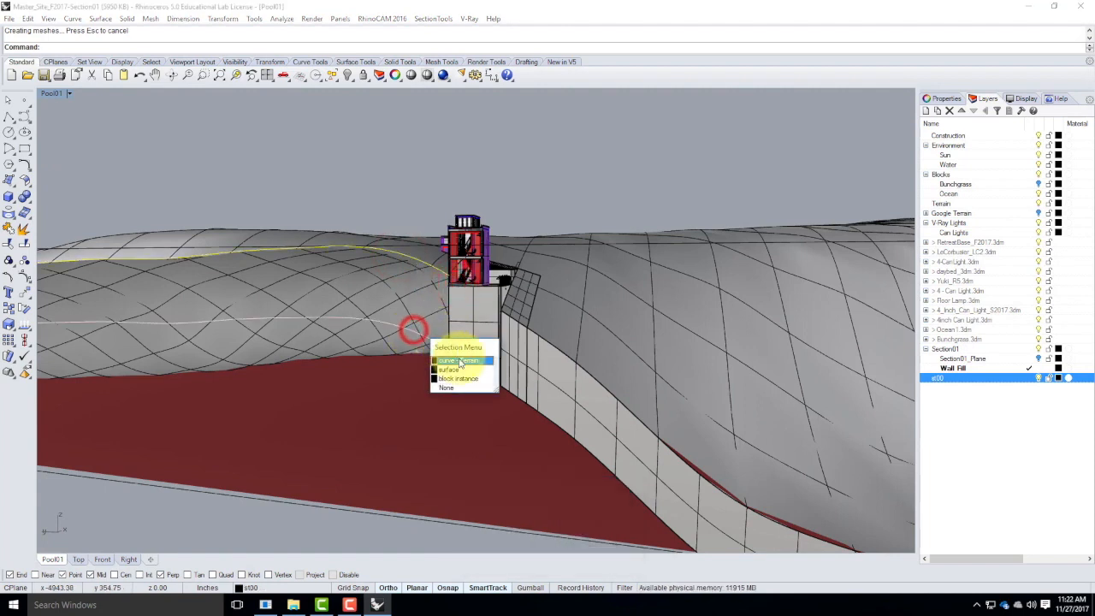
text(L;f)
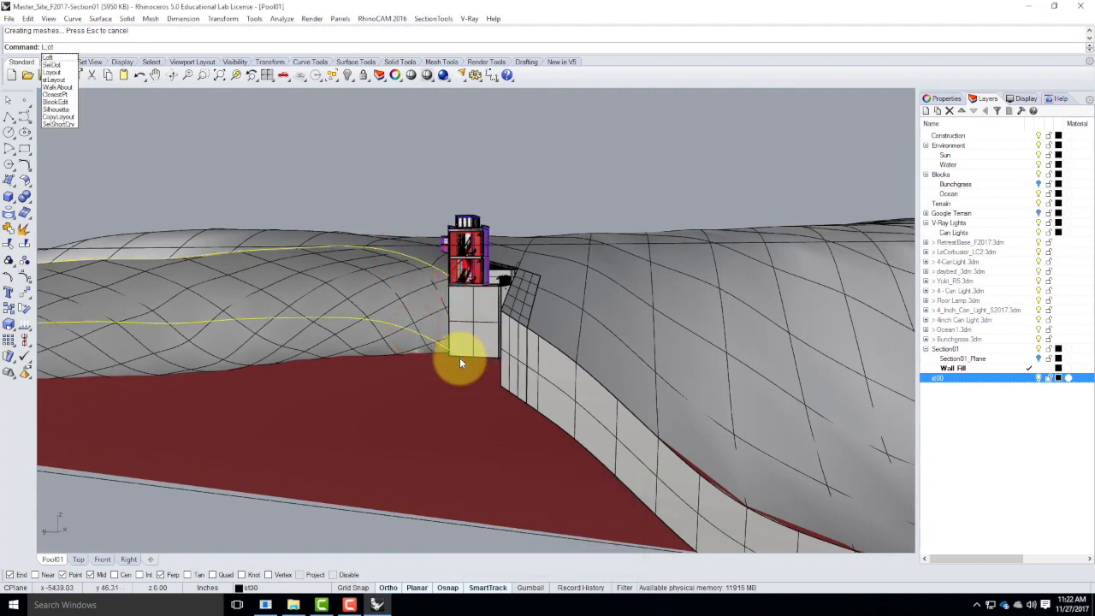
key(BackSpace)
text(oft)
key(Return)
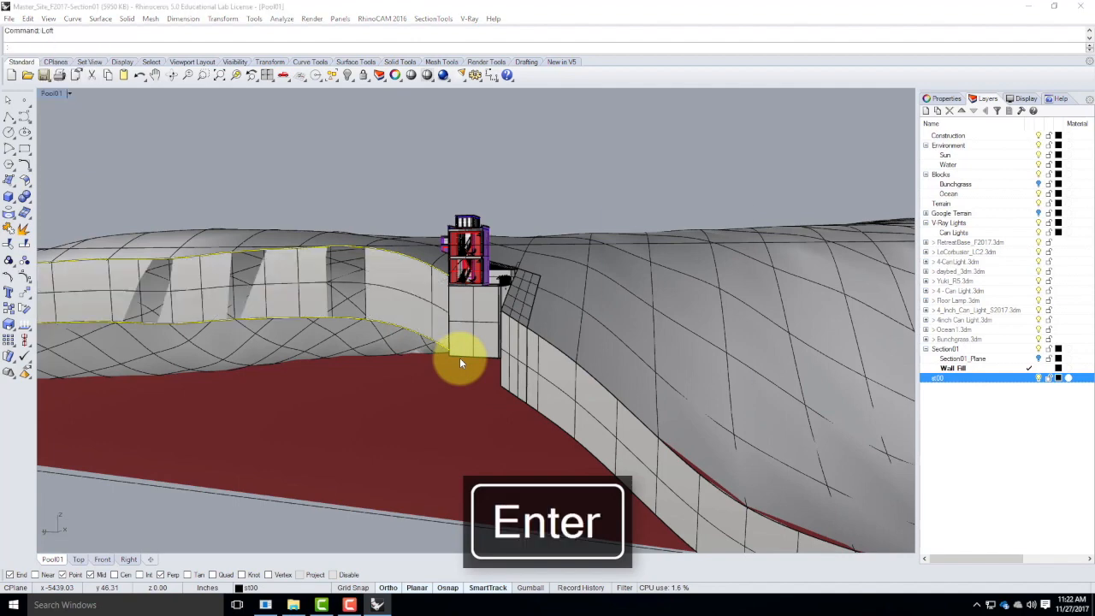
click(628, 369)
click(430, 167)
Create a sublayer named Contours under Section01 and make it the current layer.
right_drag(606, 294, 408, 447)
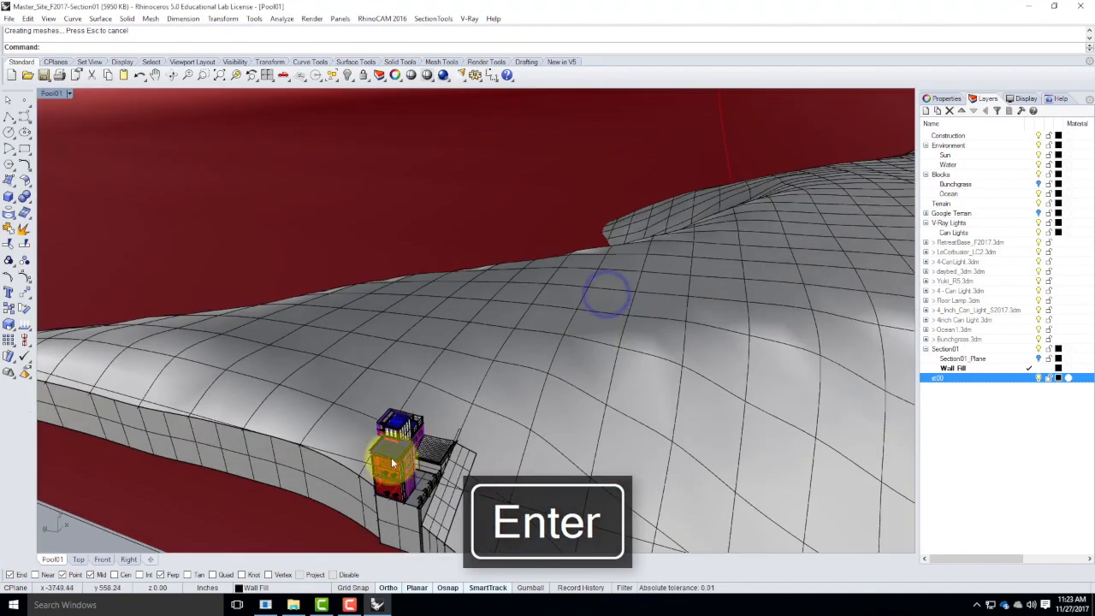
scroll(393, 466, up, 3)
scroll(454, 257, down, 5)
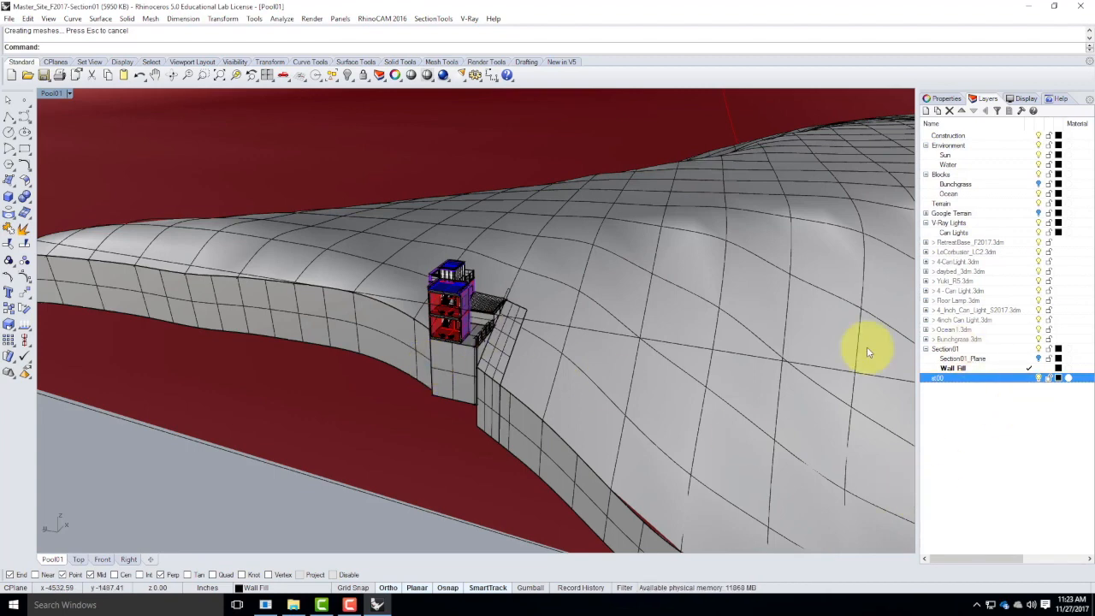
right_drag(152, 220, 368, 260)
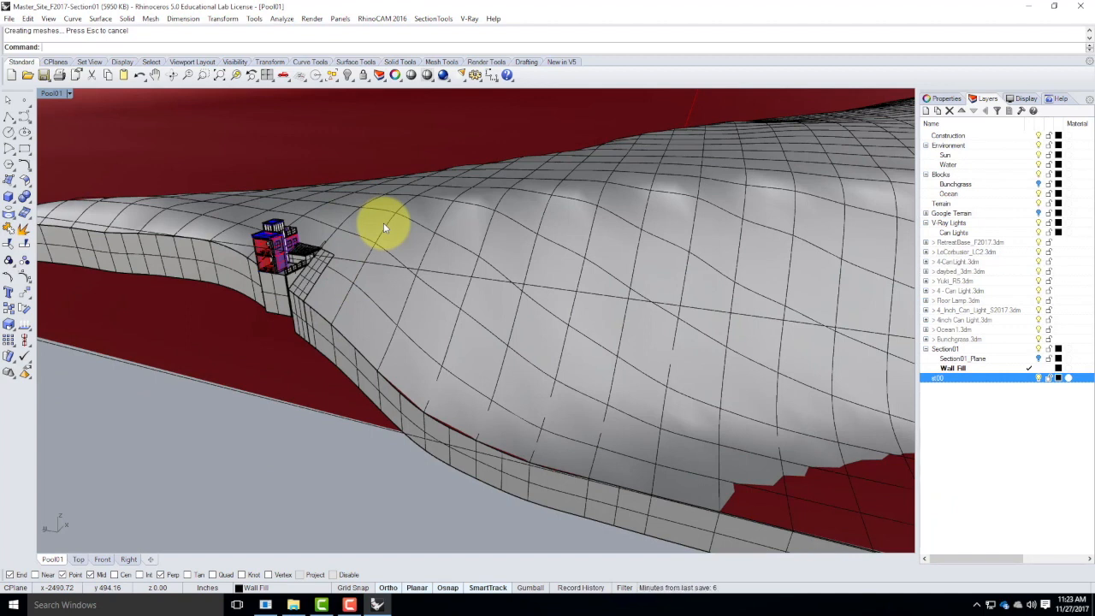
click(946, 349)
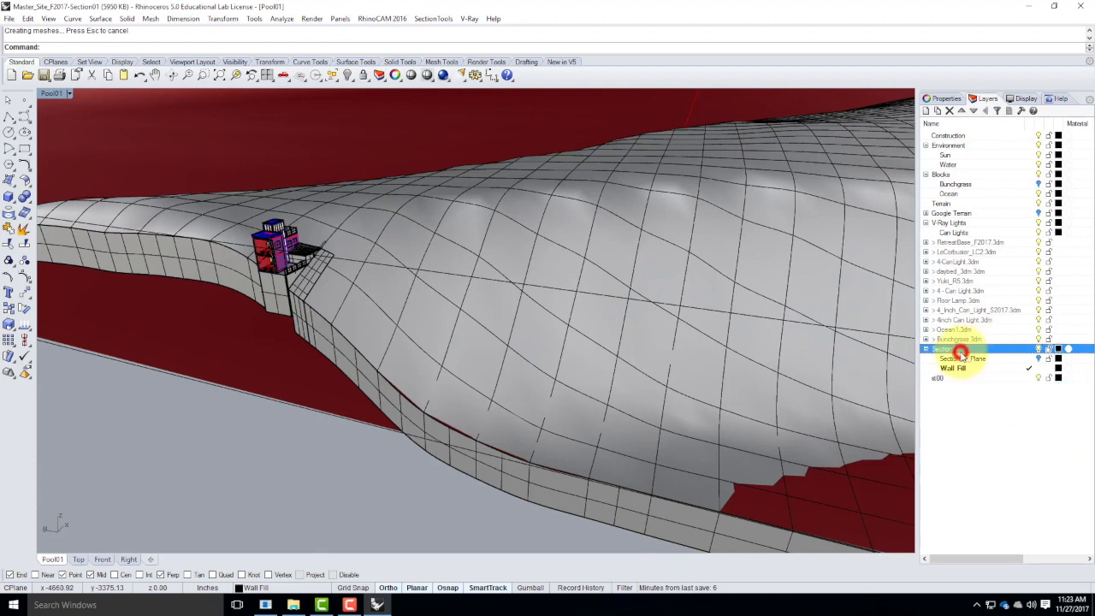
click(938, 113)
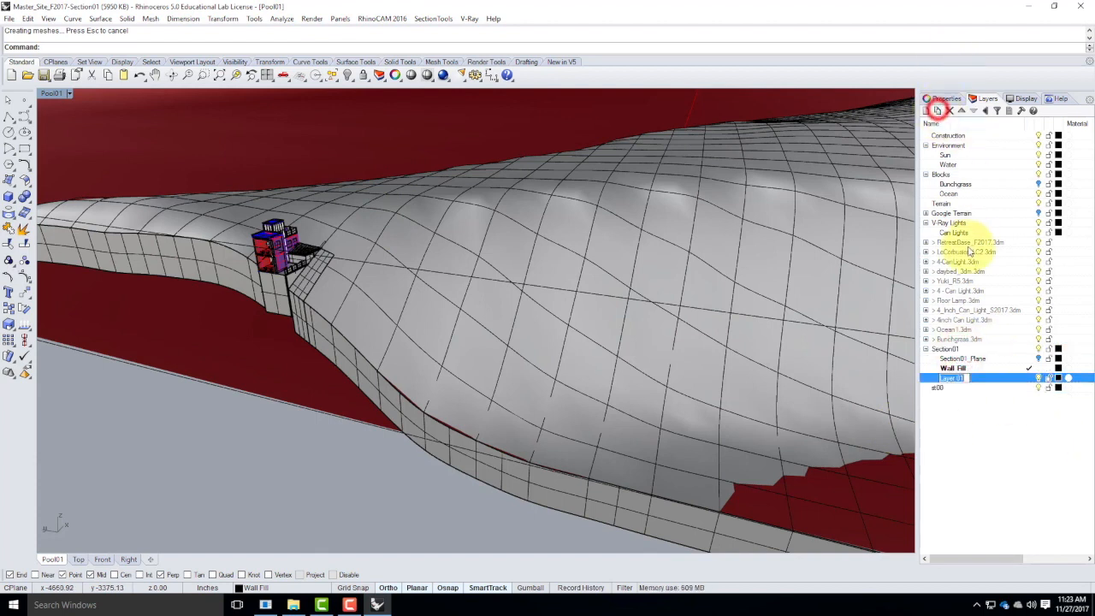
text(Contours)
key(Return)
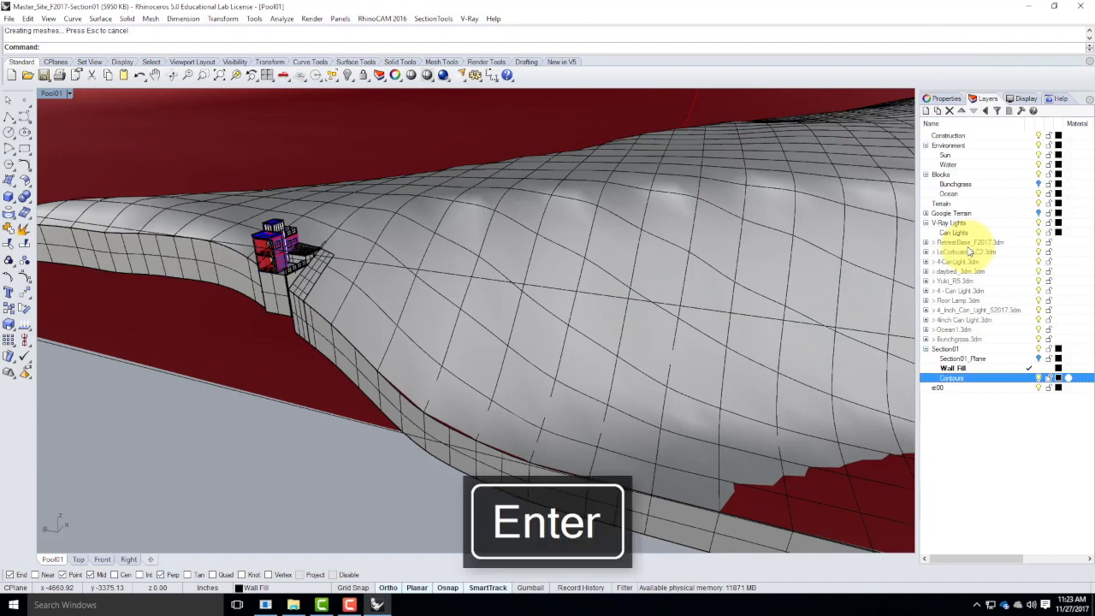
click(1030, 378)
Contour the terrain surface from its far corner along the vertical direction in the Front view, spaced 2' apart.
click(601, 373)
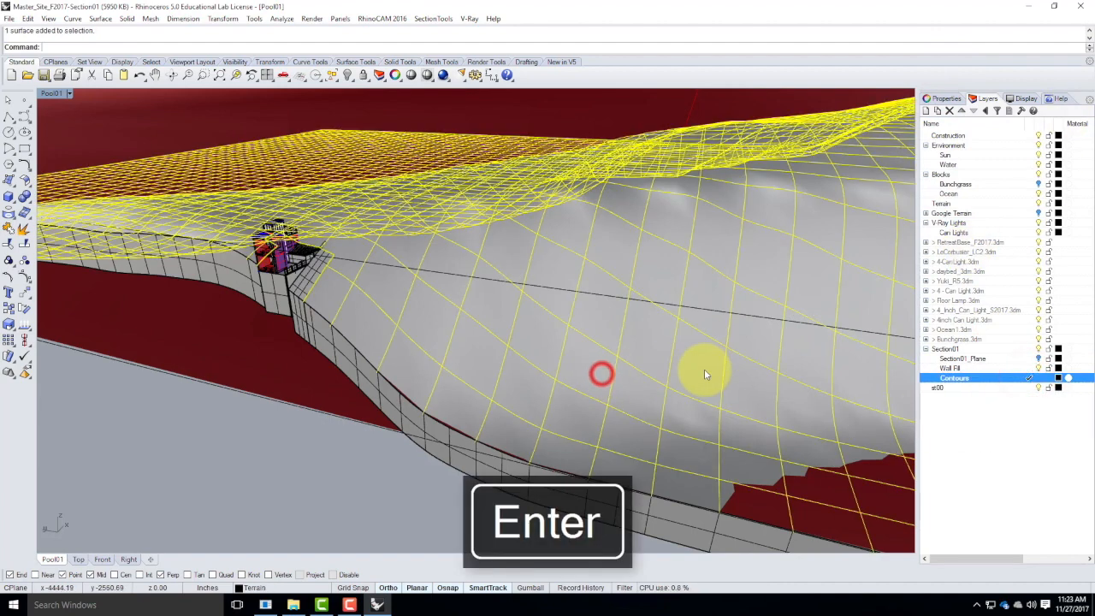
text(COn)
key(Return)
scroll(533, 384, down, 10)
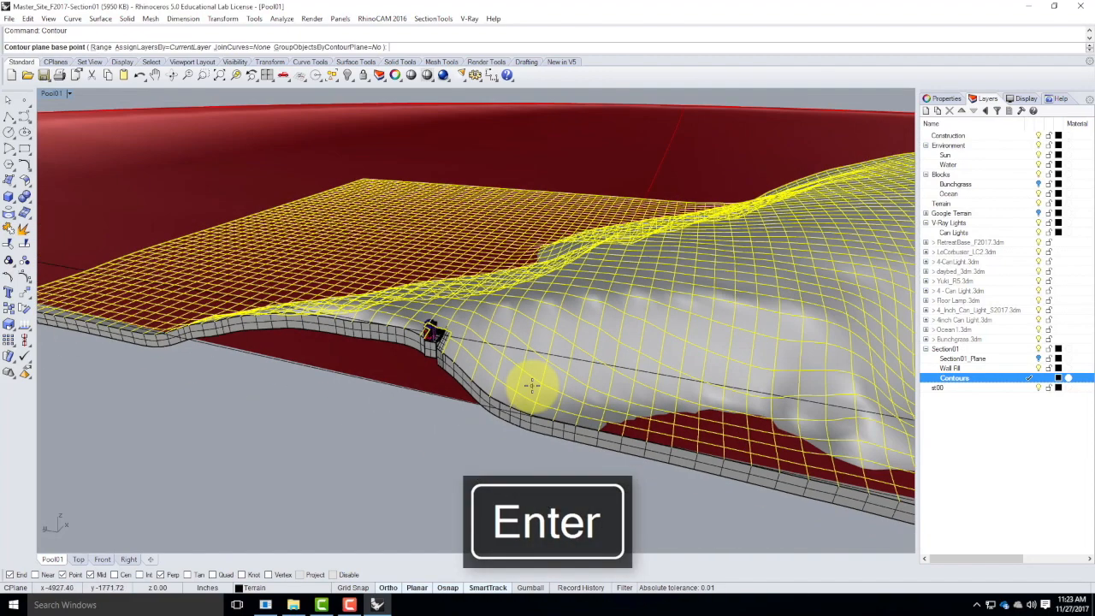
click(398, 242)
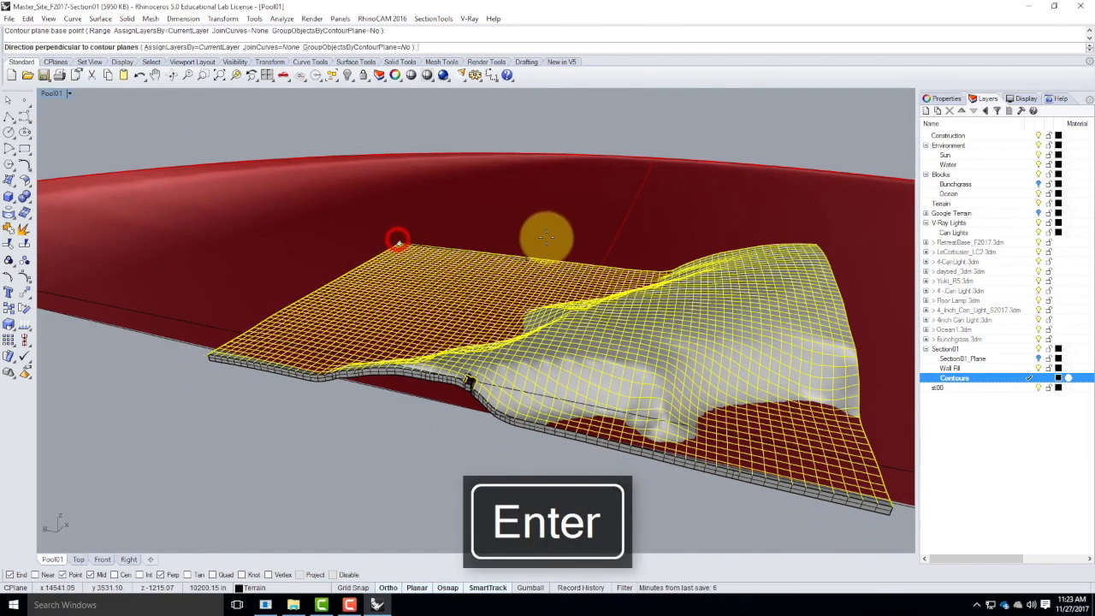
double_click(53, 94)
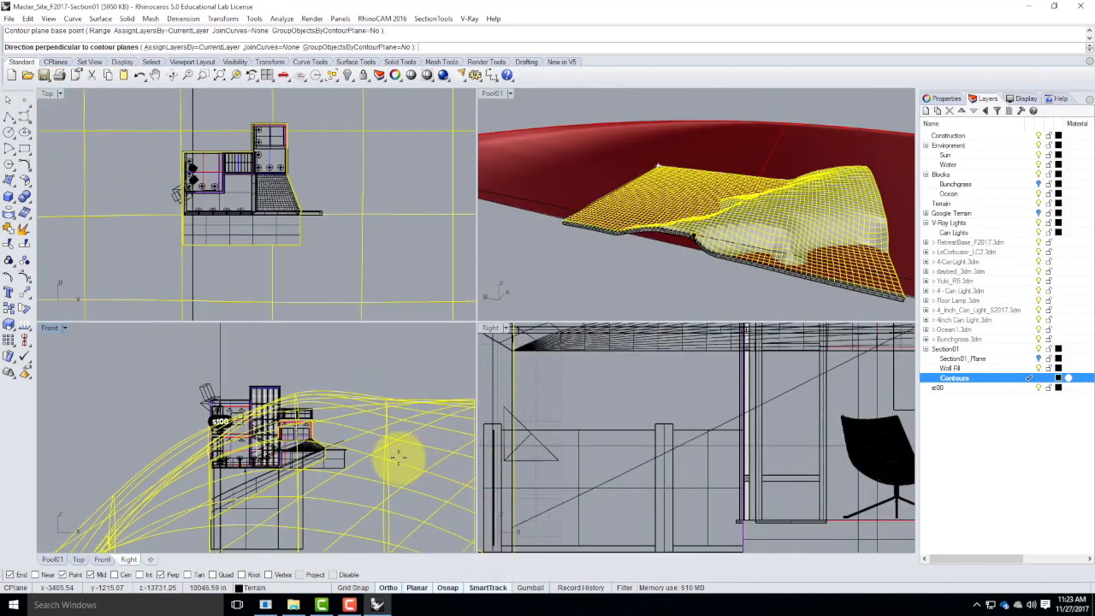
scroll(399, 457, down, 20)
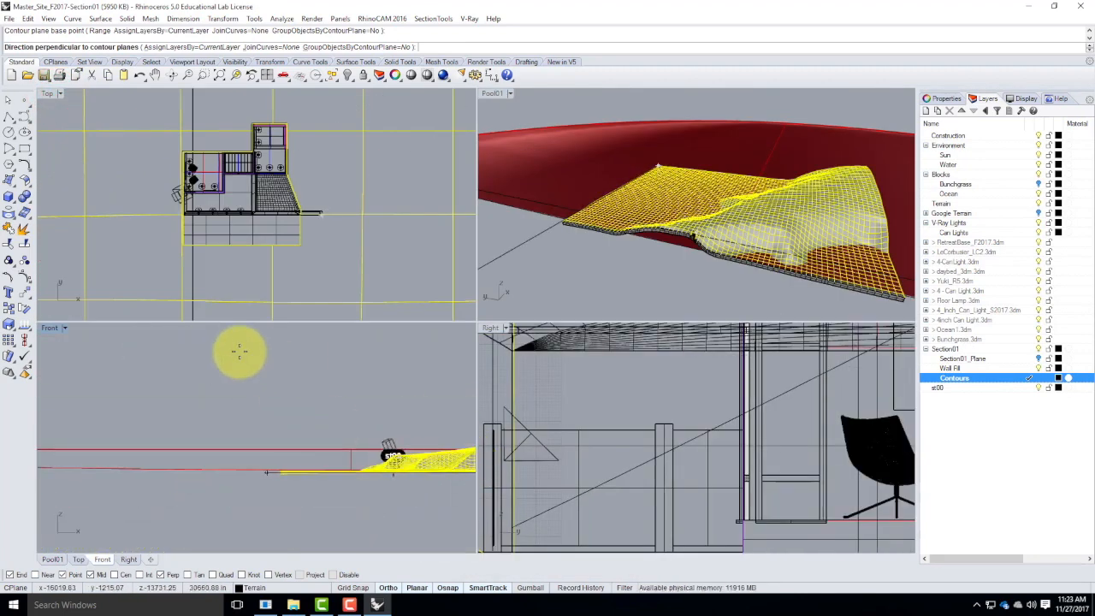
scroll(105, 421, down, 4)
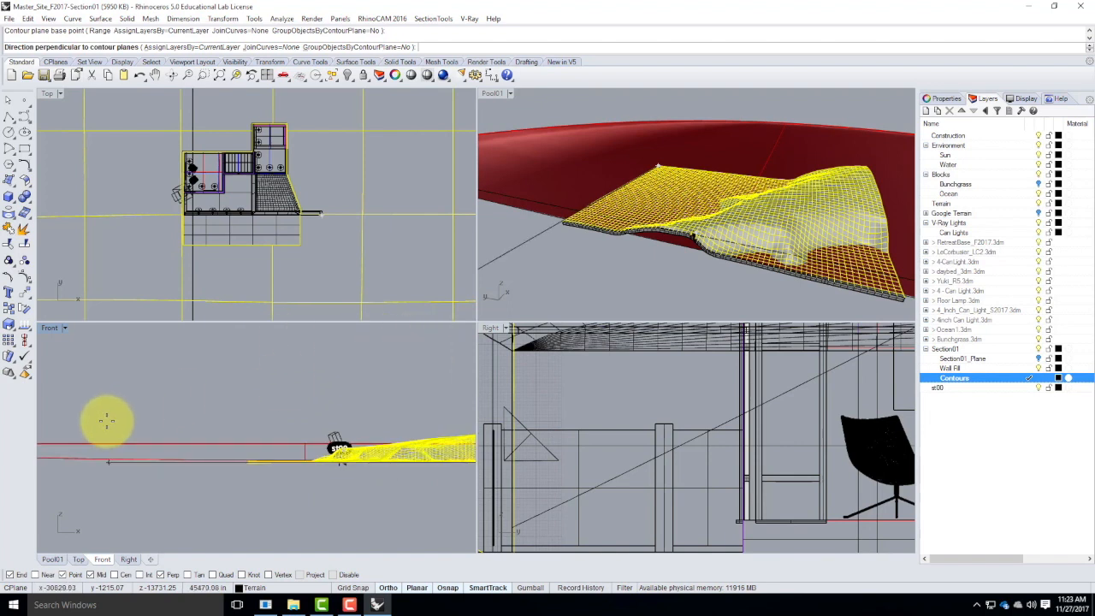
click(412, 357)
text(2')
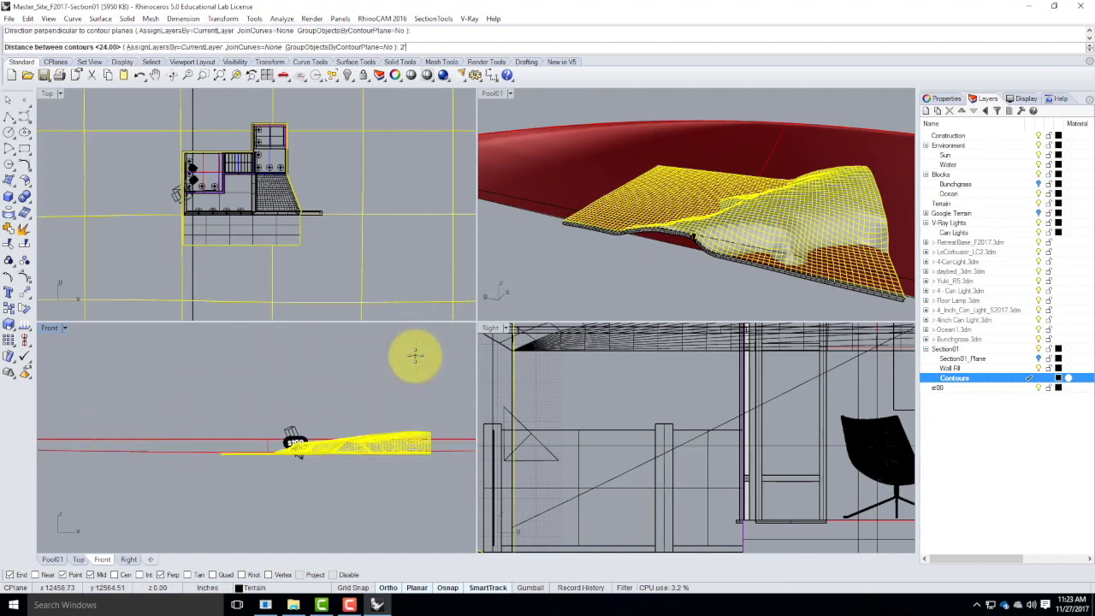
key(Return)
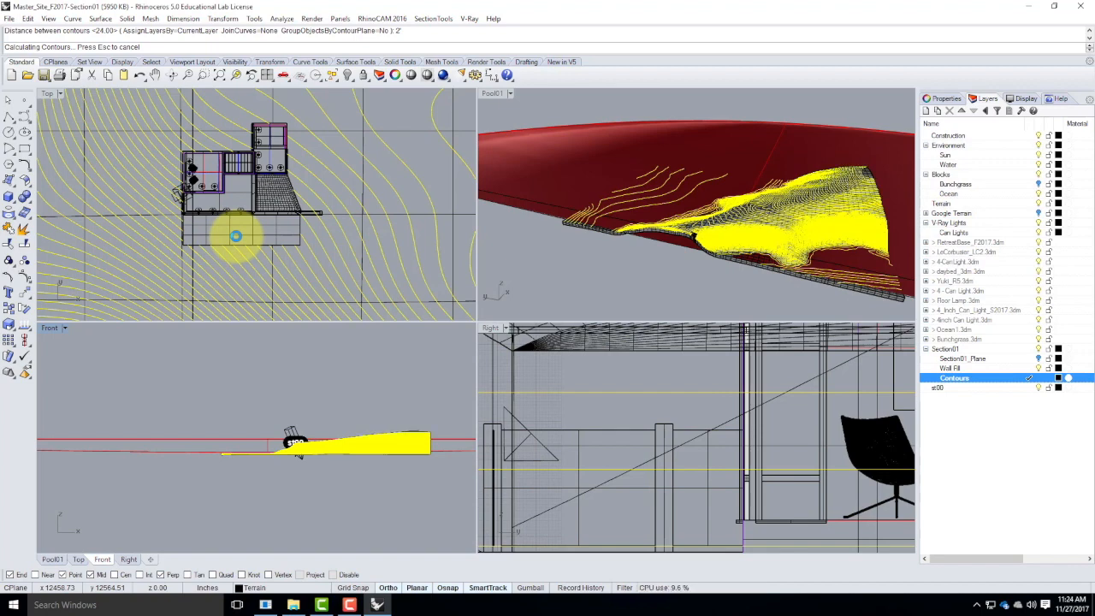
Show Pool01 in Wireframe and contour the rectangular surface beside the building from the same terrain corner, vertically at 24-inch spacing.
click(239, 233)
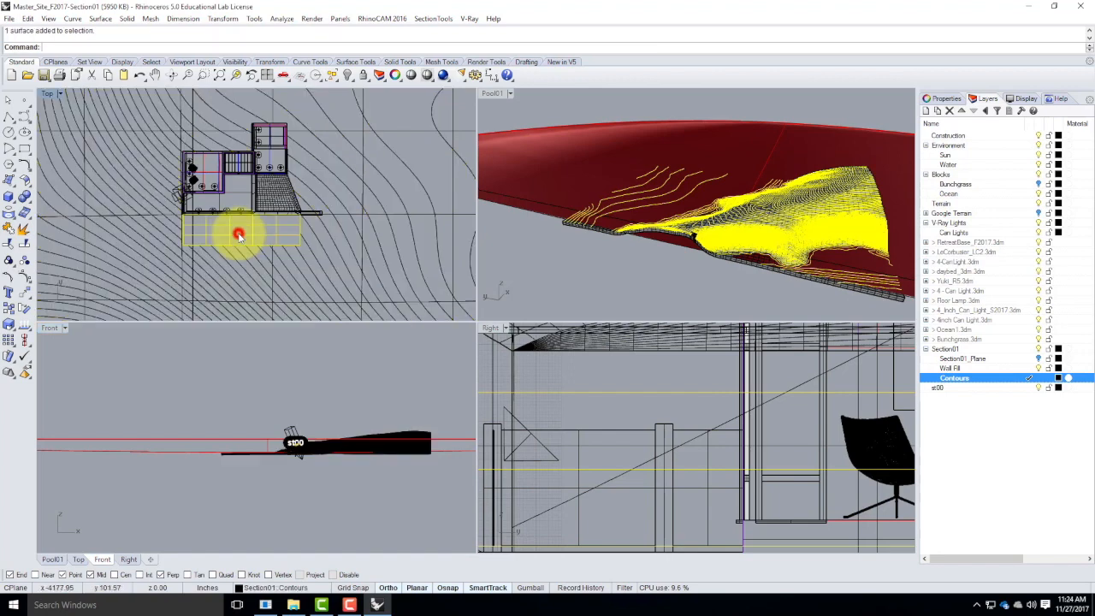
right_click(239, 234)
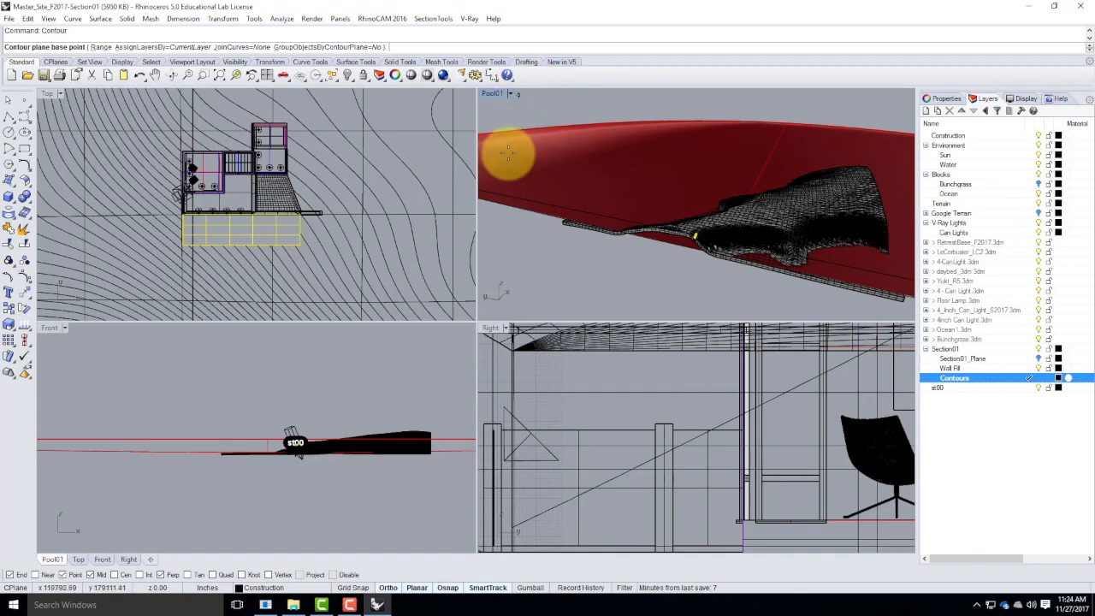
click(511, 95)
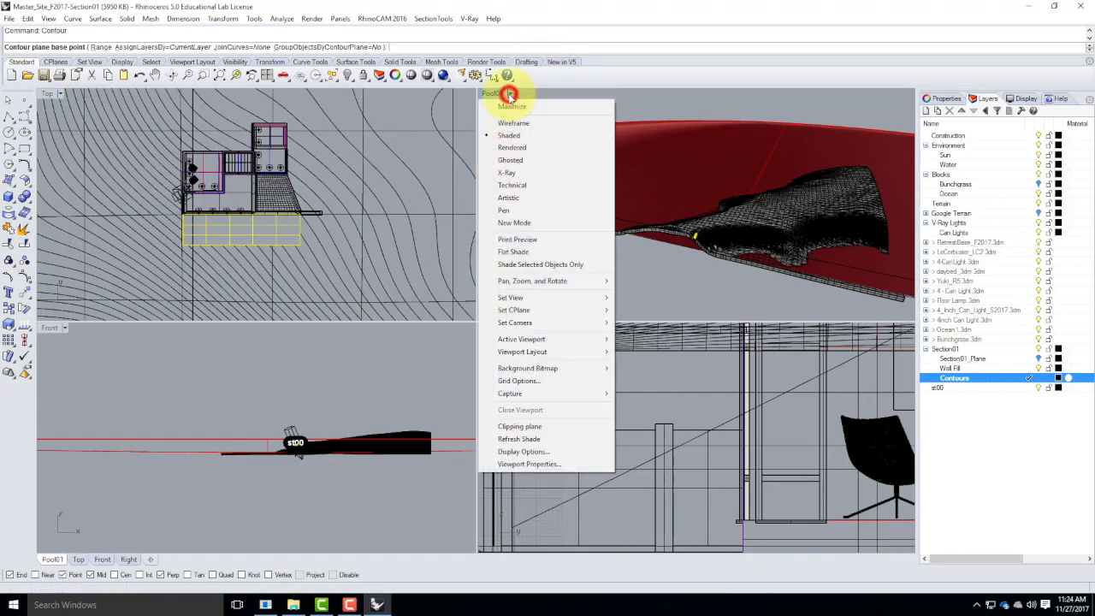
click(516, 126)
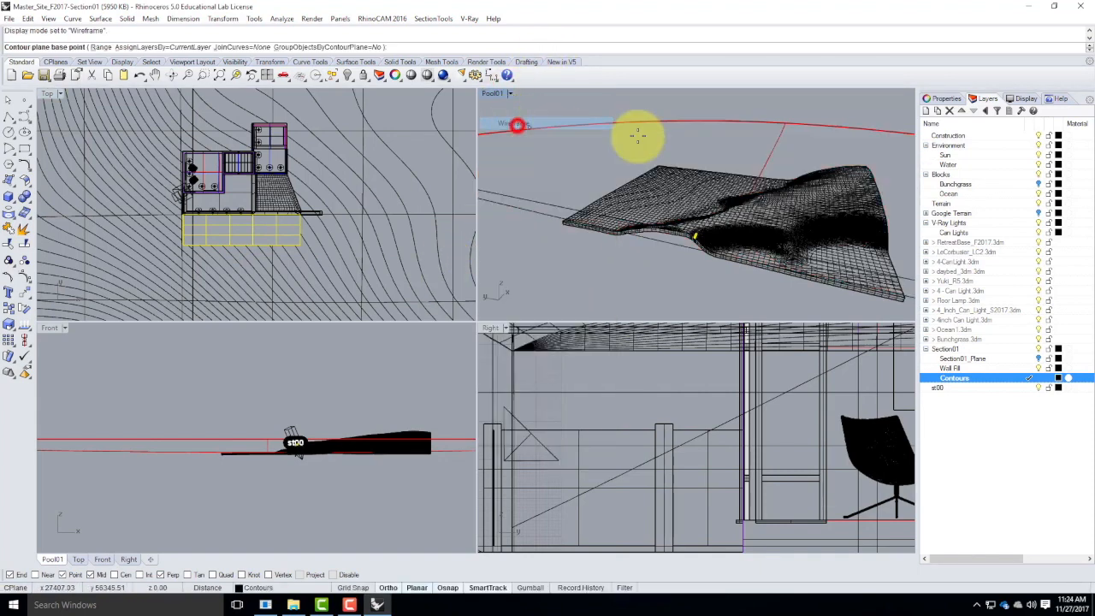
click(658, 160)
click(417, 350)
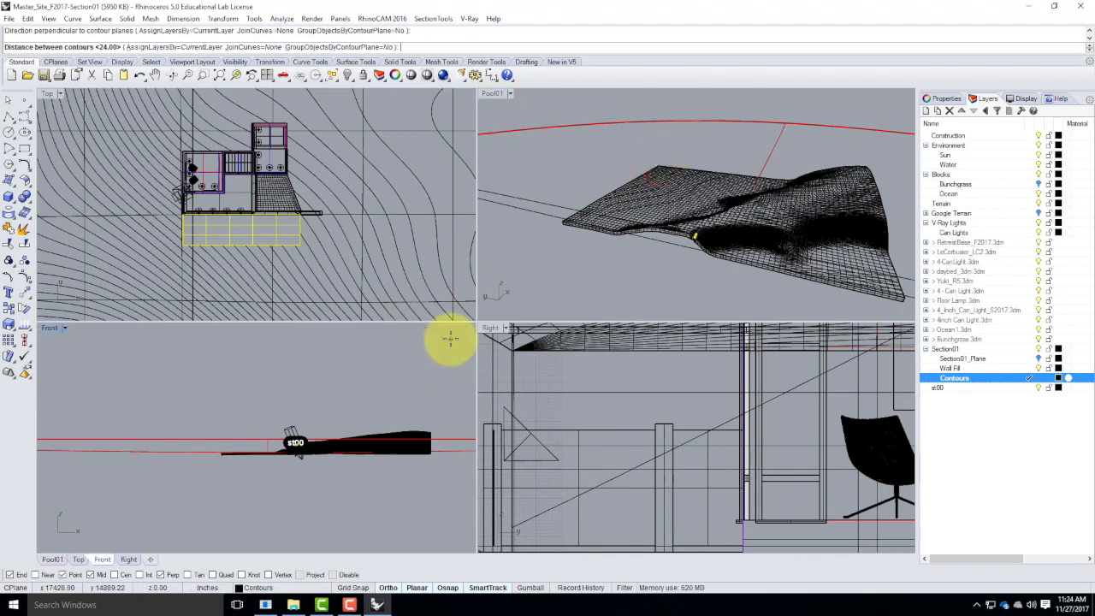
key(Return)
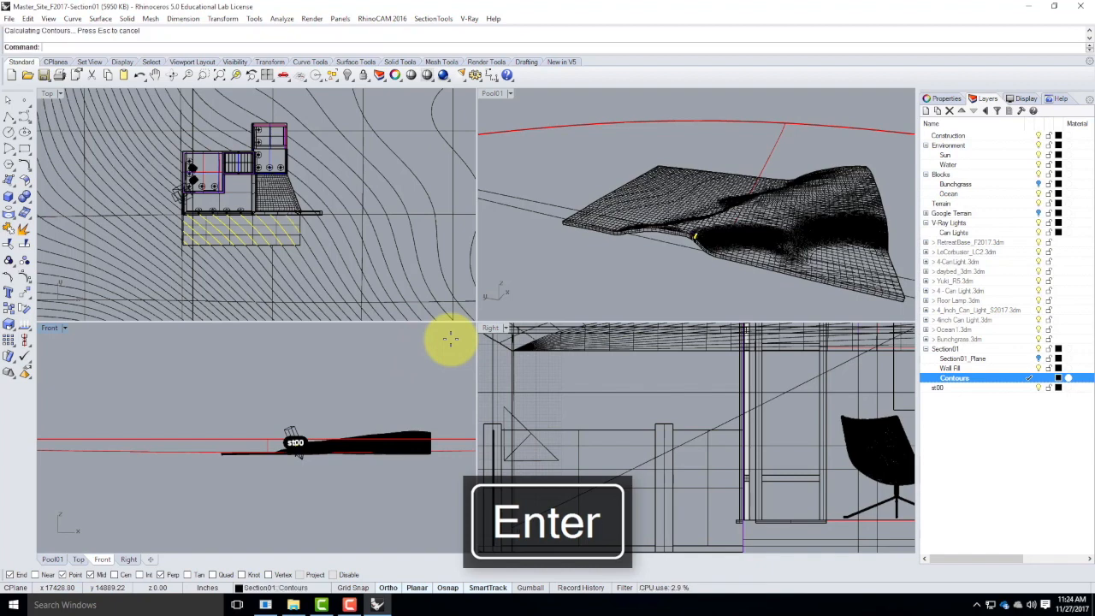
click(417, 114)
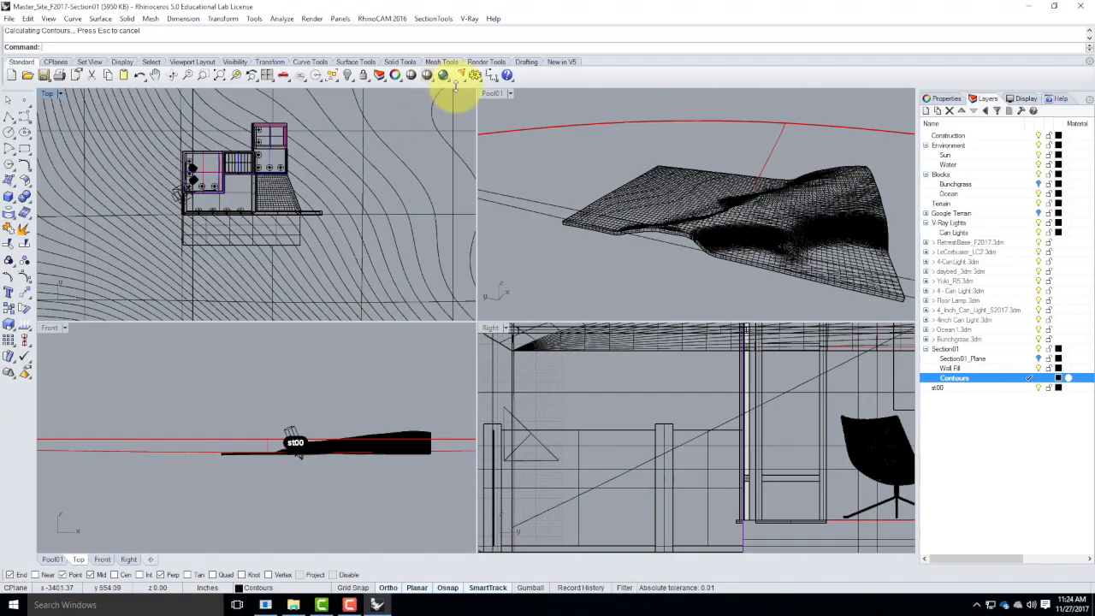
double_click(500, 94)
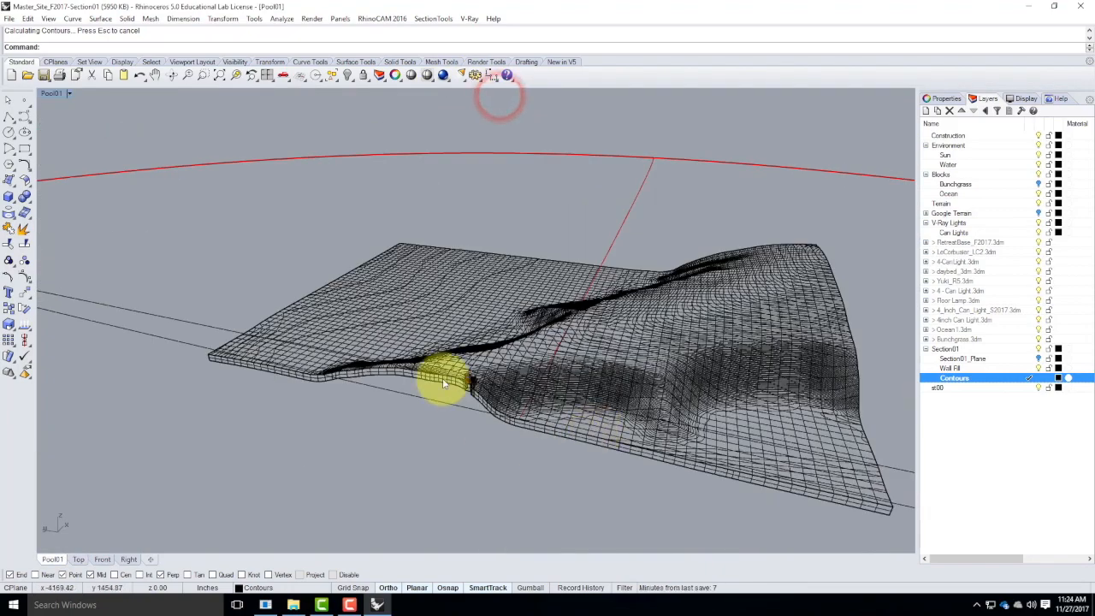
Set the Pool01 view to Shaded display and bring the cut face of the building and terrain into view.
scroll(445, 377, up, 6)
right_drag(583, 412, 444, 269)
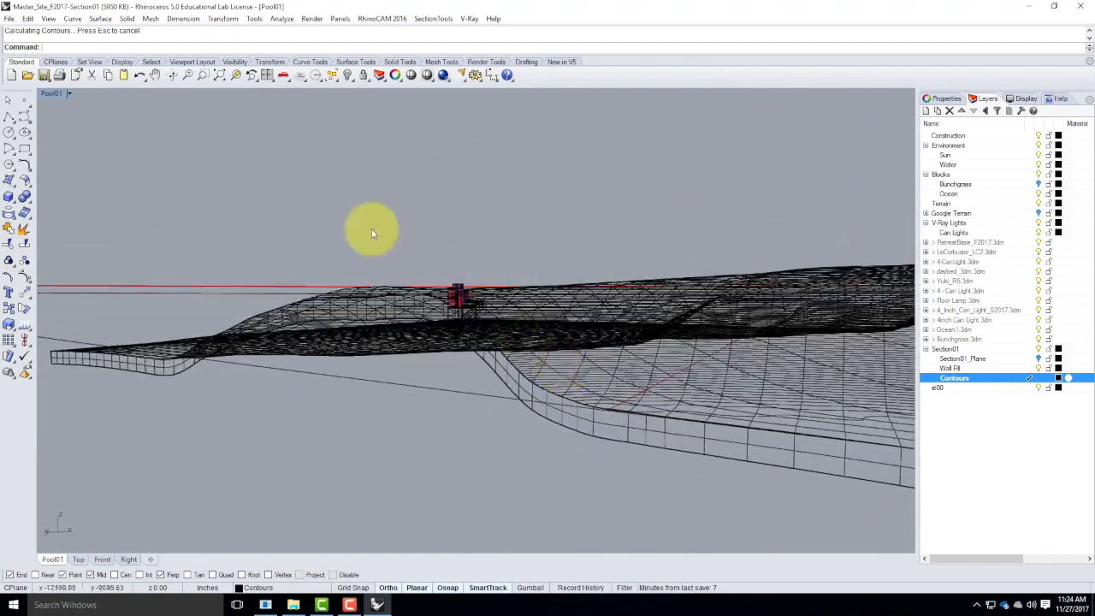
click(68, 94)
click(67, 135)
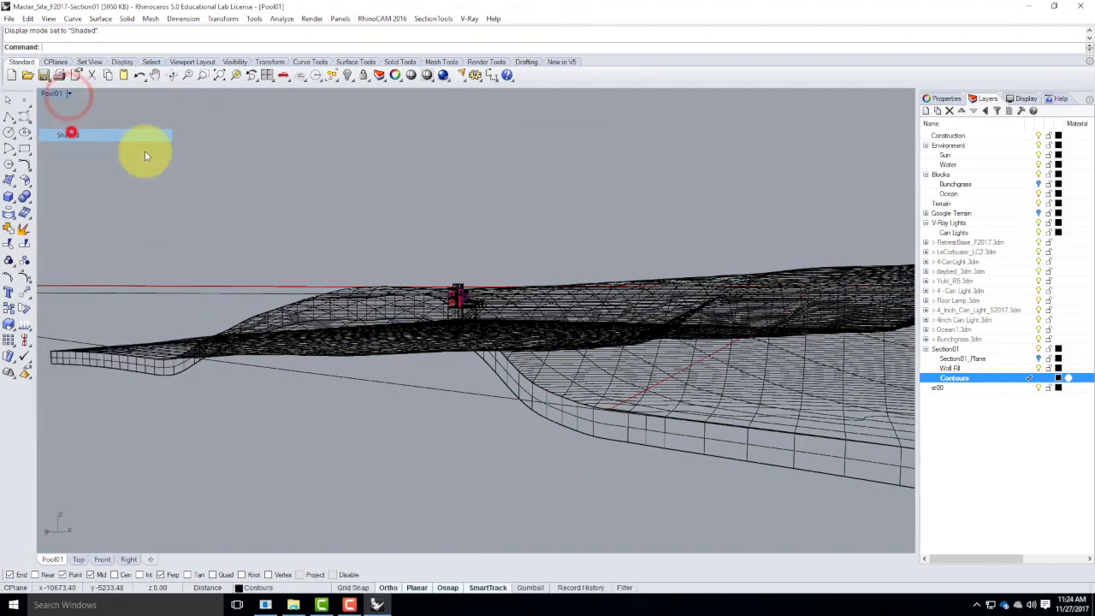
scroll(465, 308, up, 6)
right_drag(403, 266, 425, 273)
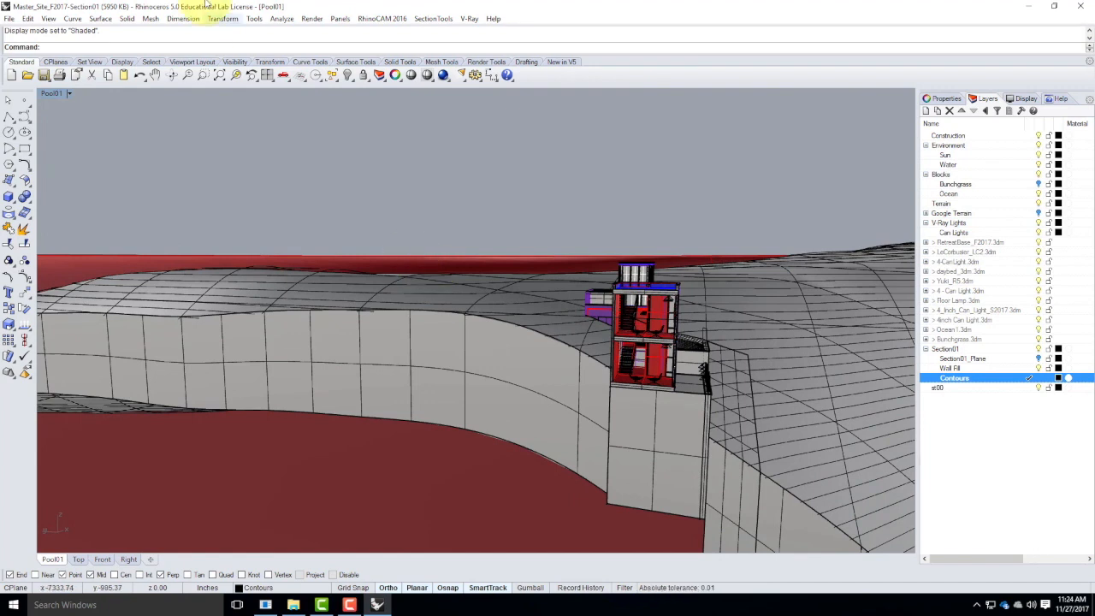
click(70, 92)
mouse_move(97, 302)
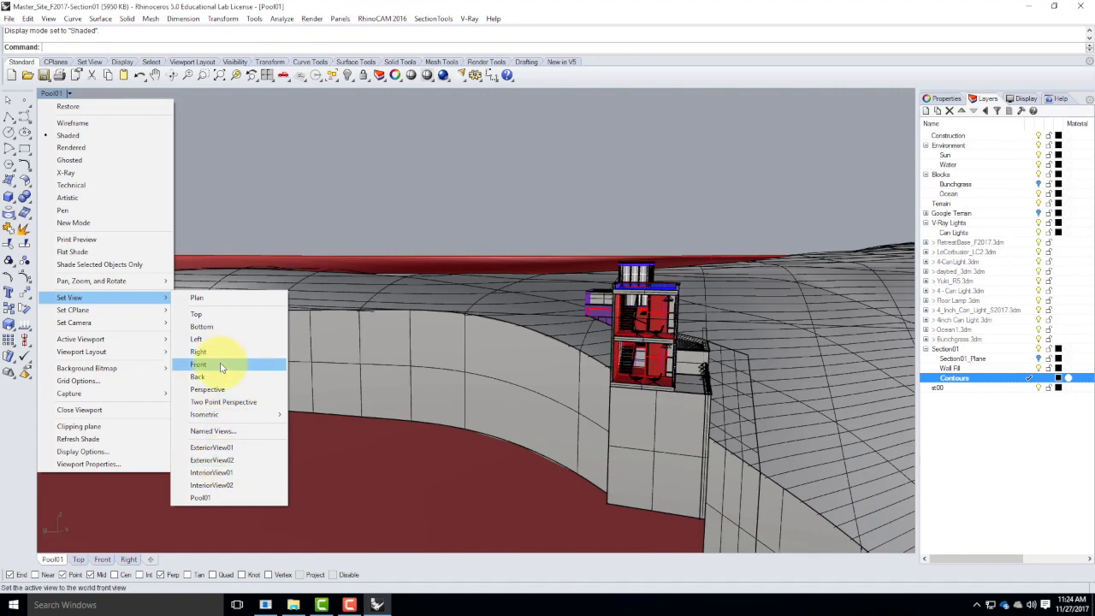
click(220, 366)
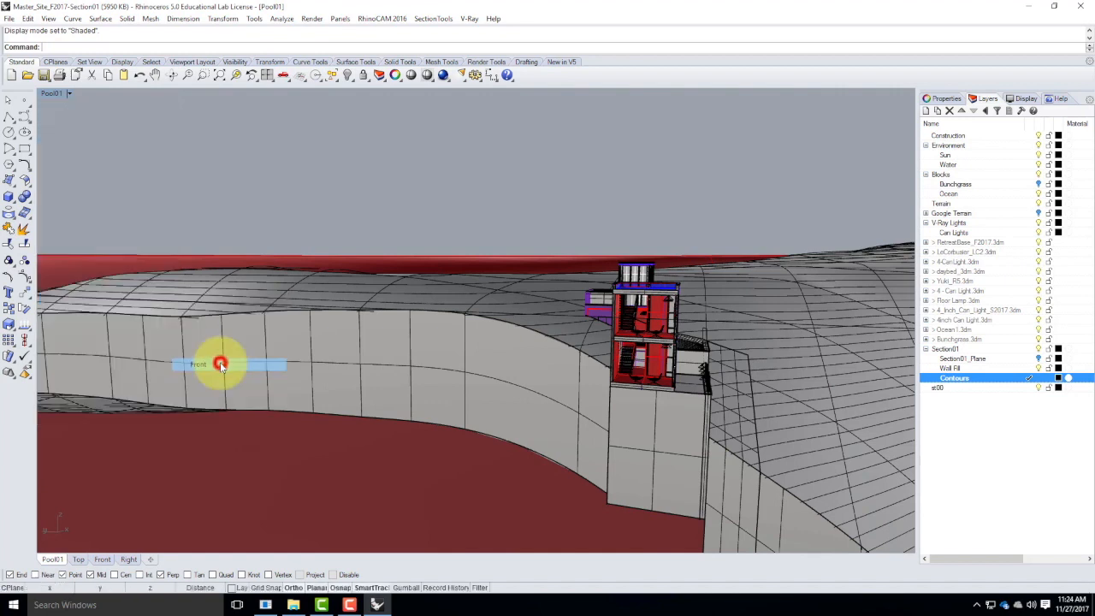
Switch the viewport to the Right view and hide the ocean block that covers the terrain.
click(65, 97)
mouse_move(158, 298)
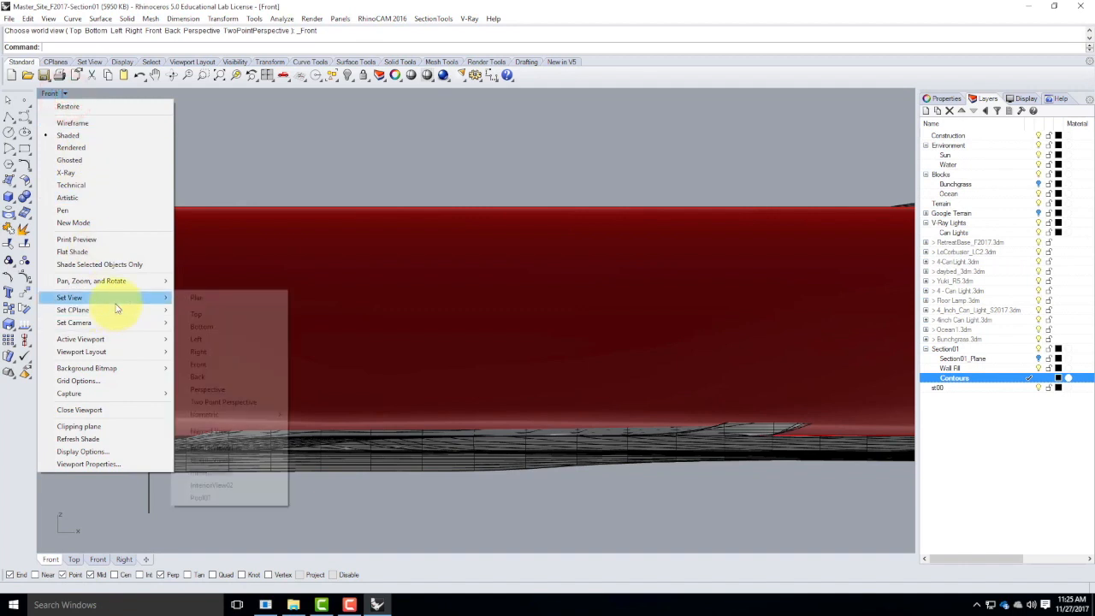
click(212, 351)
scroll(496, 381, down, 6)
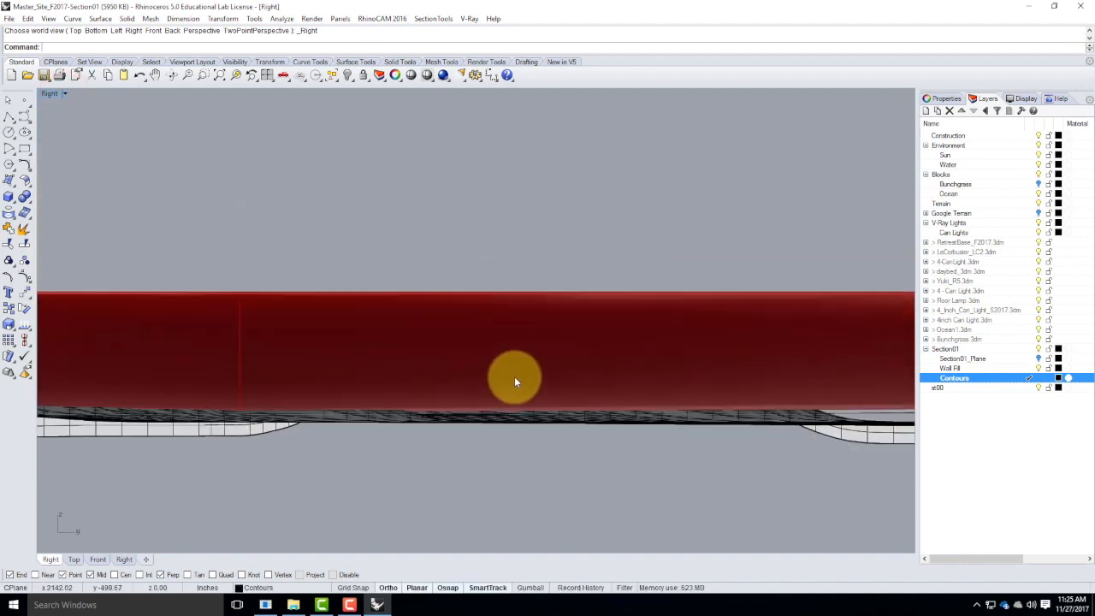
scroll(543, 363, up, 3)
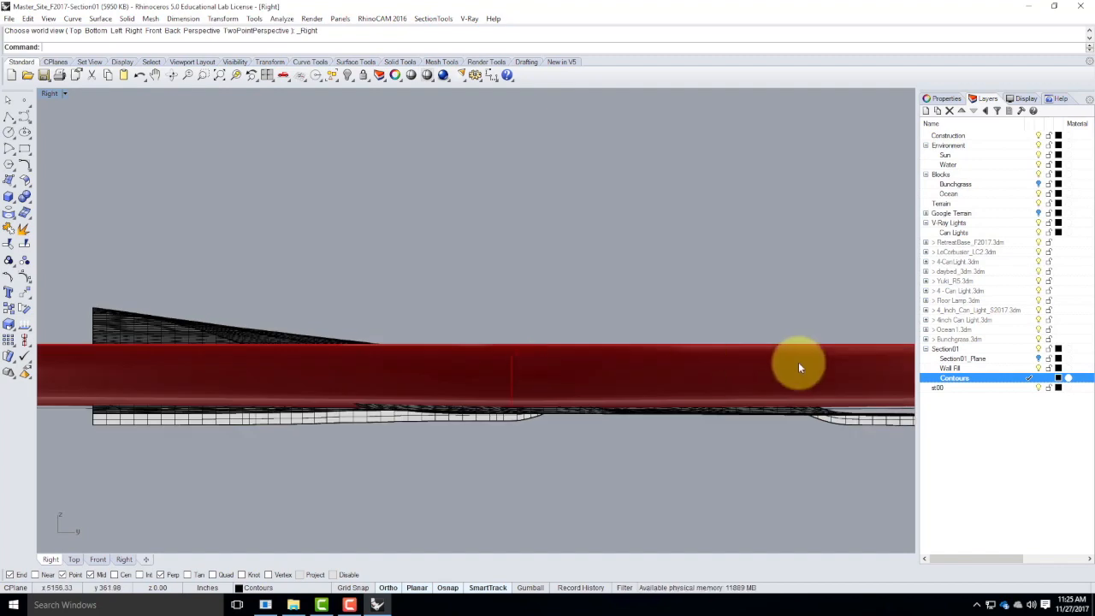
click(847, 365)
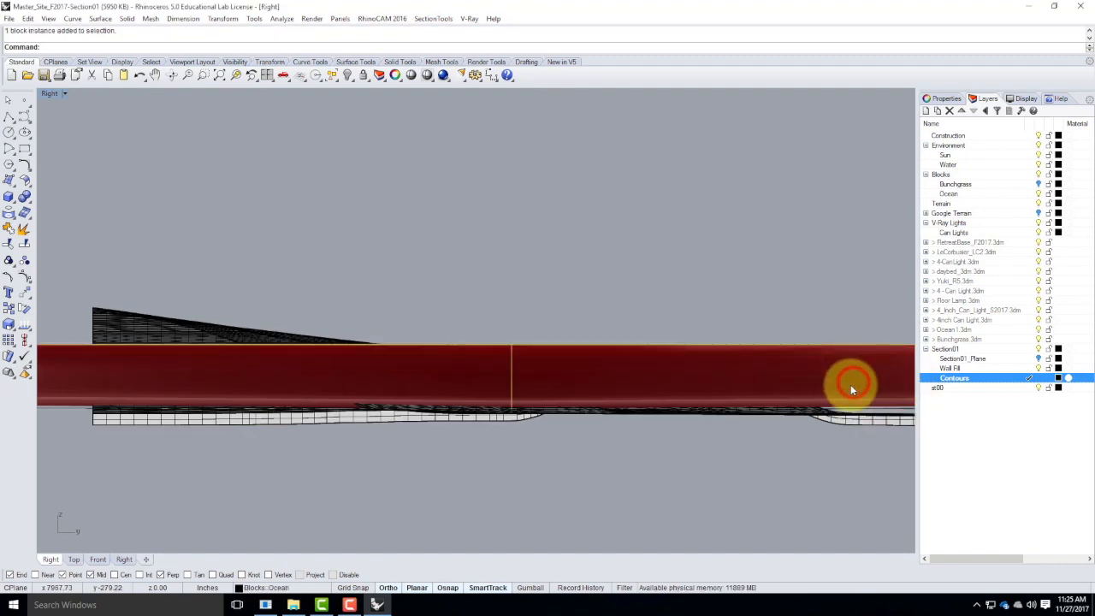
text(Hide)
key(Return)
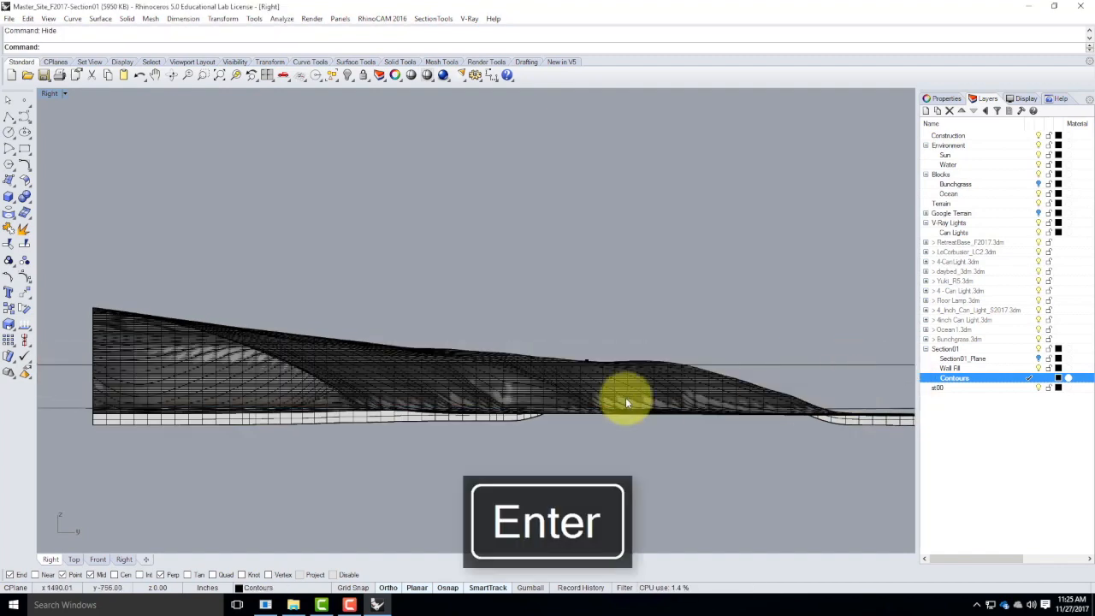
scroll(556, 321, up, 5)
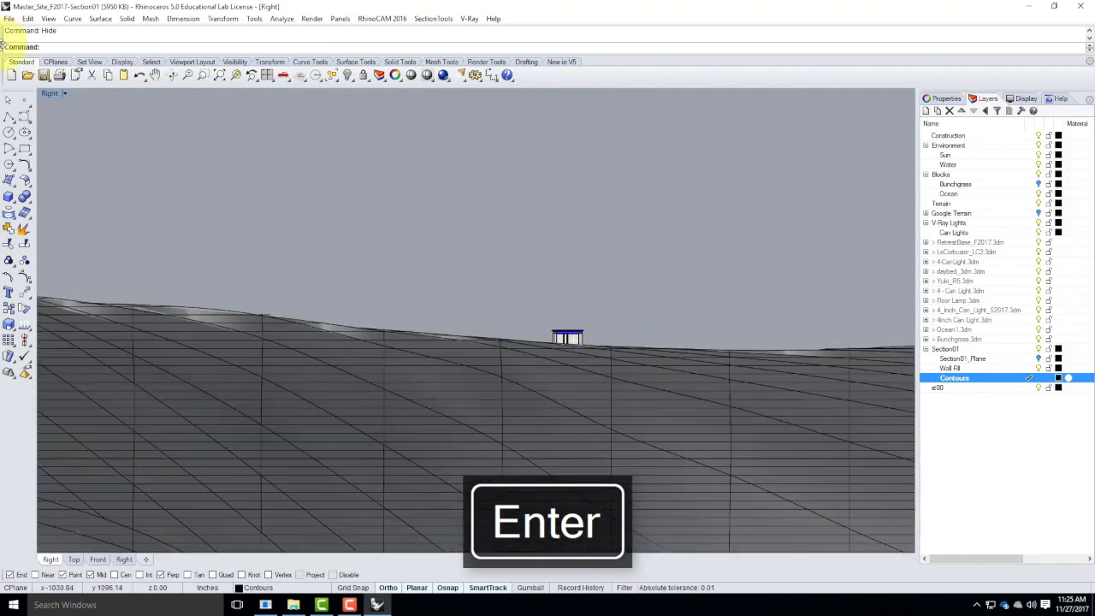
click(65, 94)
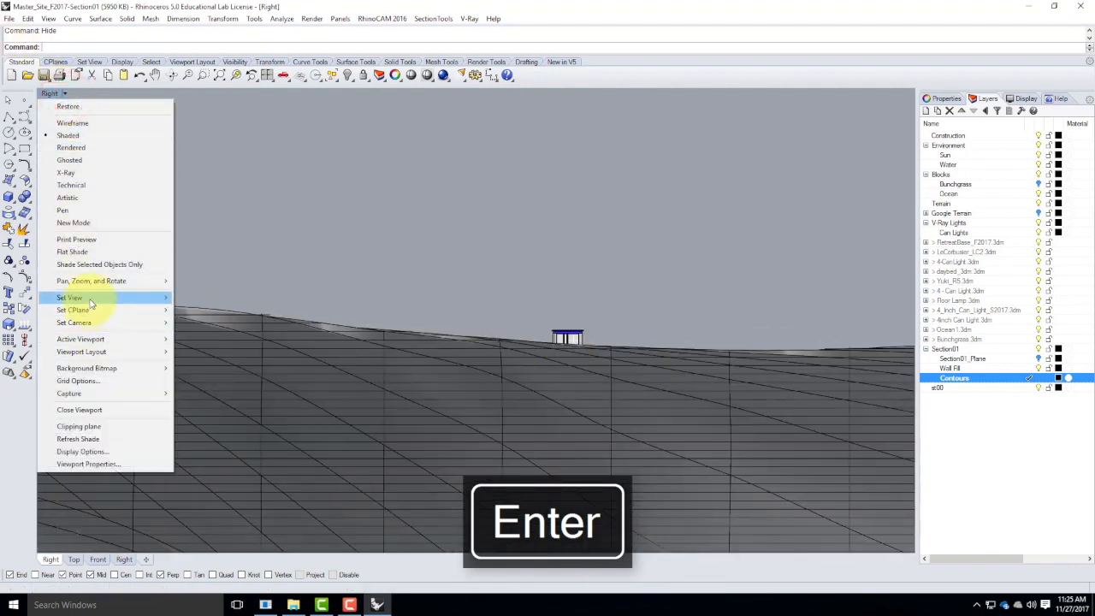
mouse_move(90, 301)
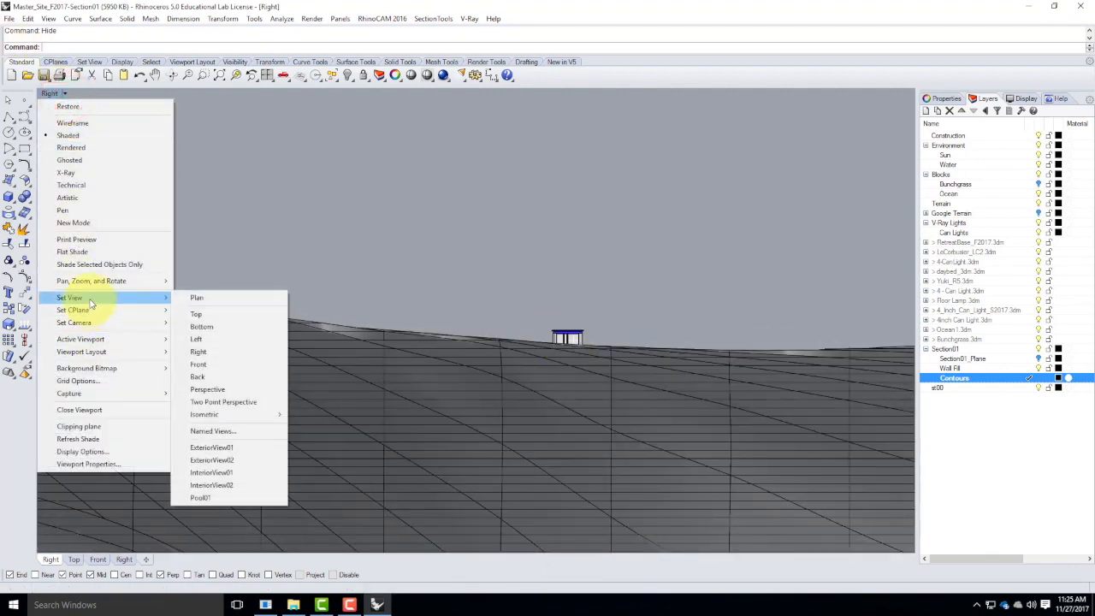
click(215, 379)
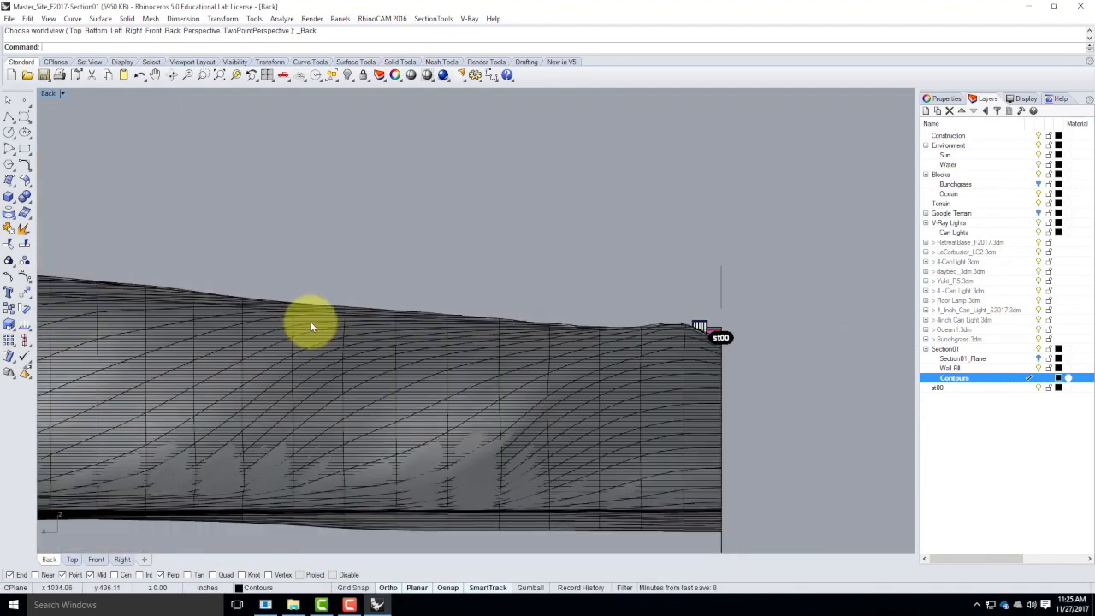
scroll(484, 328, up, 3)
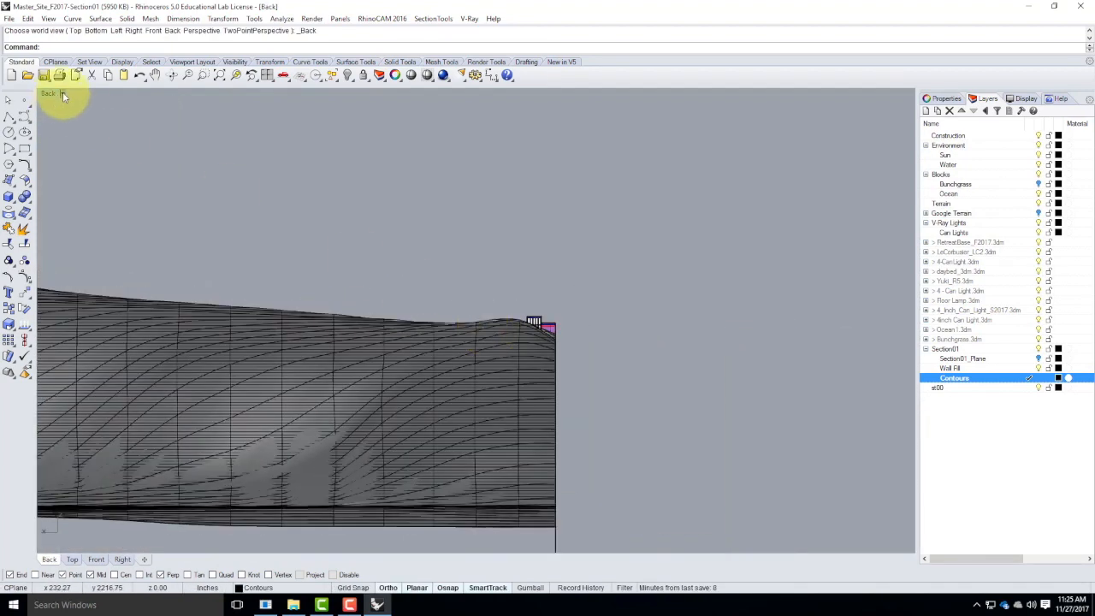
Set the viewport to the Left view and frame the cut building with the surrounding terrain.
click(62, 94)
mouse_move(77, 297)
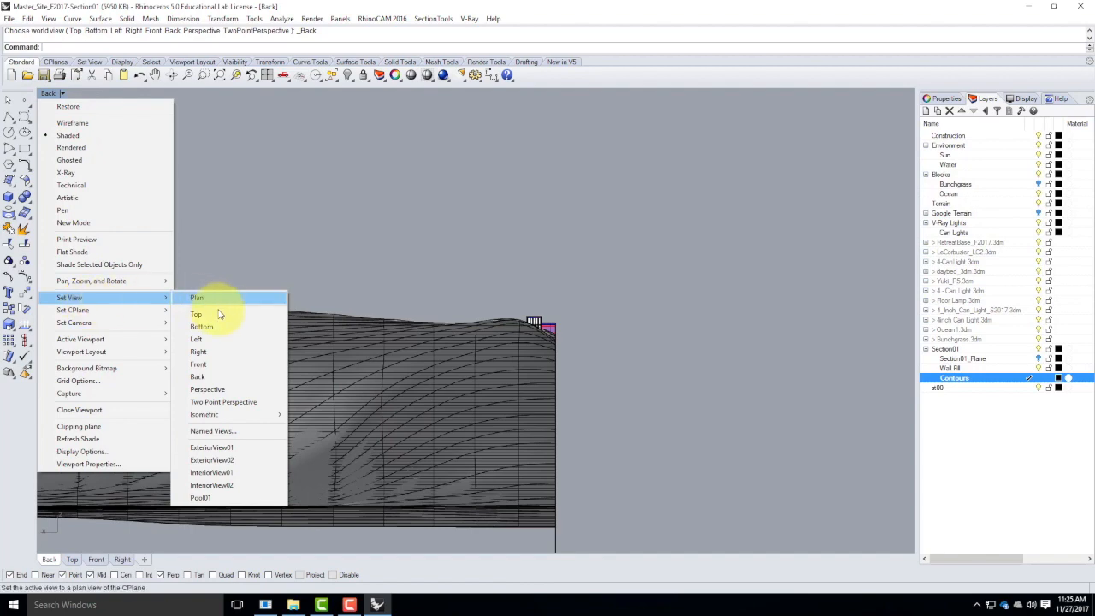
click(204, 339)
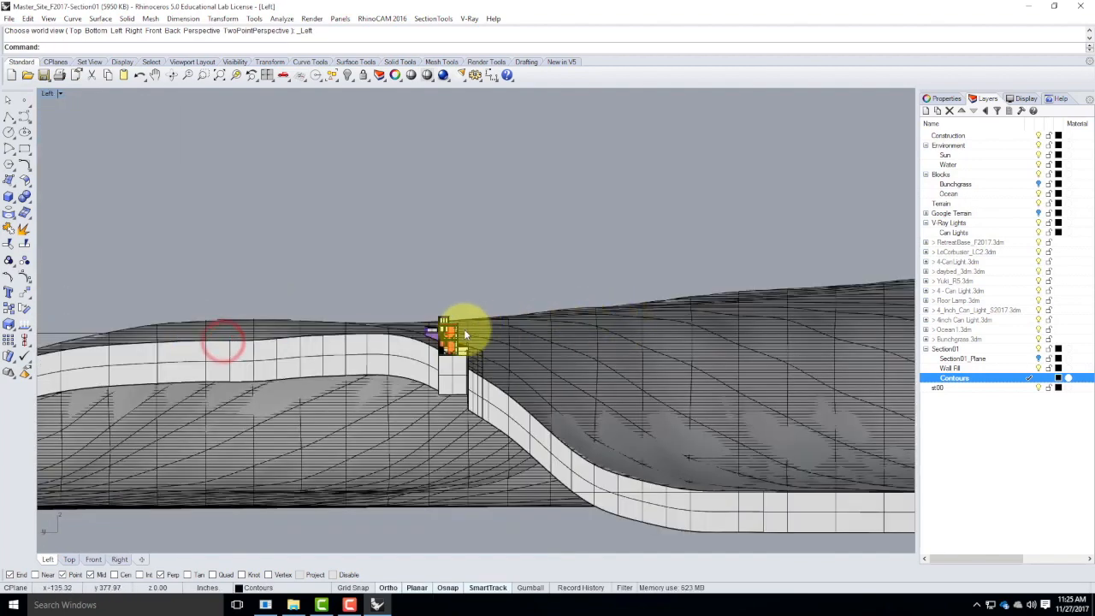
scroll(465, 333, up, 3)
scroll(513, 369, up, 3)
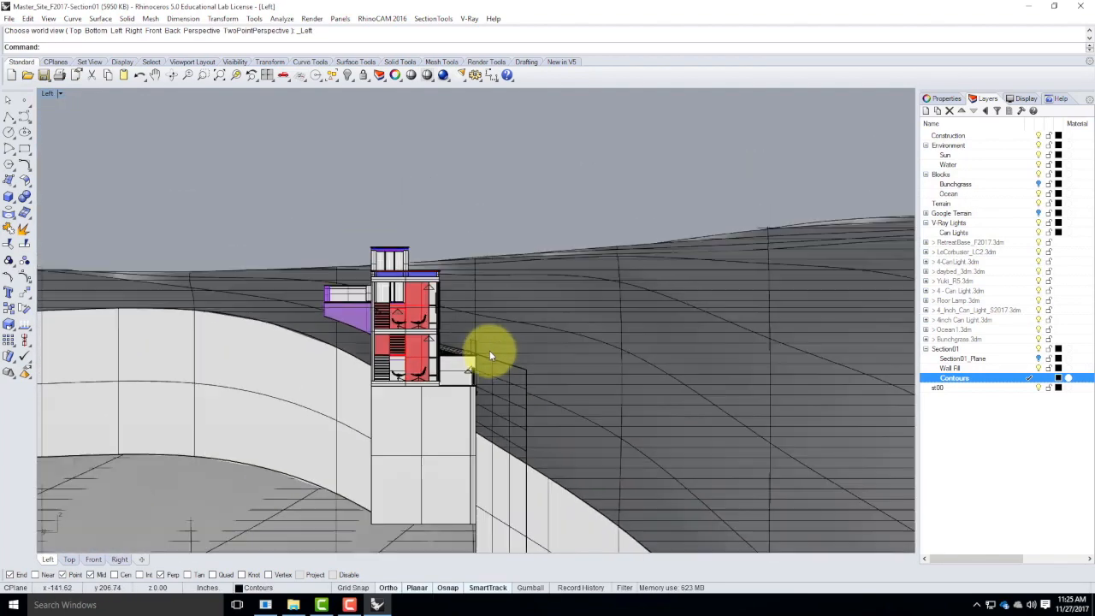
scroll(462, 334, up, 1)
scroll(457, 374, up, 1)
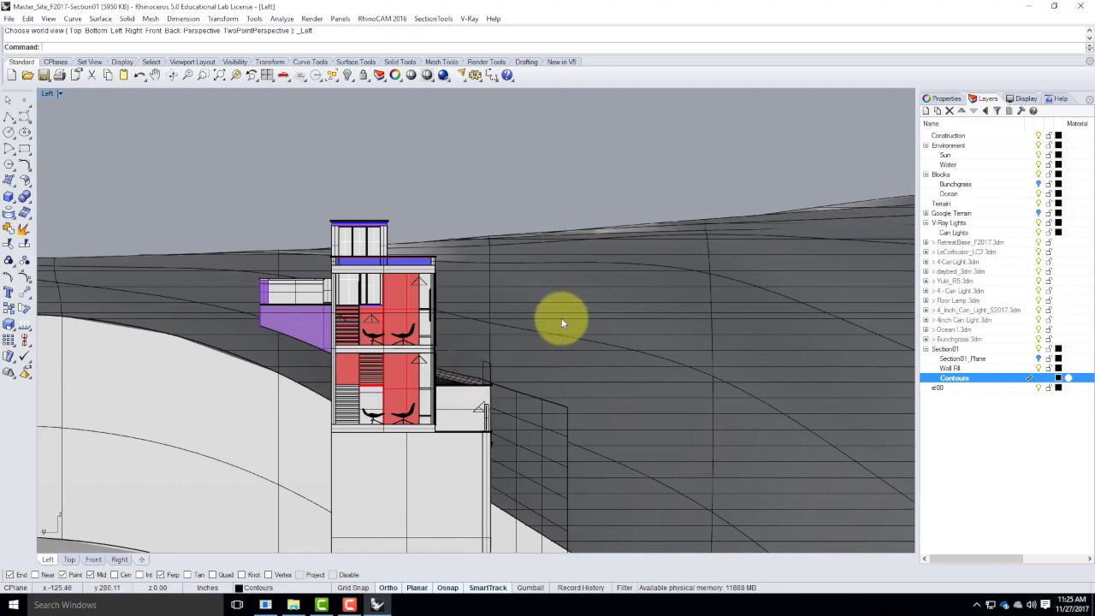
scroll(562, 323, down, 1)
scroll(359, 314, up, 2)
scroll(411, 314, up, 1)
scroll(359, 314, down, 1)
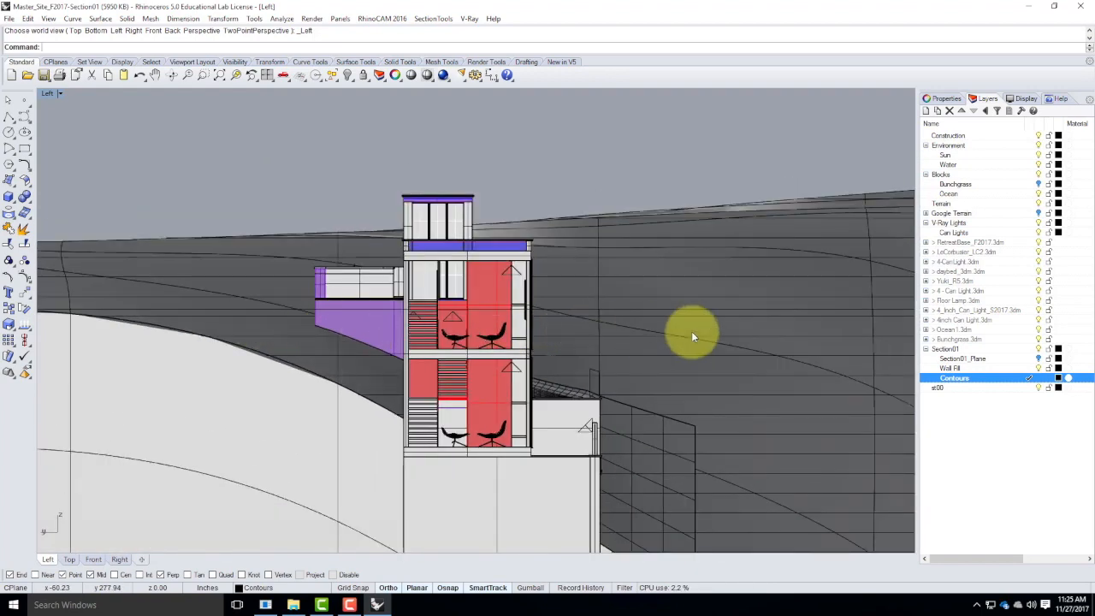
scroll(693, 336, up, 1)
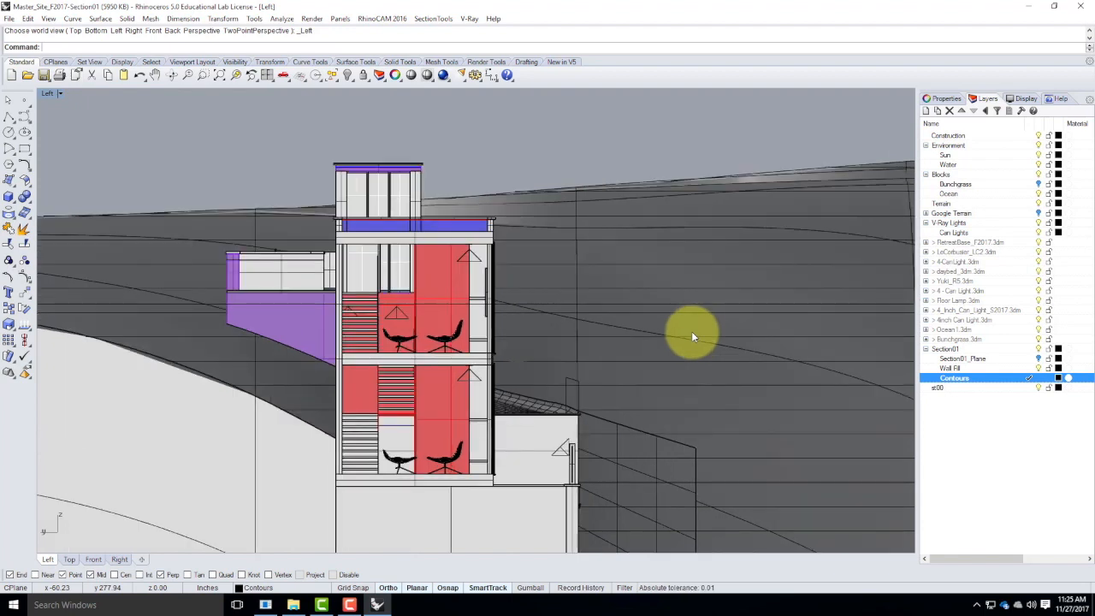
Save the framed Left view as a named view called Section01 and close the named views list.
click(62, 93)
mouse_move(137, 297)
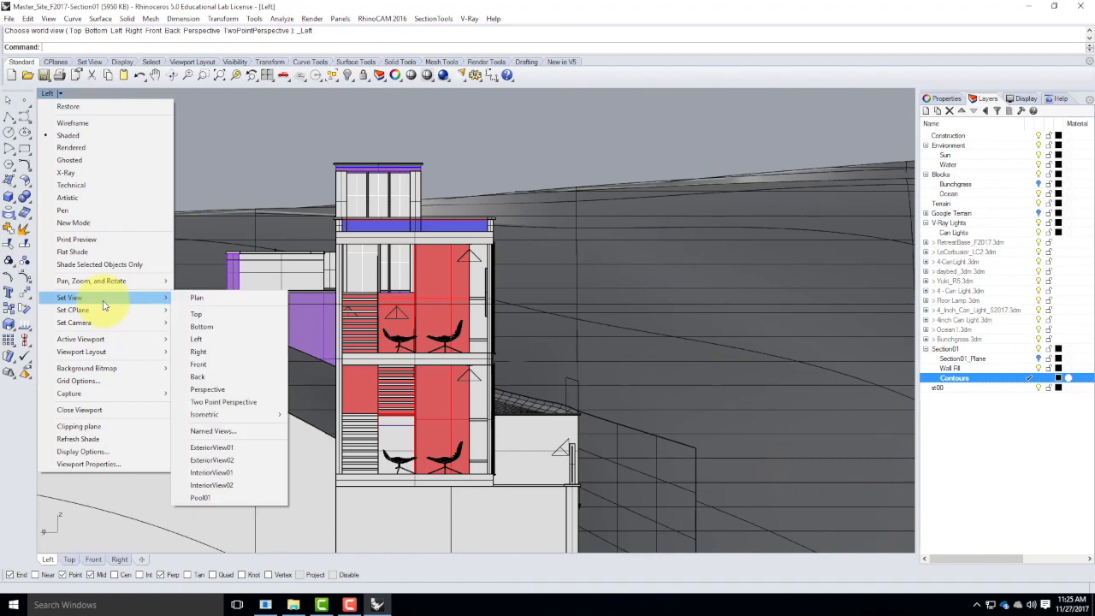
click(233, 434)
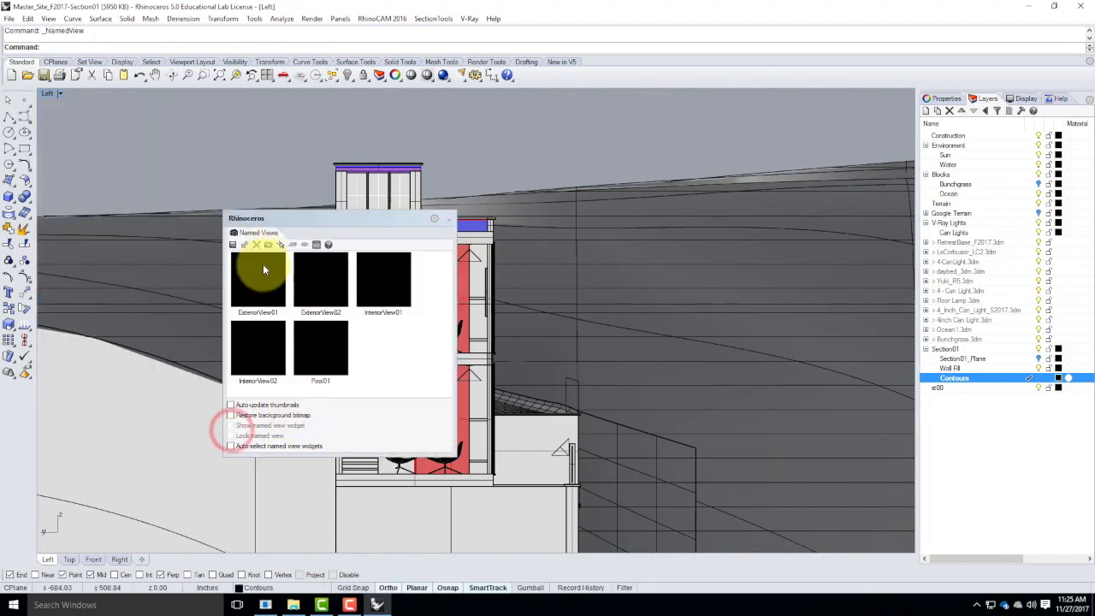
click(232, 244)
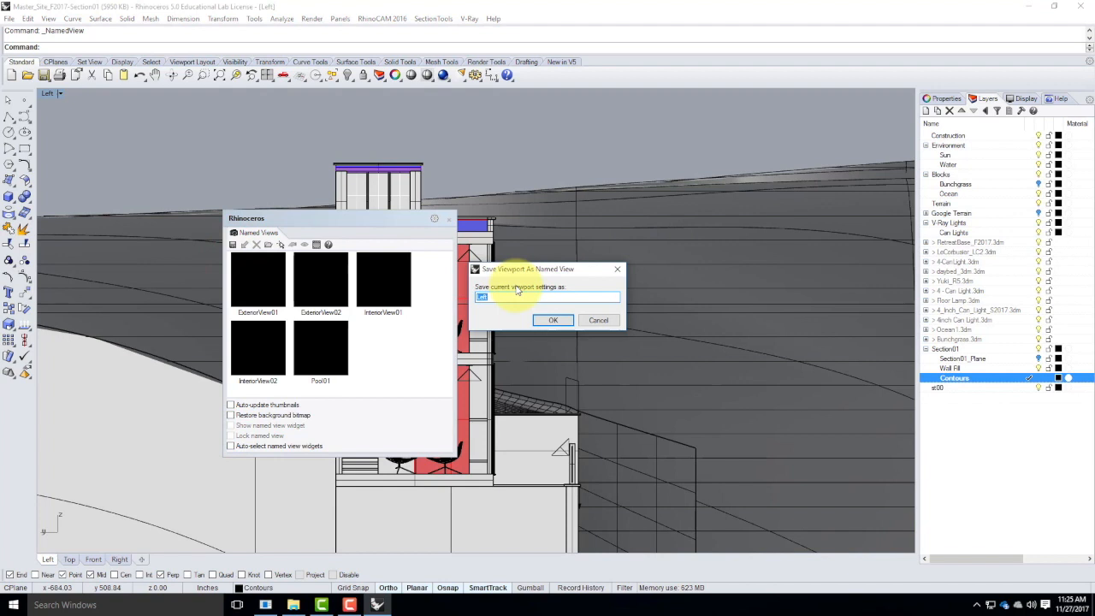
text(Section01)
click(552, 320)
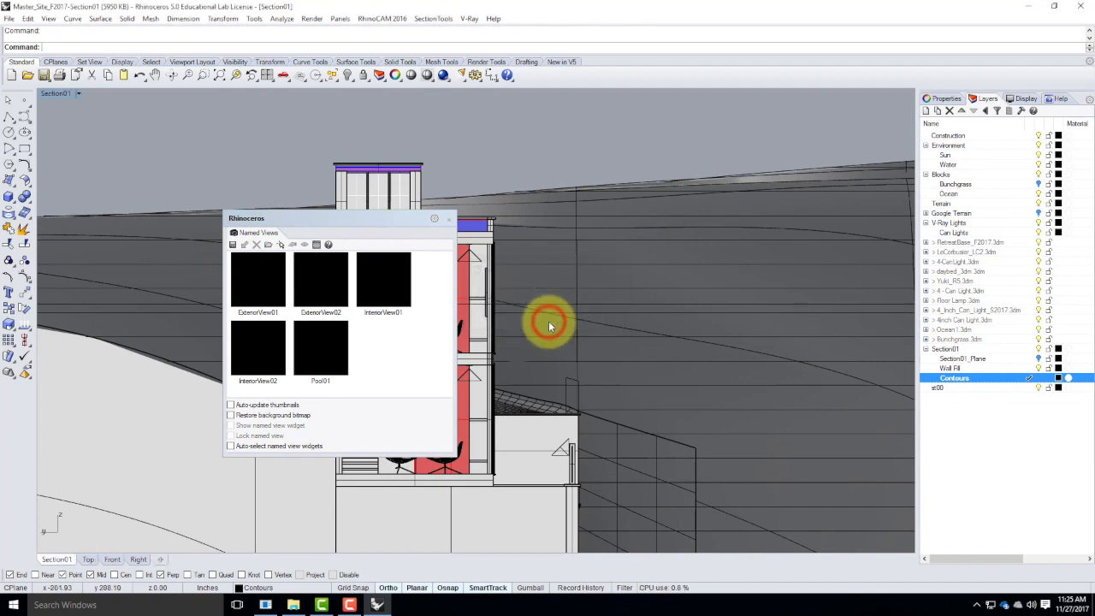
click(449, 219)
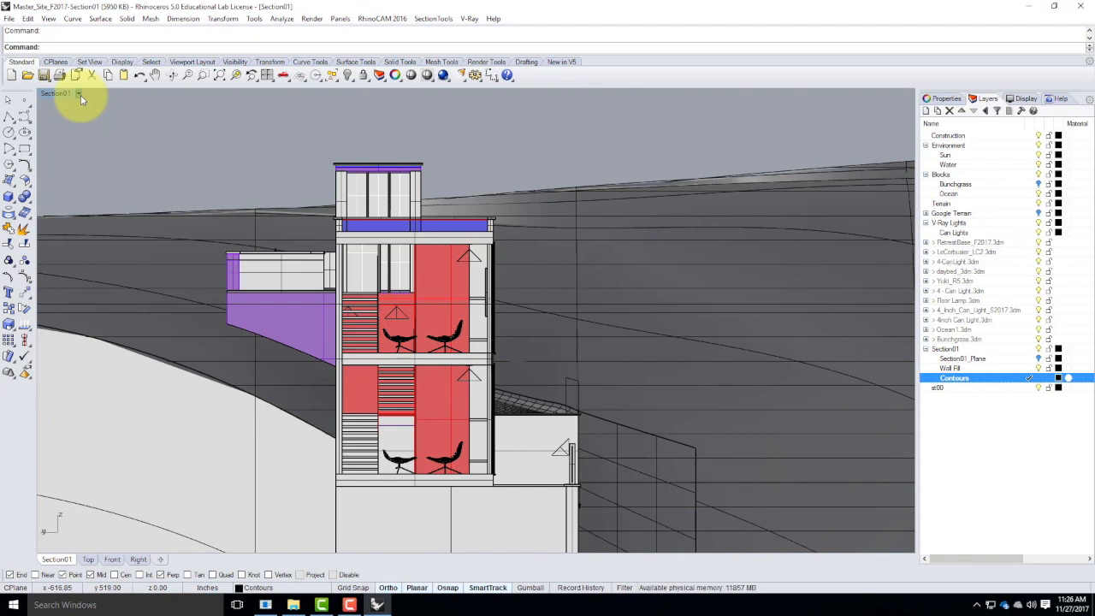
click(495, 129)
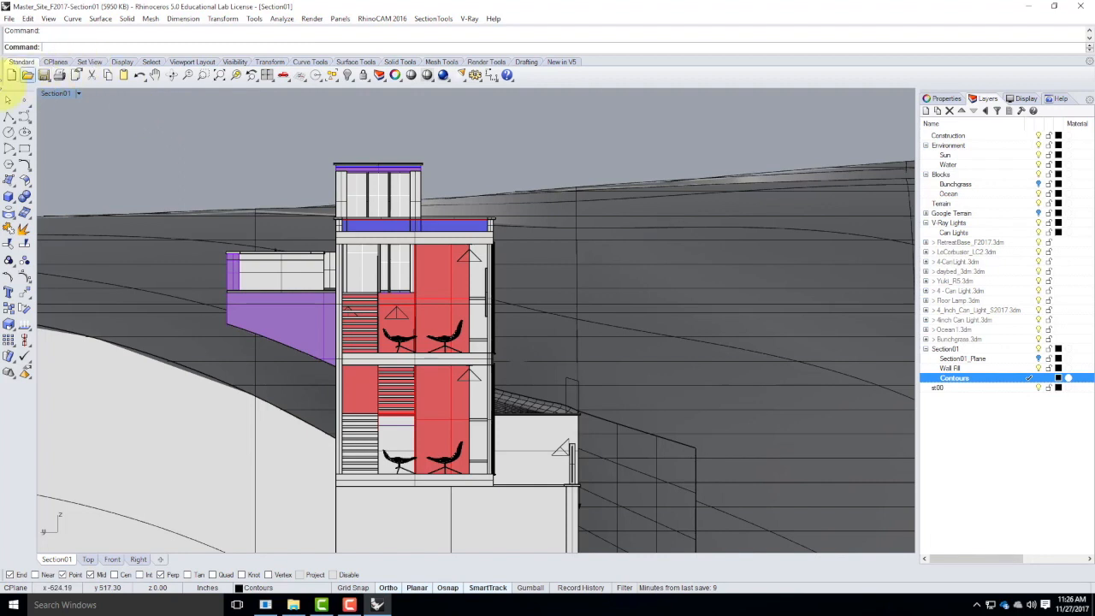
Show the camera of the Section01 view.
click(78, 94)
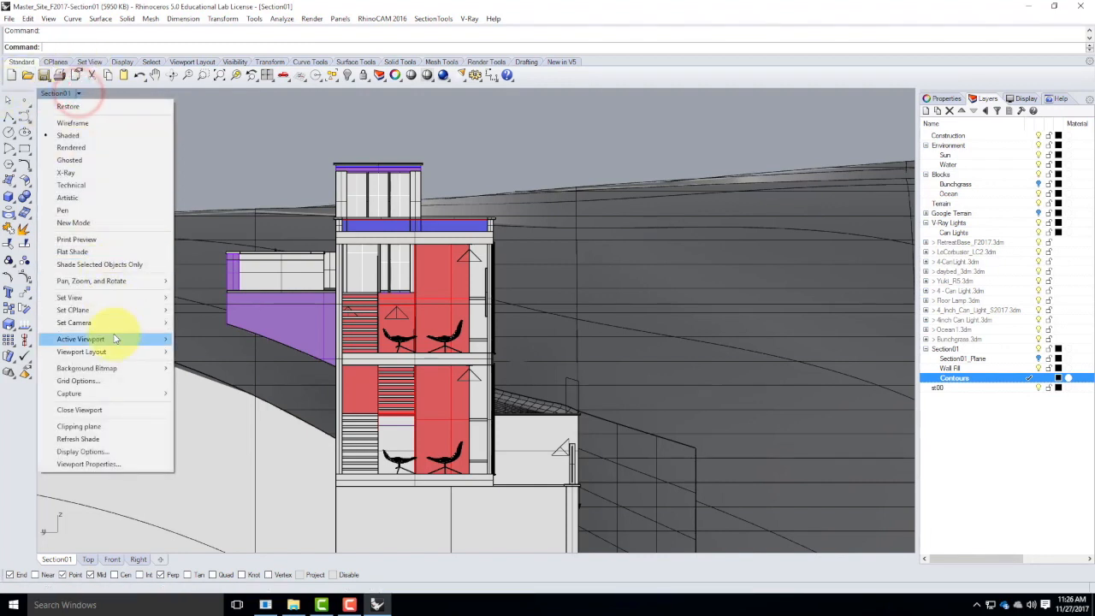
mouse_move(122, 323)
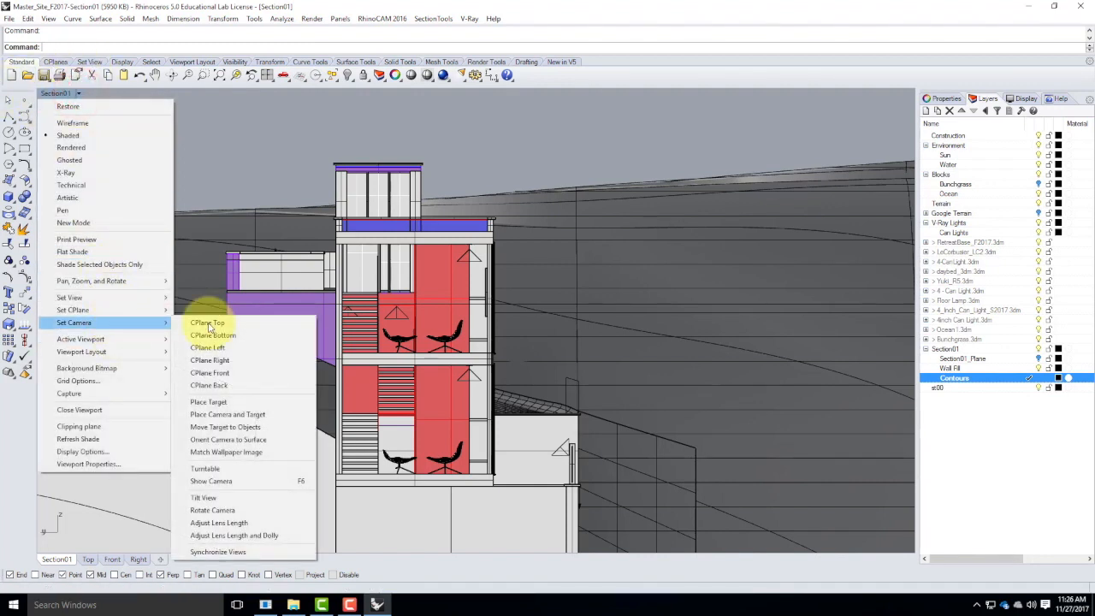
click(264, 479)
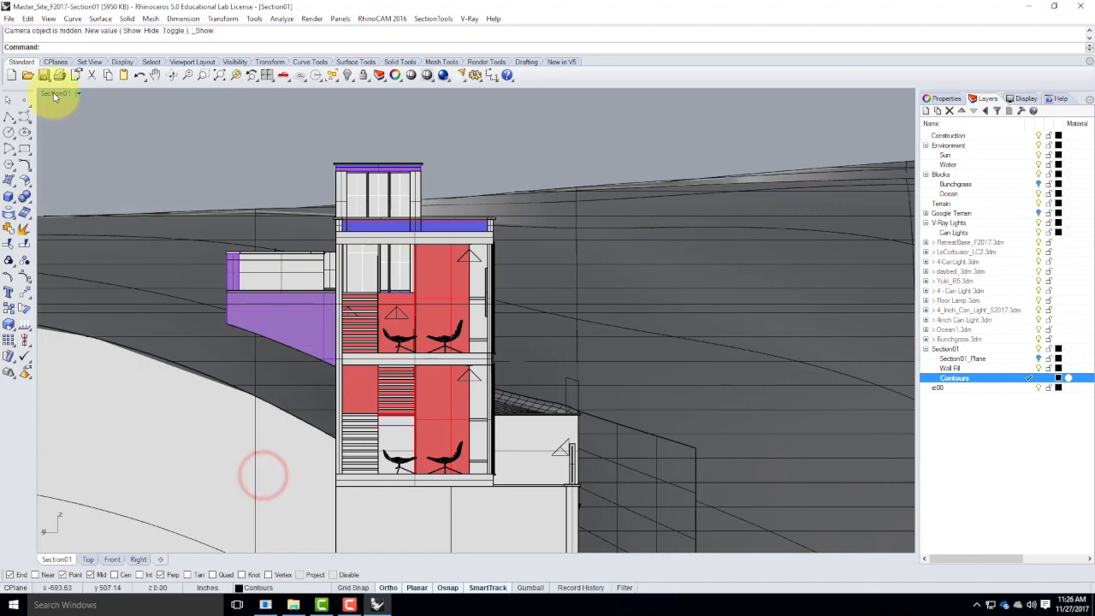
Return to the four-viewport layout, change the Right viewport to a Perspective view, and maximize it over the terrain.
double_click(55, 94)
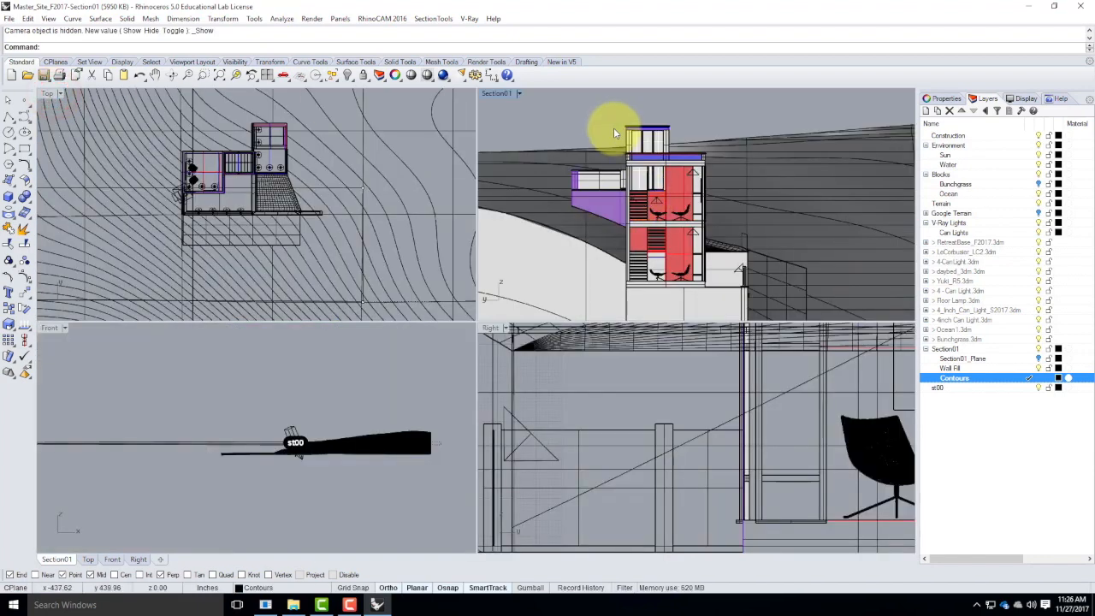
click(505, 330)
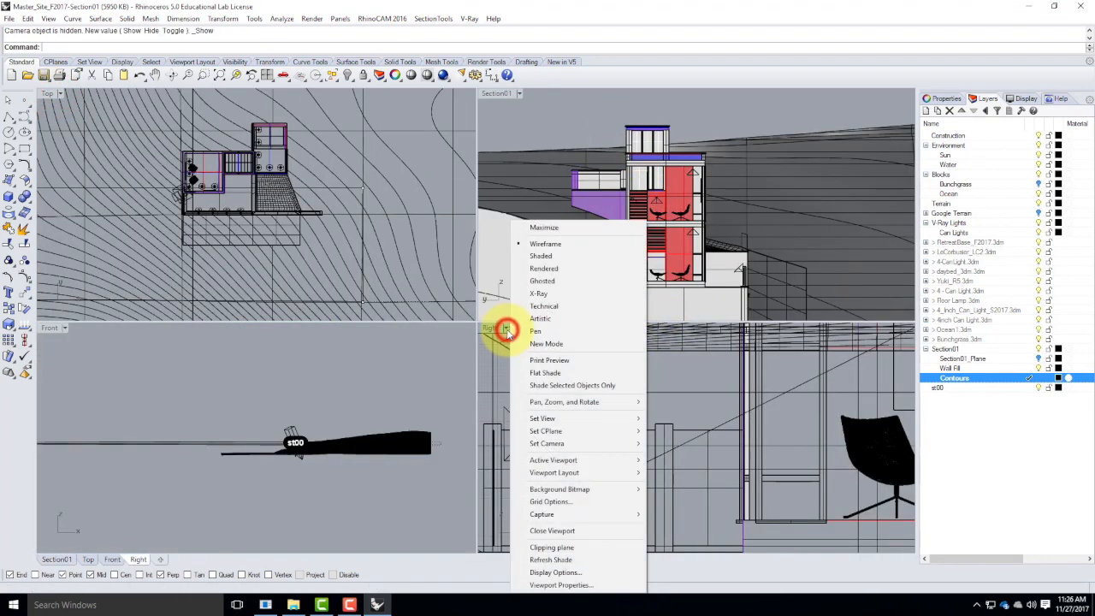
mouse_move(613, 418)
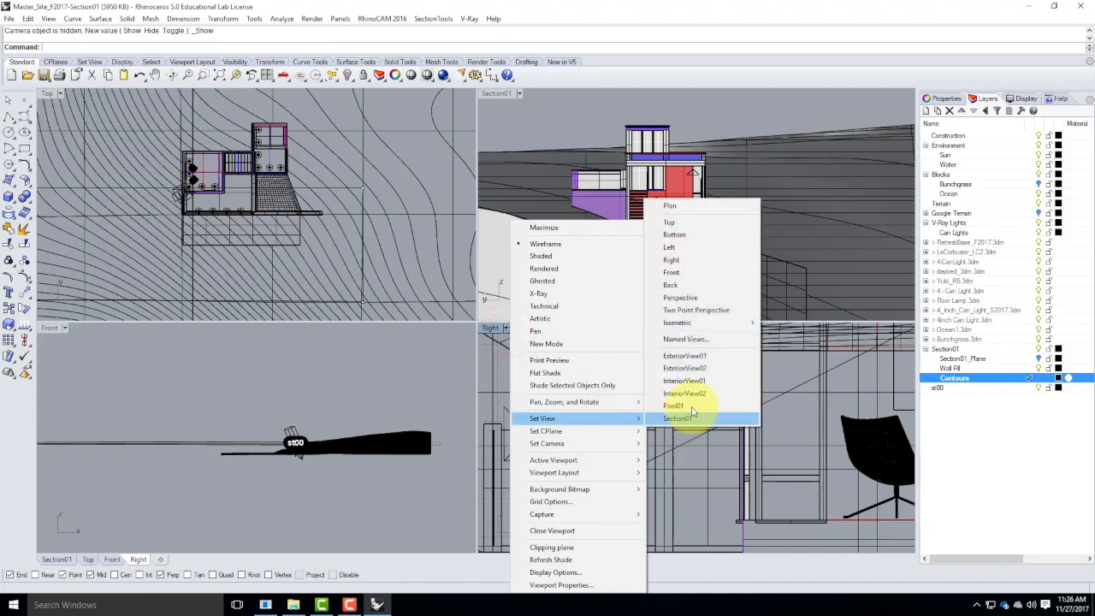
click(700, 298)
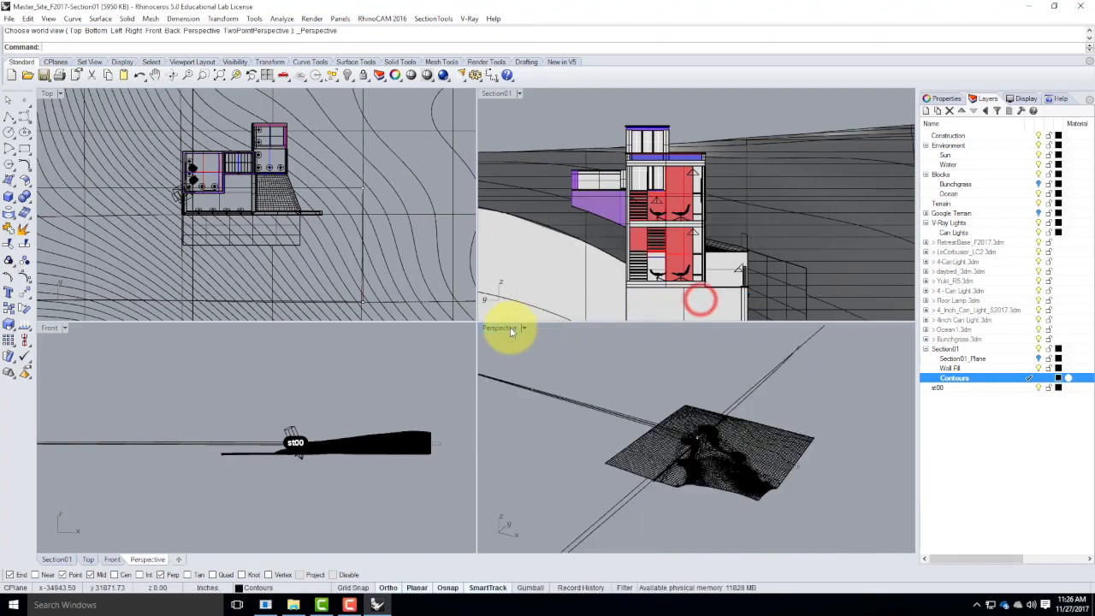
double_click(503, 327)
right_drag(441, 409, 488, 417)
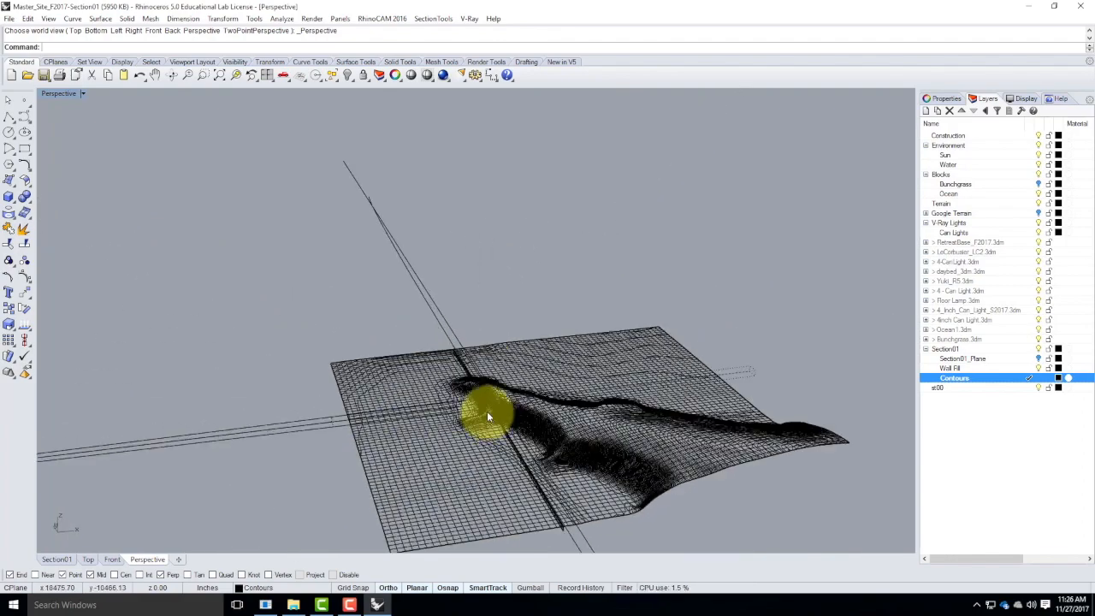
Draw a three-point rectangle snapped to the points of the Section01 camera's view frame in the Perspective viewport.
scroll(514, 417, up, 10)
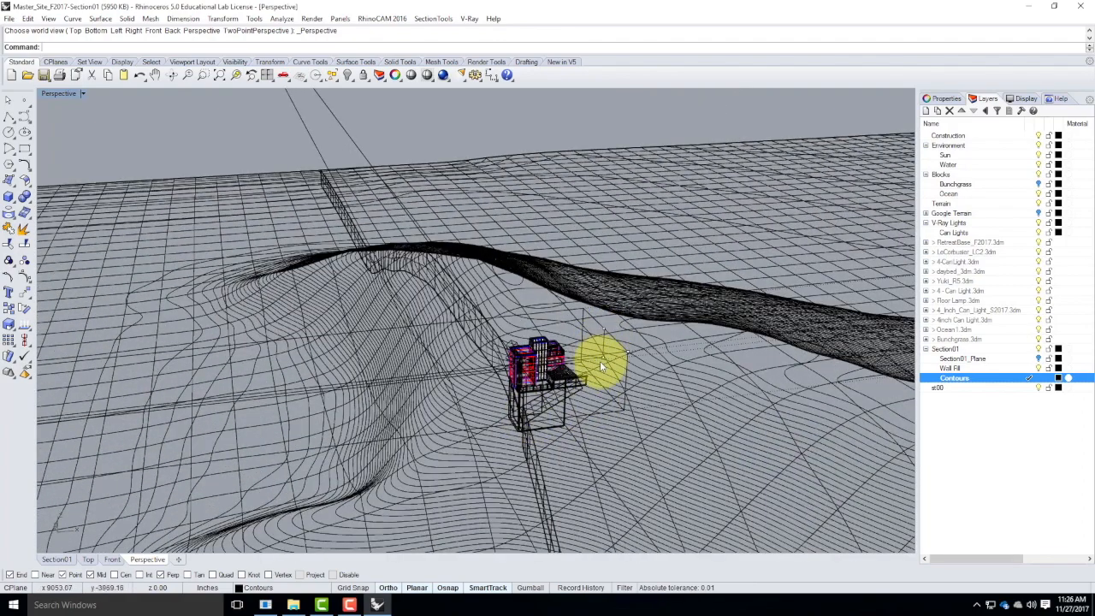
right_drag(562, 383, 616, 377)
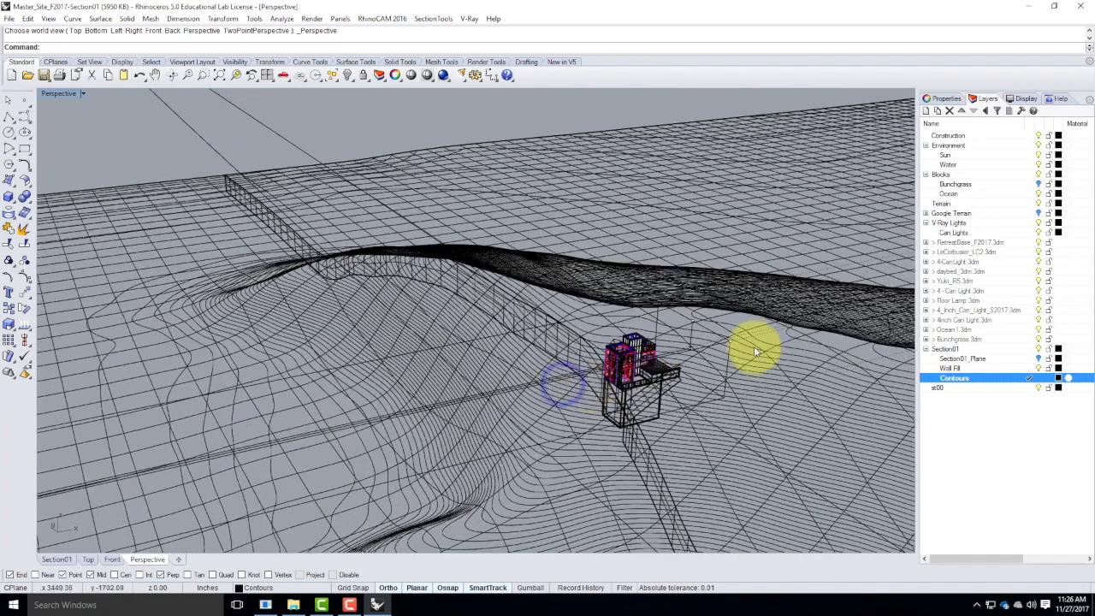
scroll(753, 346, up, 3)
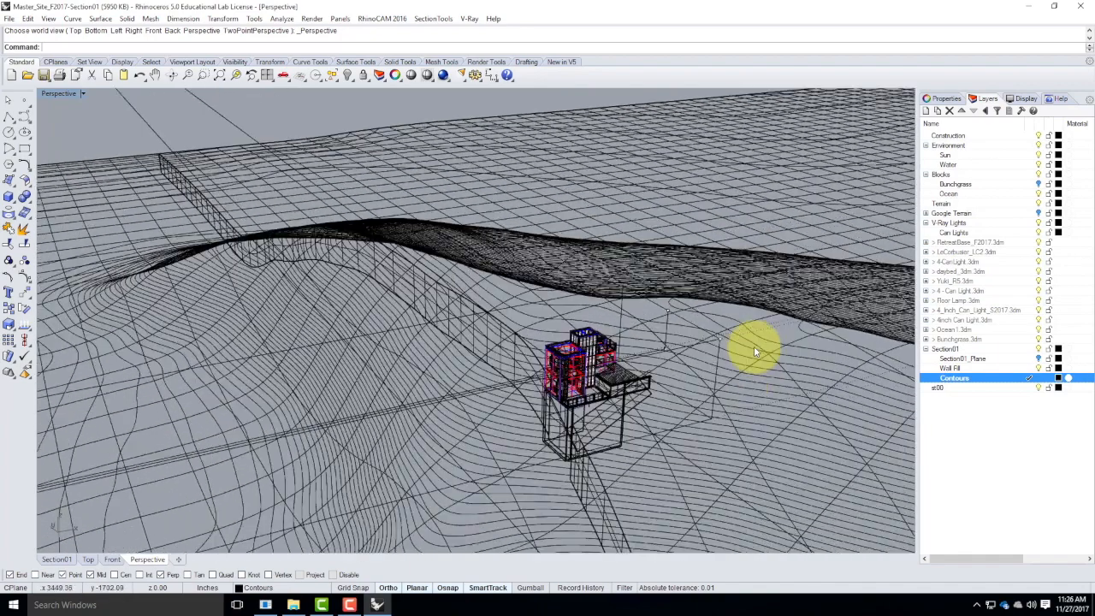
click(30, 154)
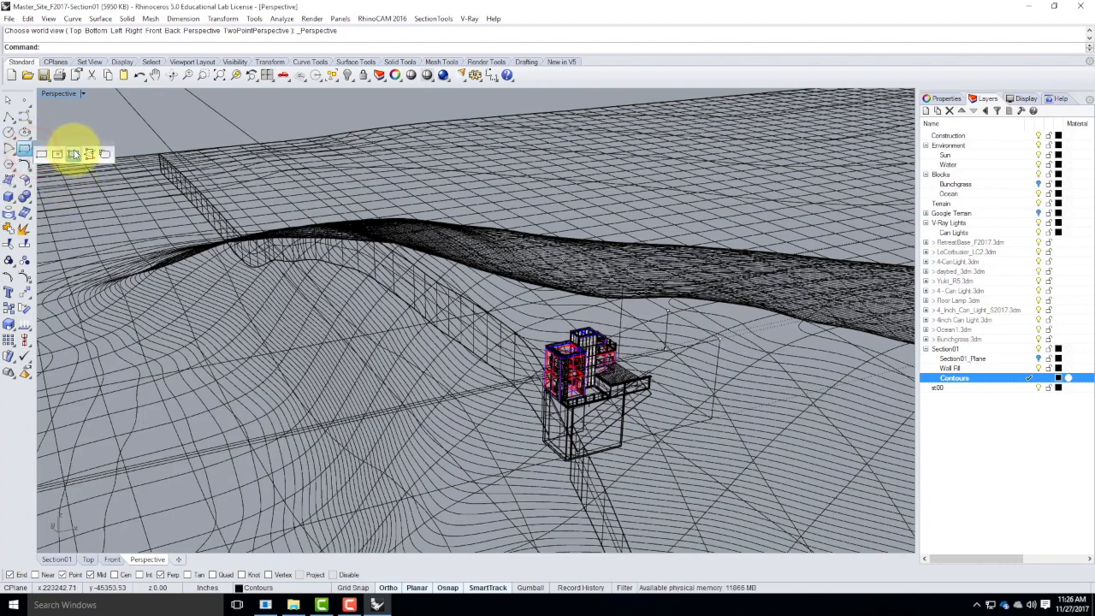
click(74, 155)
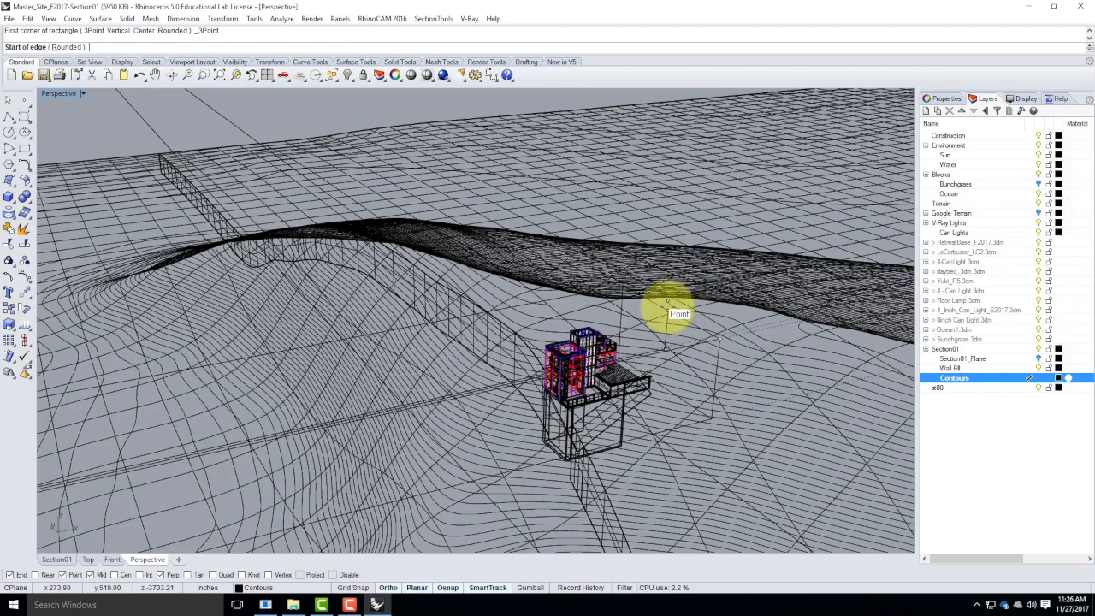
click(666, 305)
click(722, 341)
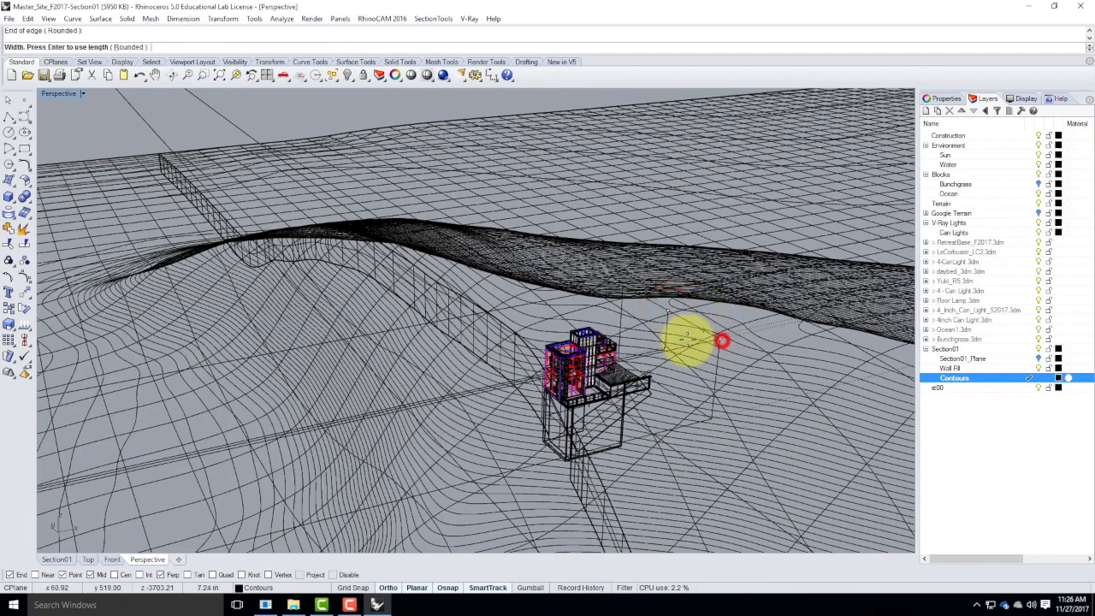
click(662, 348)
Scale the rectangle by a factor of 2 from its upper outer corner so it covers the camera frame.
click(695, 366)
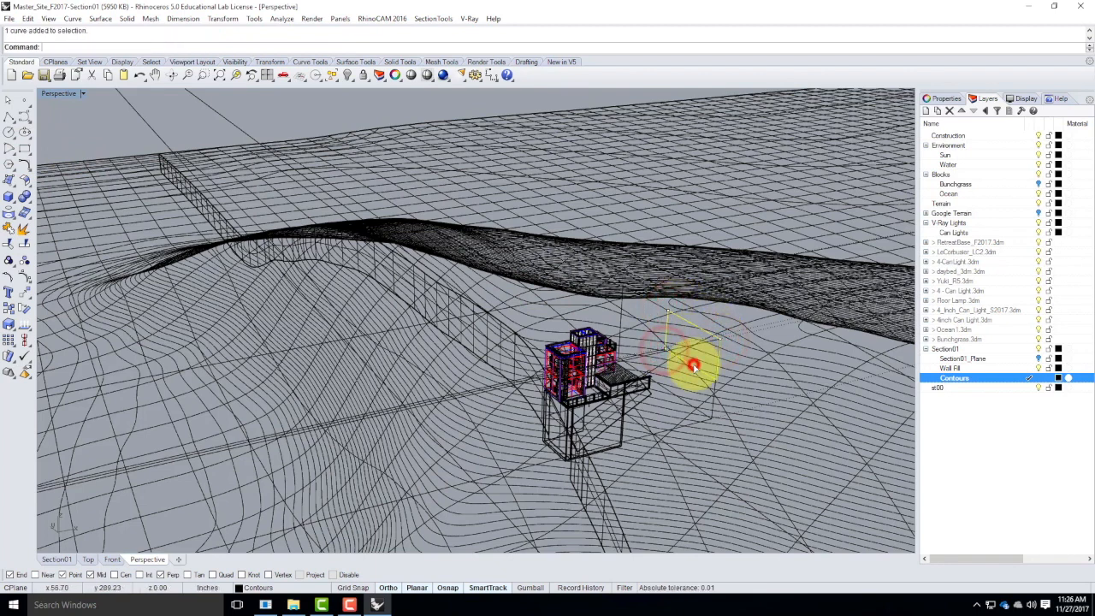
text(Scale)
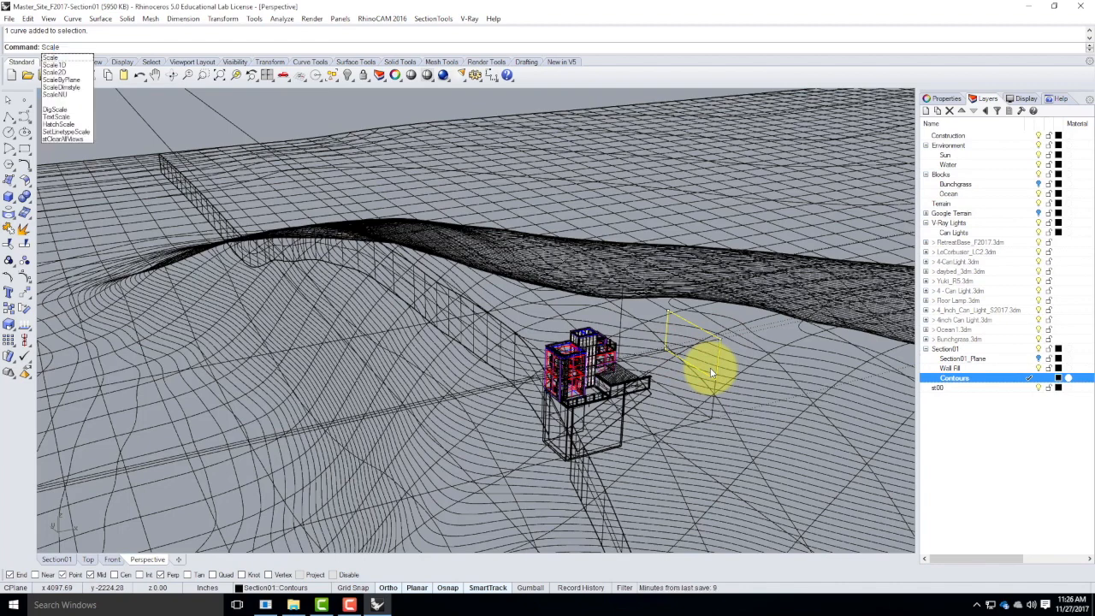
key(Return)
click(721, 337)
text(2)
key(Return)
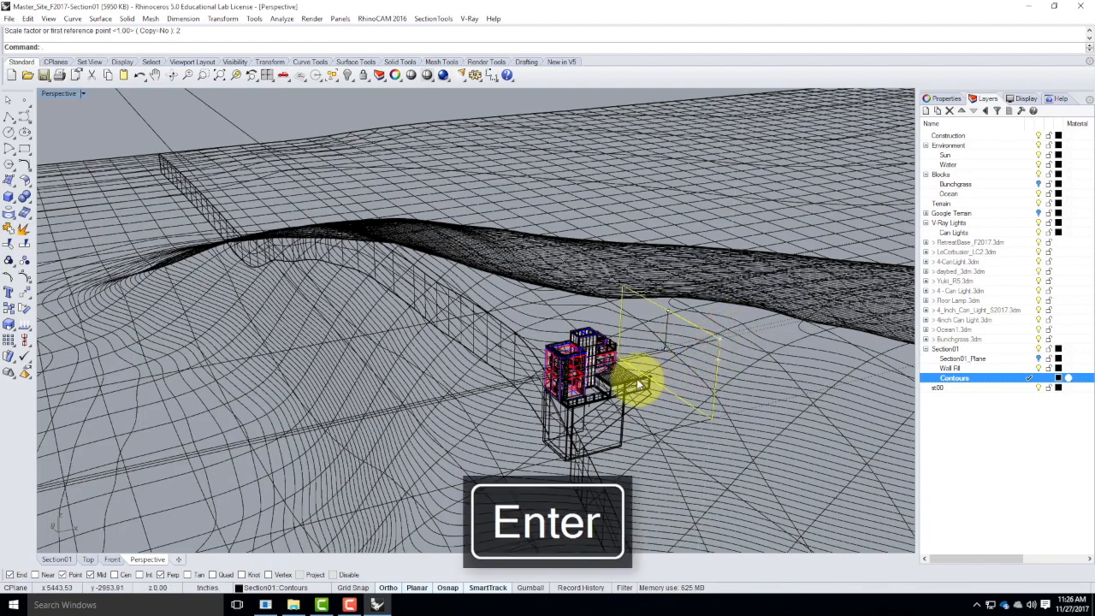
Maximize the Section01 viewport and start Make2D with all objects selected.
double_click(59, 94)
double_click(505, 94)
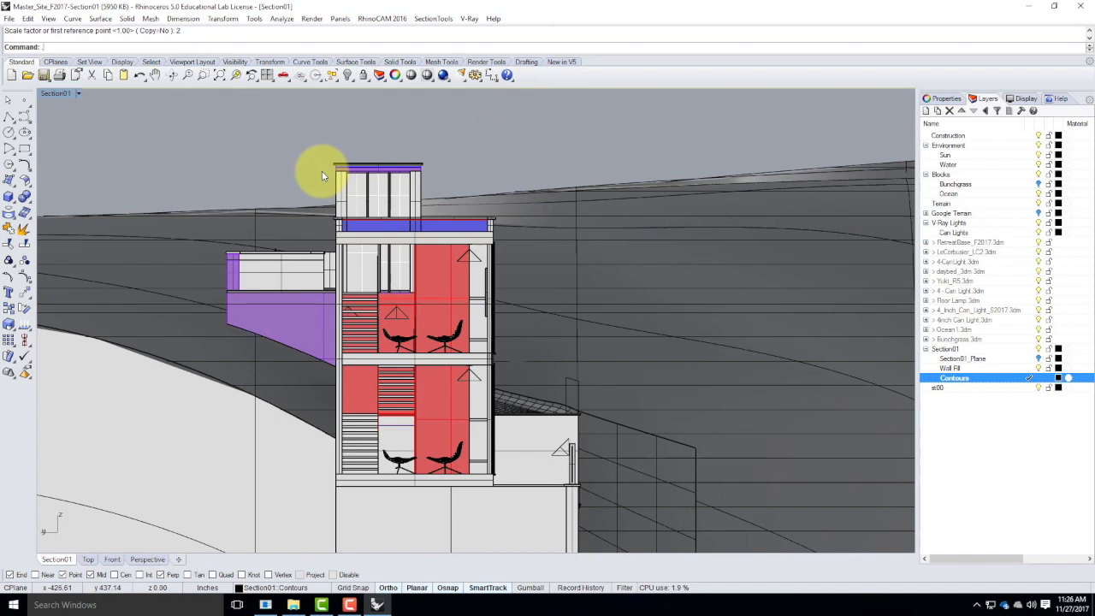
click(392, 117)
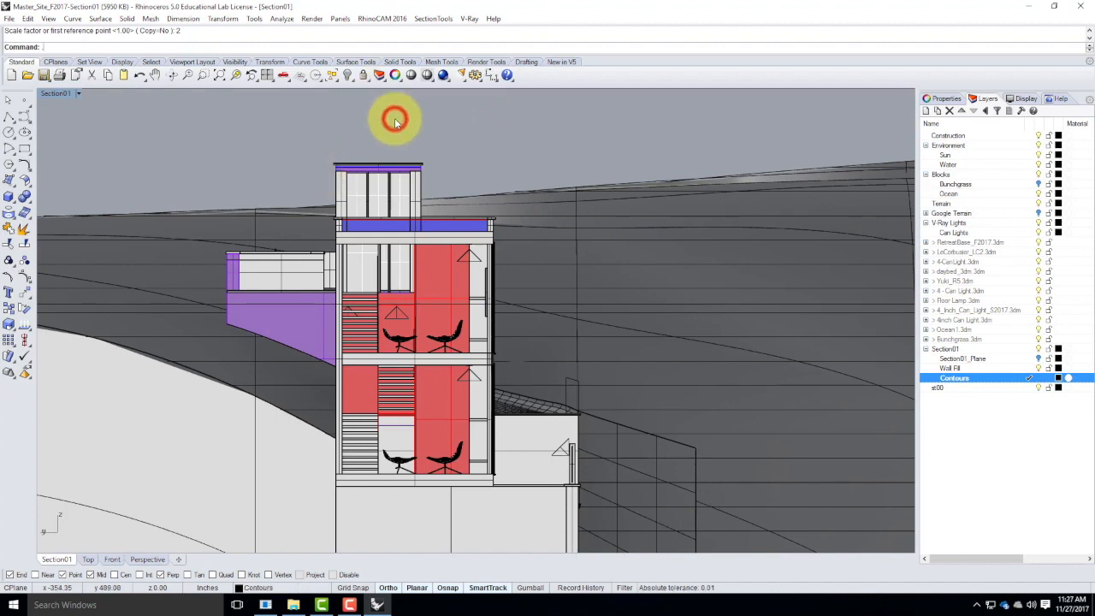
text(make2d)
key(Return)
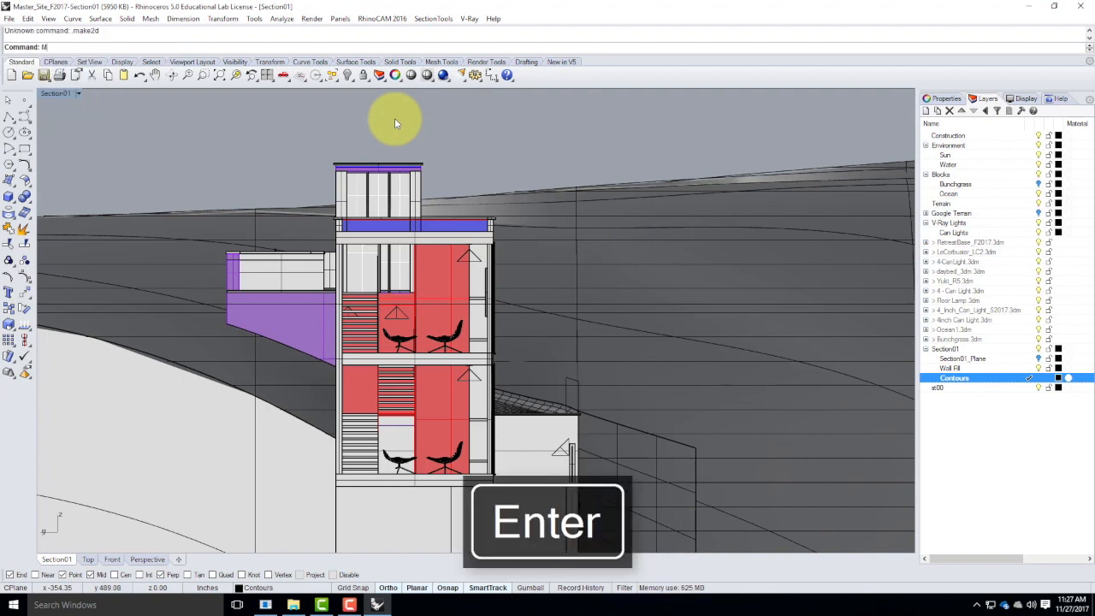
key(Return)
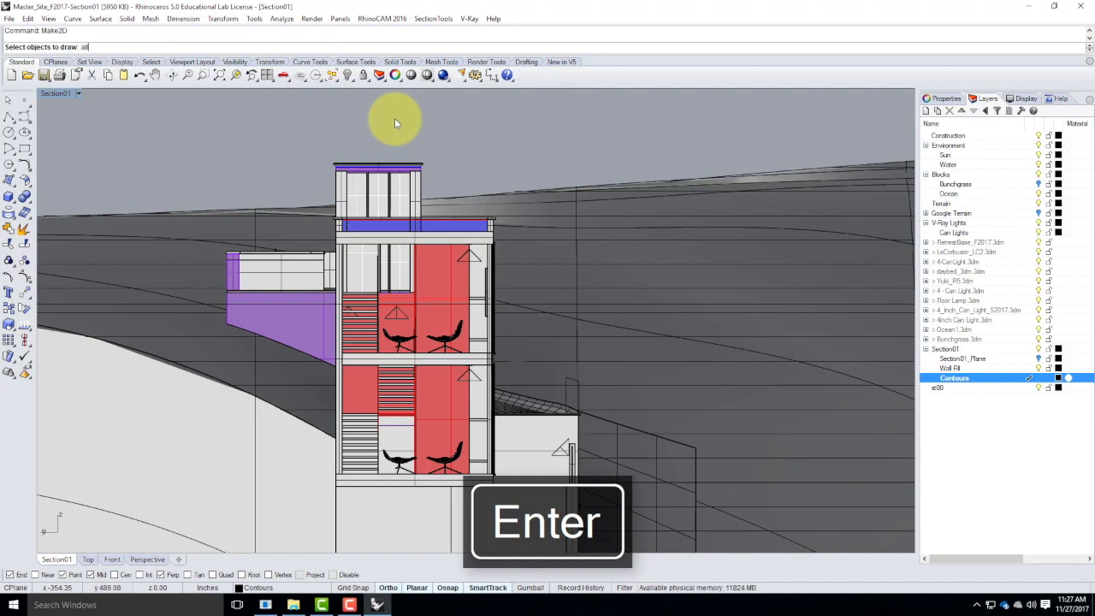
text(all)
key(Return)
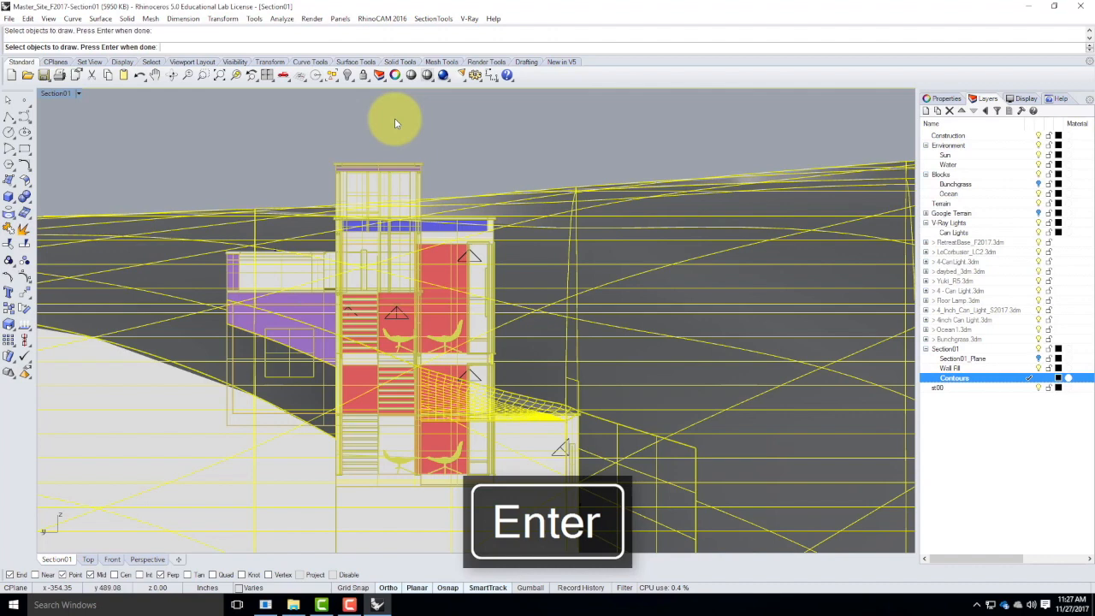
key(Return)
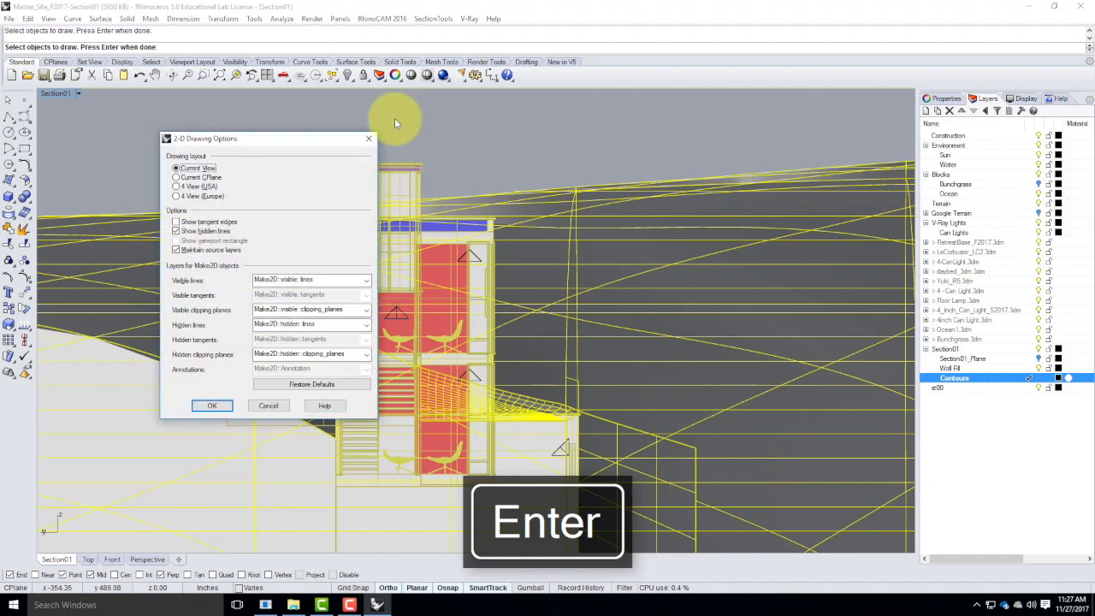
Generate the 2D drawing from the current view with hidden lines shown and source layers maintained.
click(176, 252)
click(177, 235)
click(177, 234)
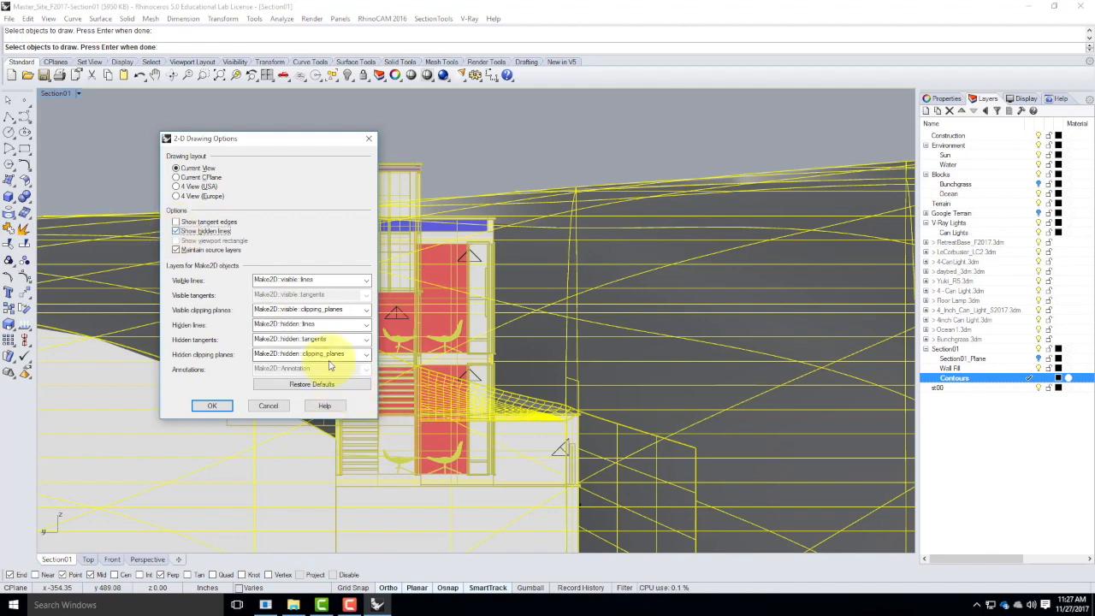
click(212, 408)
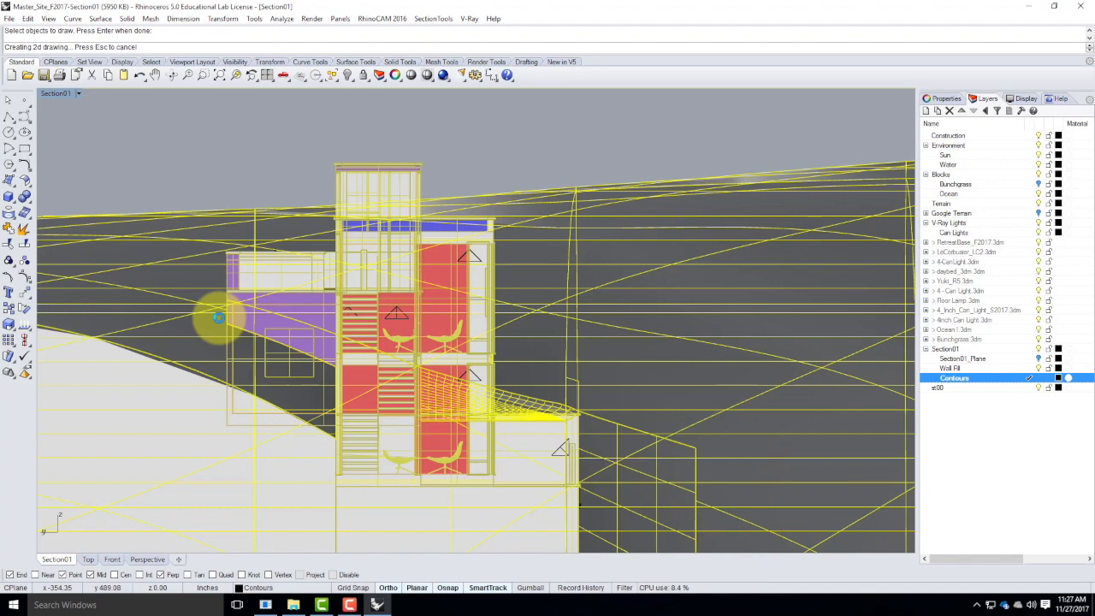
click(350, 605)
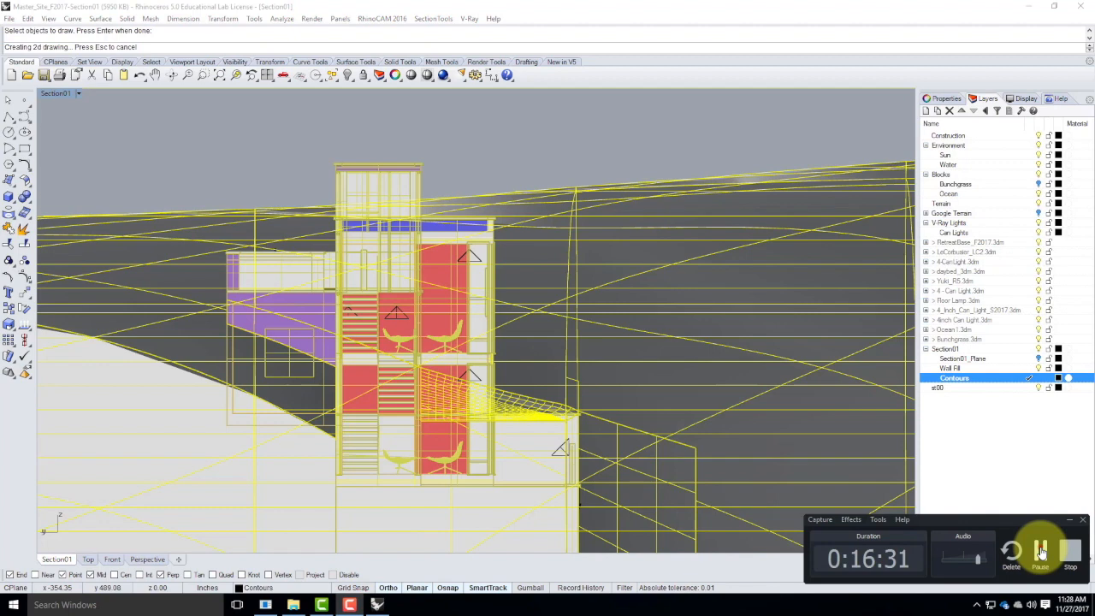
click(1040, 546)
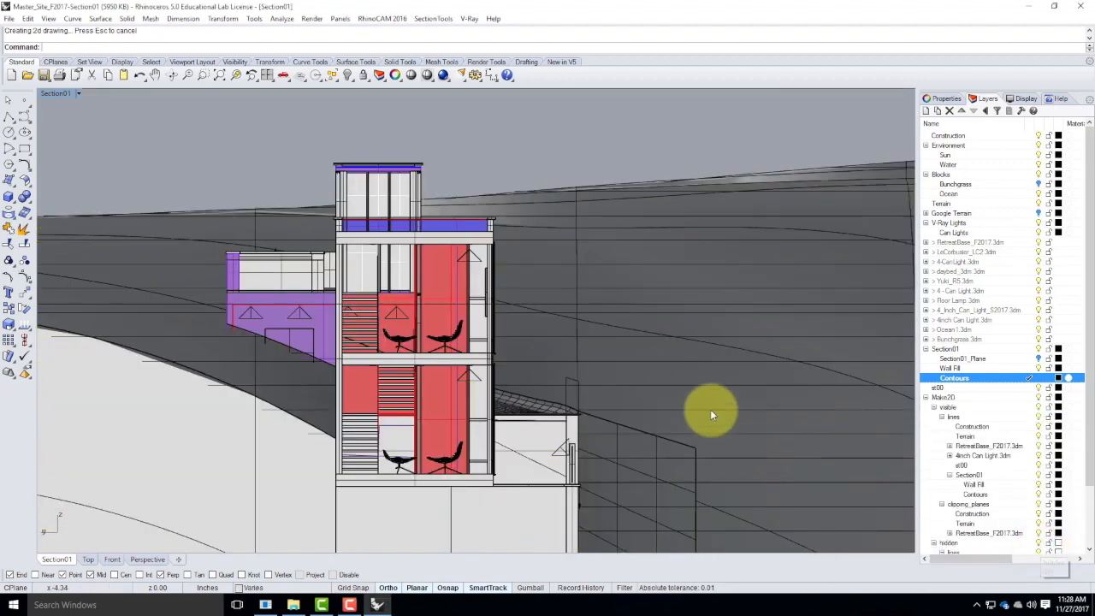
Return to the four-viewport layout and locate the generated 2D section drawing in the Top viewport.
double_click(67, 94)
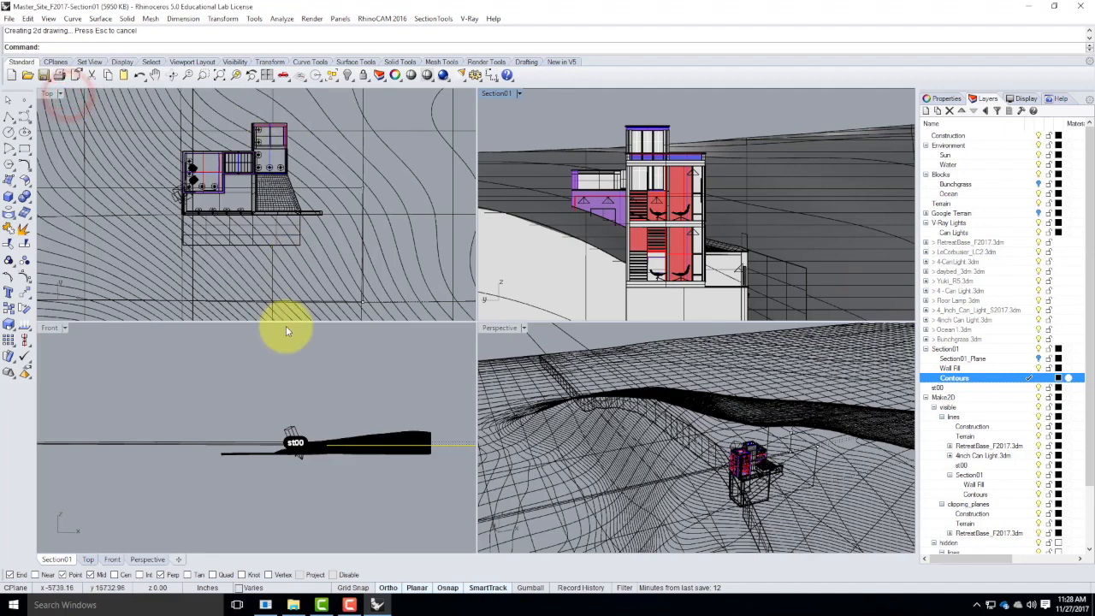
scroll(168, 213, down, 10)
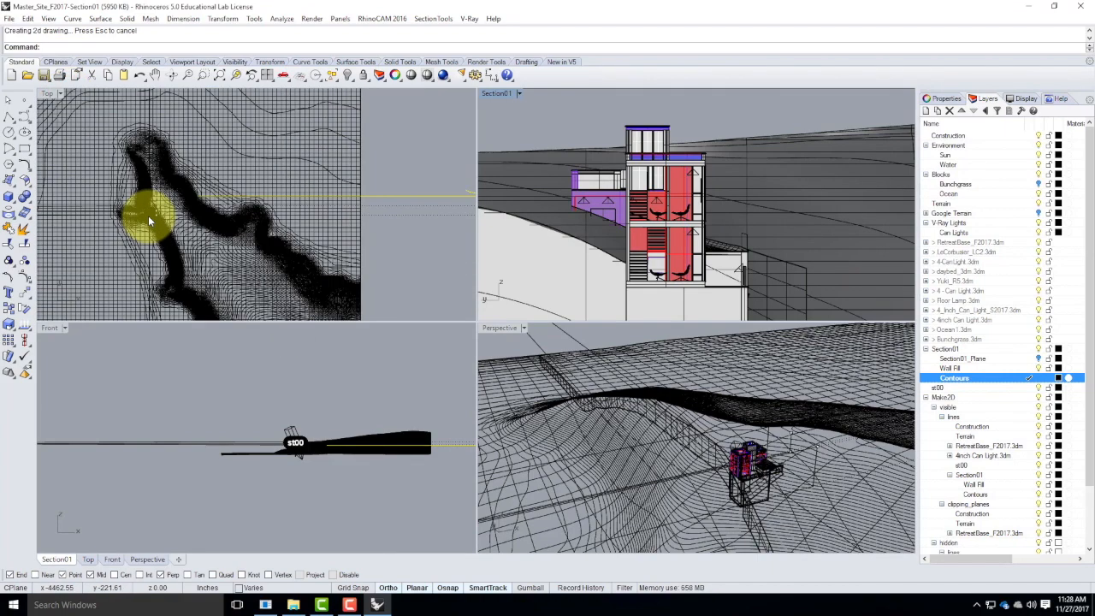
scroll(171, 208, down, 3)
scroll(337, 208, up, 10)
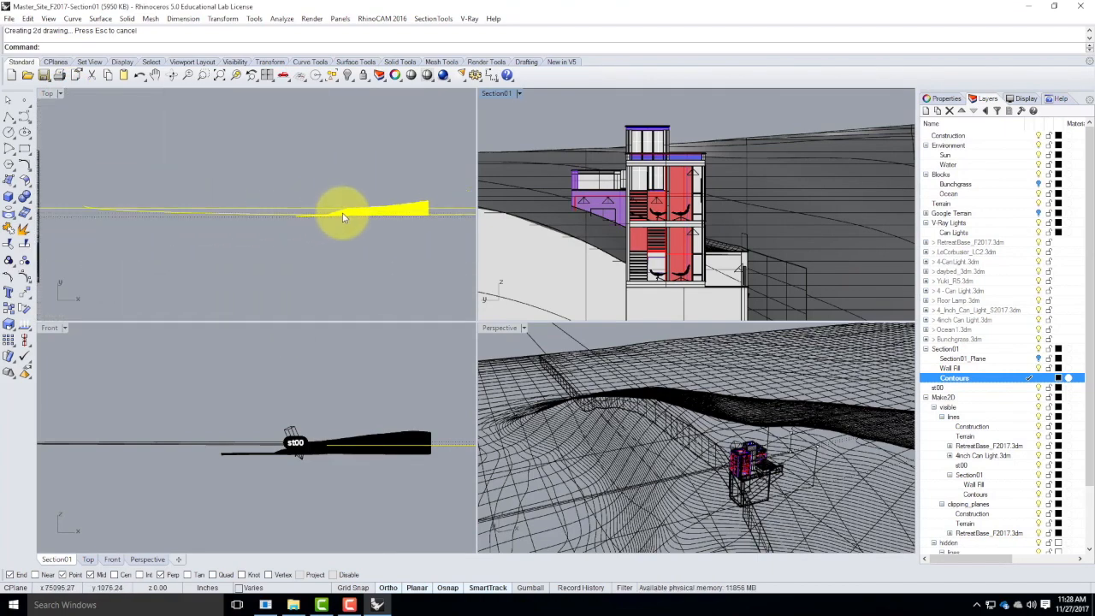
scroll(402, 219, down, 8)
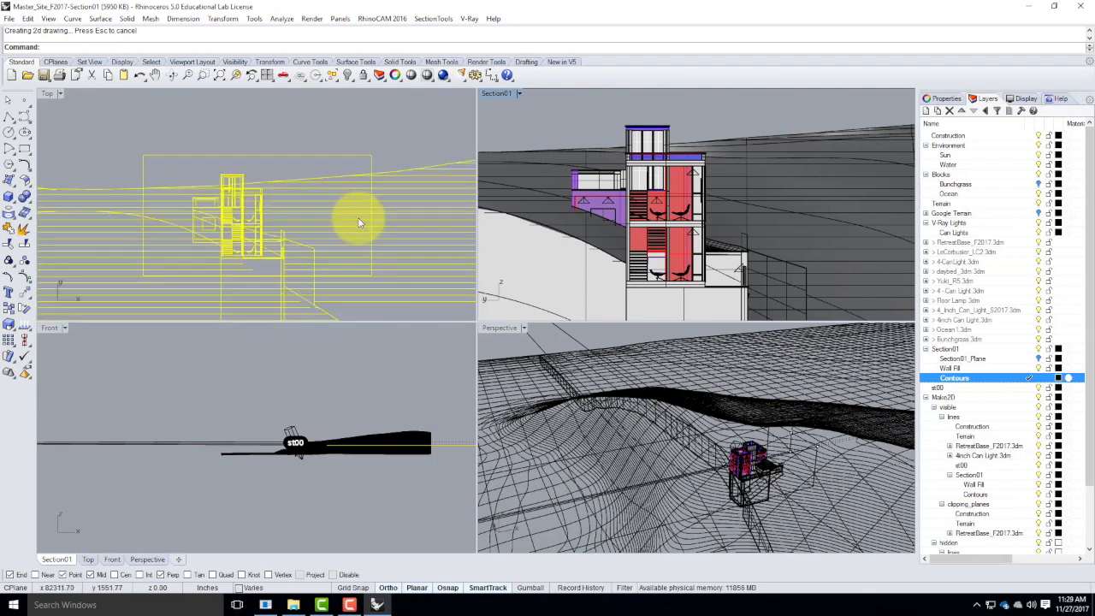
scroll(133, 146, down, 2)
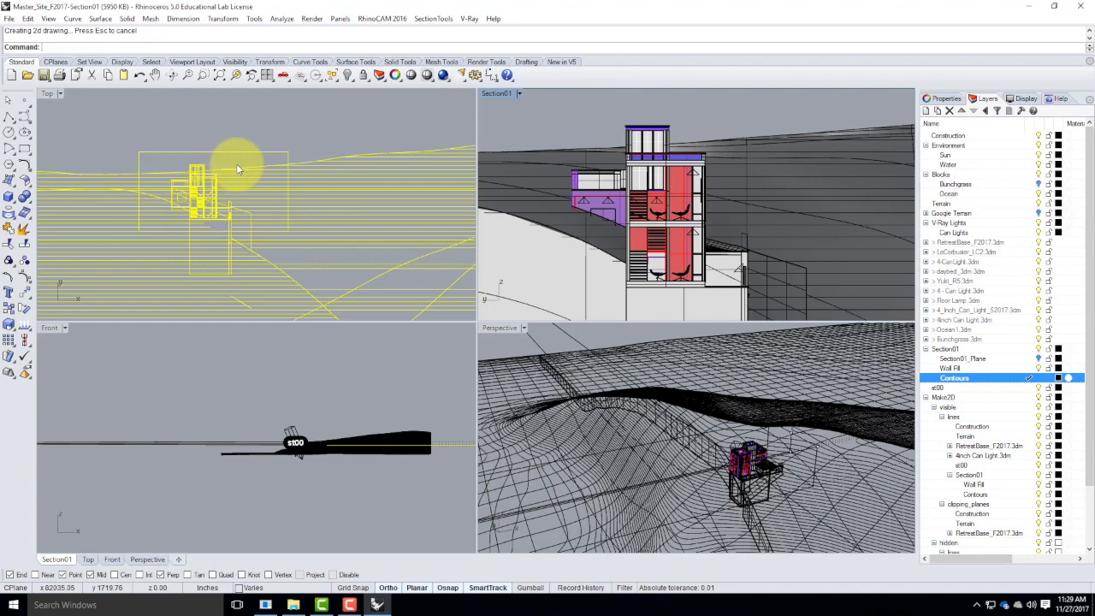
Trim the terrain and contour lines crossing the rectangular frame around the 2D building, using the frame's edges as cutting objects.
click(273, 131)
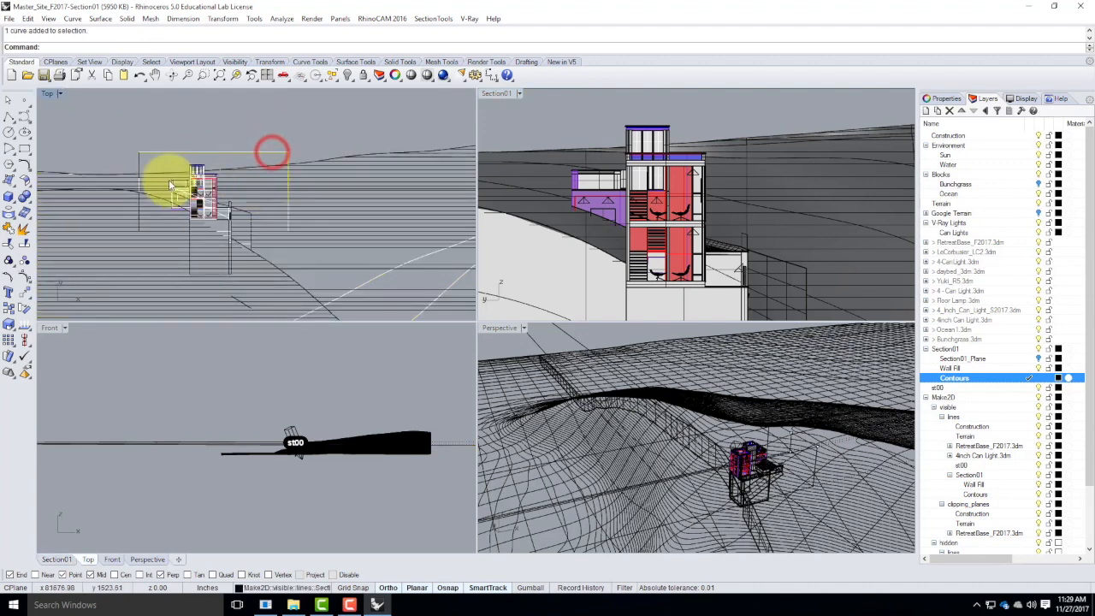
scroll(145, 185, up, 5)
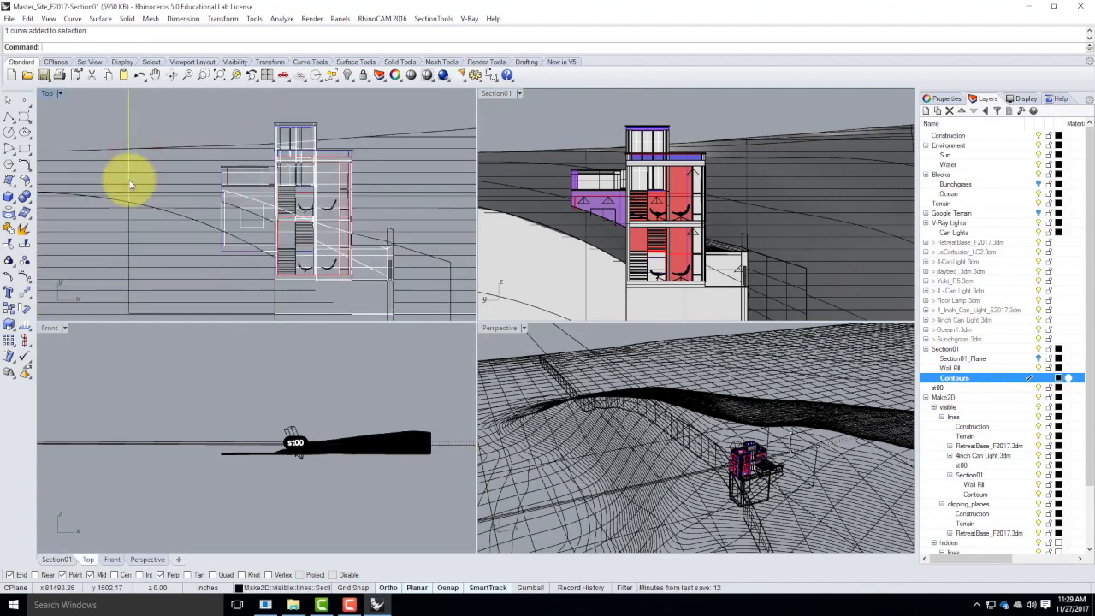
click(128, 178)
shift+click(128, 212)
scroll(159, 159, down, 6)
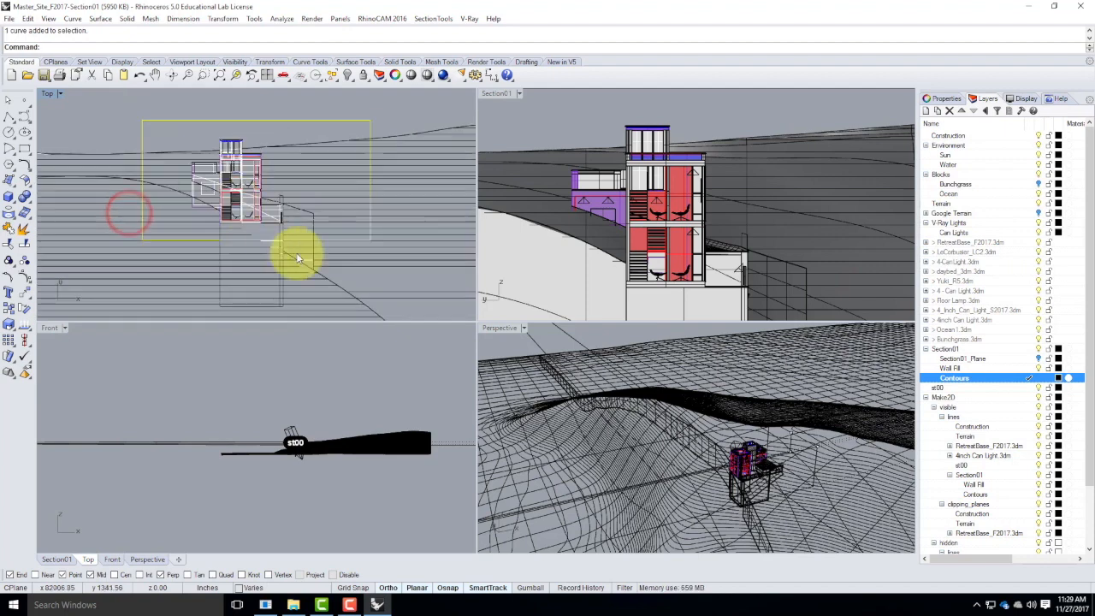
scroll(250, 239, up, 4)
click(235, 239)
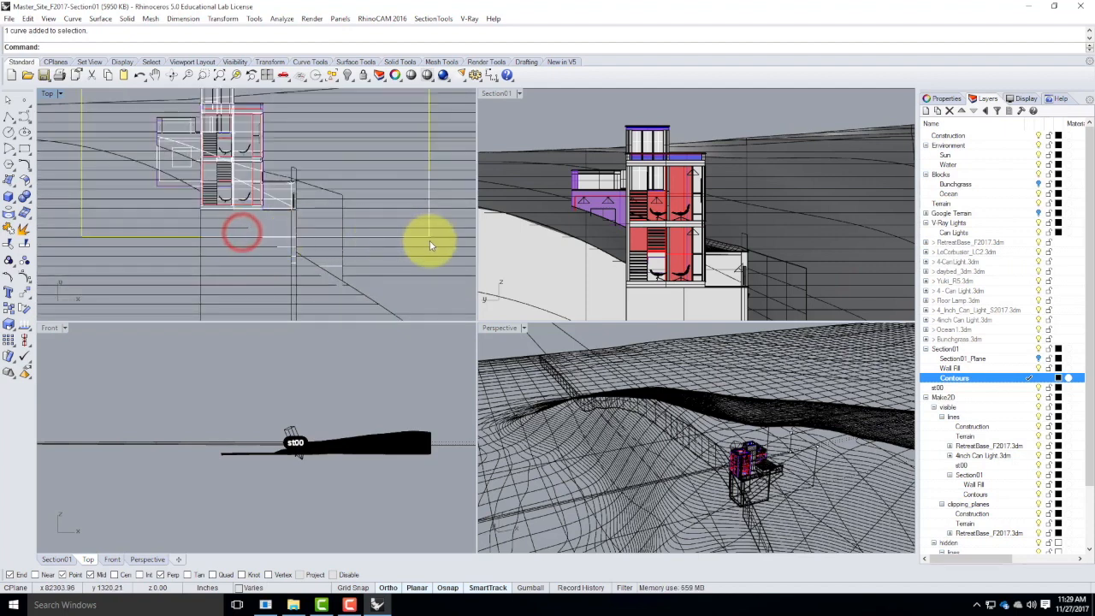
scroll(379, 307, down, 4)
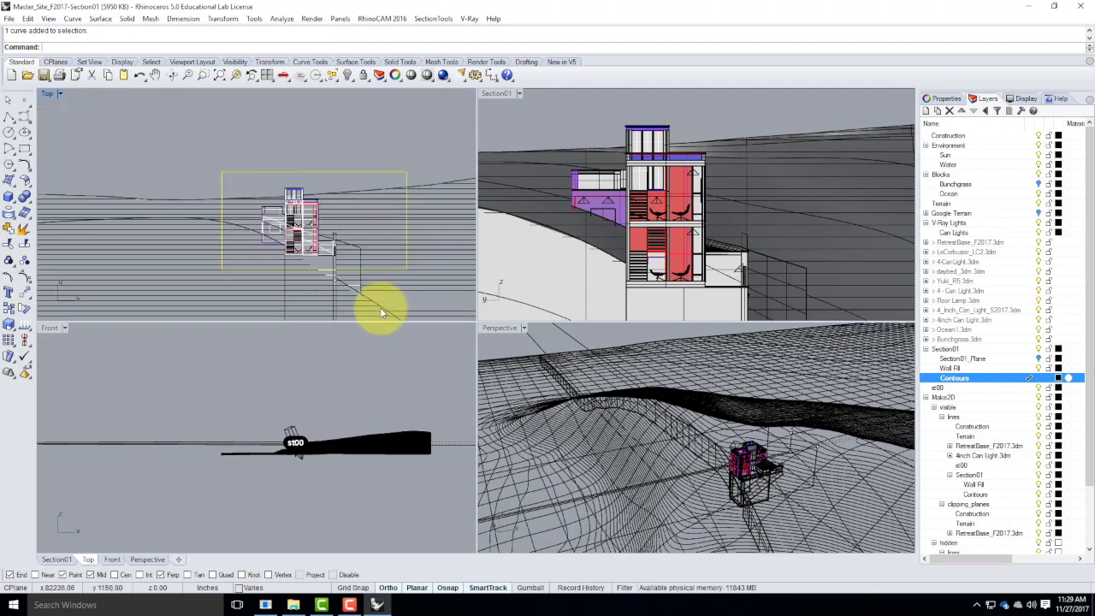
key(Return)
click(419, 189)
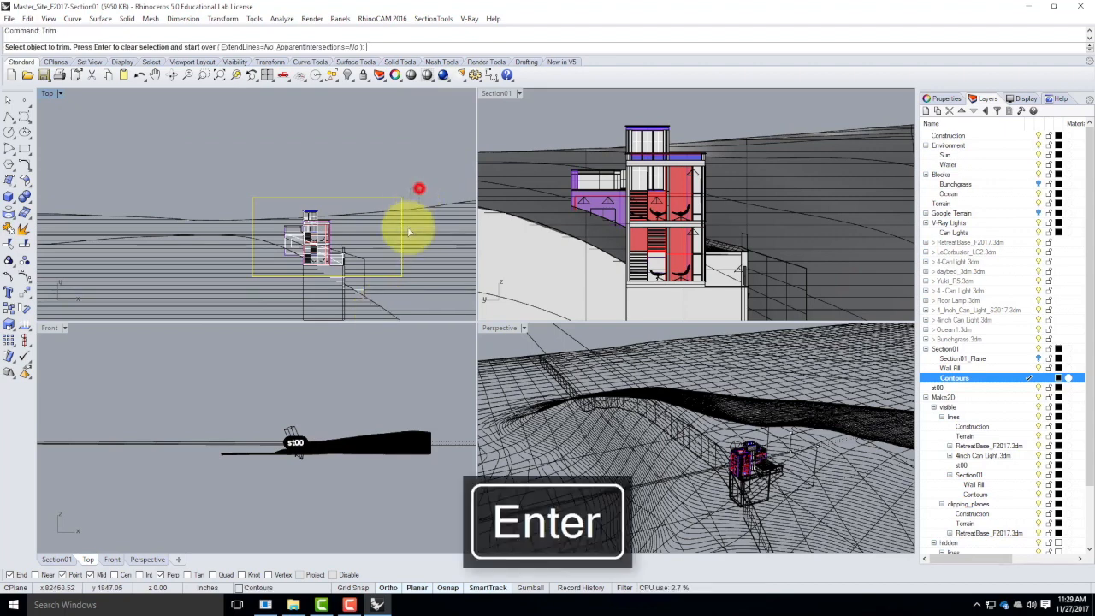
click(403, 290)
click(250, 193)
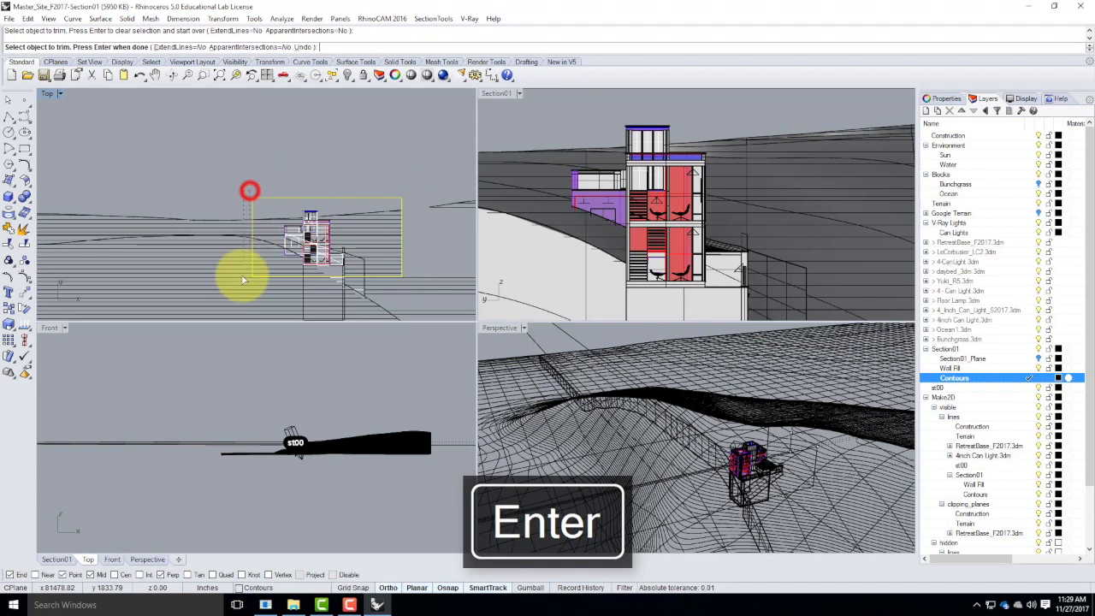
click(436, 266)
scroll(357, 284, up, 3)
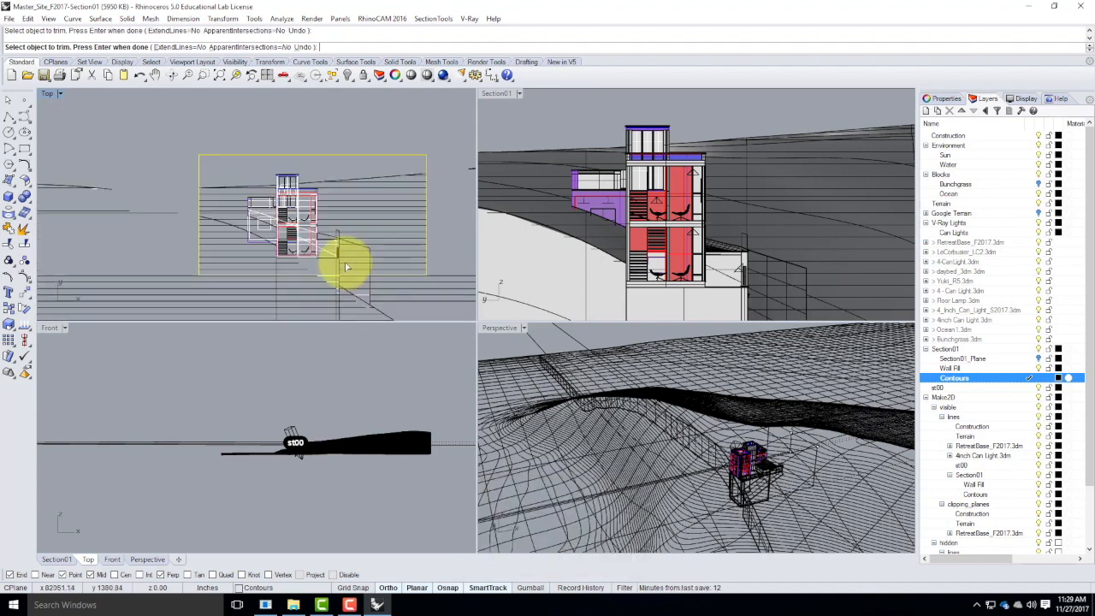
End the trim and delete the leftover terrain and contour lines lying outside the rectangular frame in the Top viewport.
key(Escape)
scroll(203, 228, down, 4)
drag(407, 171, 329, 315)
key(Delete)
scroll(372, 162, down, 5)
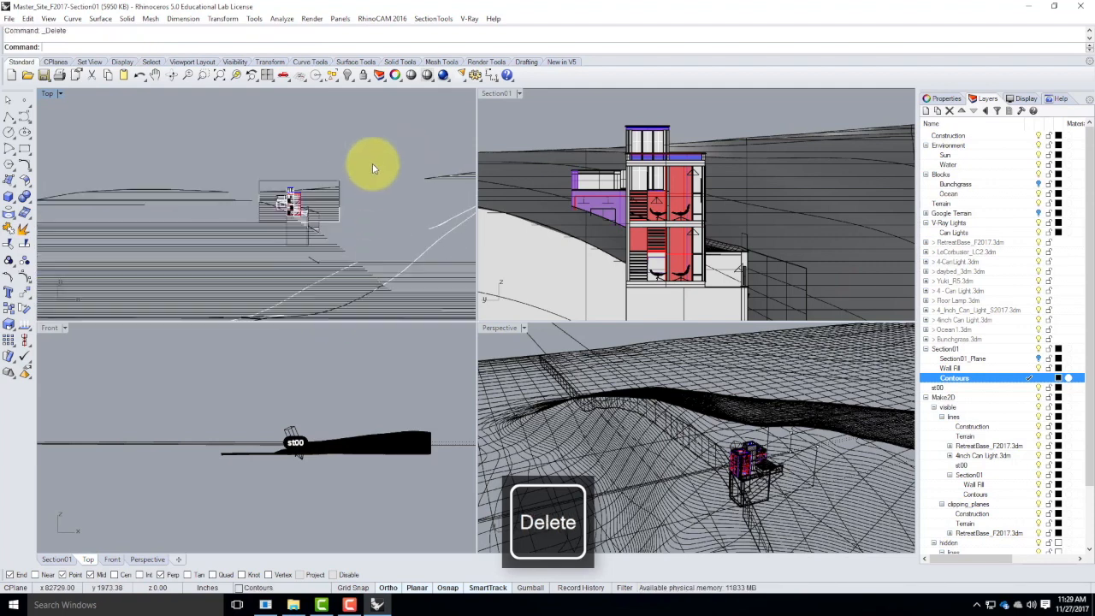
drag(381, 276, 228, 179)
key(Delete)
scroll(379, 235, up, 3)
key(Delete)
click(218, 112)
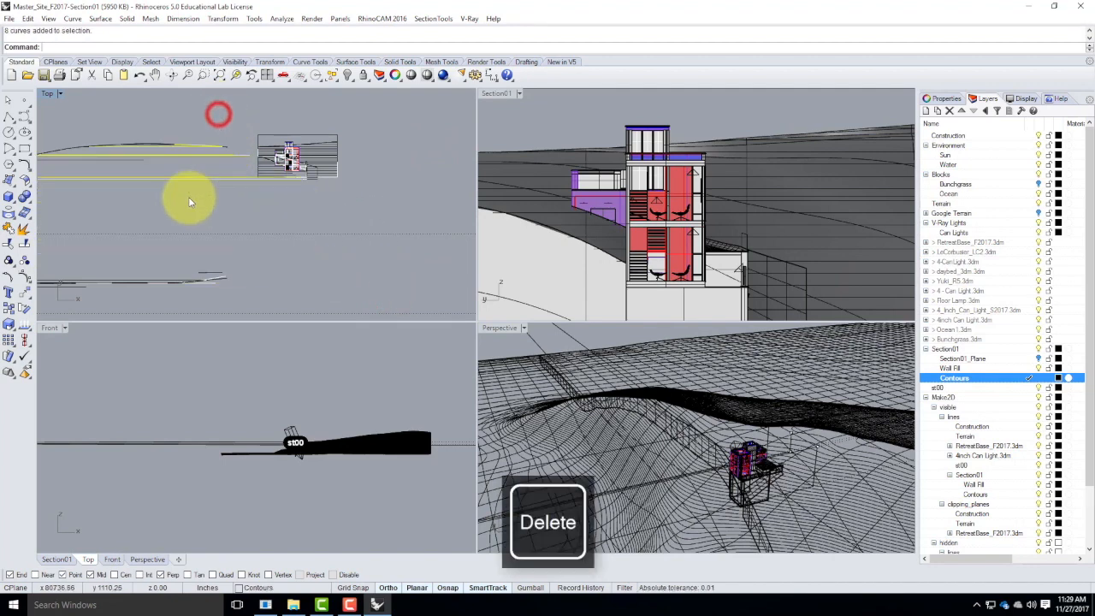
Delete the stray horizontal line just below the bottom edge of the frame in the Top viewport.
scroll(287, 179, up, 4)
scroll(315, 181, up, 6)
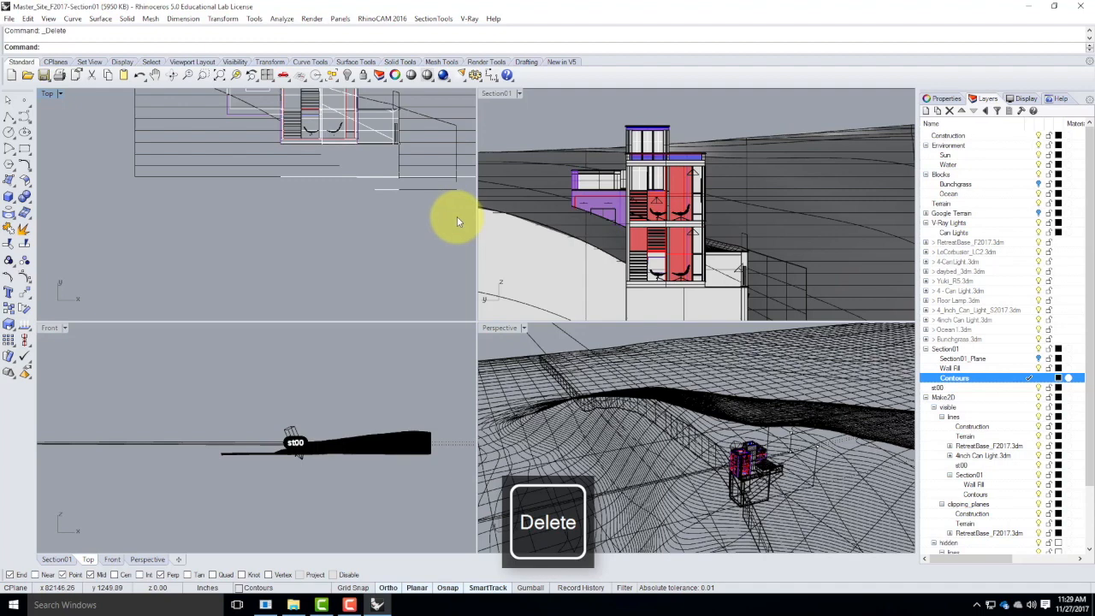
scroll(438, 210, up, 6)
scroll(201, 207, down, 4)
scroll(362, 198, up, 4)
drag(402, 194, 287, 186)
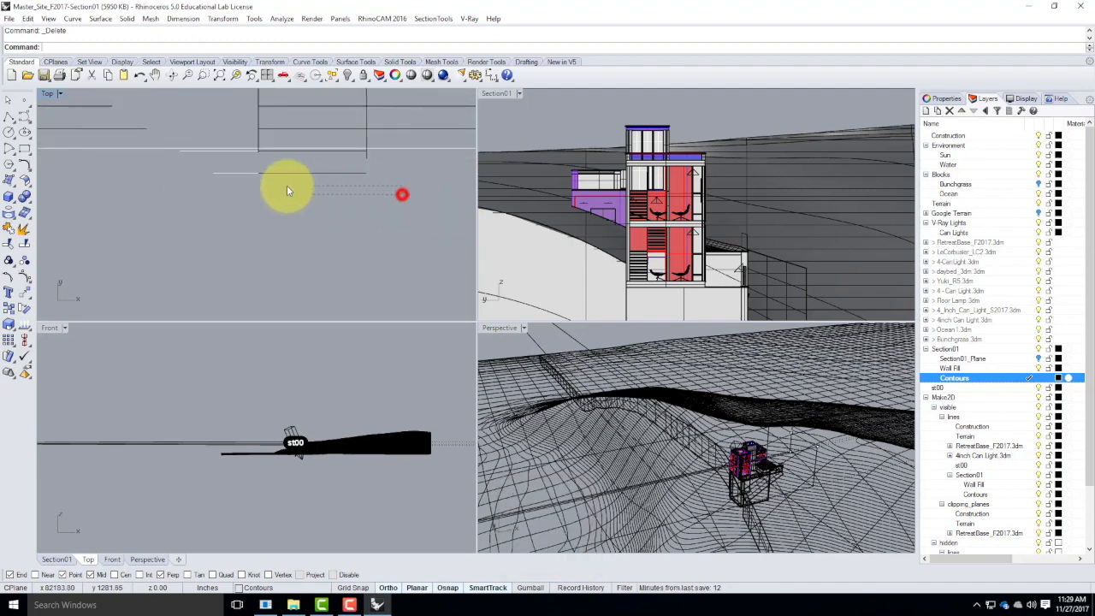
key(Delete)
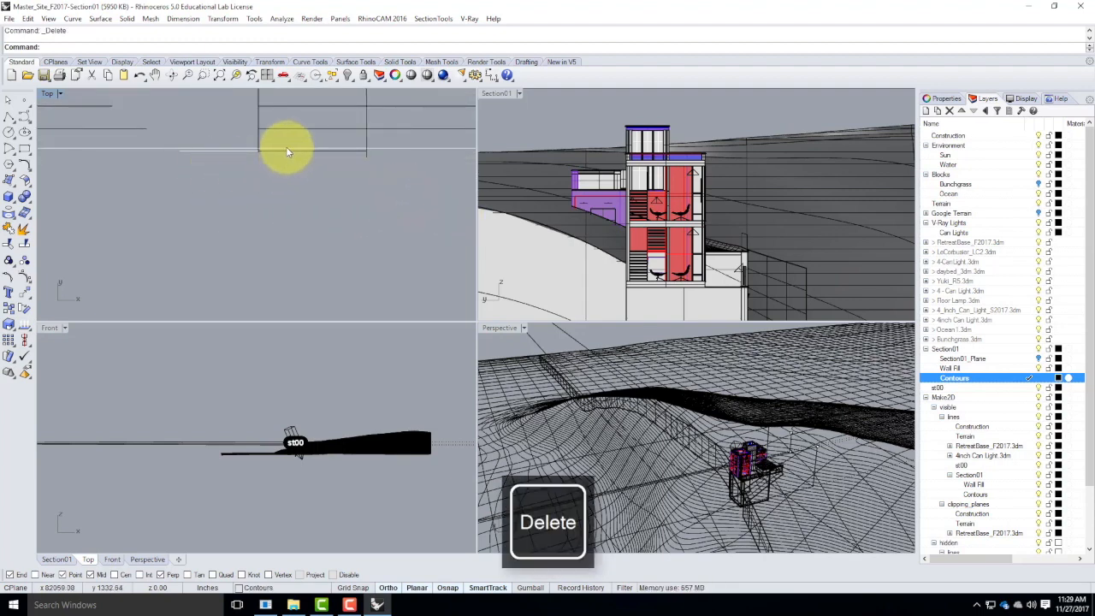
Trim the lines overhanging the frame's bottom edge, using that edge as the cutting object, and delete the leftover segment beneath it.
click(285, 147)
key(Return)
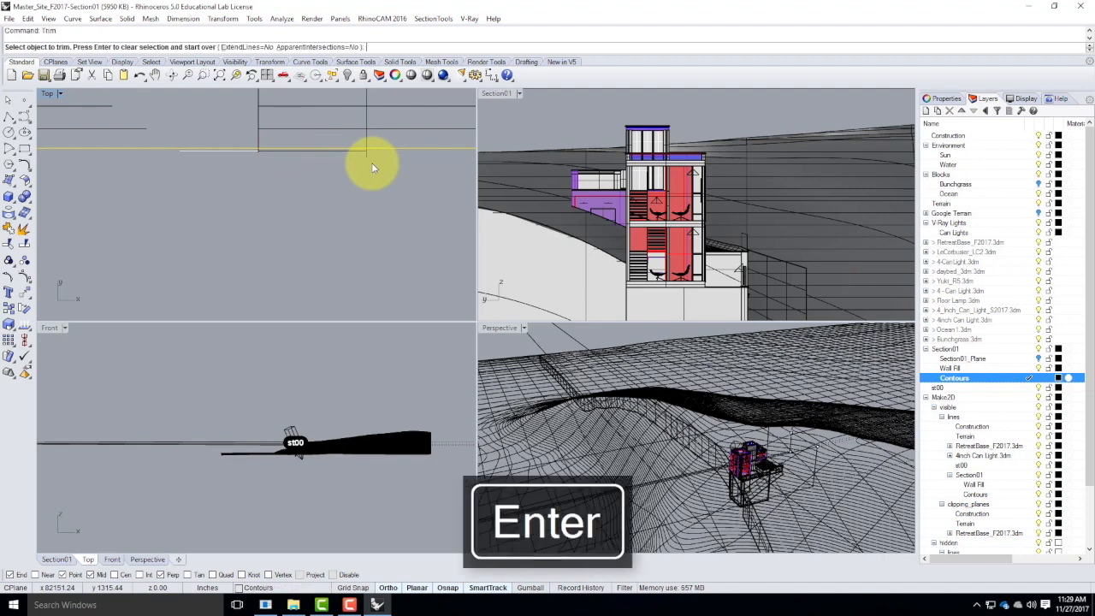
drag(409, 211, 248, 151)
key(Escape)
click(304, 172)
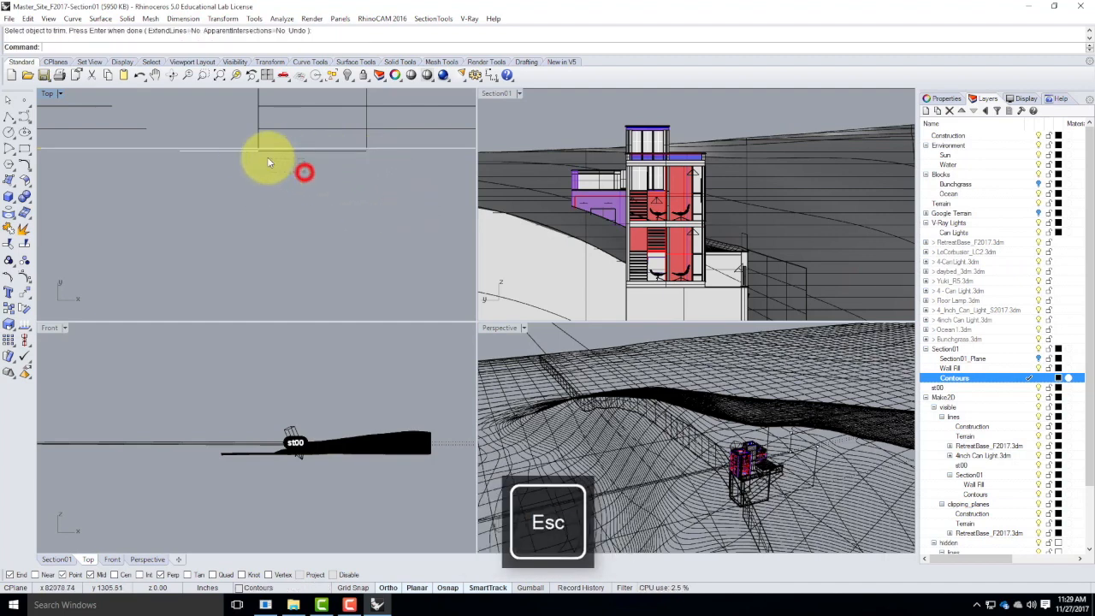
key(Delete)
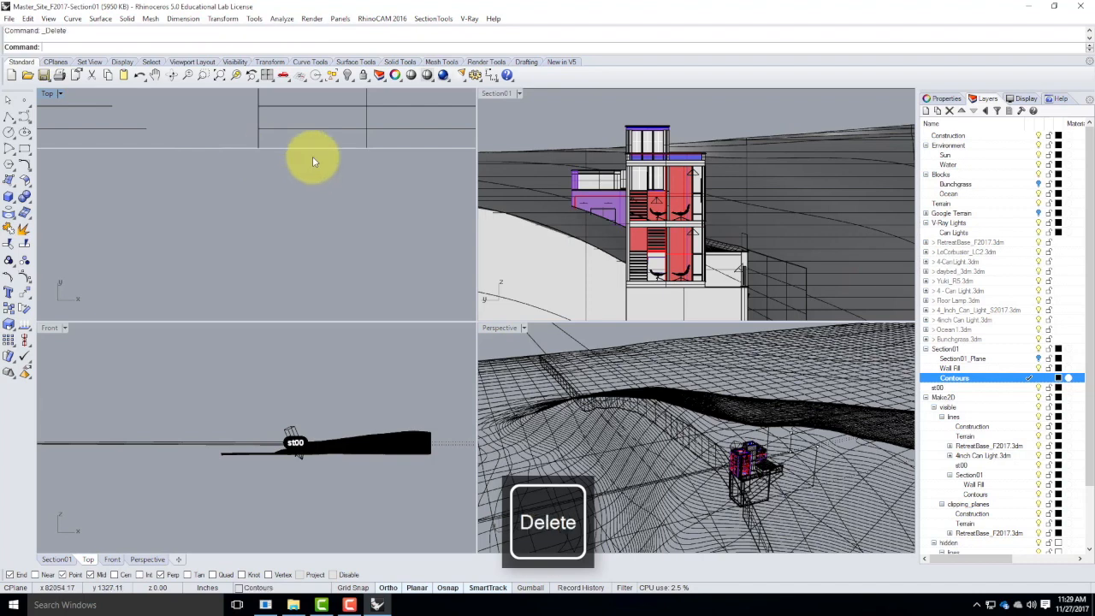
Select the whole cropped 2D section drawing and move it from the frame's lower-left corner to 0,0,0.
scroll(316, 213, down, 4)
drag(225, 133, 398, 243)
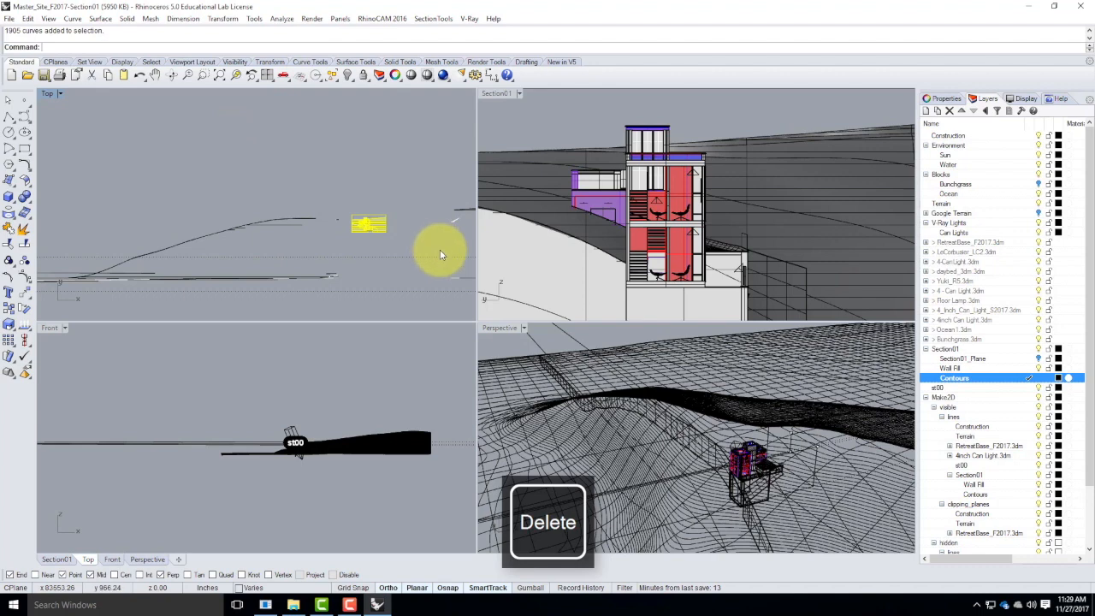
scroll(322, 243, up, 5)
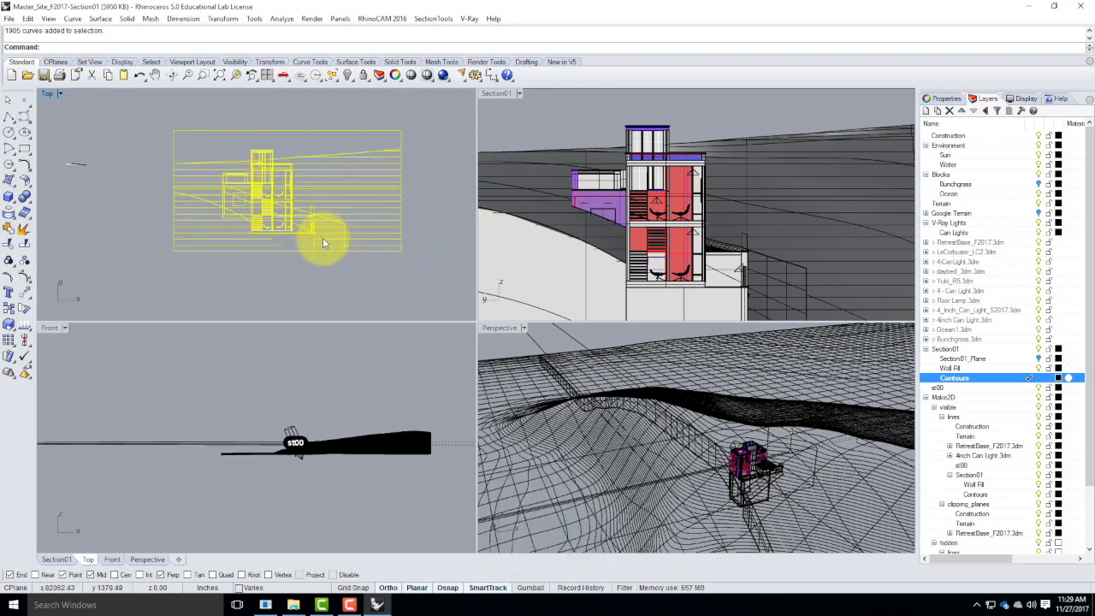
text(m)
key(Return)
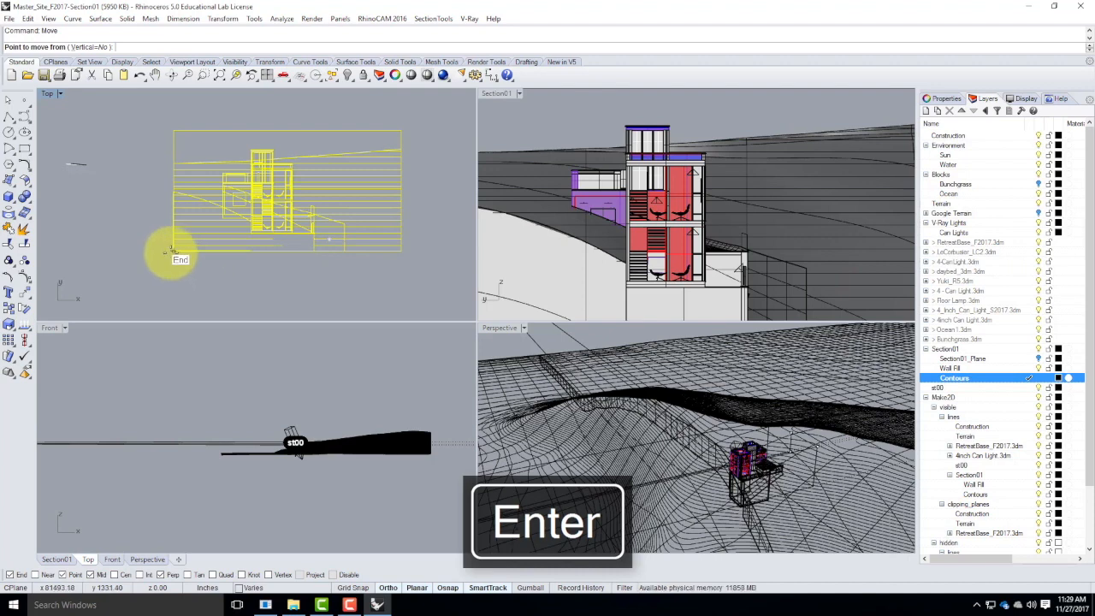
click(169, 251)
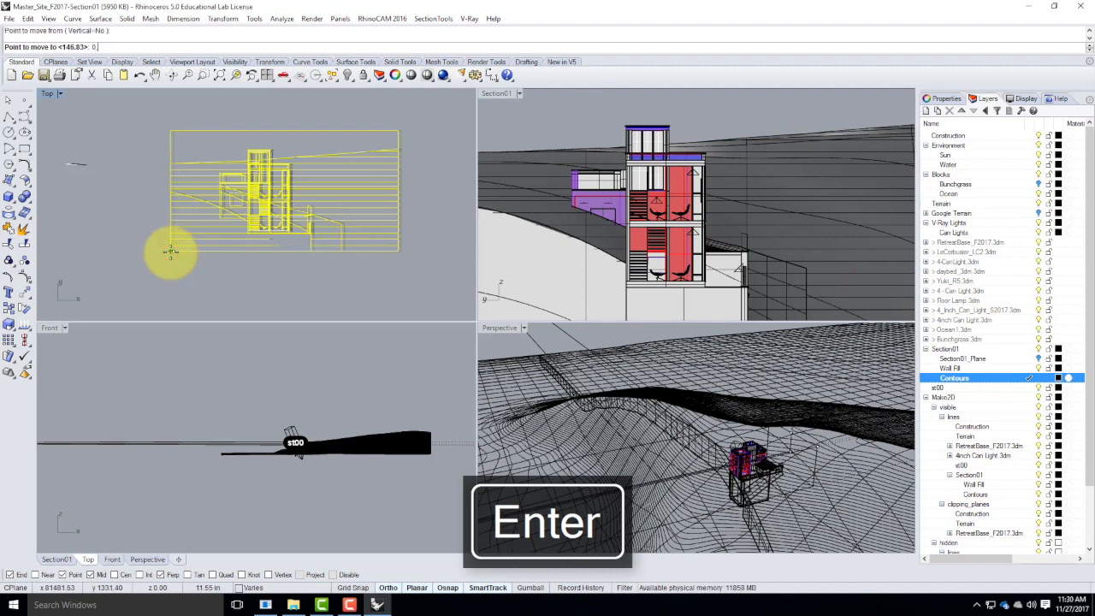
text(0,0,0)
key(Return)
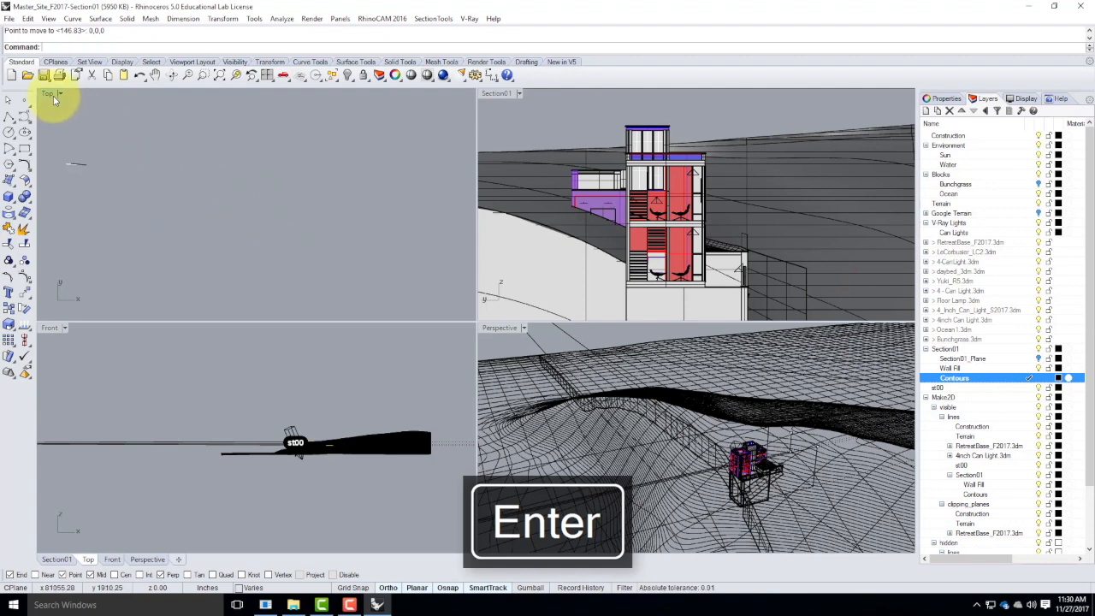
Set up an export of the selected drawing as Adobe Illustrator (*.ai), preserving model scale at 48 inches = 1 inch in RGB.
text(z)
key(Return)
text(s)
key(Return)
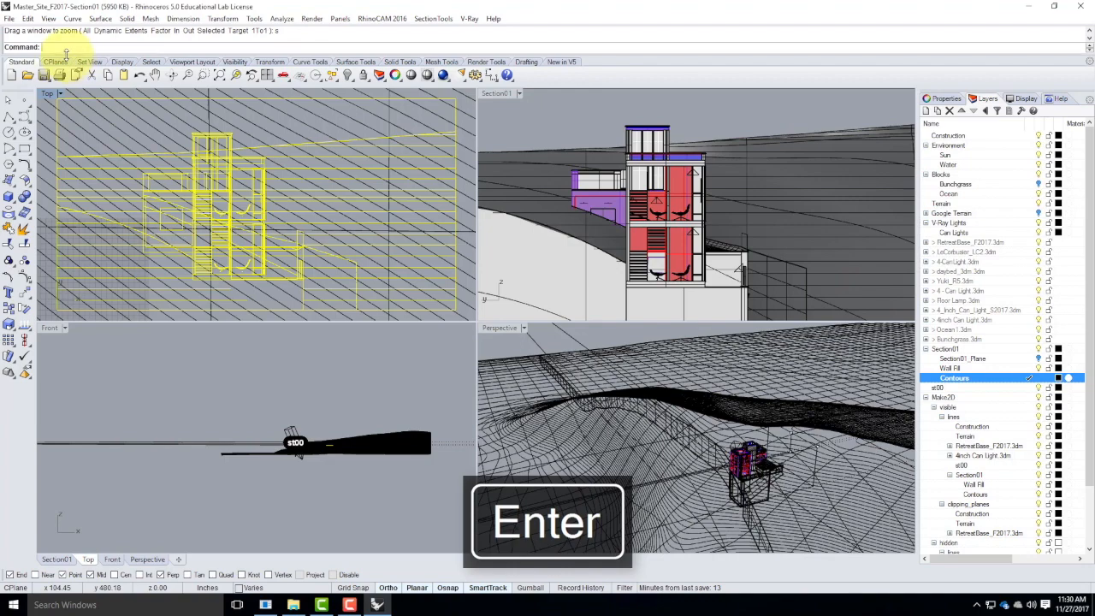
click(13, 18)
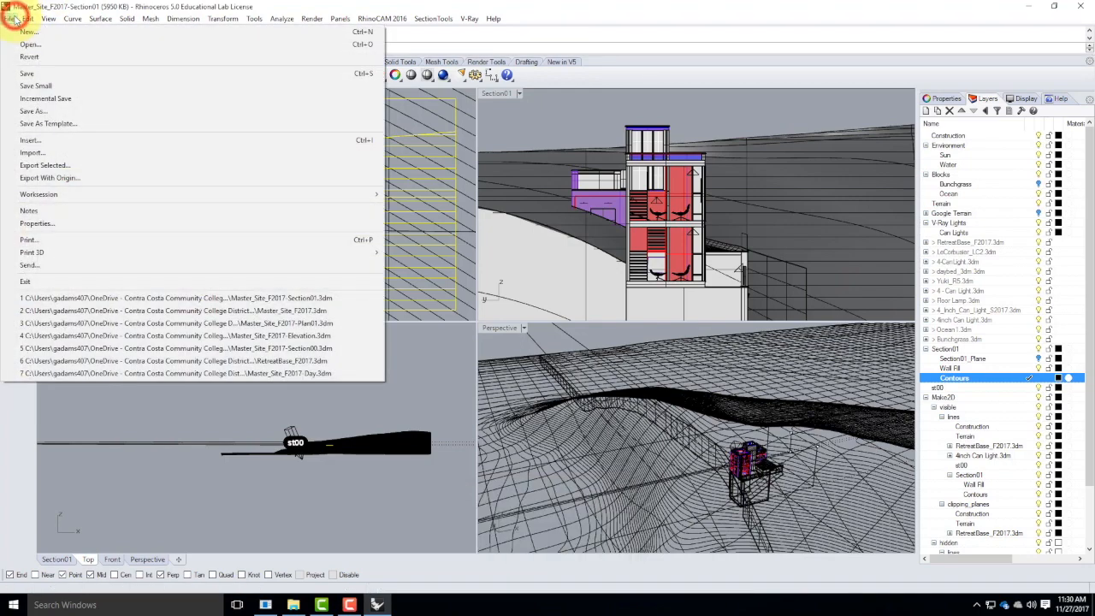
click(44, 166)
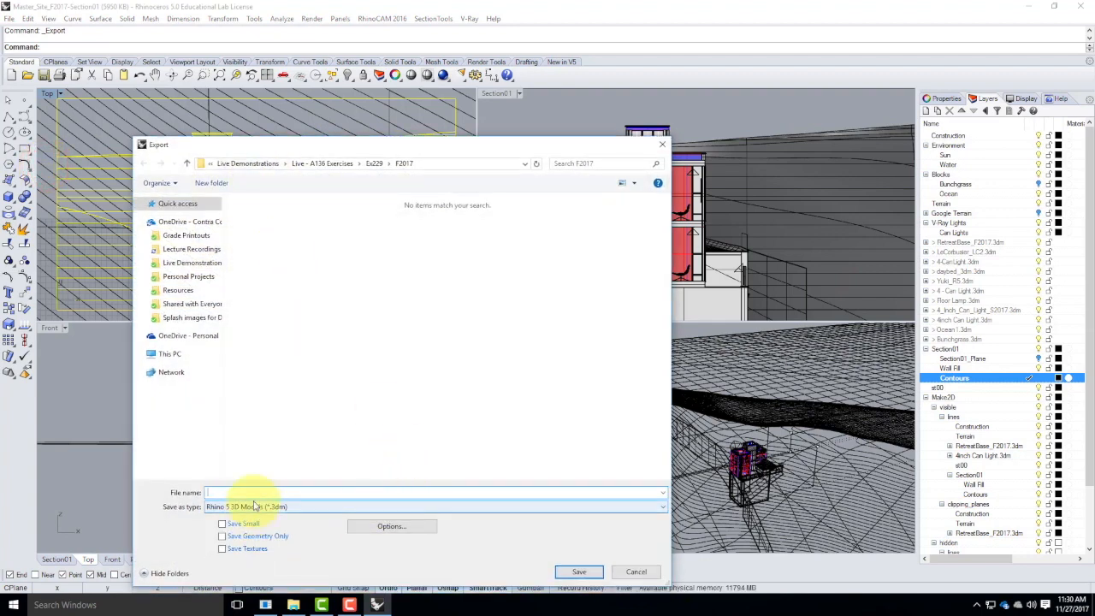
click(254, 505)
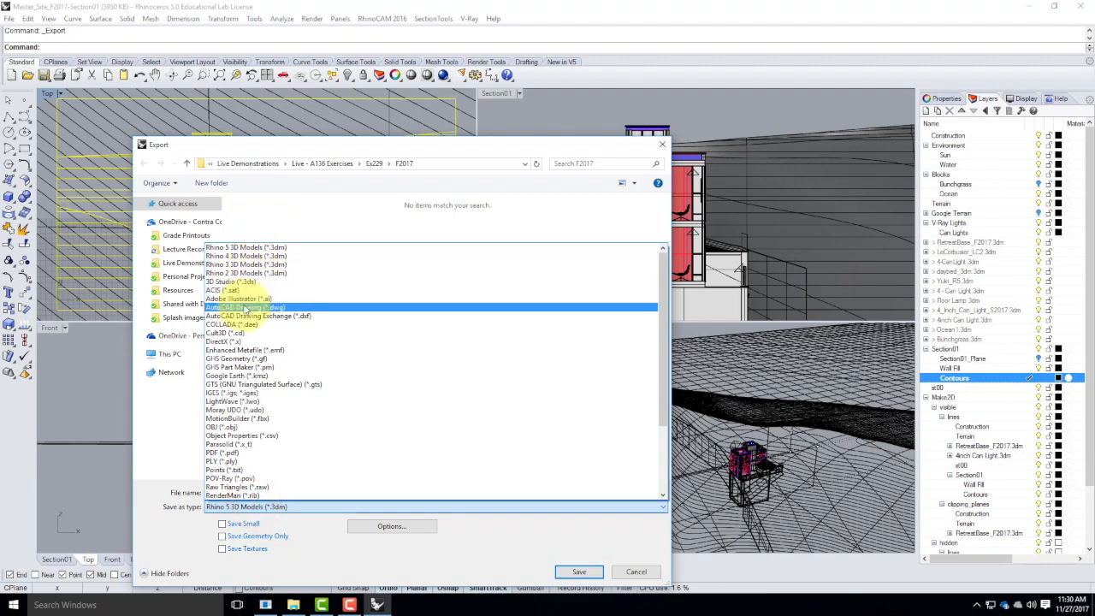
click(244, 299)
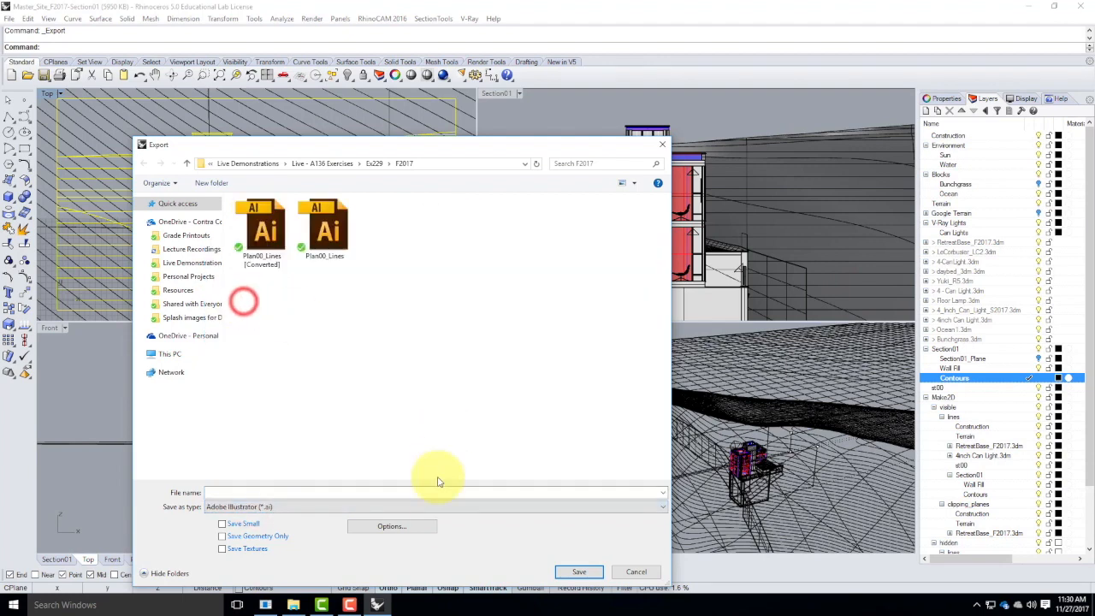
click(426, 527)
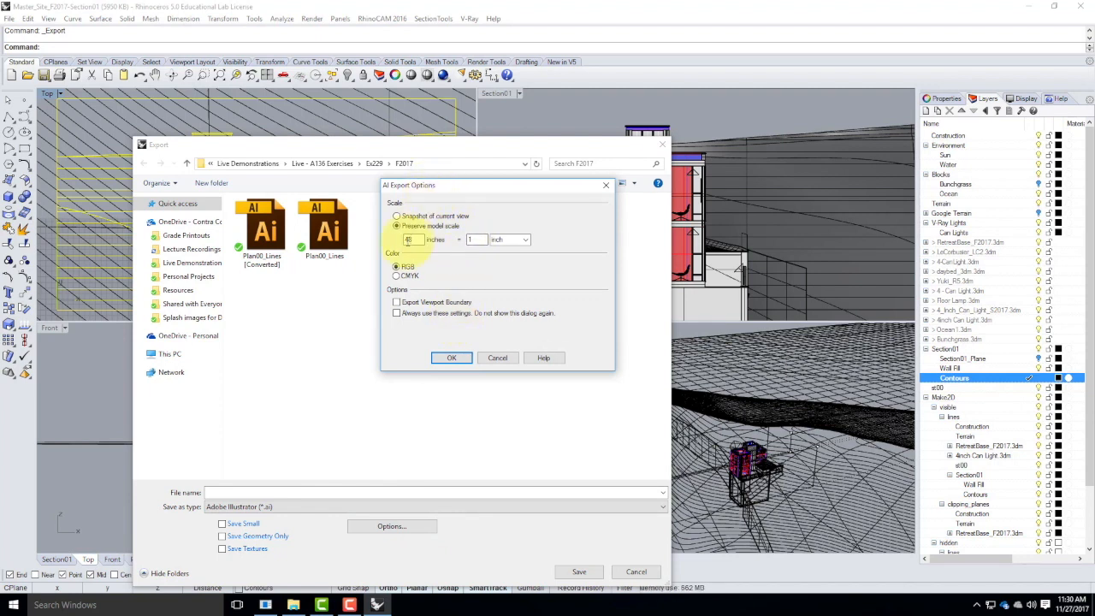
click(481, 241)
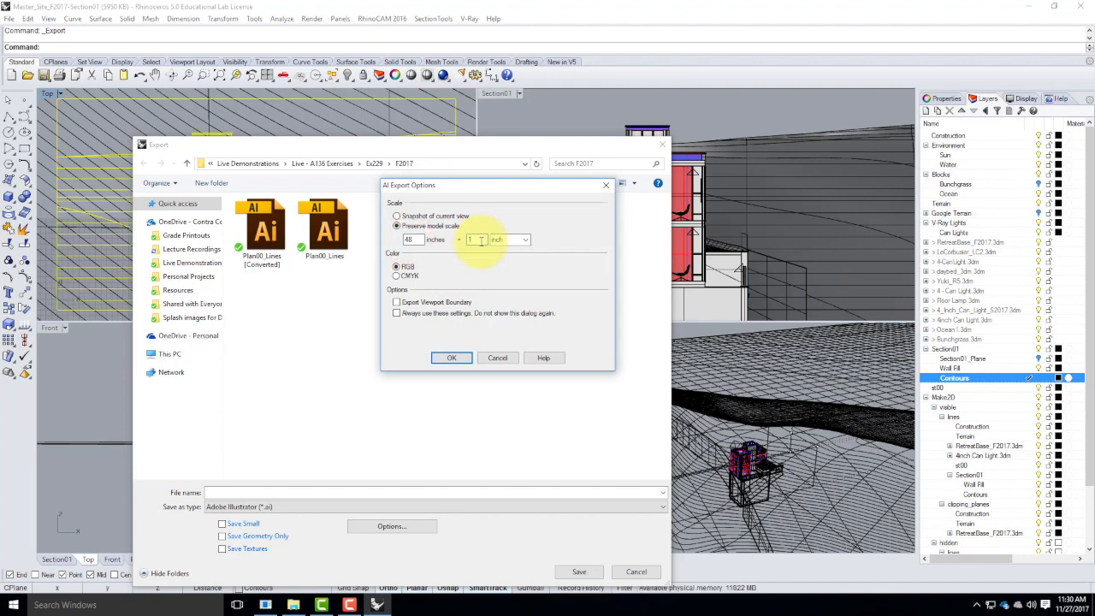
click(452, 357)
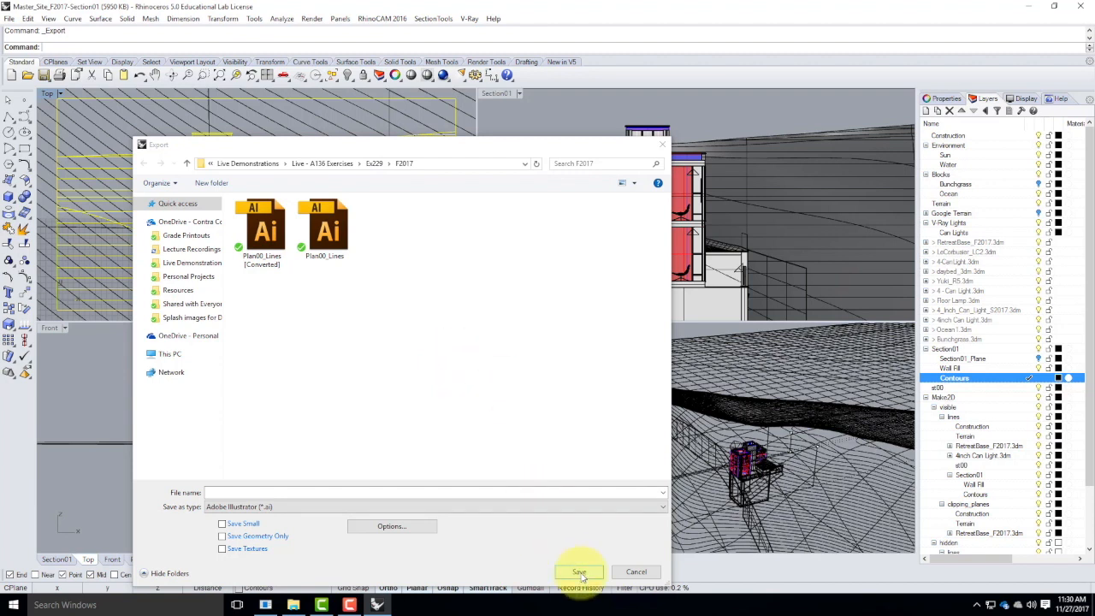
Name the export file Section01 and choose the Ex230 folder under Live - A136 Exercises as its location.
click(221, 491)
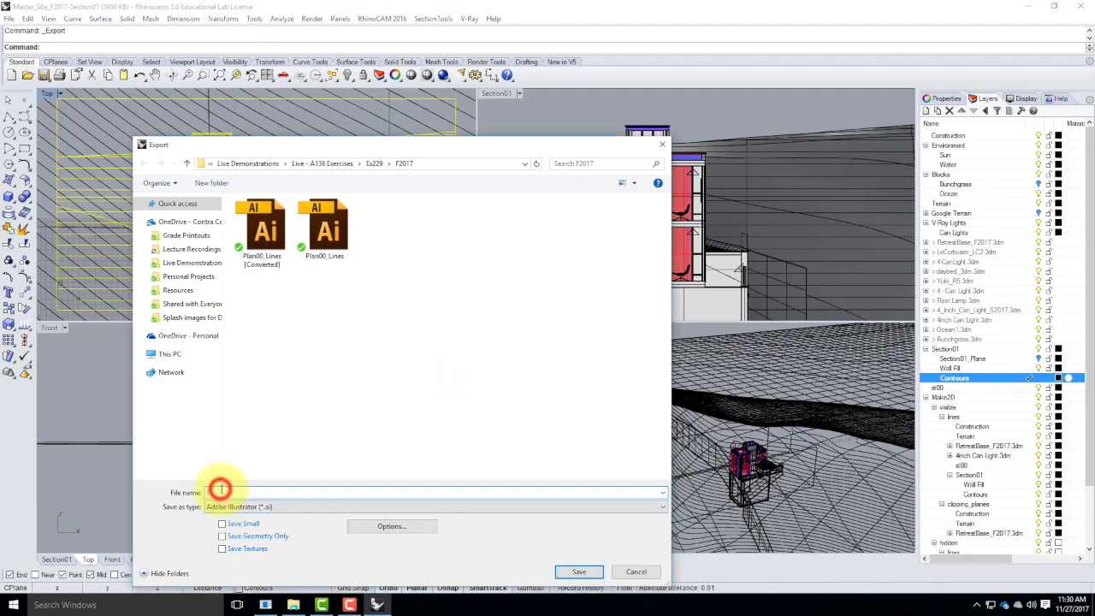
key(BackSpace)
key(BackSpace)
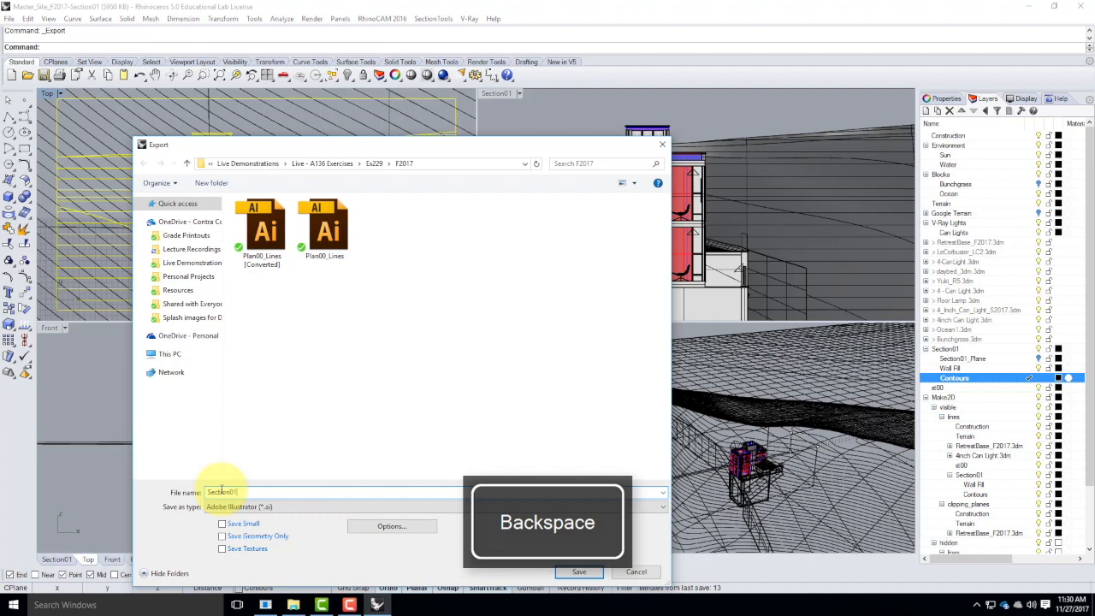
click(263, 165)
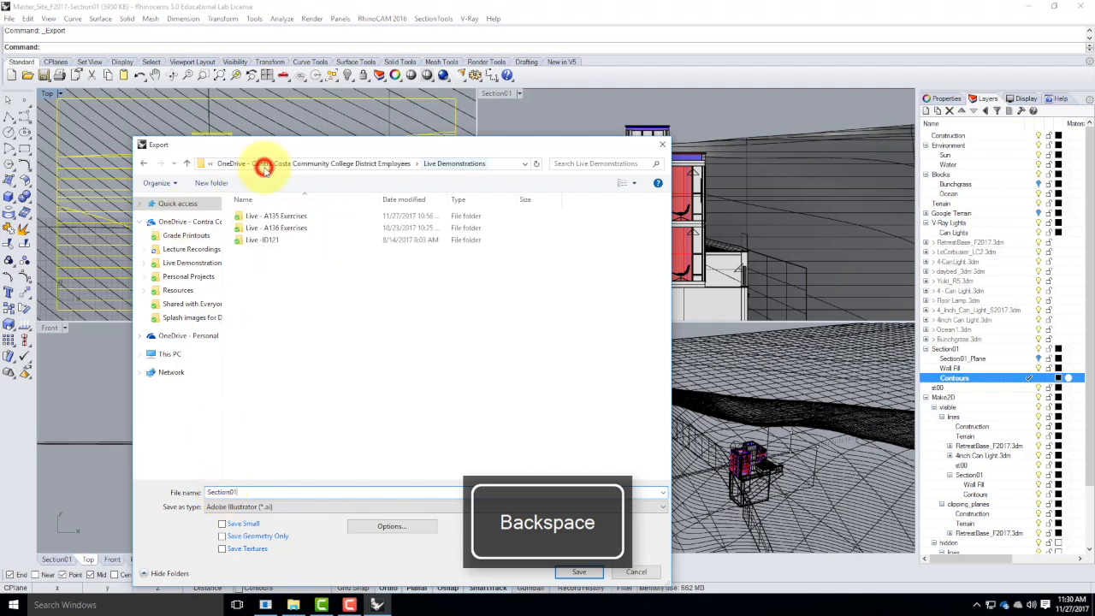
double_click(267, 228)
scroll(330, 342, down, 10)
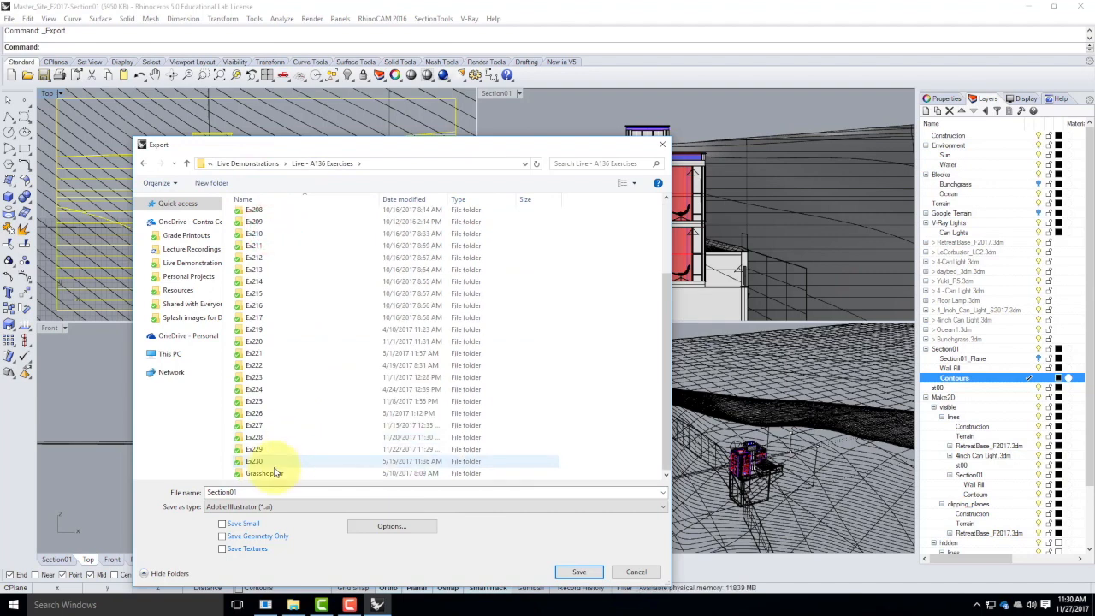
double_click(257, 461)
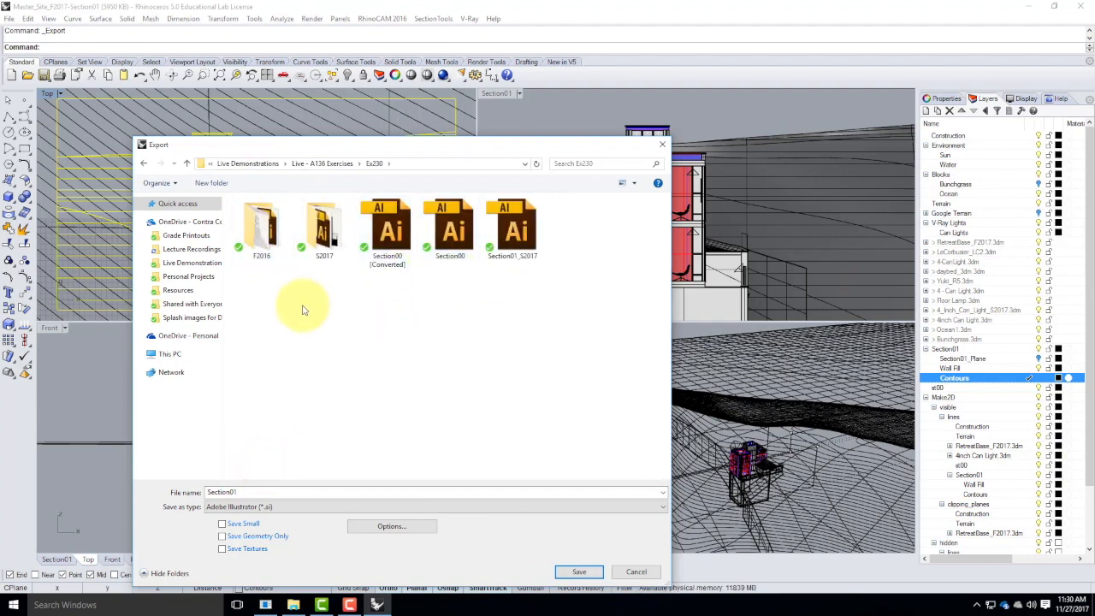
Create a folder named F2017 inside Ex230 and save the Section01 export there with the existing scale options.
click(214, 184)
text(F2017)
key(Return)
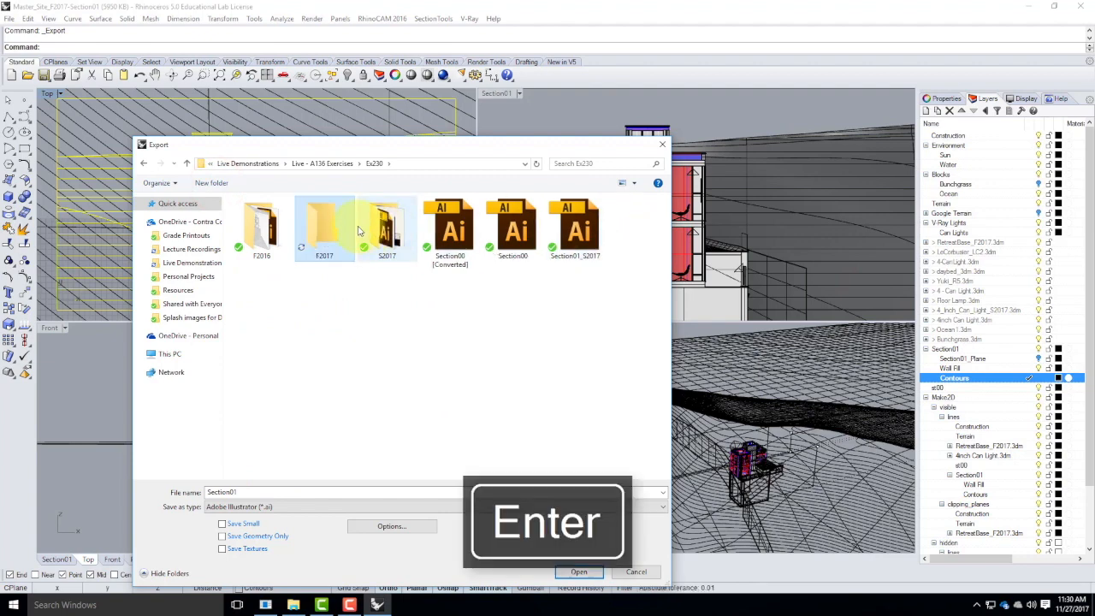
double_click(339, 225)
double_click(256, 492)
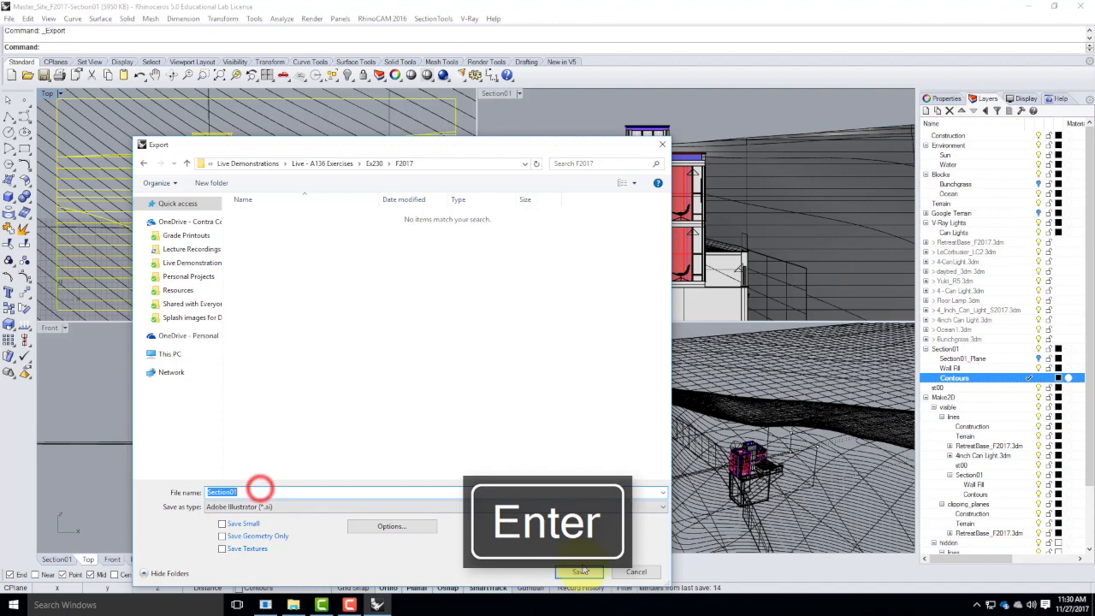
click(582, 571)
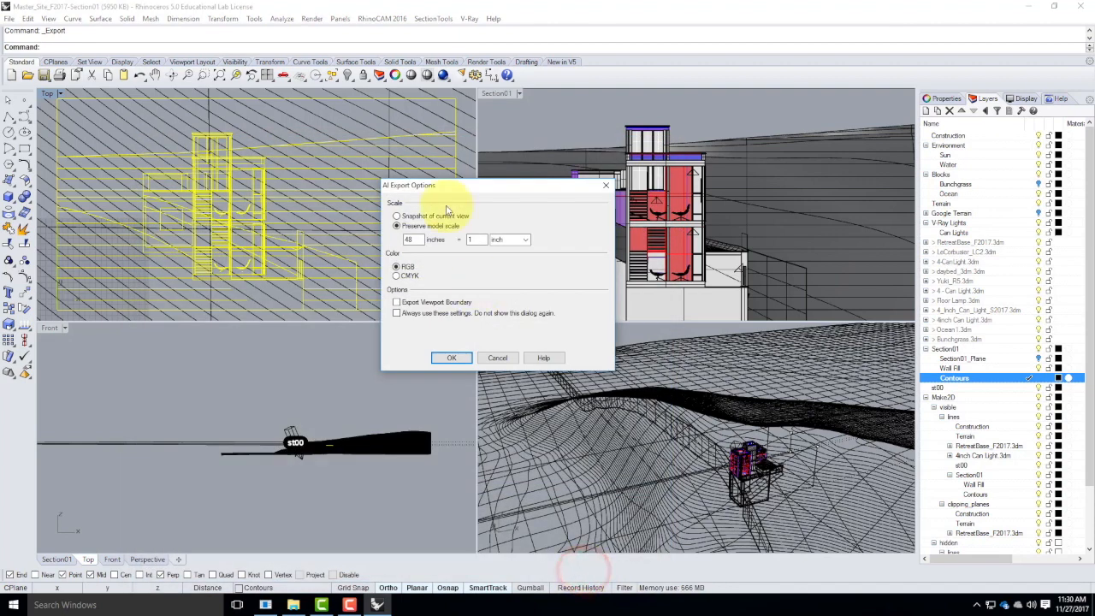
click(452, 358)
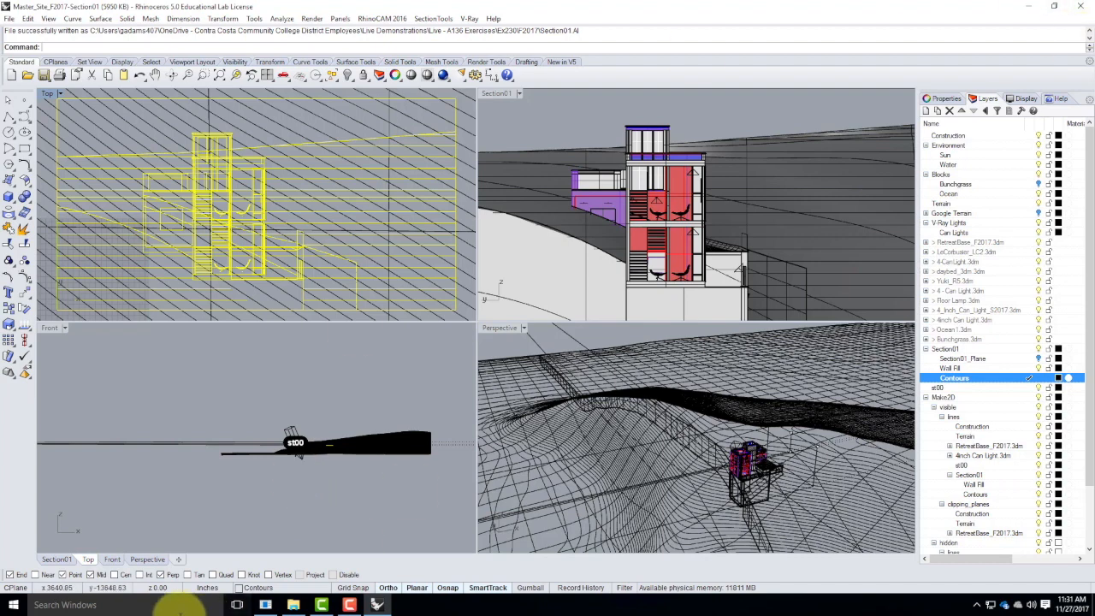
Launch Adobe Illustrator CS6 from a Windows search for "illustrator".
click(112, 601)
text(illustrator)
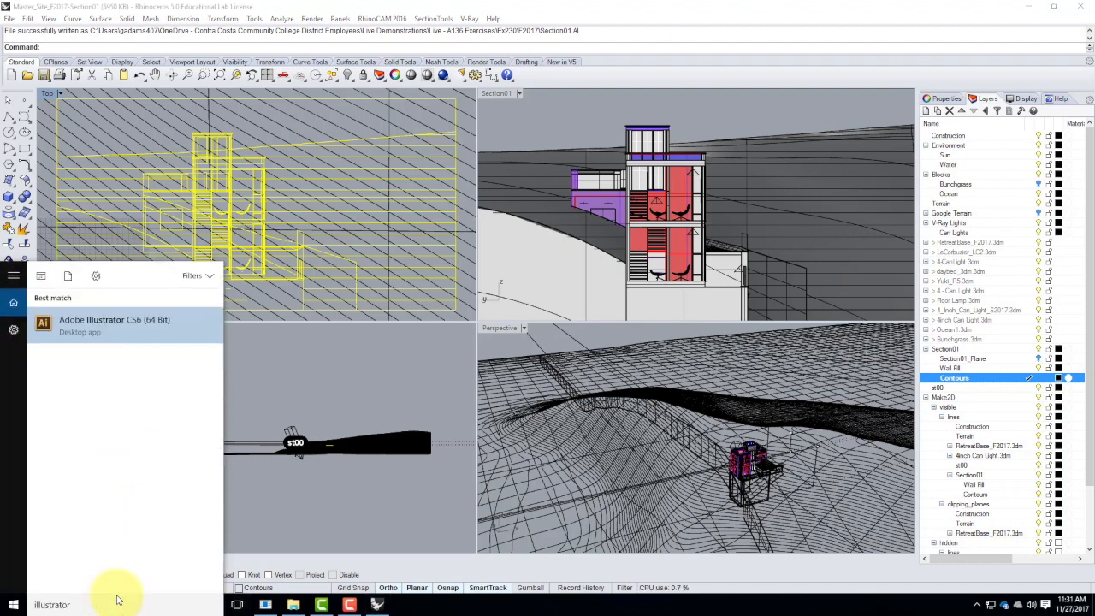
key(Return)
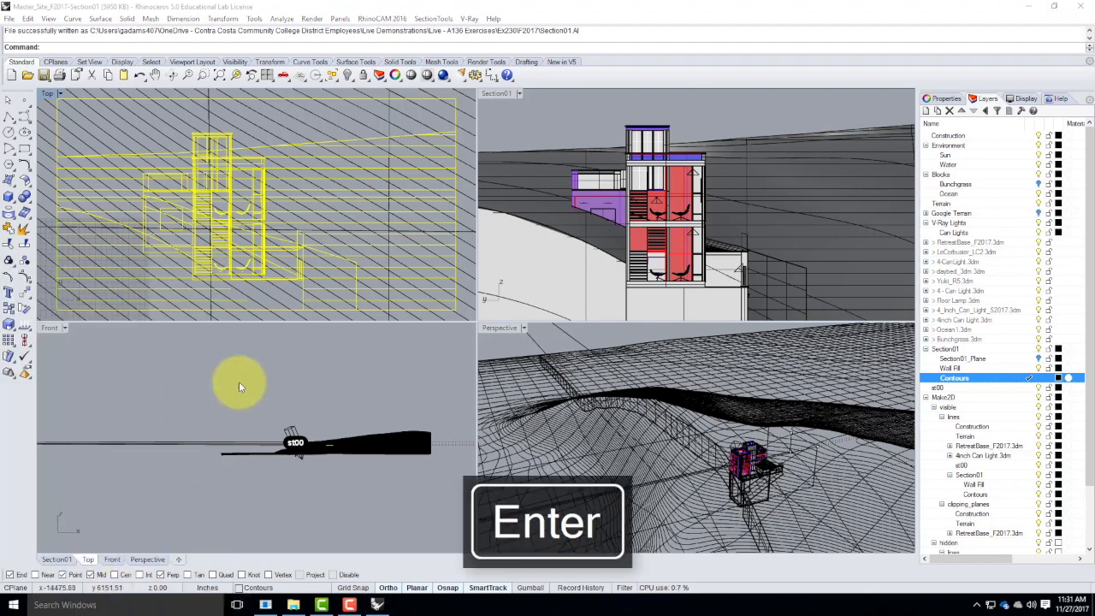
click(529, 345)
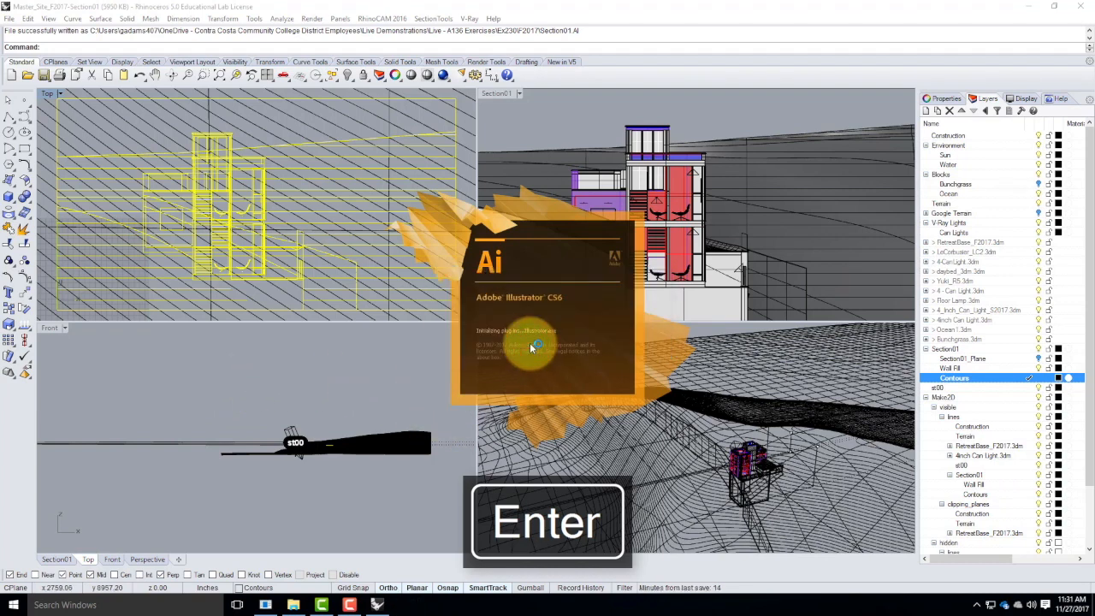
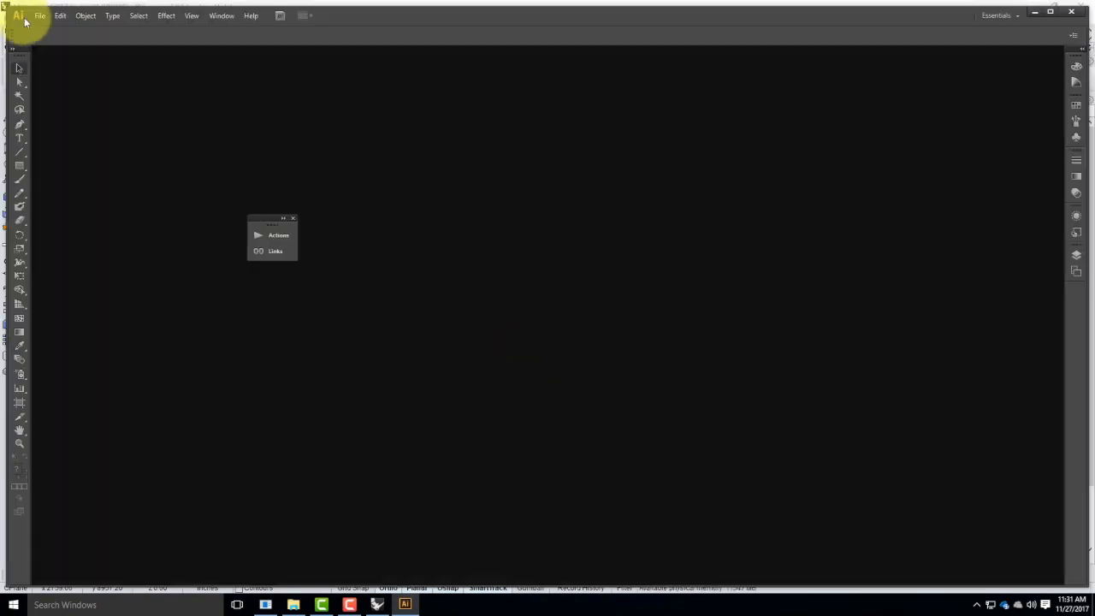
Start opening a file and browse to the Live - A136 Exercises folder within Live Demonstrations on the college OneDrive.
click(38, 17)
click(61, 53)
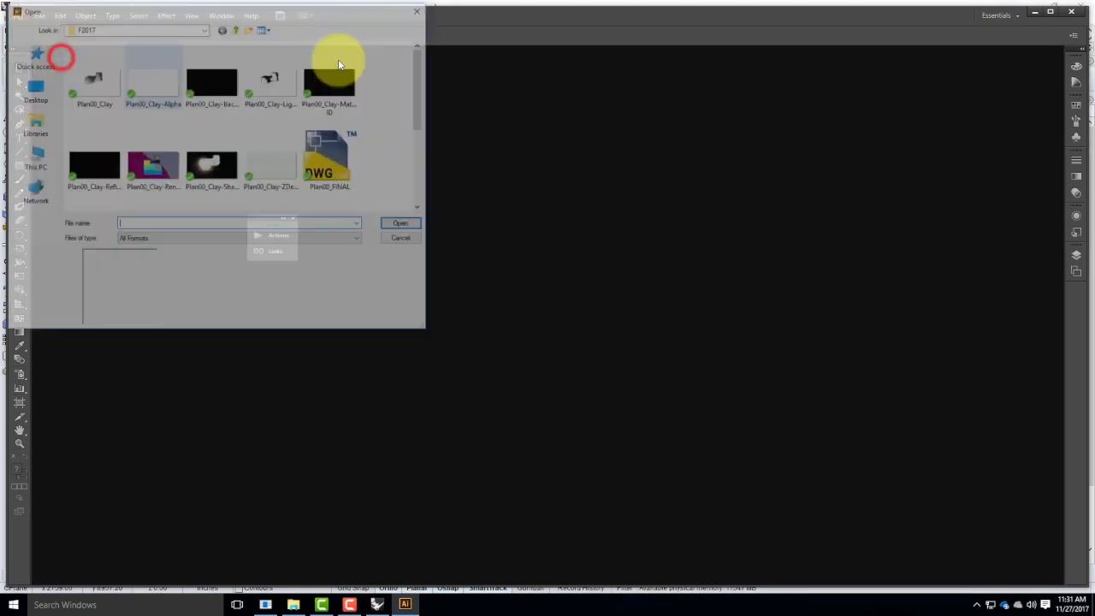
click(157, 28)
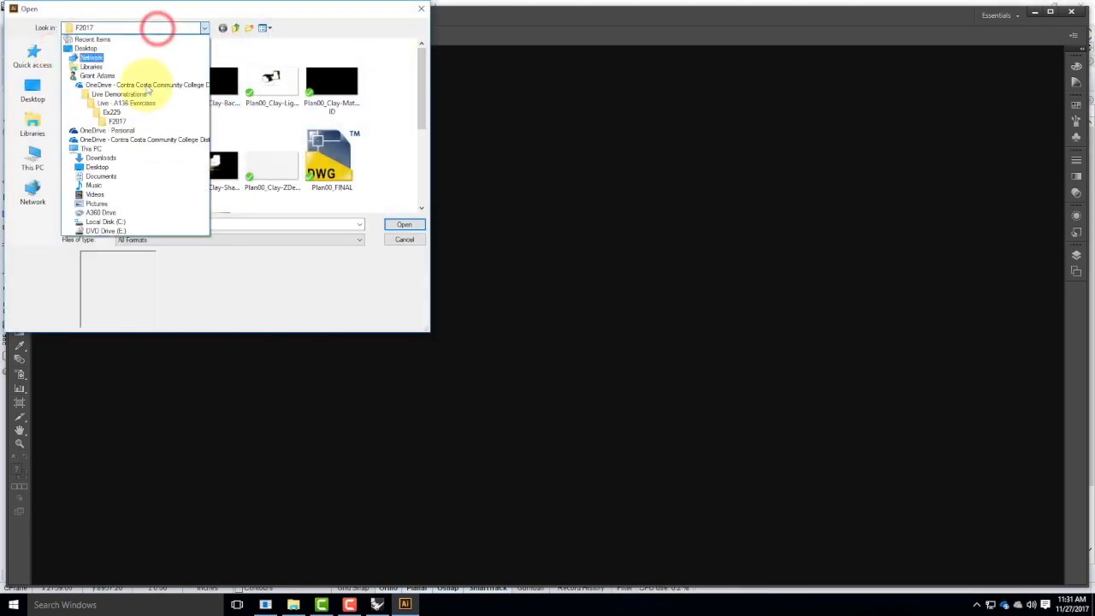
click(126, 139)
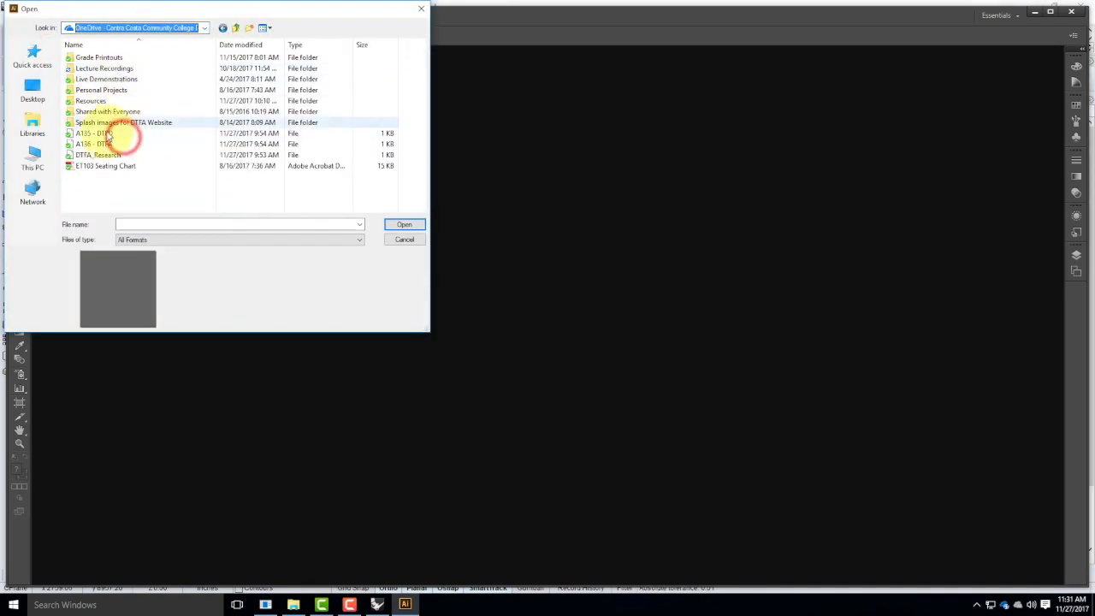
double_click(96, 68)
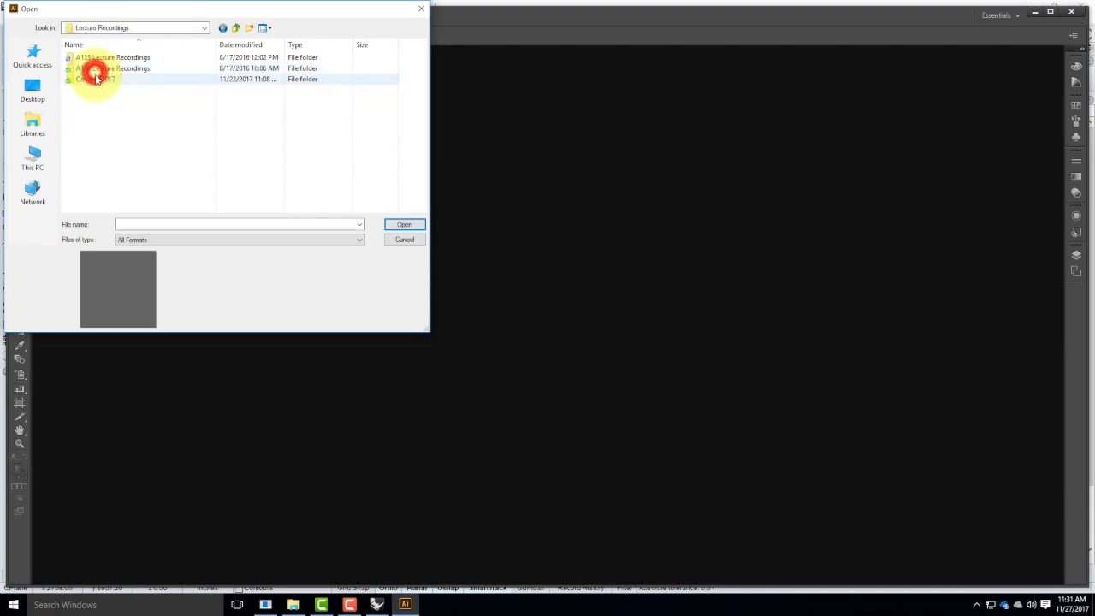
click(235, 29)
double_click(137, 75)
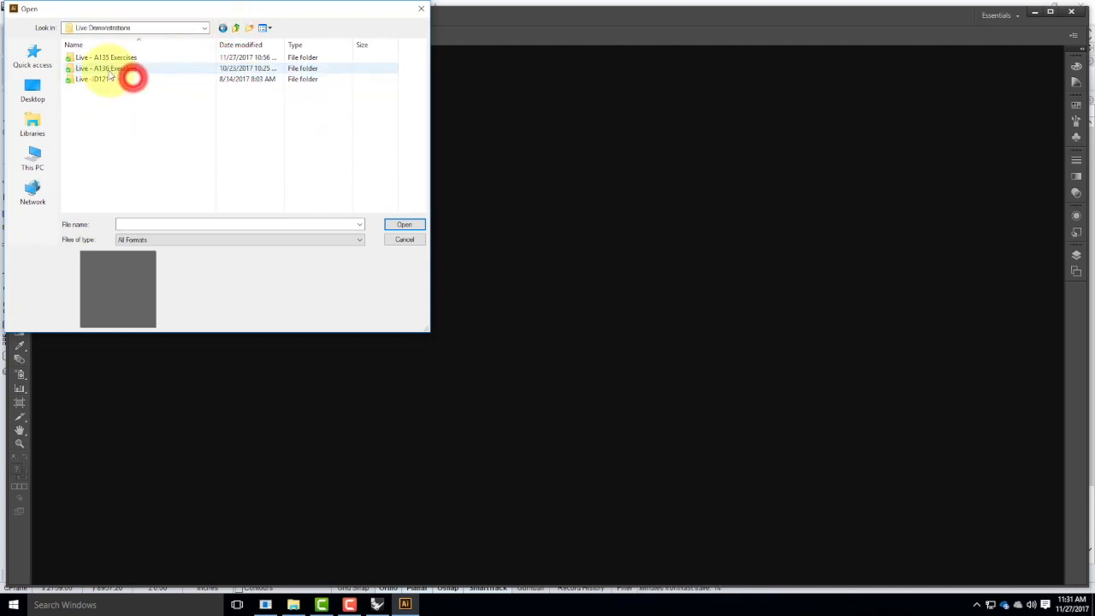
double_click(103, 69)
Open the Section01 file from the F2017 folder inside Ex230.
scroll(128, 184, down, 10)
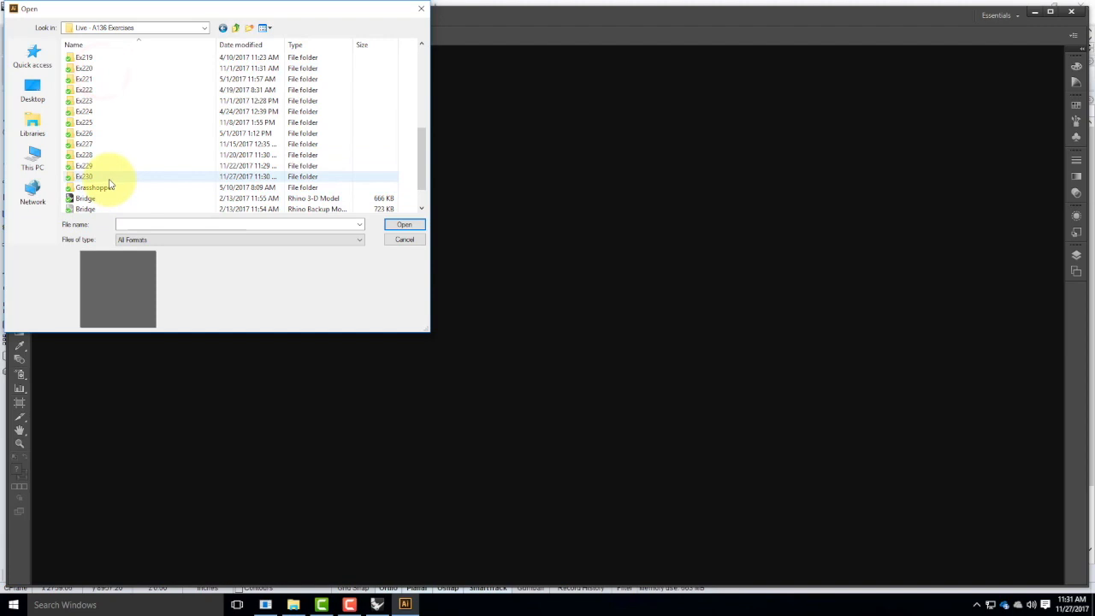
double_click(96, 176)
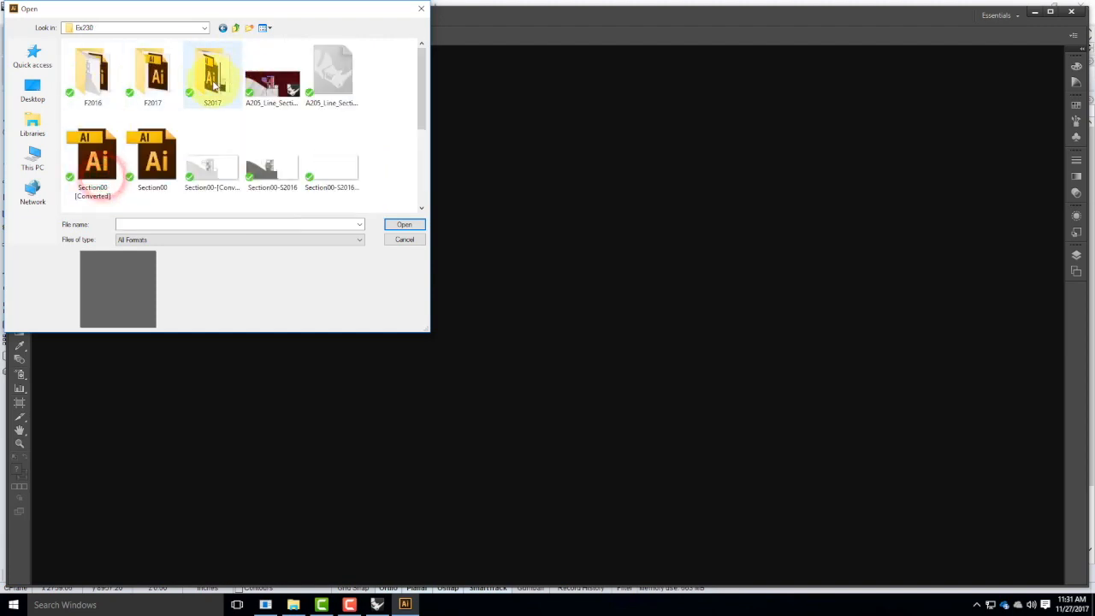
double_click(147, 75)
click(92, 57)
click(402, 225)
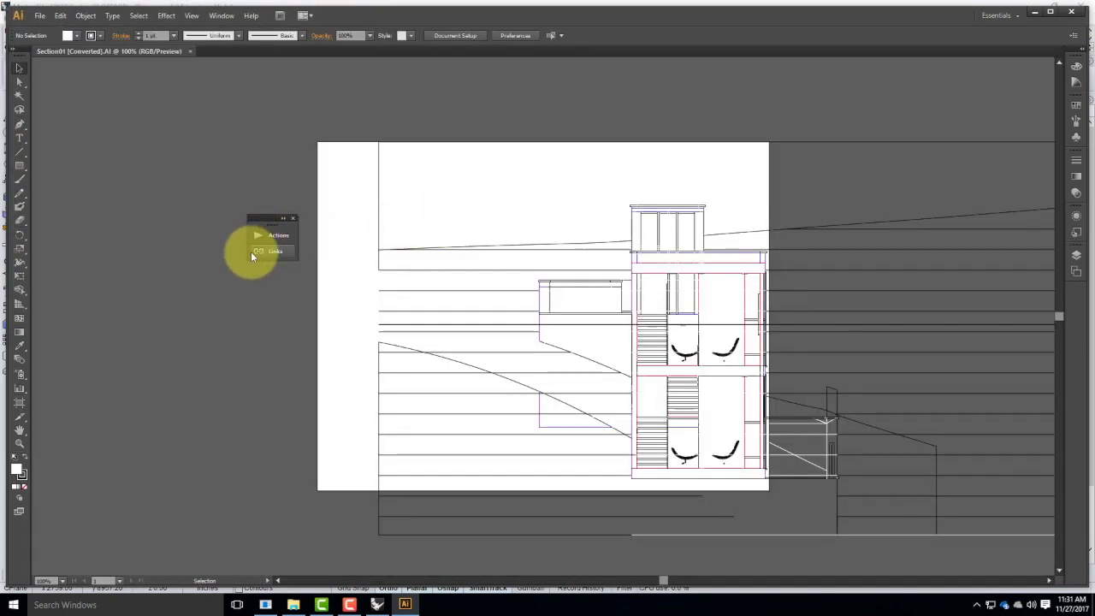
Resize the artboard to about 1303 x 690 px so its edges match the section drawing's outer boundary.
key(ctrl+minus)
key(ctrl+minus)
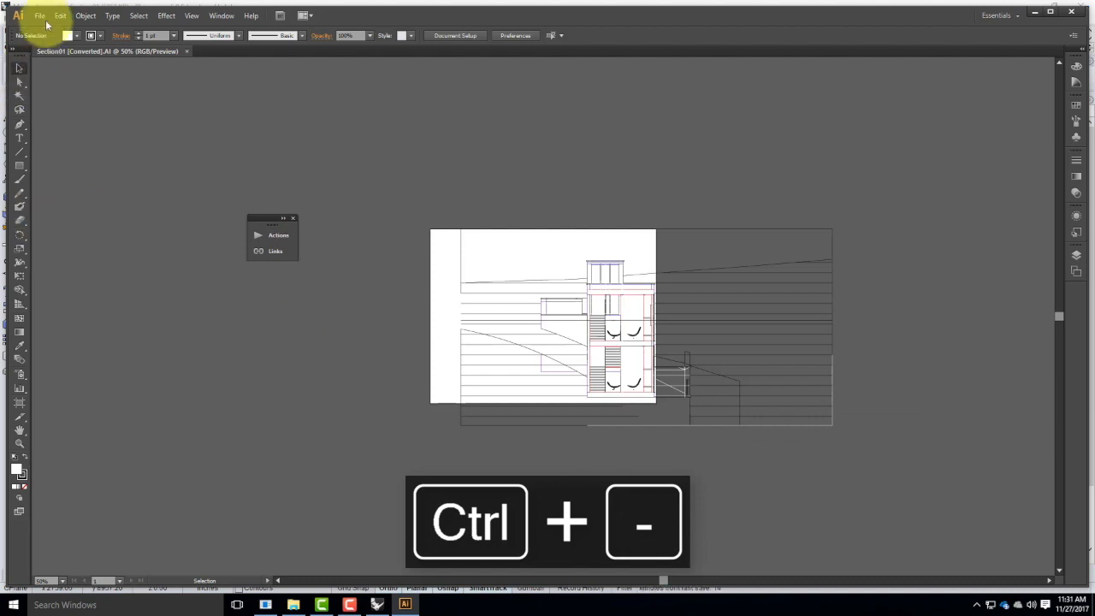
click(19, 405)
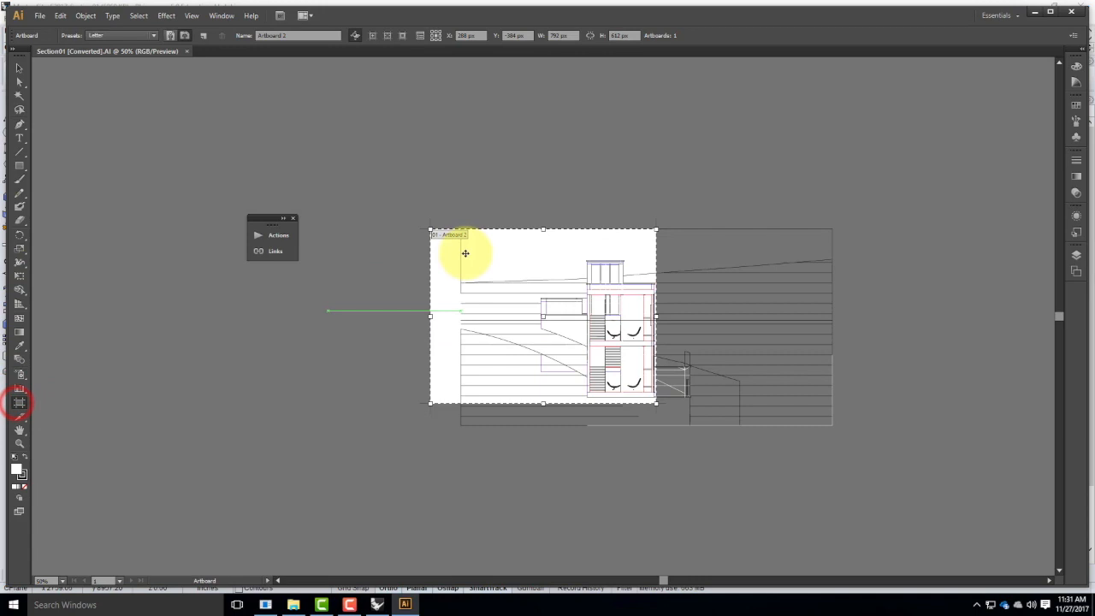
drag(431, 317, 460, 316)
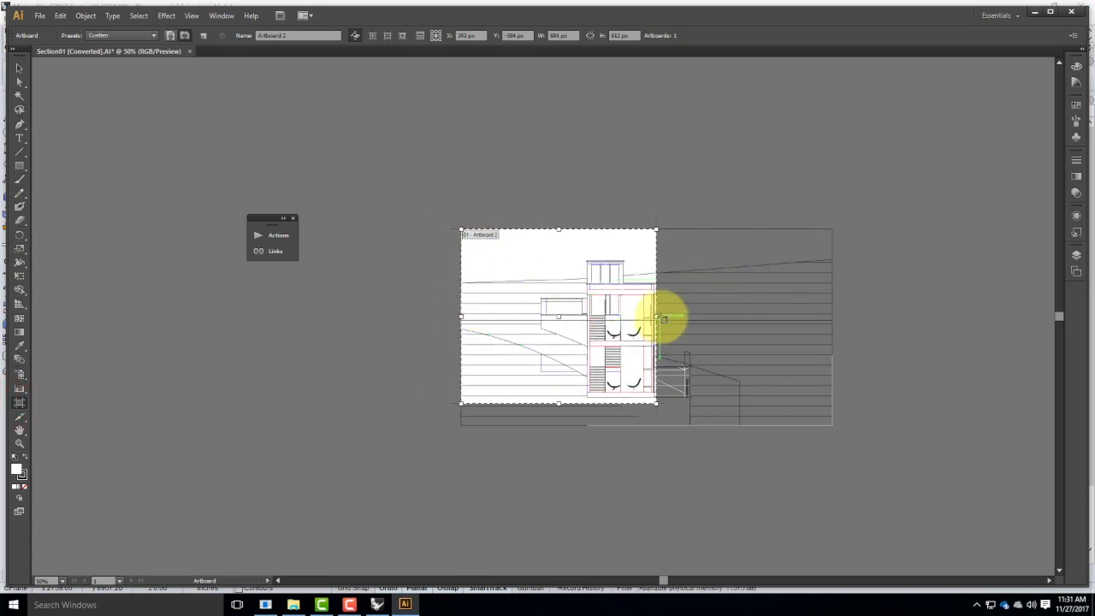
drag(656, 316, 832, 317)
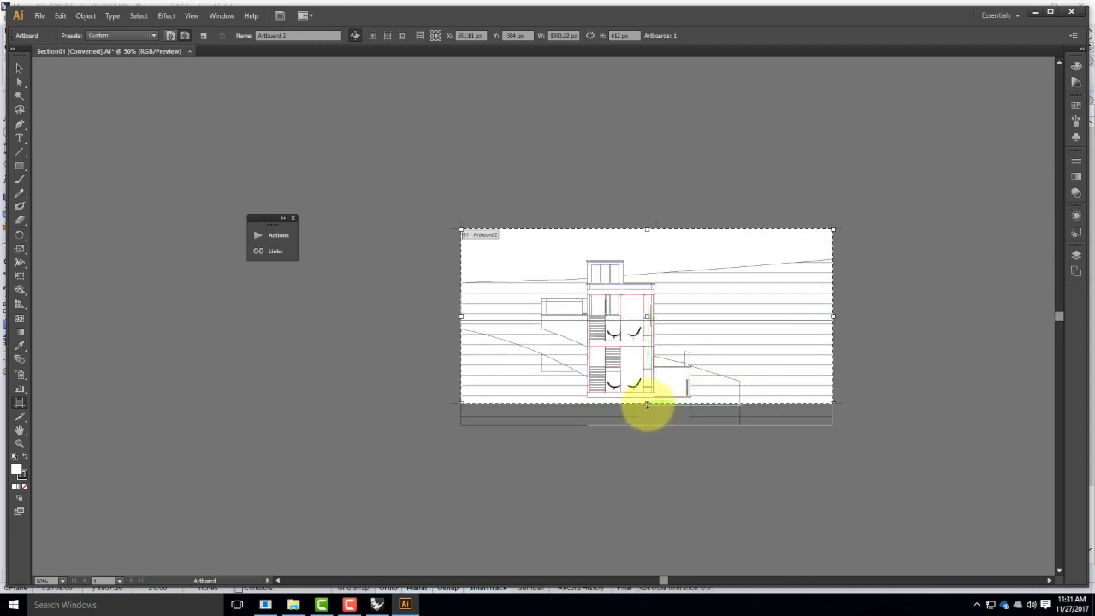
drag(647, 403, 643, 425)
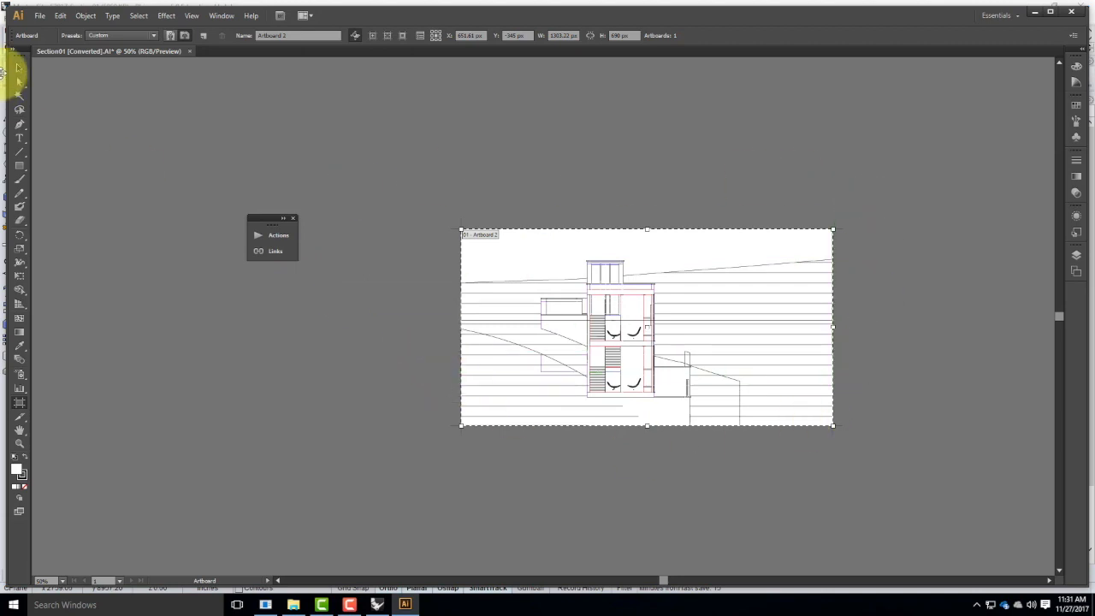
click(20, 71)
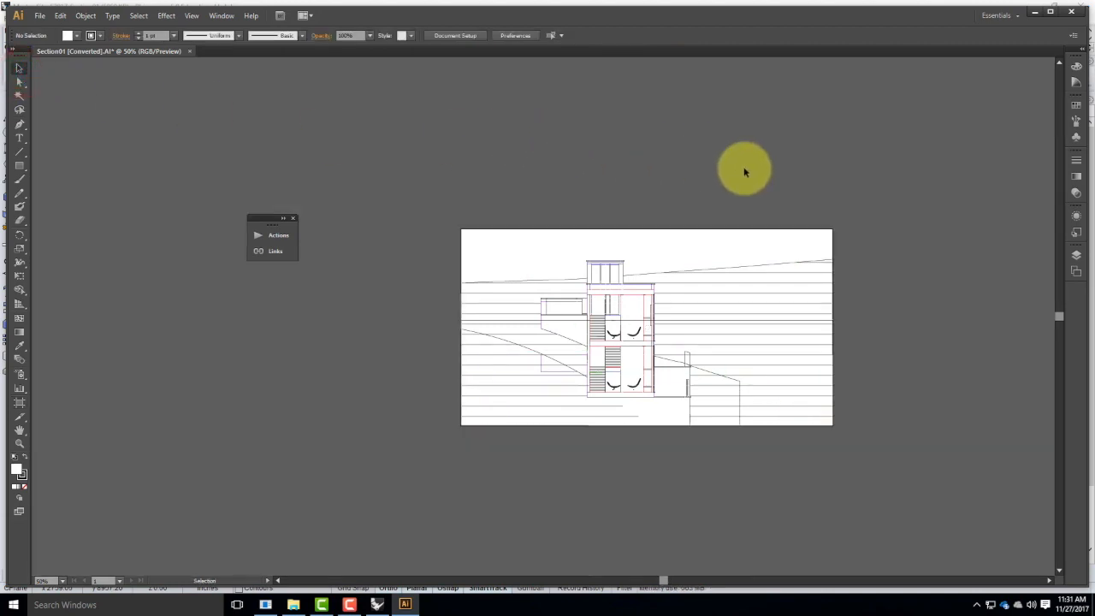
key(ctrl+0)
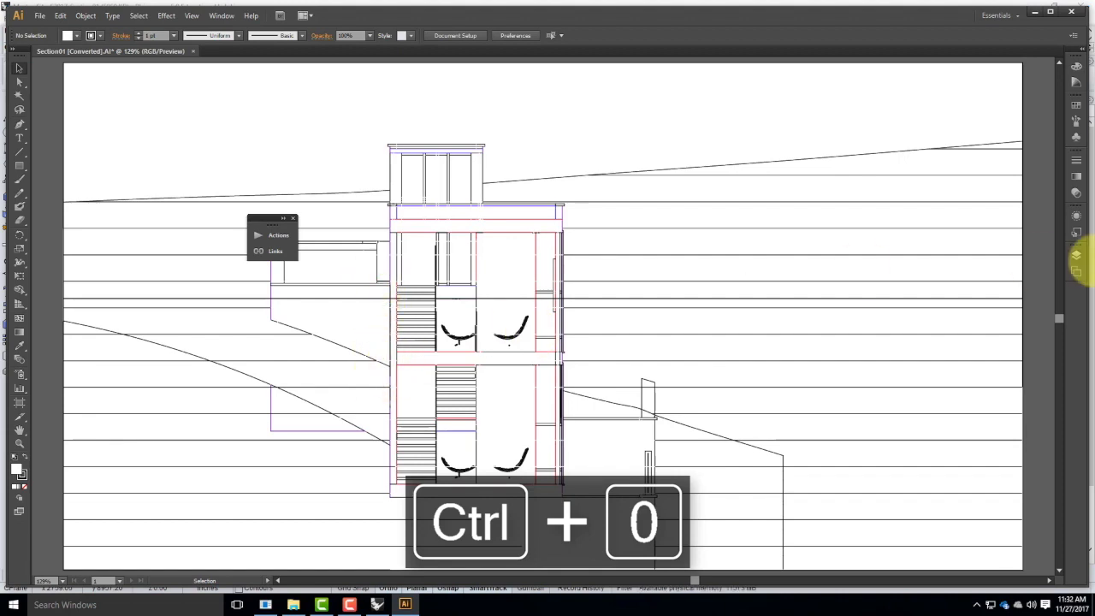
Create a new layer above the imported Make2D layers and name it Visible.
click(1076, 255)
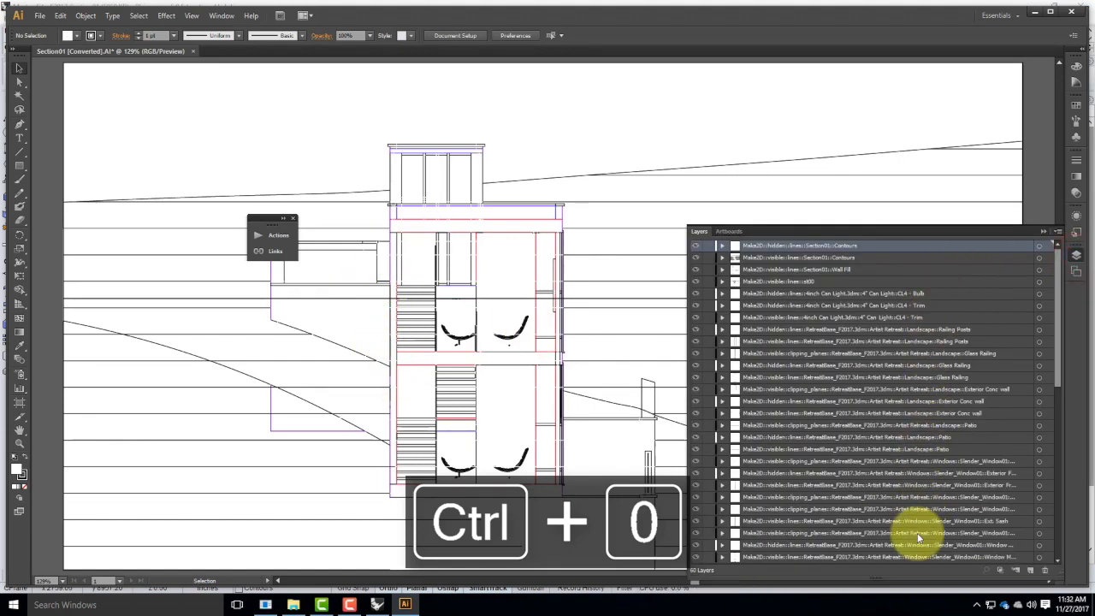
click(1032, 571)
double_click(757, 247)
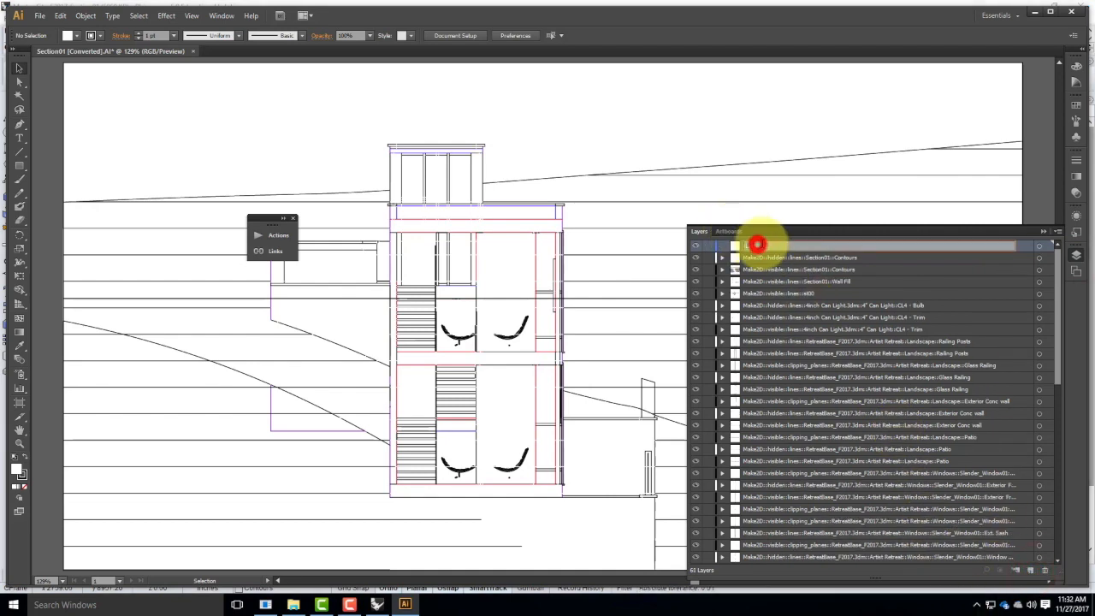
text(Visible)
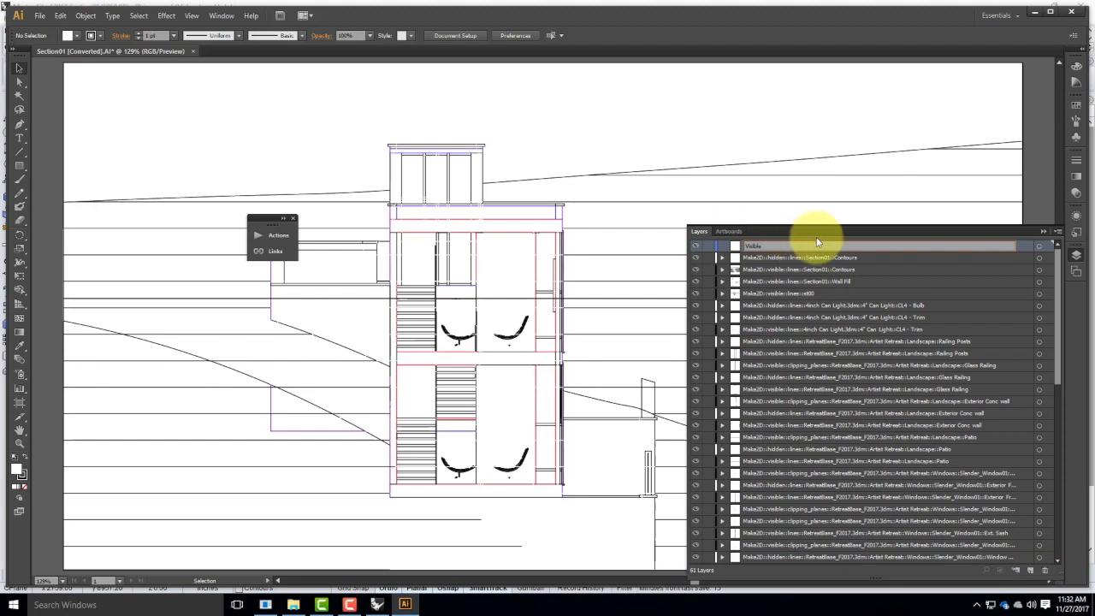
click(840, 257)
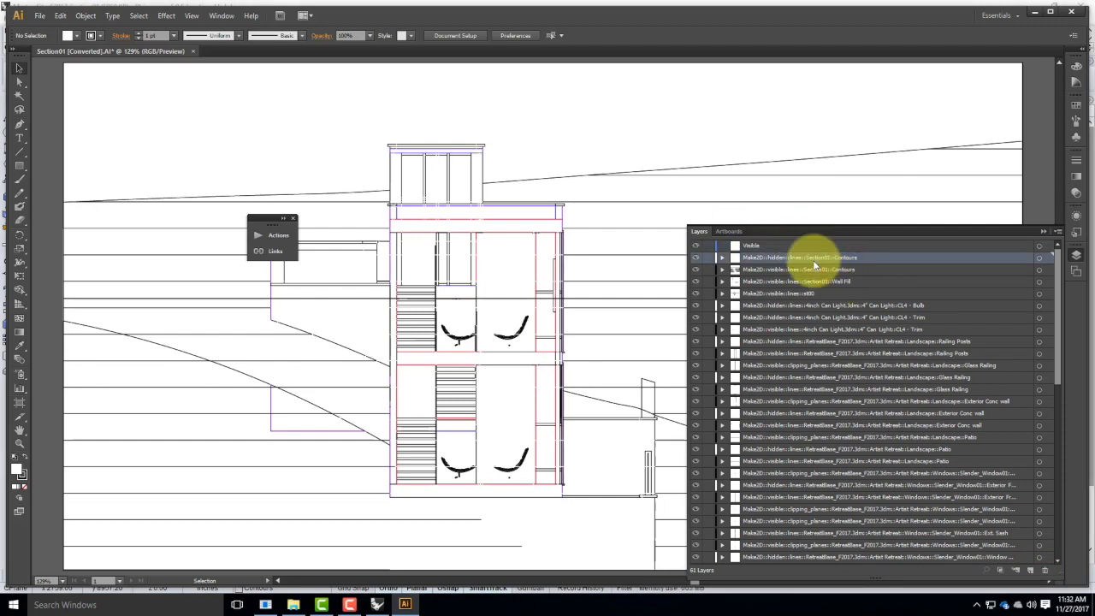
Select the Make2D visible layers from Section01 Contours through Landscape Patio, including clipping planes and skipping every hidden-lines layer.
click(774, 270)
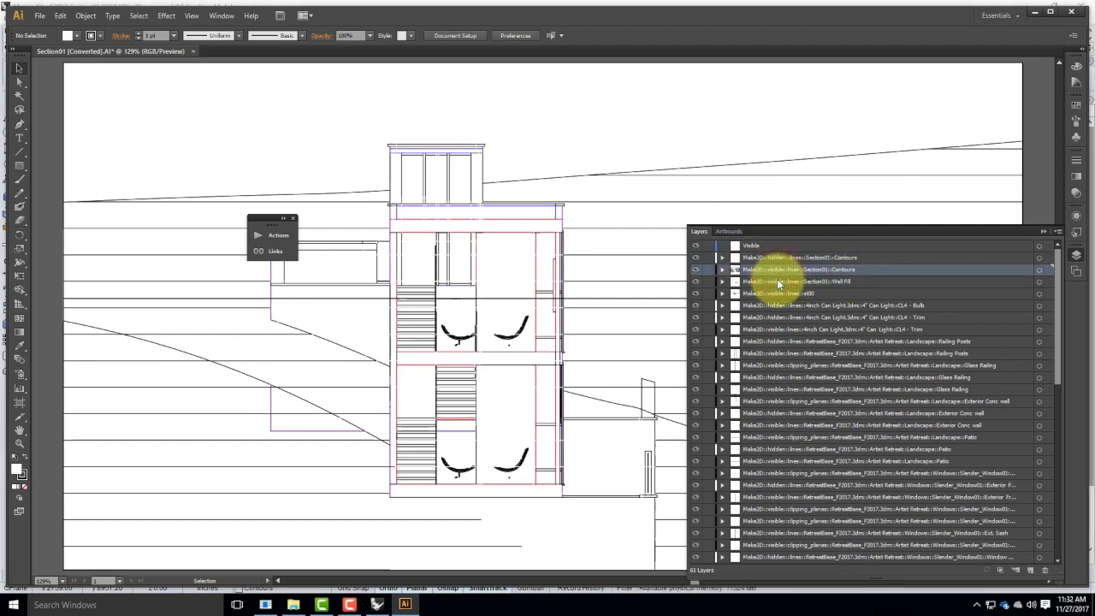
shift+click(777, 281)
shift+click(777, 293)
ctrl+click(775, 329)
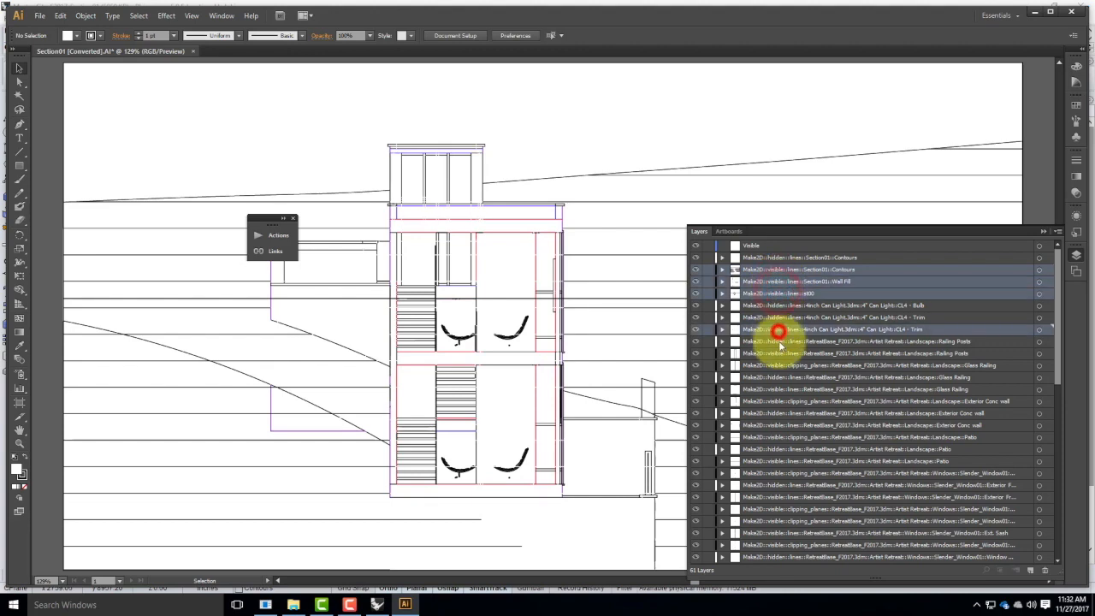
ctrl+click(777, 354)
ctrl+click(776, 365)
ctrl+click(780, 389)
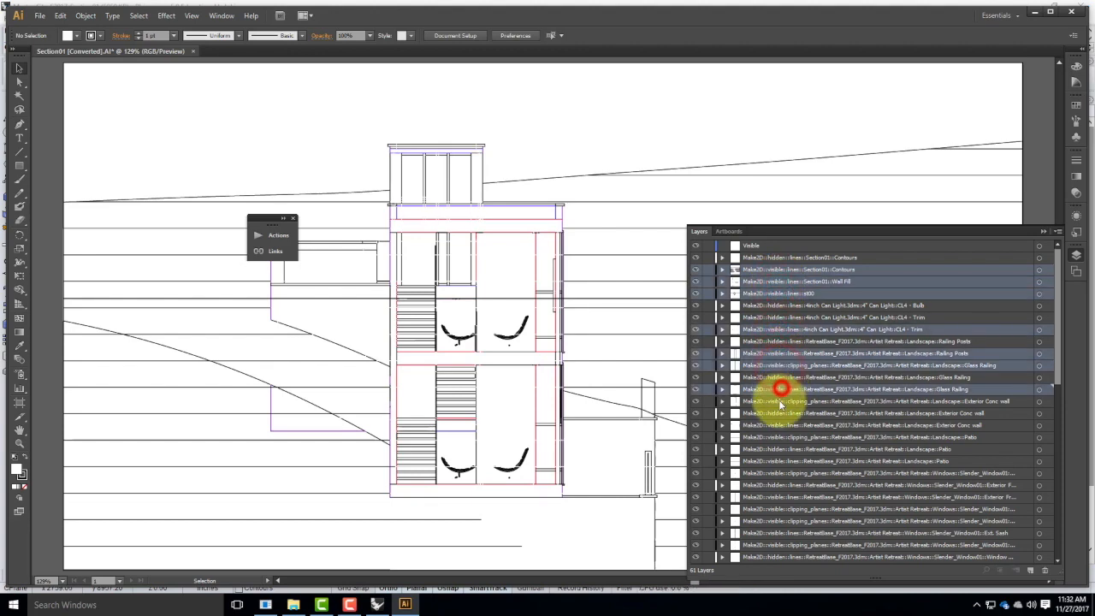
ctrl+click(778, 401)
ctrl+click(778, 425)
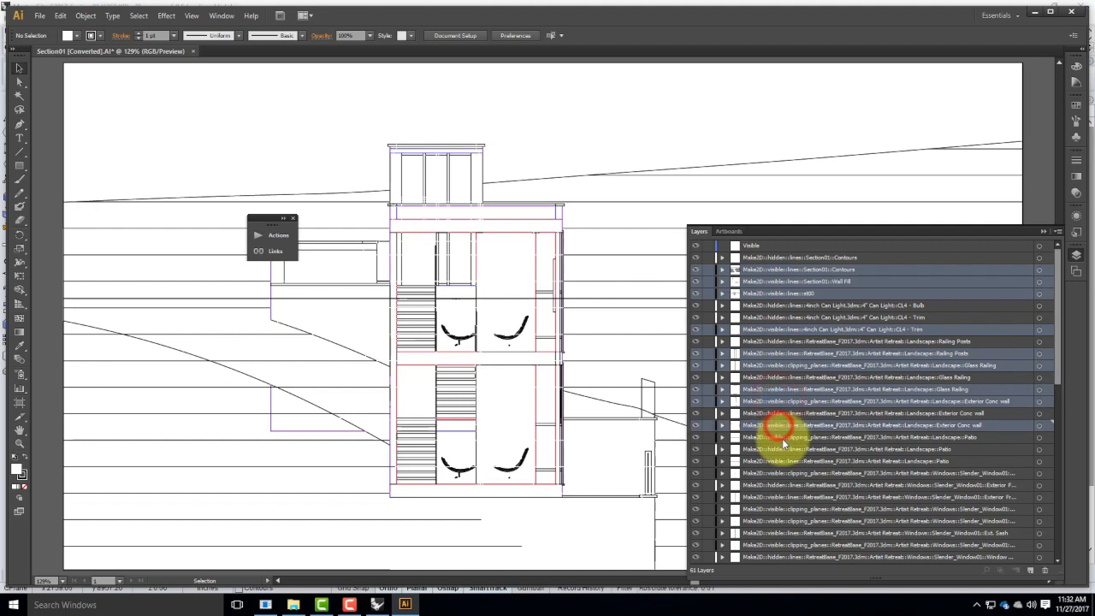
ctrl+click(781, 438)
ctrl+click(781, 462)
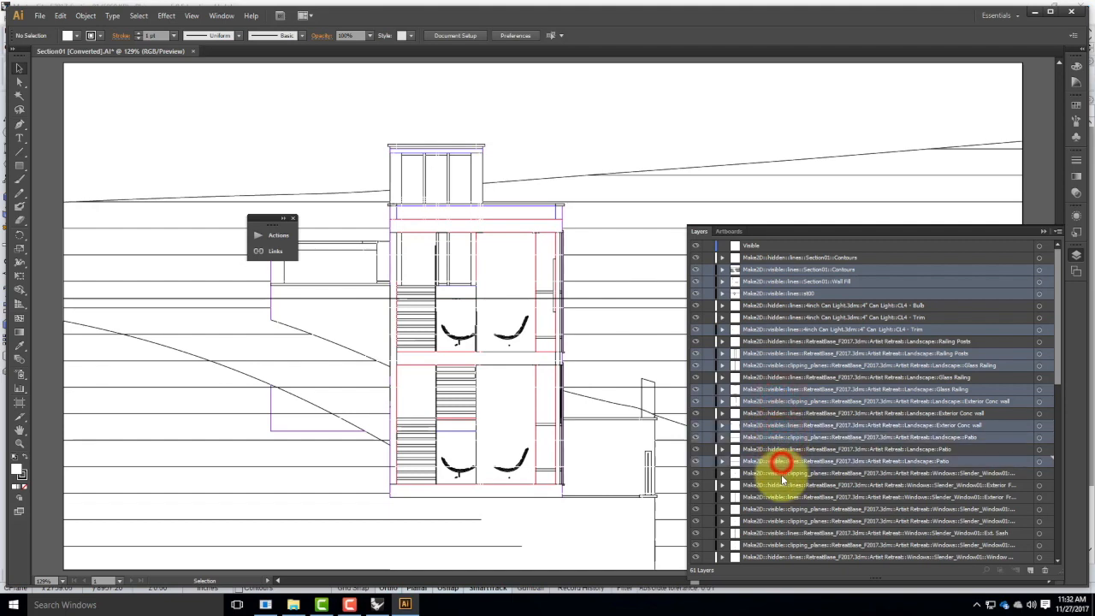
Add the visible lines and clipping-plane layers of Slender_Window01 to the layer selection, leaving out its hidden layers.
ctrl+click(781, 474)
ctrl+click(779, 497)
ctrl+click(782, 522)
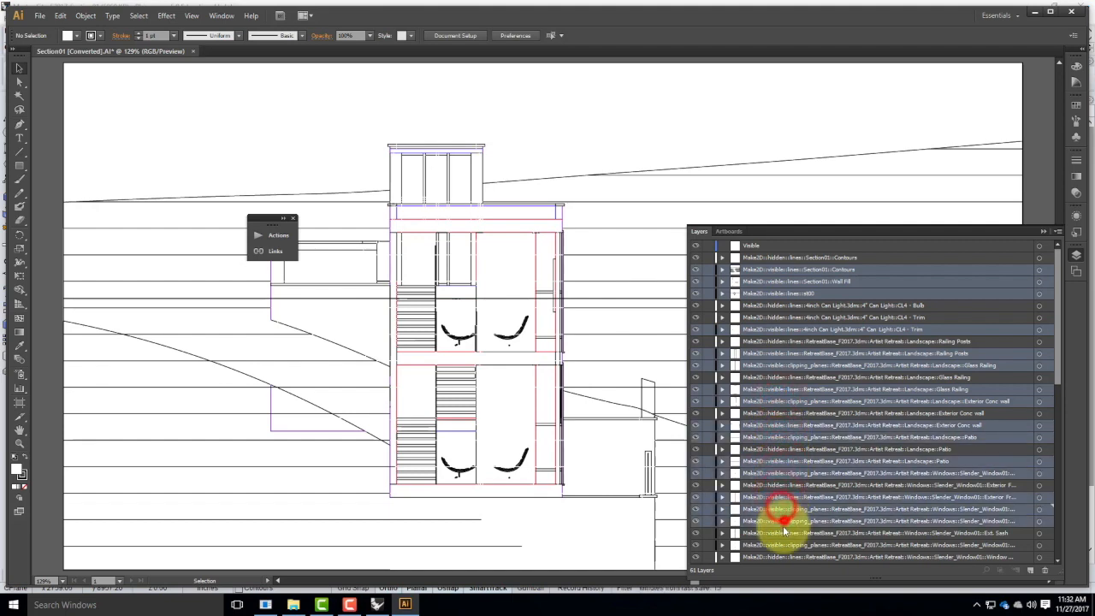
ctrl+click(783, 534)
ctrl+click(784, 546)
scroll(804, 506, down, 1)
scroll(805, 506, down, 6)
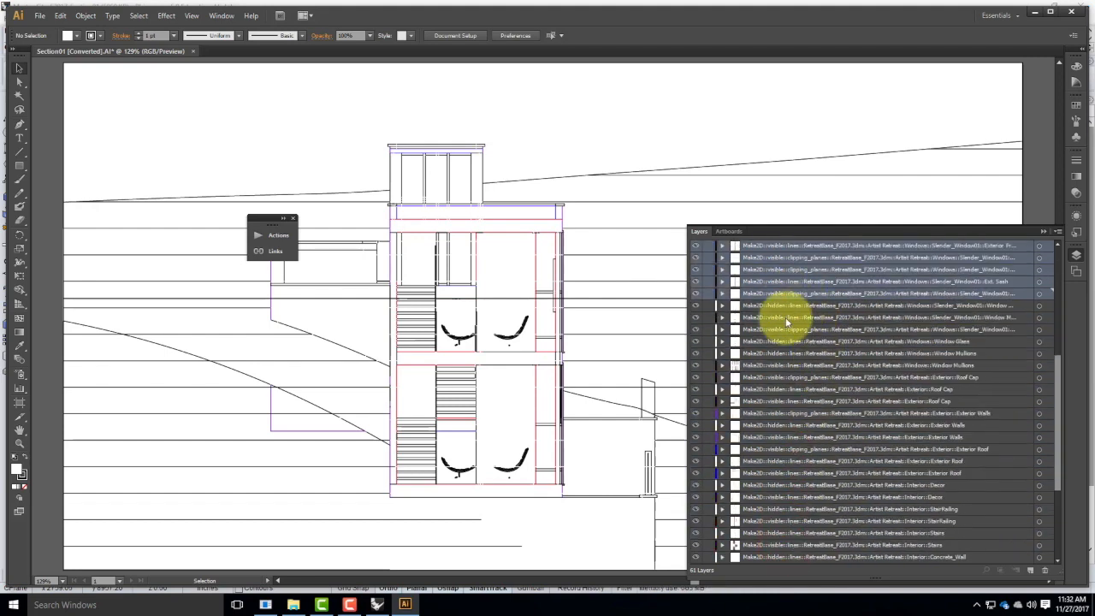
ctrl+click(786, 319)
ctrl+click(783, 330)
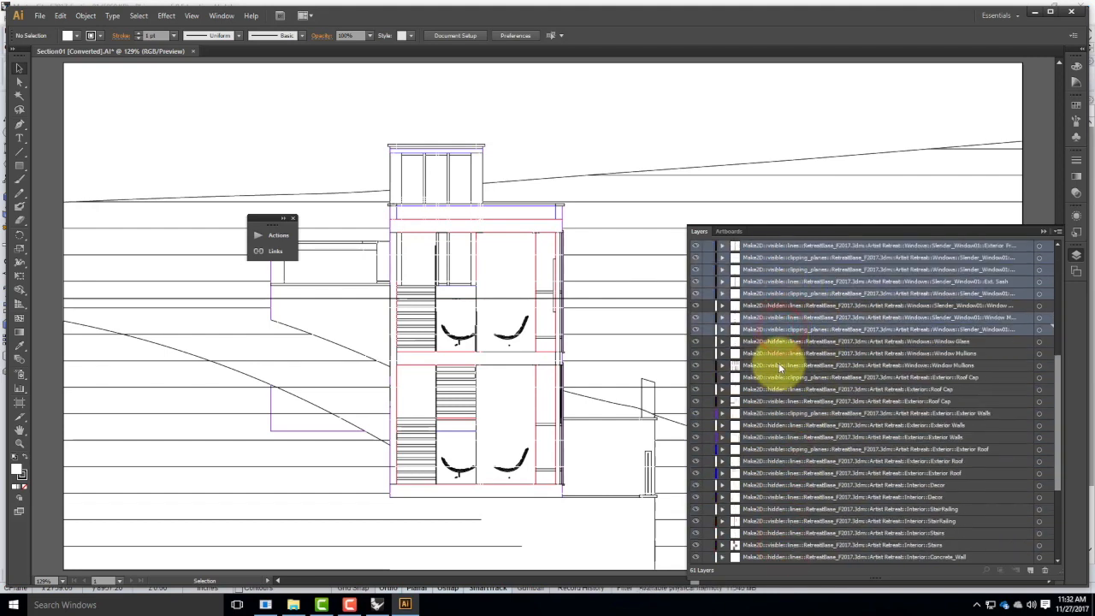
Extend the layer selection with the visible Window Mullions, Roof Cap, Exterior Walls, Exterior Roof, Decor, StairRailing and Stairs layers.
ctrl+click(778, 365)
ctrl+click(775, 377)
ctrl+click(778, 401)
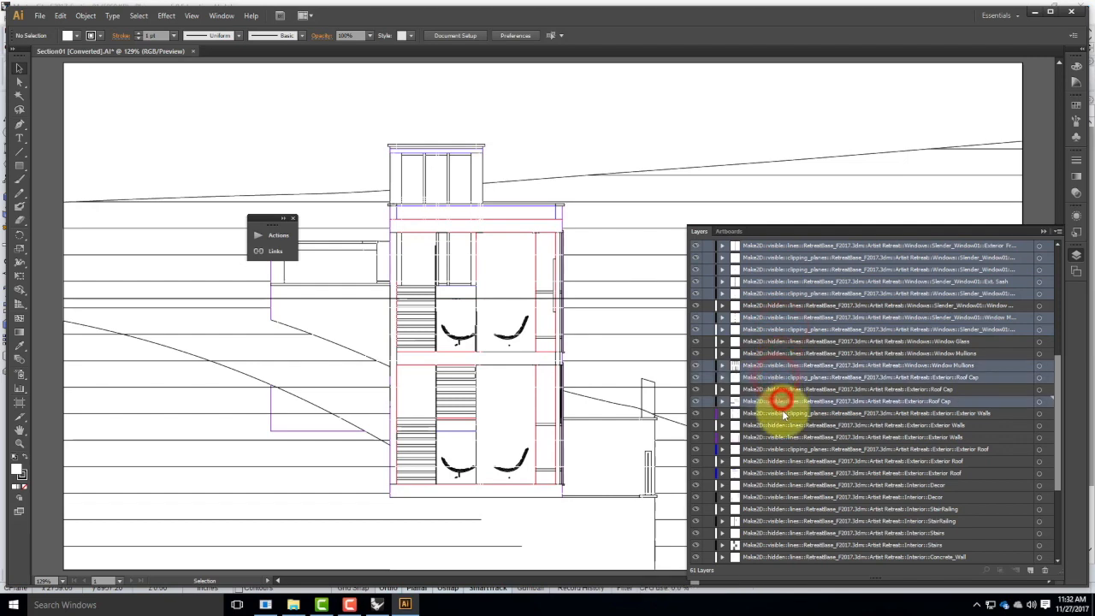
ctrl+click(778, 413)
ctrl+click(785, 437)
ctrl+click(786, 449)
ctrl+click(780, 473)
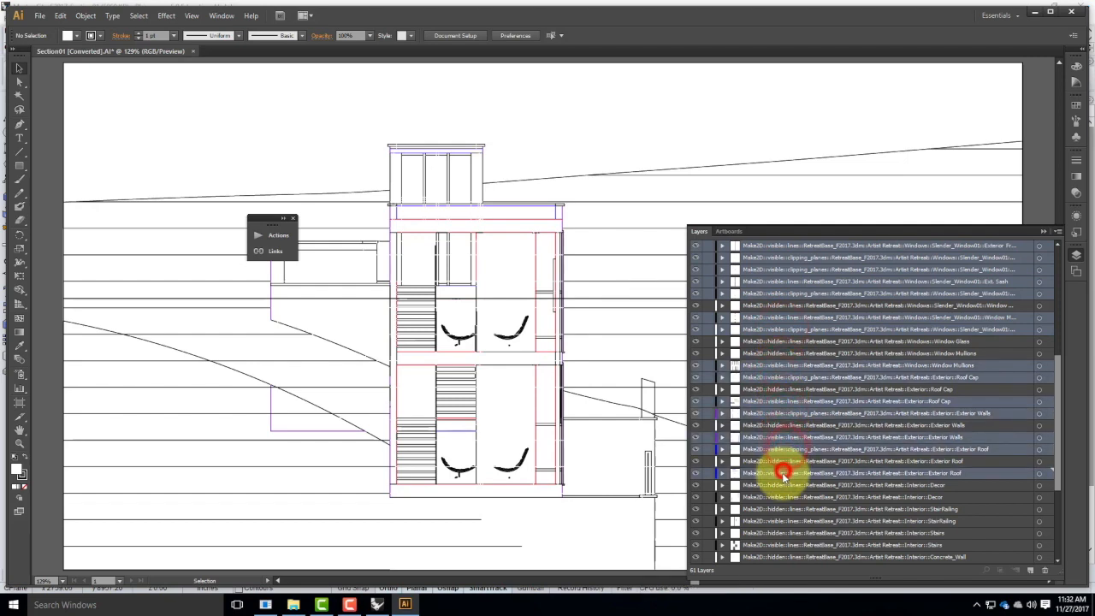
ctrl+click(777, 497)
ctrl+click(778, 521)
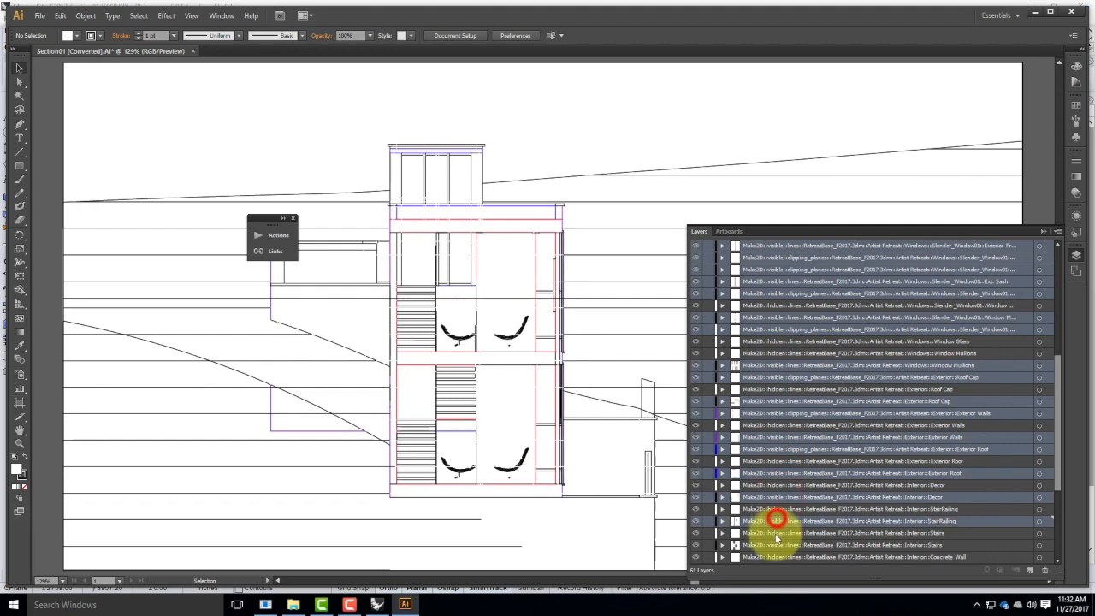
ctrl+click(777, 545)
Add the remaining visible layers to the selection: Concrete_Wall, Interior Walls, Interior, Artist Retreat, Terrain and Construction, including their clipping planes.
scroll(821, 525, down, 3)
scroll(821, 525, down, 9)
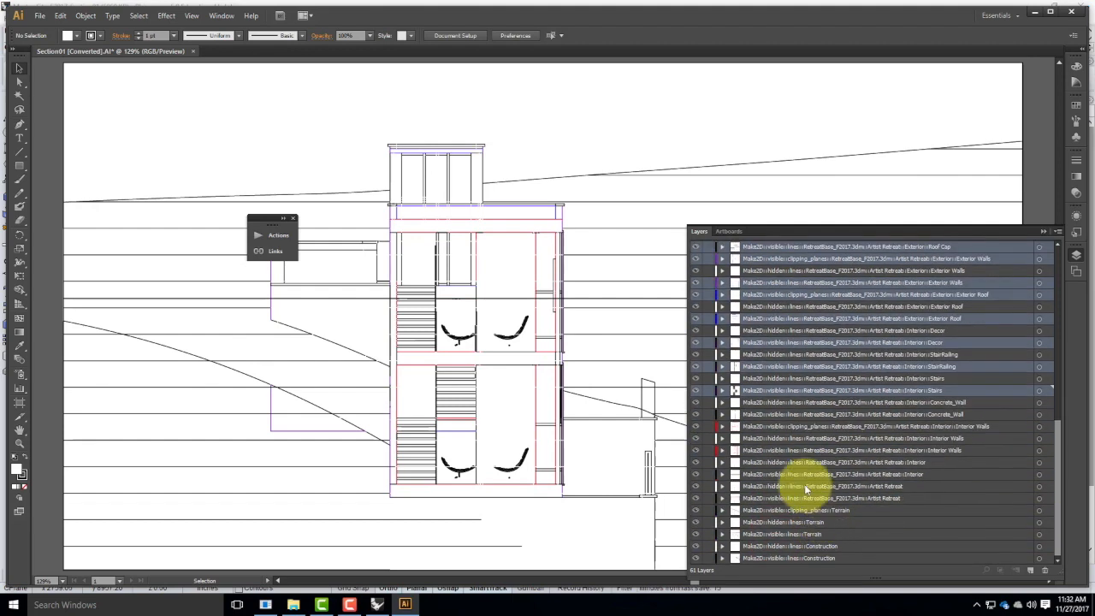
ctrl+click(781, 414)
ctrl+click(781, 426)
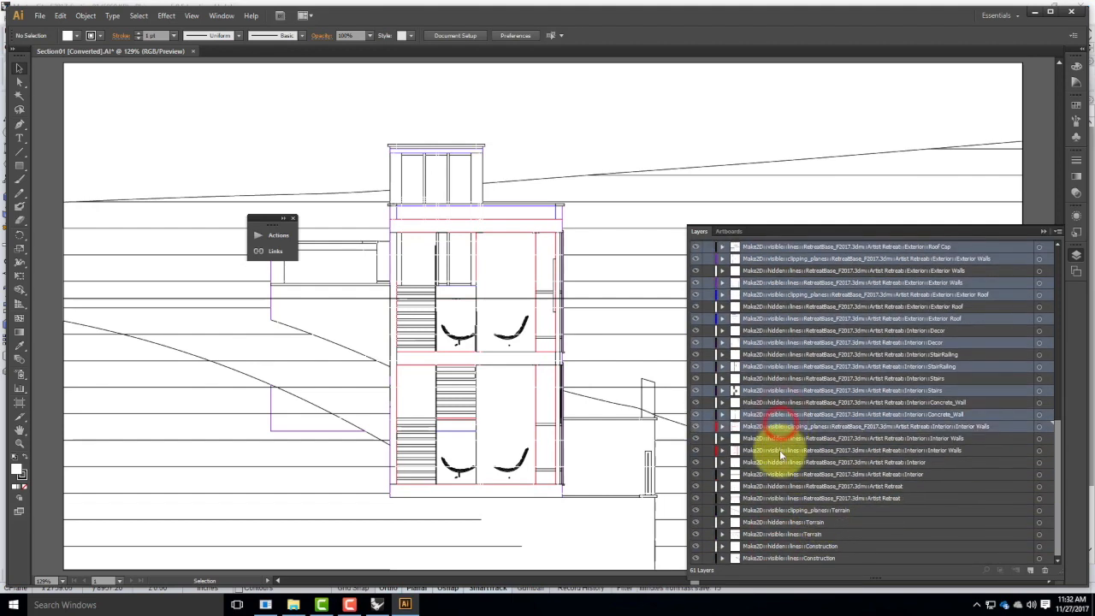
ctrl+click(779, 450)
ctrl+click(779, 473)
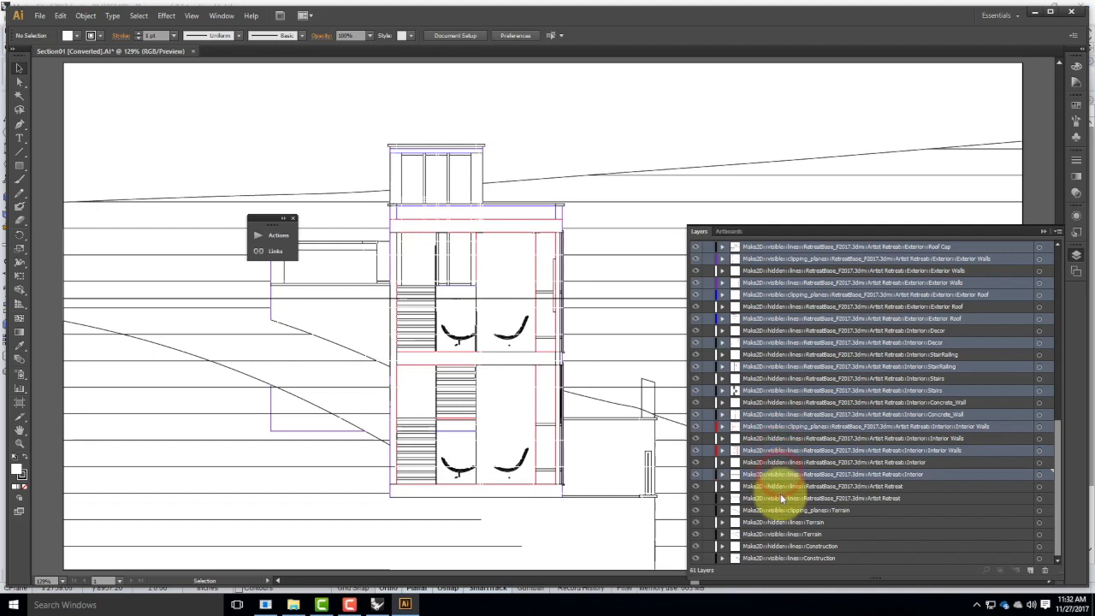
ctrl+click(781, 498)
ctrl+click(779, 510)
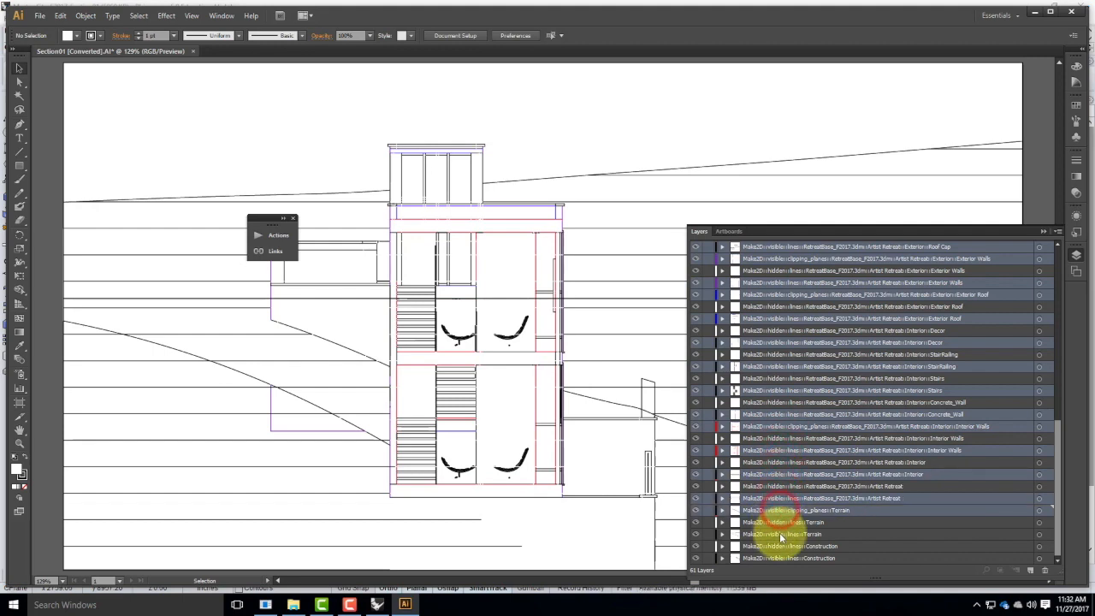
ctrl+click(779, 533)
ctrl+click(778, 557)
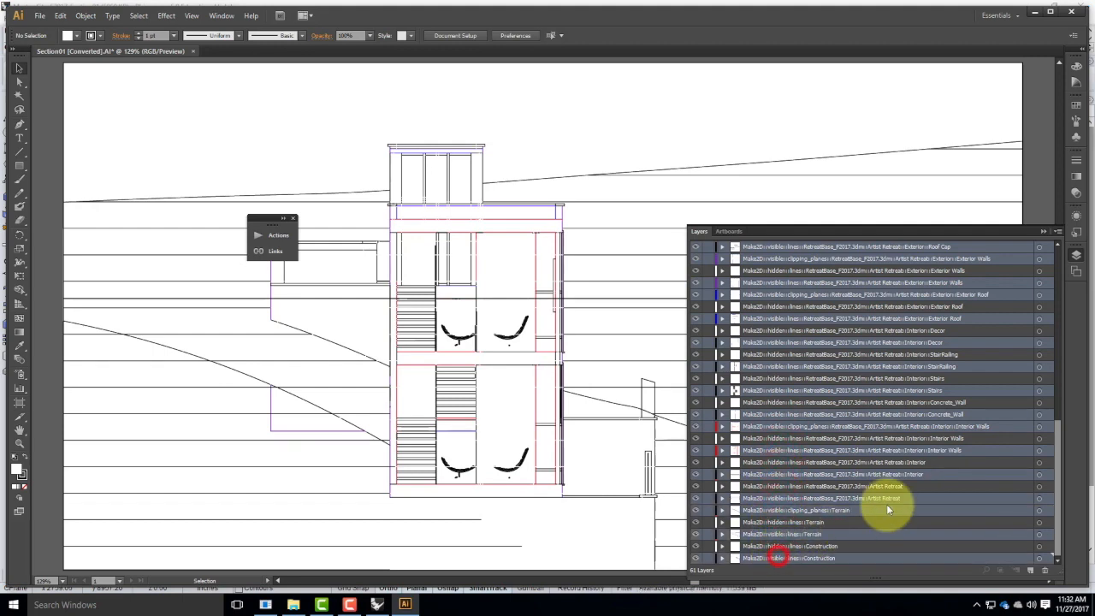
Nest the selected visible-lines and clipping-plane layers inside the Visible layer and collapse it.
scroll(886, 506, up, 10)
drag(775, 271, 756, 248)
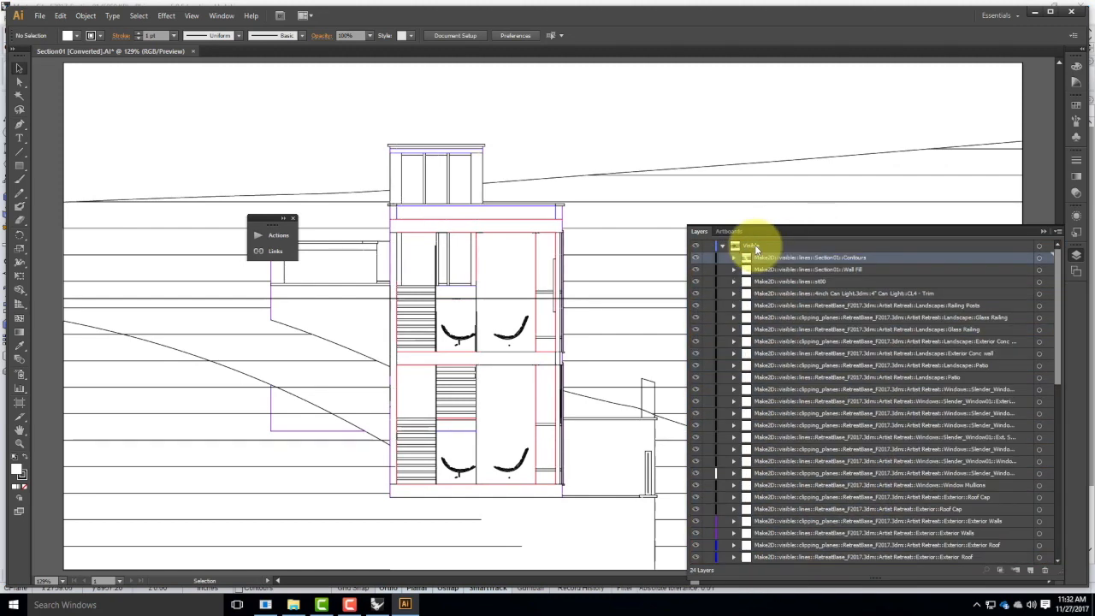
click(721, 246)
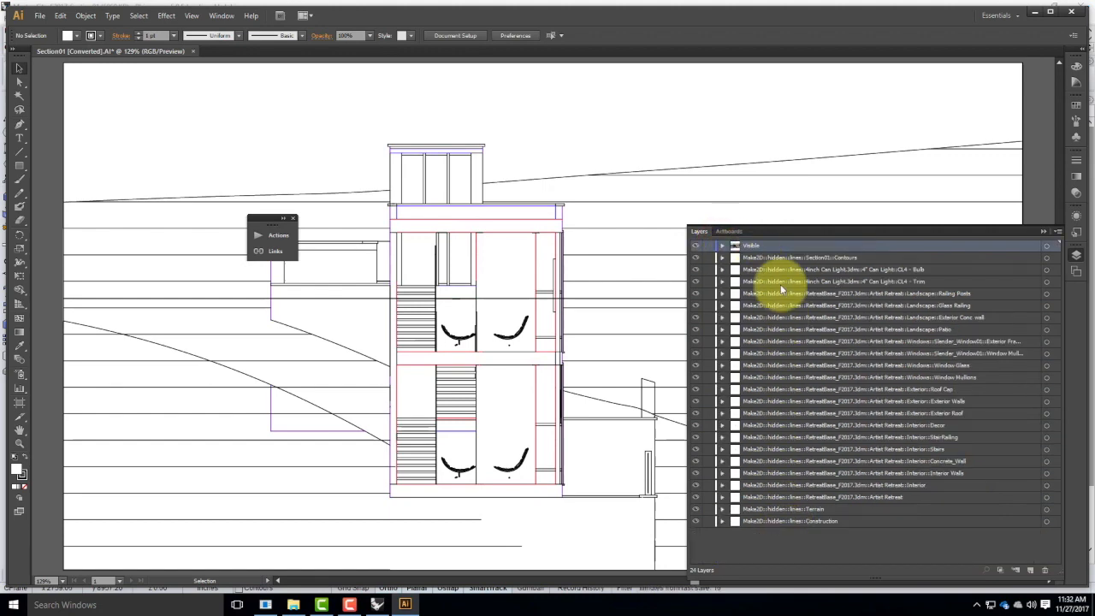
Create a new top-level layer named Hidden.
click(1031, 570)
double_click(757, 245)
text(H)
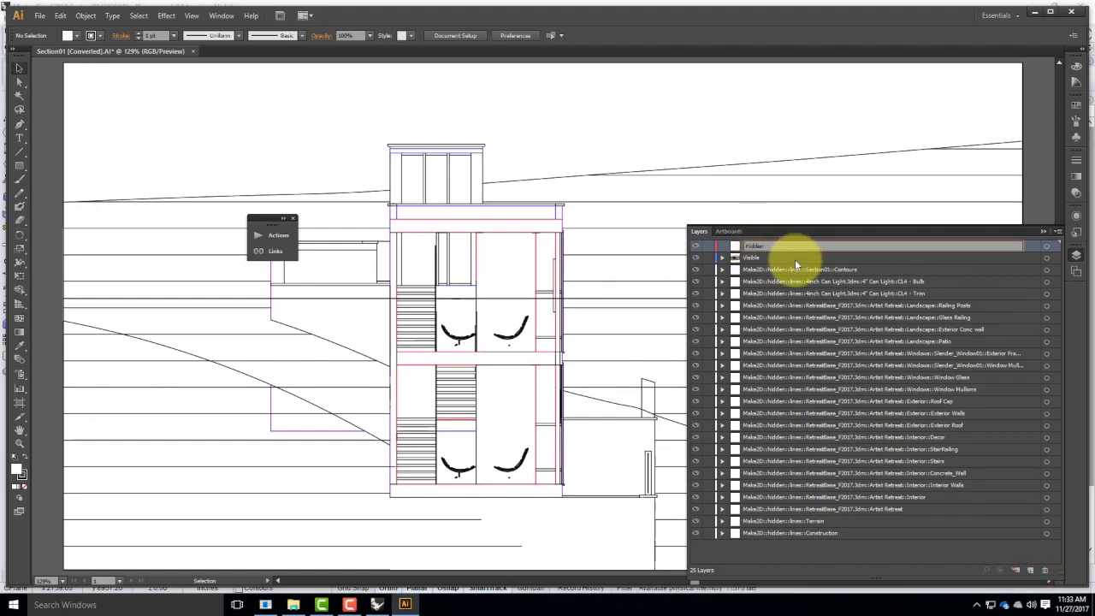
text(idden)
Move all Make2D hidden-lines layers, from Section01 Contours through Construction, into the Hidden layer and place it below Visible.
click(794, 269)
shift+click(789, 532)
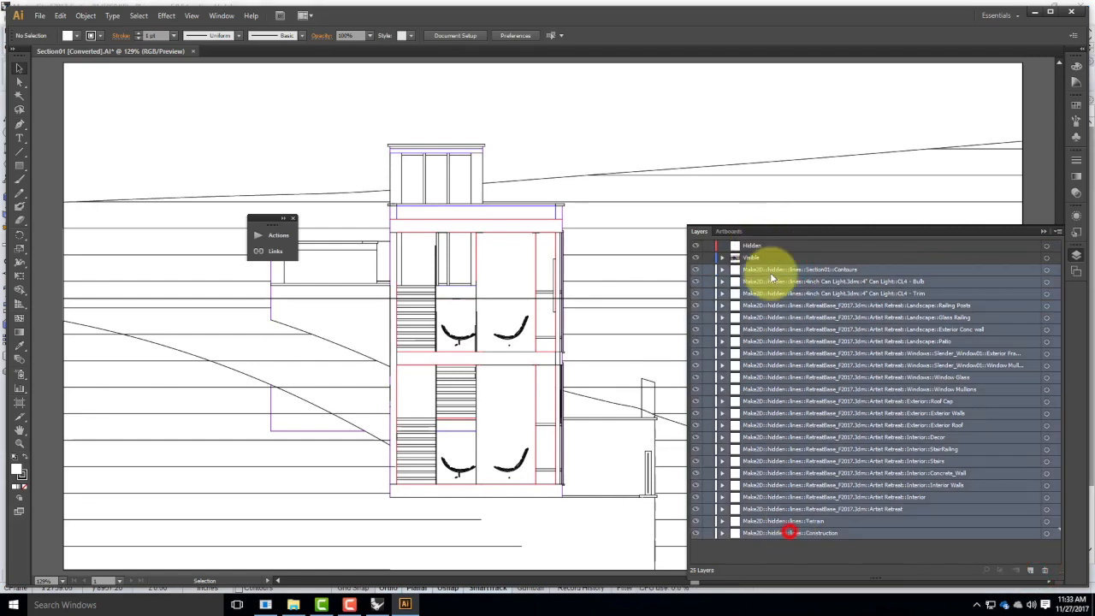
drag(772, 265, 754, 246)
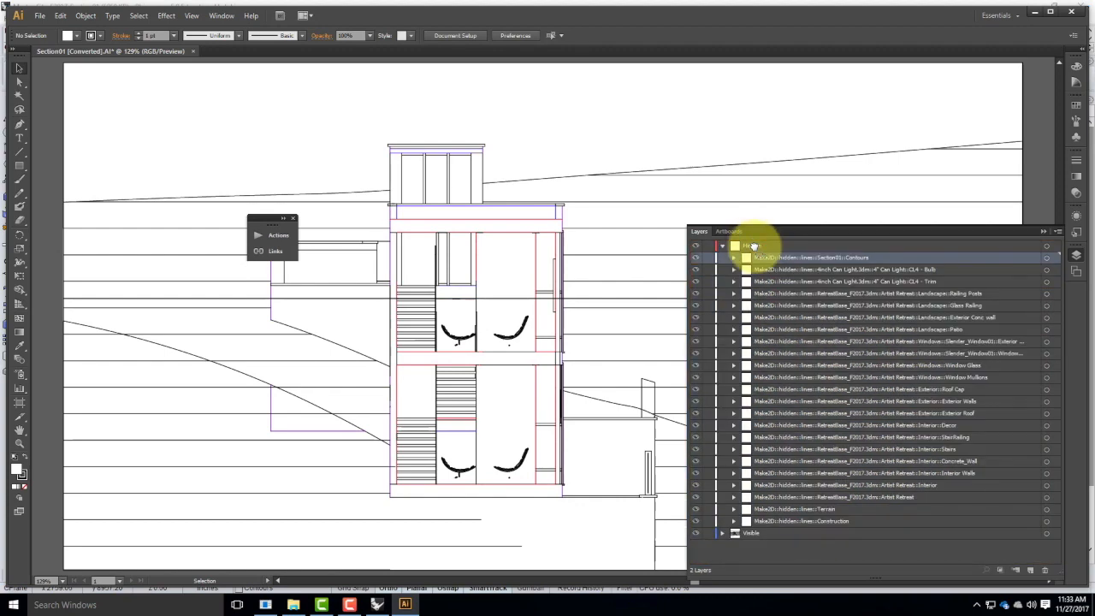
click(722, 245)
click(768, 246)
drag(768, 247, 765, 270)
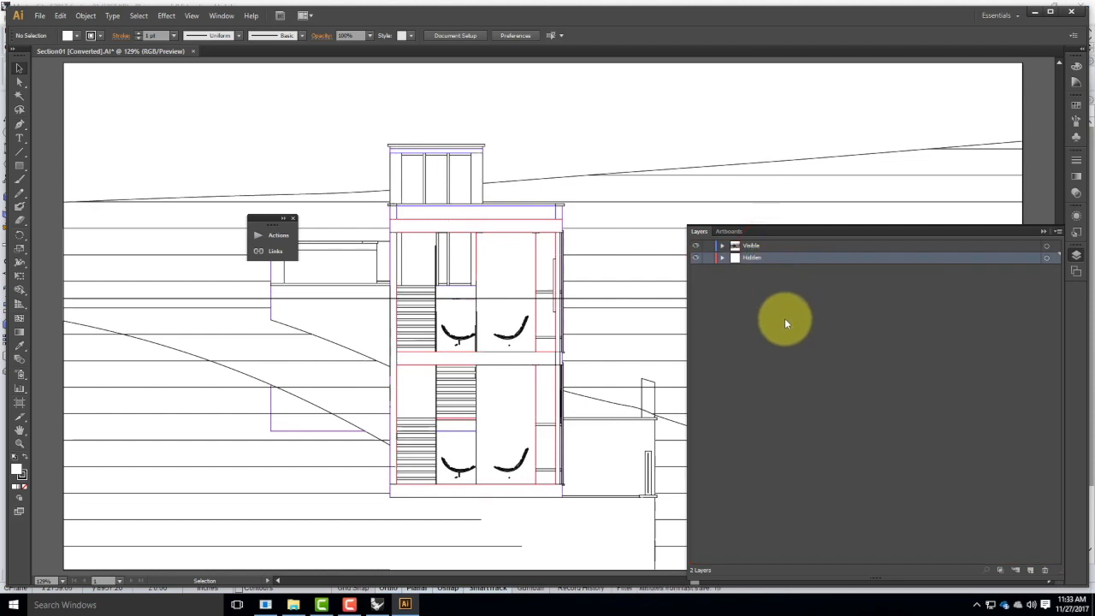
click(778, 310)
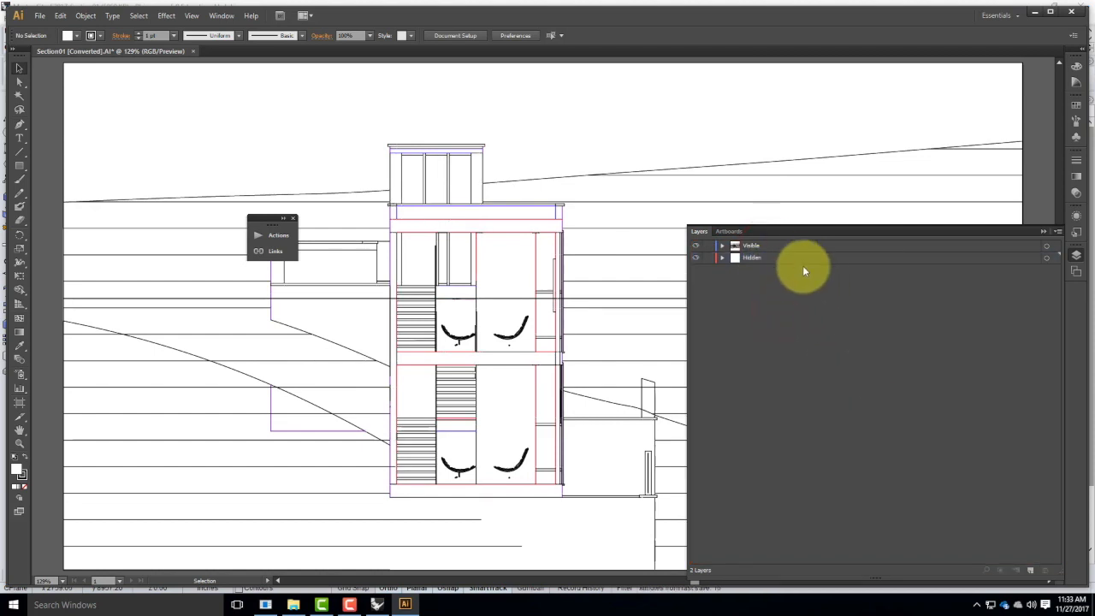
Select all artwork on the Hidden layer and set its stroke color to dark gray 515151.
click(770, 257)
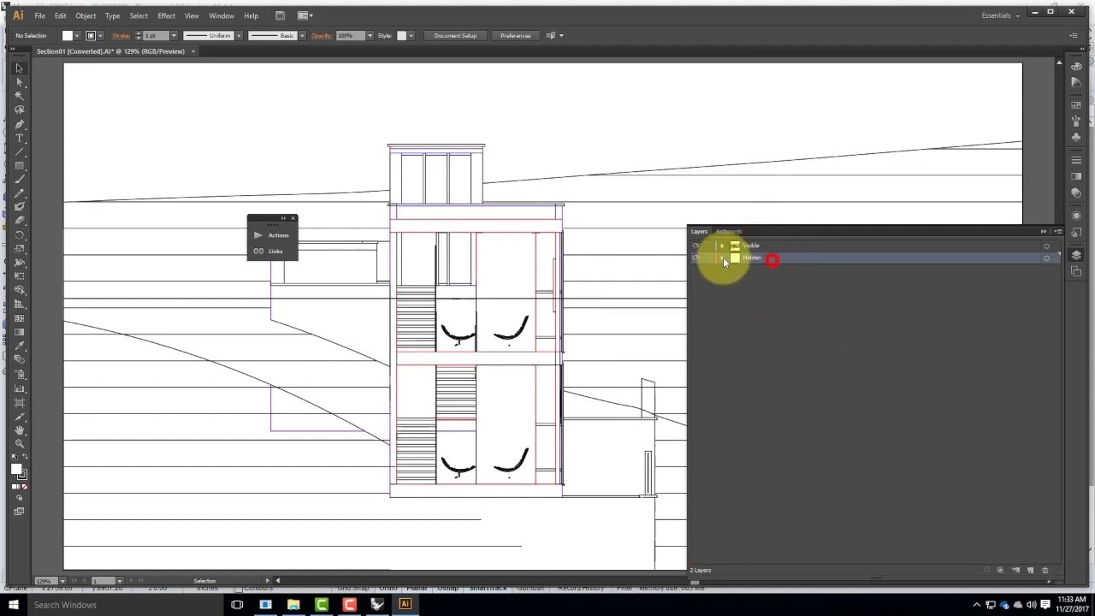
click(1053, 257)
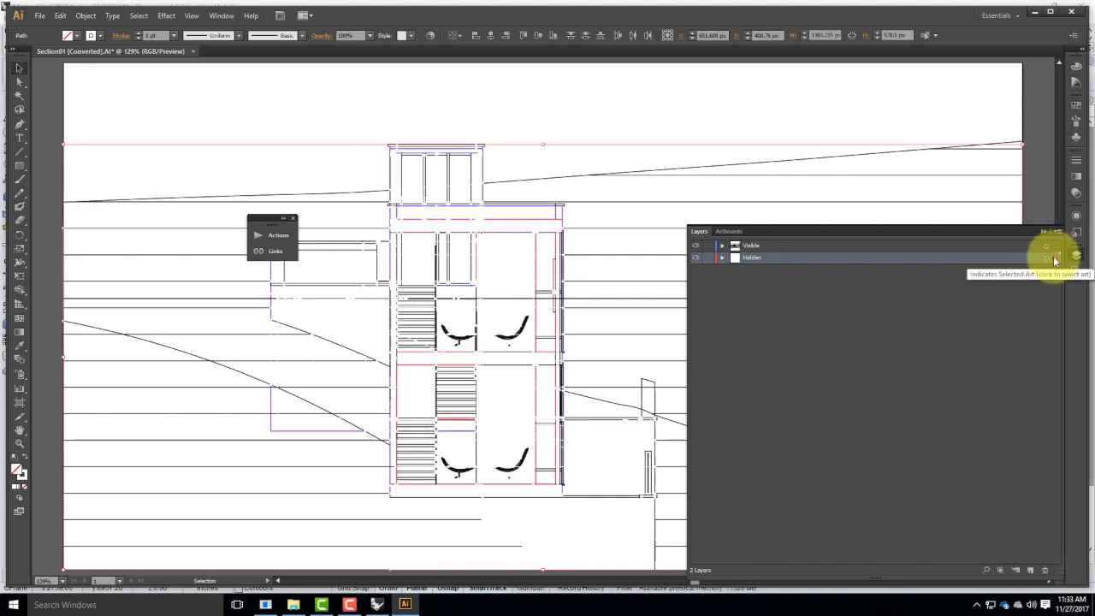
click(21, 476)
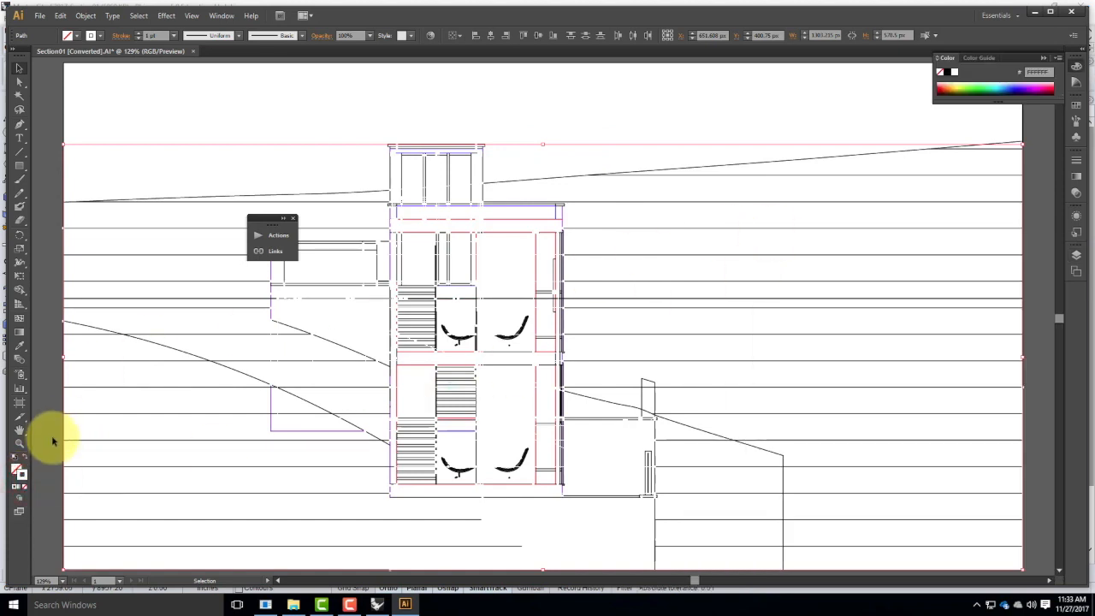
double_click(21, 476)
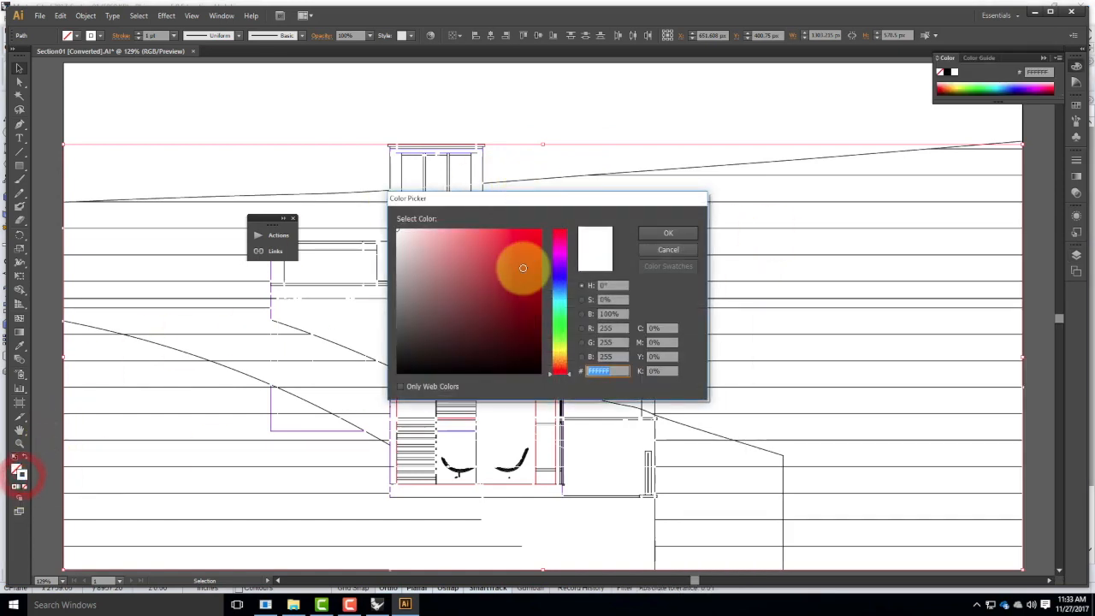
drag(379, 319, 383, 328)
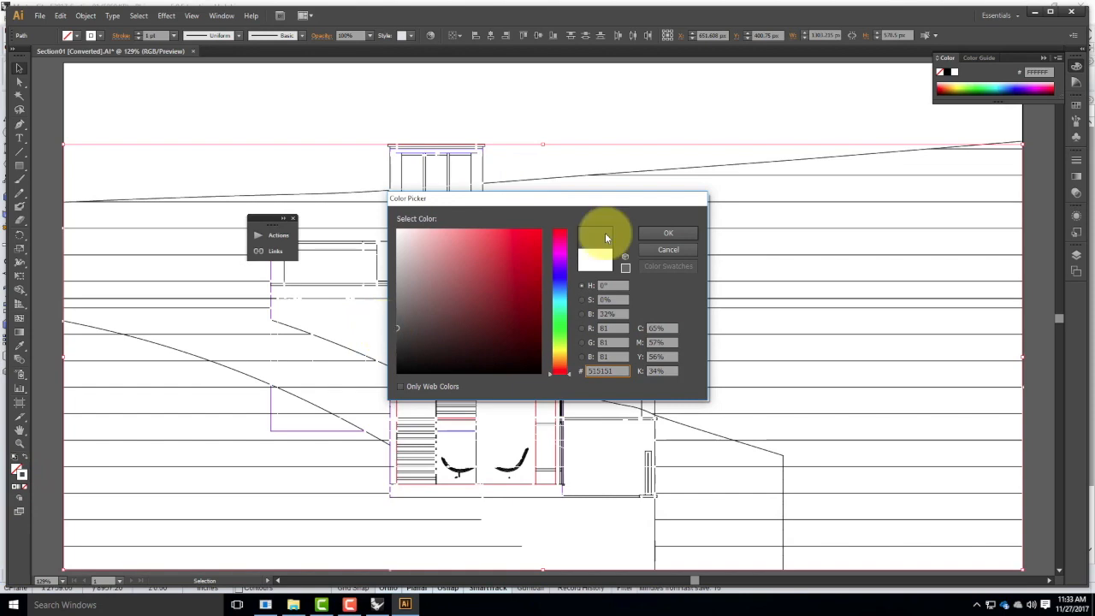
click(668, 233)
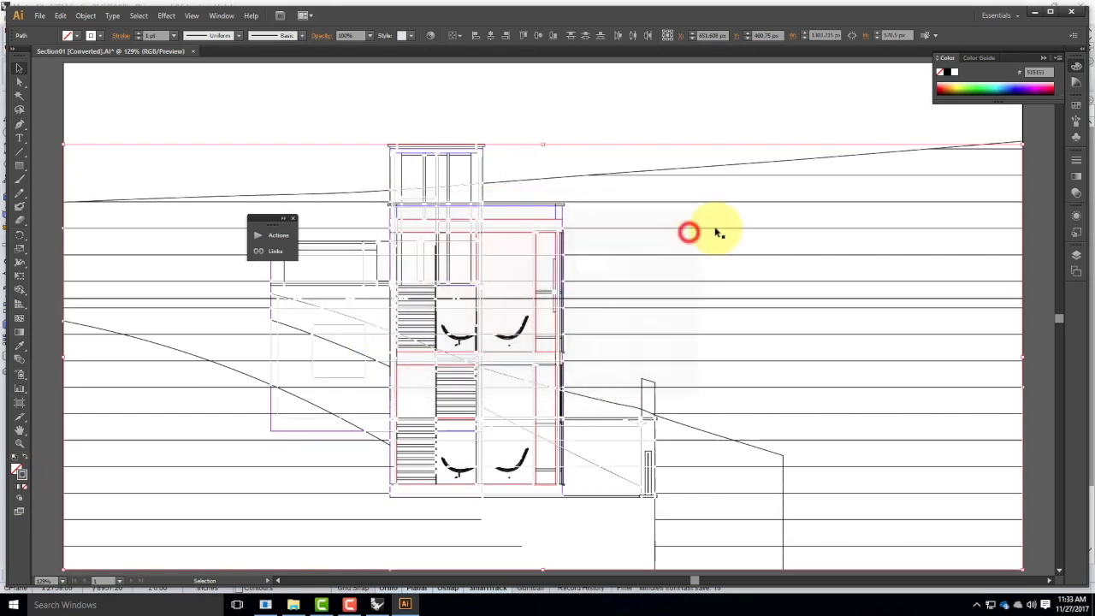
Give the hidden lines a 0.25 pt dashed stroke with a 2 pt dash and 1 pt gap.
click(1076, 159)
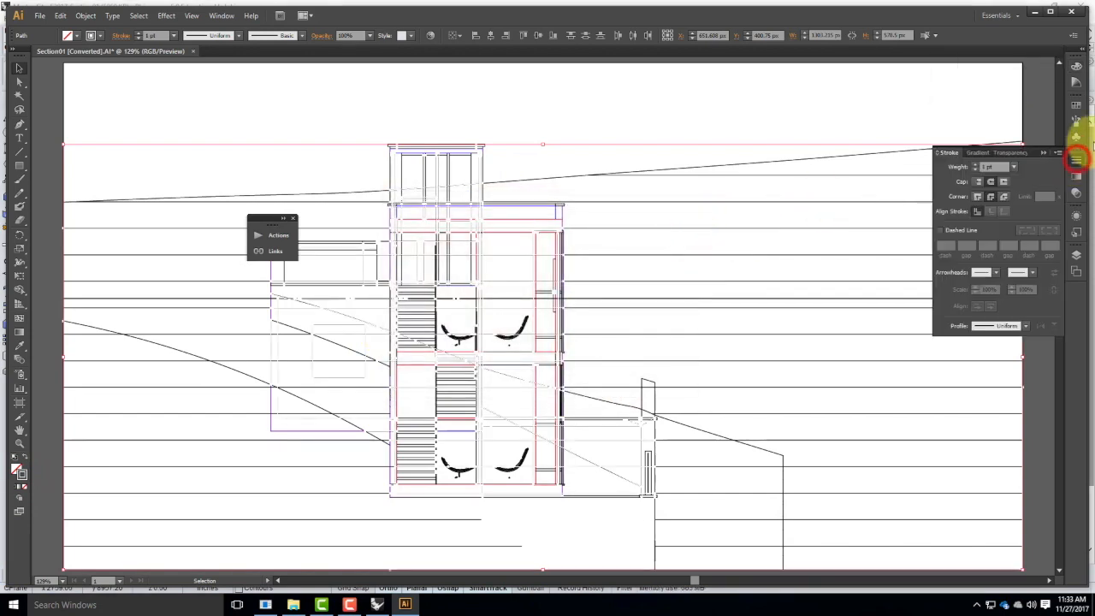
click(999, 167)
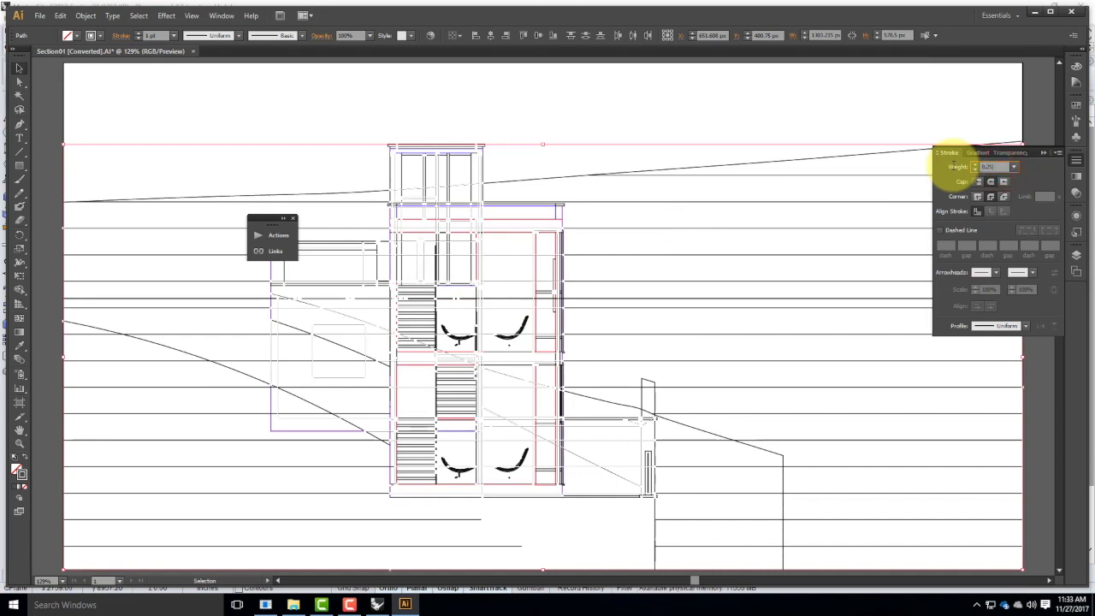
key(Tab)
click(941, 230)
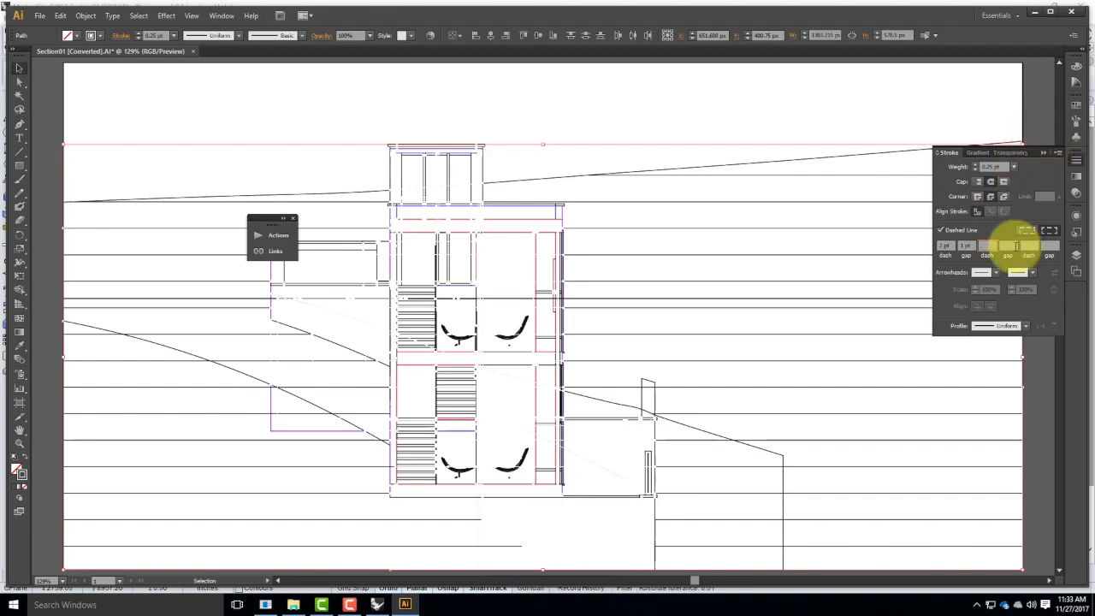
click(1058, 154)
click(986, 158)
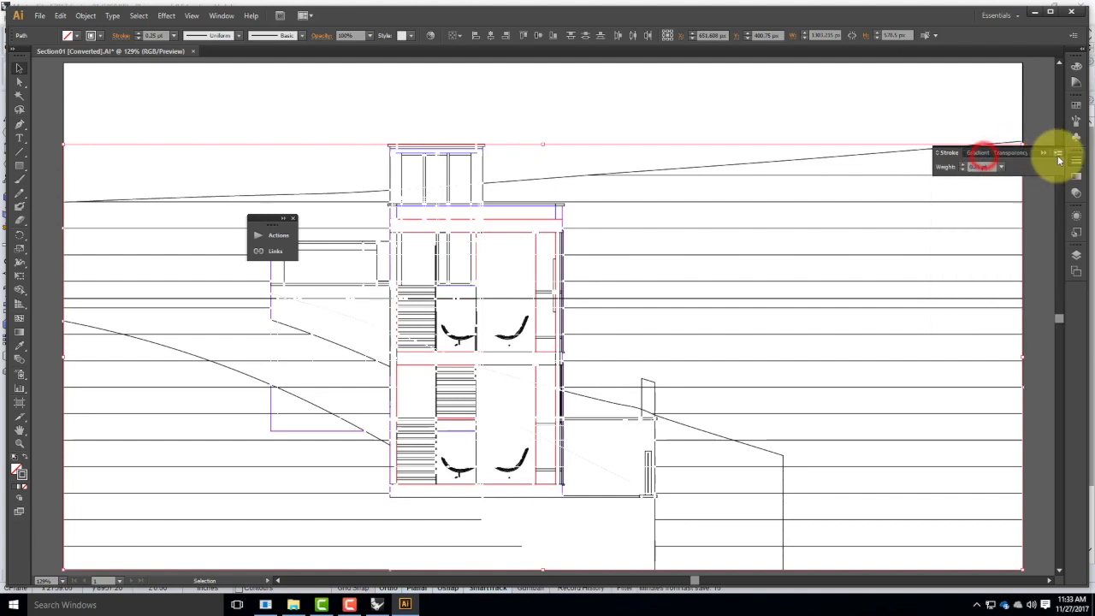
click(1058, 153)
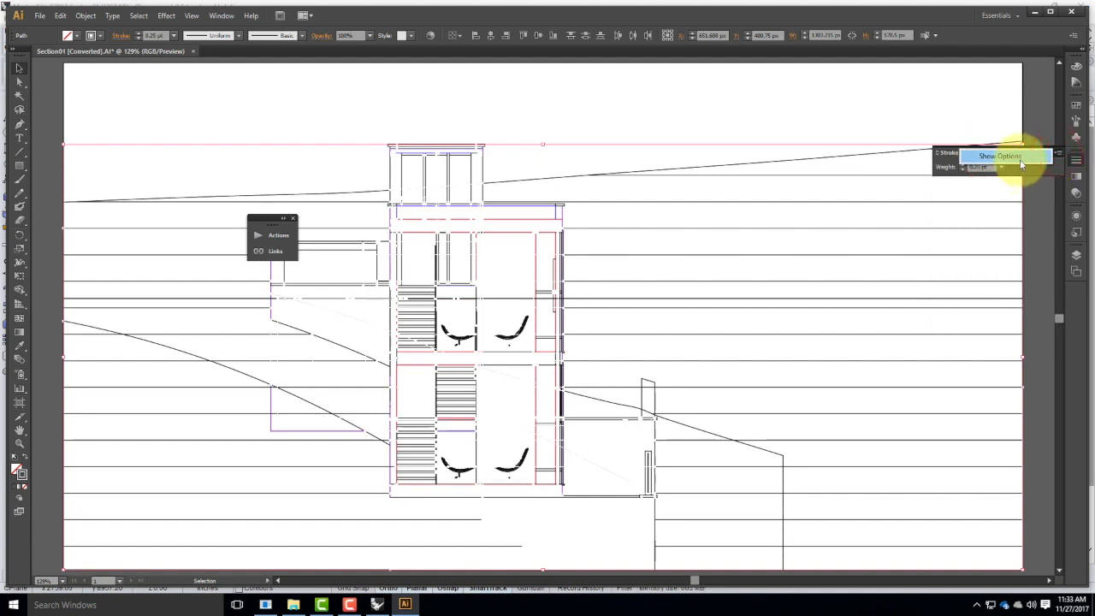
click(1020, 162)
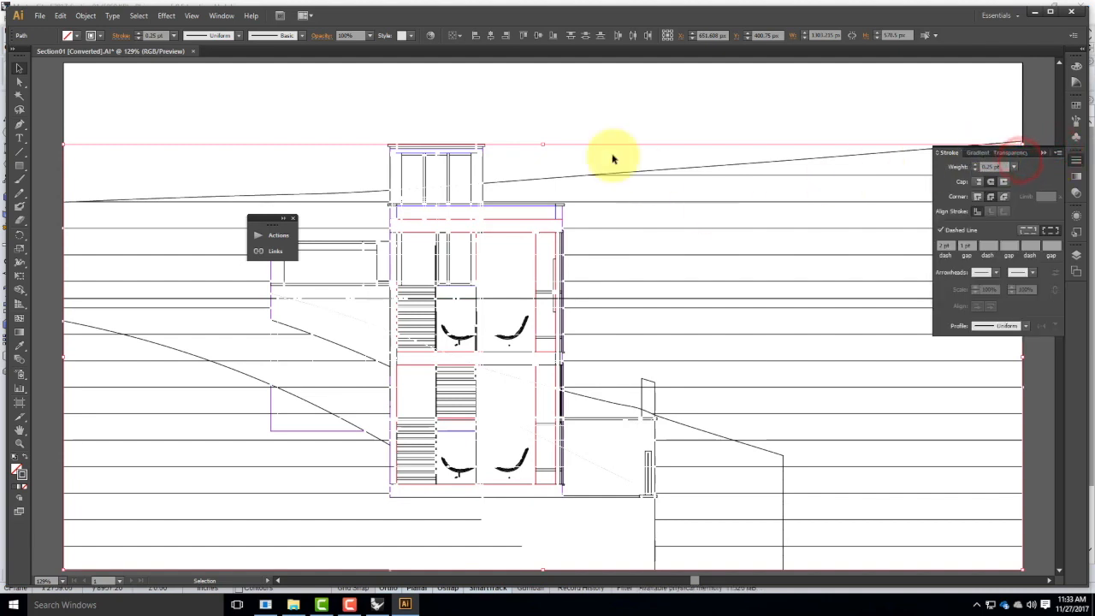
Deselect the artwork and examine the dashed hidden lines around the building's upper floors at higher magnification.
click(622, 107)
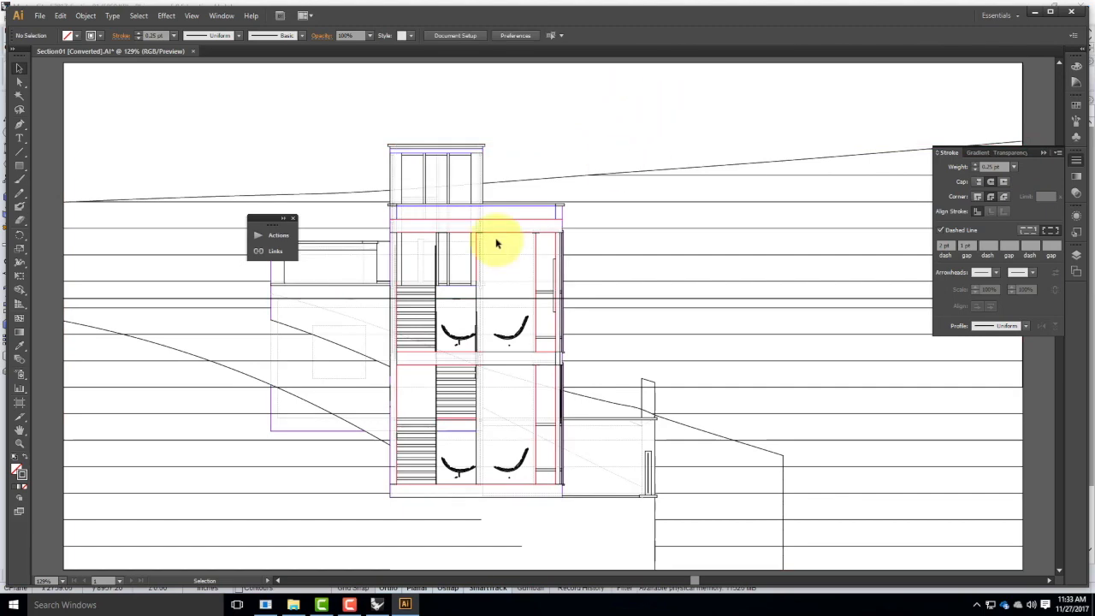
key(ctrl+equal)
key(ctrl+equal)
key(ctrl+equal)
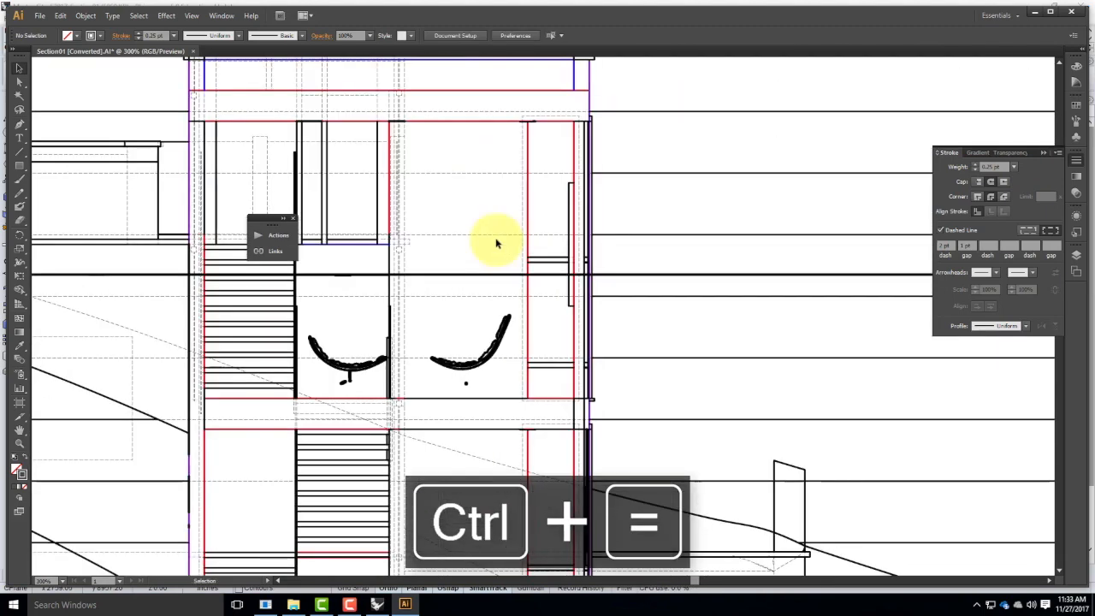
drag(333, 188, 325, 232)
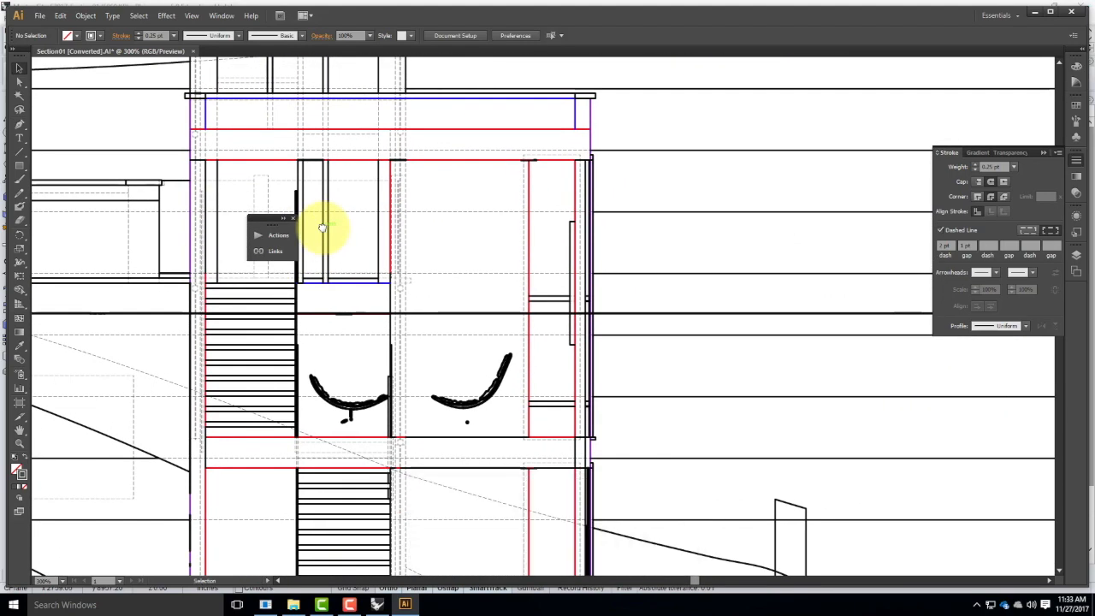
key(ctrl+0)
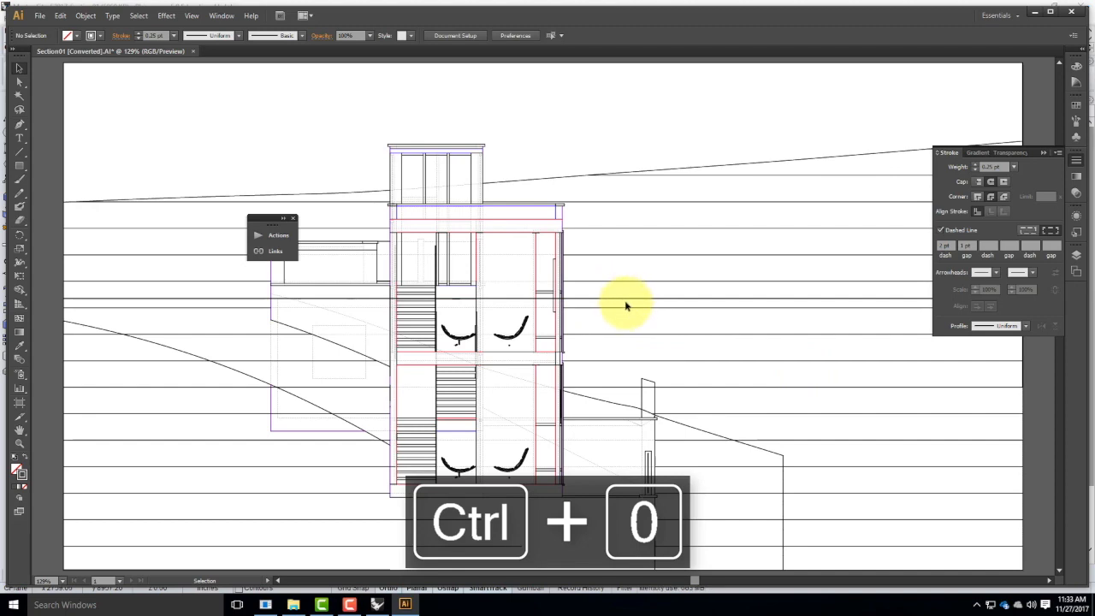
Delete the thicker full-width horizontal line that crosses the building just below the upper roof terrace.
click(795, 175)
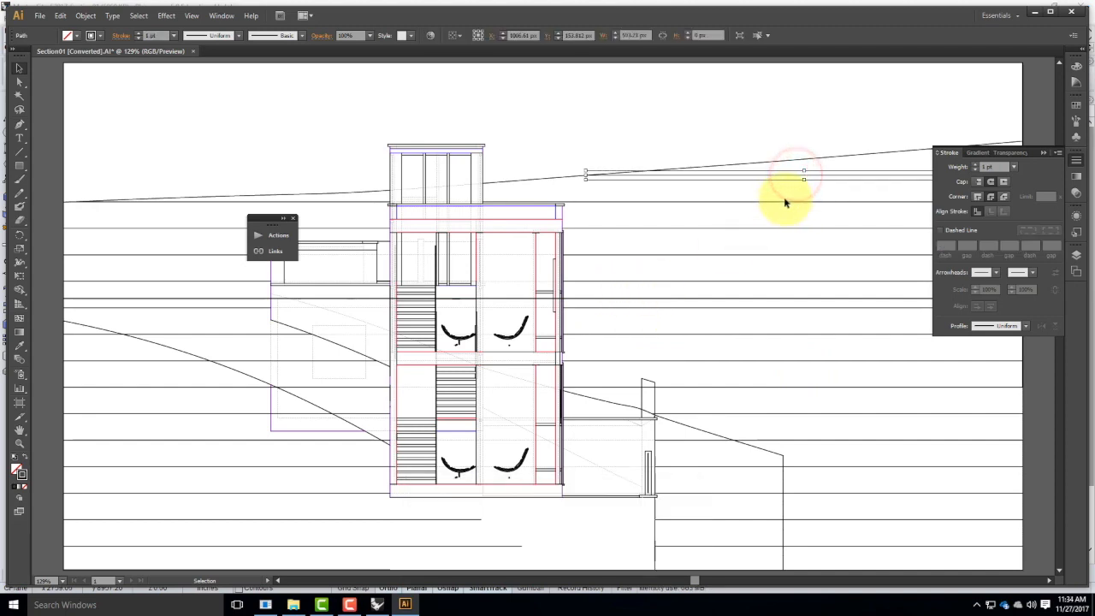
click(785, 201)
click(783, 223)
click(782, 232)
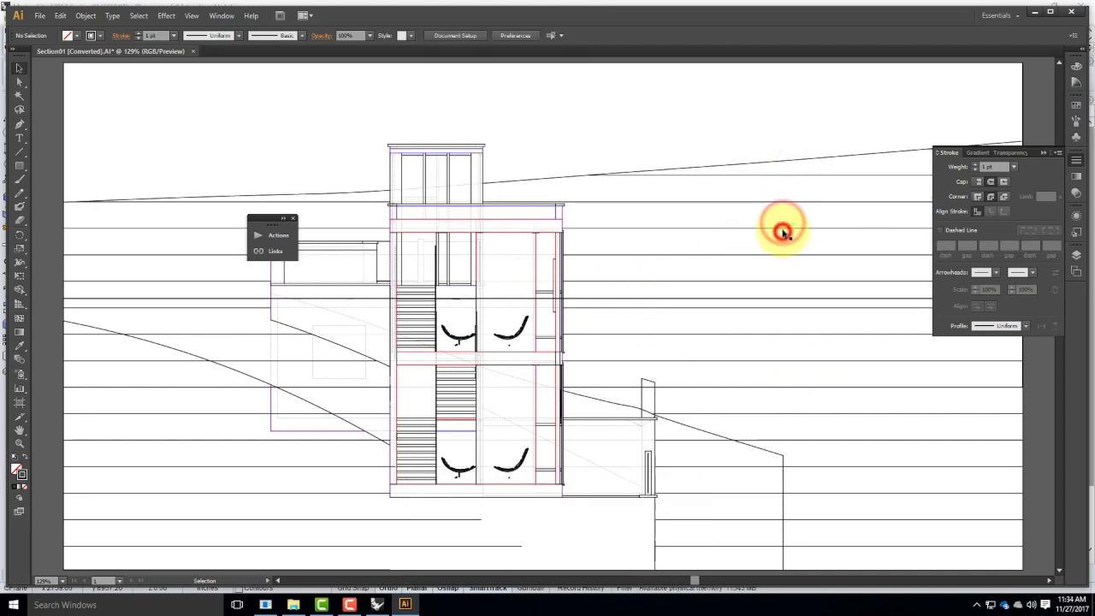
click(782, 229)
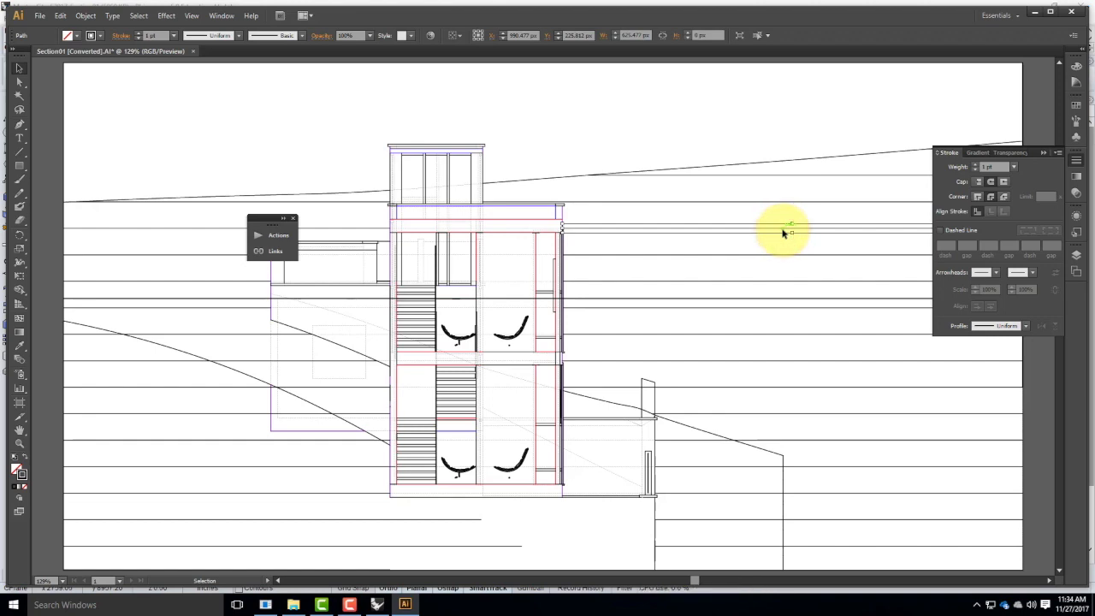
click(594, 299)
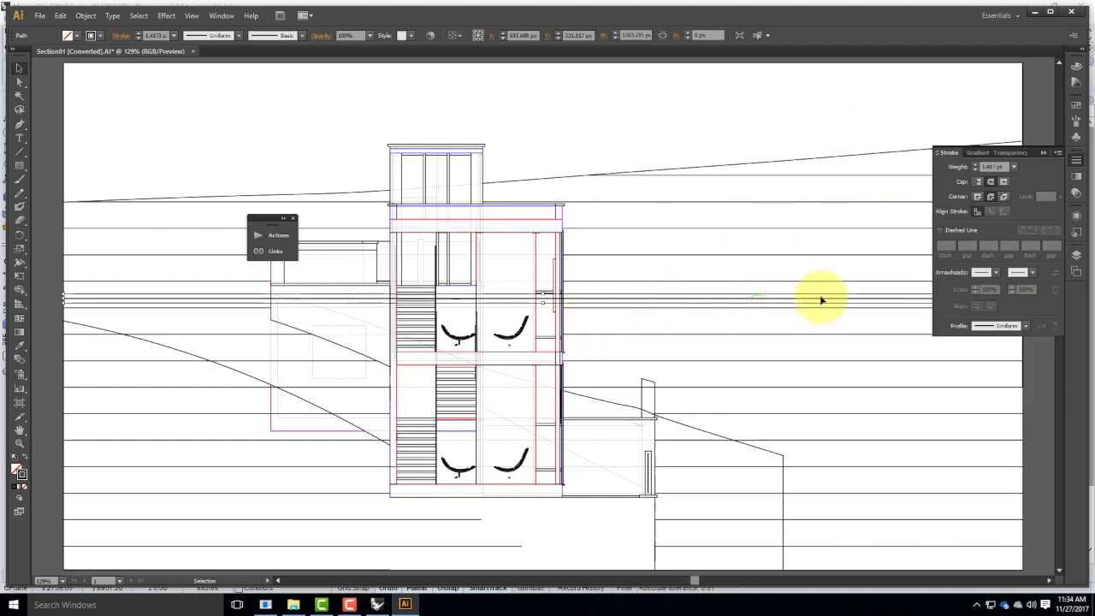
key(Delete)
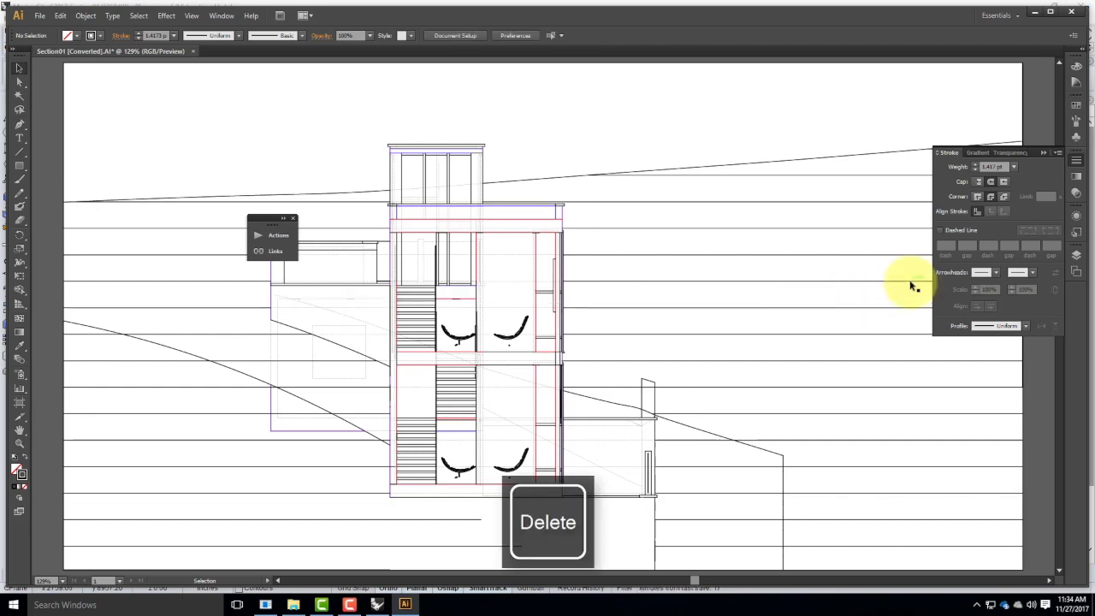
Delete the sloping terrain segments beyond the low wall and the upper segments of the vertical line beneath them.
drag(856, 331, 726, 174)
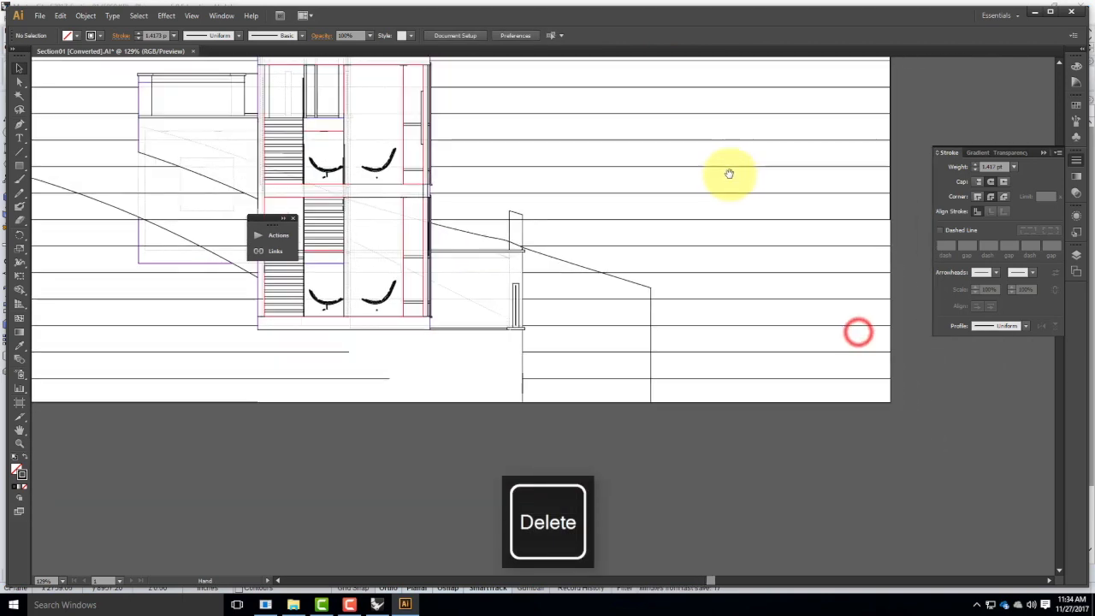
click(645, 286)
key(Delete)
click(587, 269)
key(Delete)
click(651, 295)
key(Delete)
click(653, 316)
key(Delete)
click(648, 337)
click(650, 313)
drag(641, 294, 711, 293)
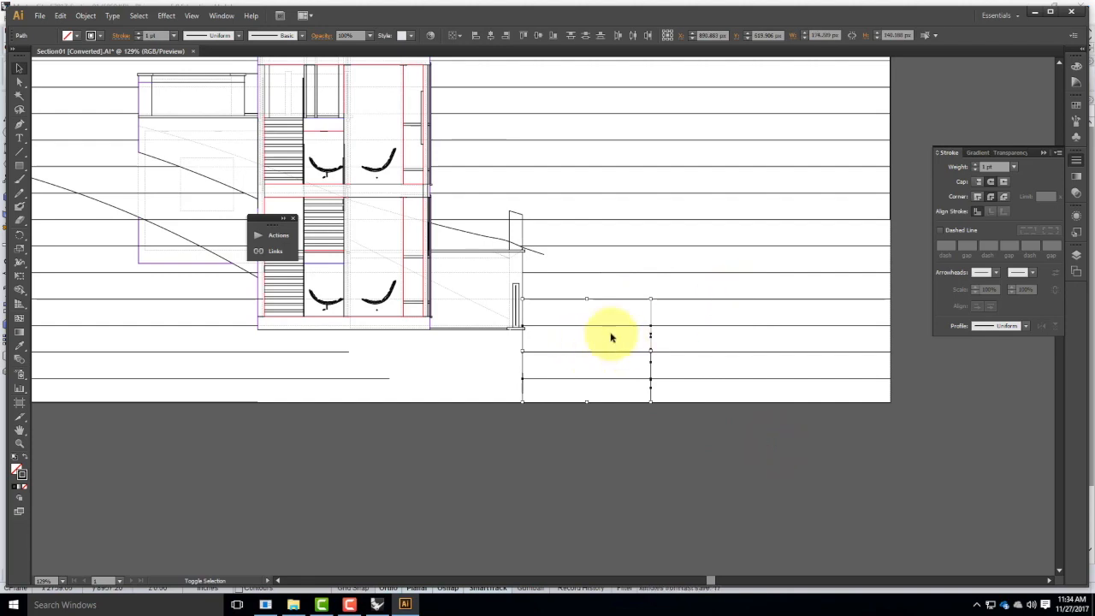
shift+drag(612, 429, 597, 315)
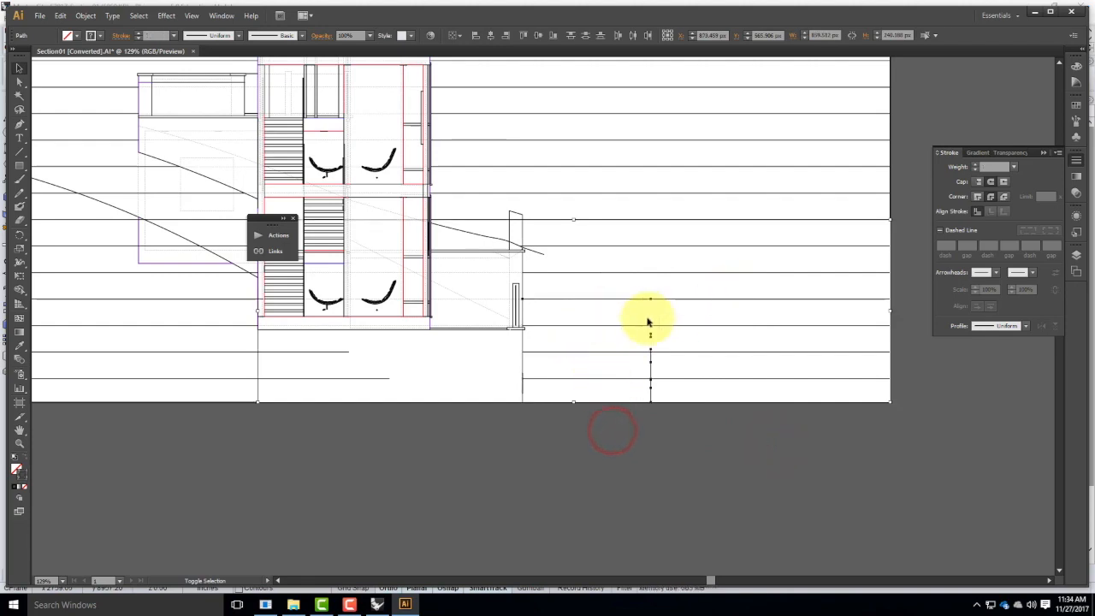
click(679, 440)
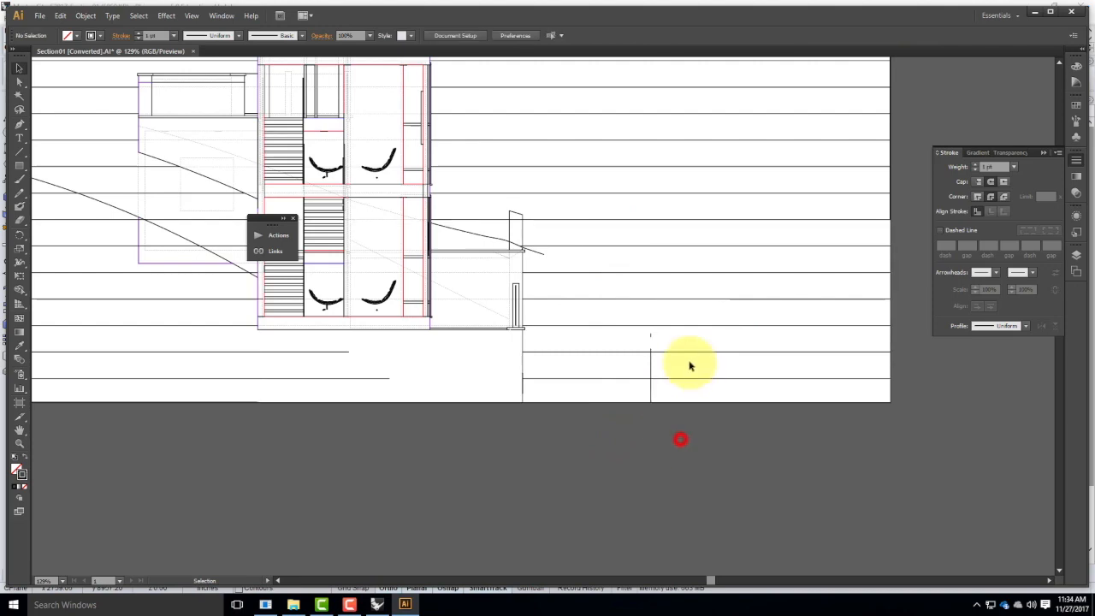
Delete the remaining short segments of that vertical line down to the artboard's lower edge.
click(651, 341)
key(Delete)
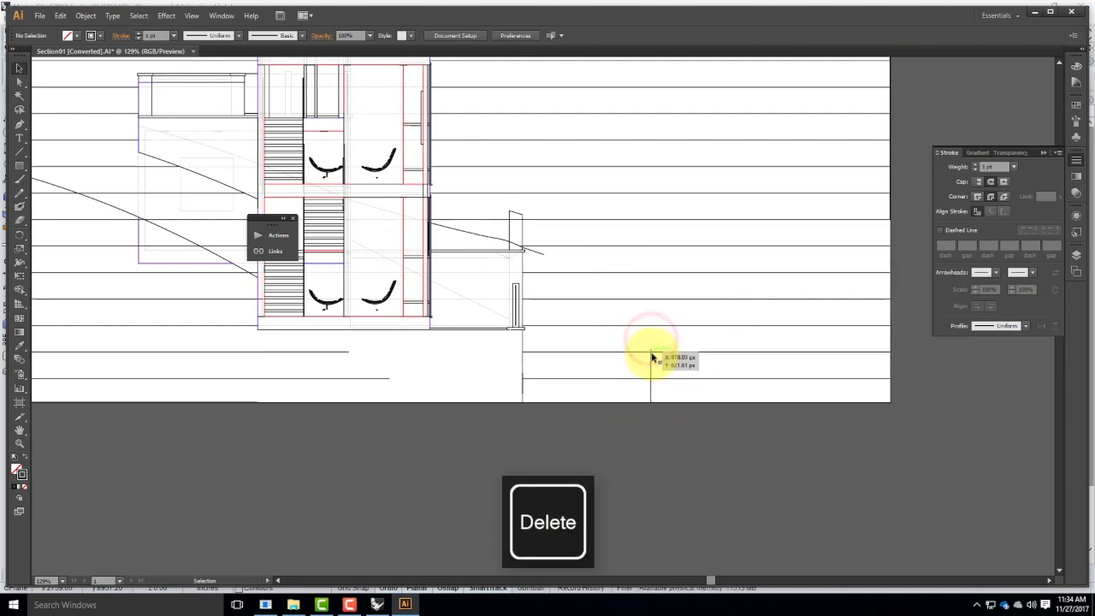
click(652, 361)
key(Delete)
click(651, 373)
key(Delete)
click(651, 384)
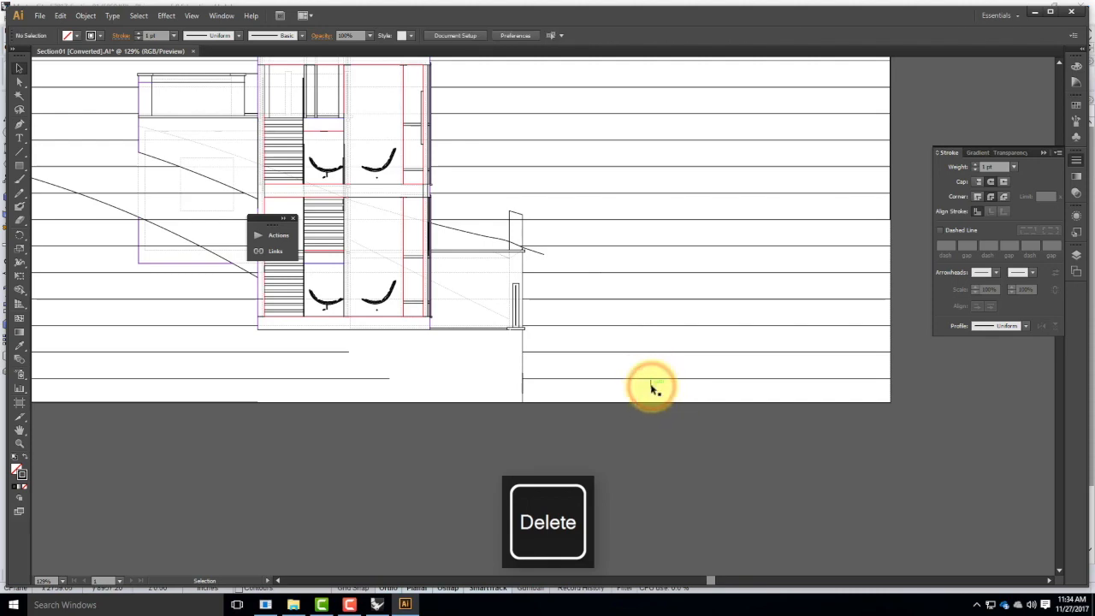
key(Delete)
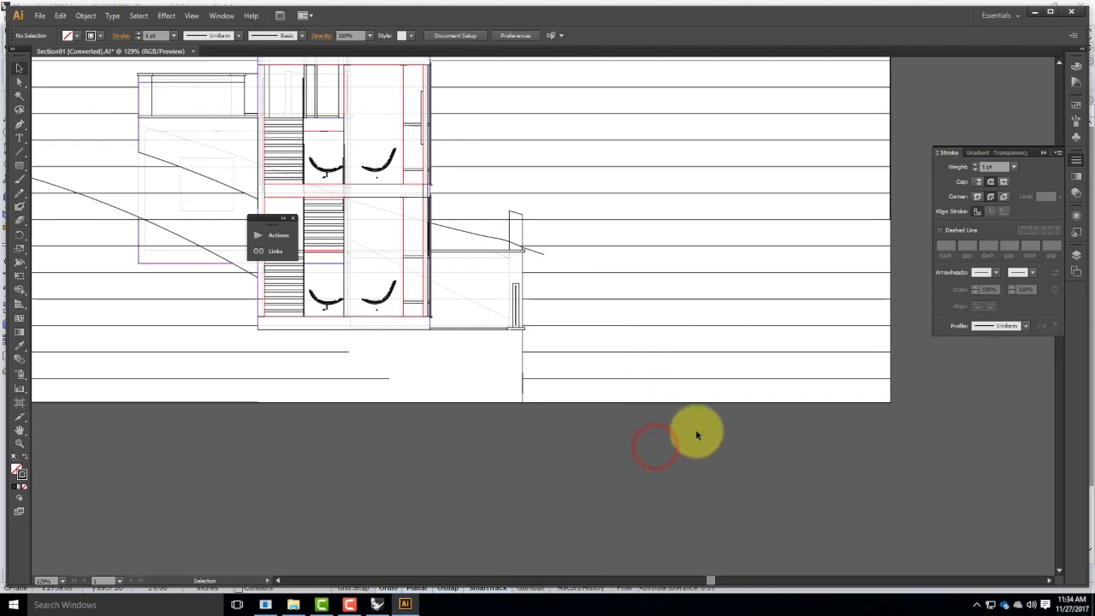
Delete the horizontal lines below the building's base on its downhill side, including the one along the artboard's lower edge.
drag(600, 270, 788, 398)
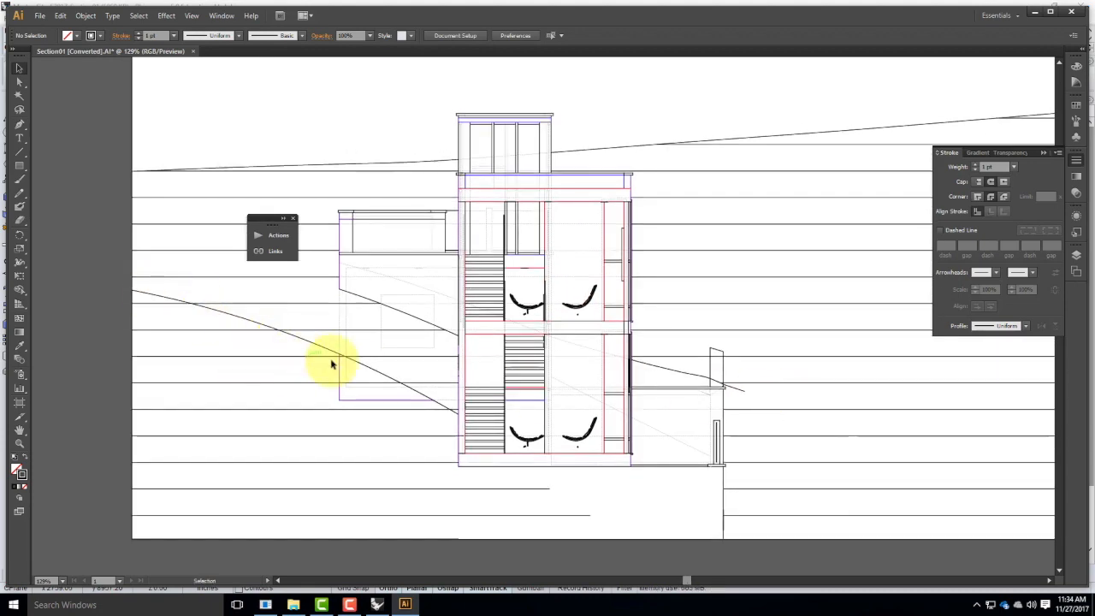
click(439, 405)
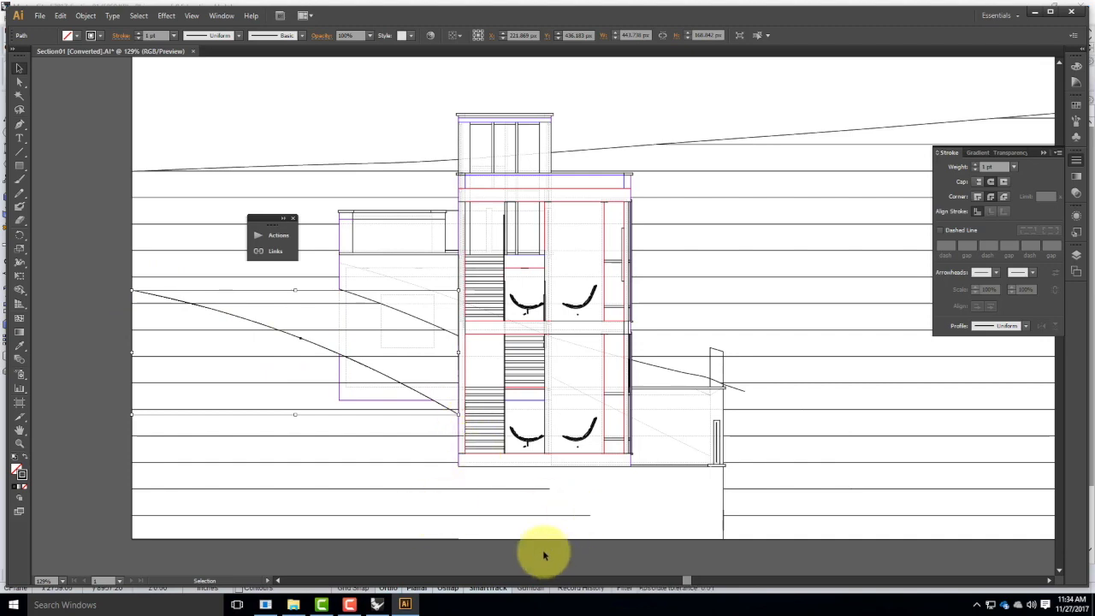
drag(539, 555, 363, 487)
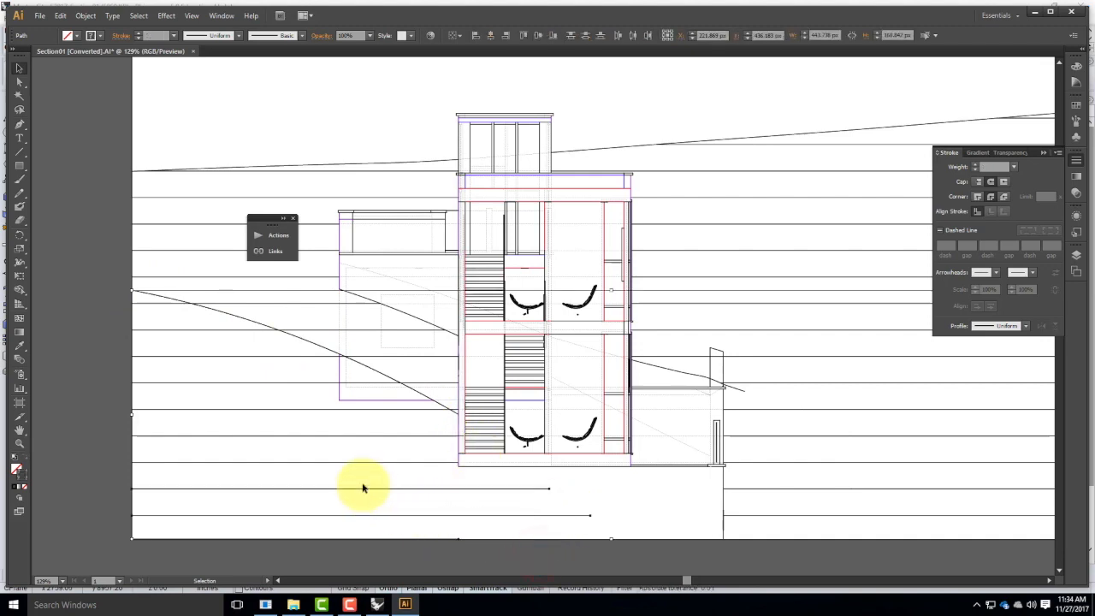
key(Delete)
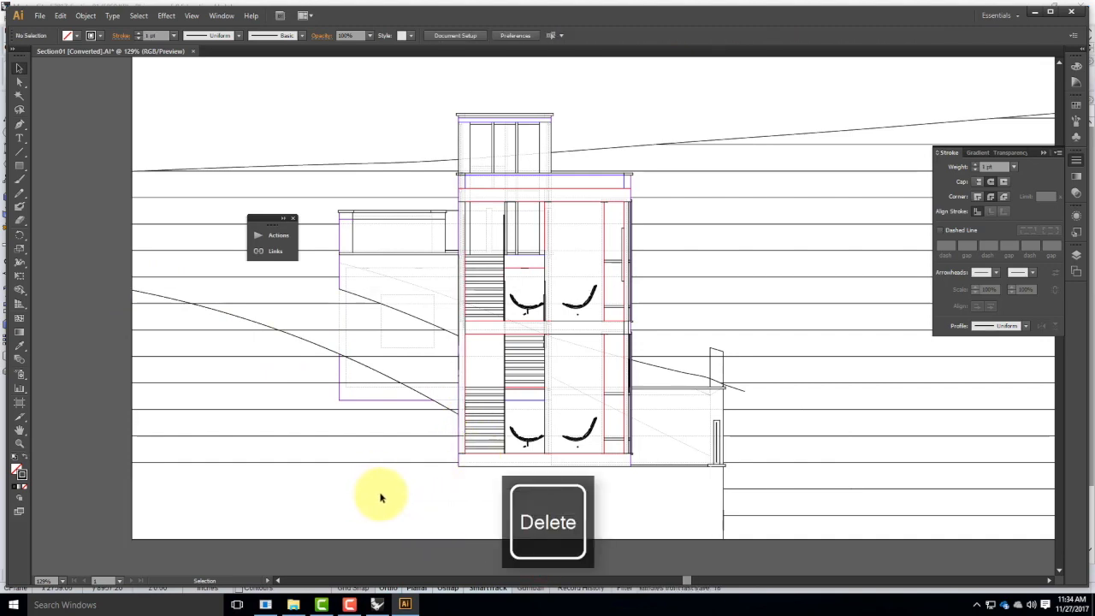
drag(259, 492, 237, 355)
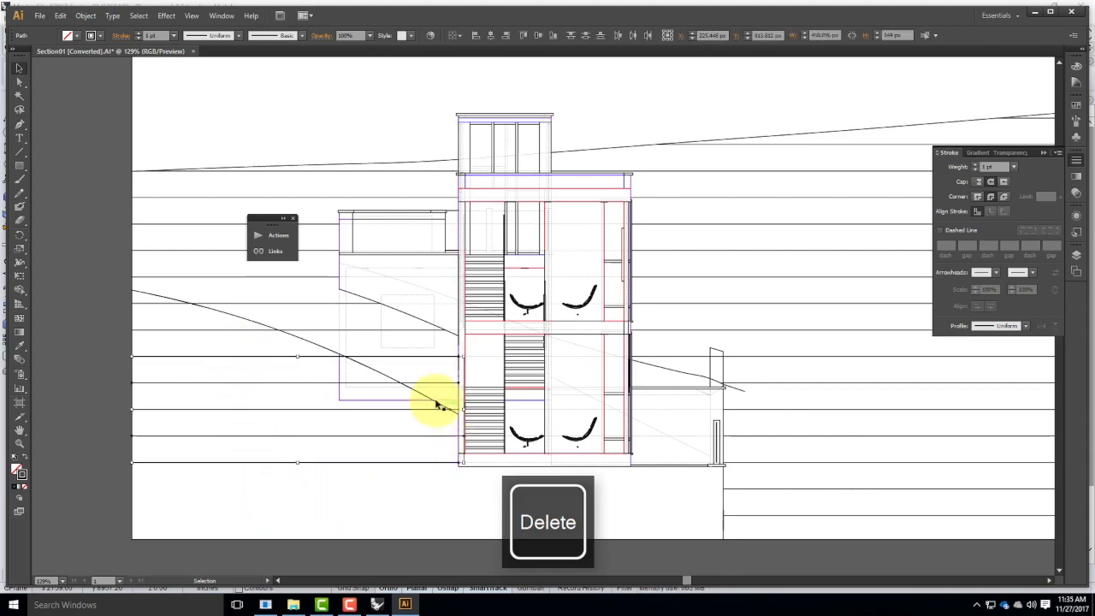
key(Escape)
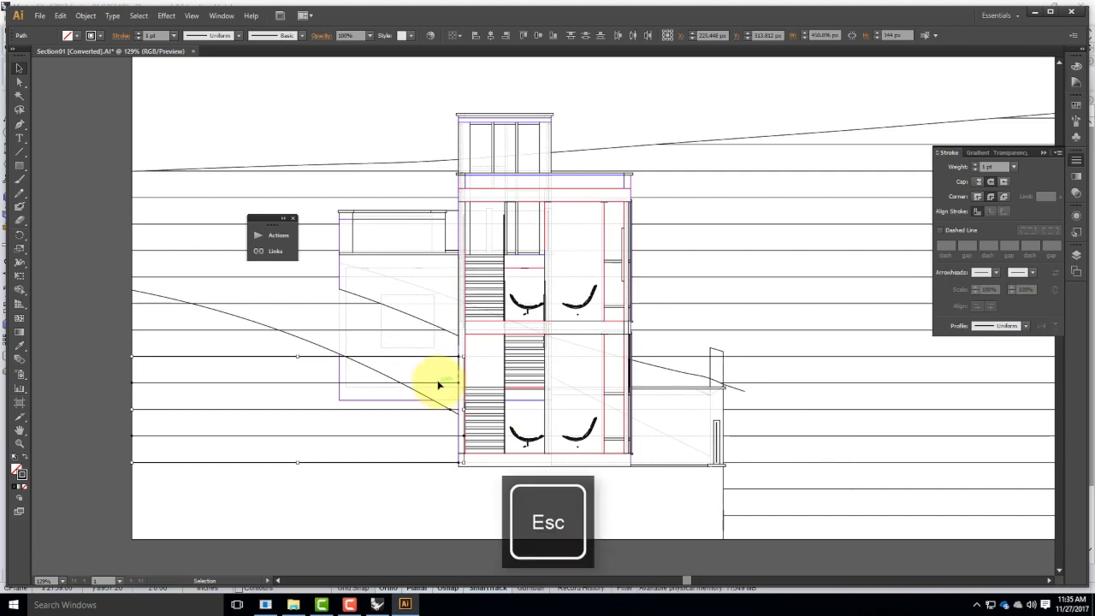
click(419, 503)
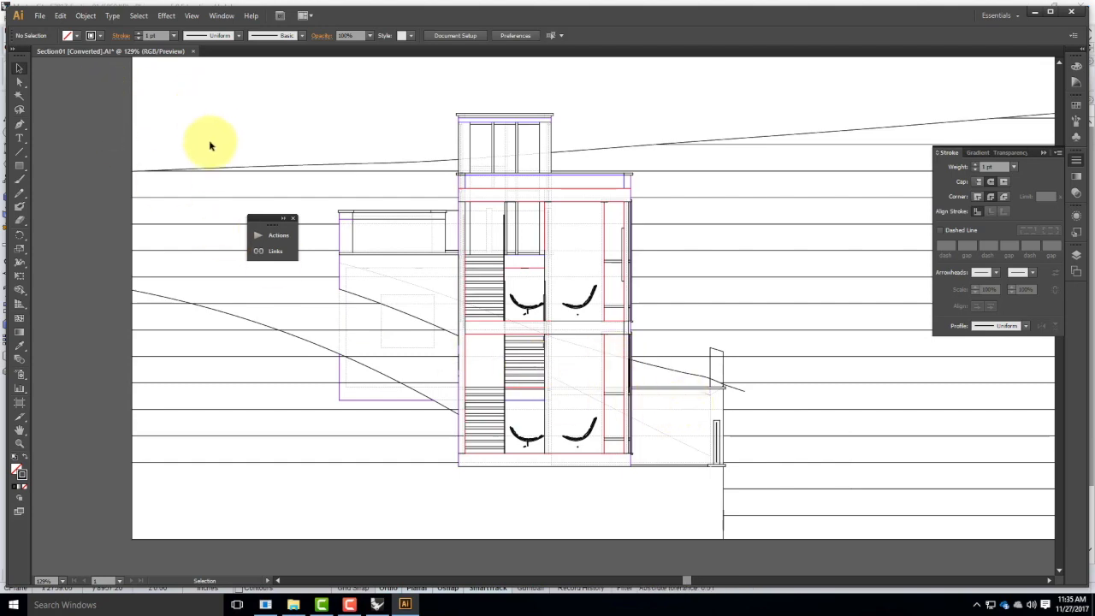
Switch to Rhino and examine the building section in the enlarged Section01 view, restoring the four-view layout after the check.
click(376, 604)
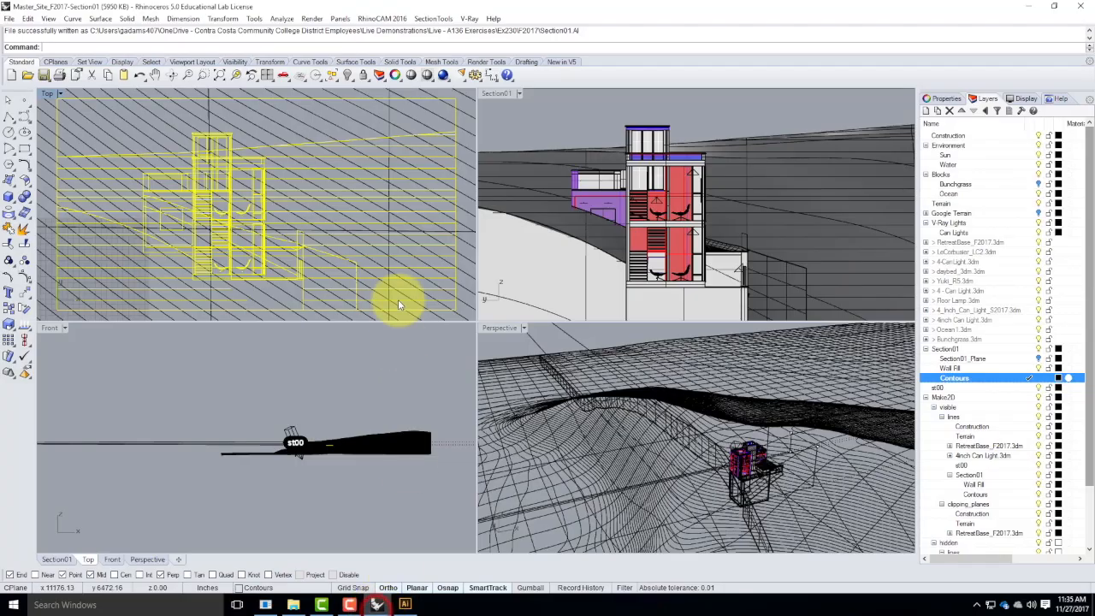
double_click(504, 92)
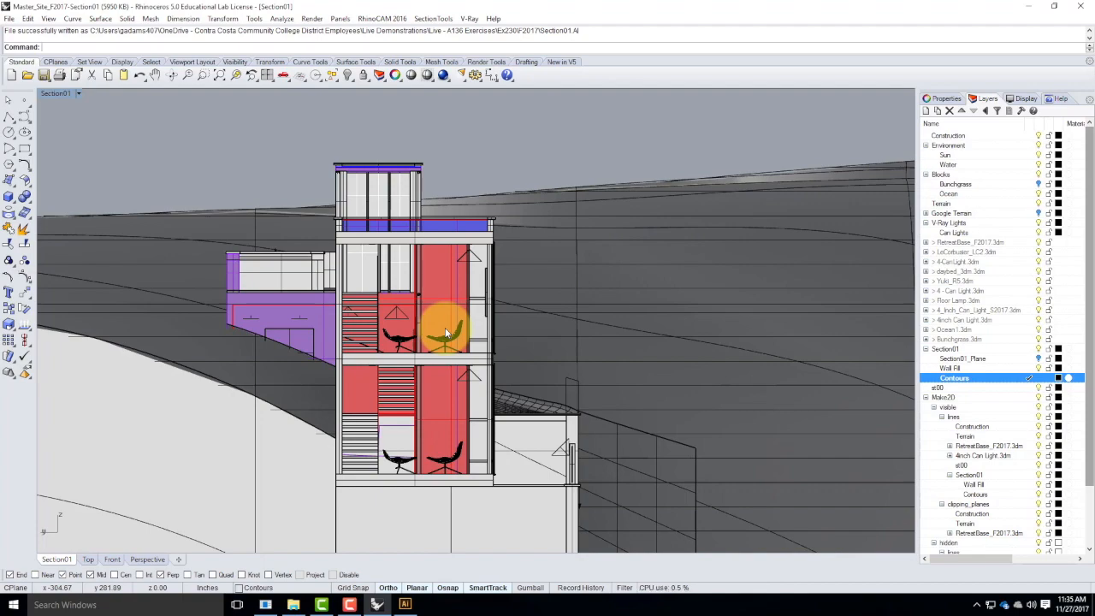
double_click(54, 94)
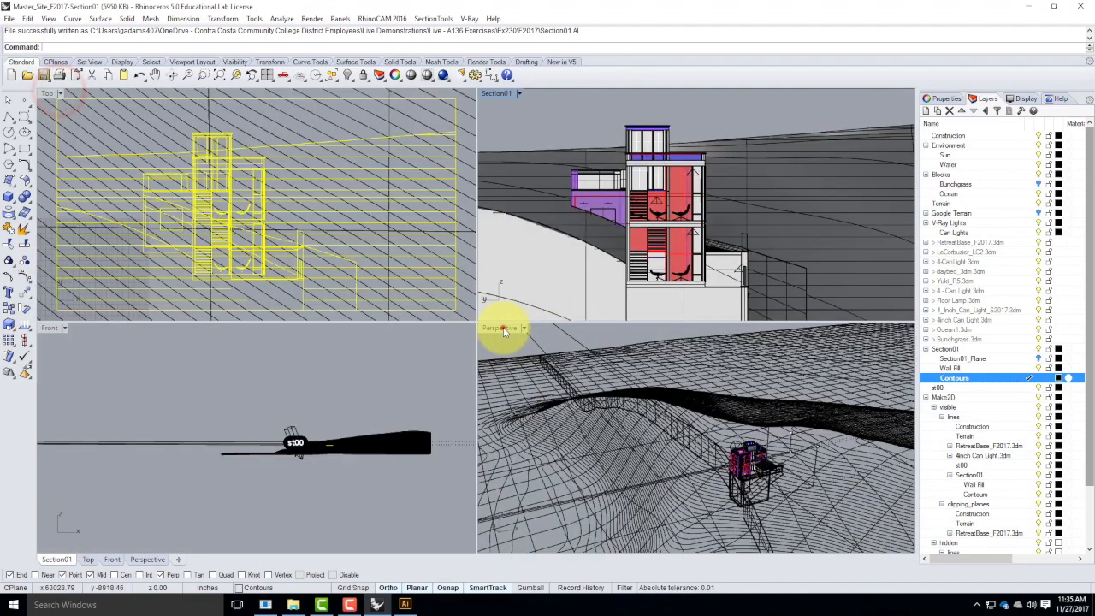
Maximize the Perspective view, clear the section cuts from all views with stClearAllViews and deselect the flattened drawing.
double_click(504, 331)
right_drag(641, 436, 548, 425)
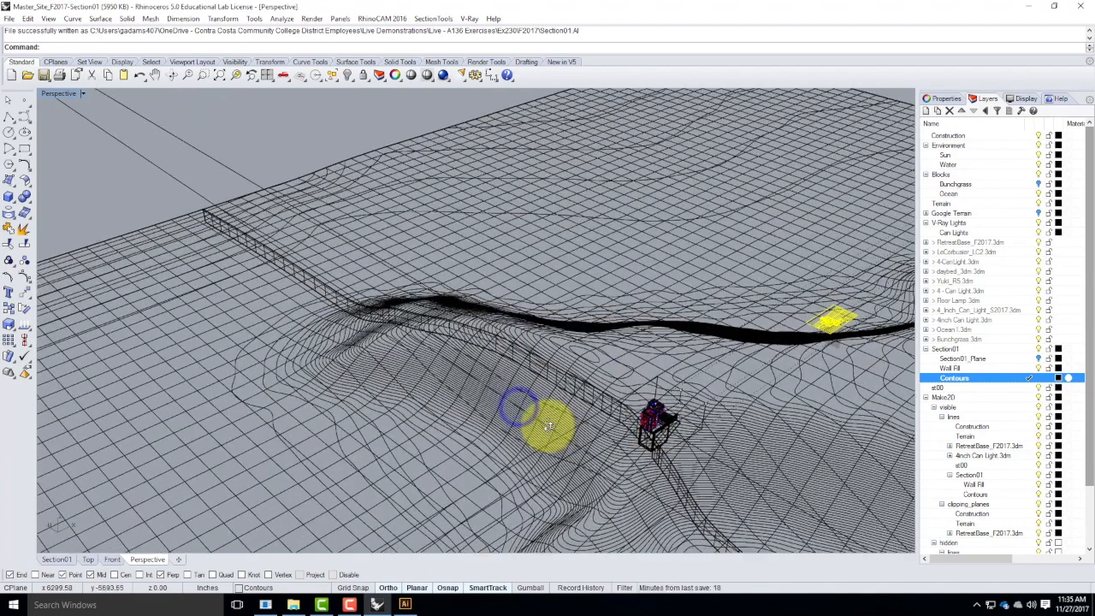
key(BackSpace)
text(ClearAllViews)
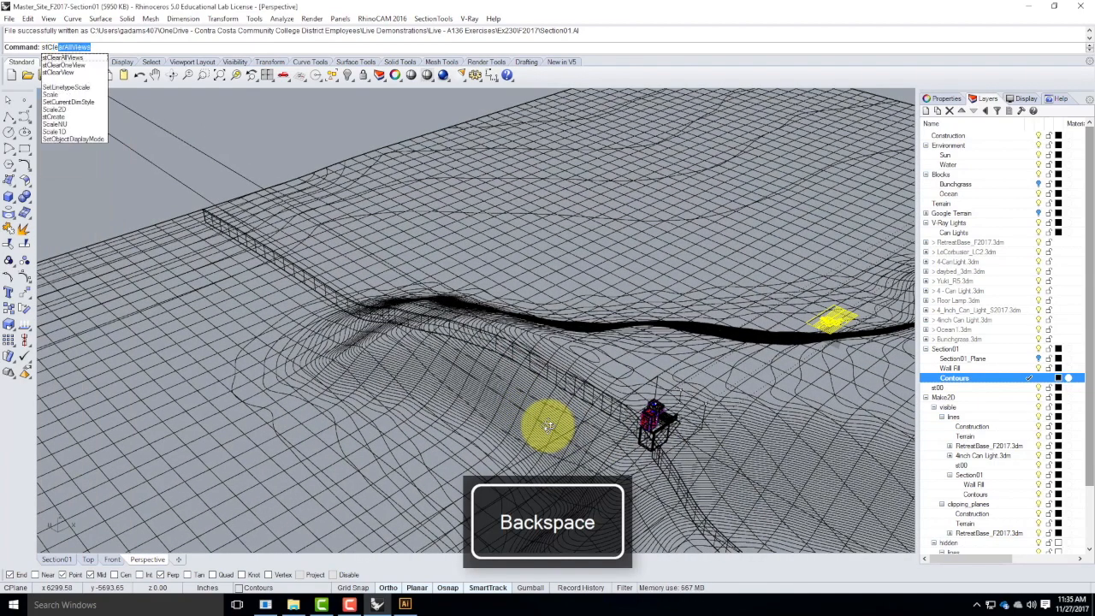
key(Return)
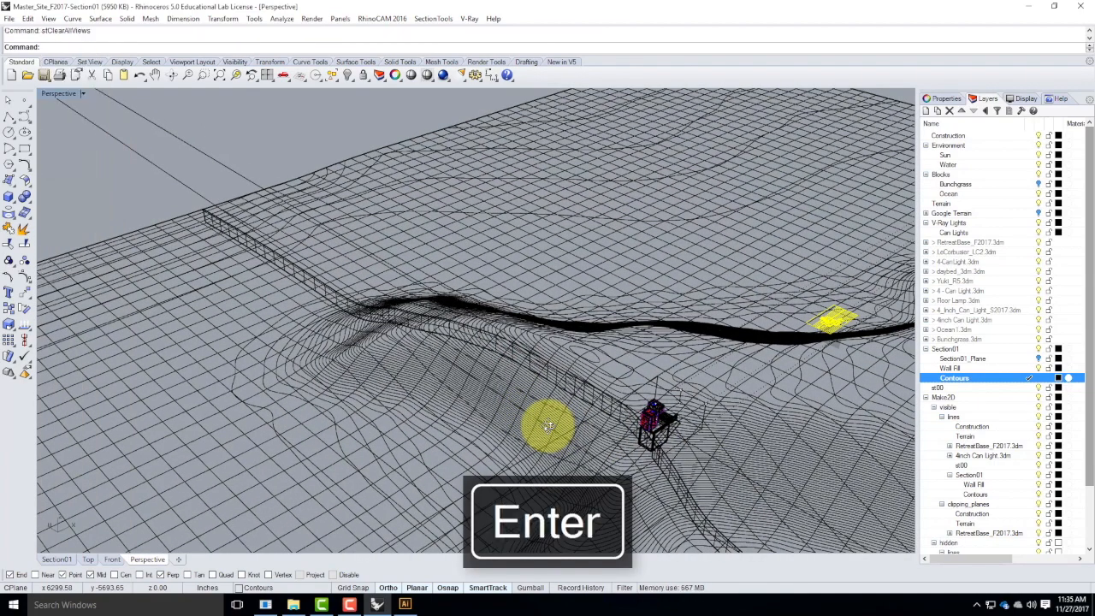
key(Escape)
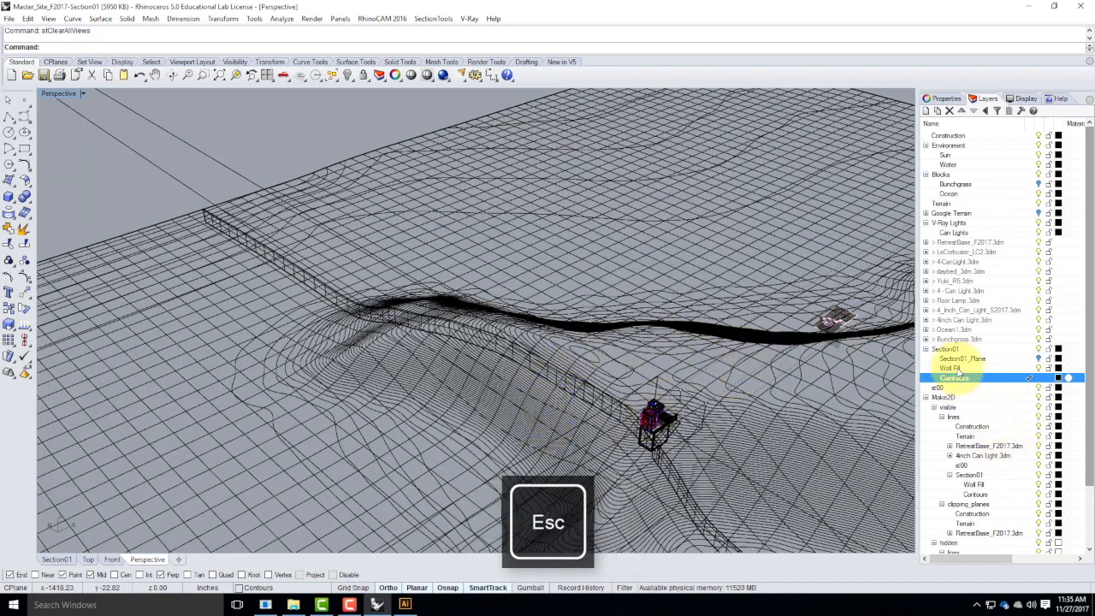
Turn on the Section01_Plane layer and set the Perspective view to Shaded display so the whole section plane shows.
click(954, 359)
click(1038, 358)
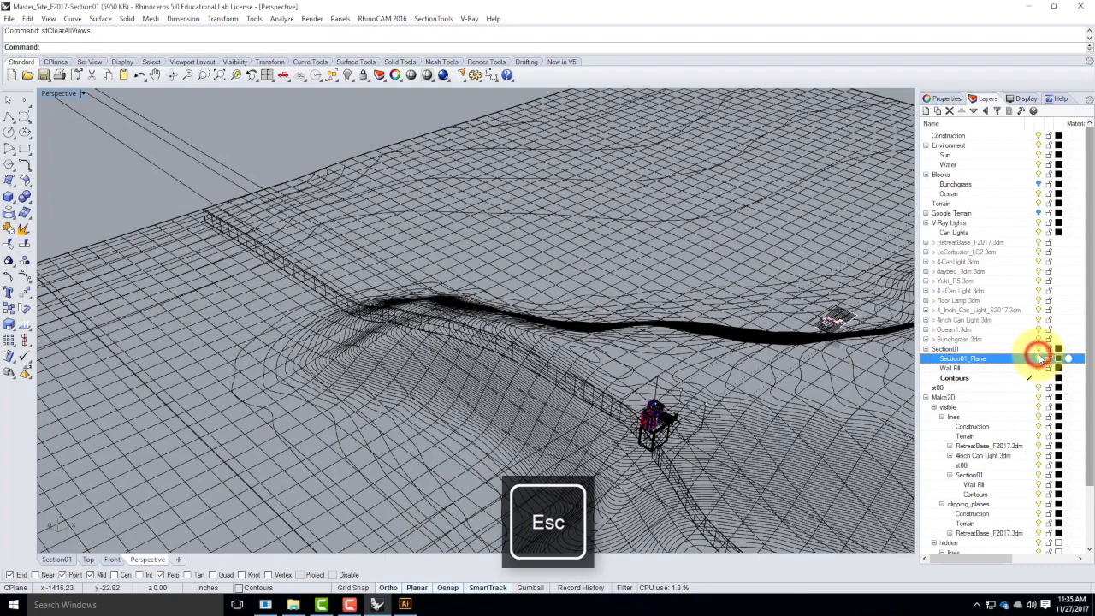
click(83, 92)
click(78, 136)
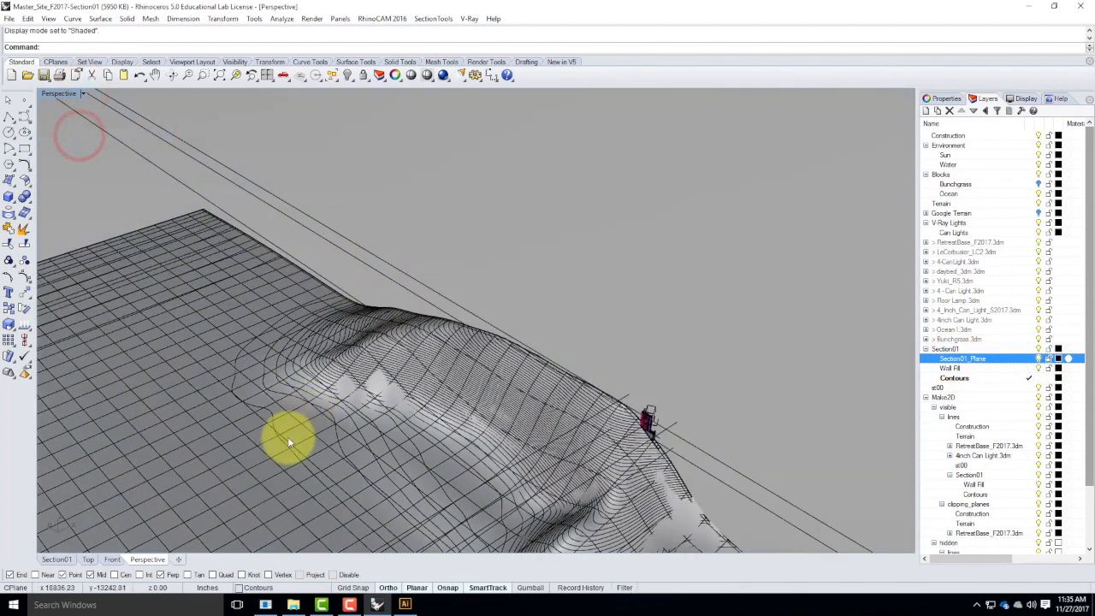
scroll(291, 432, up, 3)
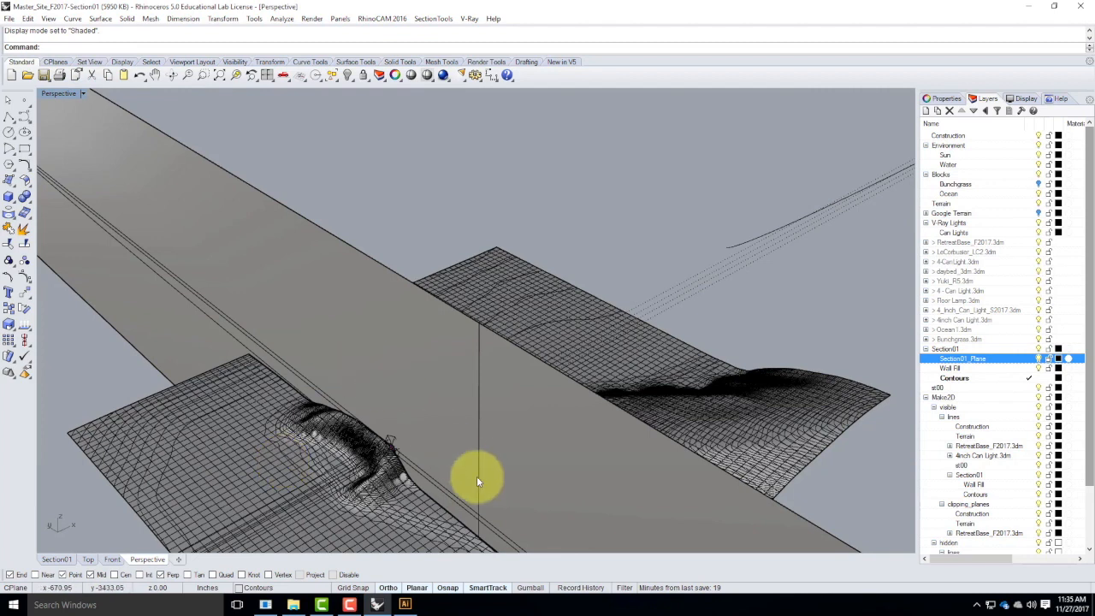
Select all block instances in the model and explode them, repeating once for the blocks nested inside.
key(Return)
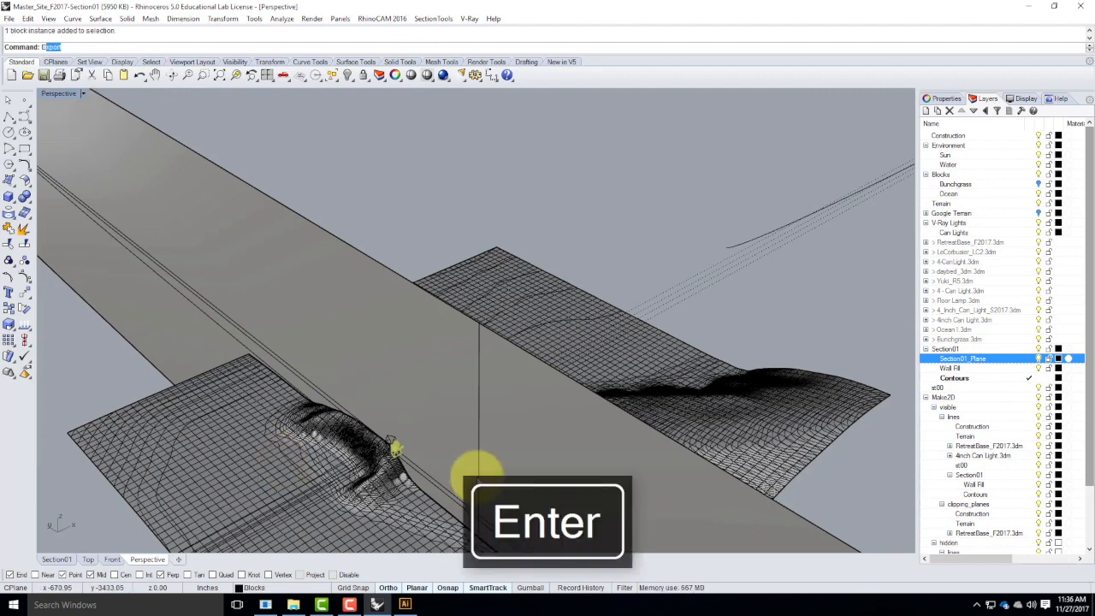
text(Expl)
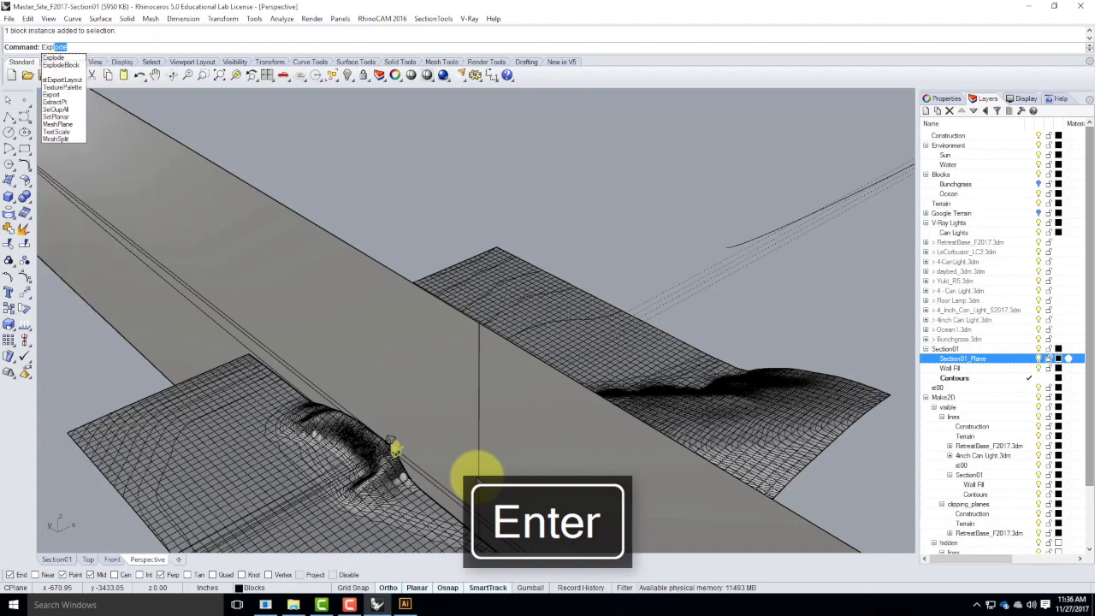
key(Return)
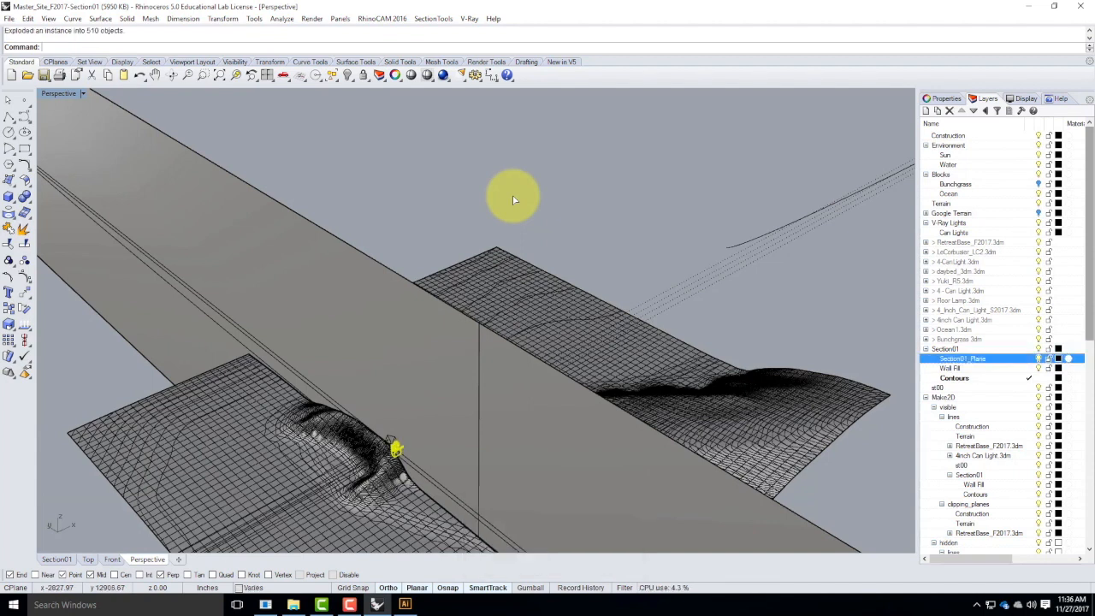
key(BackSpace)
key(BackSpace)
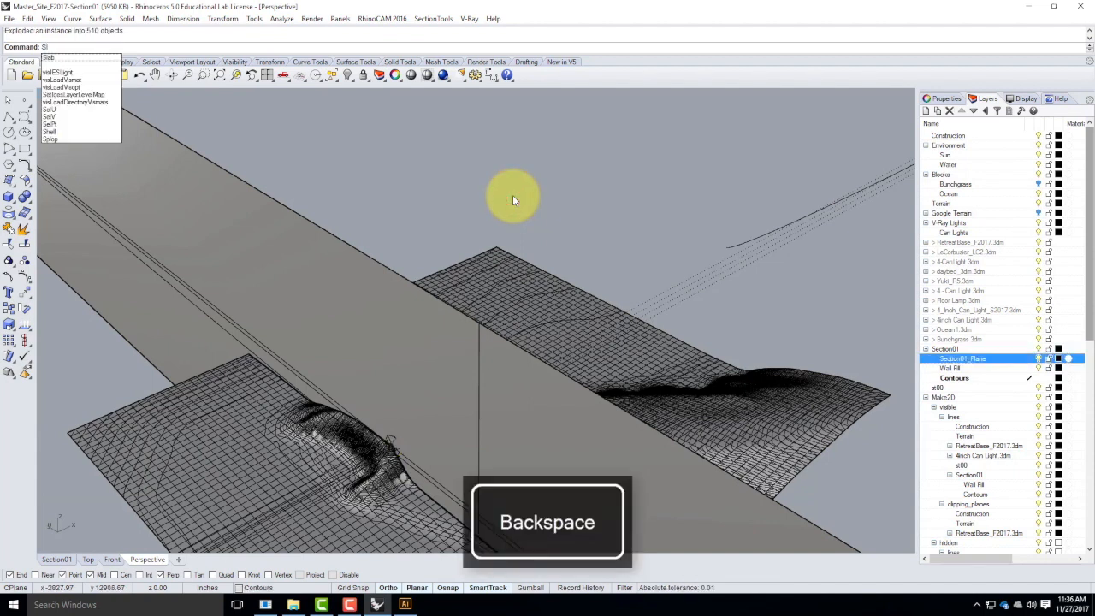
key(Return)
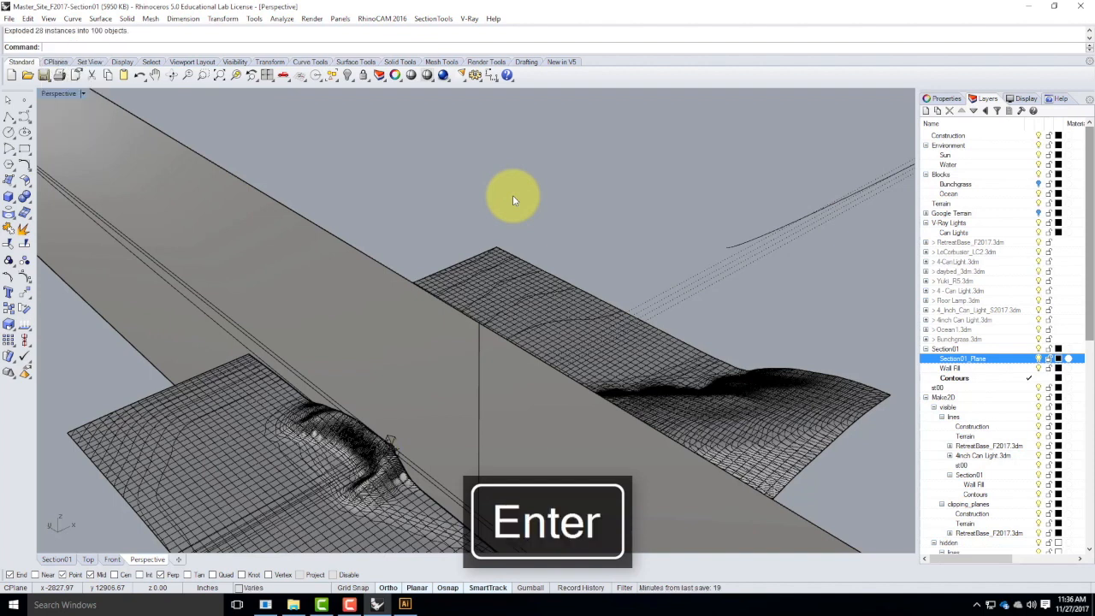
Select the block instances still nested in the exploded geometry and explode them one level further.
click(350, 179)
text(S)
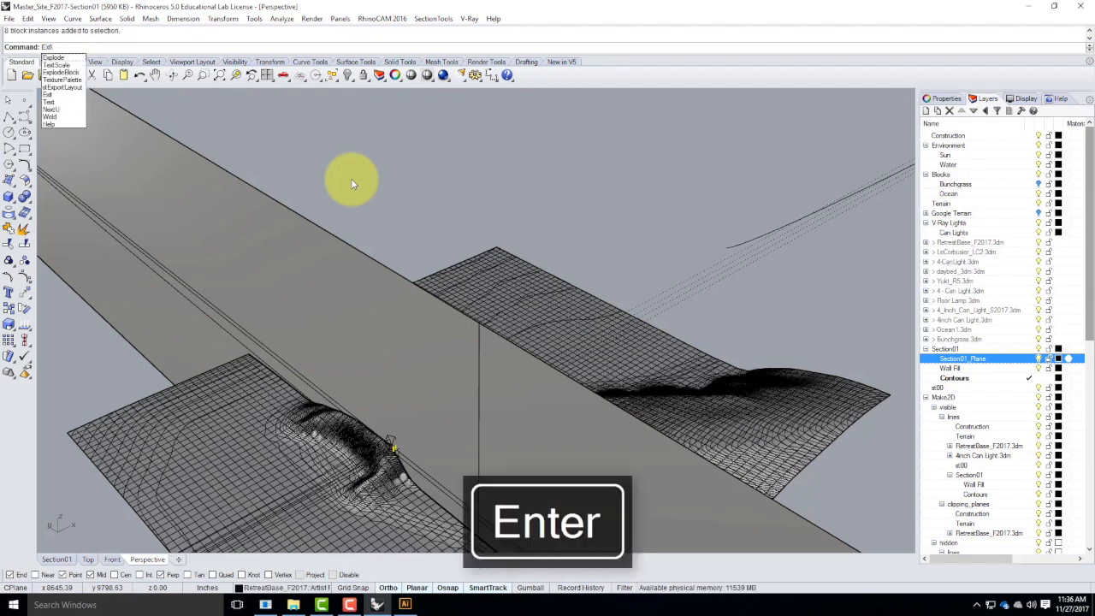
key(BackSpace)
key(BackSpace)
key(BackSpace)
text(xplode)
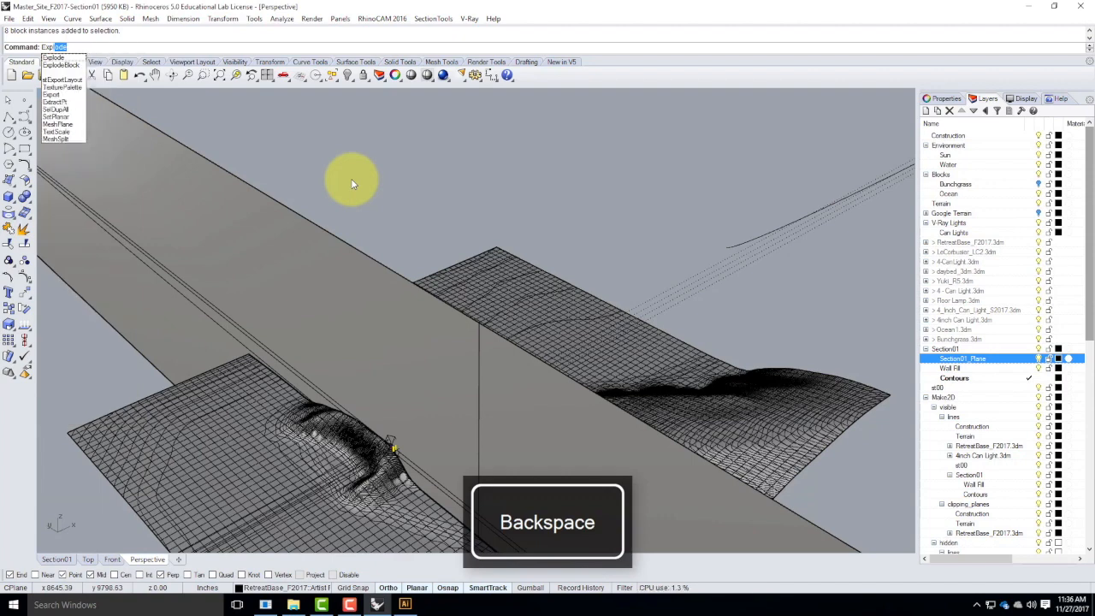
key(Return)
Explode the last level of nested blocks using SelBlockInstance and Explode, and check for any remaining instances.
click(371, 220)
text(S)
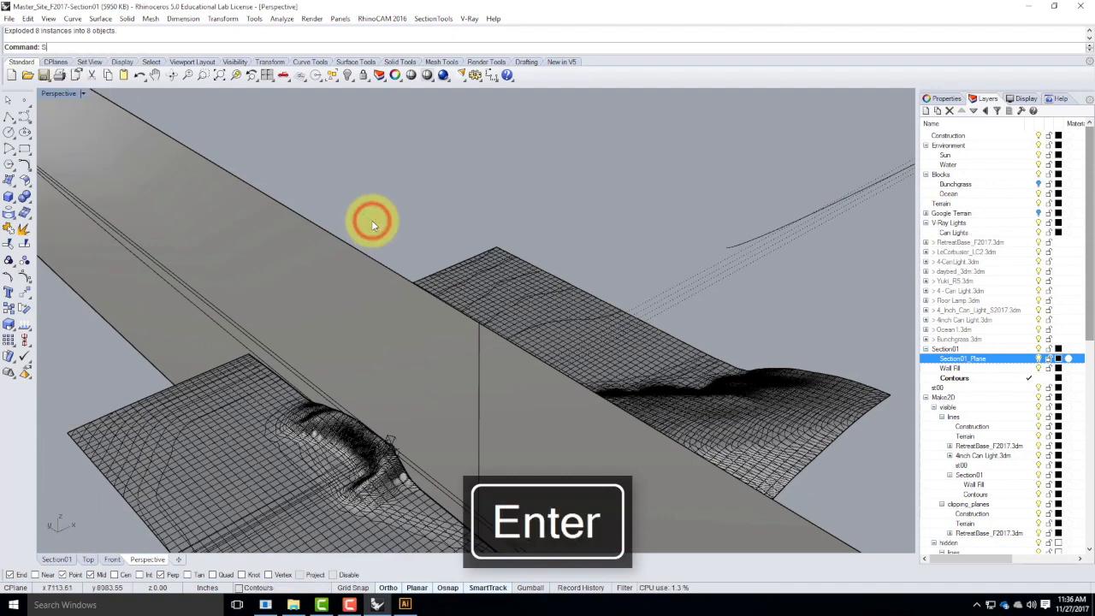
text(elBlockInstance)
key(Return)
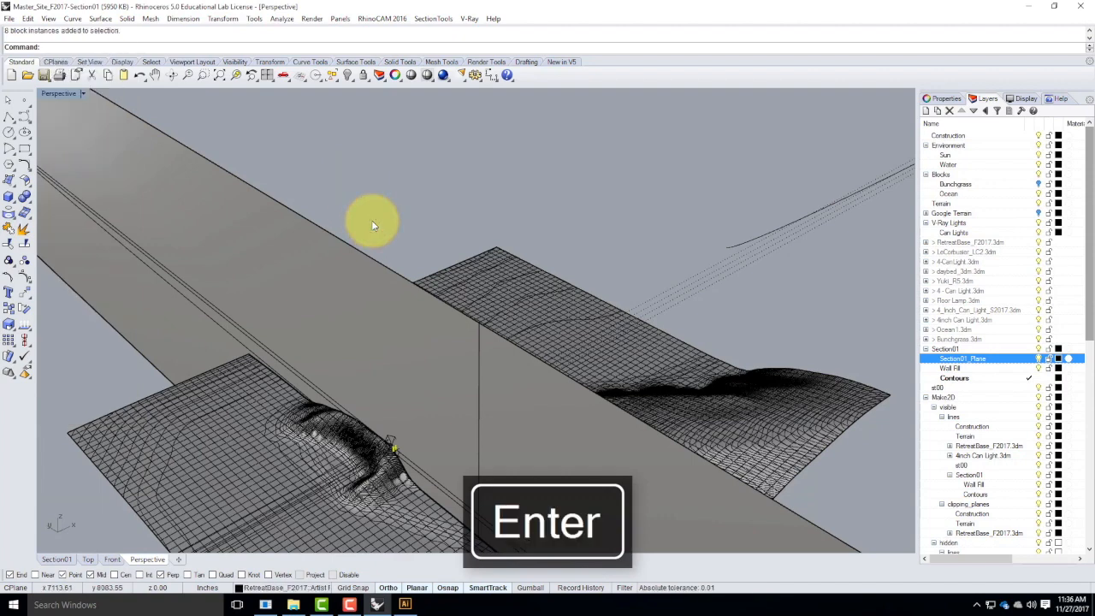
text(Explo)
key(Return)
click(371, 220)
key(BackSpace)
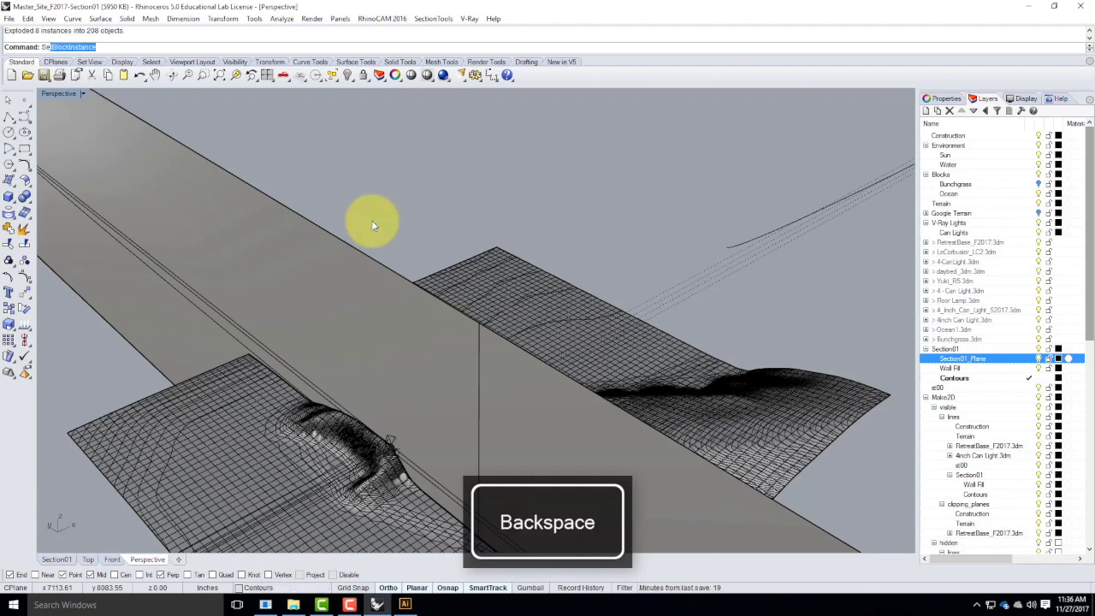
key(Return)
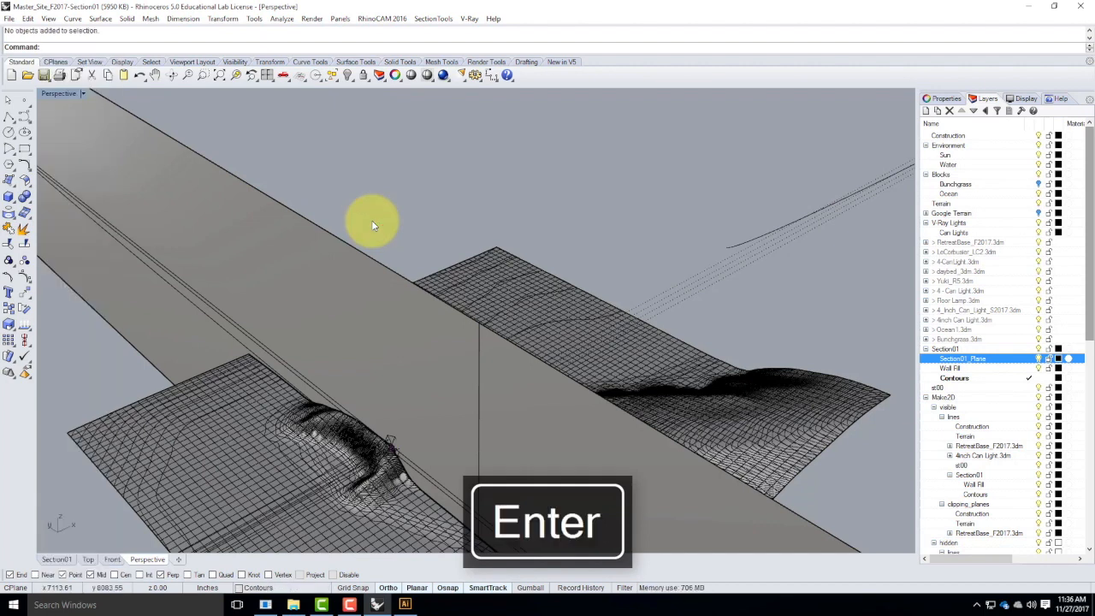
key(Escape)
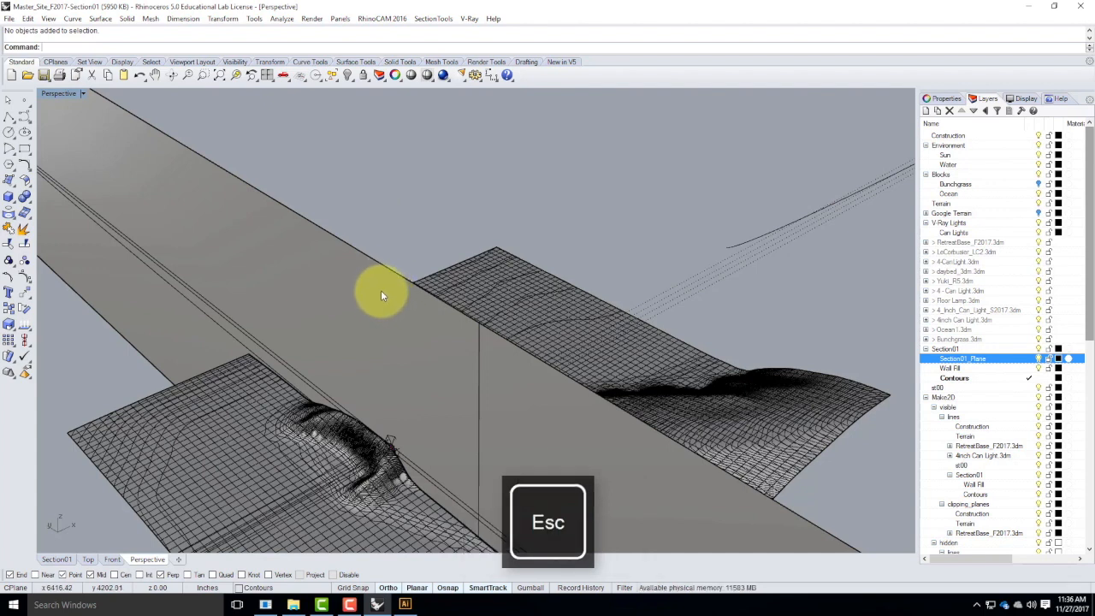
Split all objects except the section plane, using the Section01 plane as the cutting object.
text(Split)
key(Return)
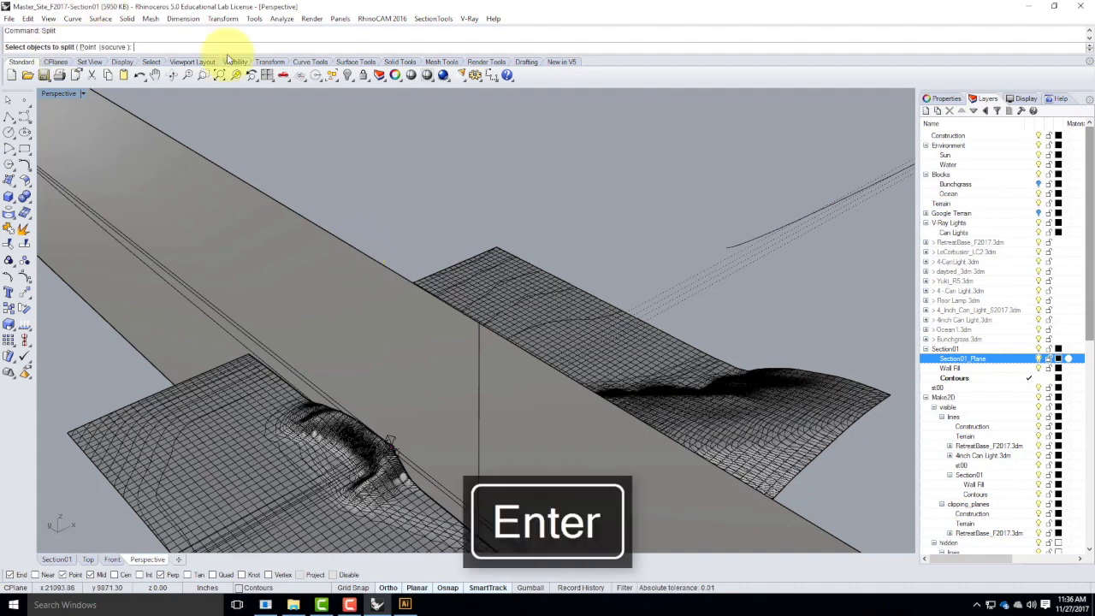
scroll(293, 172, down, 5)
drag(206, 112, 281, 120)
text(a)
key(Return)
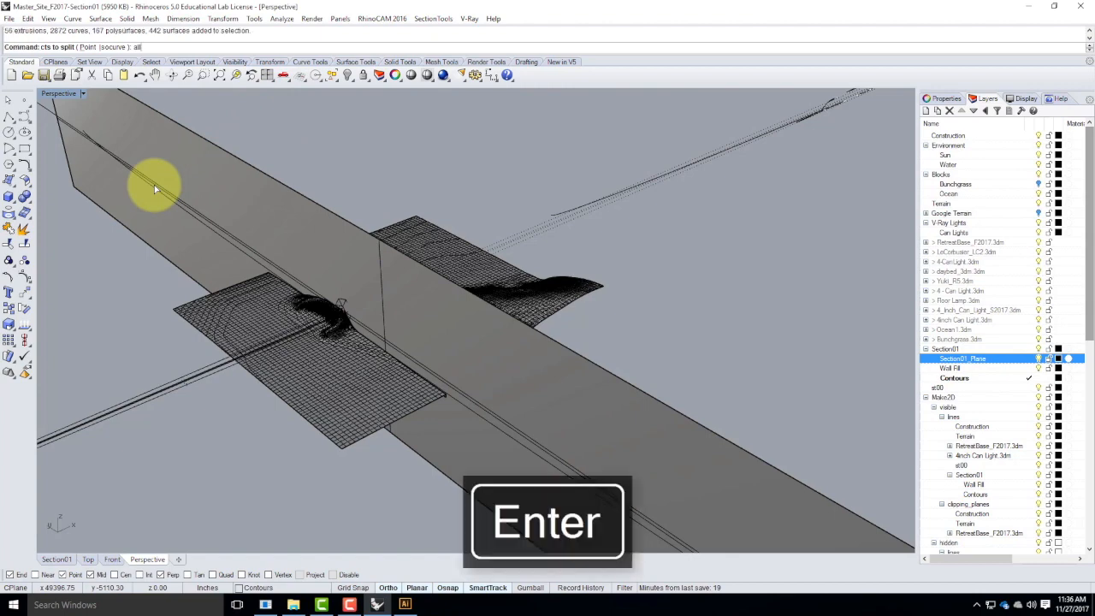
click(243, 176)
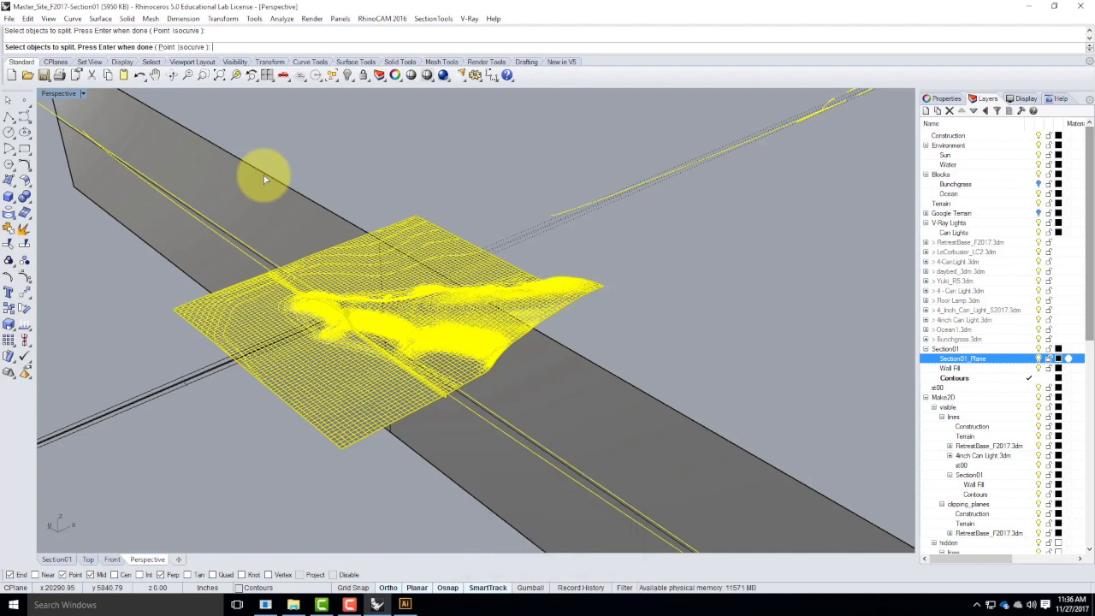
key(Return)
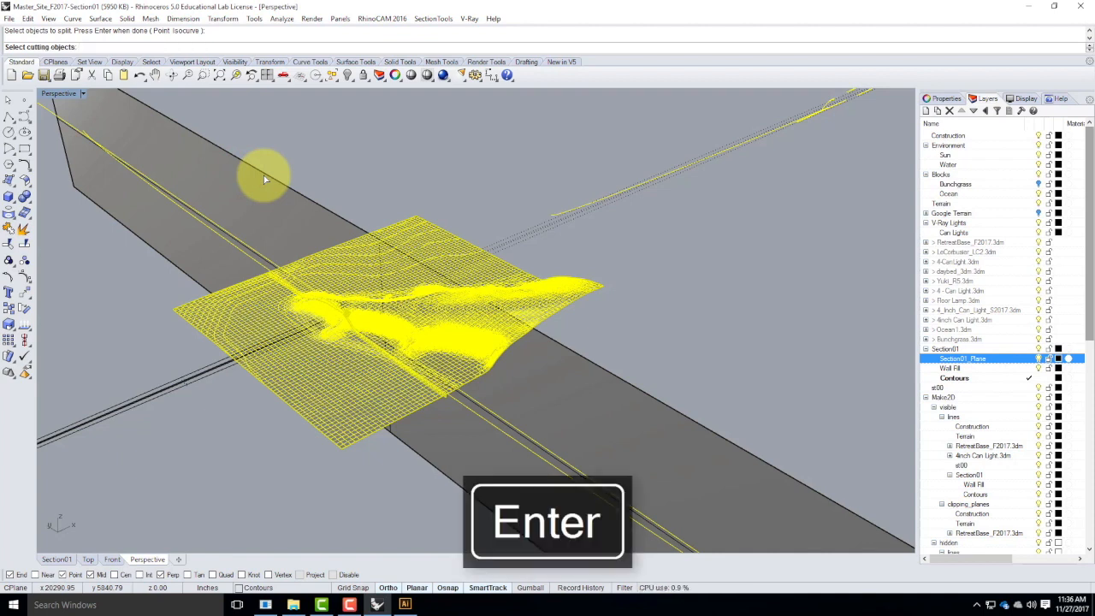
click(217, 168)
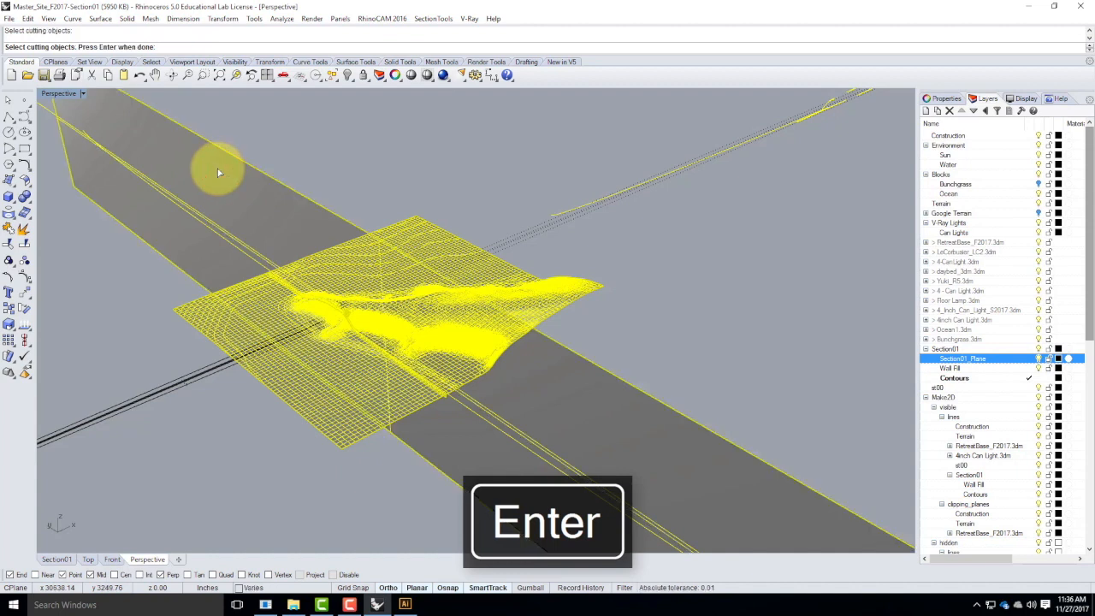
key(Return)
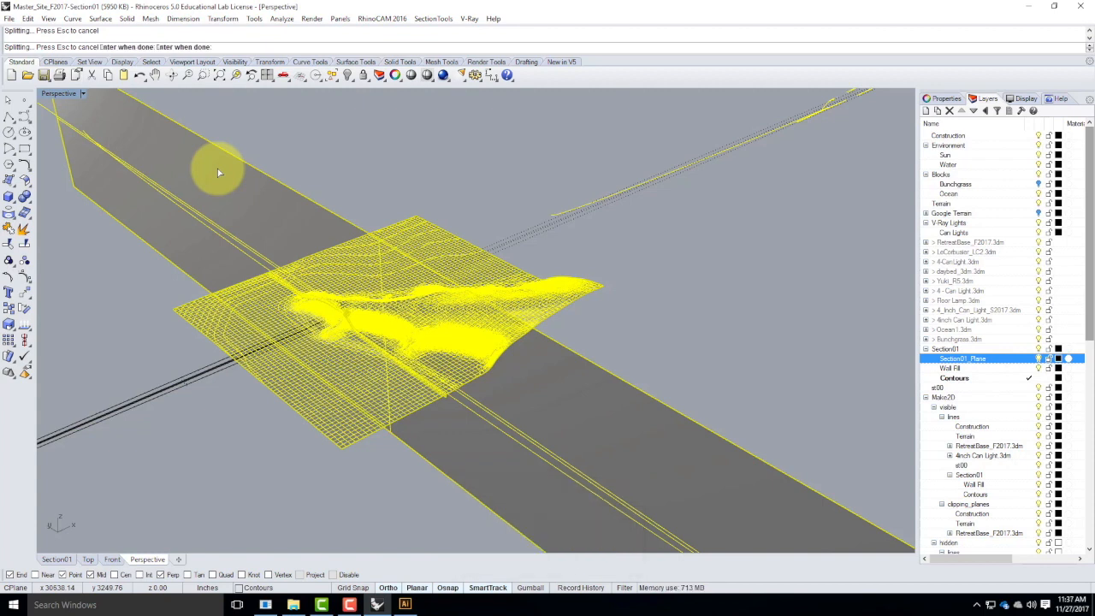
click(353, 606)
click(1045, 556)
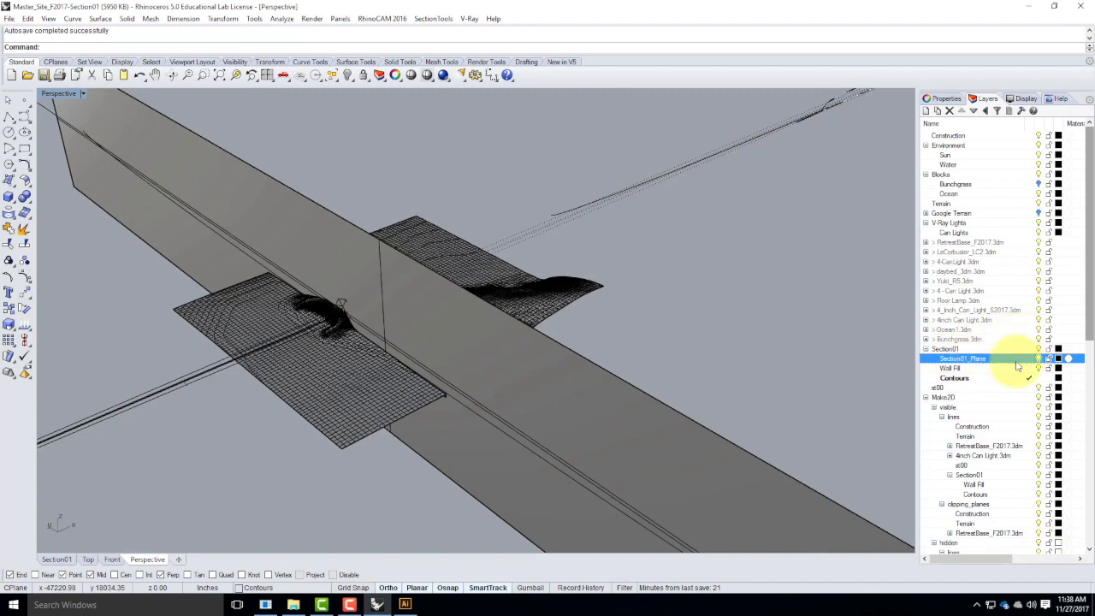
Turn off the Section01_Plane layer and restore the four-viewport layout from the maximized Perspective view.
click(1038, 358)
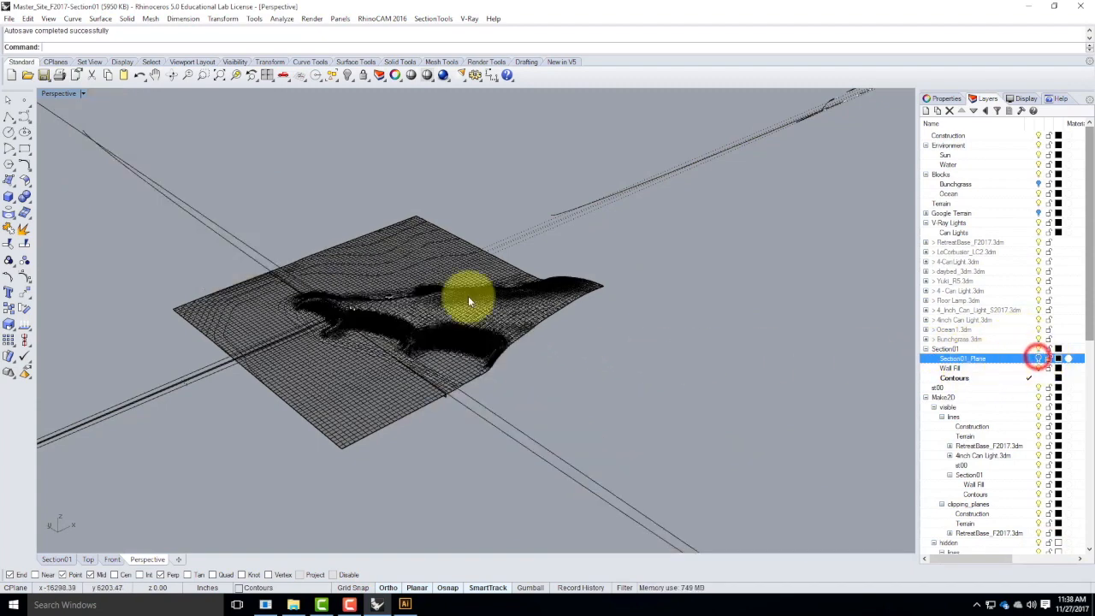
double_click(62, 92)
scroll(291, 445, up, 5)
scroll(301, 428, up, 8)
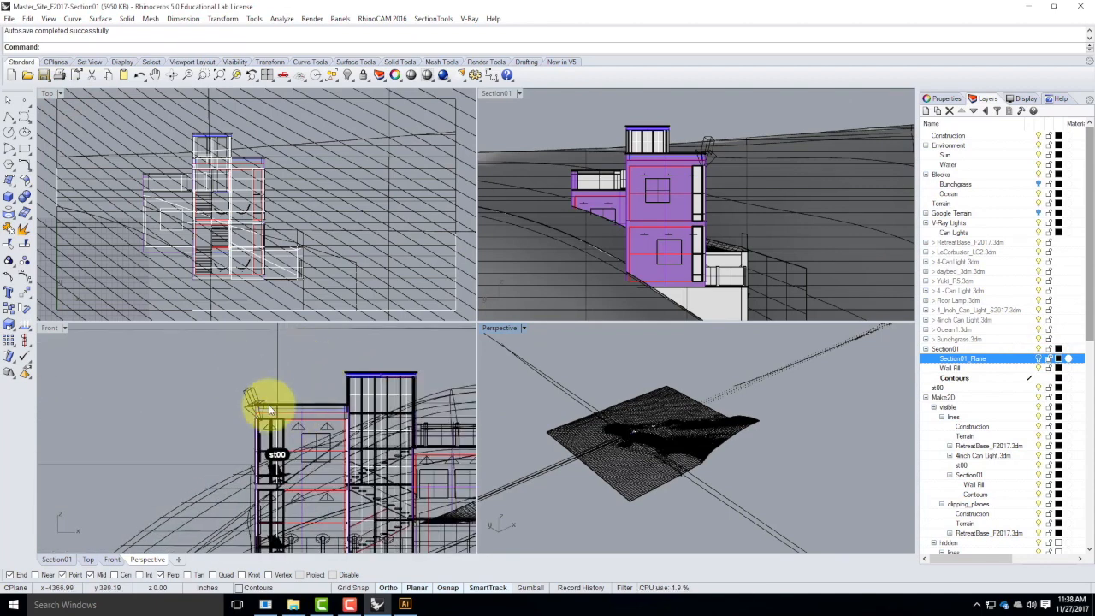
Change the Front viewport to the Back view.
click(64, 327)
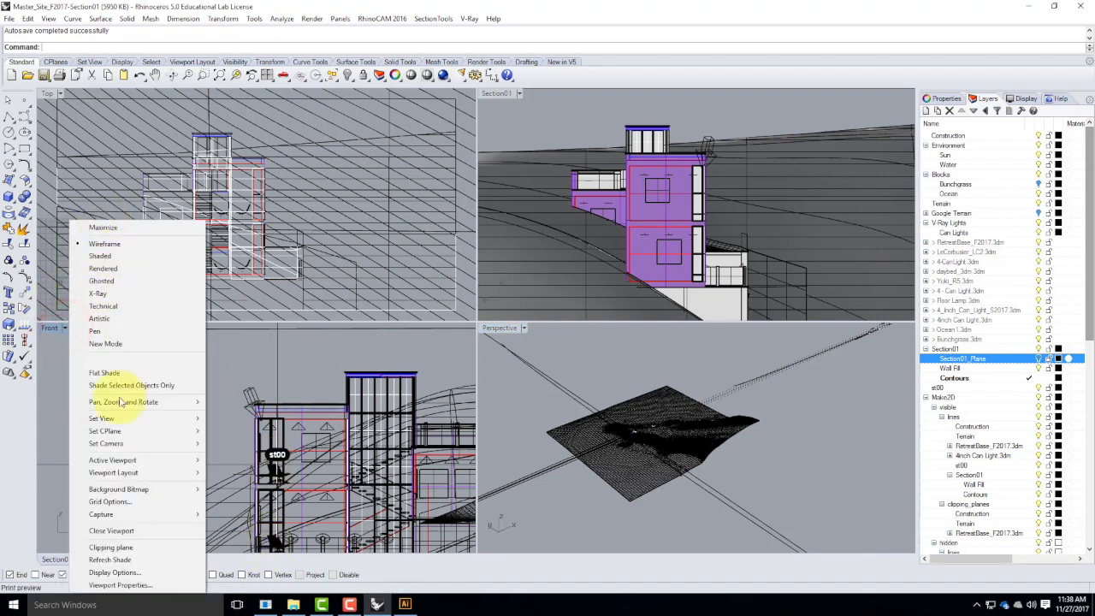
mouse_move(137, 420)
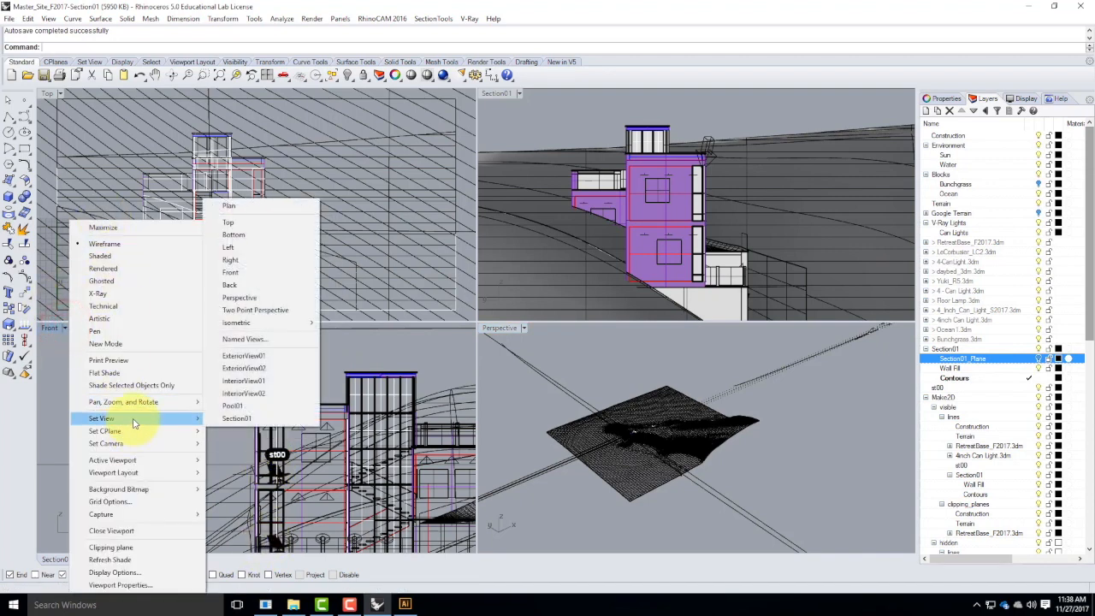
click(282, 287)
scroll(261, 368, down, 8)
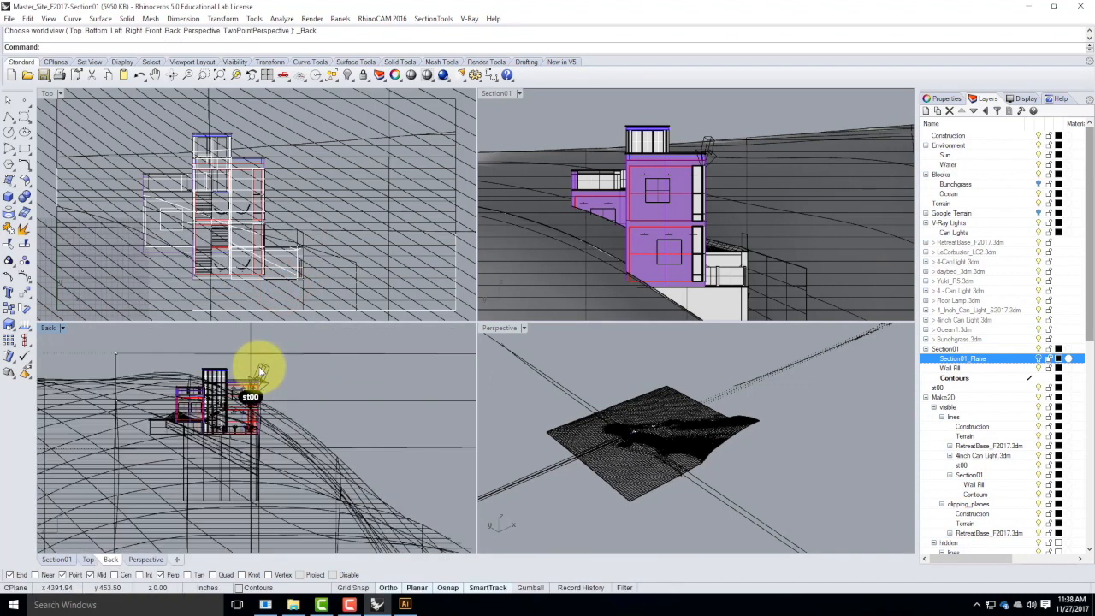
In the Back view, select the split building and terrain pieces in front of the section cut with a crossing window.
scroll(262, 394, up, 6)
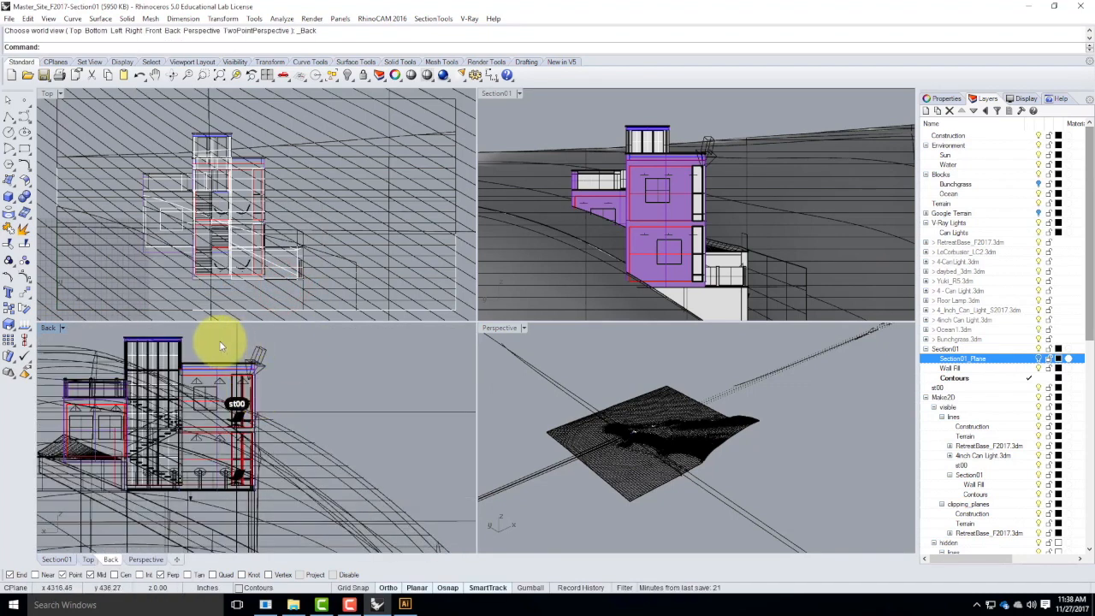
scroll(245, 363, down, 3)
click(275, 345)
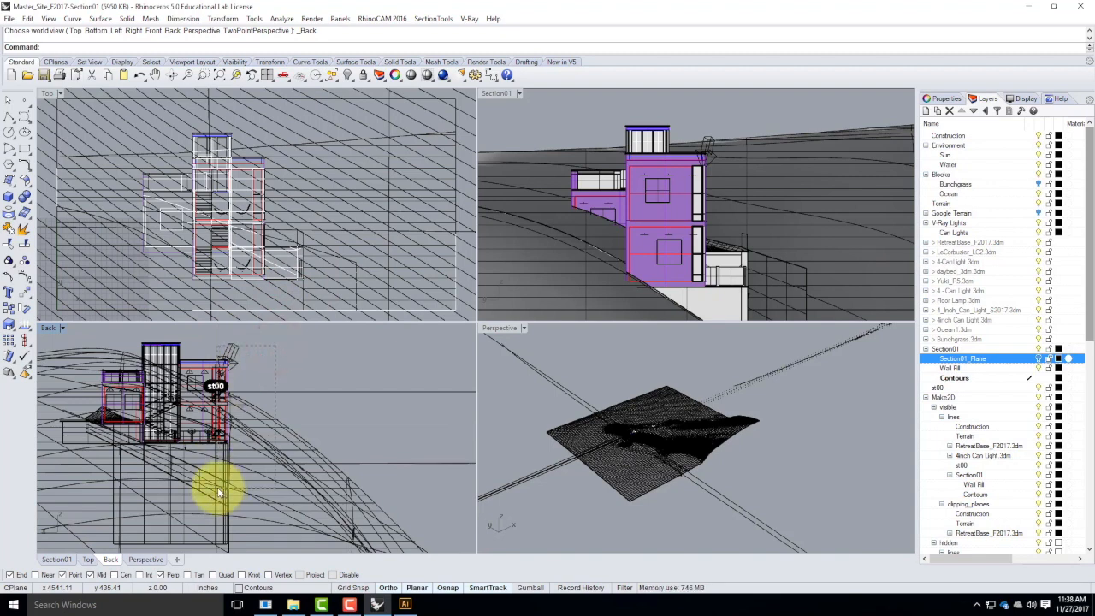
drag(275, 345, 217, 489)
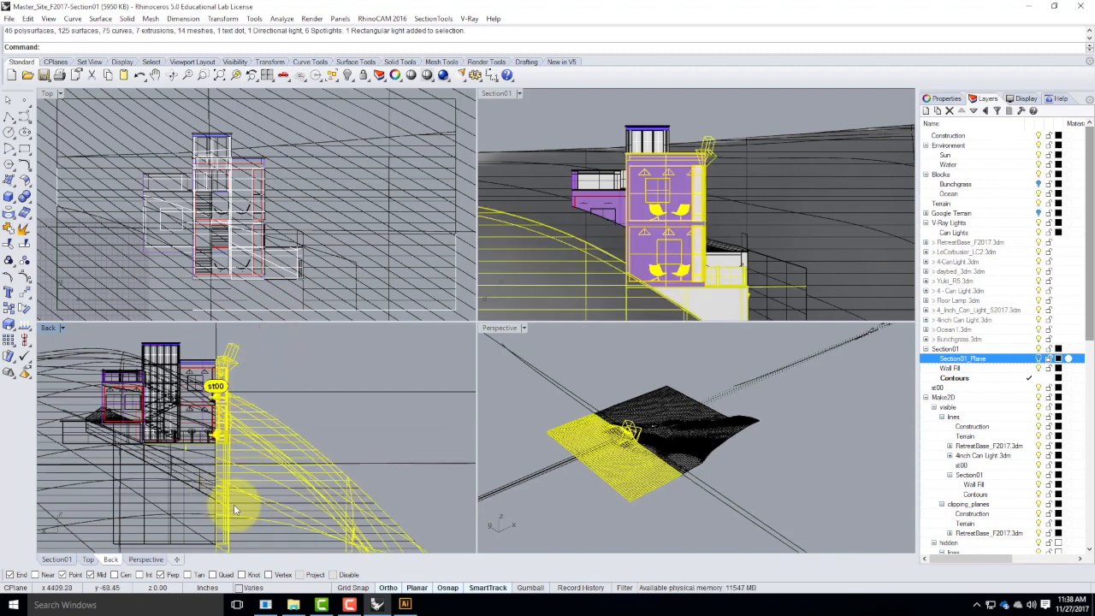
scroll(197, 448, up, 6)
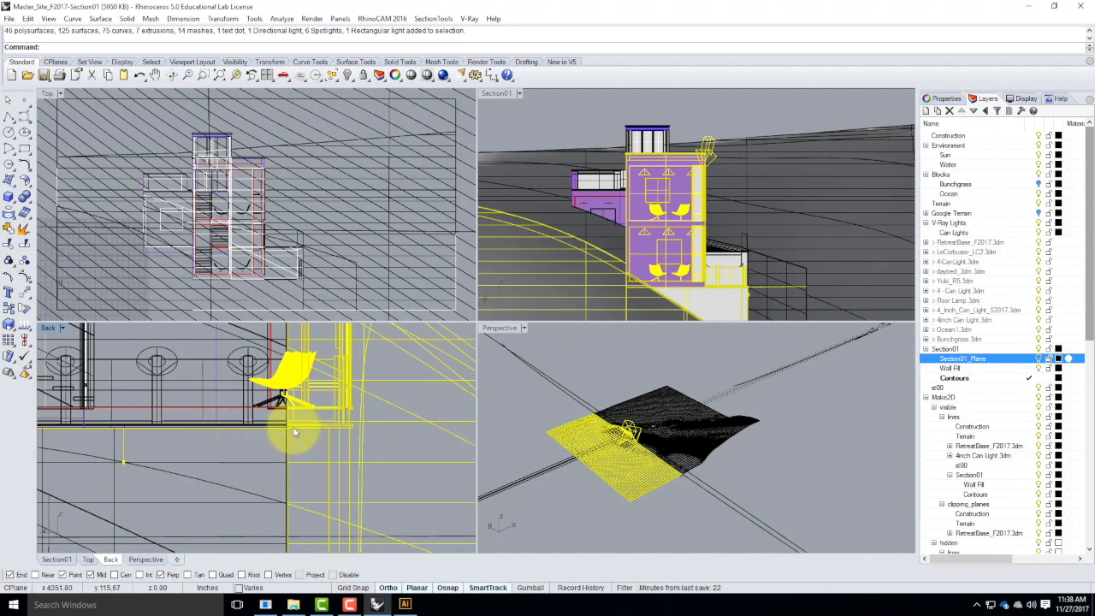
scroll(264, 409, up, 4)
scroll(264, 409, up, 2)
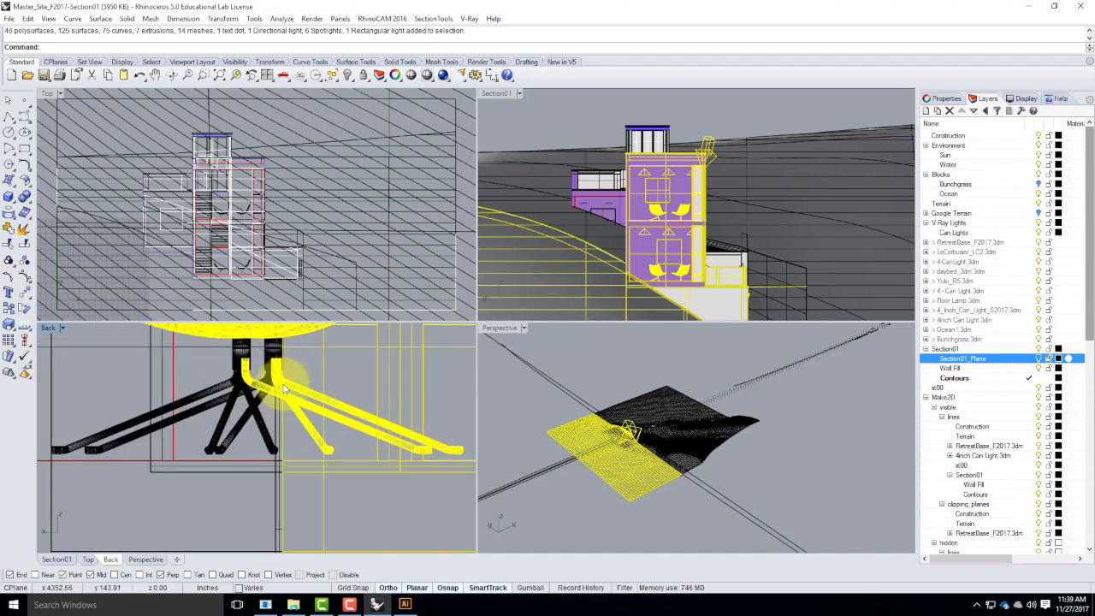
scroll(285, 389, down, 8)
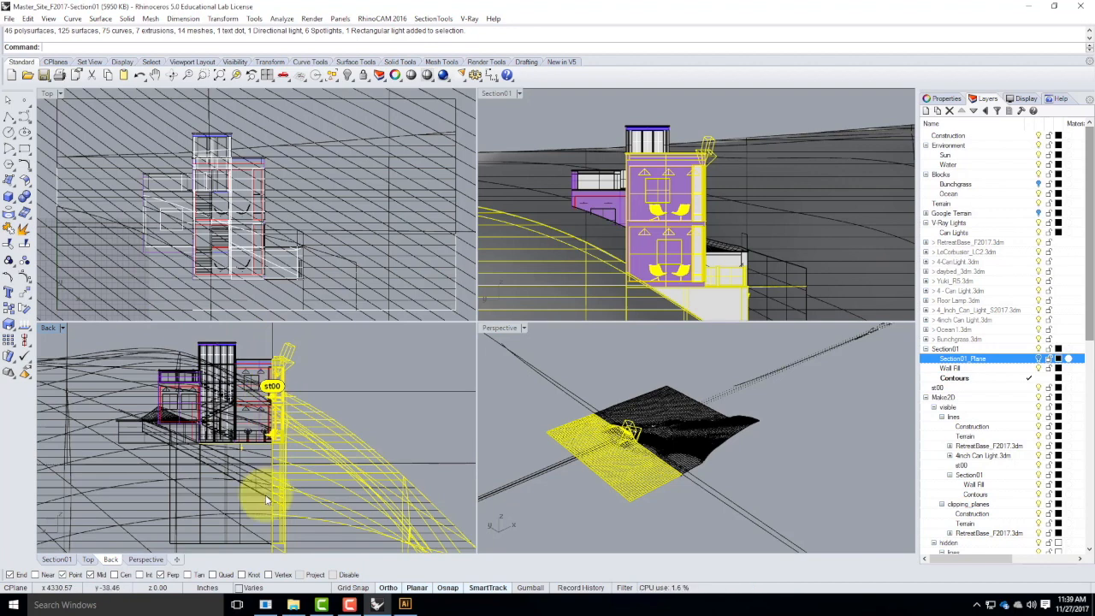
scroll(212, 377, down, 2)
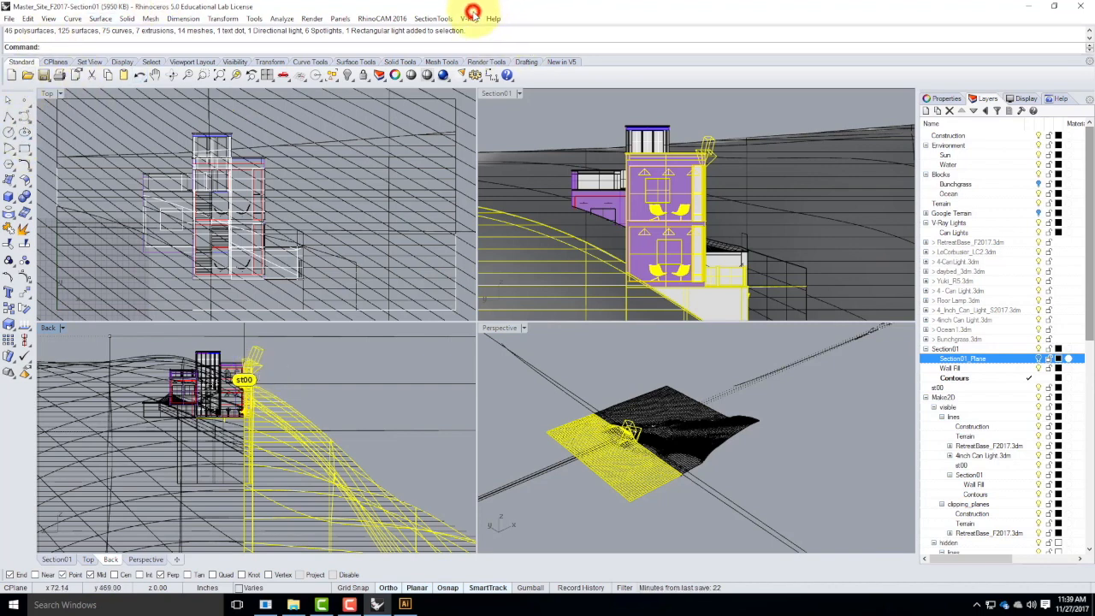
Start loading a material in the V-Ray material editor and browse to Resources > V-Ray > V-Ray Materials > Special Materials.
click(470, 18)
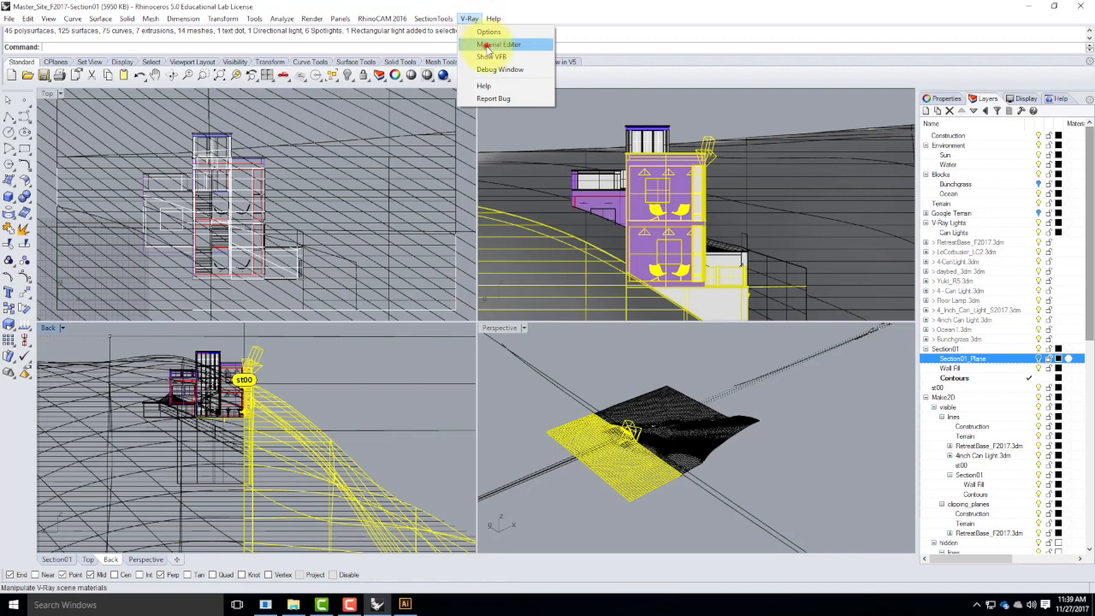
click(489, 44)
right_click(47, 164)
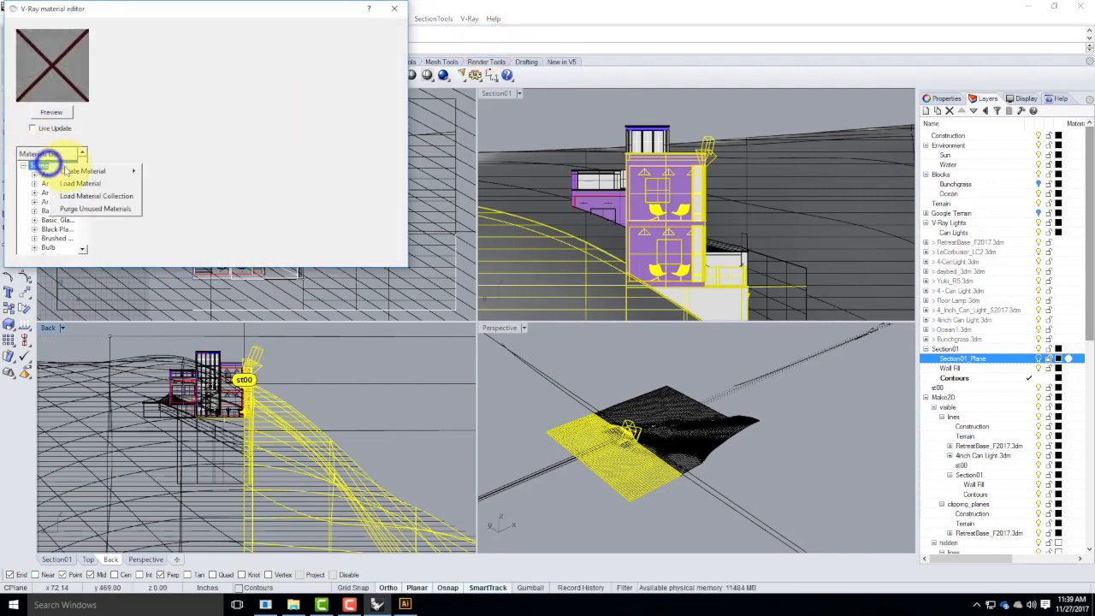
click(82, 183)
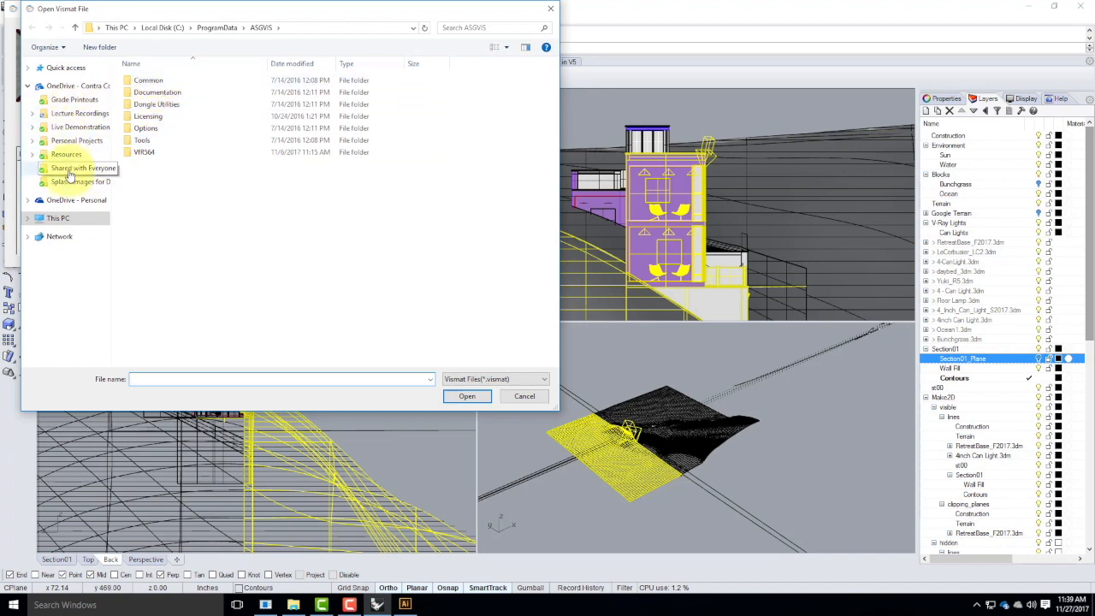
click(67, 154)
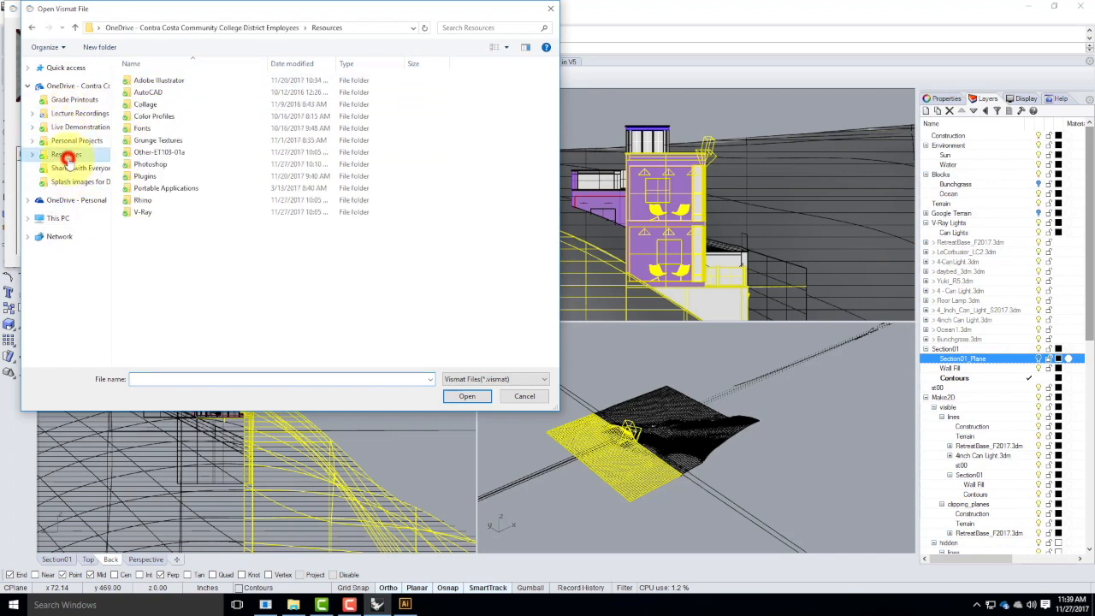
double_click(148, 213)
click(156, 91)
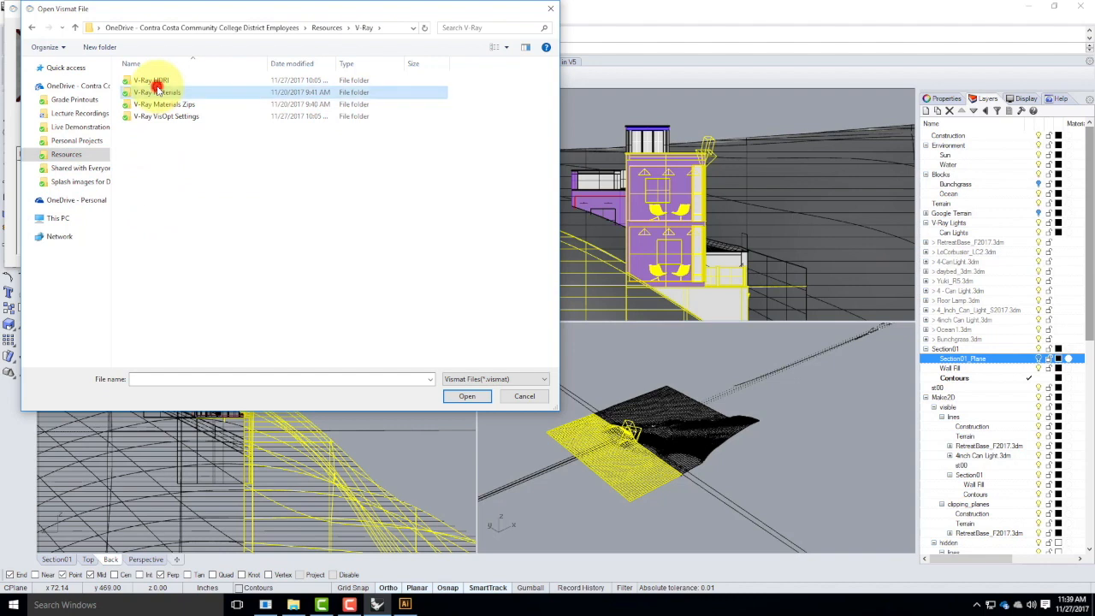
double_click(156, 91)
double_click(149, 272)
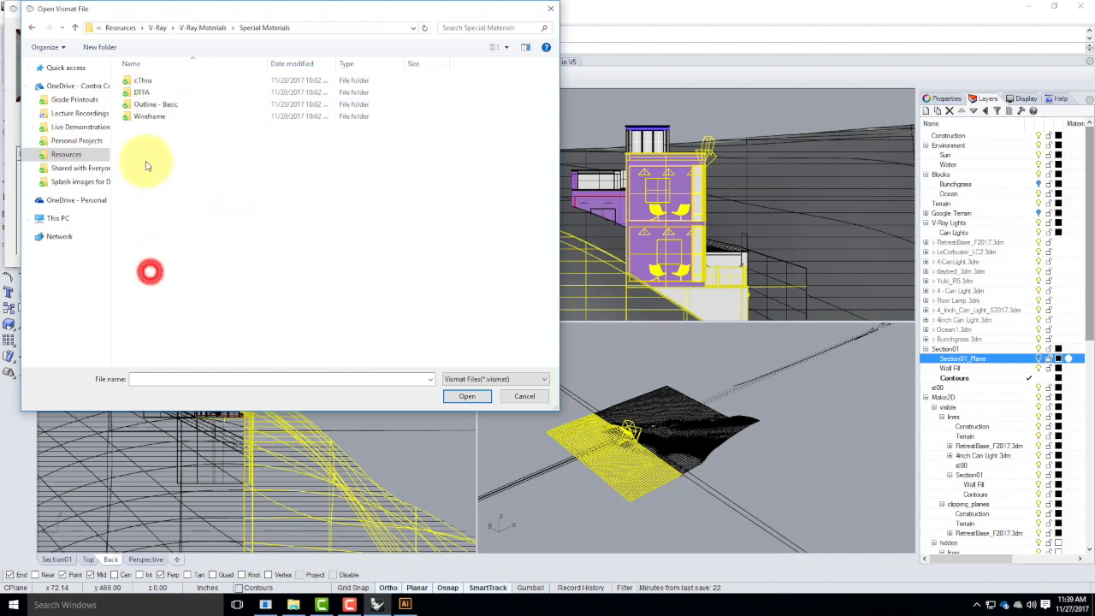
Load the cThru material from its folder into the scene, then close the material editor and return to the Rhino model.
double_click(145, 80)
click(148, 83)
double_click(148, 83)
click(467, 396)
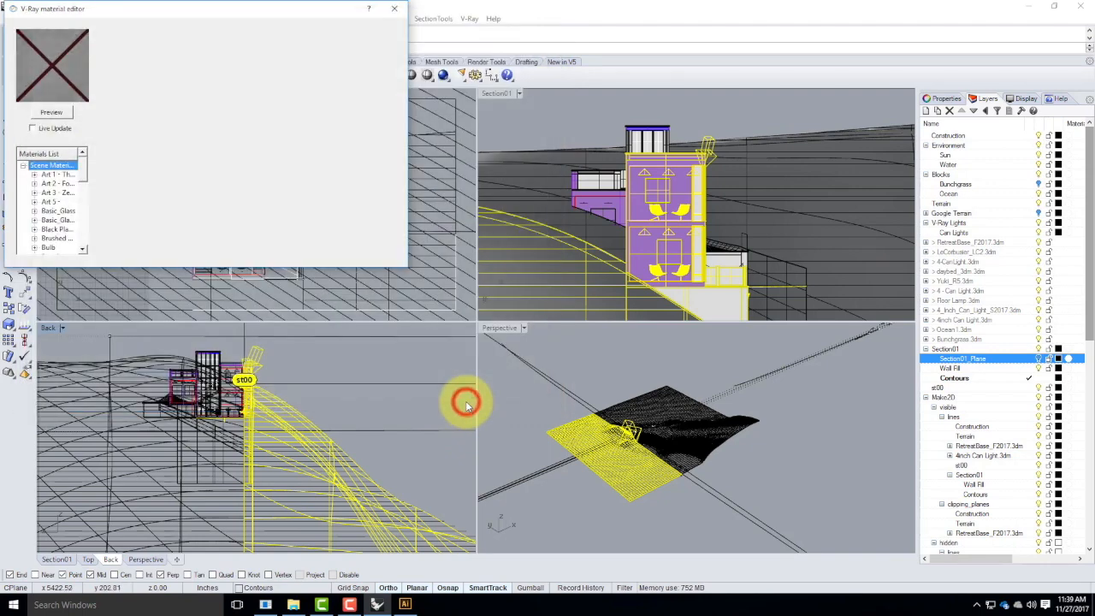
click(396, 10)
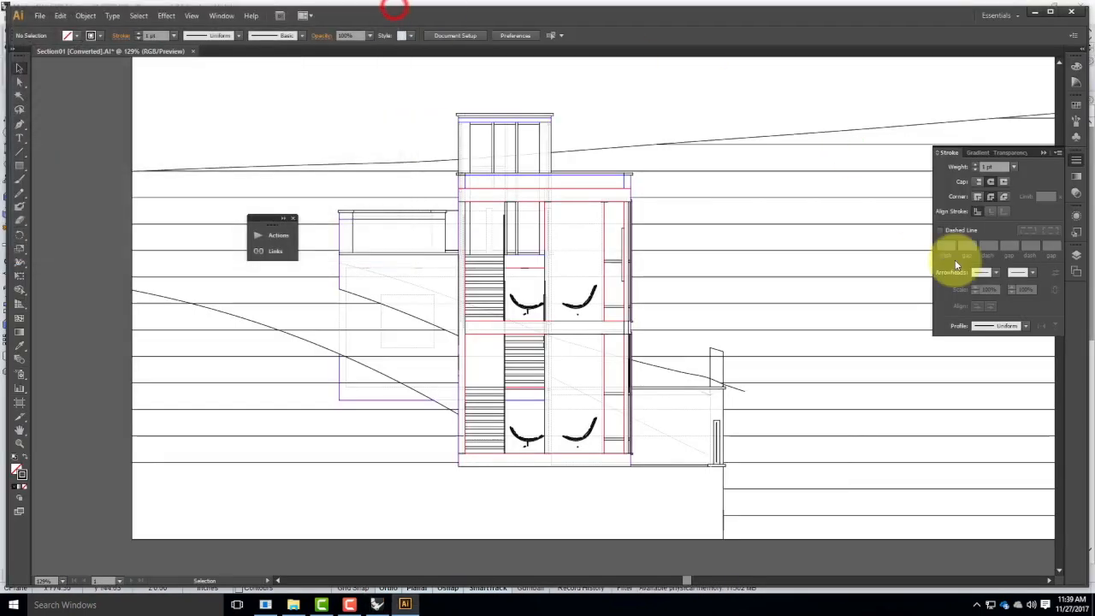
click(377, 605)
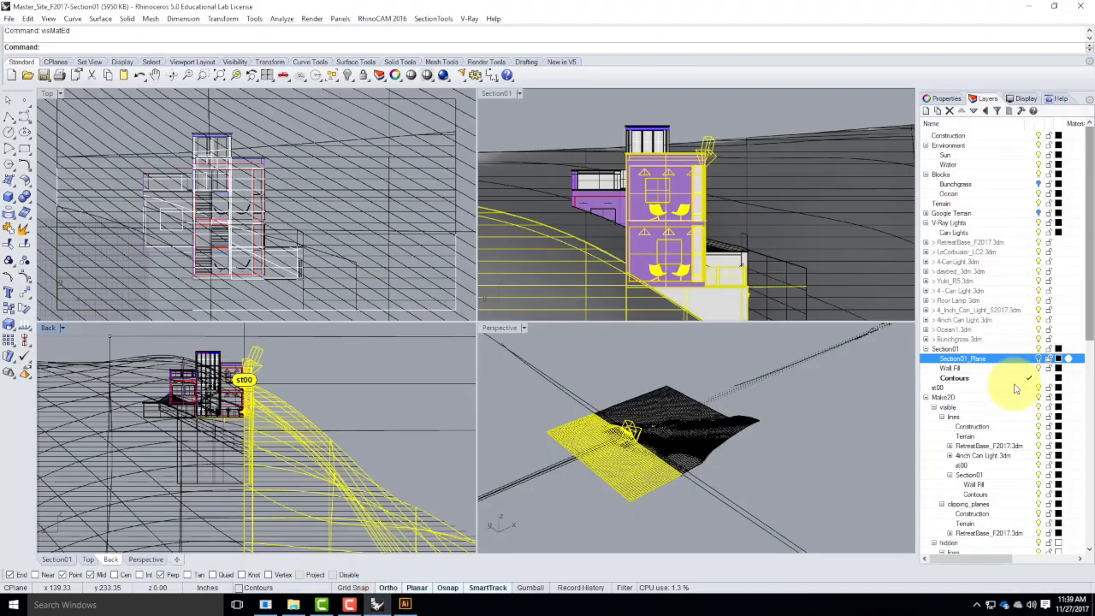
Collapse the Make2D layers and hide the Section01_Plane, Glass Railing, Window Glass and Slender_Window01 Window Glass layers.
scroll(1013, 447, down, 4)
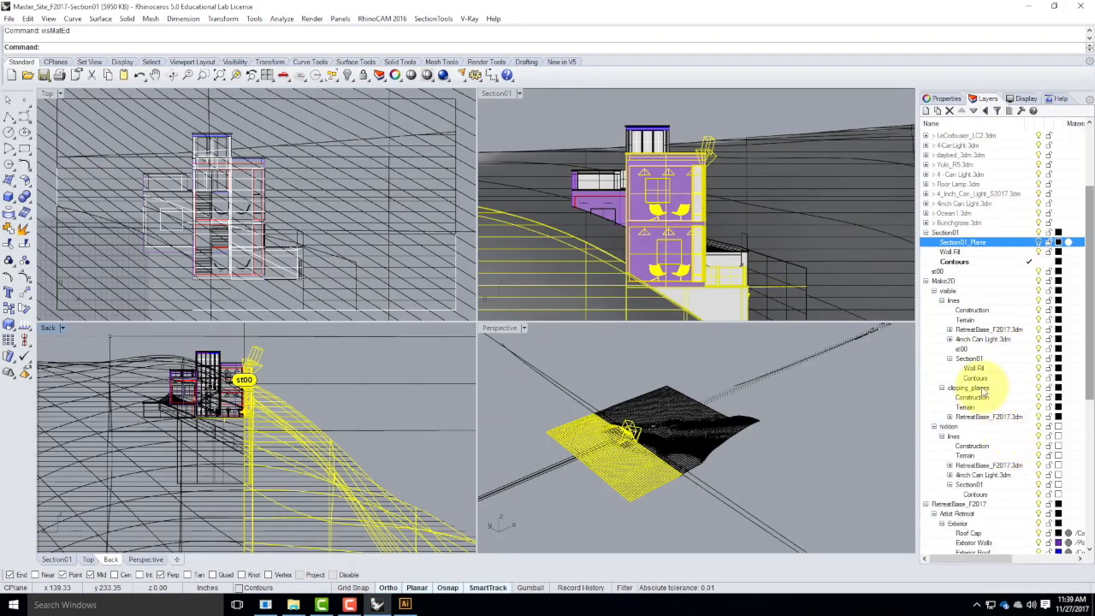
scroll(978, 437, down, 2)
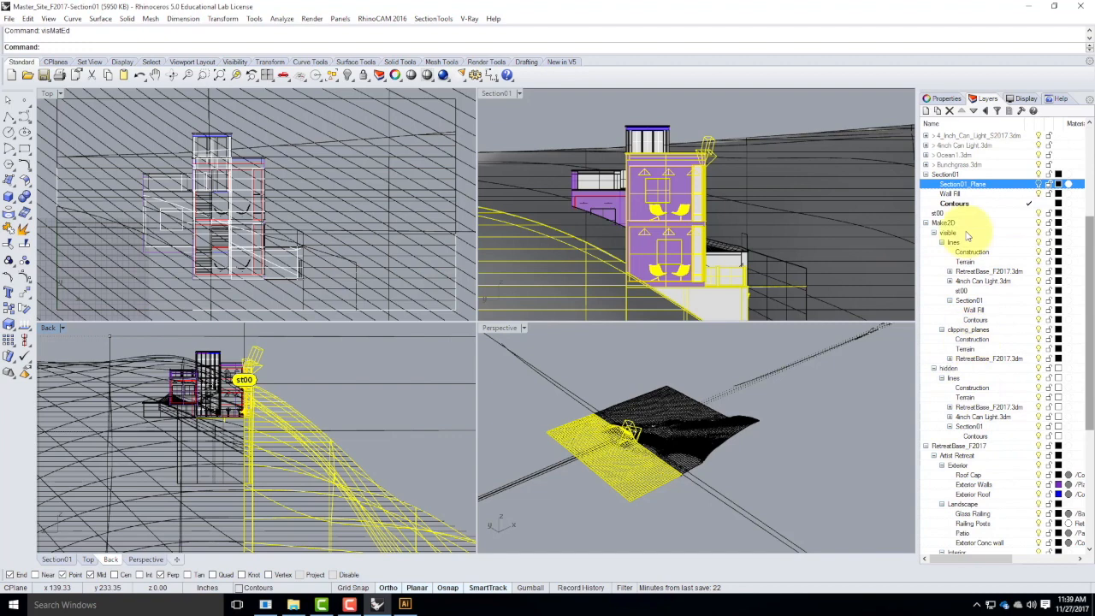
scroll(997, 291, down, 1)
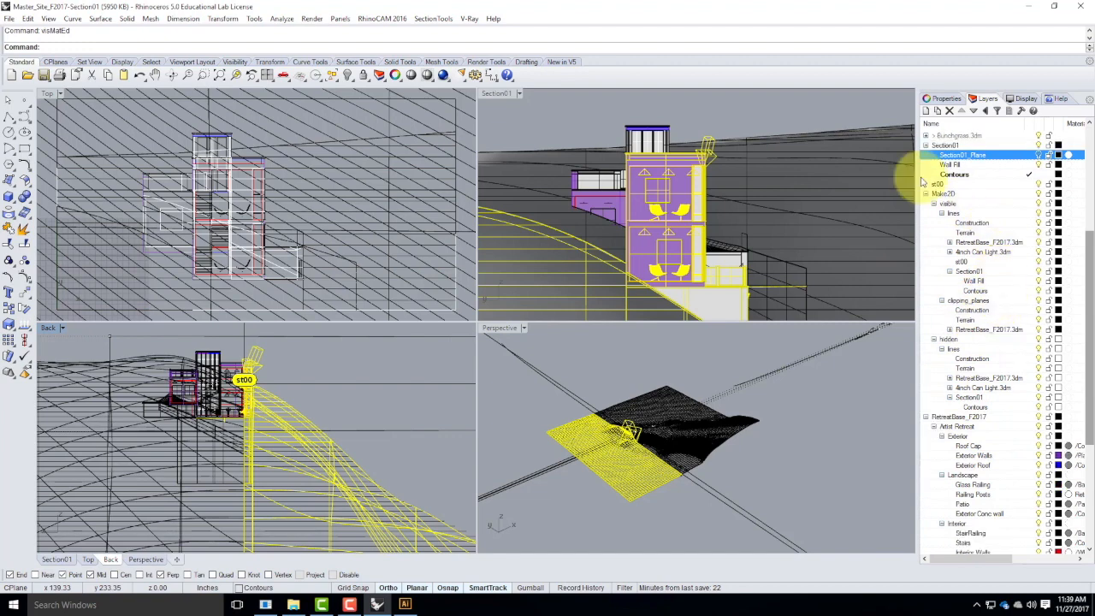
click(926, 194)
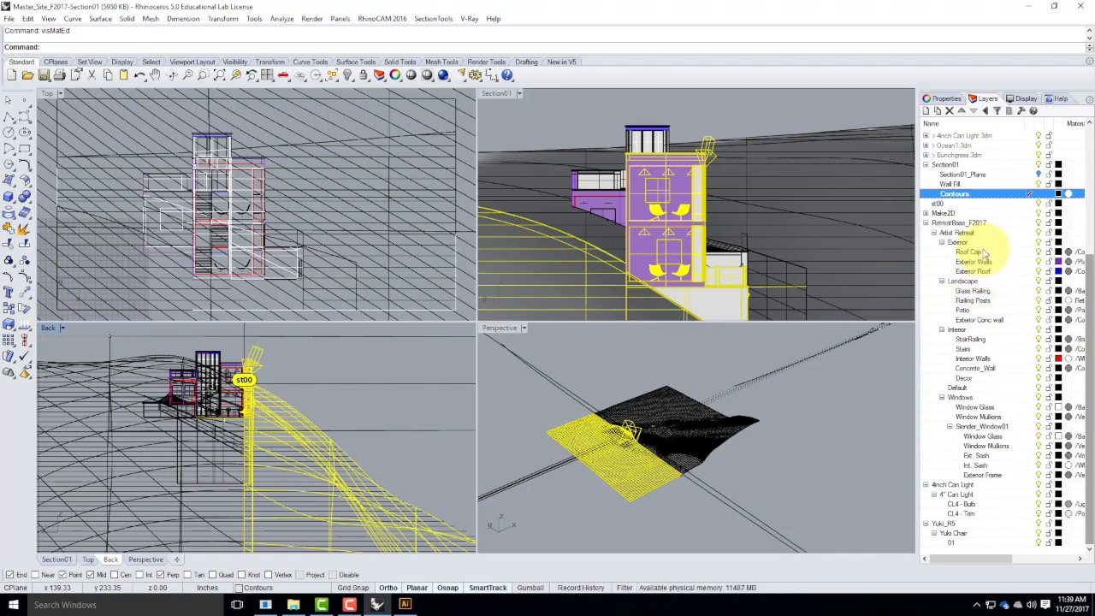
click(1039, 291)
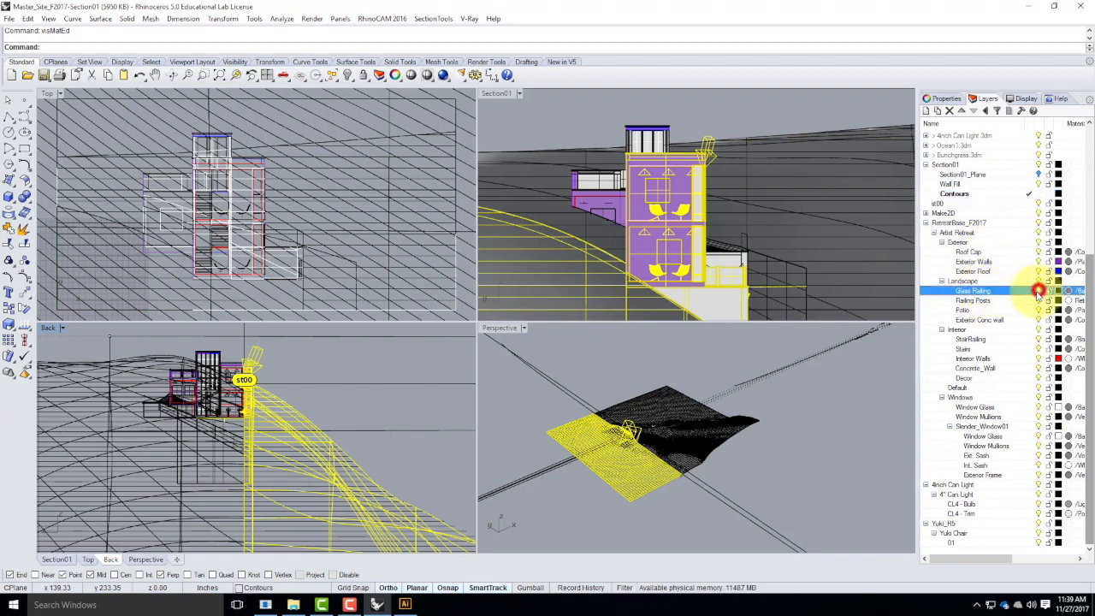
click(1037, 408)
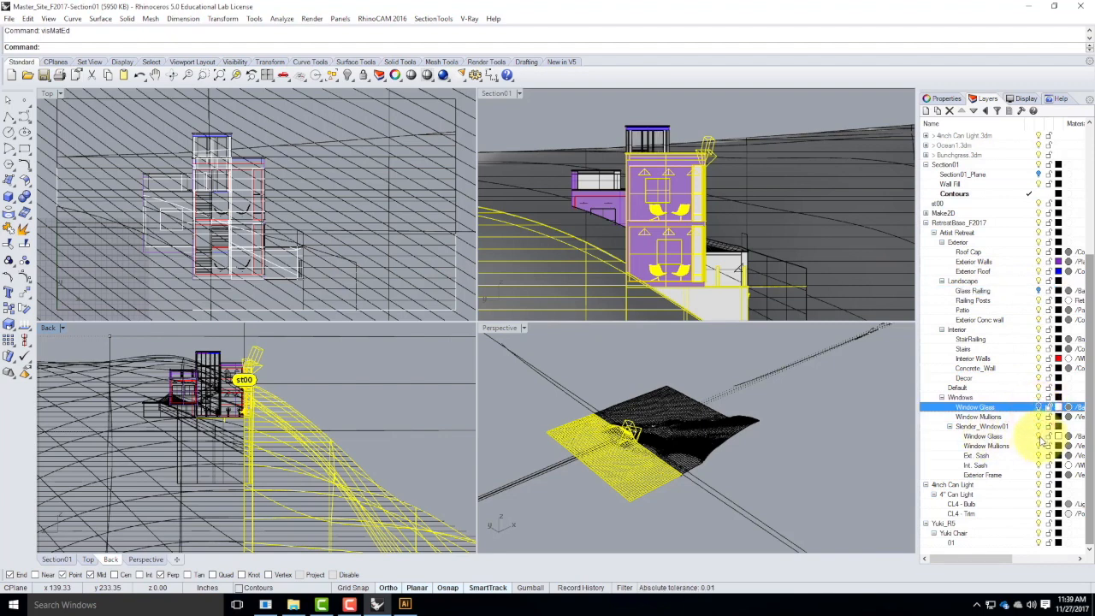
click(1038, 436)
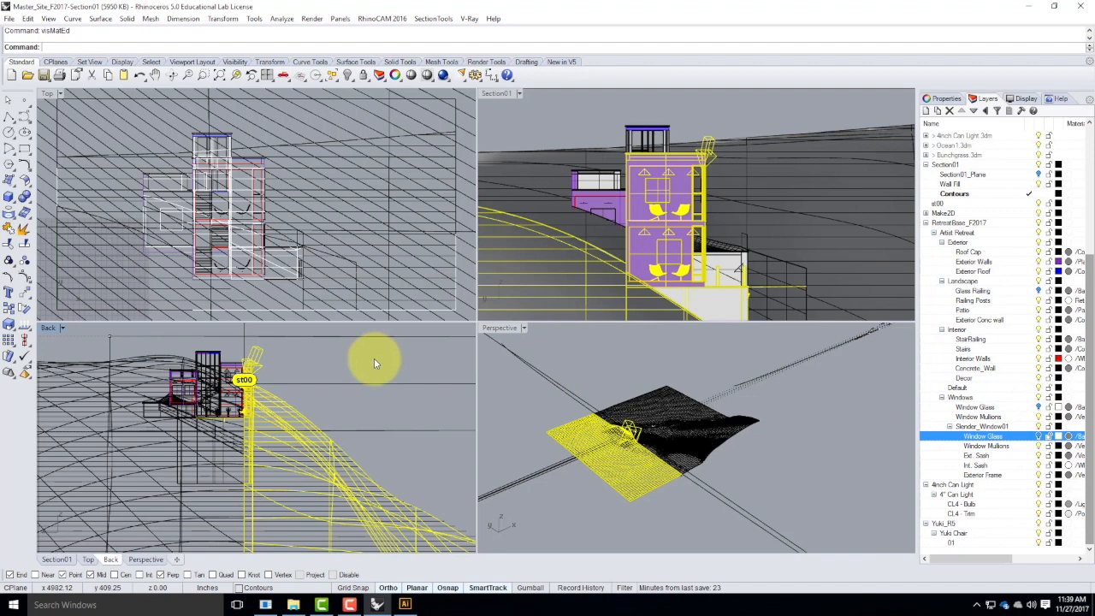
Apply the cThru material to the selected objects in front of the section cut, and clear the selection.
click(469, 18)
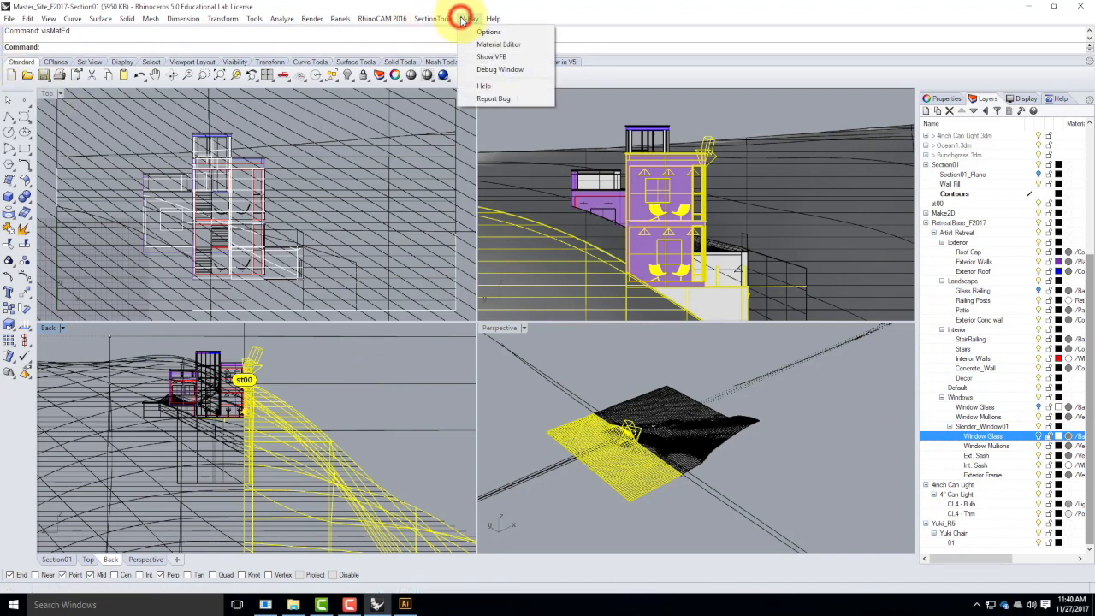
click(492, 44)
drag(85, 169, 88, 197)
click(45, 209)
right_click(47, 210)
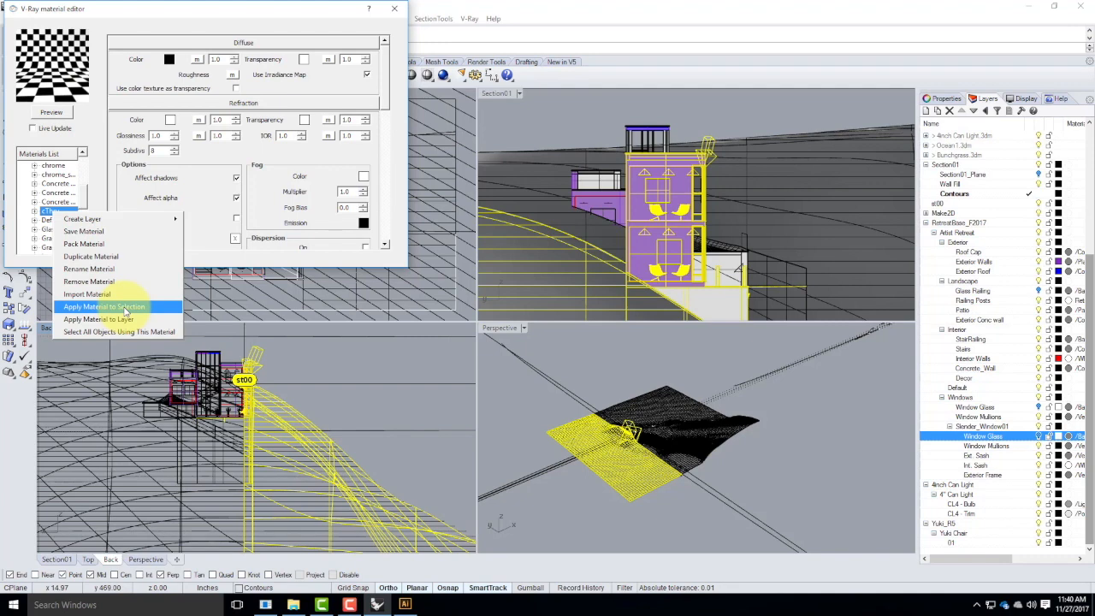
click(102, 307)
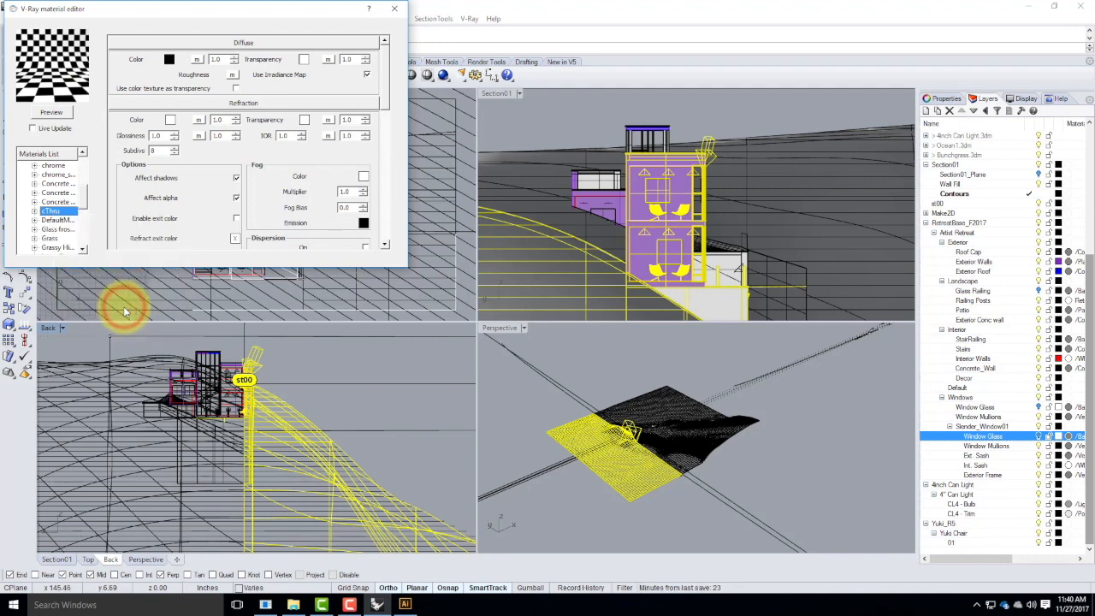
click(281, 367)
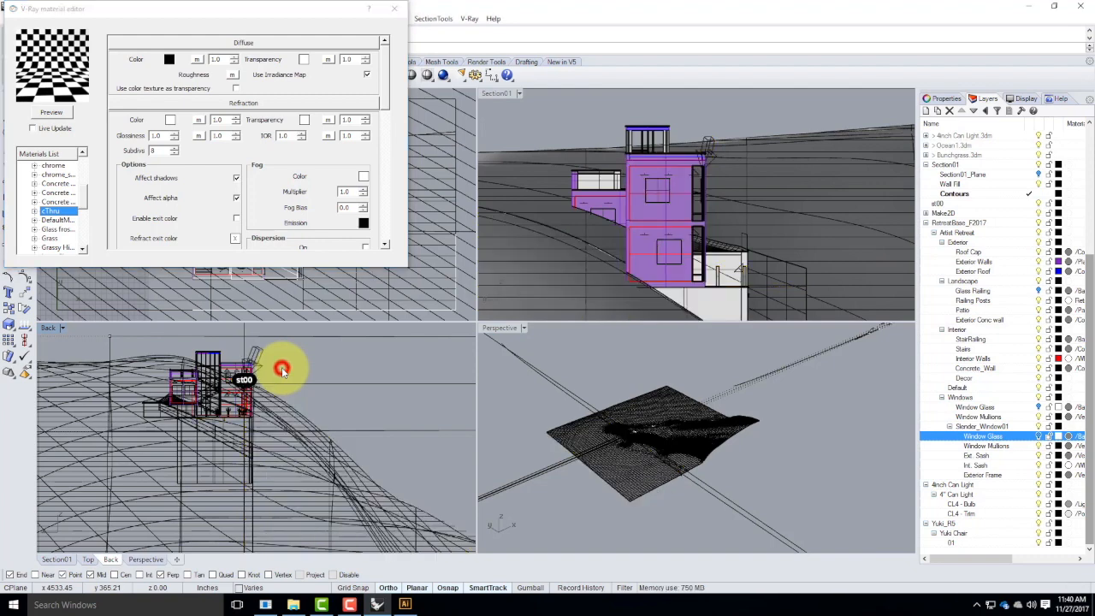
Show both Window Glass layers again and select all of their objects.
click(1038, 436)
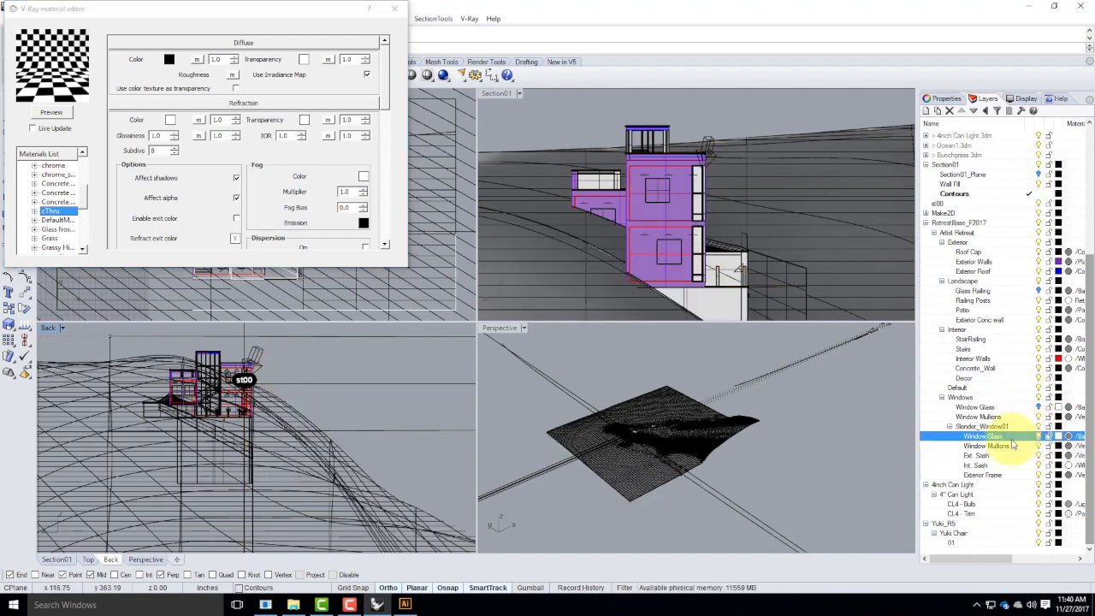
right_click(1010, 437)
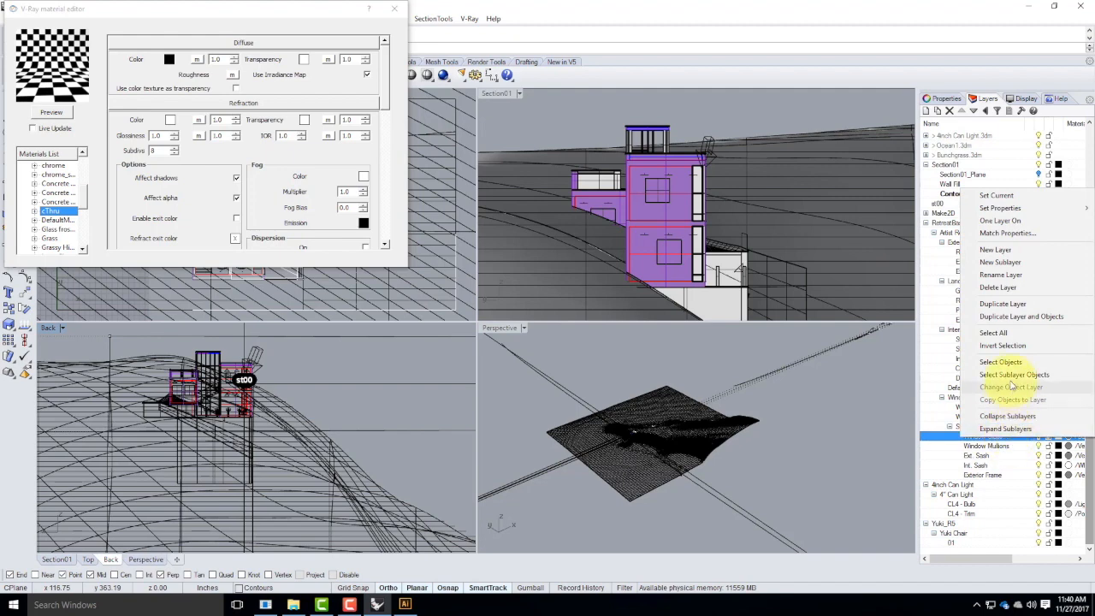
click(1012, 364)
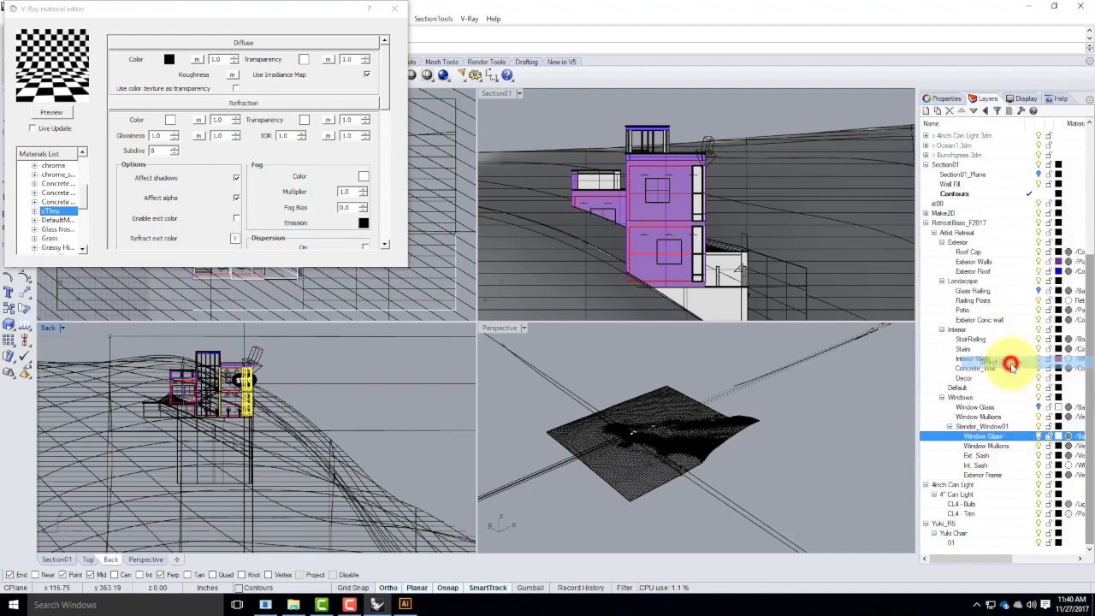
click(1037, 407)
right_click(1022, 407)
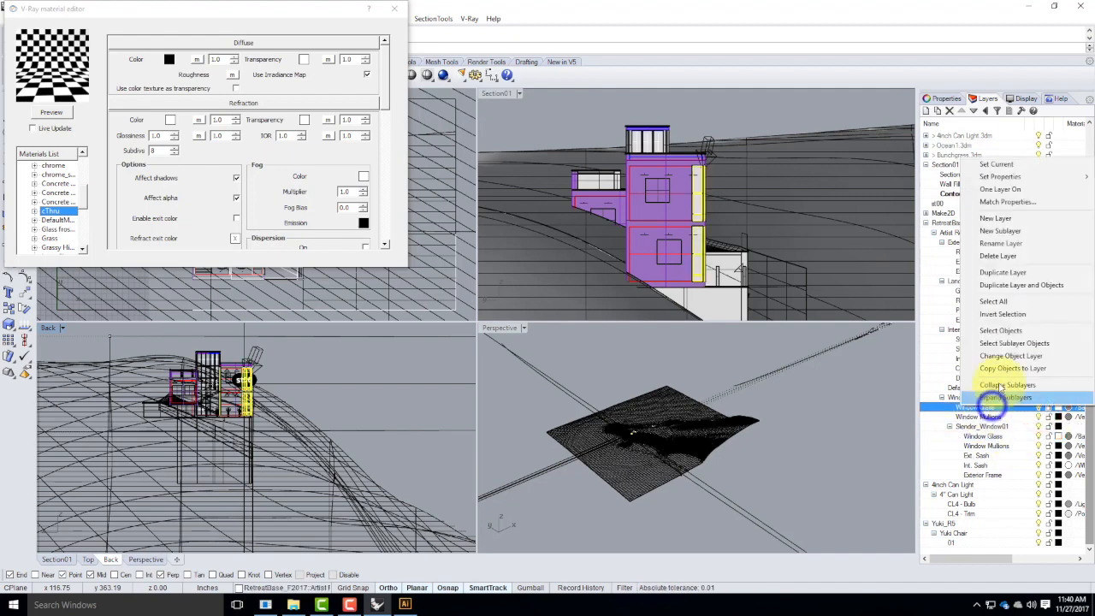
click(1000, 331)
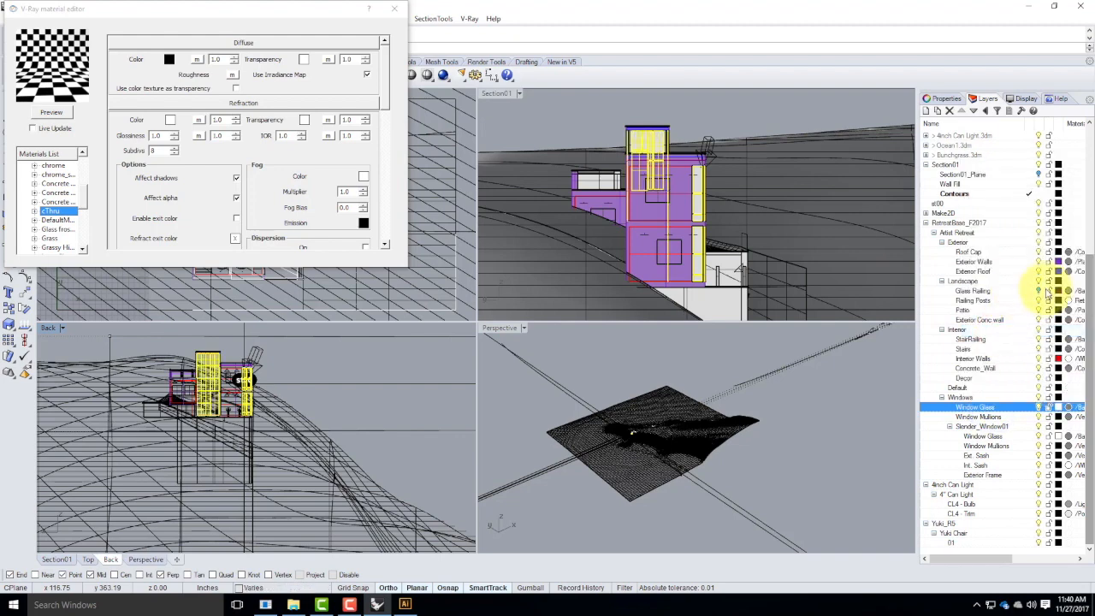
Show the Glass Railing layer again and add its objects to the selection.
click(1040, 291)
right_click(994, 291)
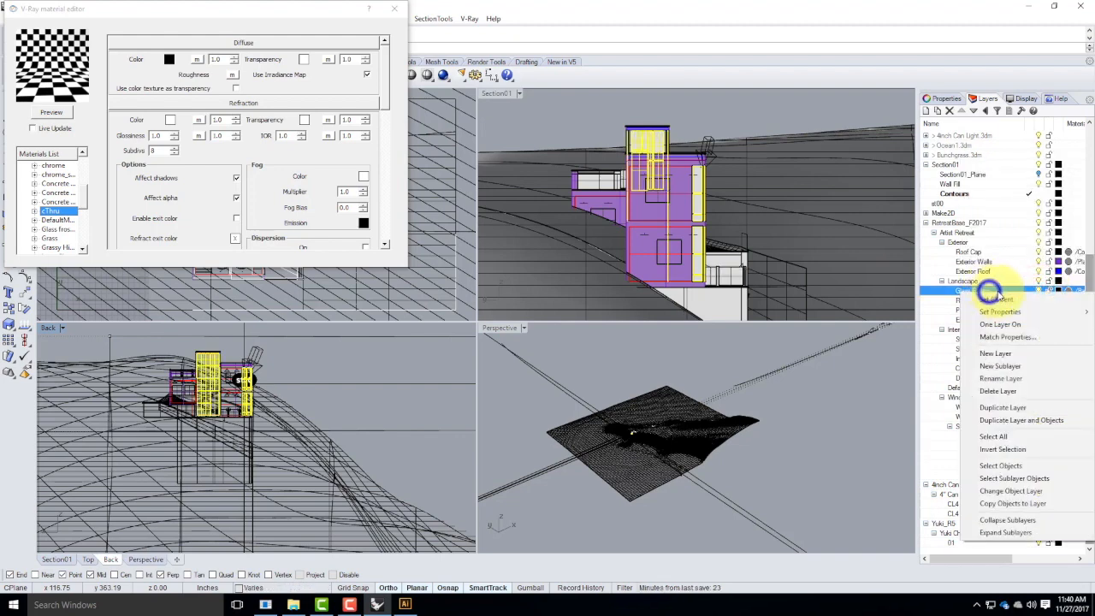
click(1006, 465)
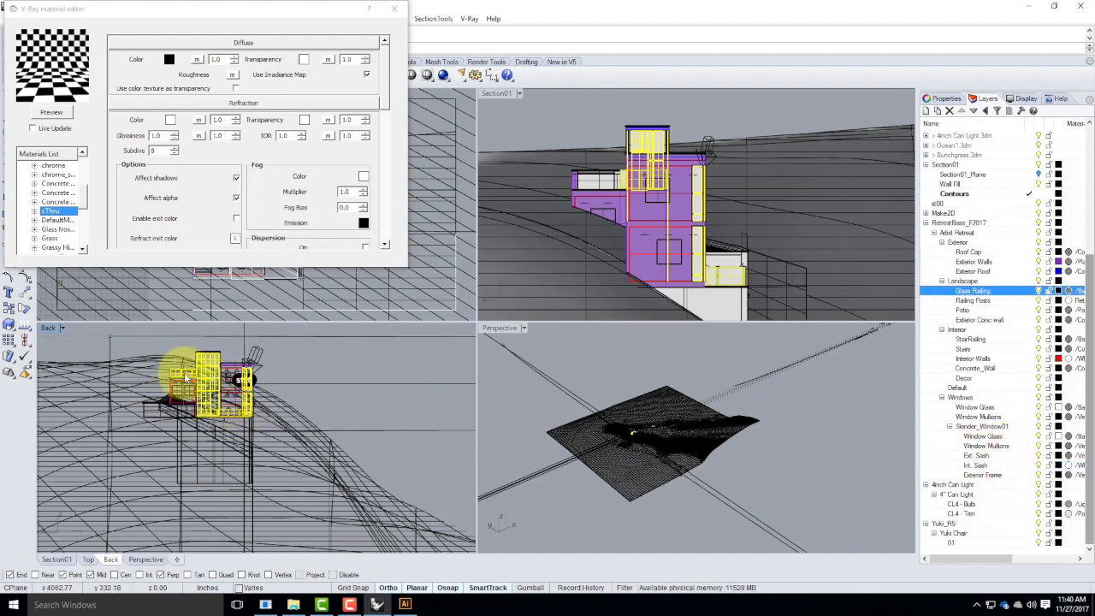
Change the Back viewport to the Front view and deselect the glass behind the section cut, keeping only the glass in front selected.
click(62, 328)
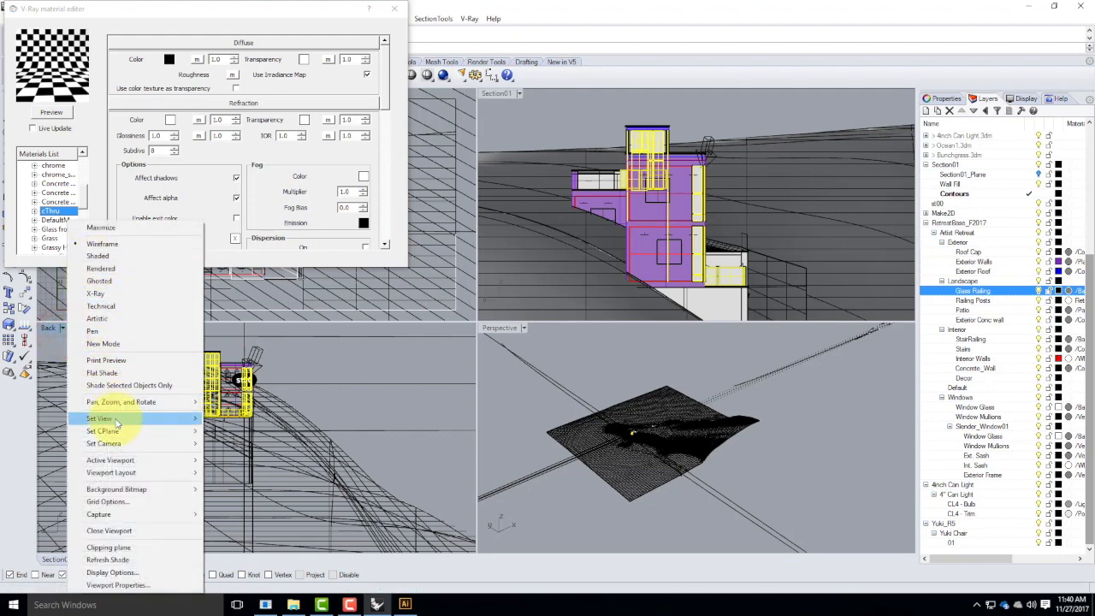
mouse_move(115, 420)
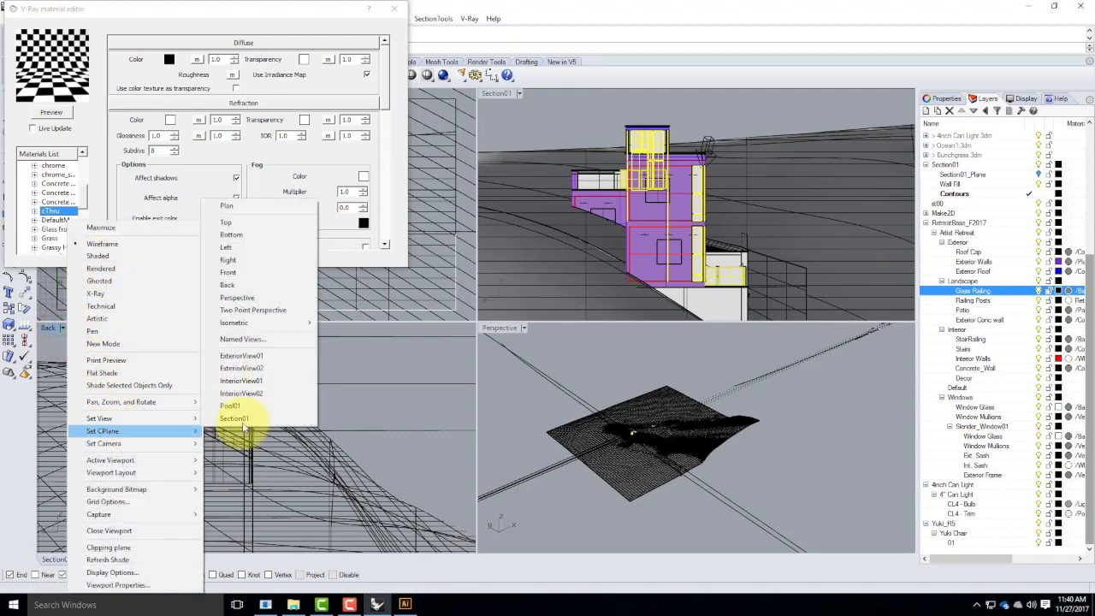
click(272, 274)
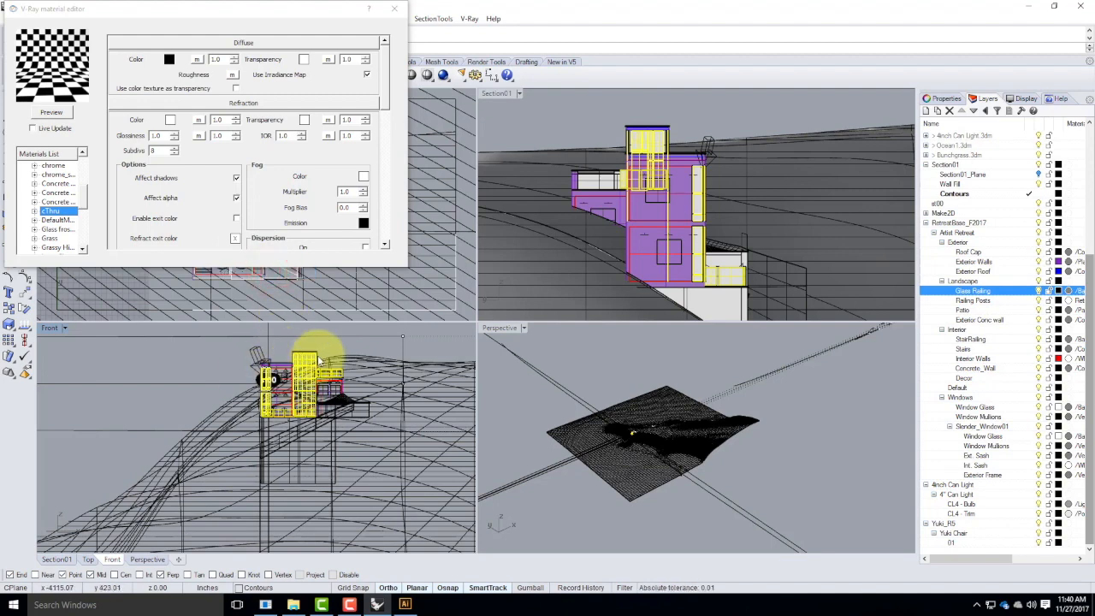
drag(363, 325, 267, 423)
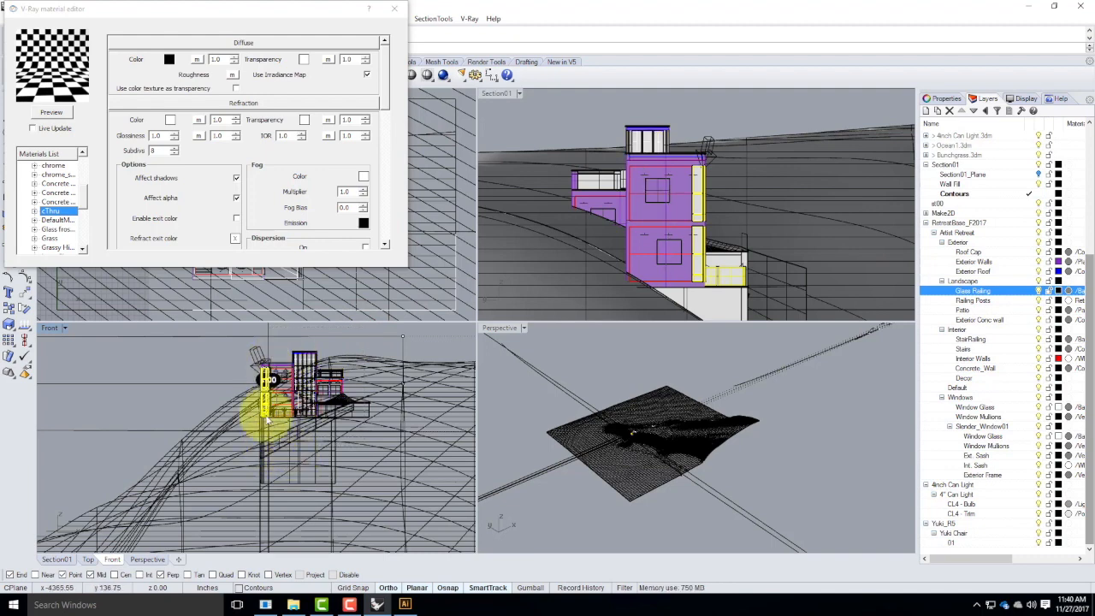
Create a new standard V-Ray material in the scene materials and name it Transparent.
click(49, 153)
click(79, 183)
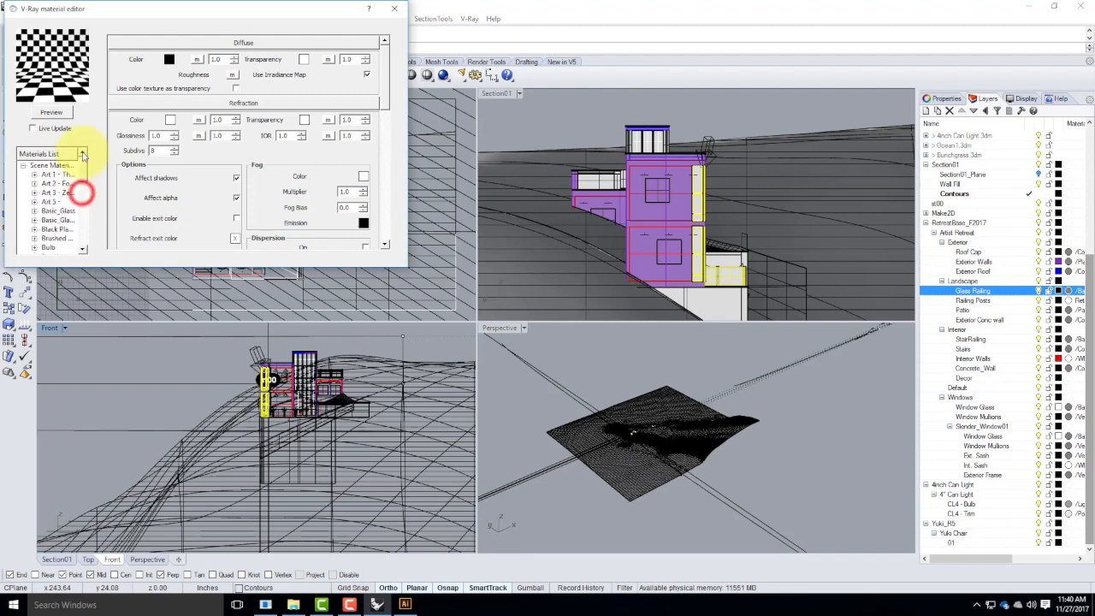
click(53, 165)
right_click(53, 166)
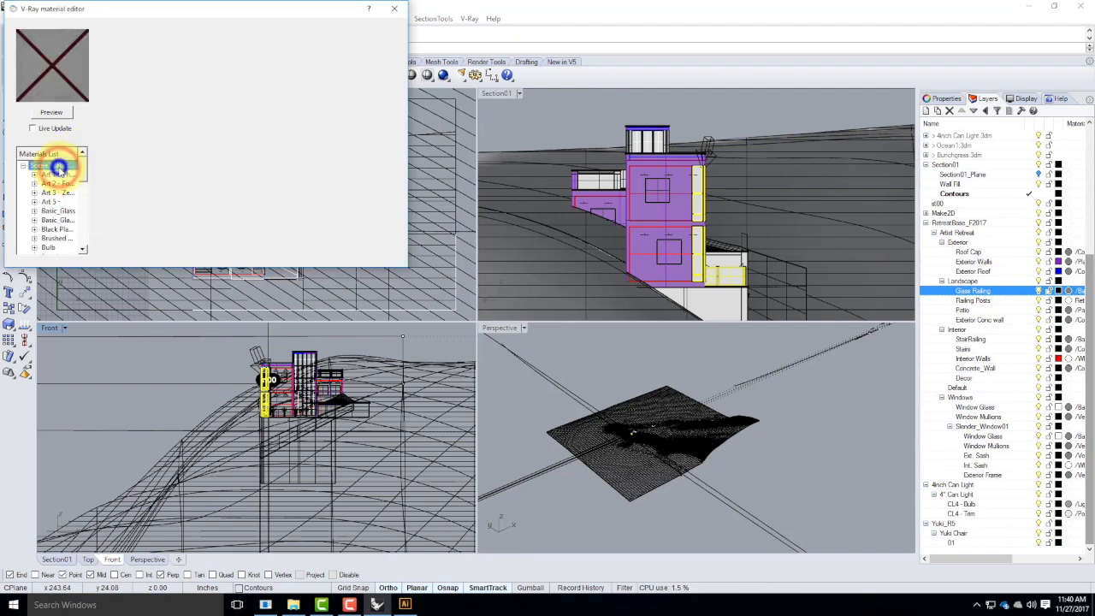
mouse_move(144, 175)
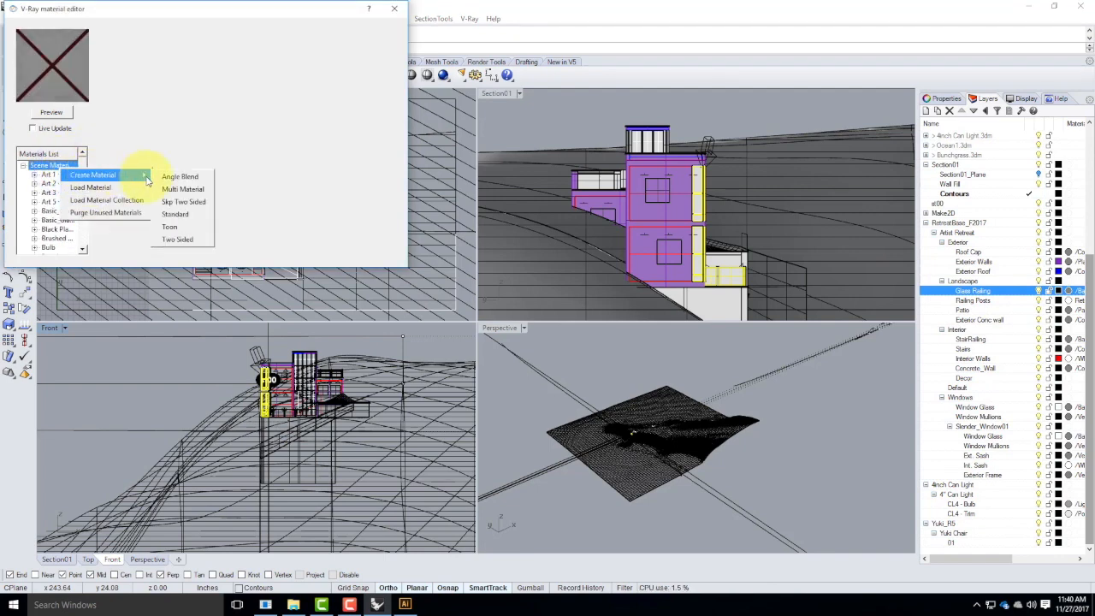
click(174, 214)
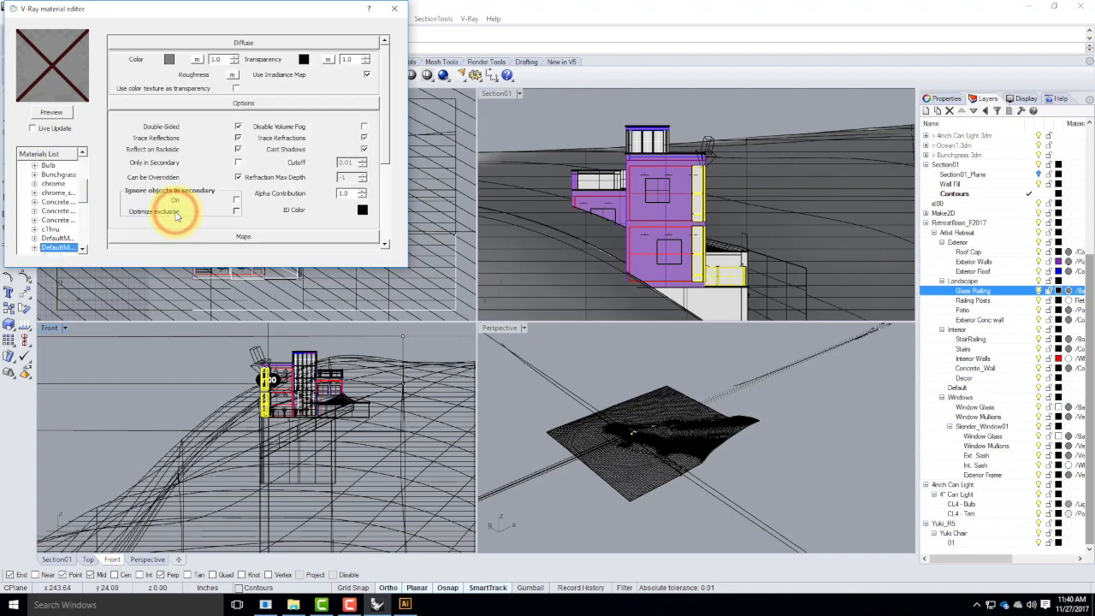
double_click(58, 249)
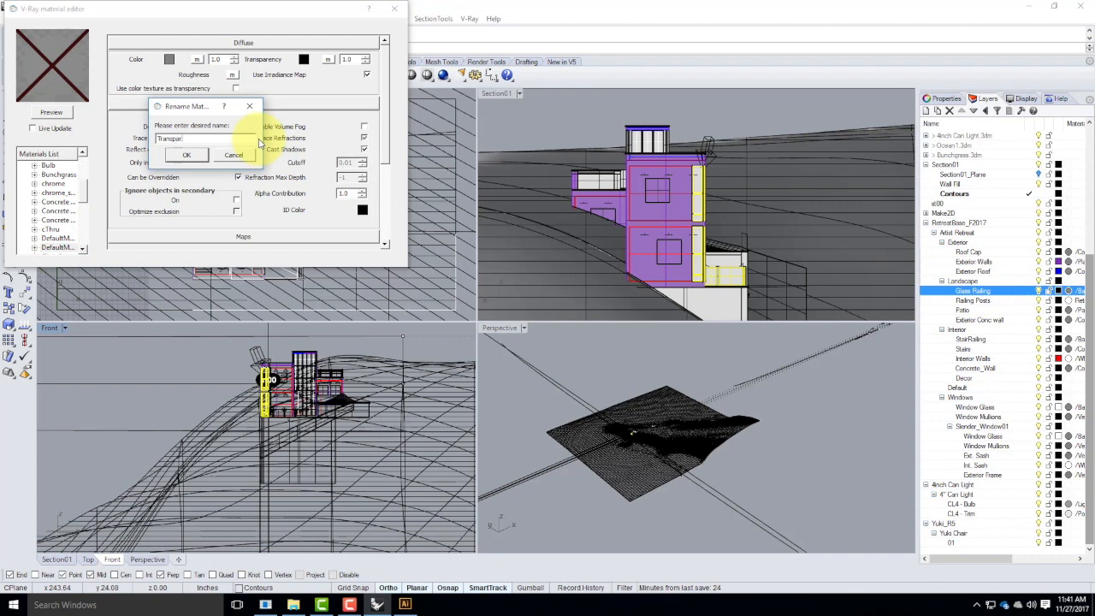
click(194, 155)
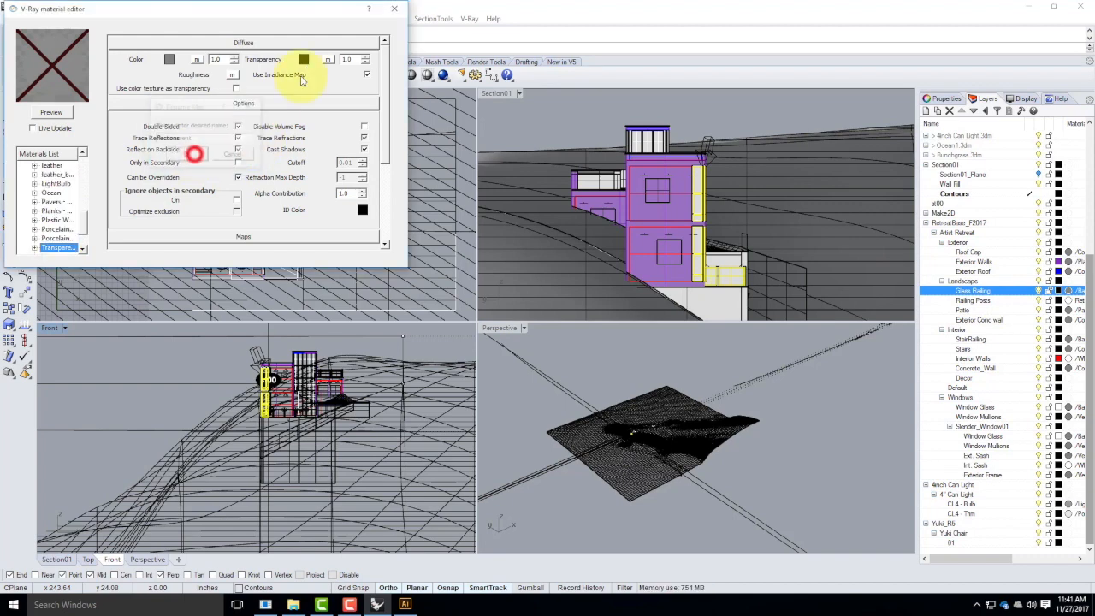
Set the Transparent material's diffuse transparency color to White and update its preview.
click(303, 59)
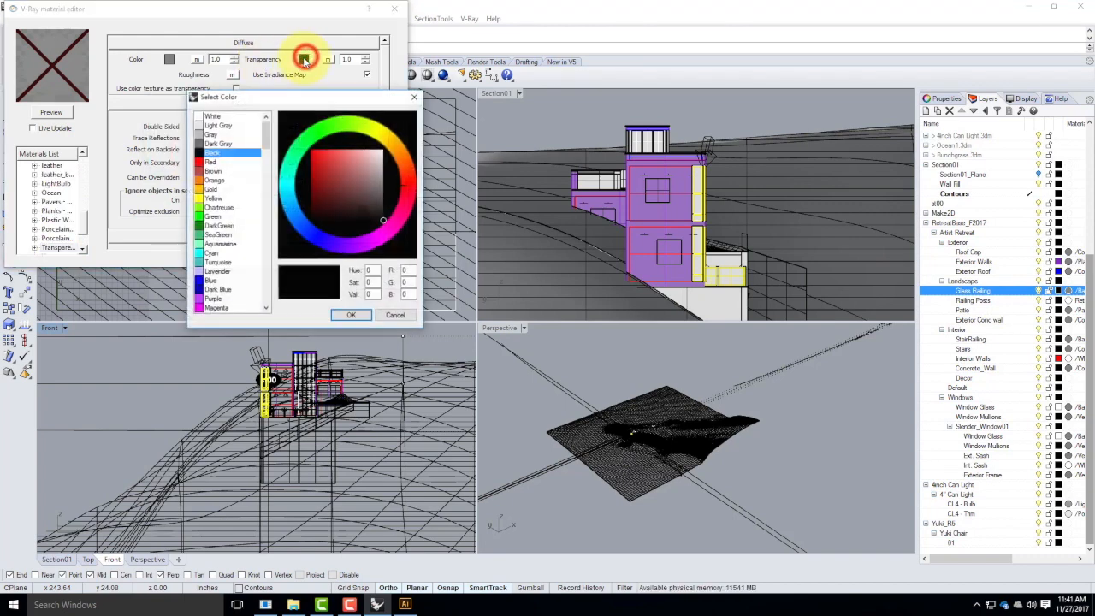
click(224, 115)
click(350, 315)
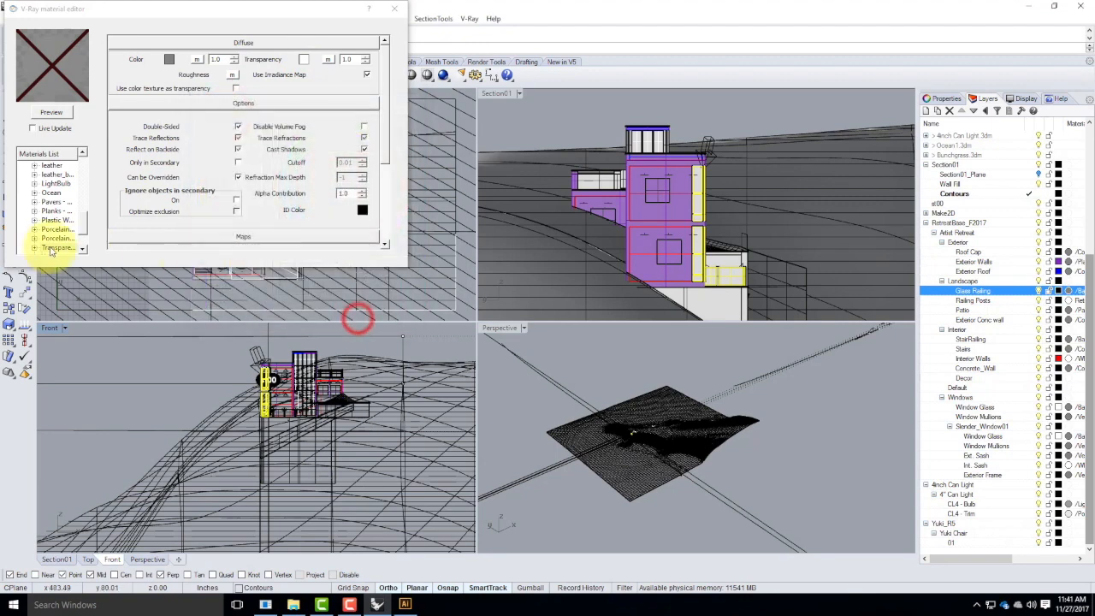
click(59, 249)
click(49, 114)
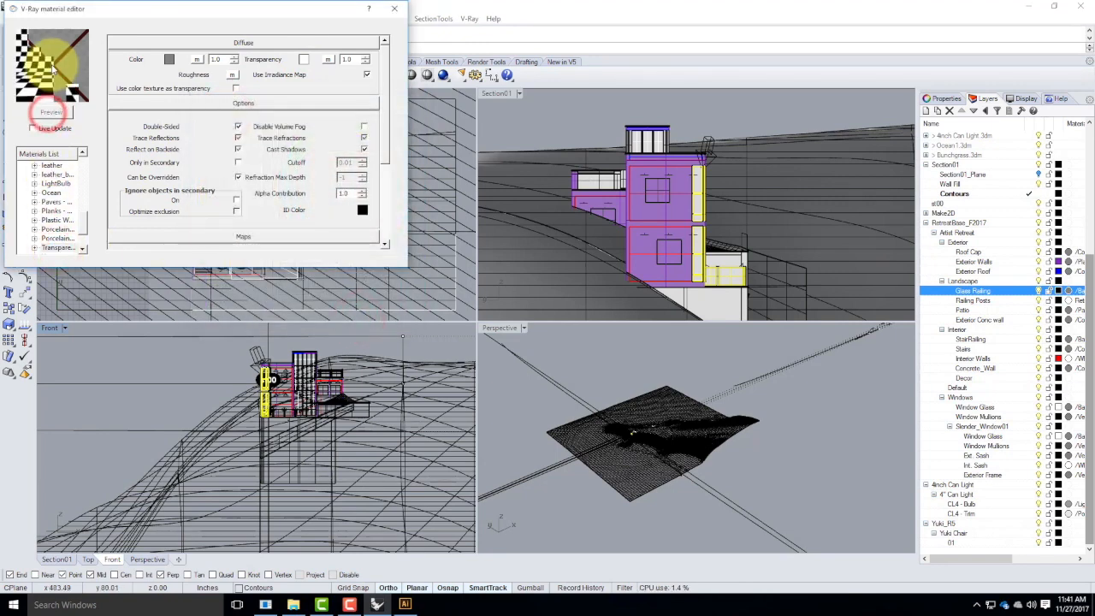
Apply the Transparent material to the selected glass in front of the section cut, and clear the selection.
right_click(56, 249)
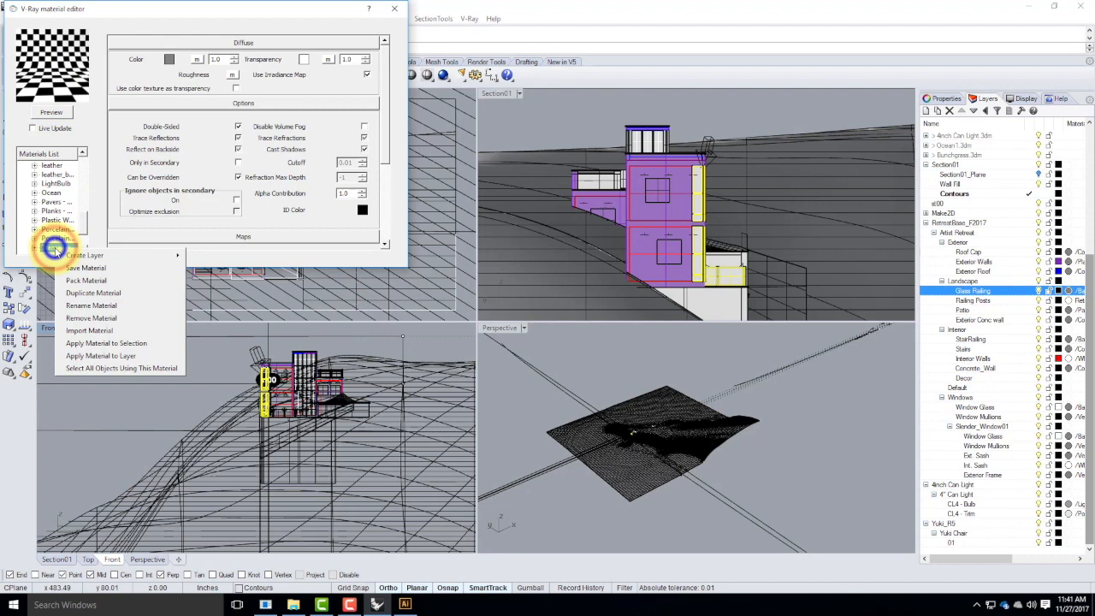
click(111, 343)
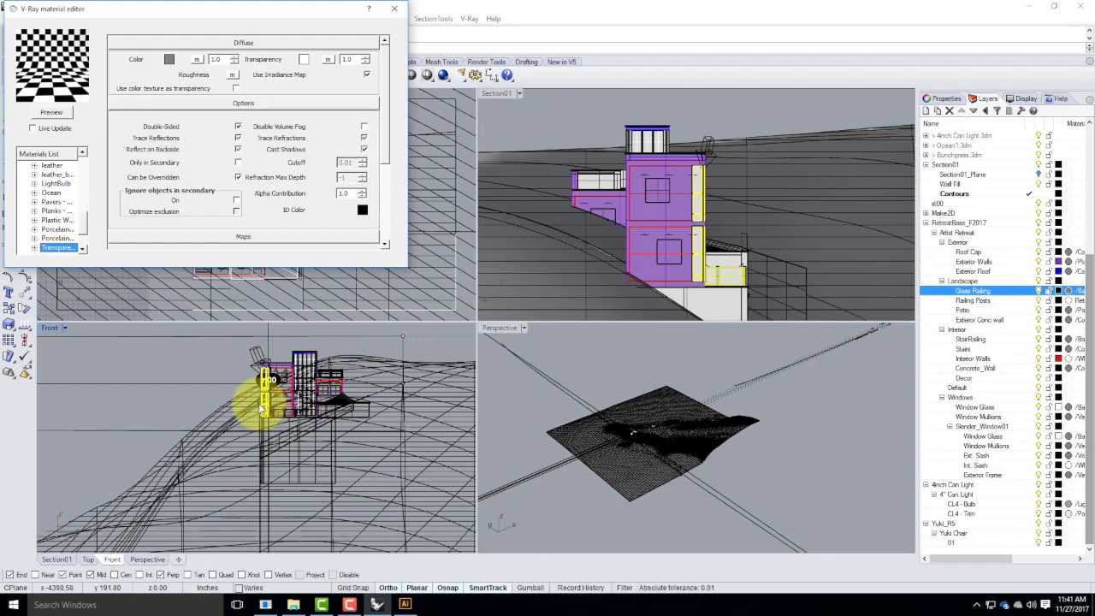
click(373, 347)
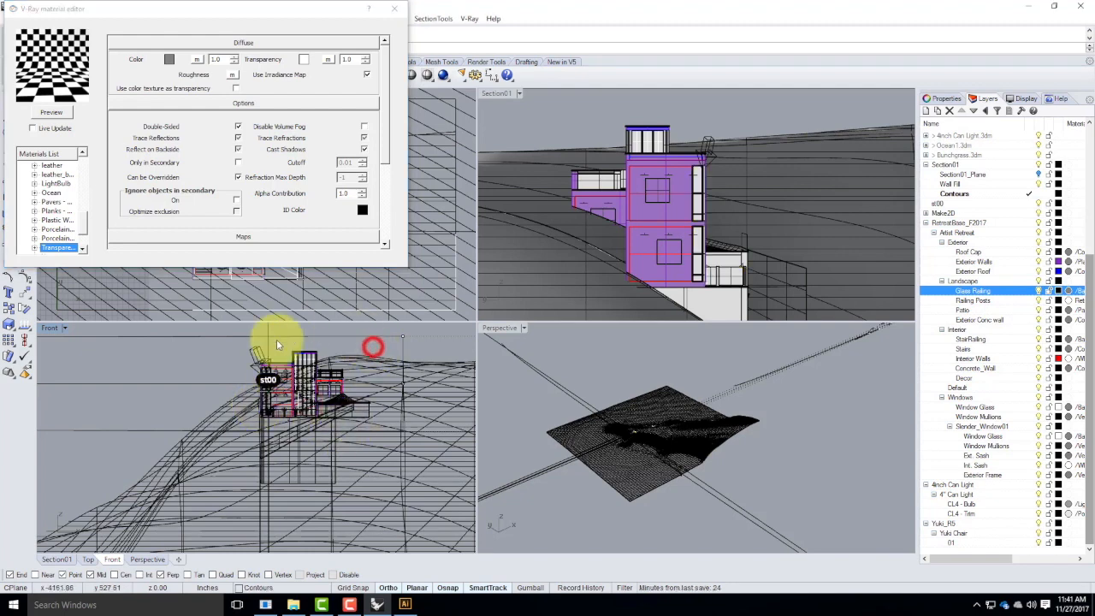
Select everything behind the section cut in the Front view, and hide the Glass Railing and both Window Glass layers.
drag(384, 329, 270, 479)
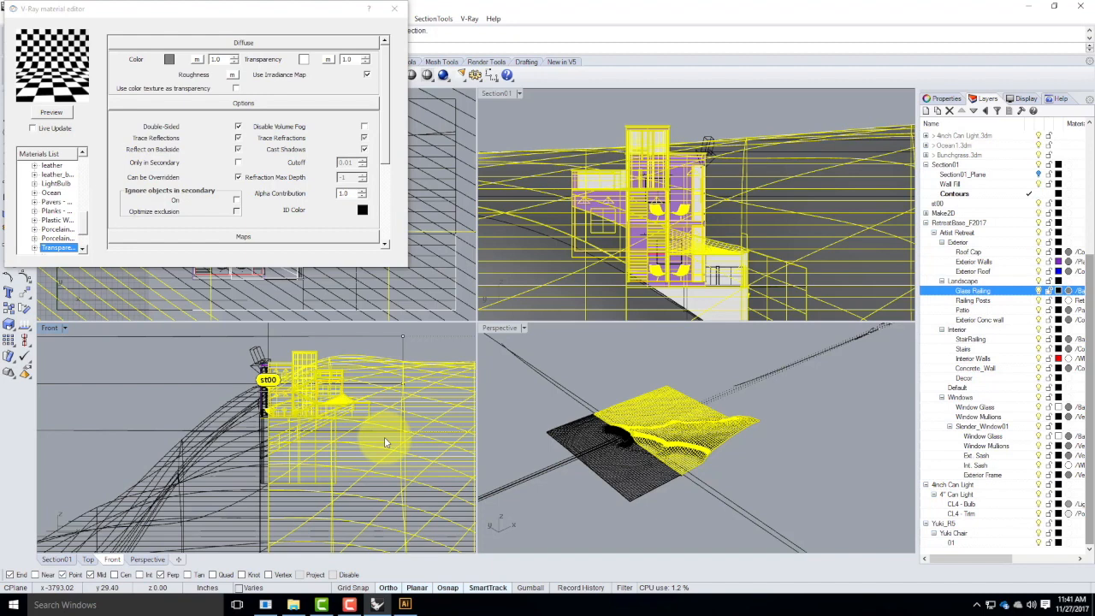
click(1040, 291)
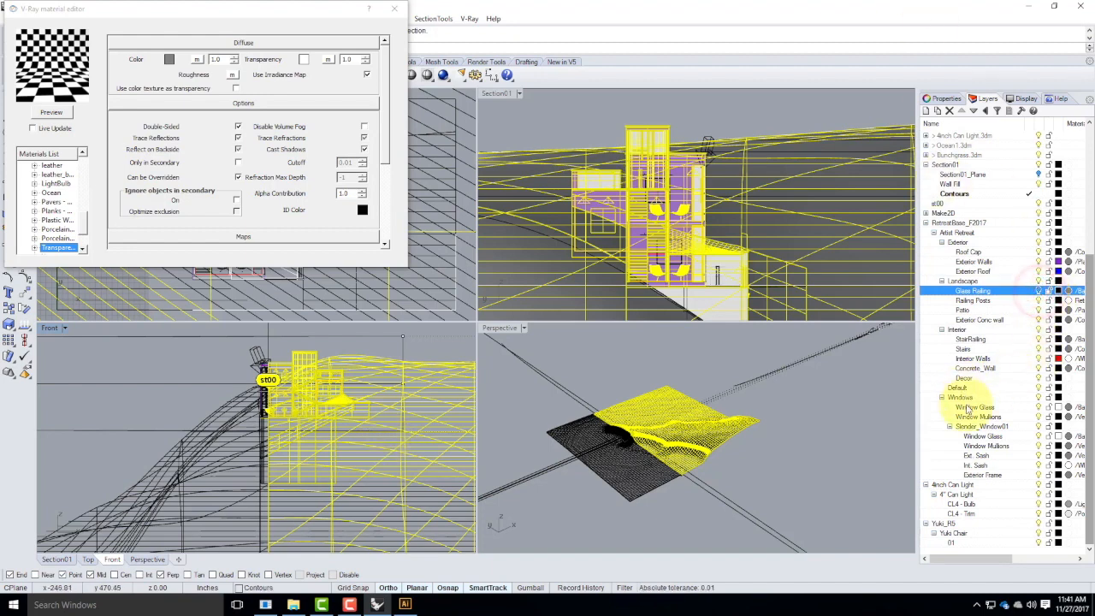
click(1040, 408)
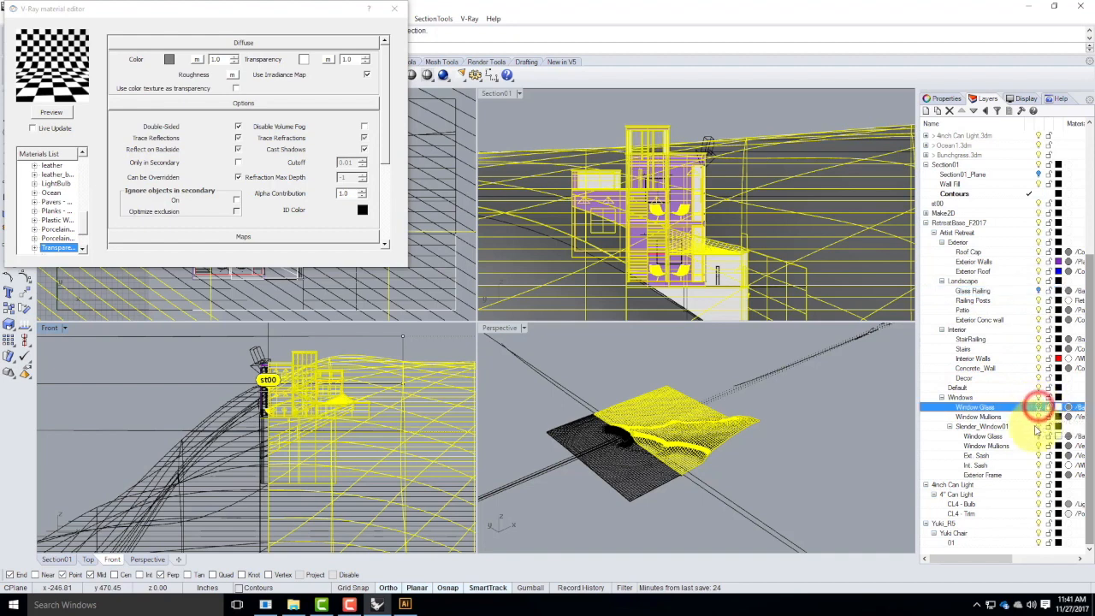
click(1040, 437)
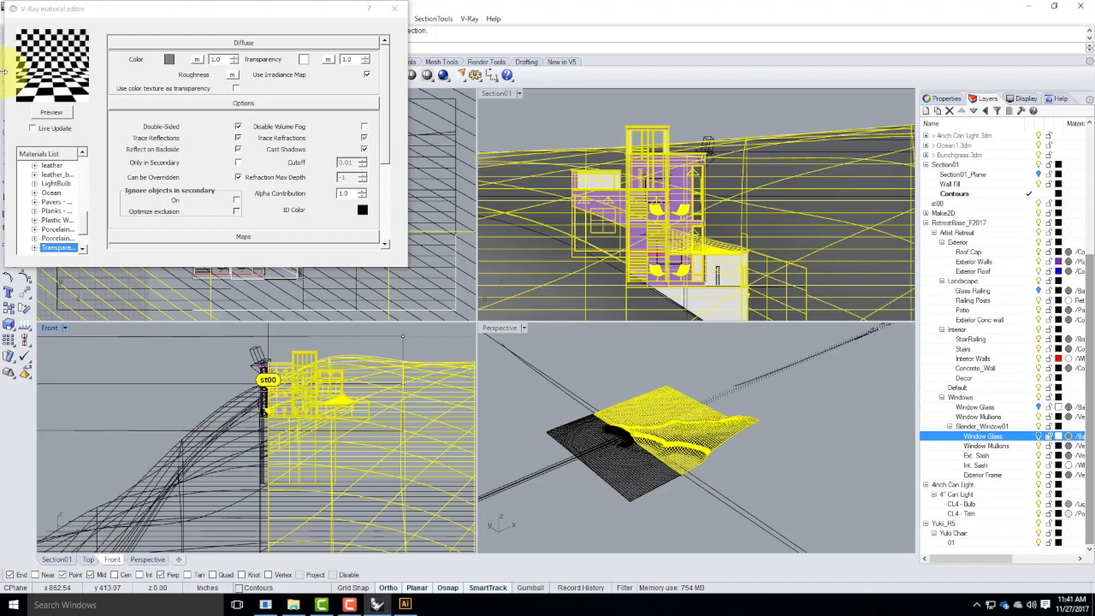
Create another standard V-Ray material in the scene materials and name it Clay.
drag(288, 4, 289, 21)
drag(83, 226, 82, 179)
click(62, 185)
right_click(64, 185)
mouse_move(89, 192)
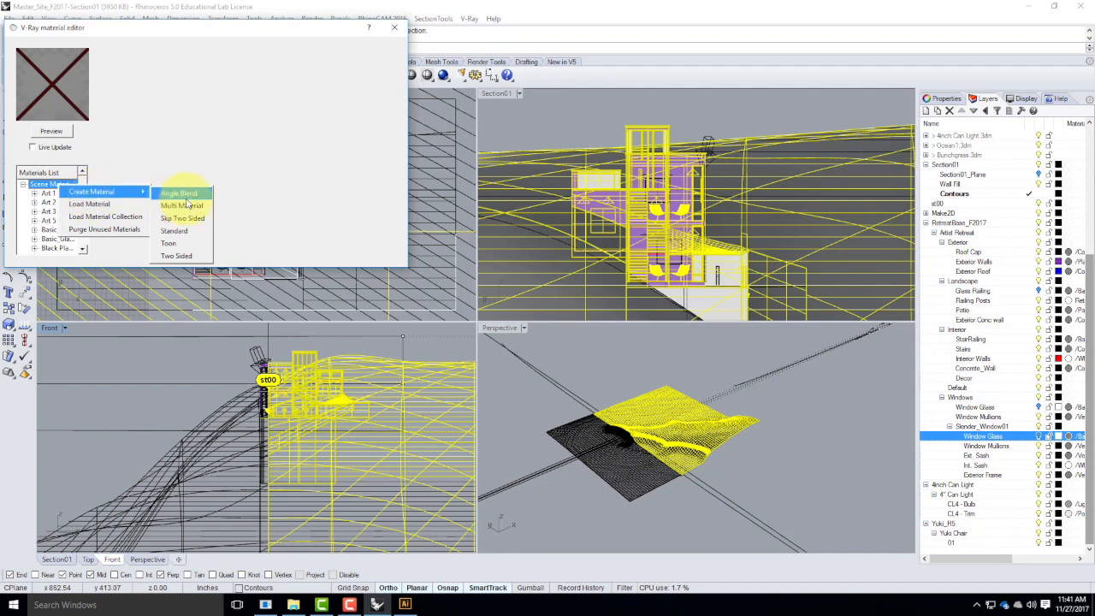
click(187, 231)
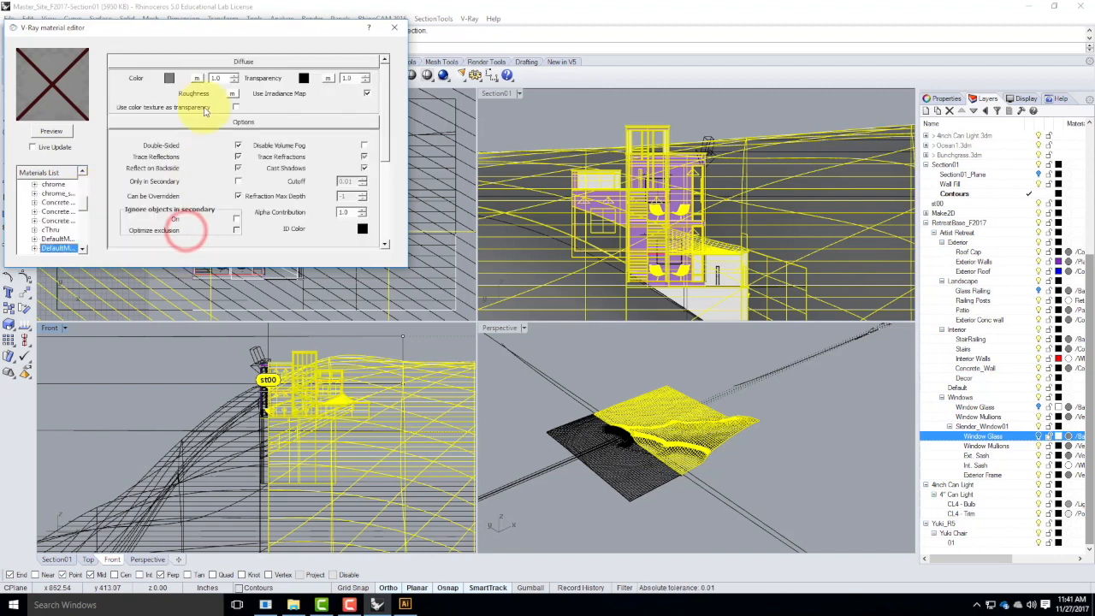
double_click(60, 250)
text(C)
click(186, 164)
Set the Clay material's diffuse color to Light Gray and apply the material to the selected objects.
click(170, 77)
click(217, 126)
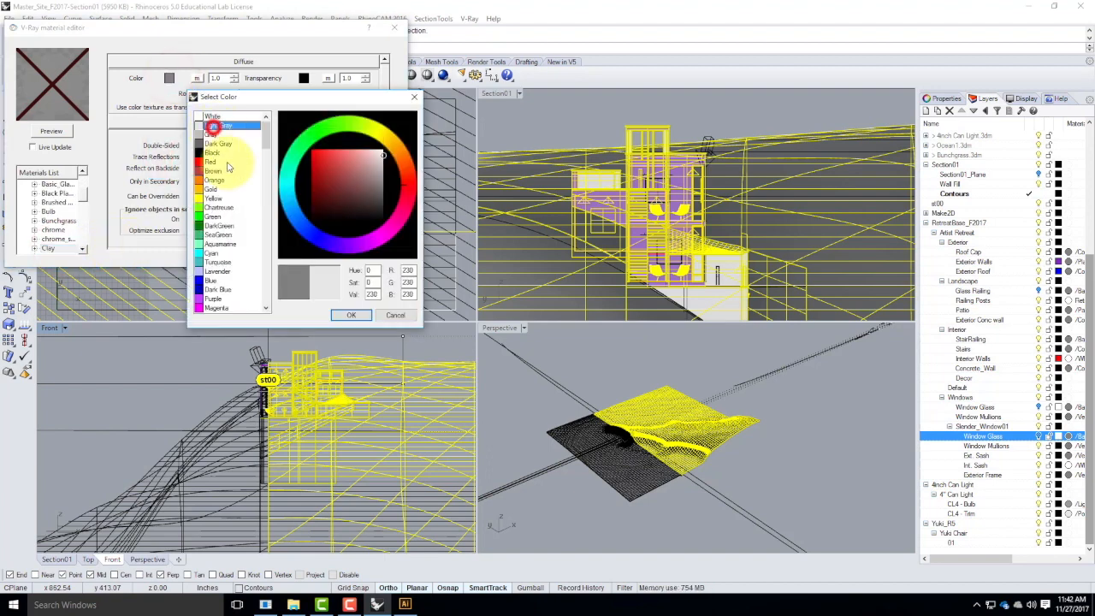
click(350, 316)
right_click(57, 251)
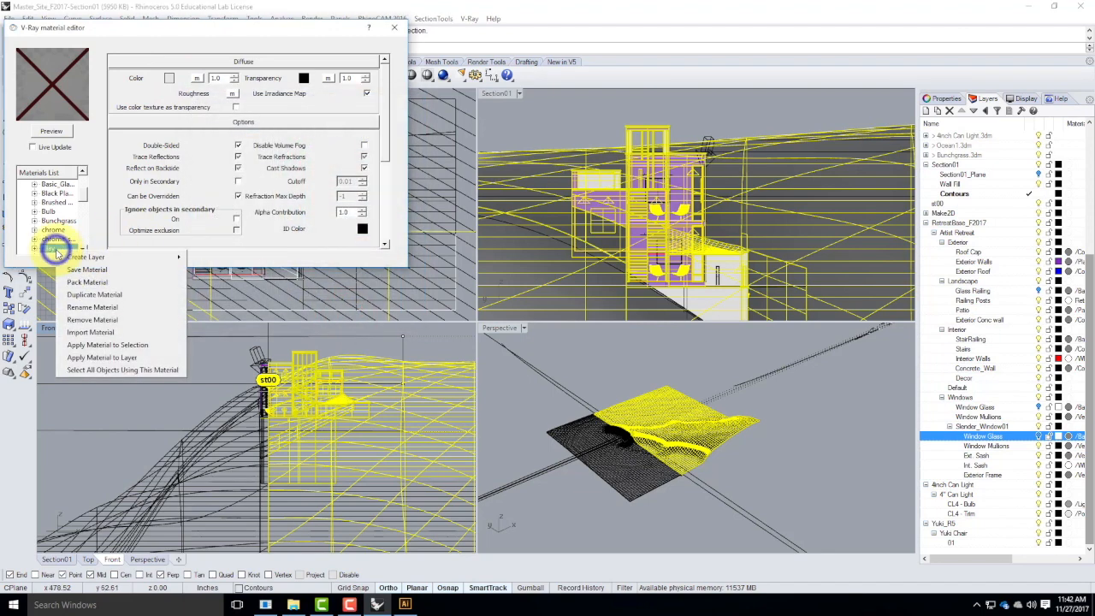
click(124, 346)
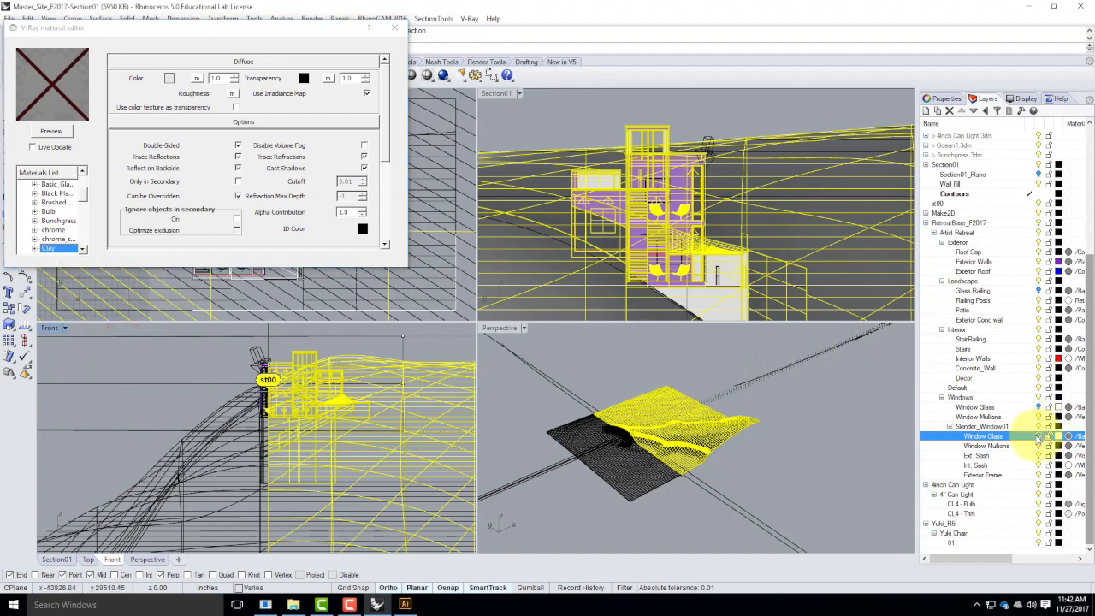
Show the Glass Railing and both Window Glass layers again, and close the material editor.
click(1038, 407)
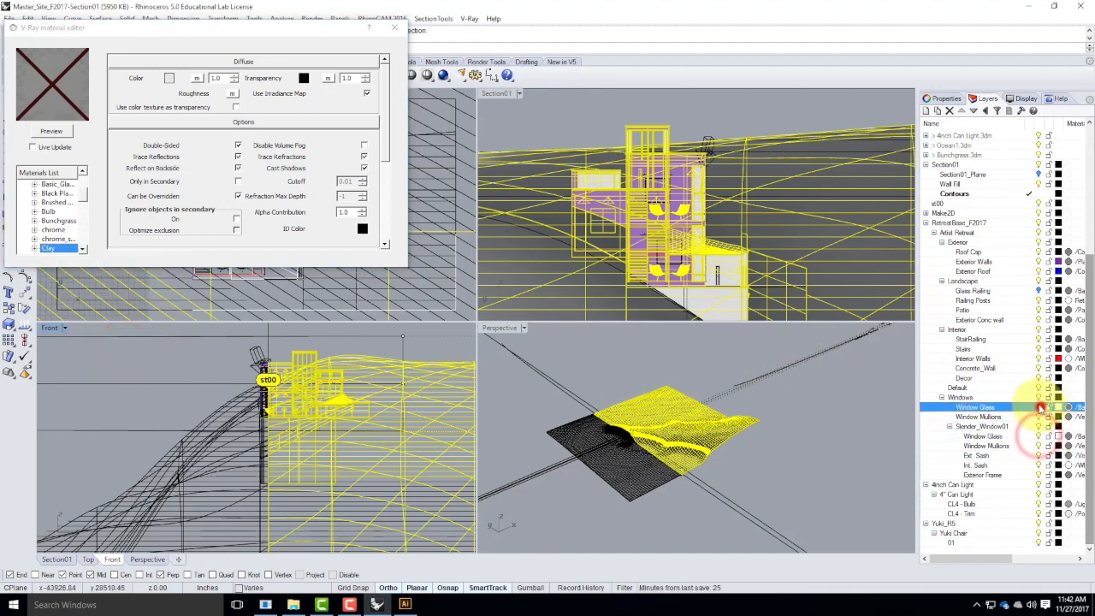
click(1041, 292)
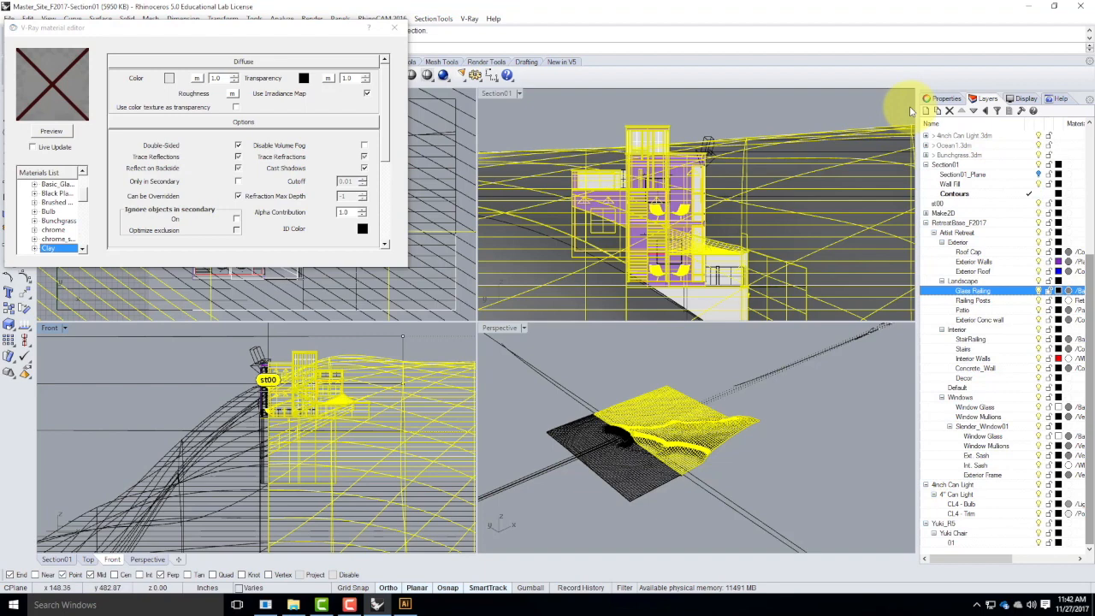
click(393, 27)
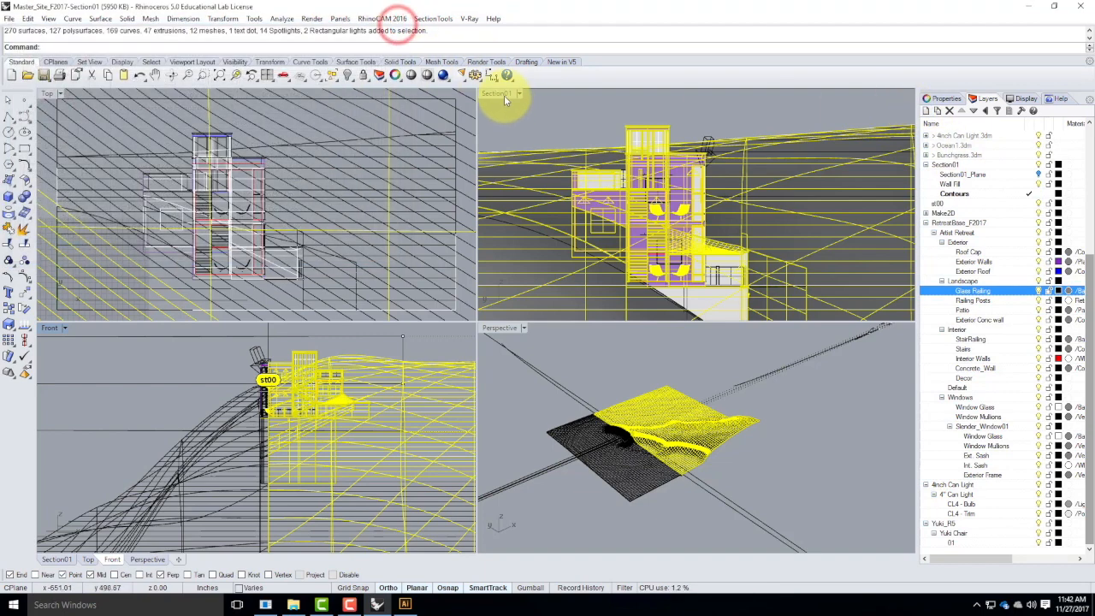
Restore the saved Section01 view in the maximized Section01 viewport, and clear the section clipping with stClearAllViews.
click(569, 107)
double_click(503, 94)
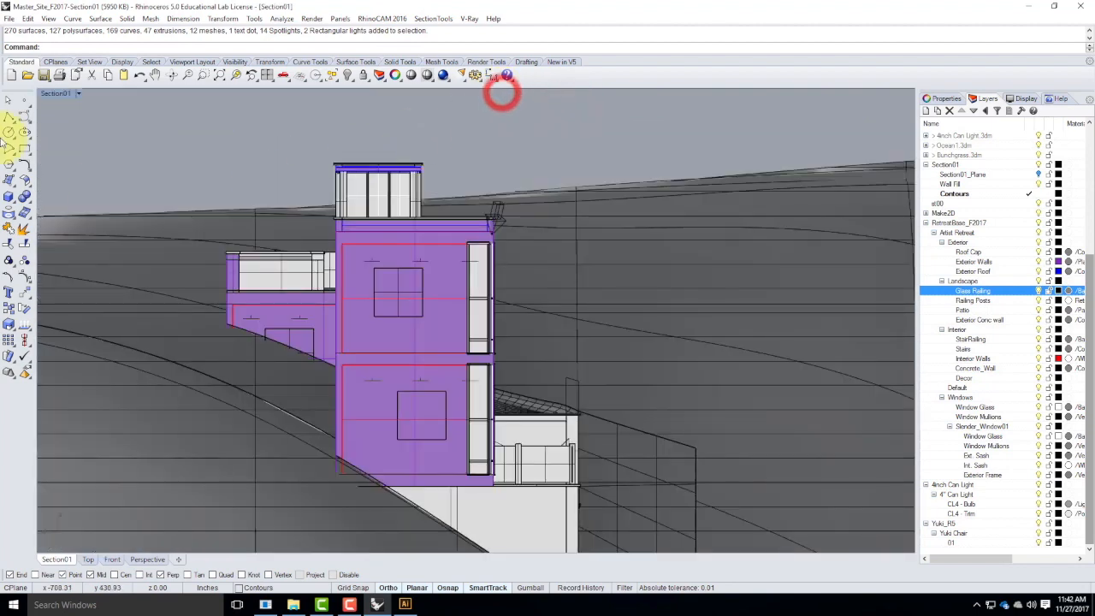
click(78, 95)
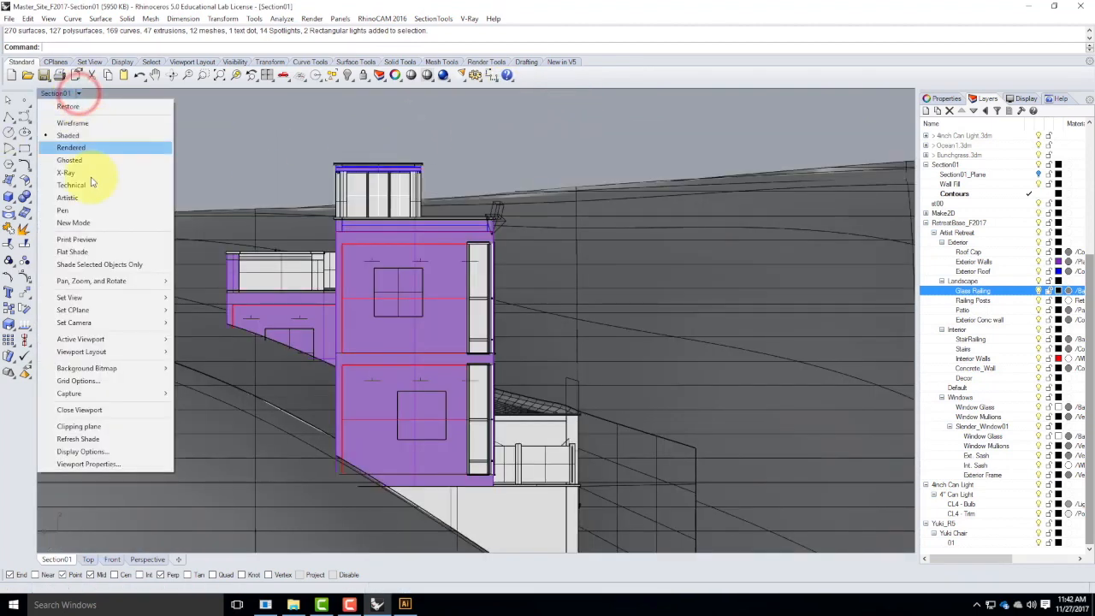
mouse_move(95, 301)
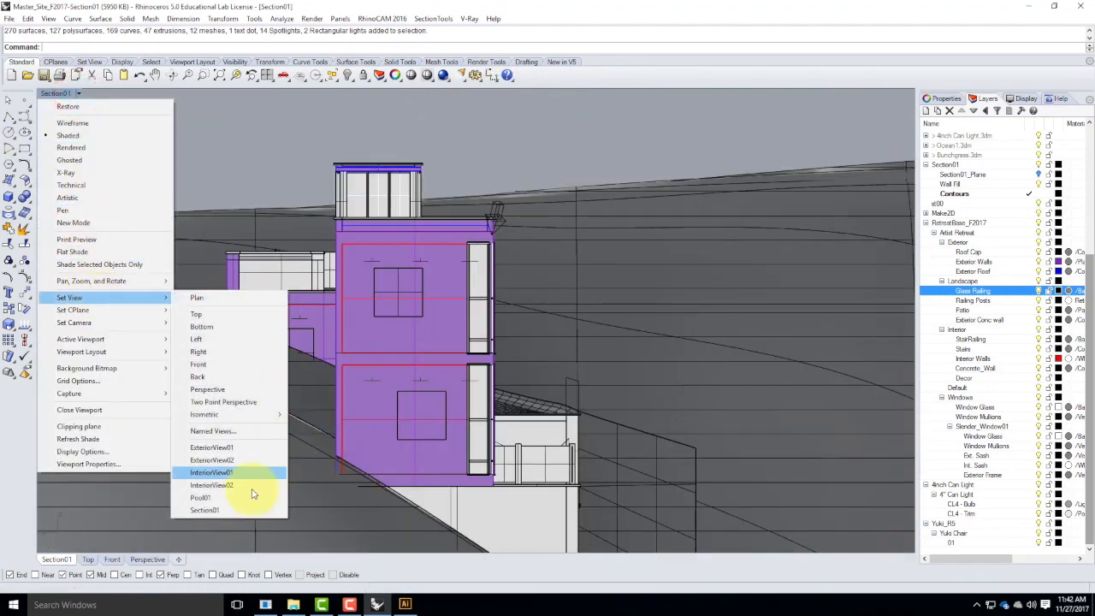
click(230, 510)
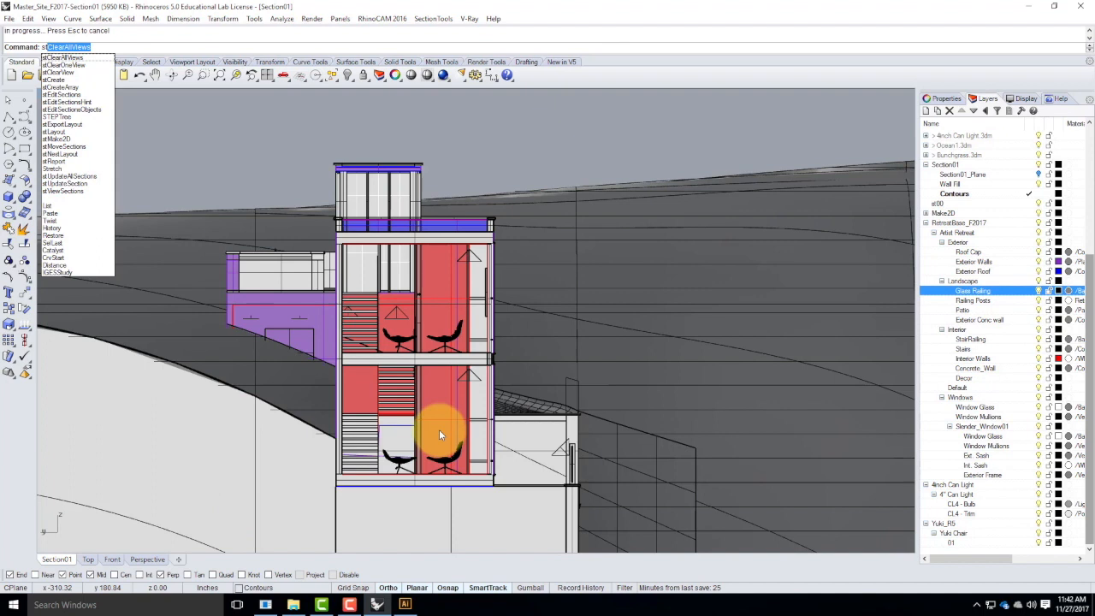
key(Return)
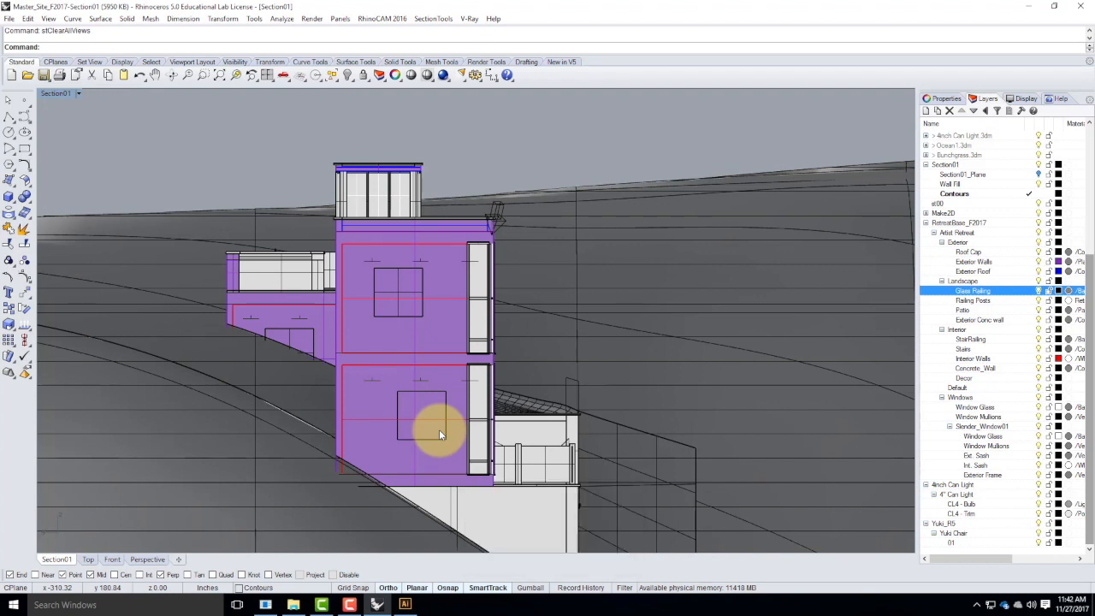
click(926, 223)
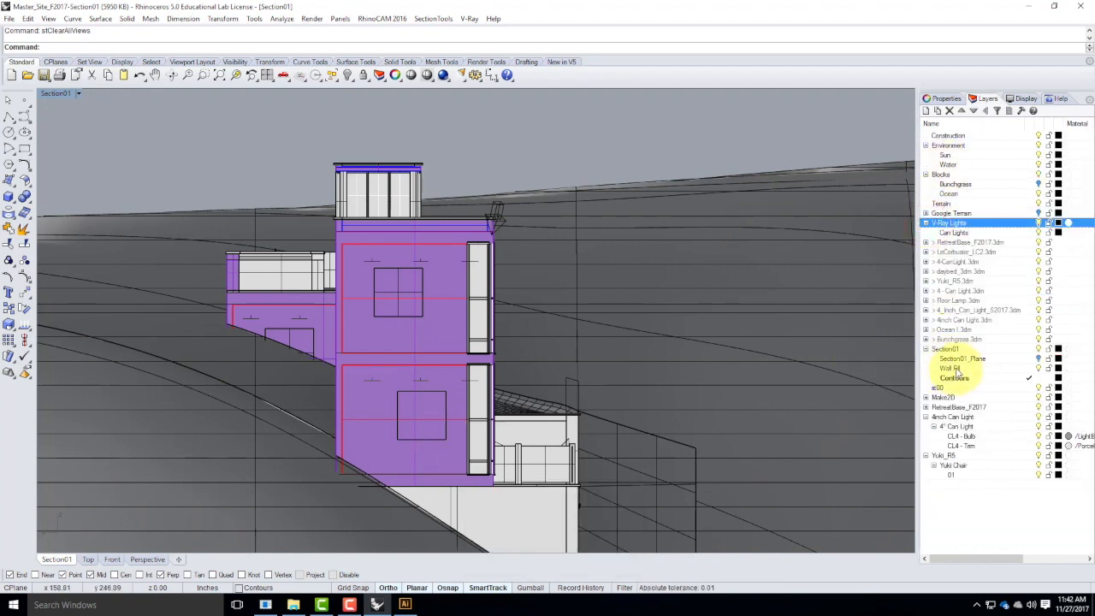
click(953, 369)
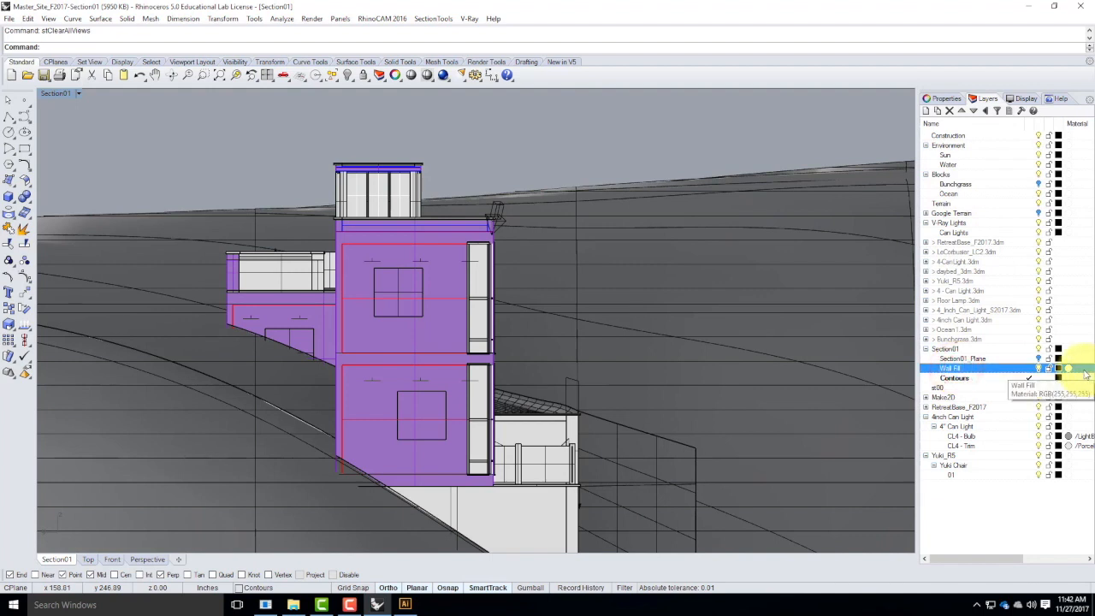
click(1069, 369)
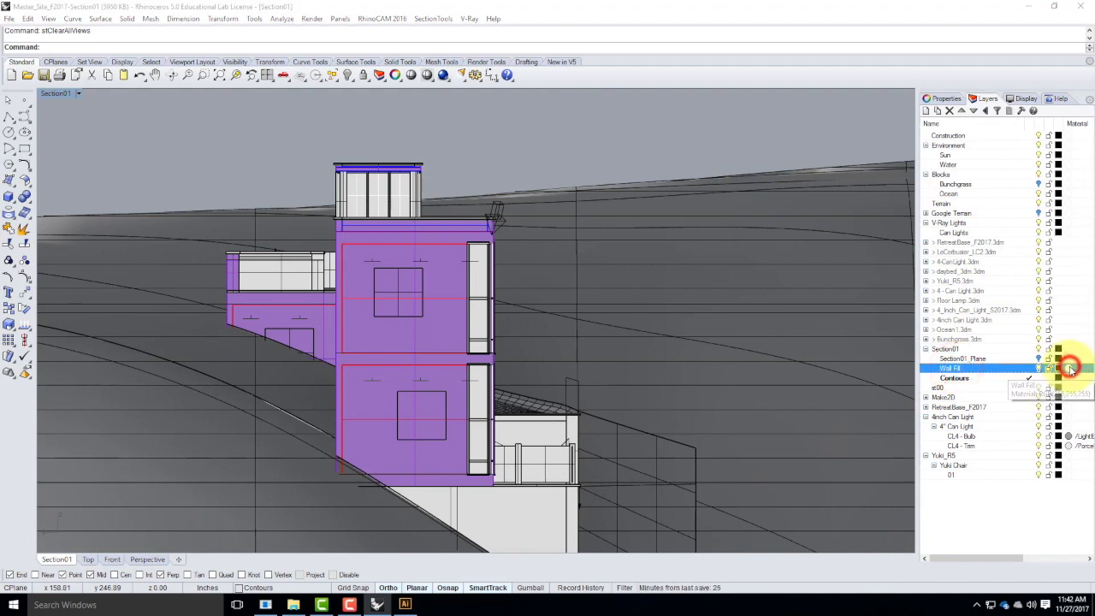
click(283, 171)
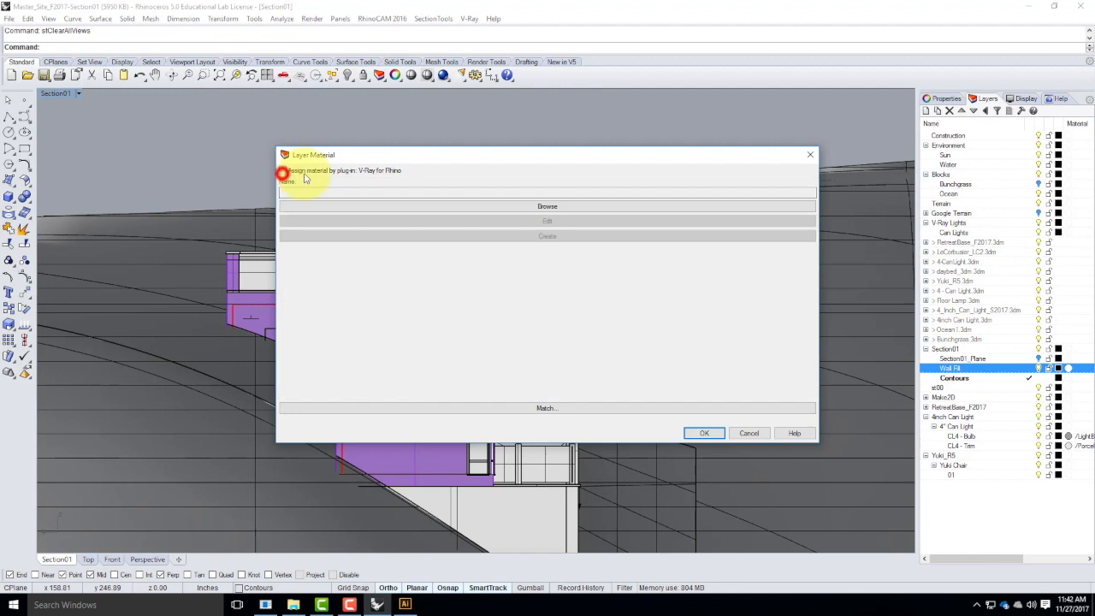
click(749, 432)
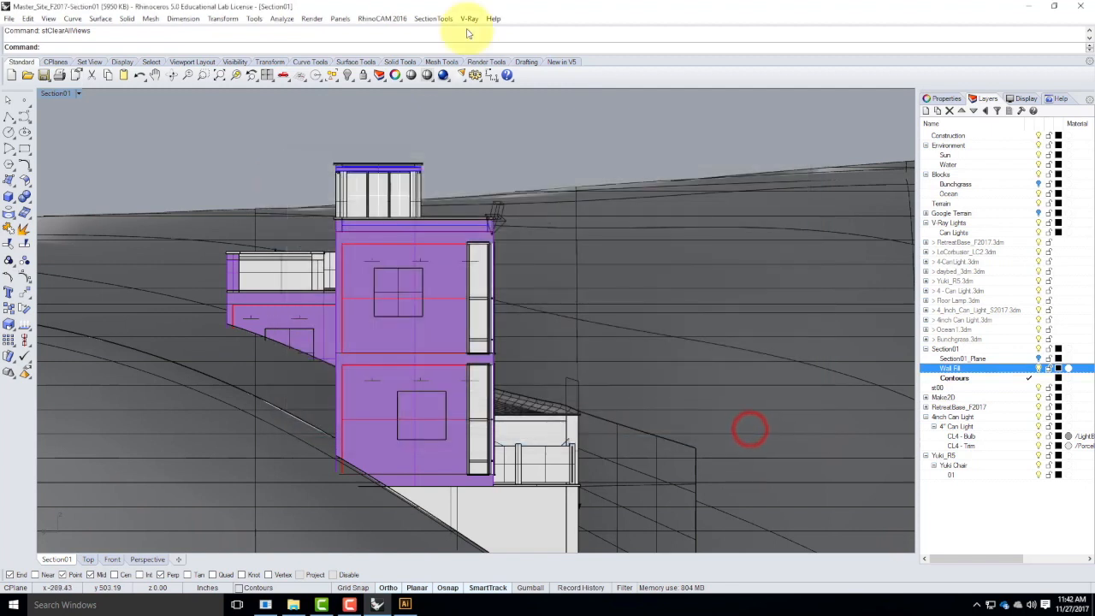
Apply the Clay V-Ray material to the Wall Fill layer and close the material editor.
click(470, 18)
click(476, 42)
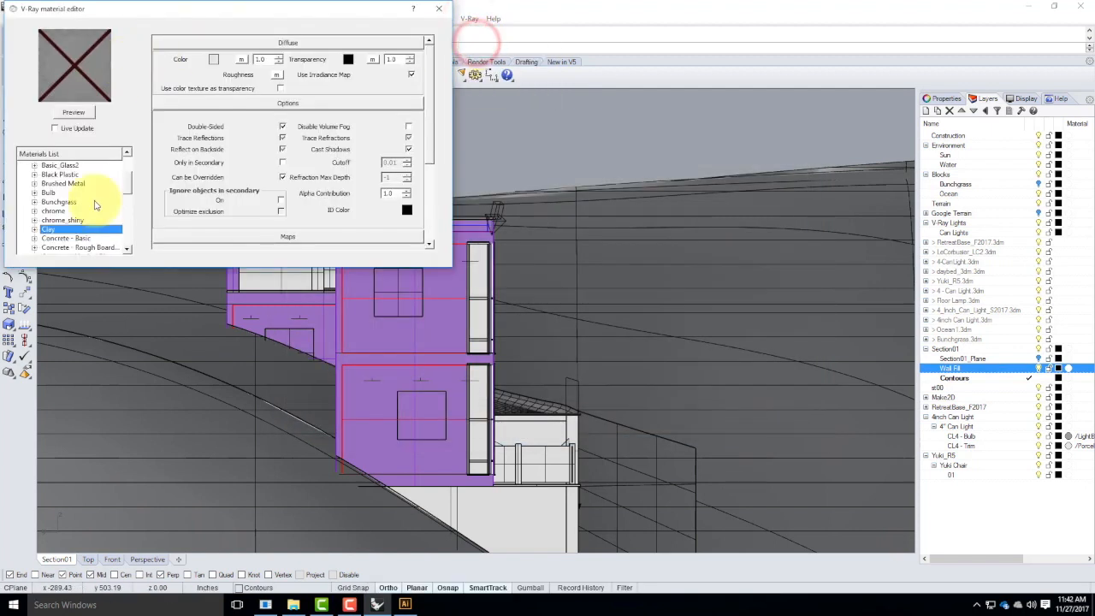
right_click(50, 231)
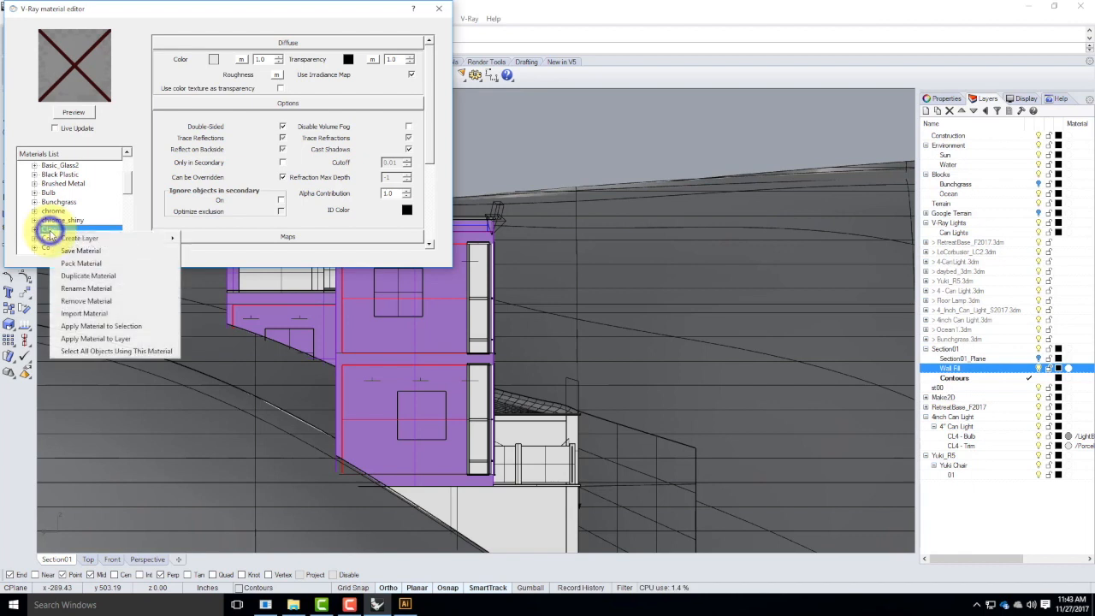
click(130, 340)
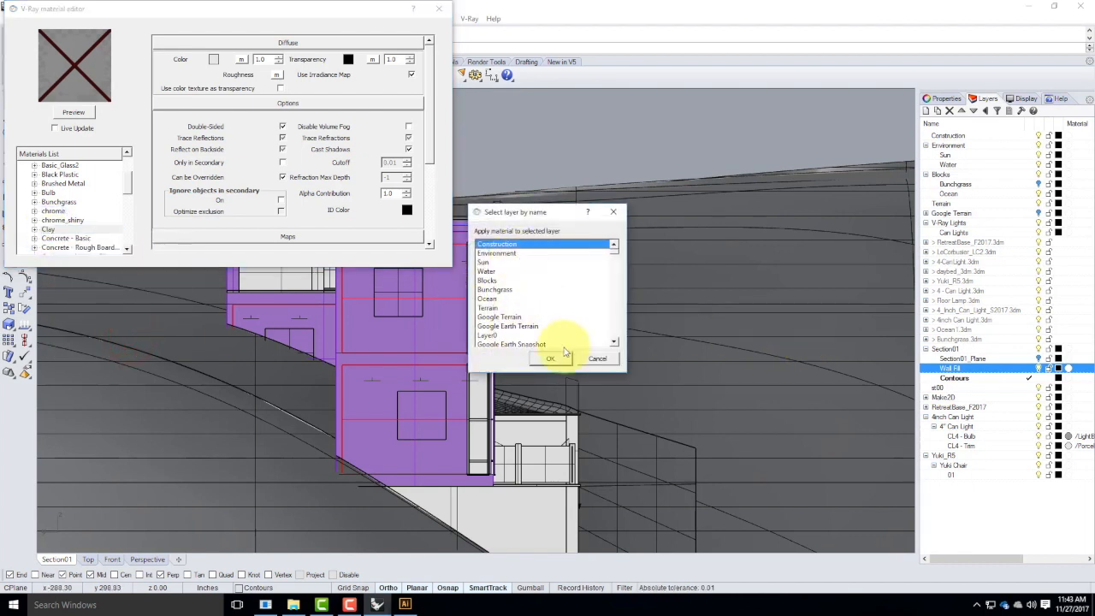
scroll(518, 304, down, 2)
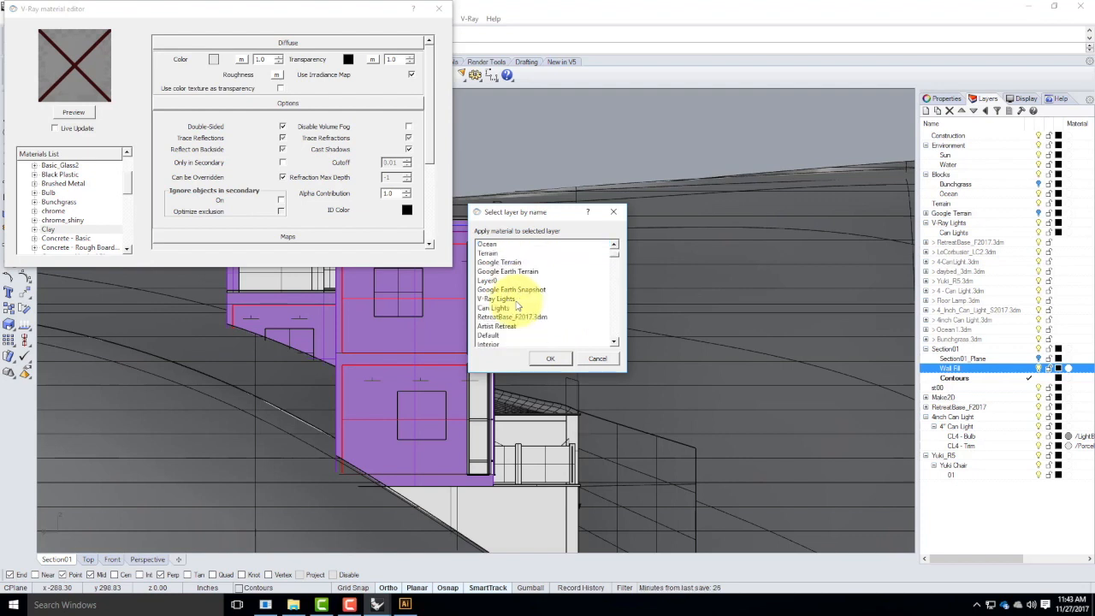
scroll(517, 306, down, 5)
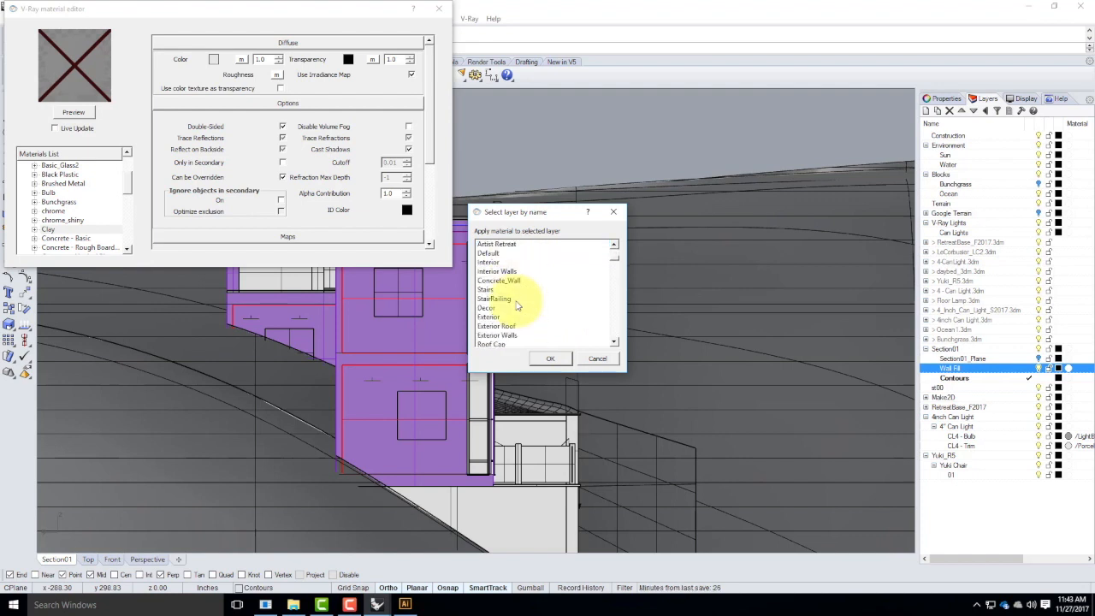
scroll(516, 306, down, 6)
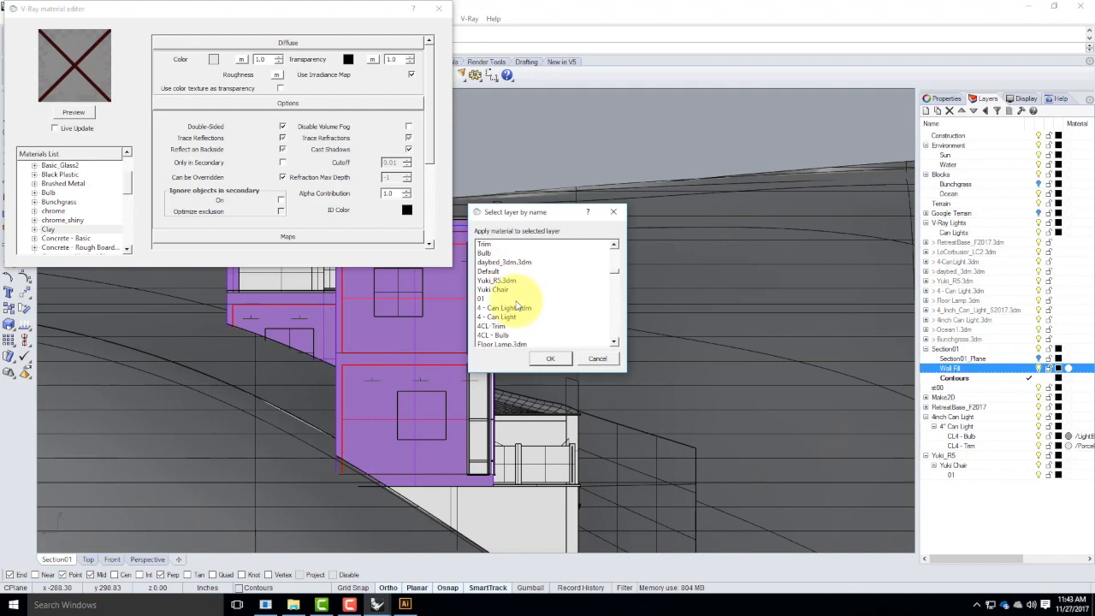
scroll(517, 305, down, 3)
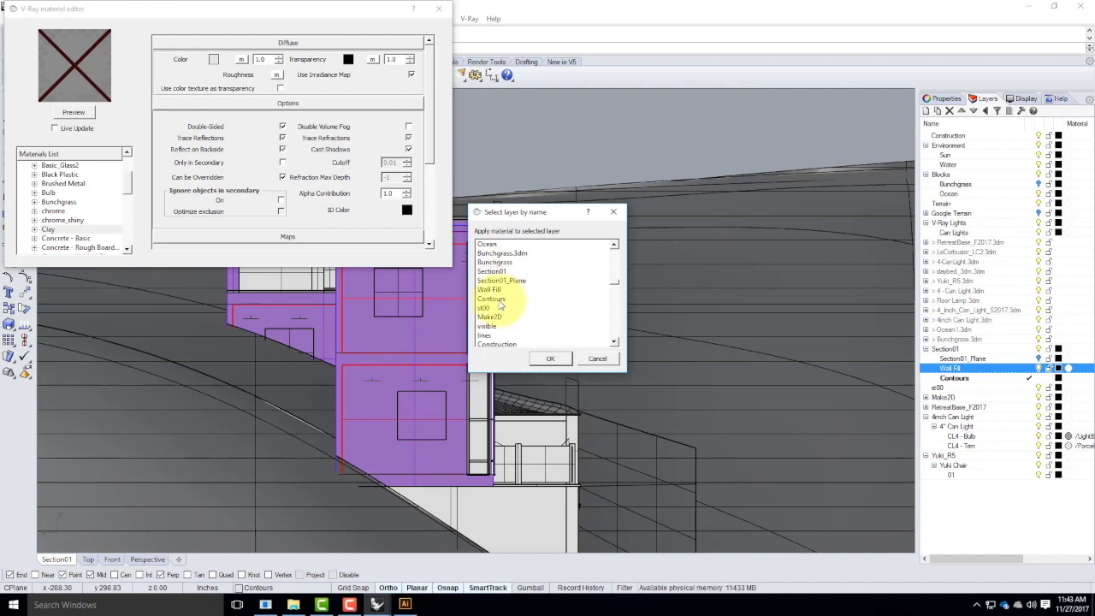
click(494, 290)
click(550, 359)
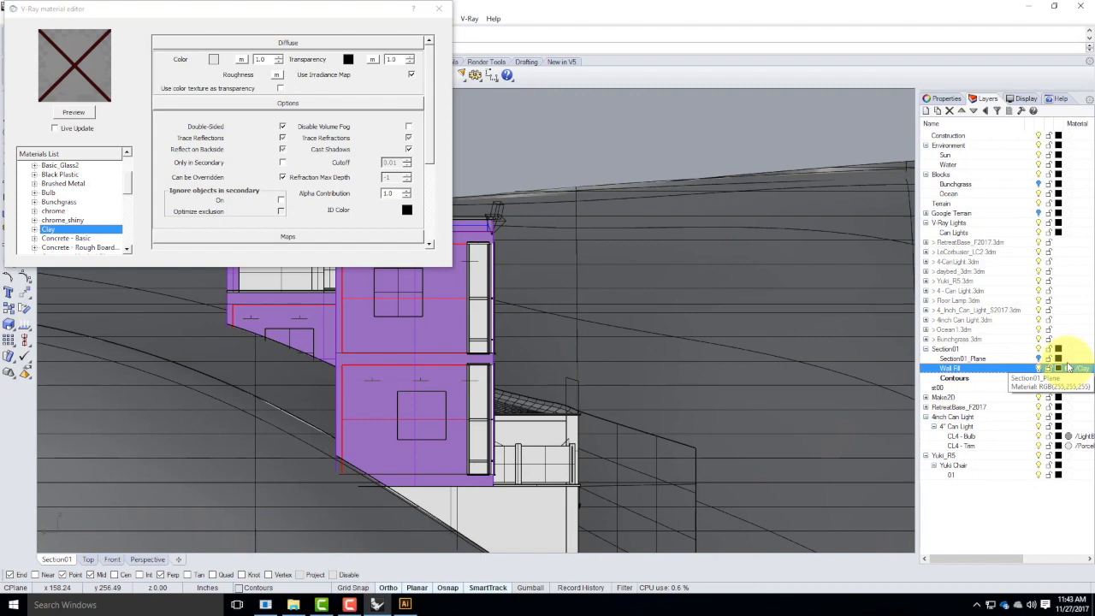
click(437, 15)
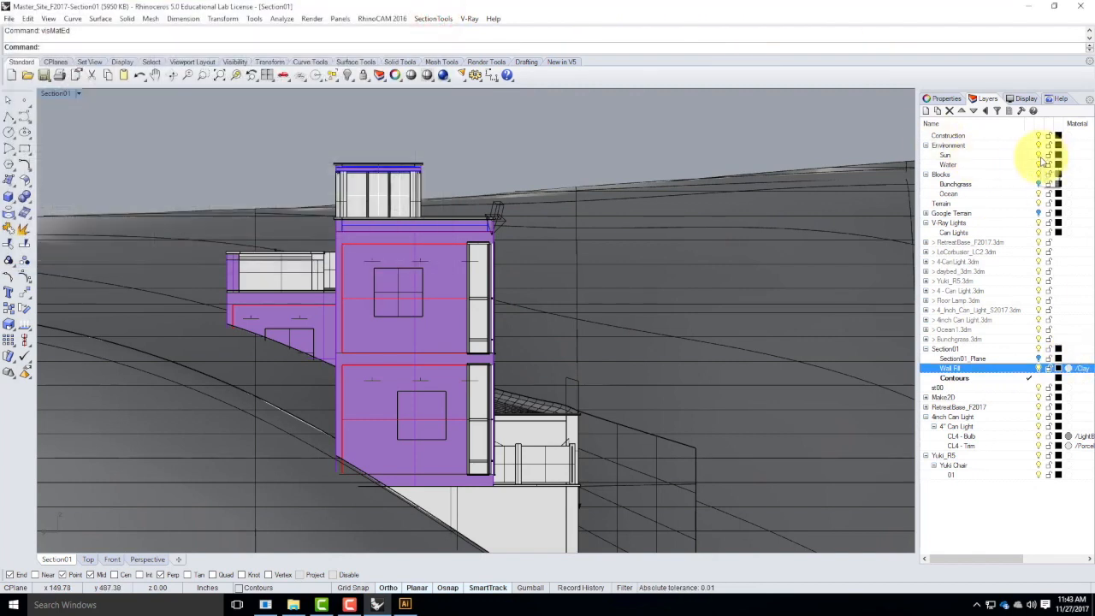
Match the V-Ray output size to the view's aspect ratio, lock it with a height of 100, and run a small test render.
click(447, 18)
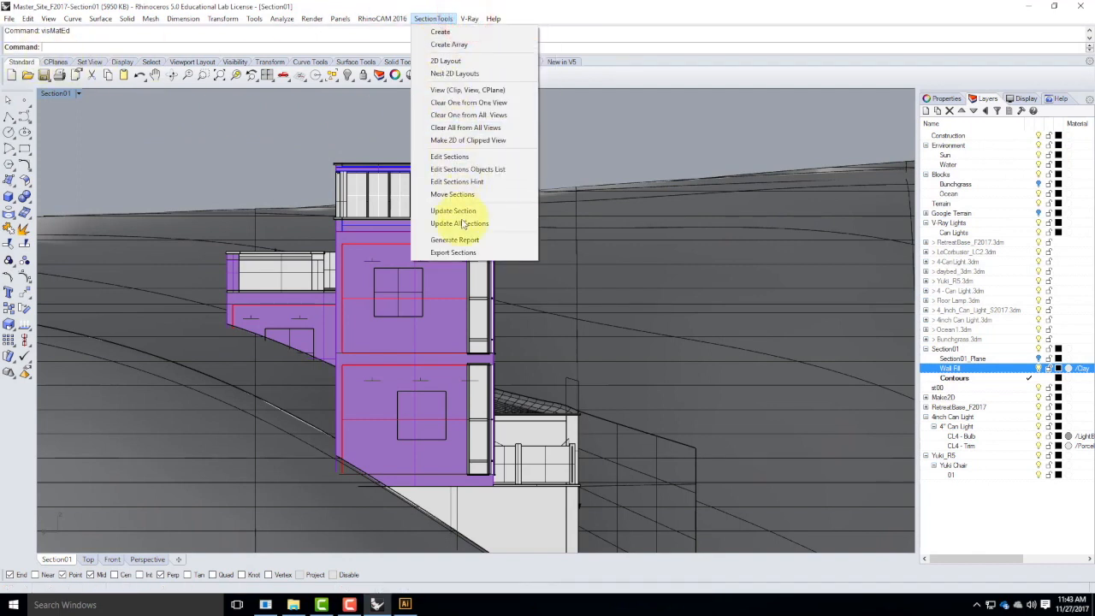
mouse_move(473, 20)
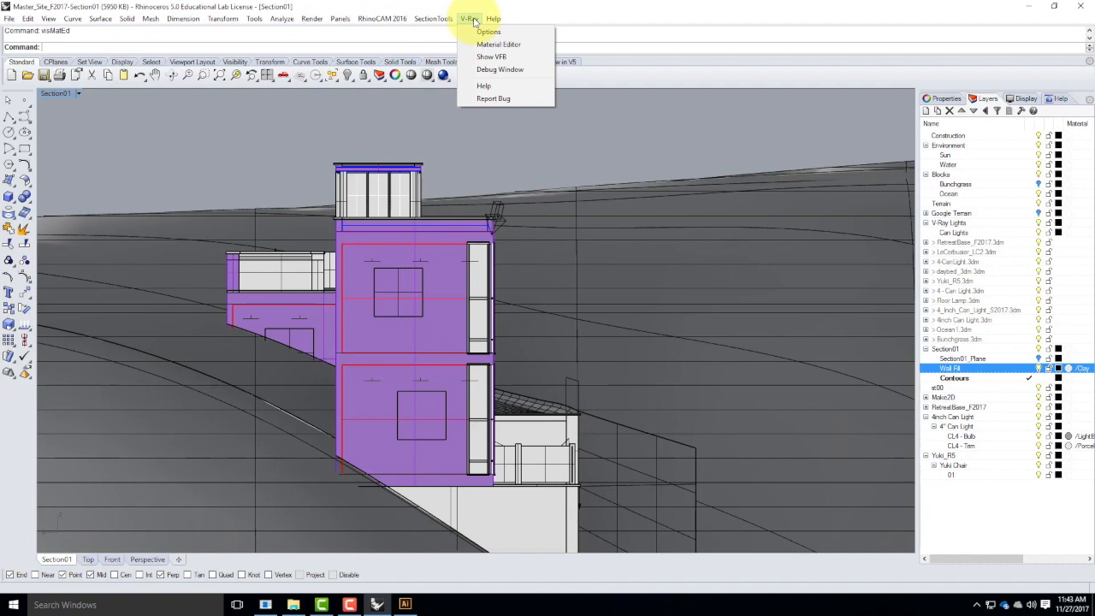
click(483, 31)
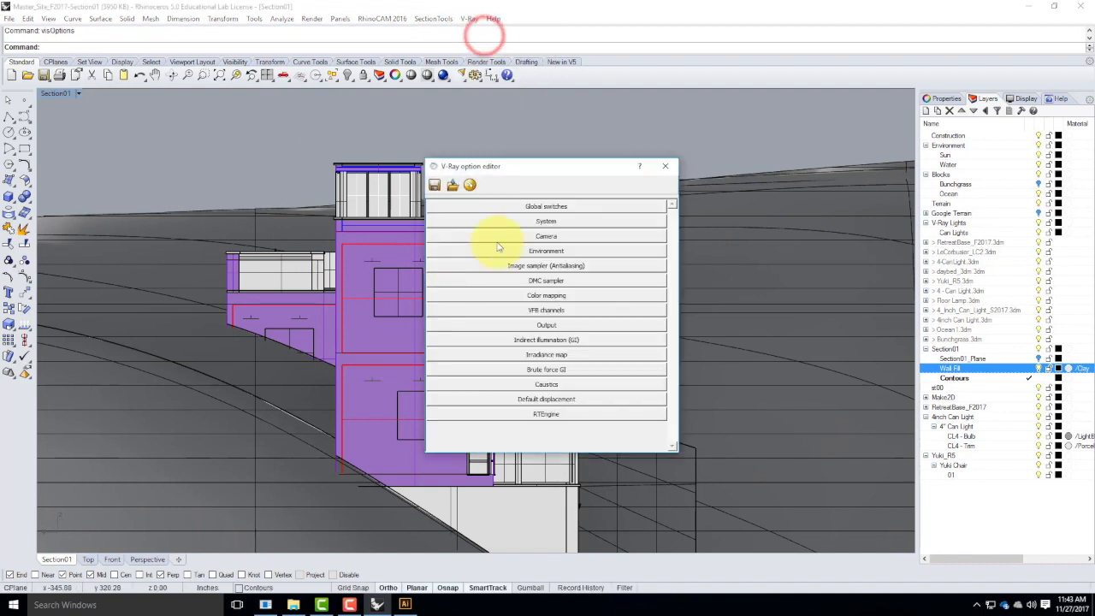
click(545, 326)
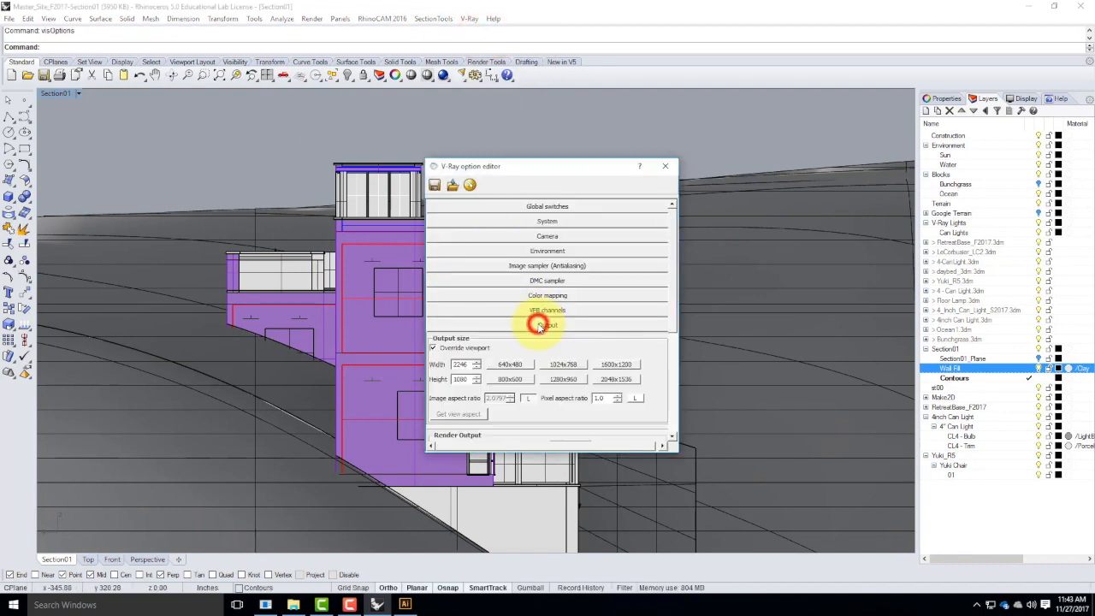
click(528, 402)
click(459, 414)
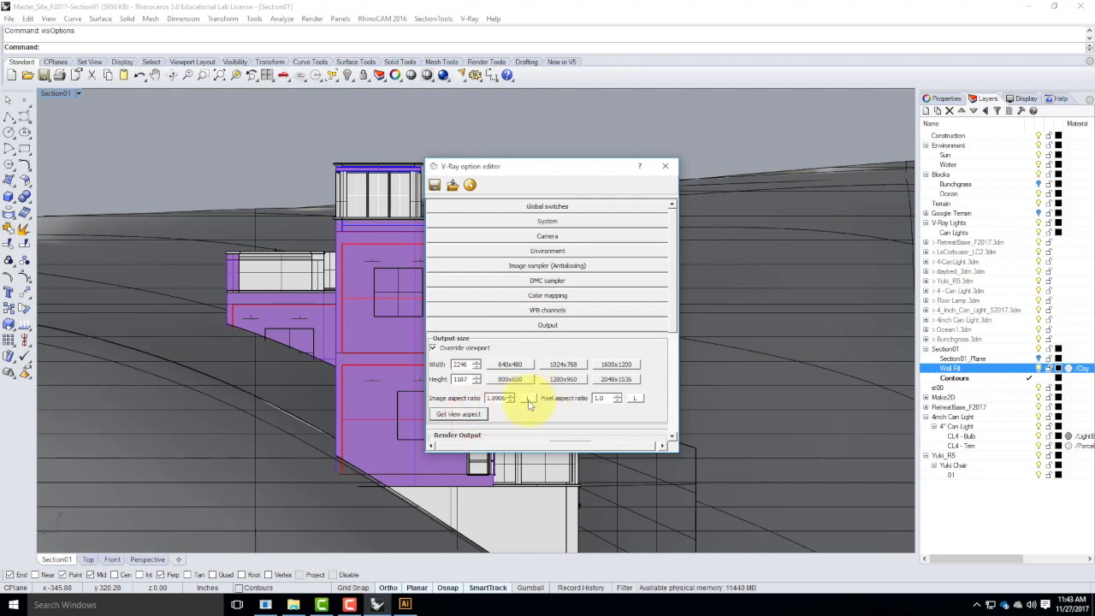
drag(470, 379, 427, 382)
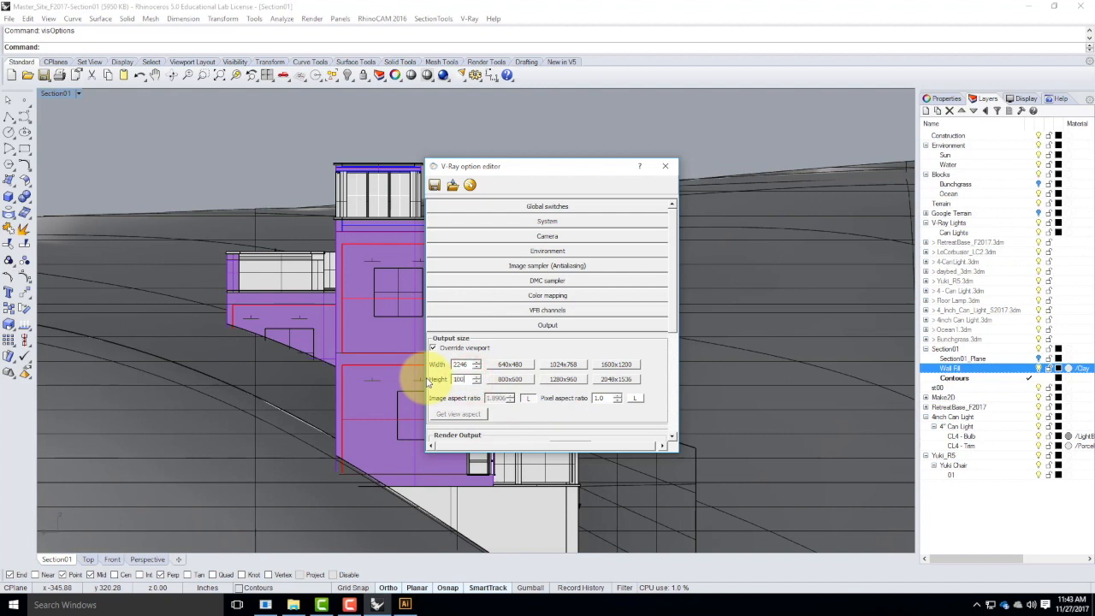
key(Tab)
click(664, 166)
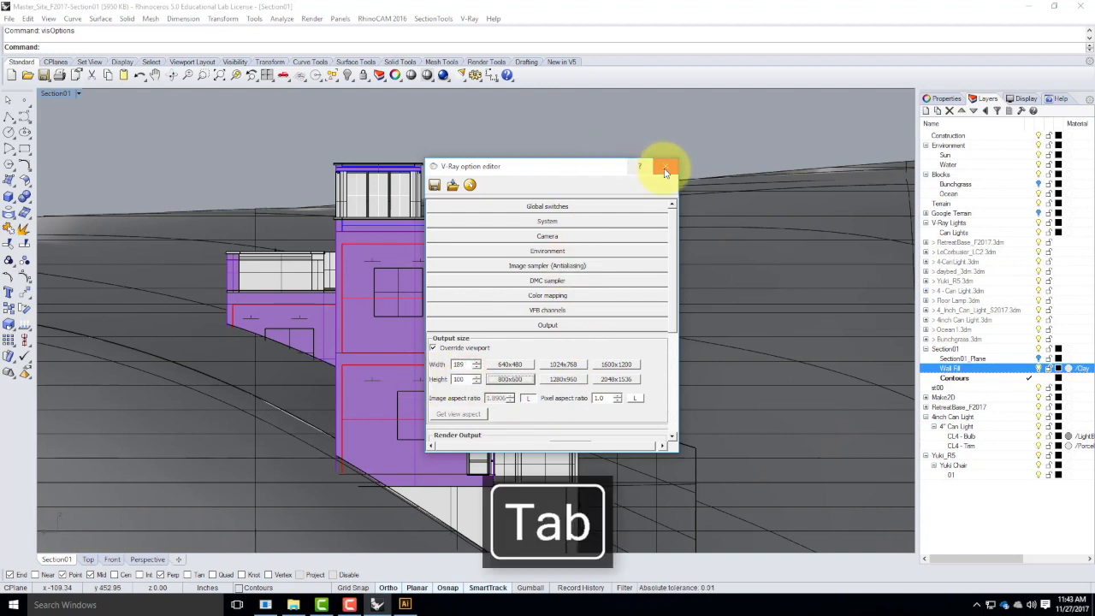
click(443, 76)
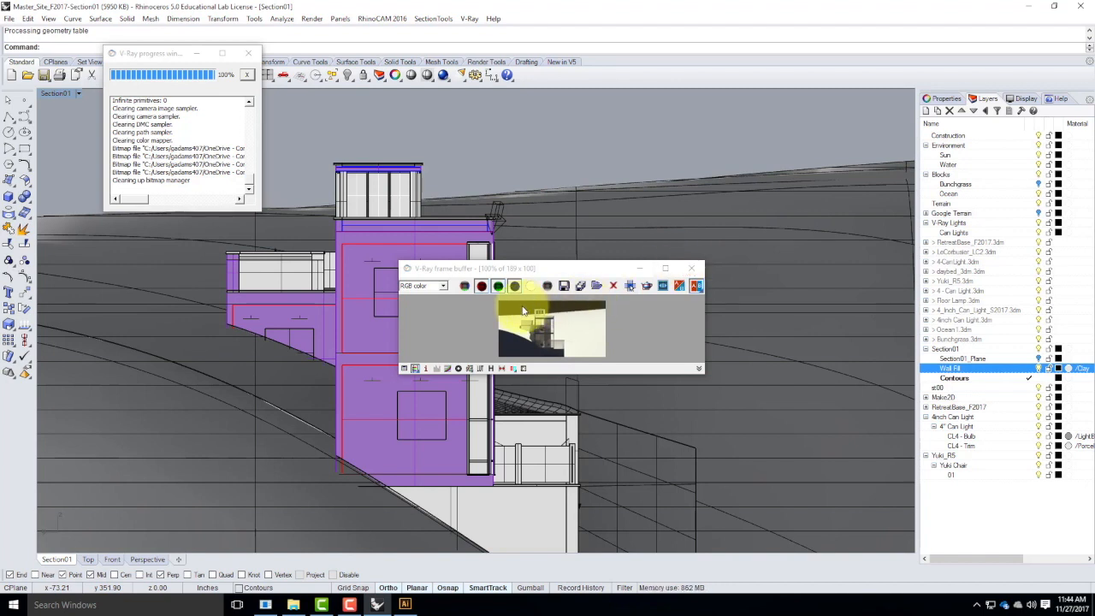
click(691, 268)
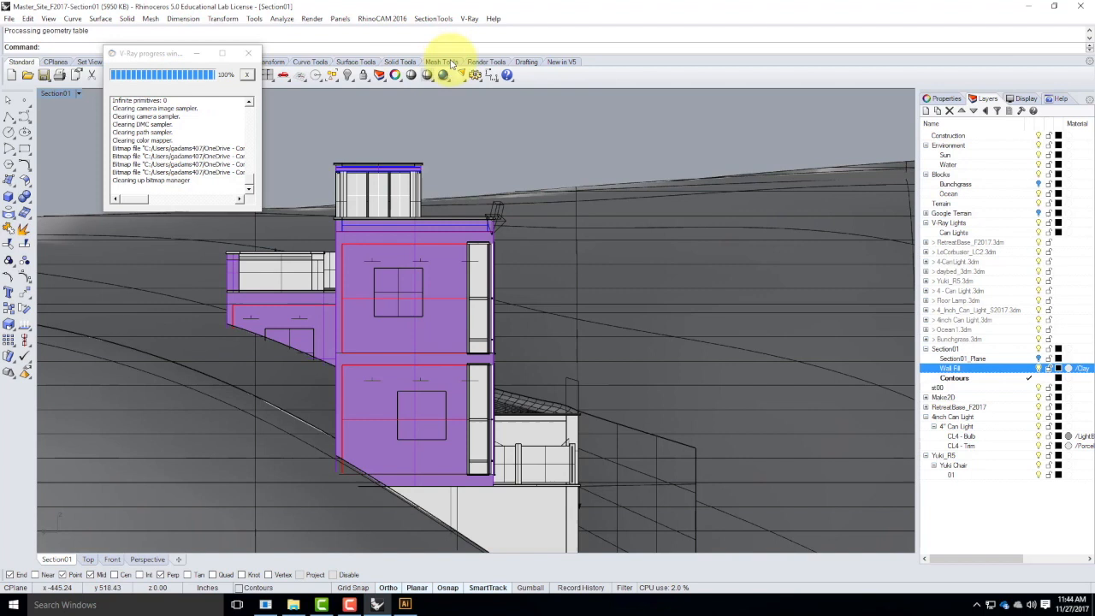
Remove the texture map from the reflection/refraction background in the V-Ray environment options.
click(470, 21)
click(513, 36)
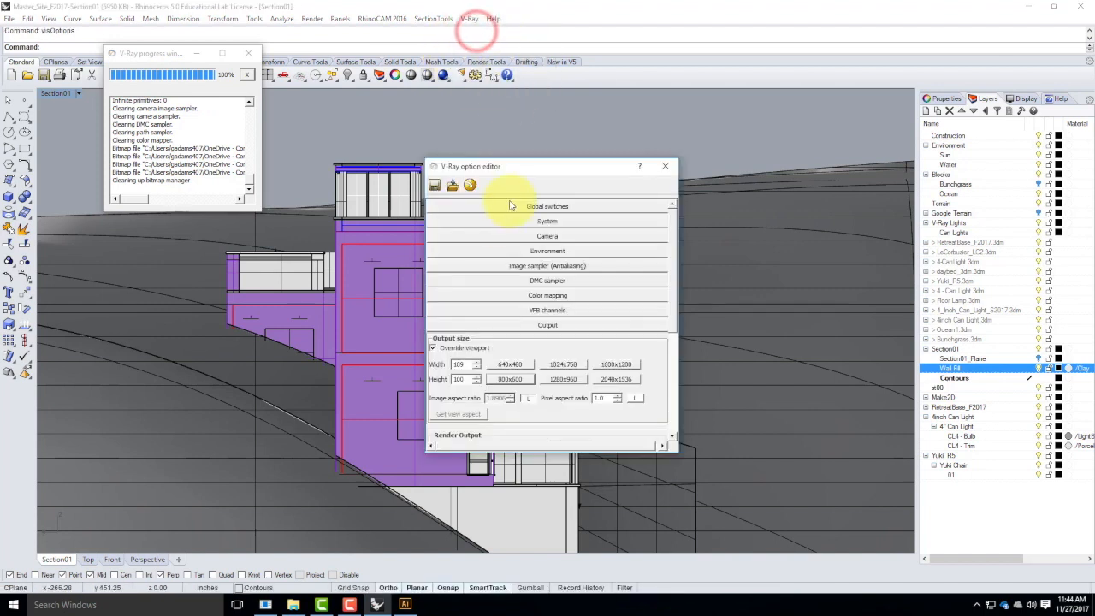
click(543, 251)
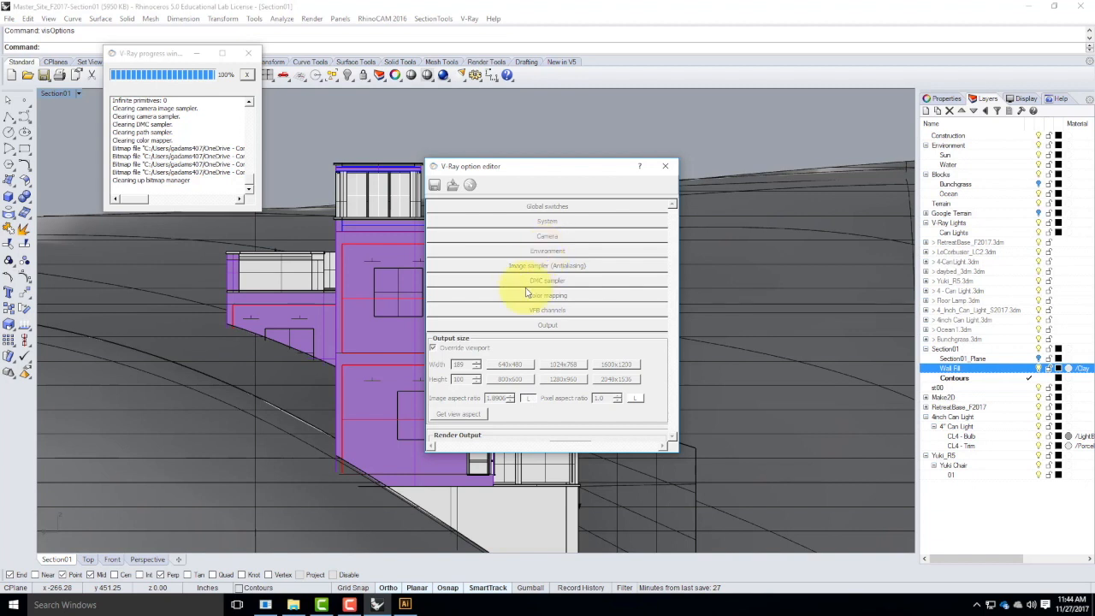
drag(567, 166, 603, 166)
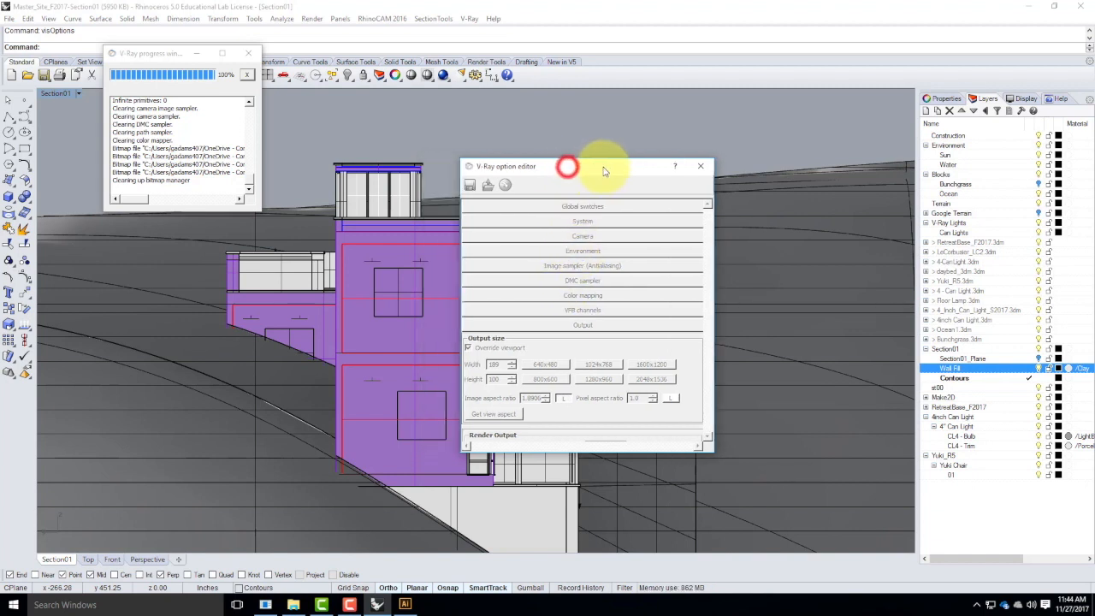
click(593, 253)
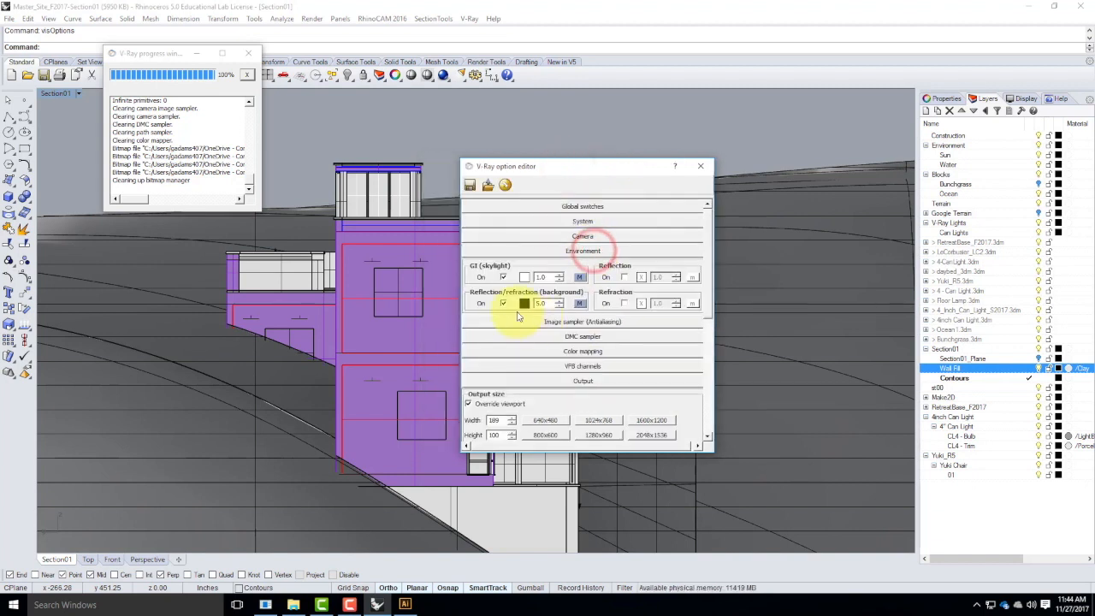
click(583, 305)
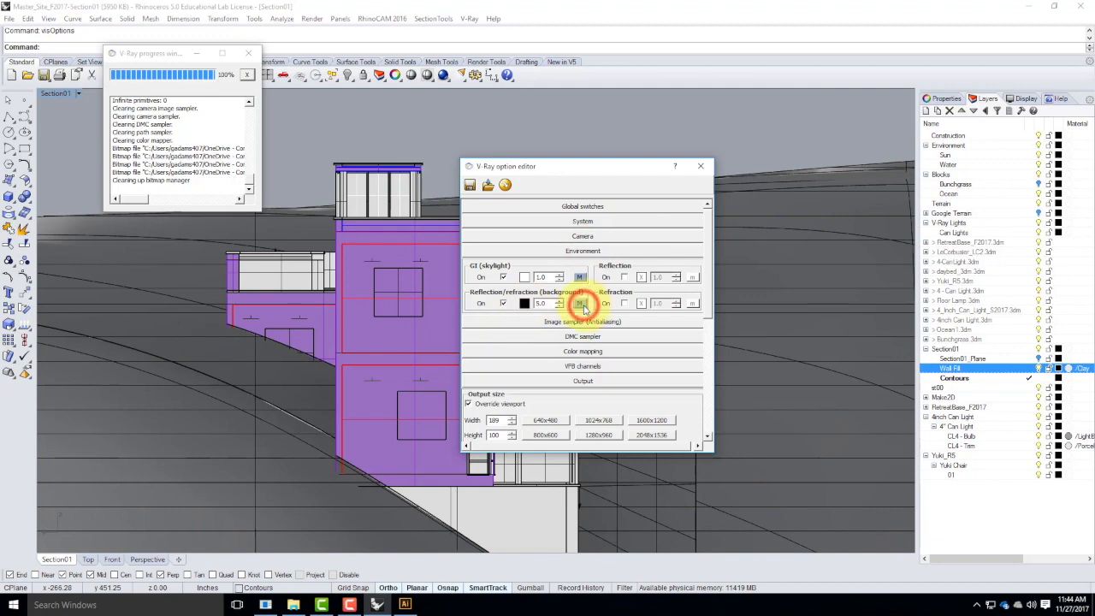
click(446, 311)
click(445, 308)
click(604, 410)
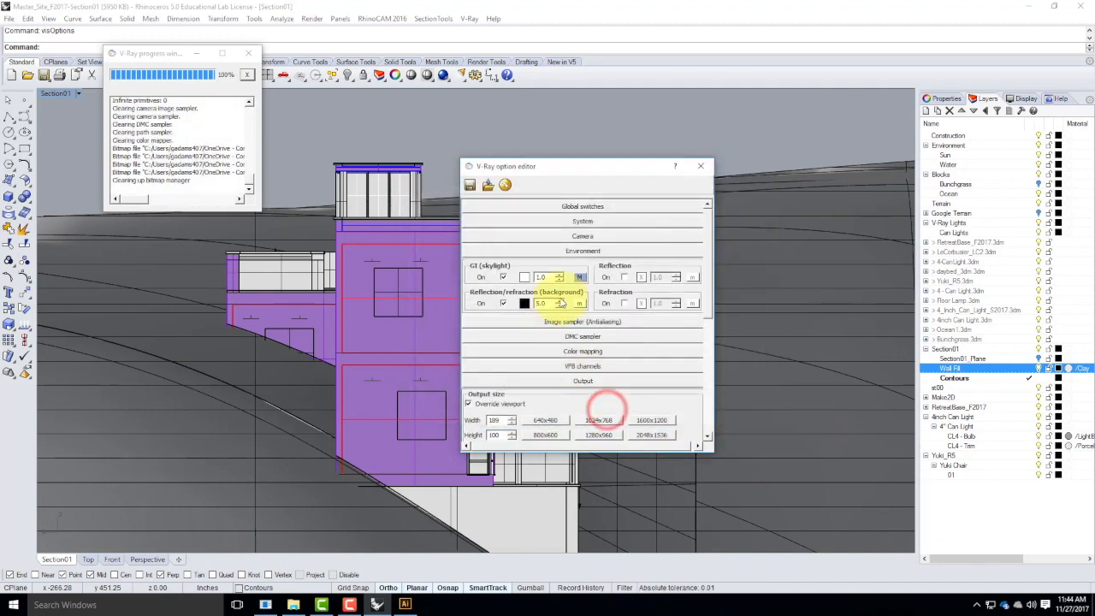
Set the reflection/refraction background color to White with a multiplier of 1.0, and run another small test render.
click(524, 303)
click(213, 115)
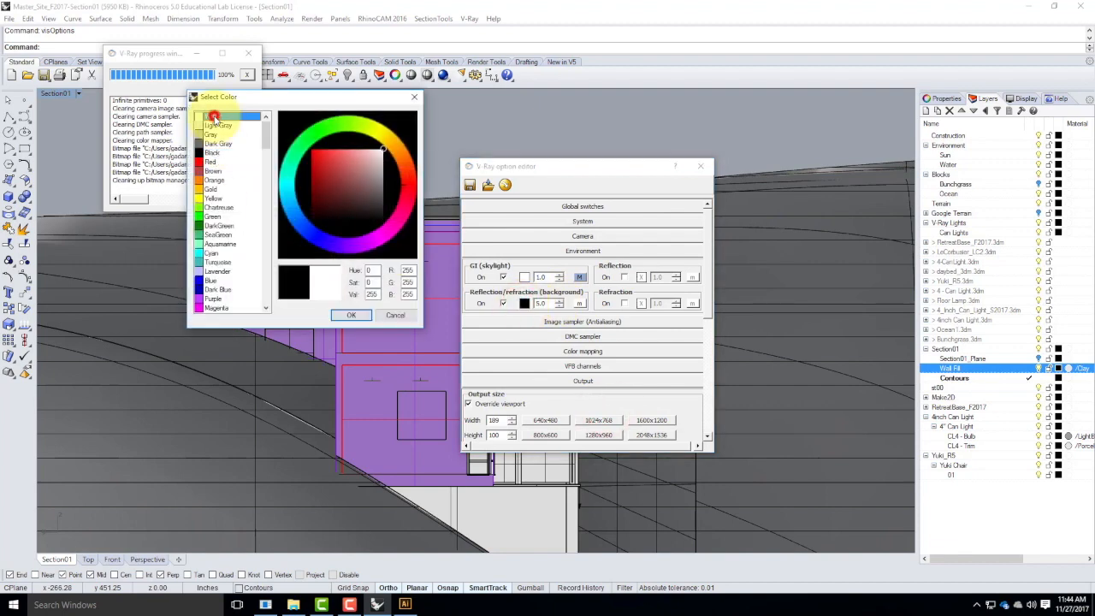
click(352, 314)
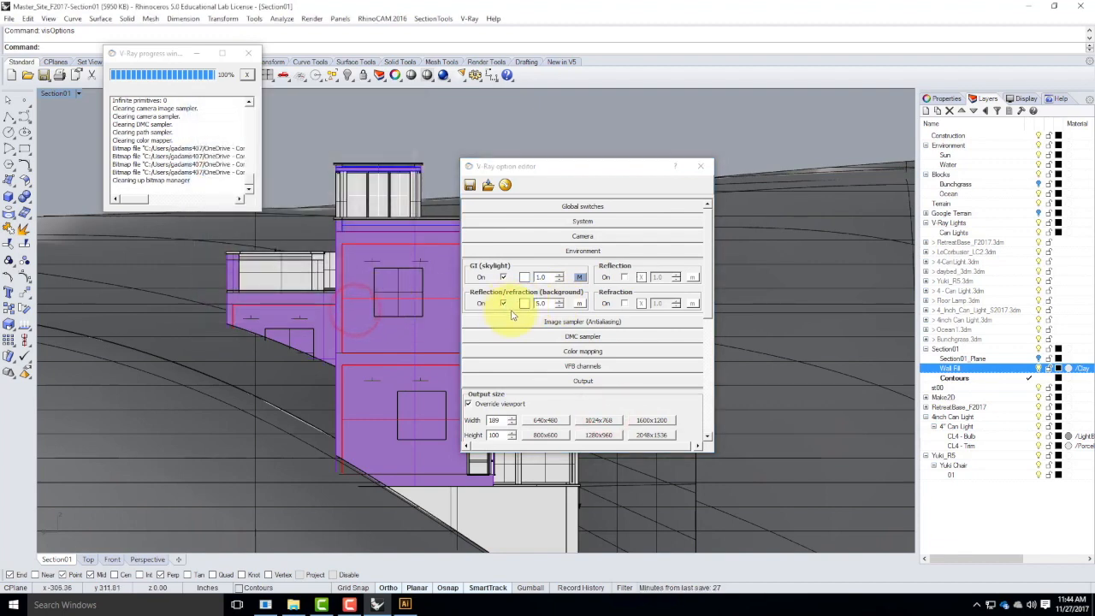
double_click(548, 305)
text(1.0)
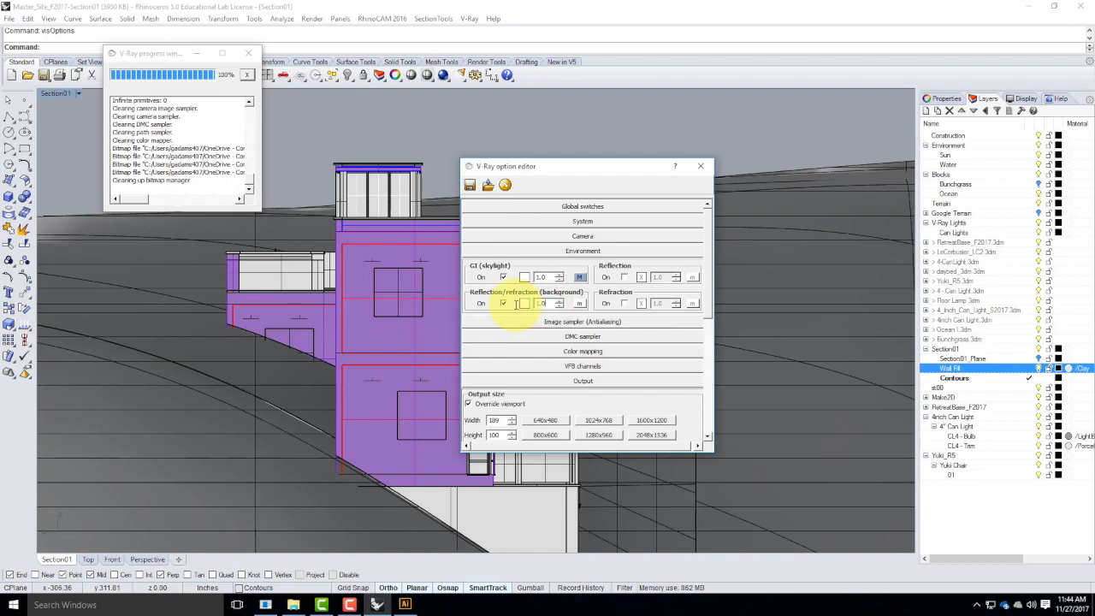
click(701, 166)
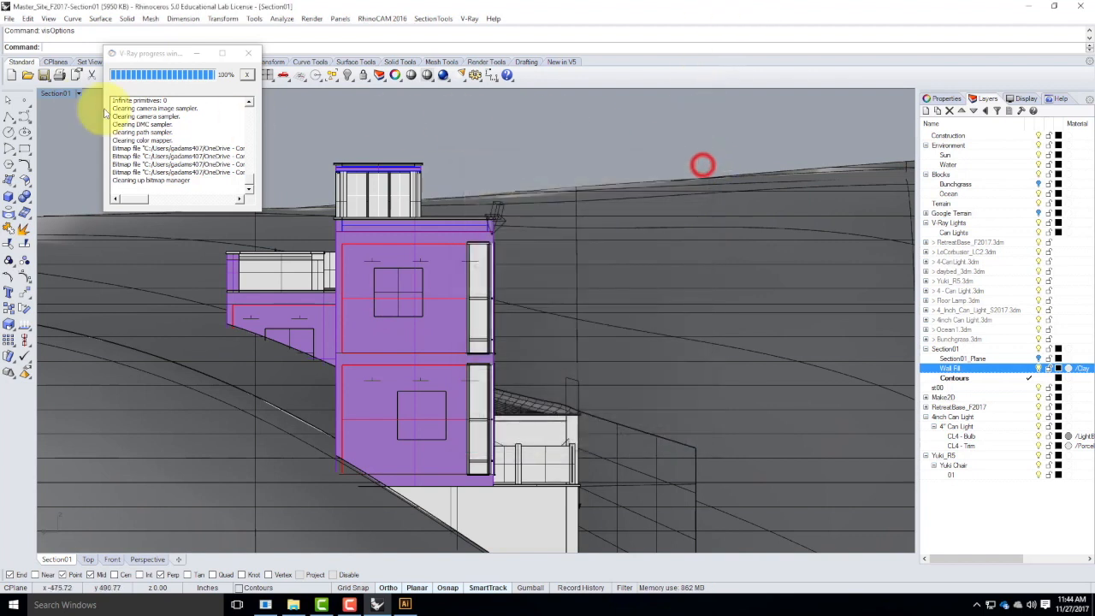
click(443, 76)
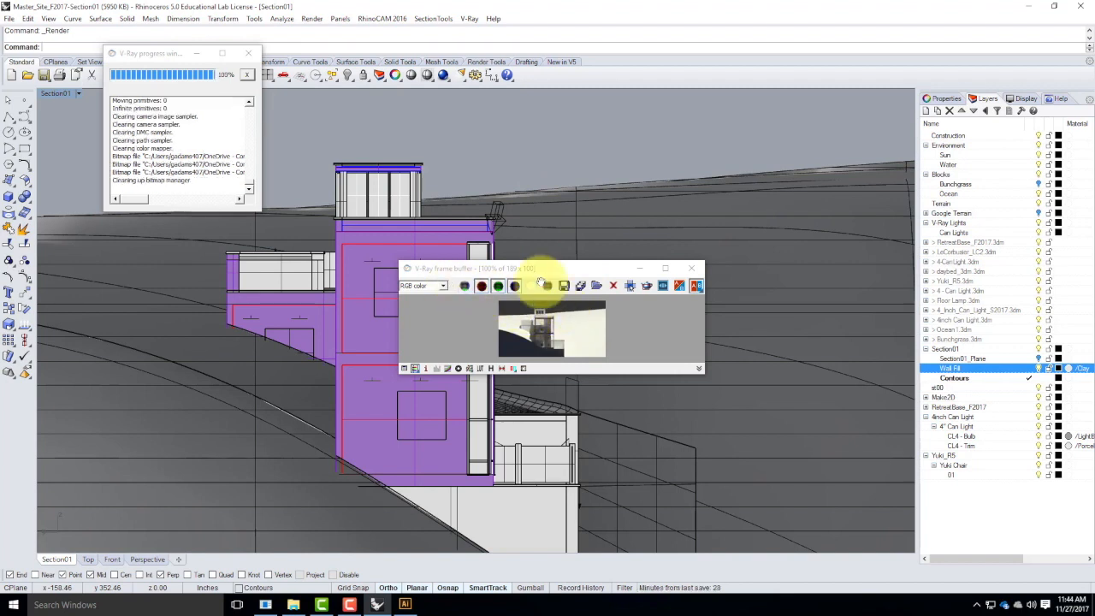
click(691, 268)
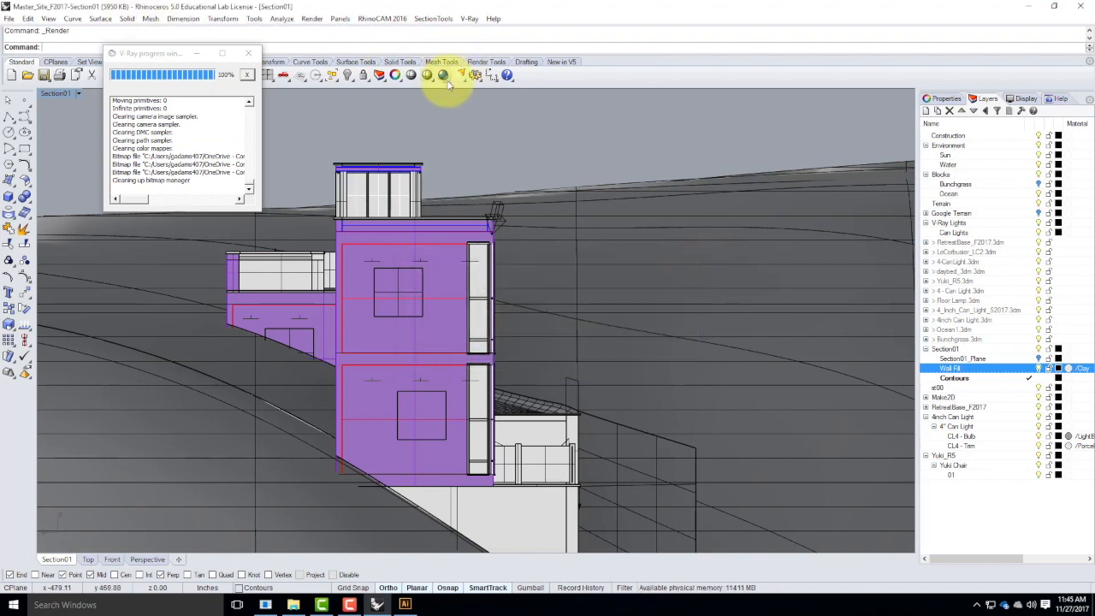
Set the V-Ray output width to 3000 at the locked aspect ratio and start the full-size render of the Section01 view.
click(470, 18)
click(482, 31)
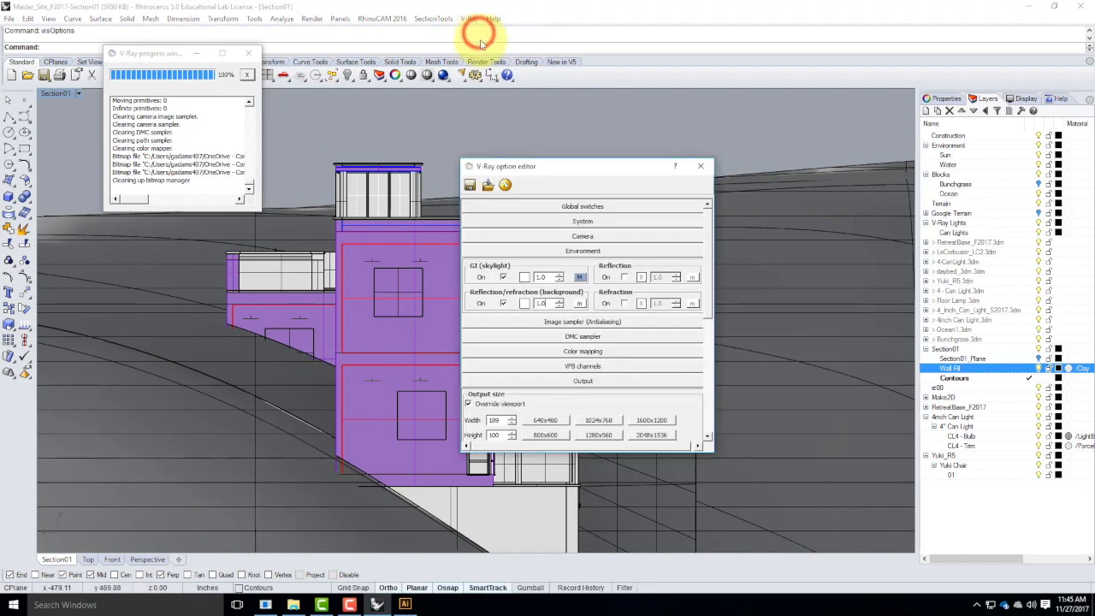
double_click(500, 420)
text(3)
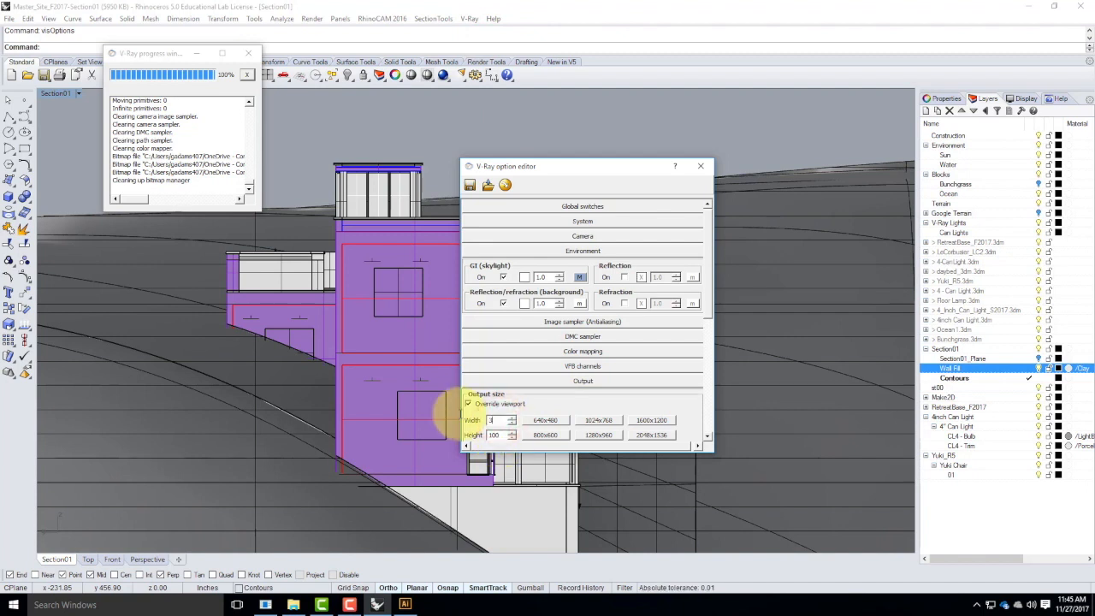
text(000)
key(Tab)
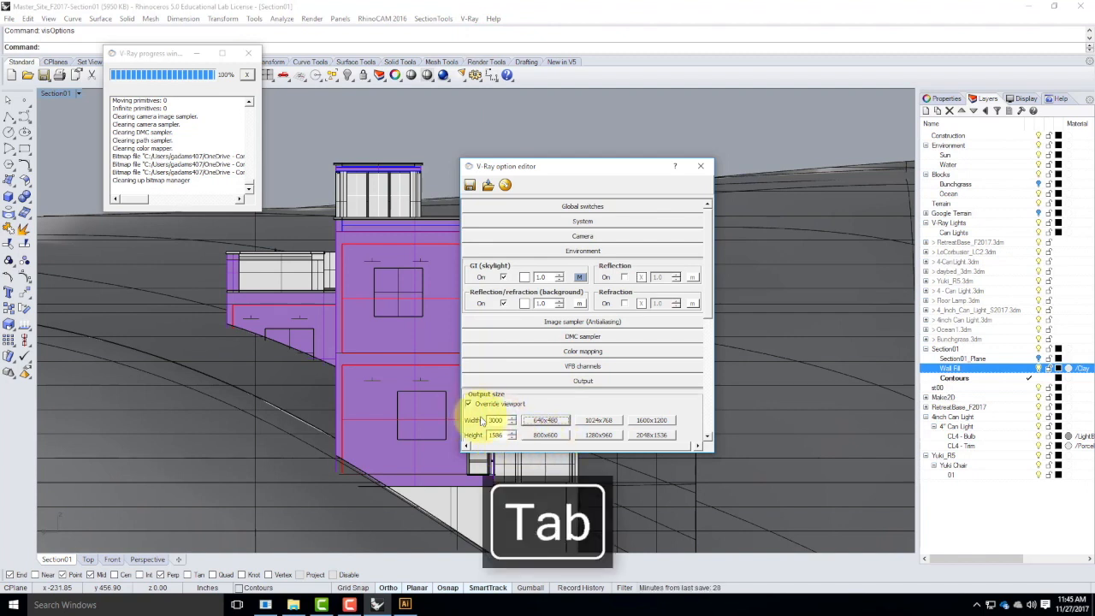
click(699, 168)
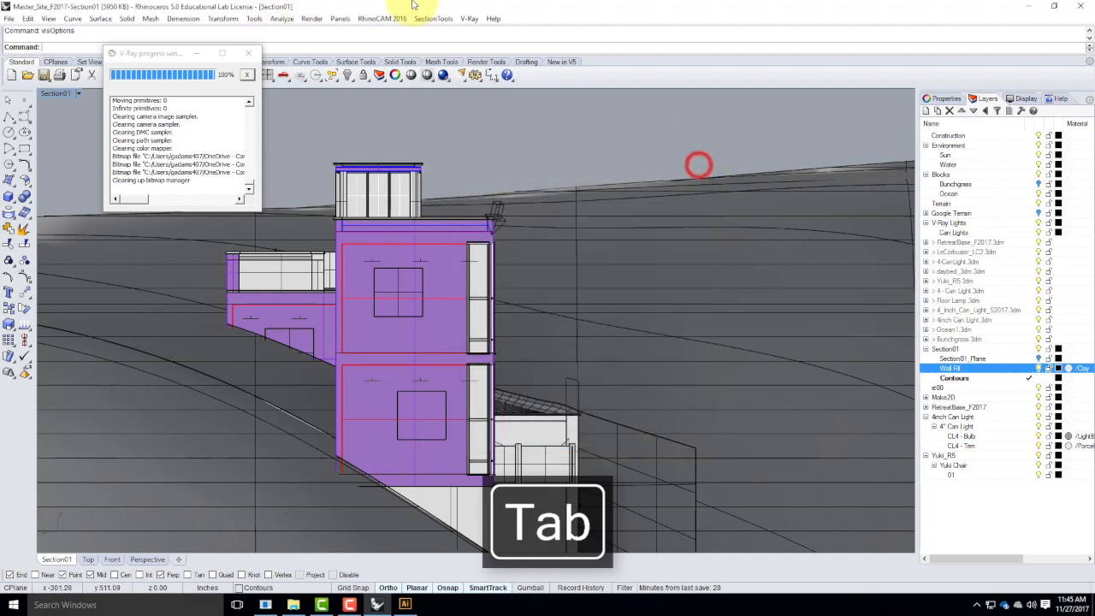
click(443, 75)
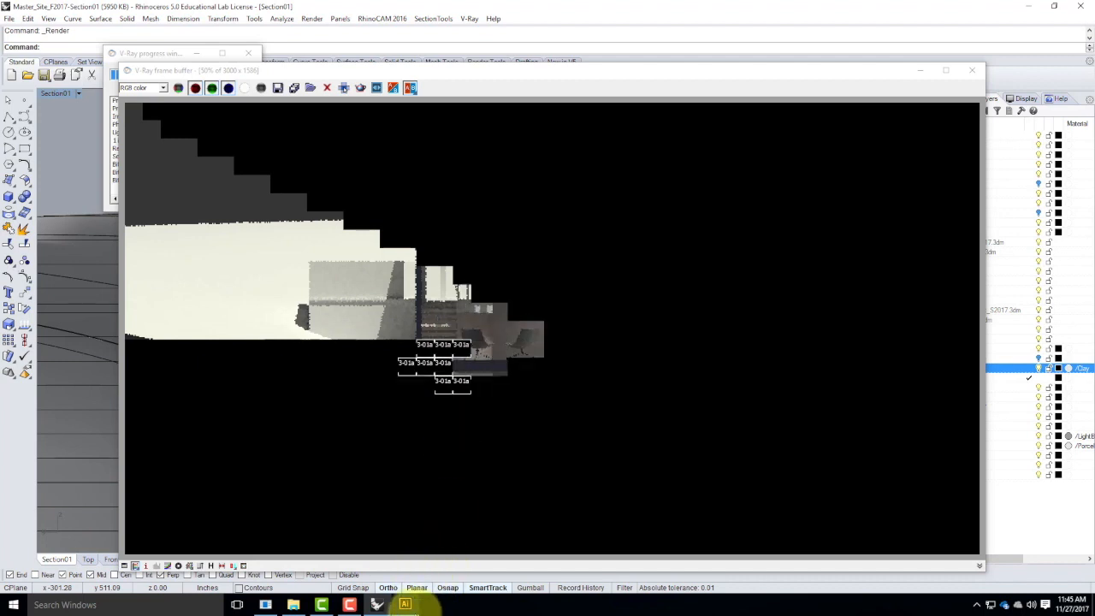
mouse_move(414, 609)
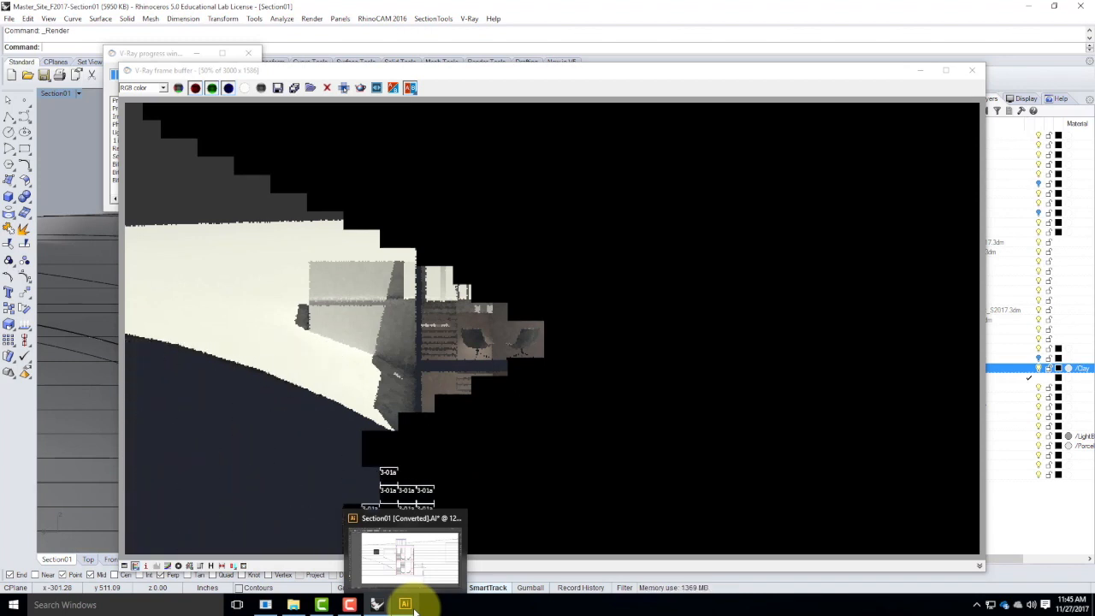
click(351, 603)
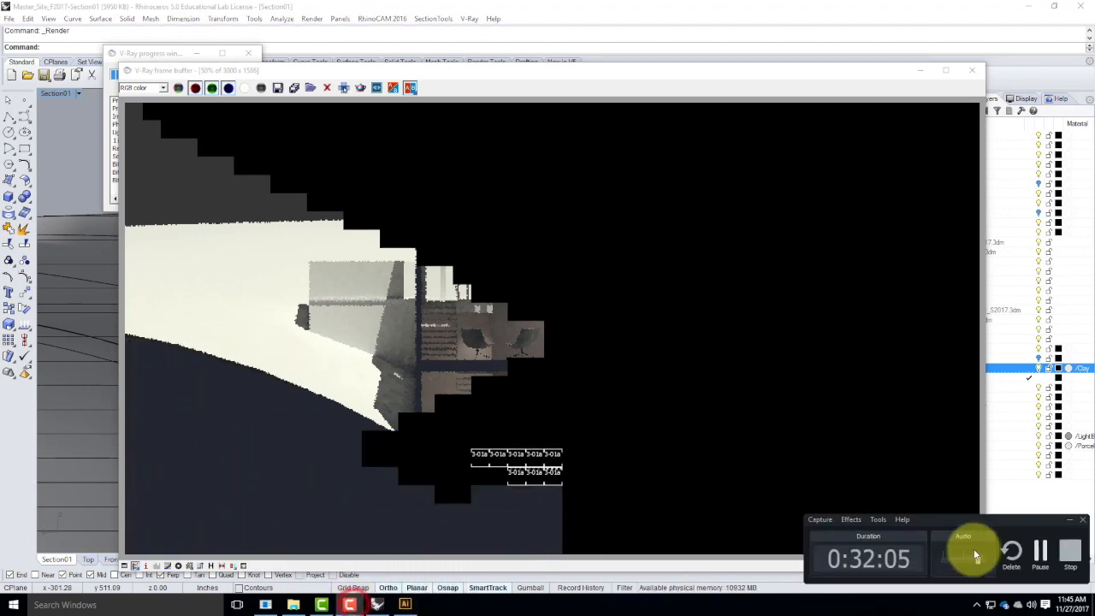
click(1050, 556)
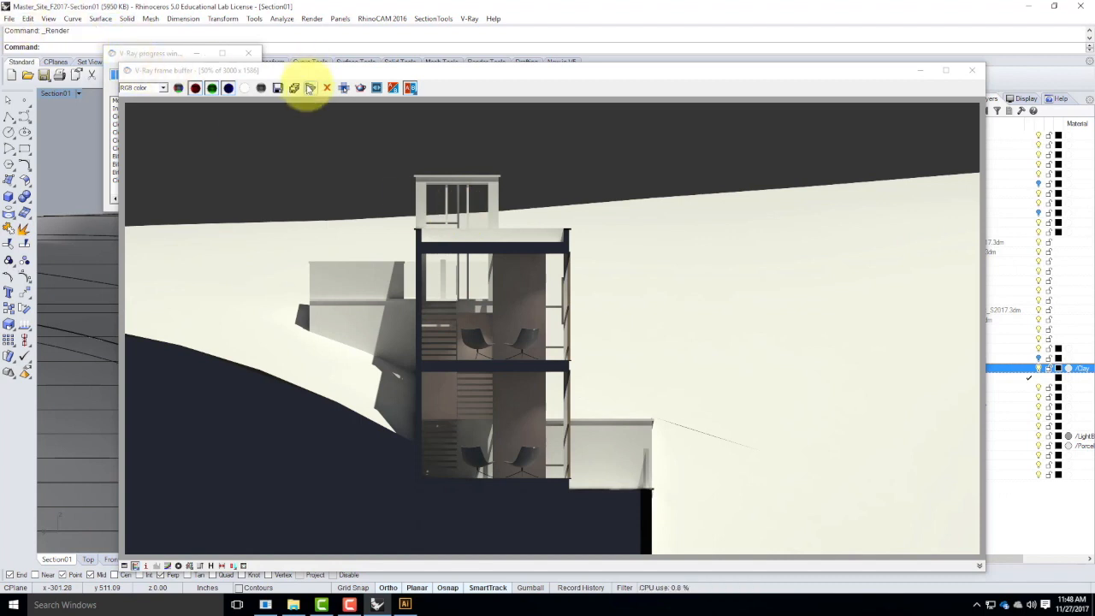
View the finished render's Alpha channel, and return the frame buffer display to RGB color.
click(160, 88)
click(146, 106)
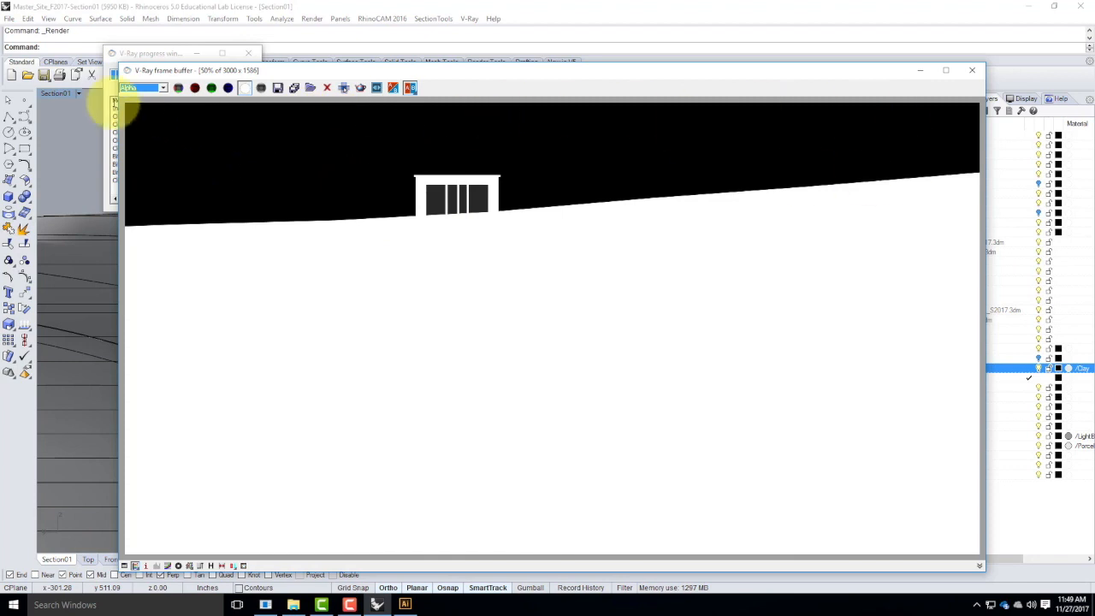
click(162, 88)
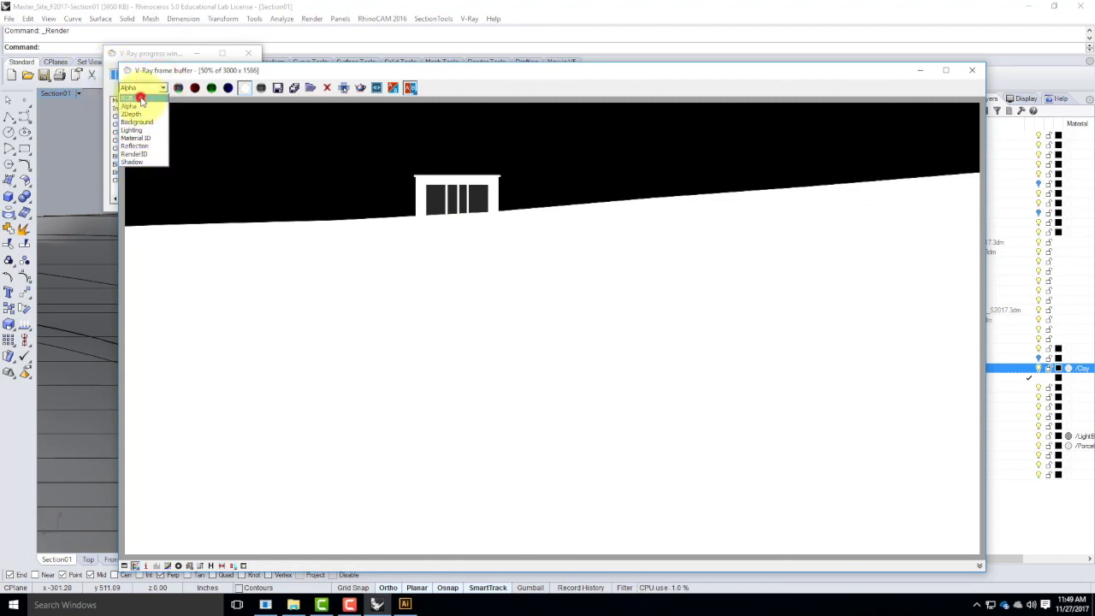
click(140, 99)
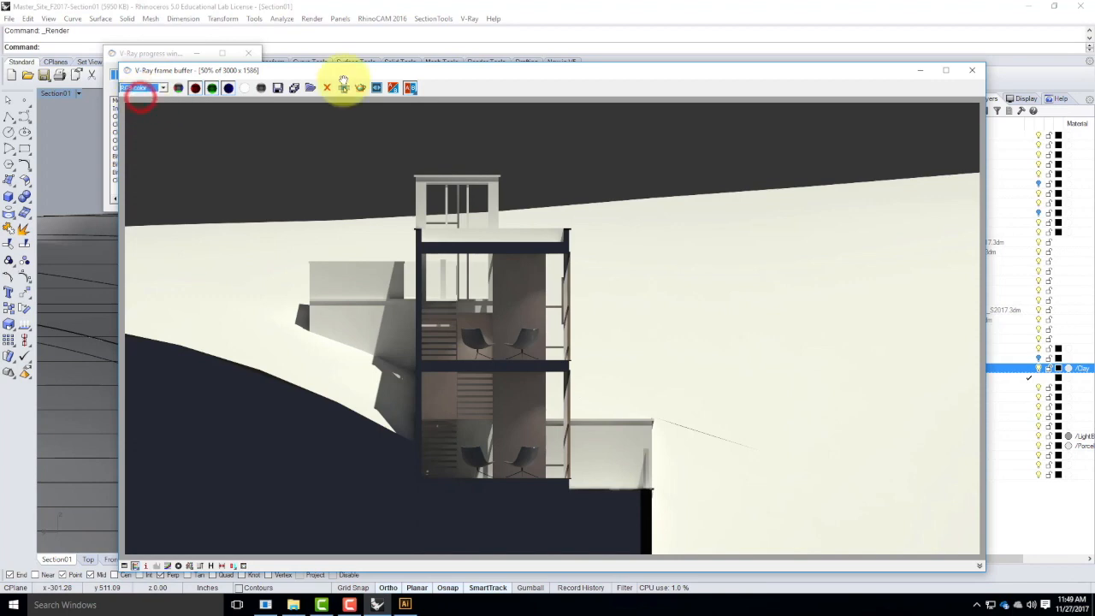
Save all render channels as JPEG images named Clay_Section01 in the Live - A136 Exercises > Ex230 > F2017 folder.
click(294, 89)
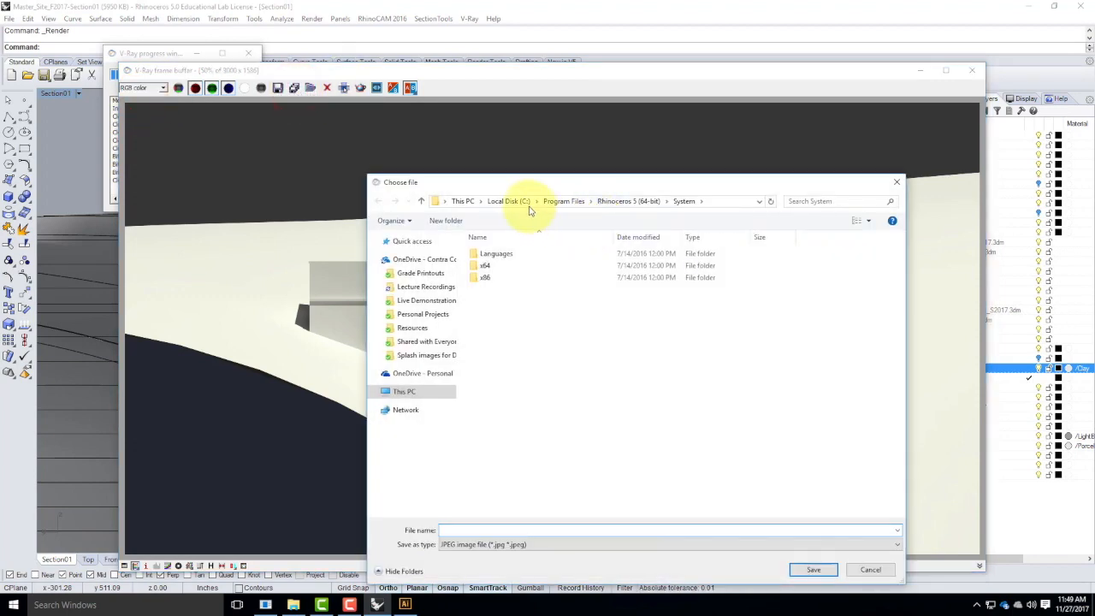
click(440, 286)
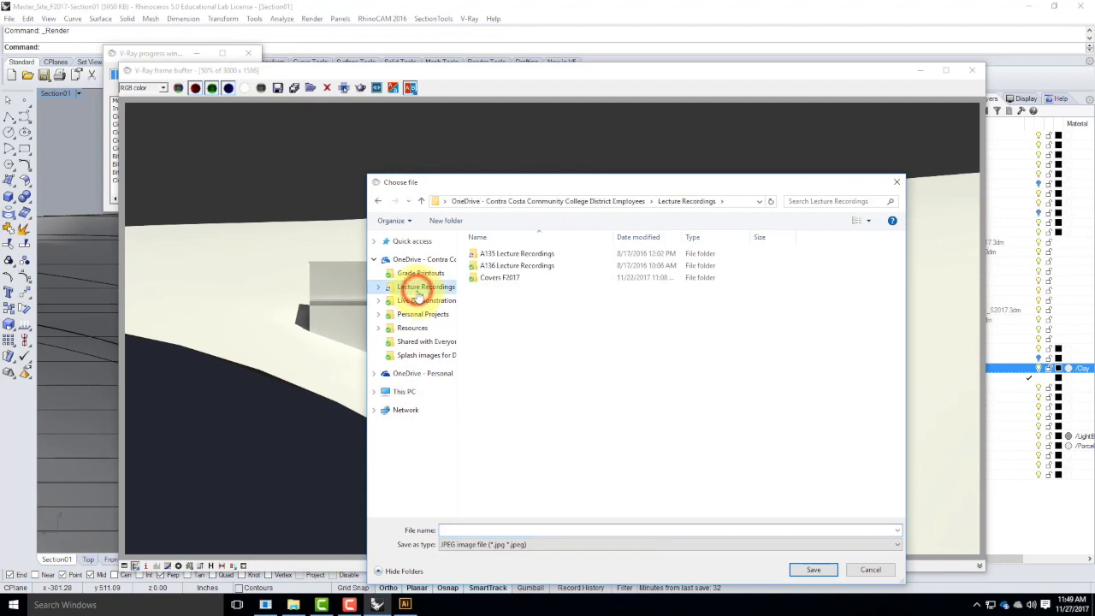
click(426, 300)
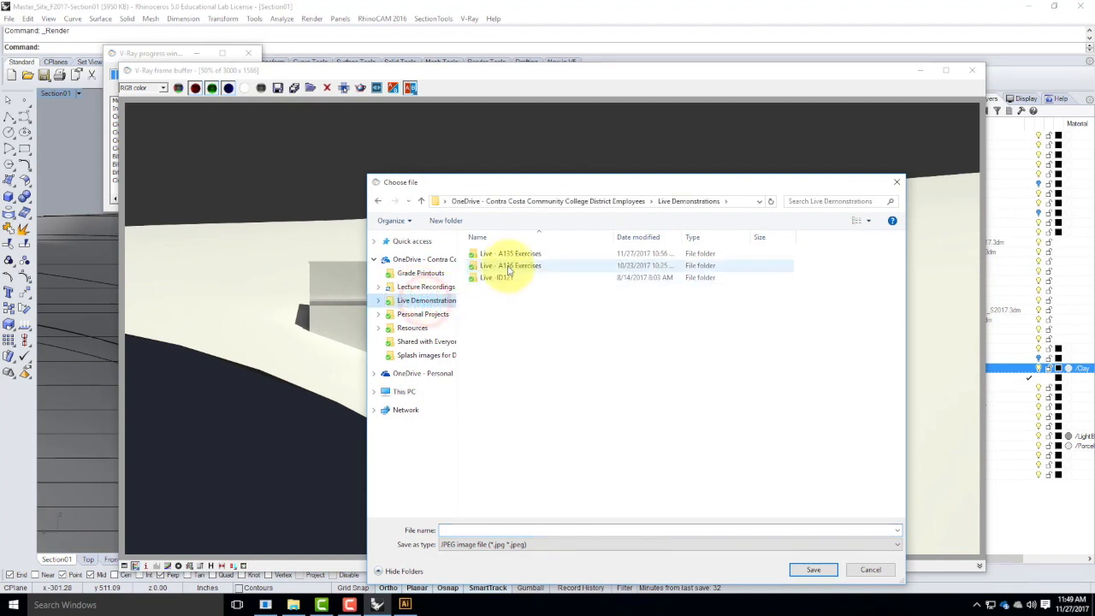
double_click(508, 265)
scroll(538, 436, down, 5)
double_click(502, 501)
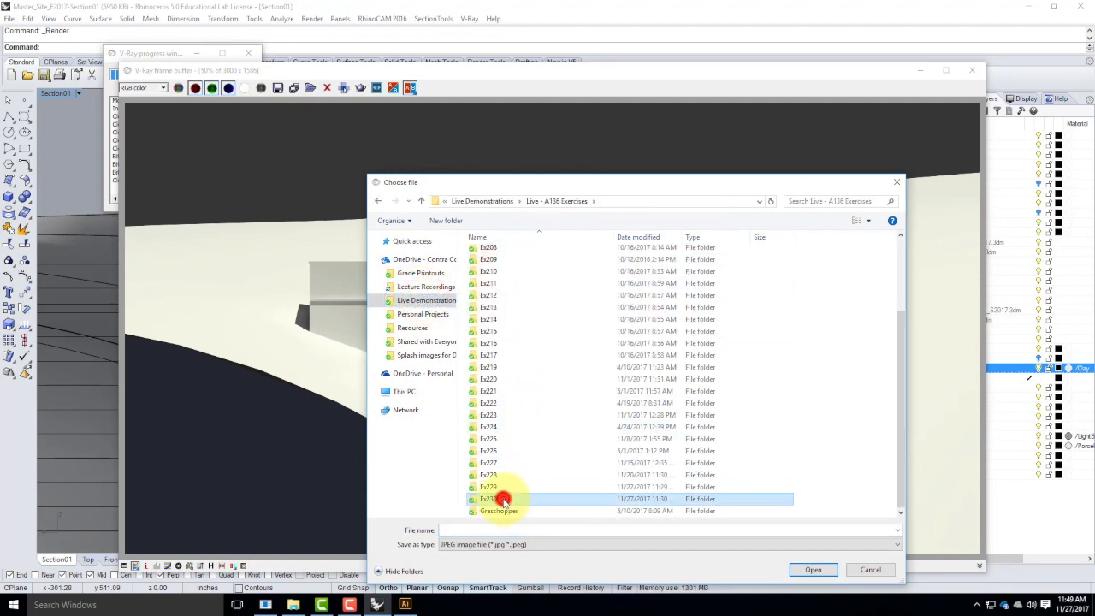
double_click(548, 270)
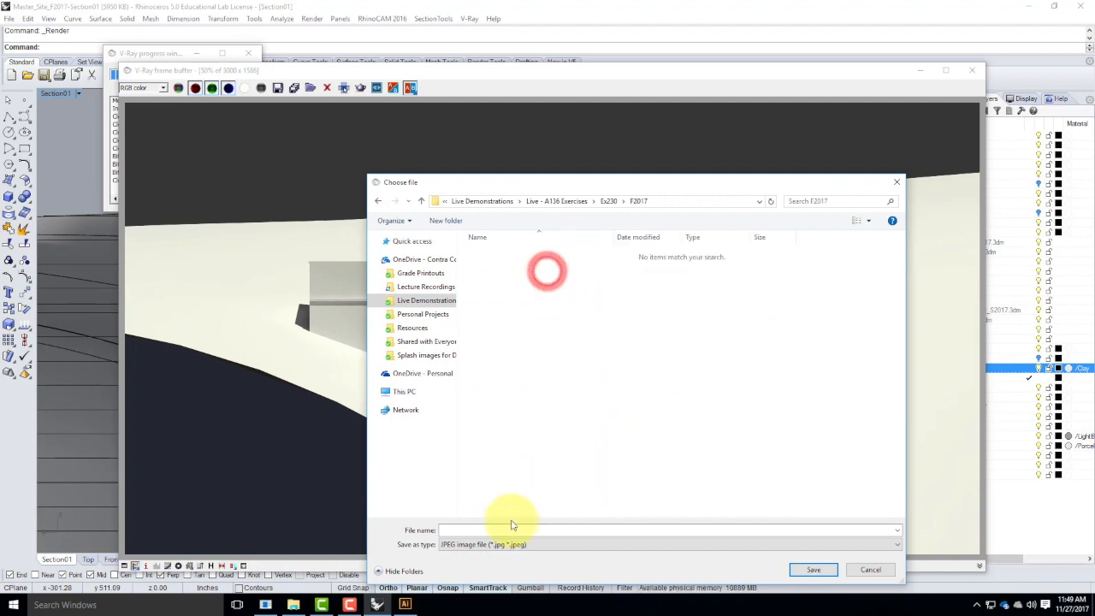
click(469, 528)
text(Clar)
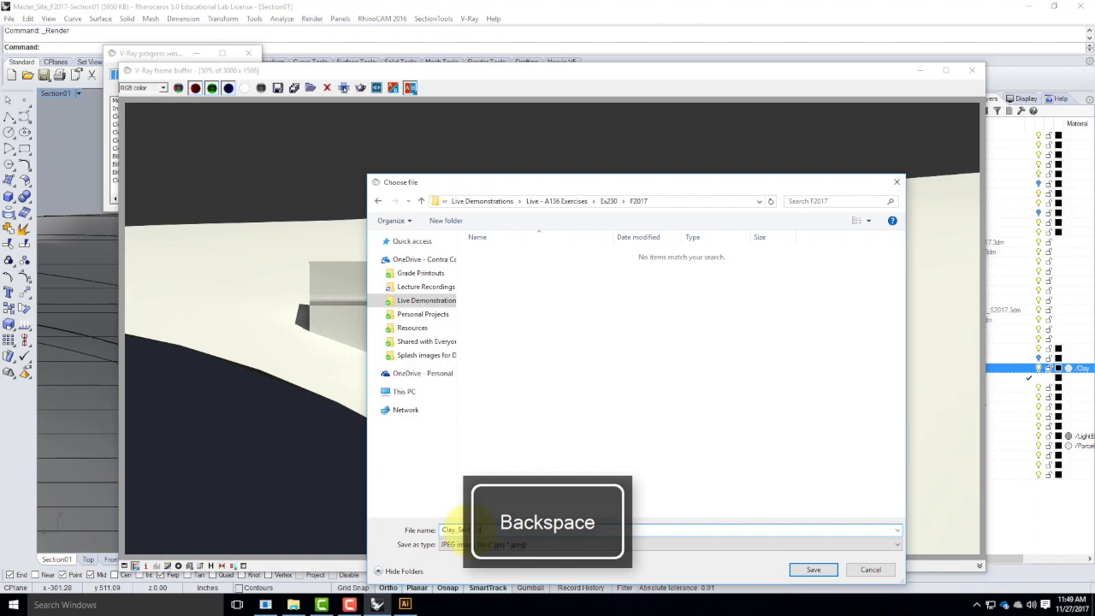
click(821, 569)
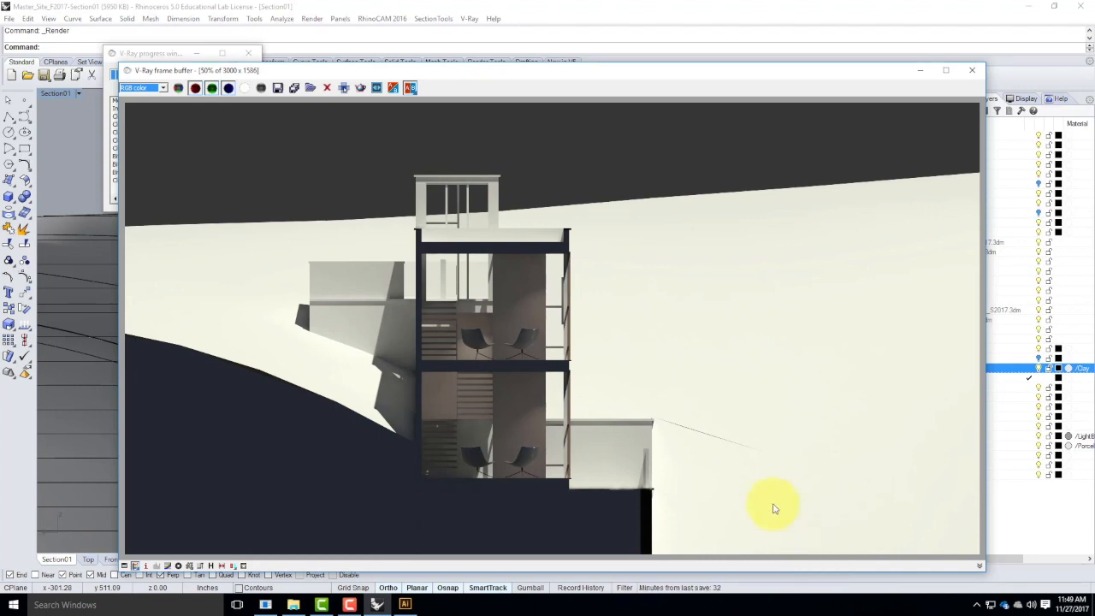
Switch to the Section01 drawing in Illustrator and add a layer named Clay below the Hidden layer.
click(405, 605)
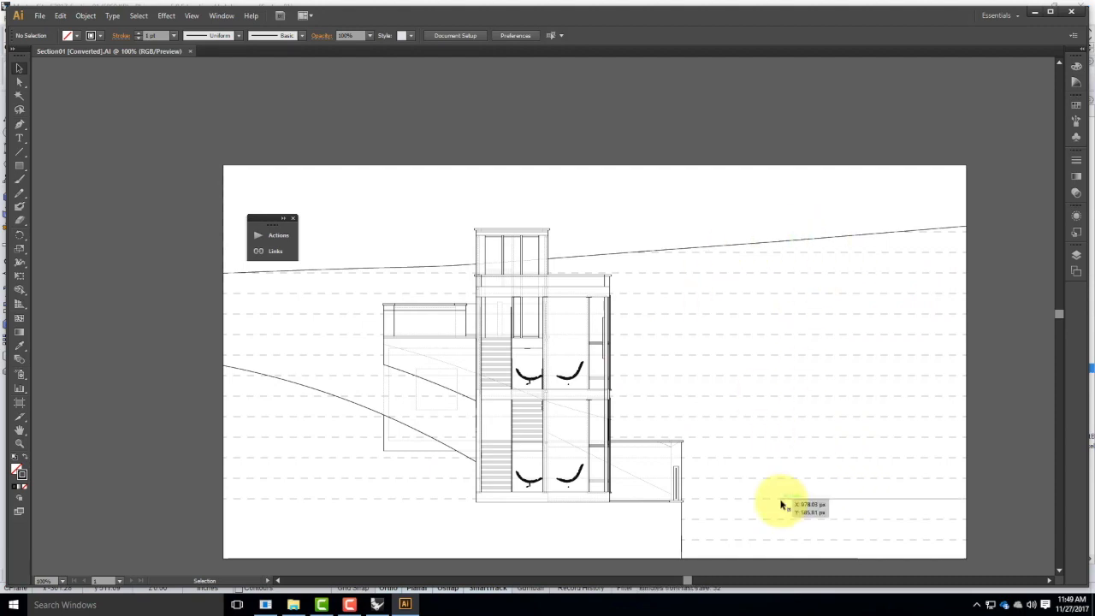
click(1076, 256)
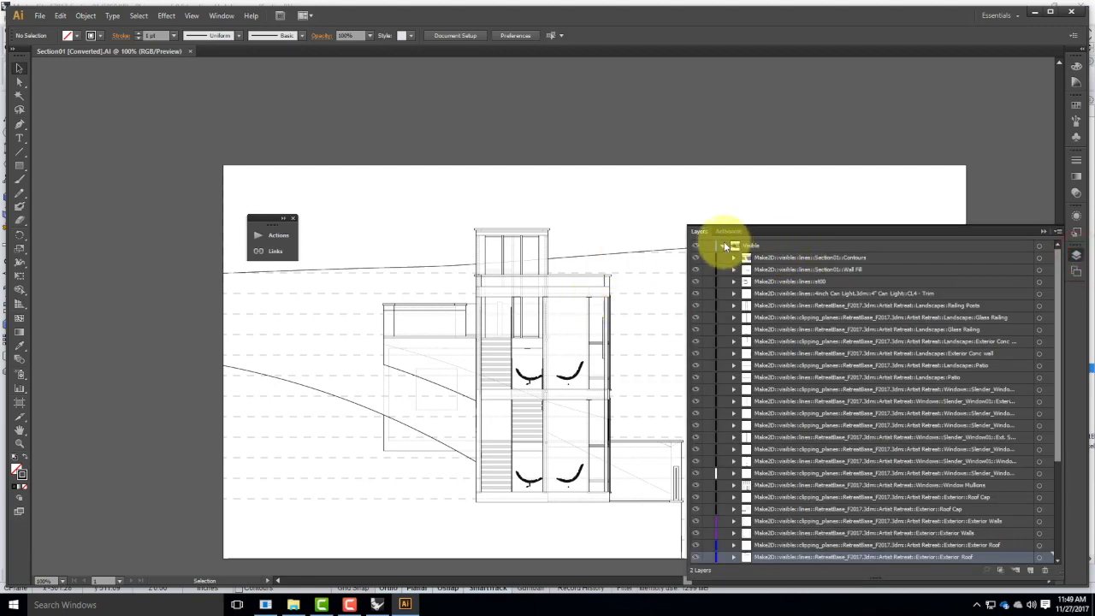
click(726, 245)
click(756, 256)
click(1032, 570)
double_click(755, 257)
text(Clay)
key(Return)
drag(775, 261, 774, 289)
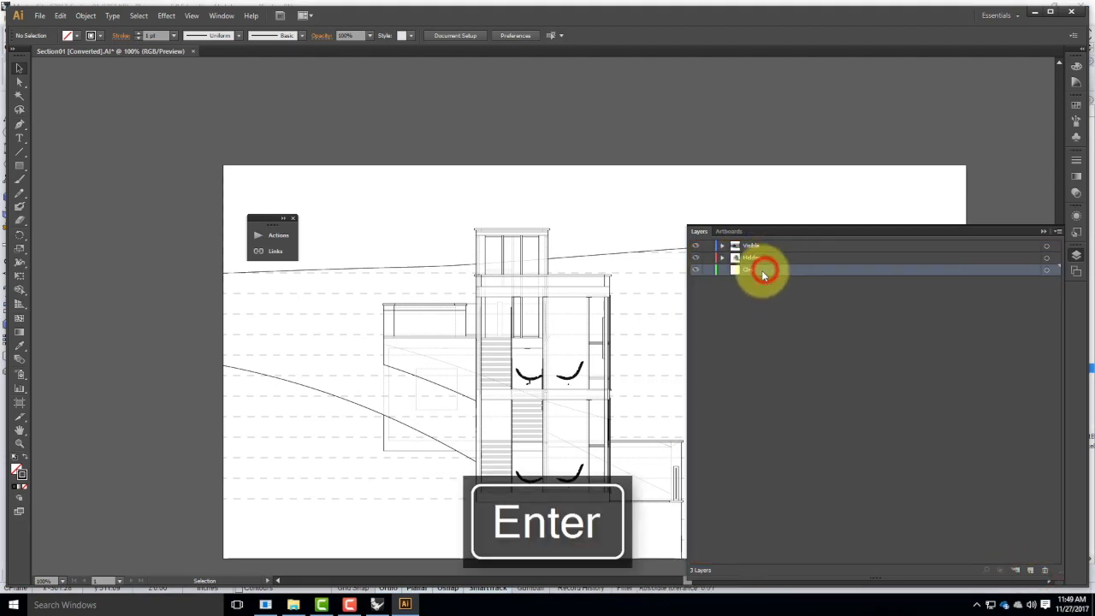
Place the Clay_Section01 render image on the Clay layer.
click(42, 16)
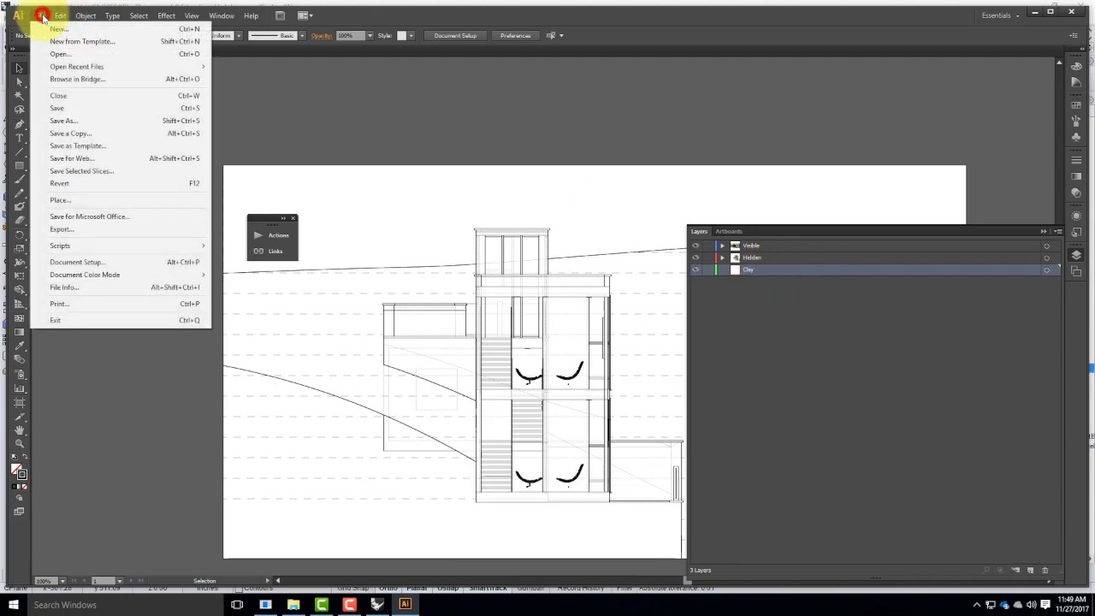
click(45, 197)
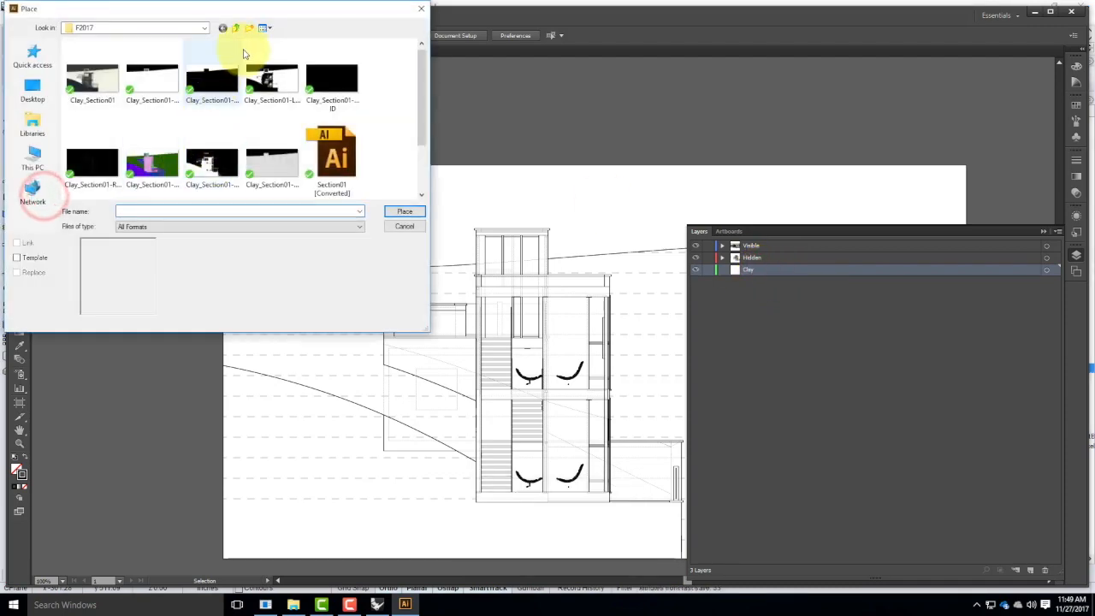
click(92, 78)
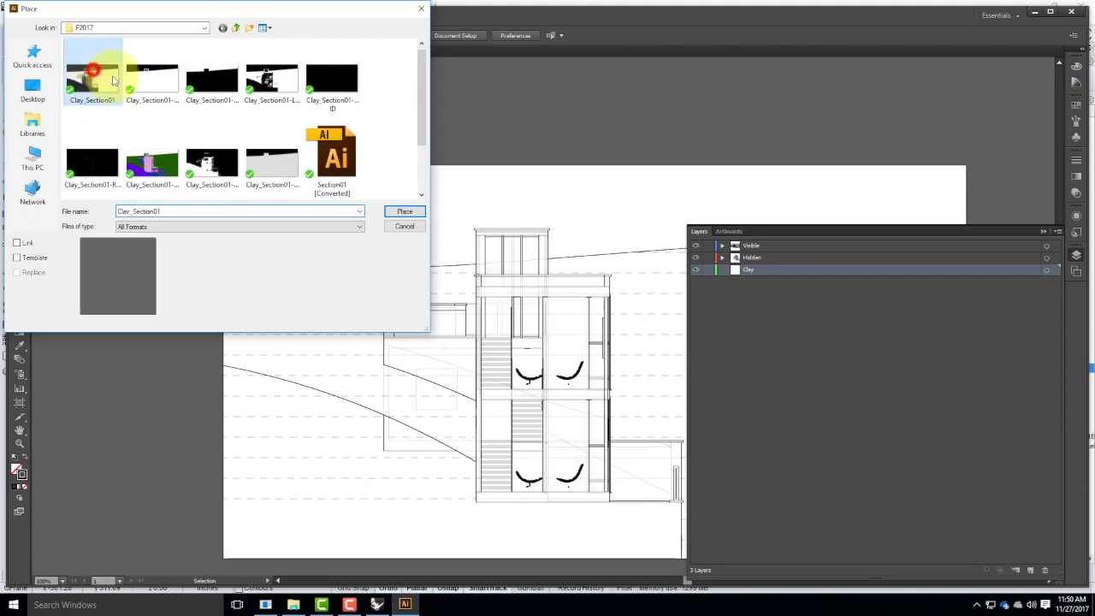
click(403, 212)
click(402, 207)
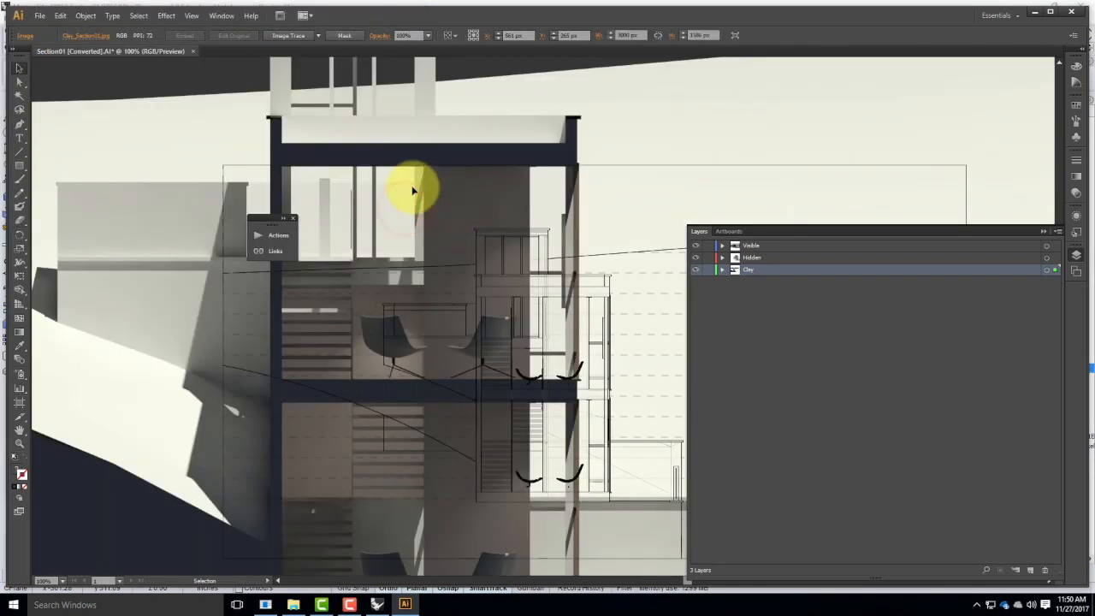
Scale the placed render with Free Transform to the artboard's width, about 1304 px.
key(ctrl+minus)
key(ctrl+minus)
key(ctrl+minus)
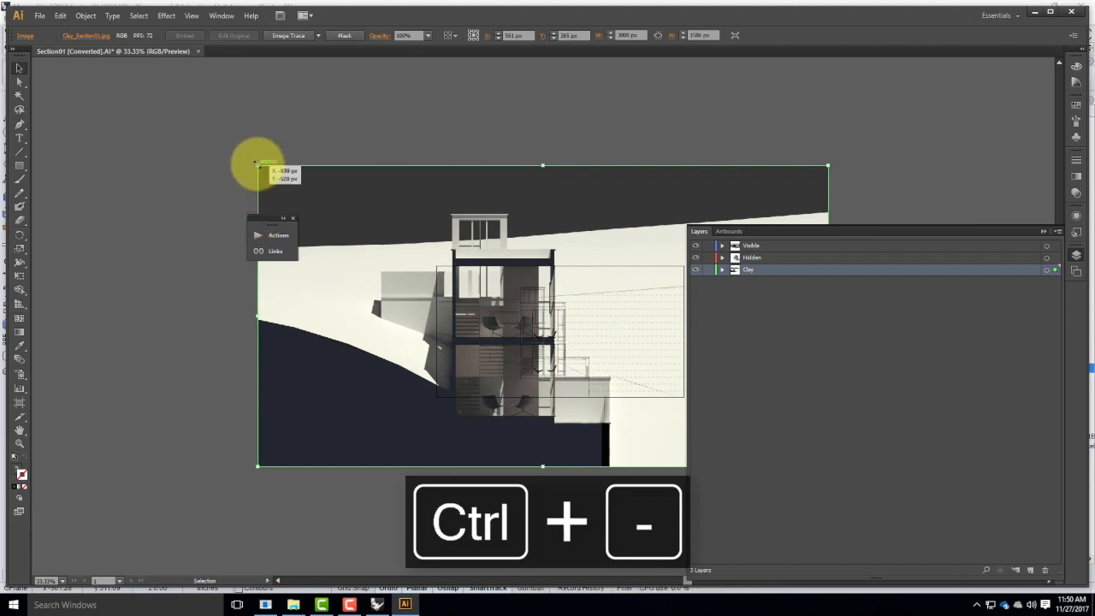
click(19, 276)
drag(260, 166, 421, 287)
key(space)
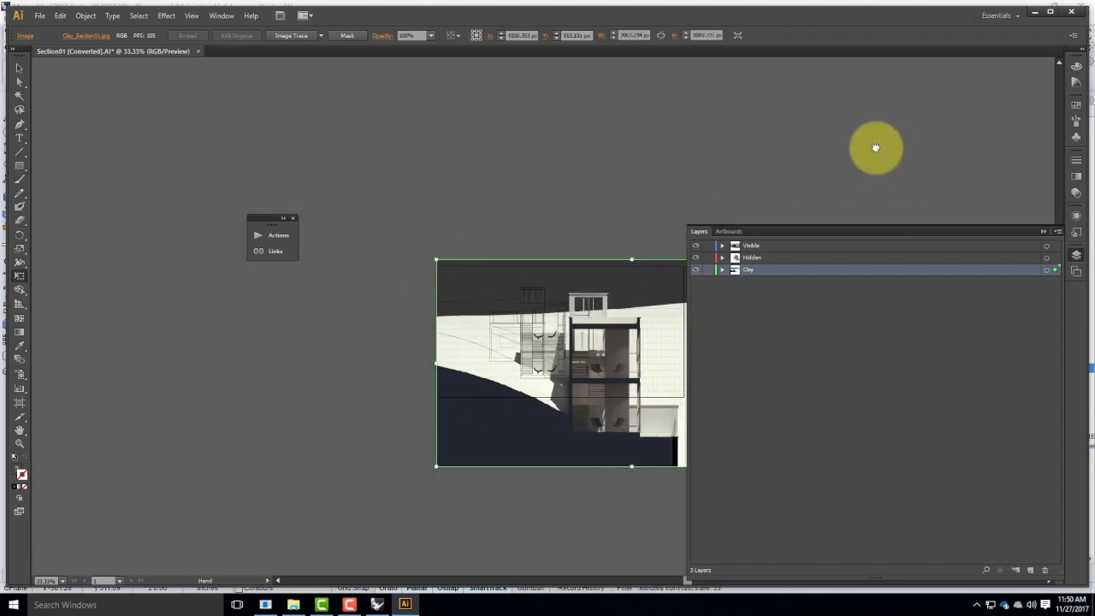
drag(876, 148, 727, 129)
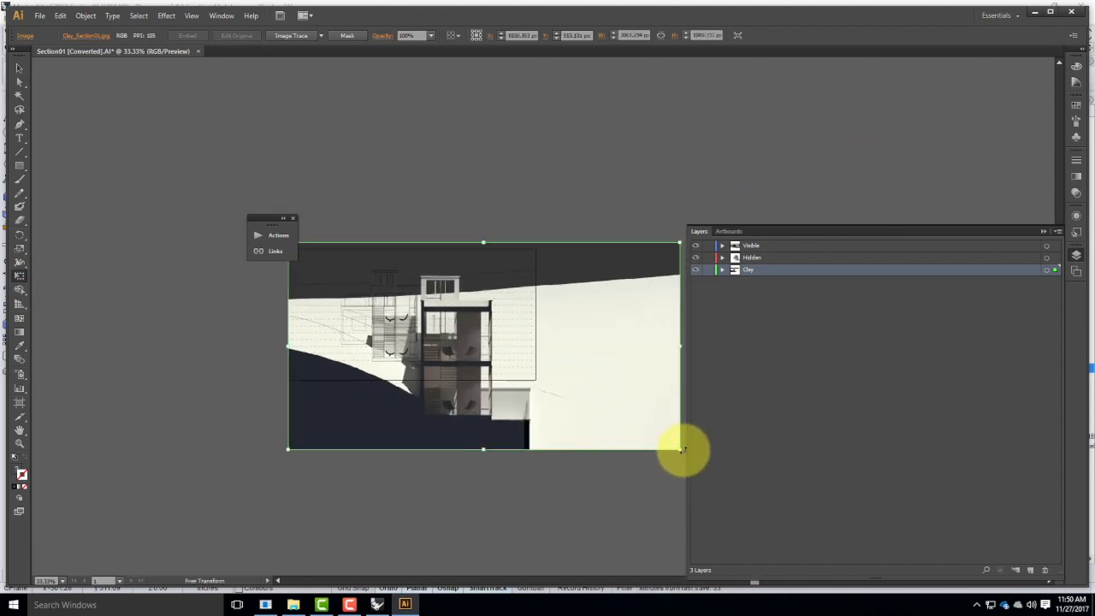
drag(675, 449, 529, 387)
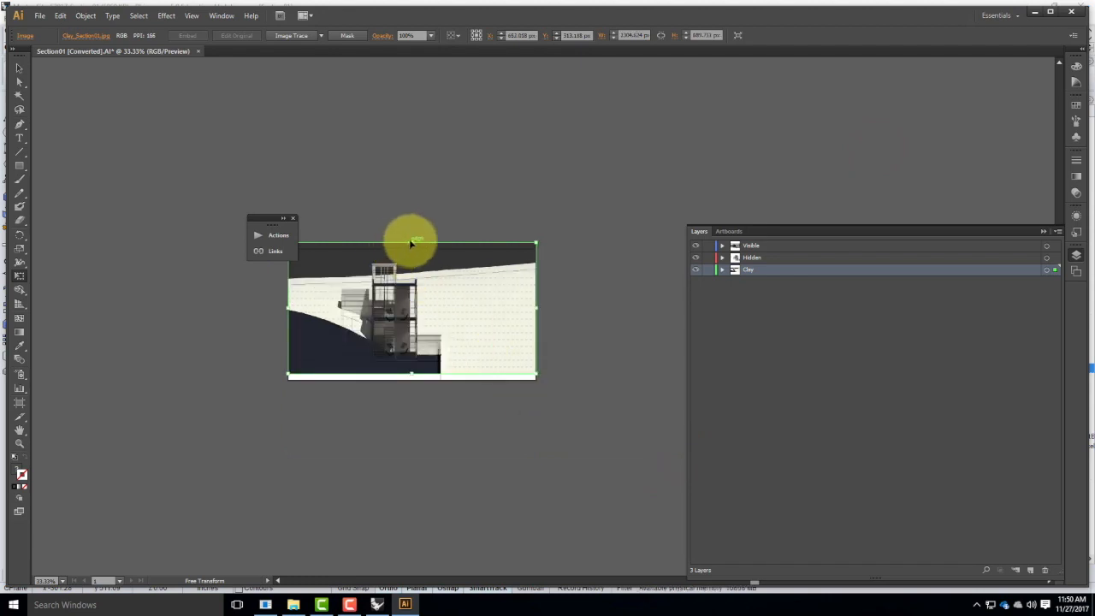
Adjust the render's top, side and bottom edges to the artboard bounds so it lines up with the linework.
drag(411, 243, 412, 248)
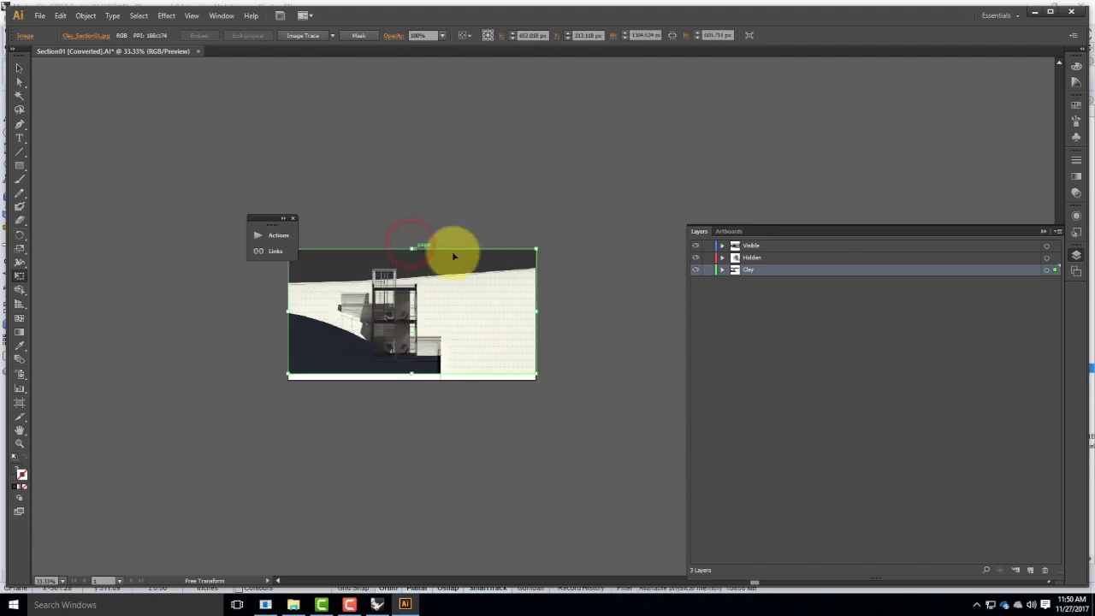
drag(534, 311, 534, 311)
drag(290, 313, 289, 313)
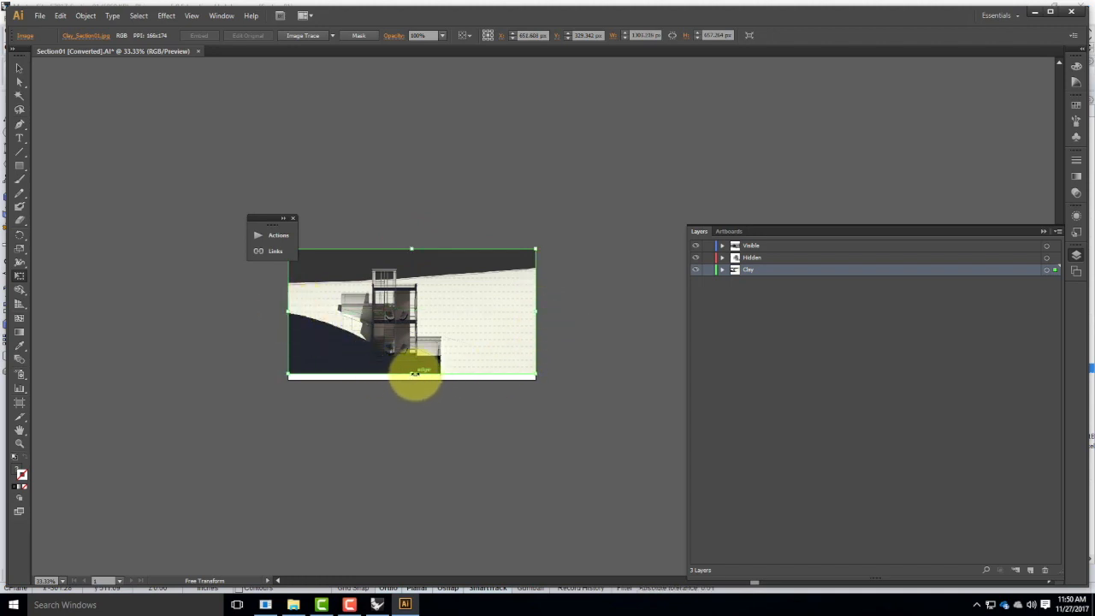
drag(412, 374, 411, 378)
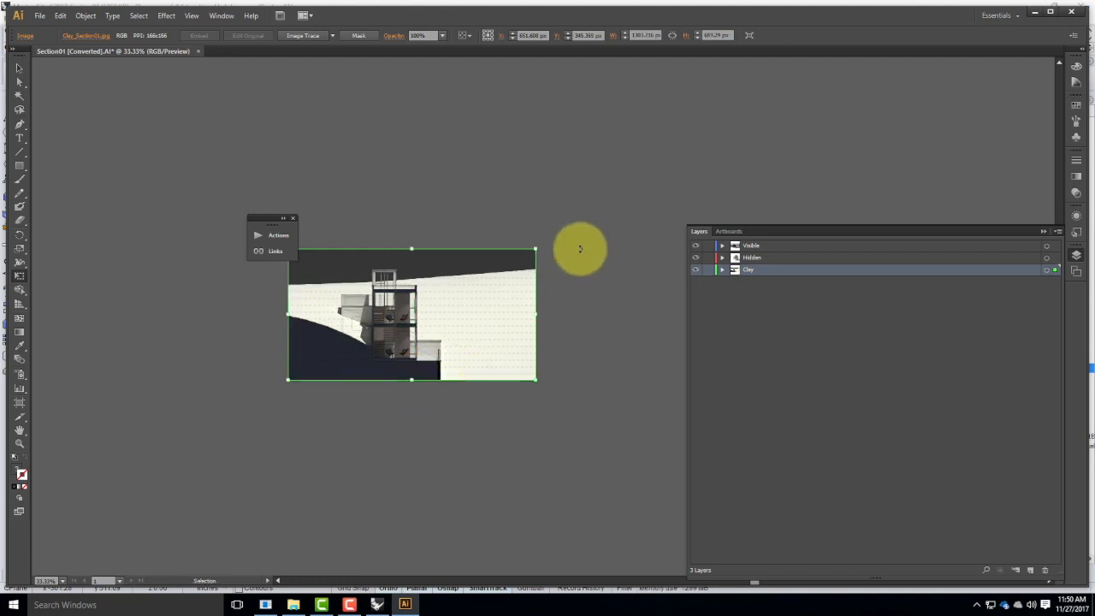
key(ctrl+0)
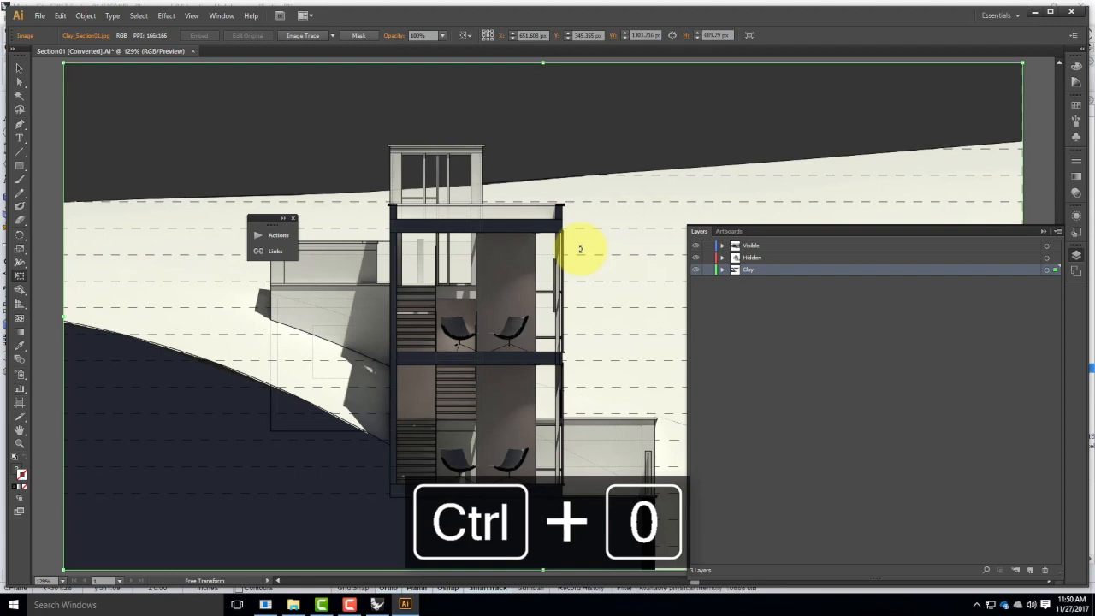
key(ctrl+minus)
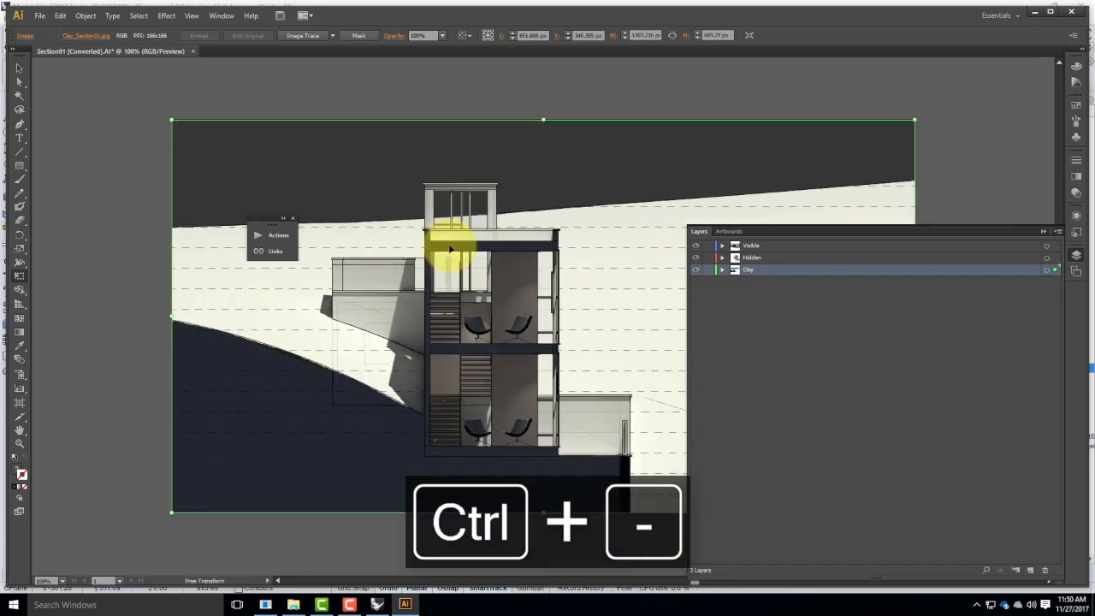
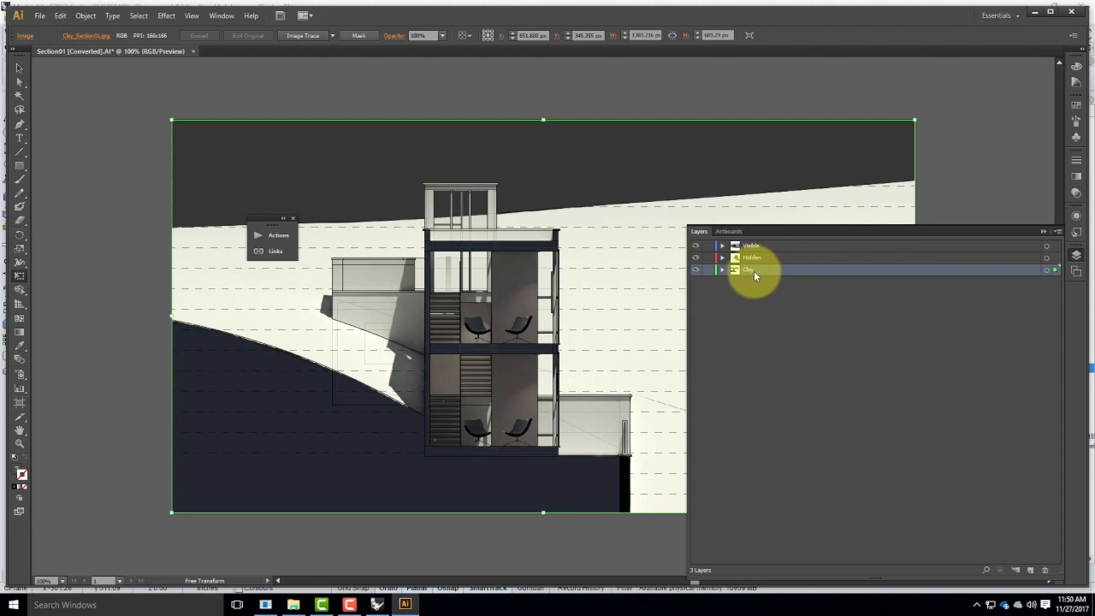
Hide the Clay layer so only the section linework is shown.
click(696, 269)
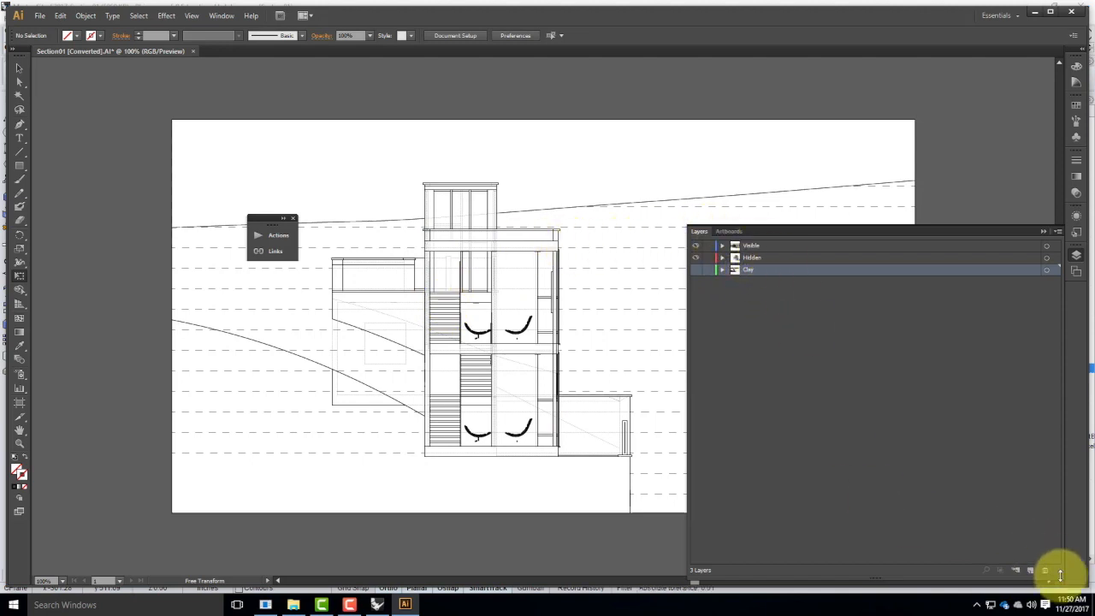
Try to duplicate the Visible layer and check its sublayers.
click(760, 245)
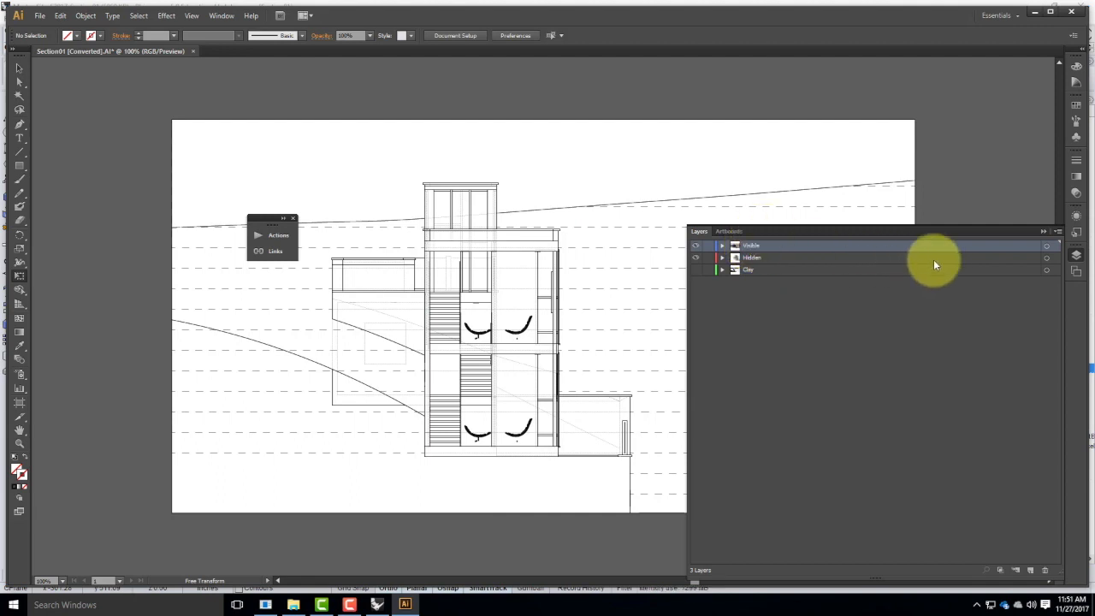
click(1059, 235)
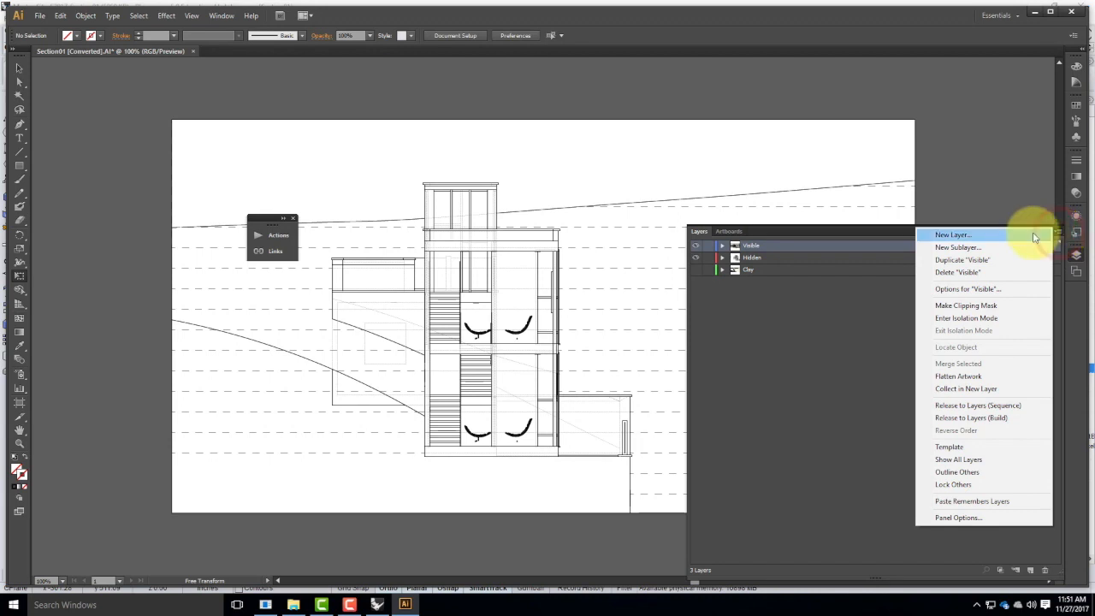
click(993, 262)
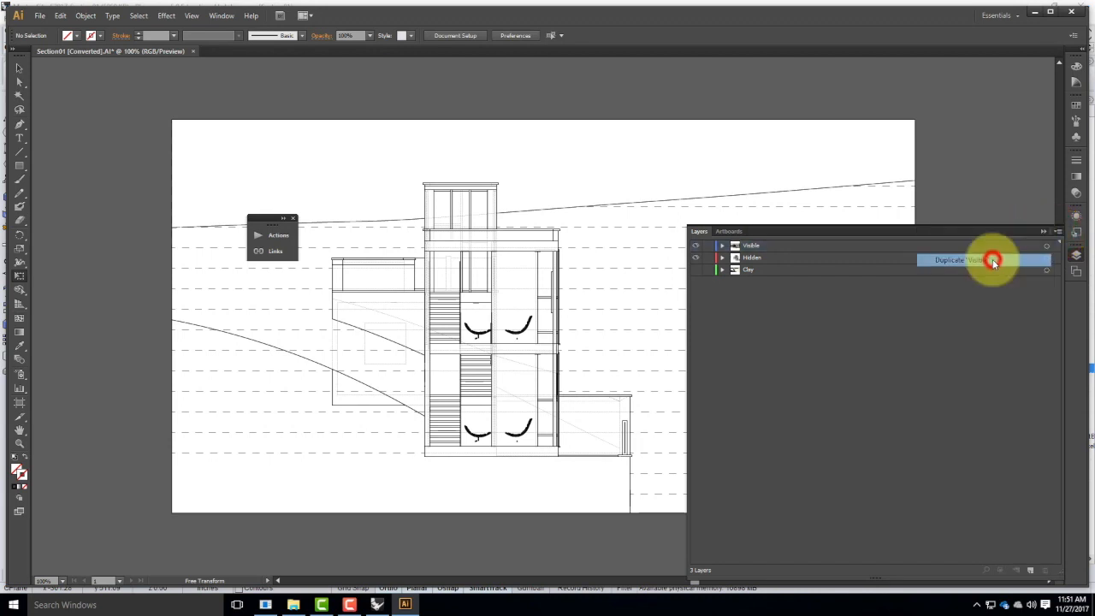
click(766, 246)
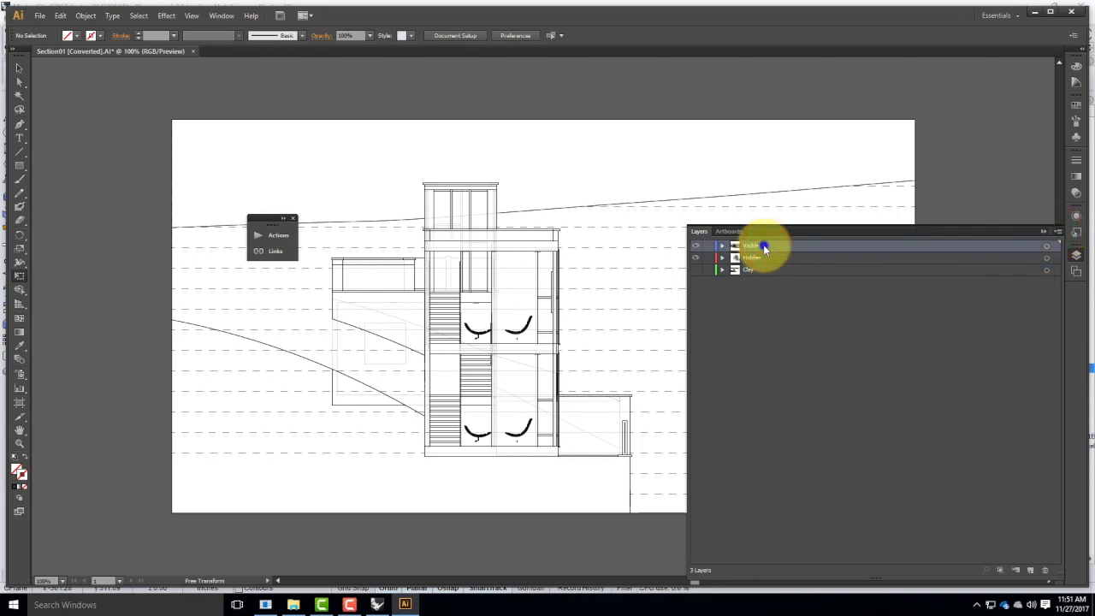
click(1059, 232)
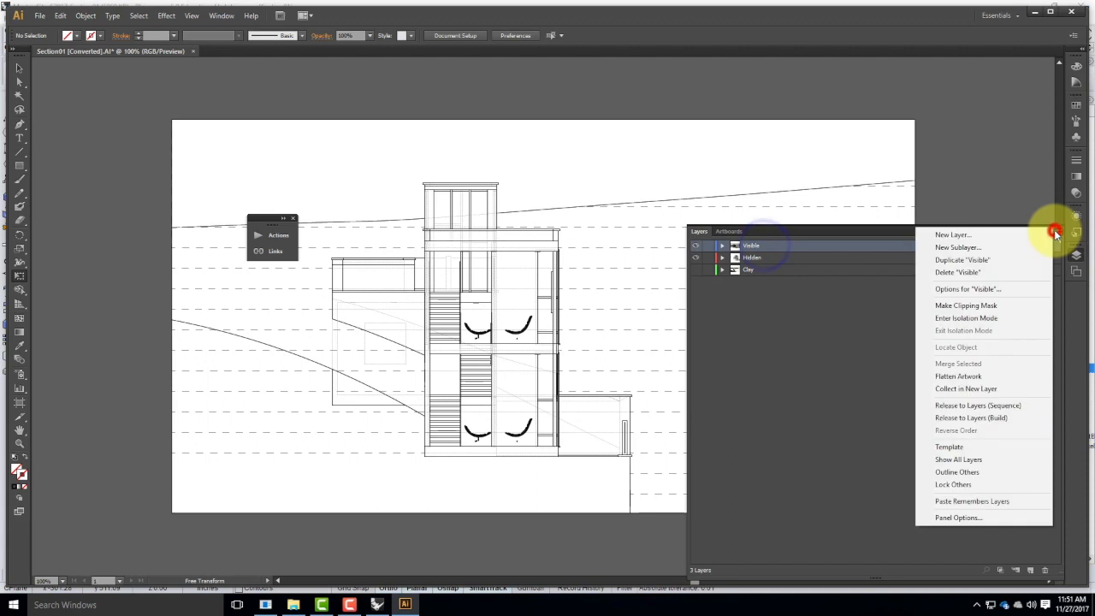
click(986, 261)
click(723, 246)
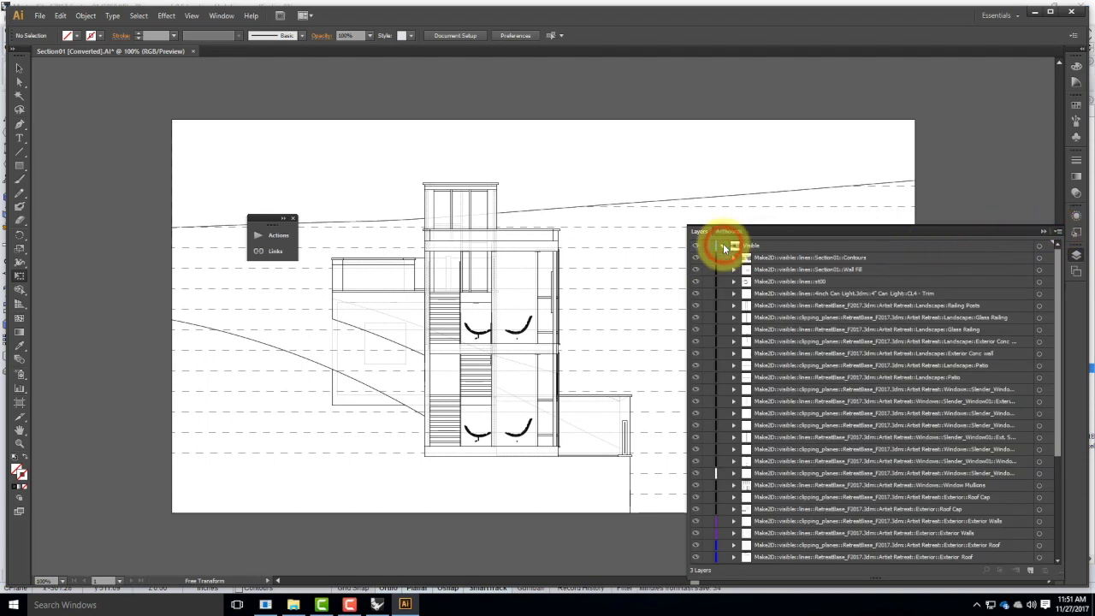
click(722, 246)
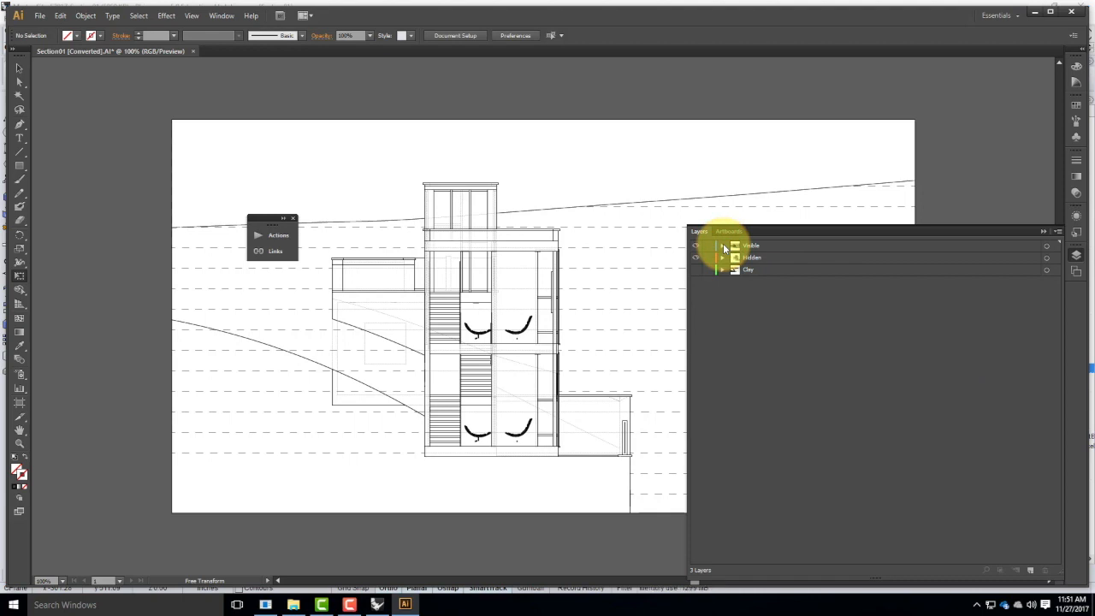
Select all the section linework, hiding the Hidden layer, and convert the Visible linework into a Live Paint group.
click(318, 87)
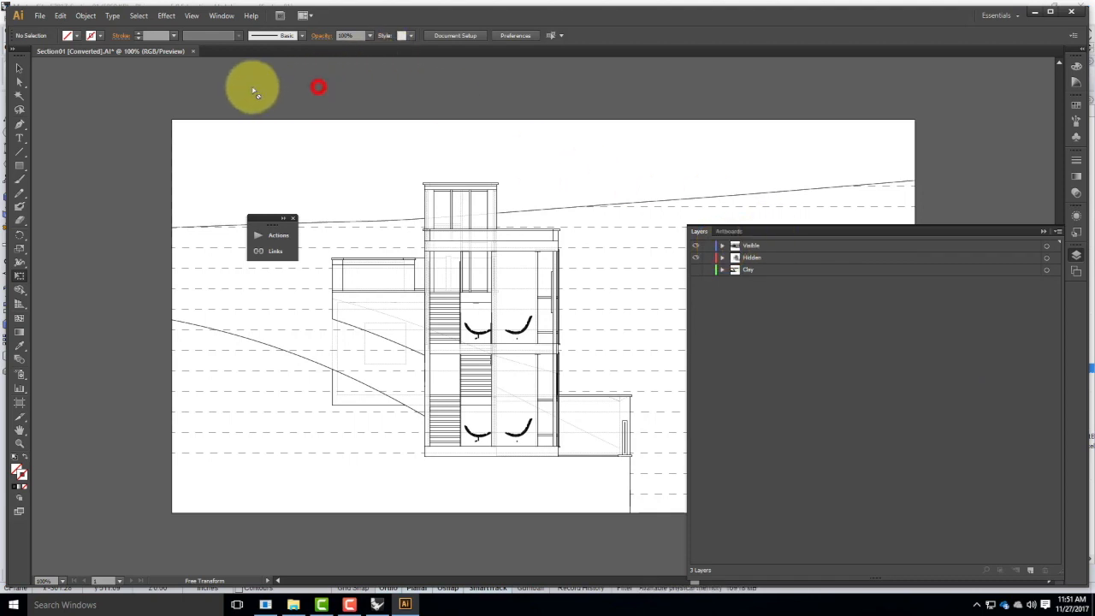
click(19, 68)
mouse_move(137, 88)
mouse_down()
mouse_move(922, 563)
mouse_move(950, 558)
mouse_up()
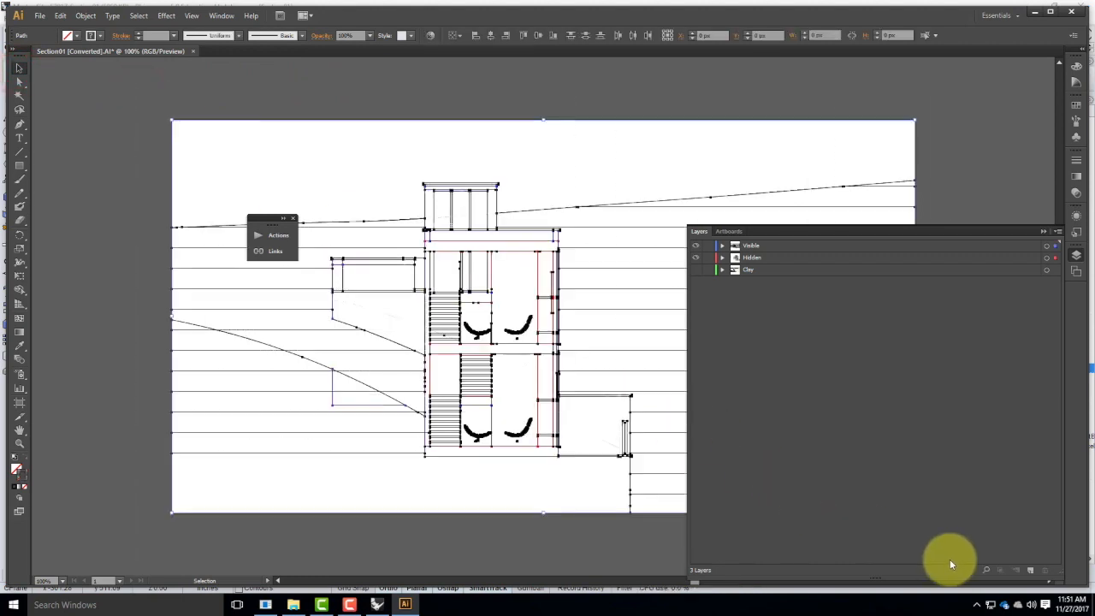
click(697, 258)
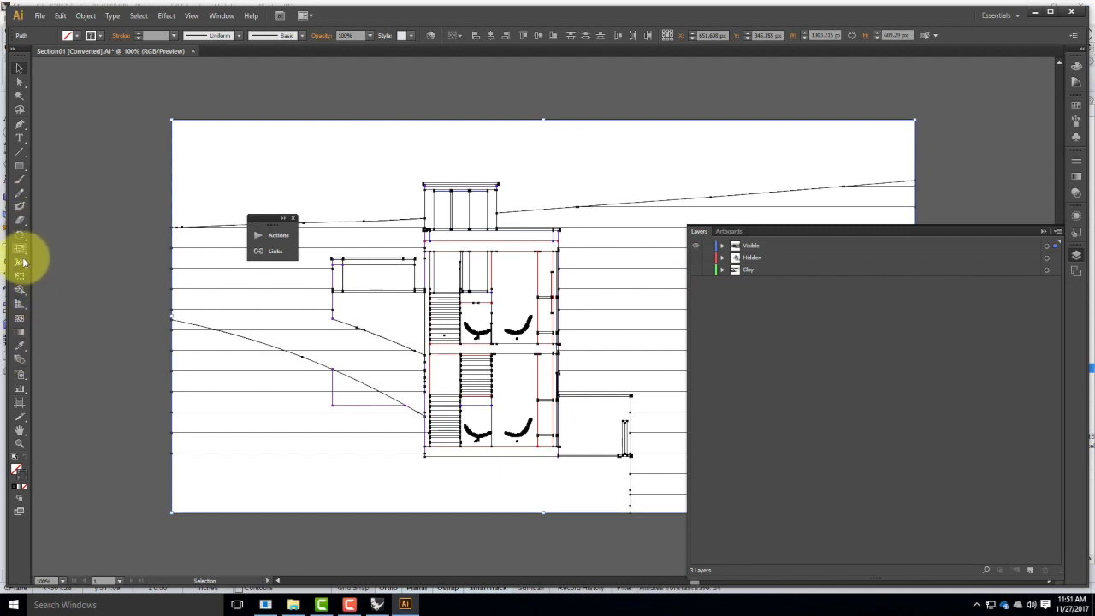
click(78, 17)
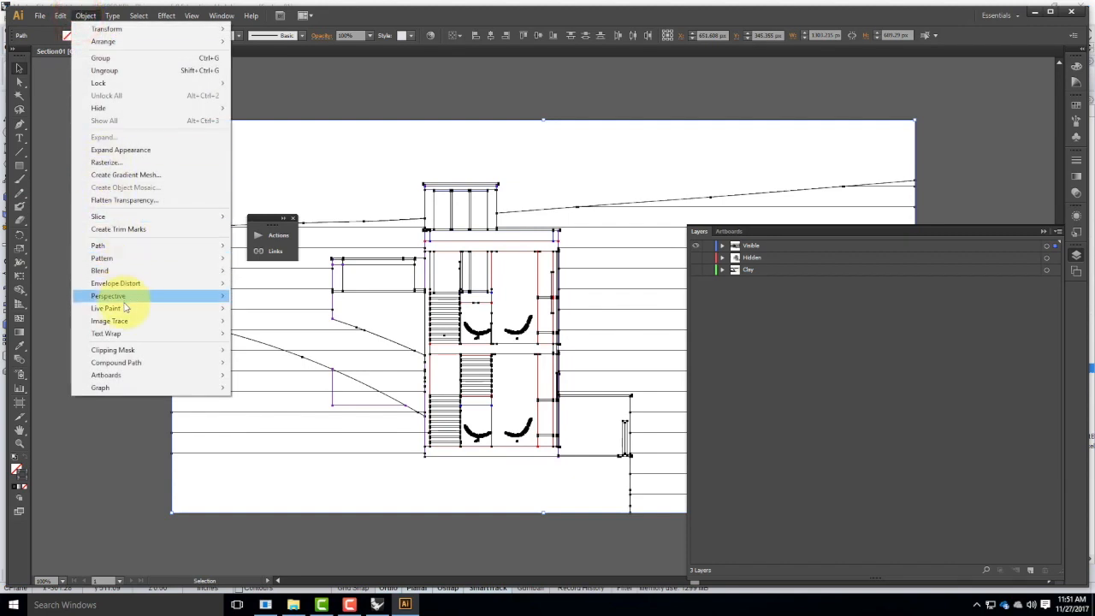
mouse_move(129, 308)
click(270, 309)
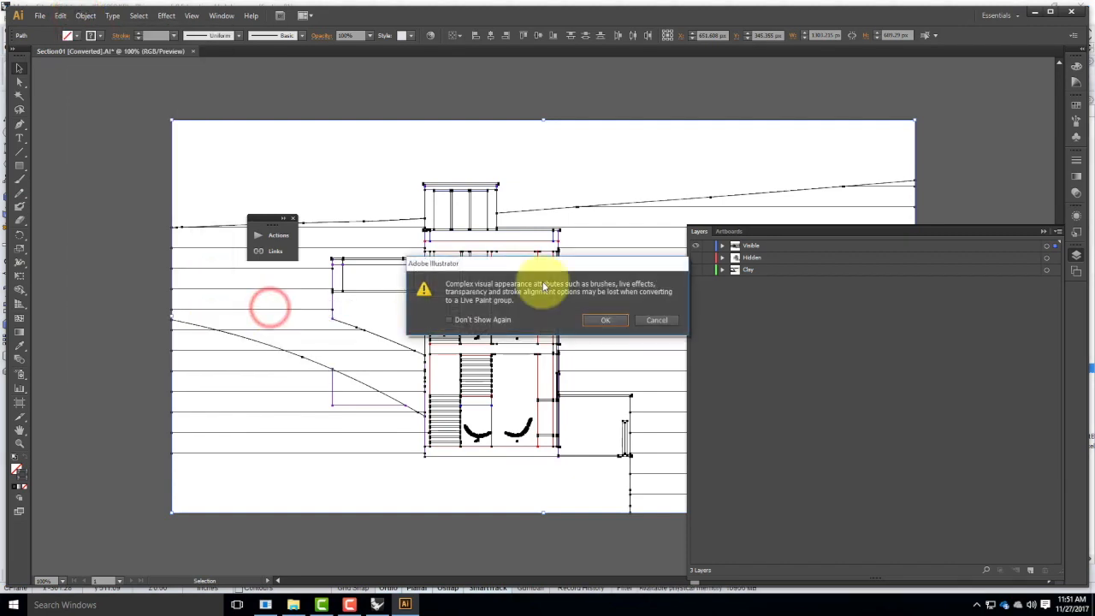
click(609, 322)
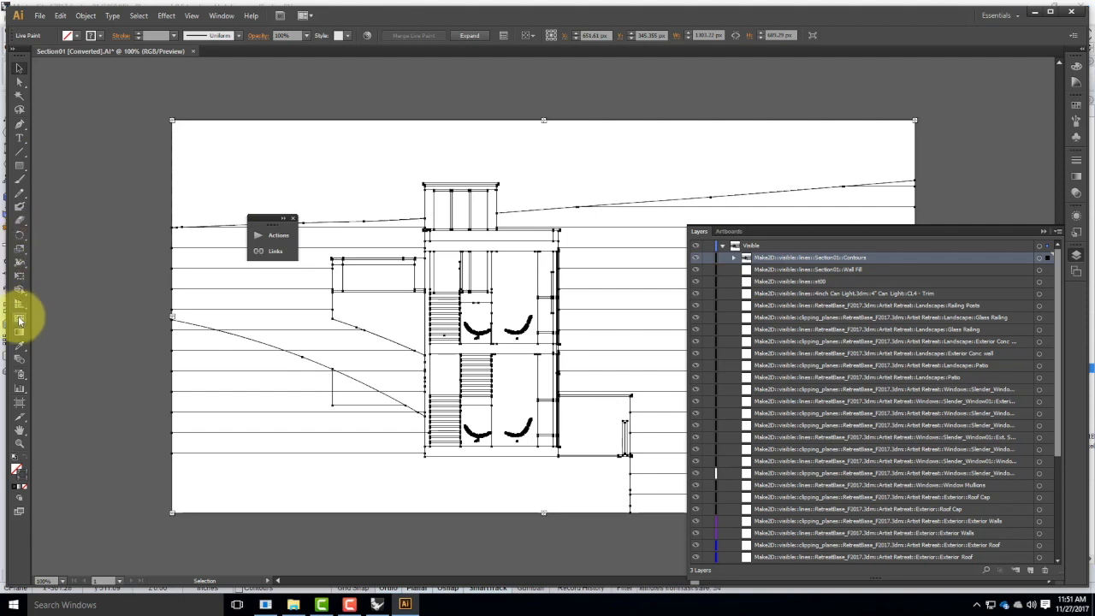
Choose the Live Paint Bucket and set its fill colour to black (000000).
mouse_move(21, 295)
mouse_down()
mouse_move(72, 288)
mouse_move(83, 298)
mouse_up()
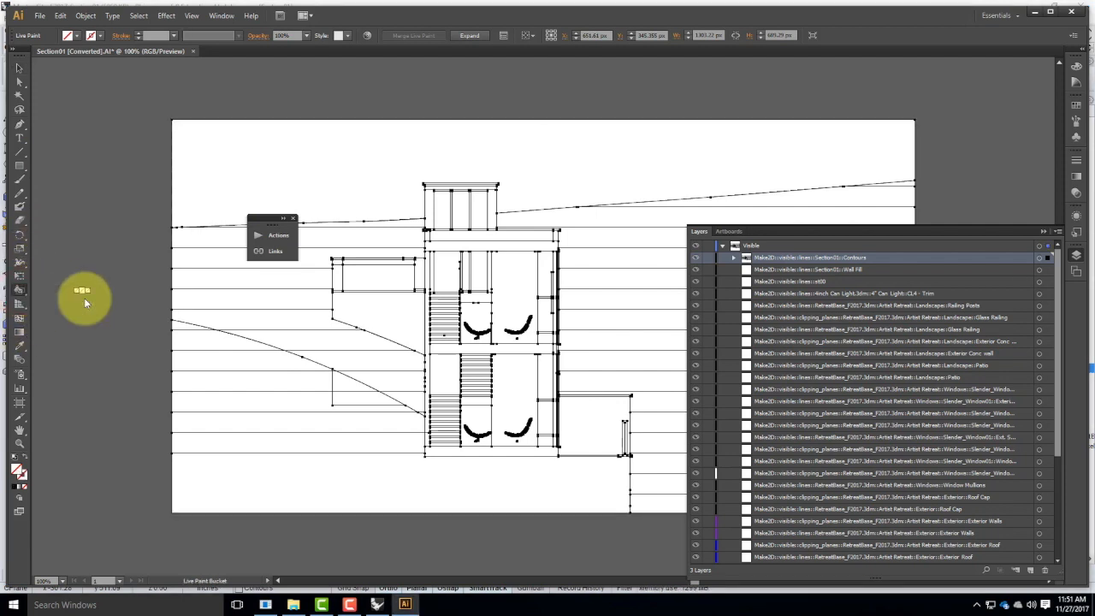
click(15, 468)
double_click(18, 468)
drag(443, 302, 378, 379)
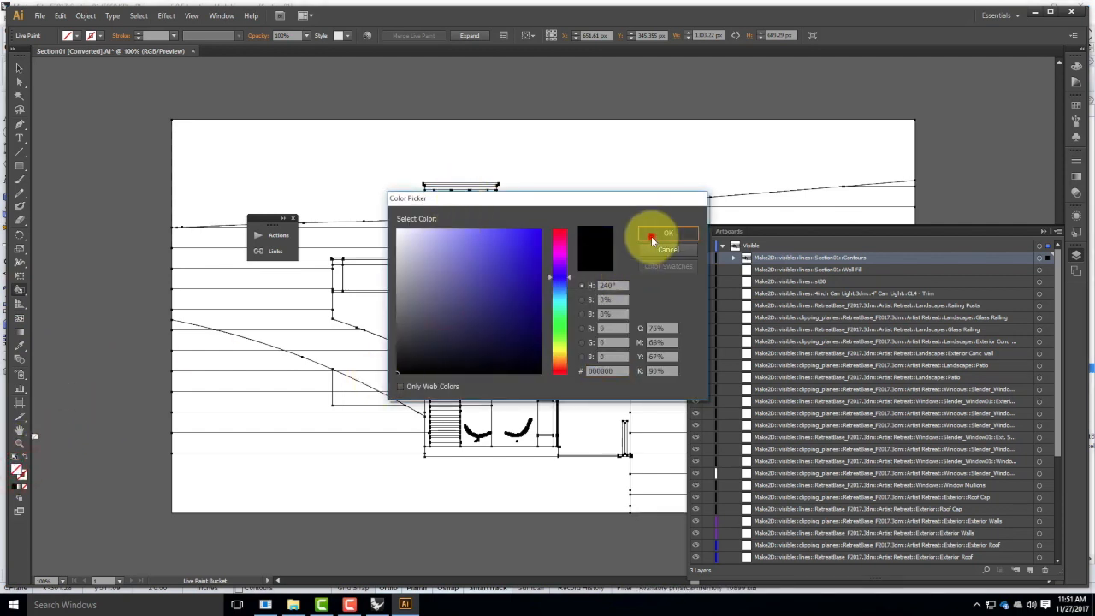
click(653, 233)
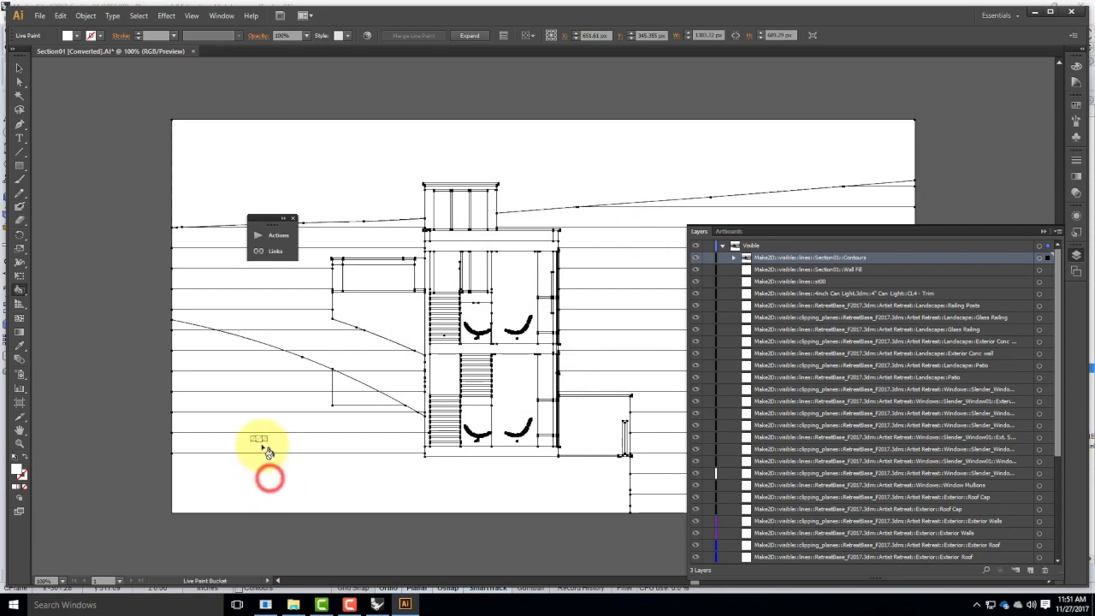
click(265, 442)
click(436, 450)
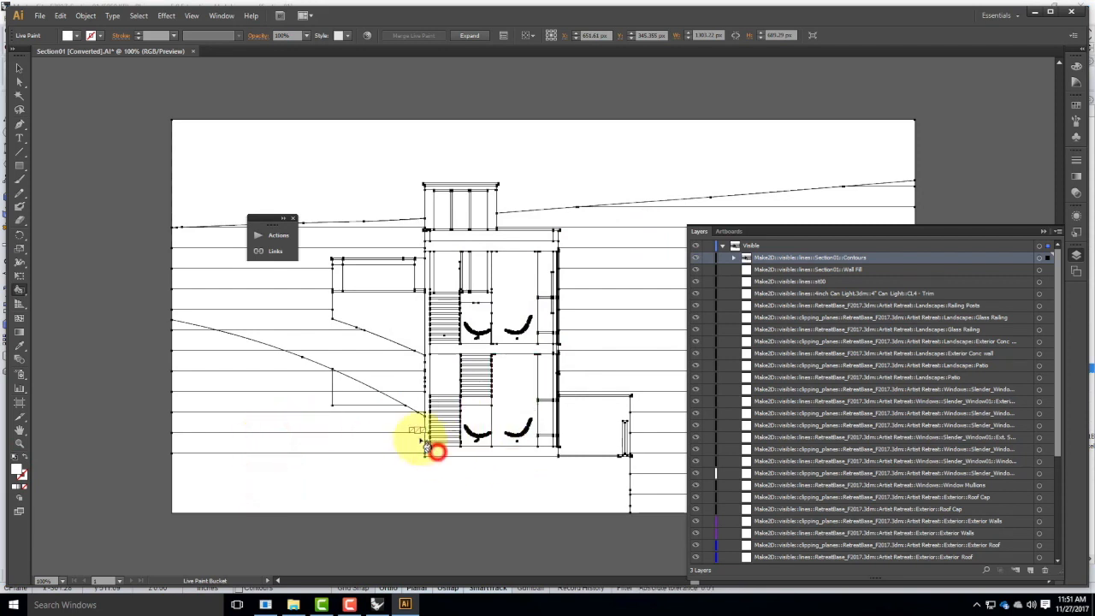
double_click(17, 472)
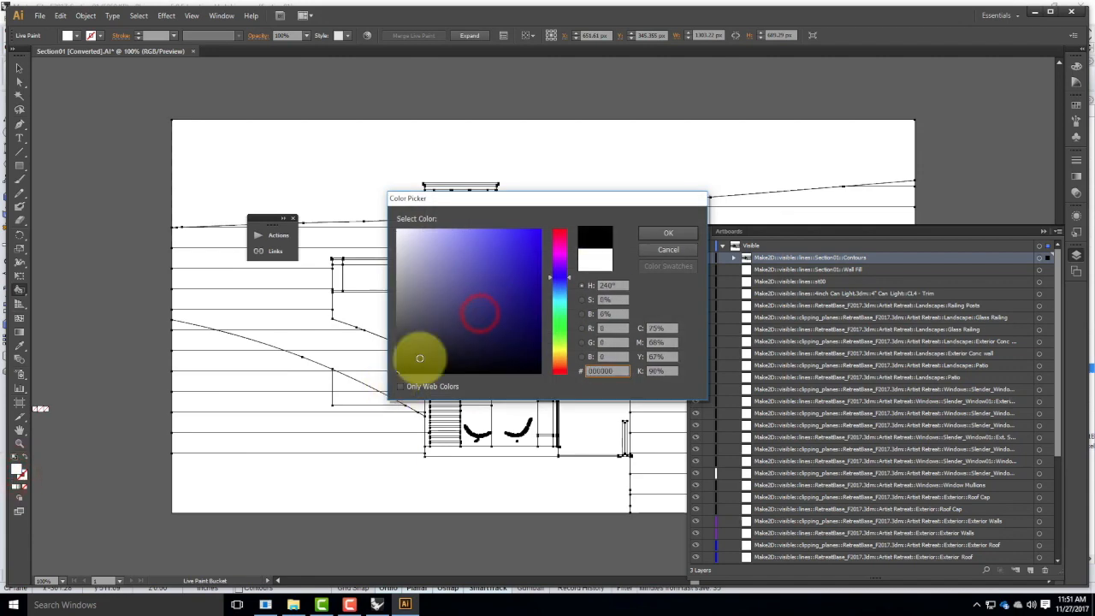
click(668, 234)
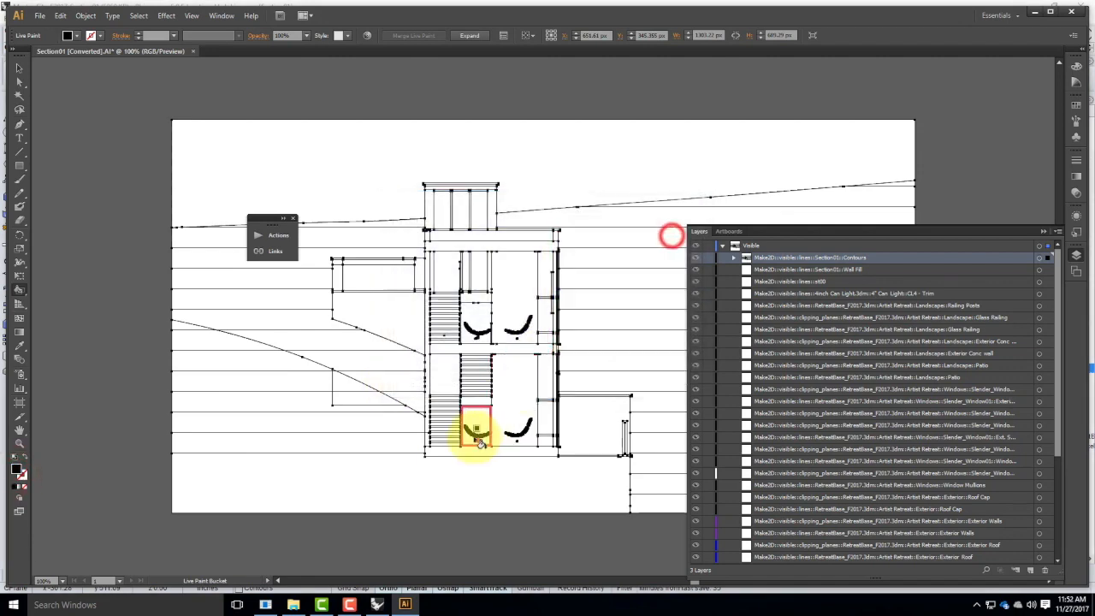
Fill the building's cut floor slabs, roof slab and uphill exterior wall with black.
click(428, 443)
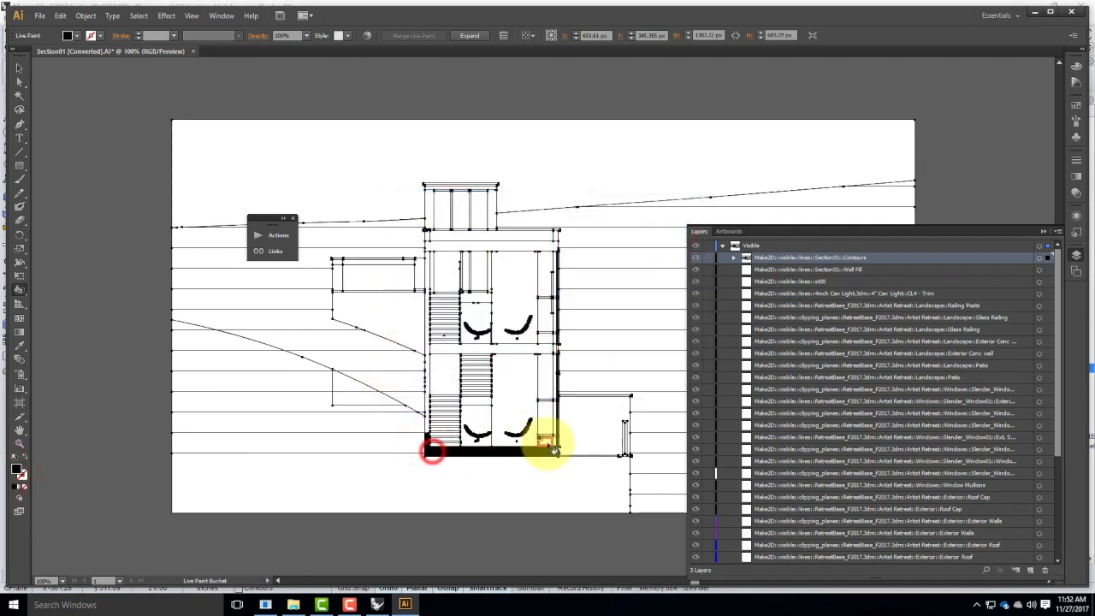
click(426, 375)
click(442, 350)
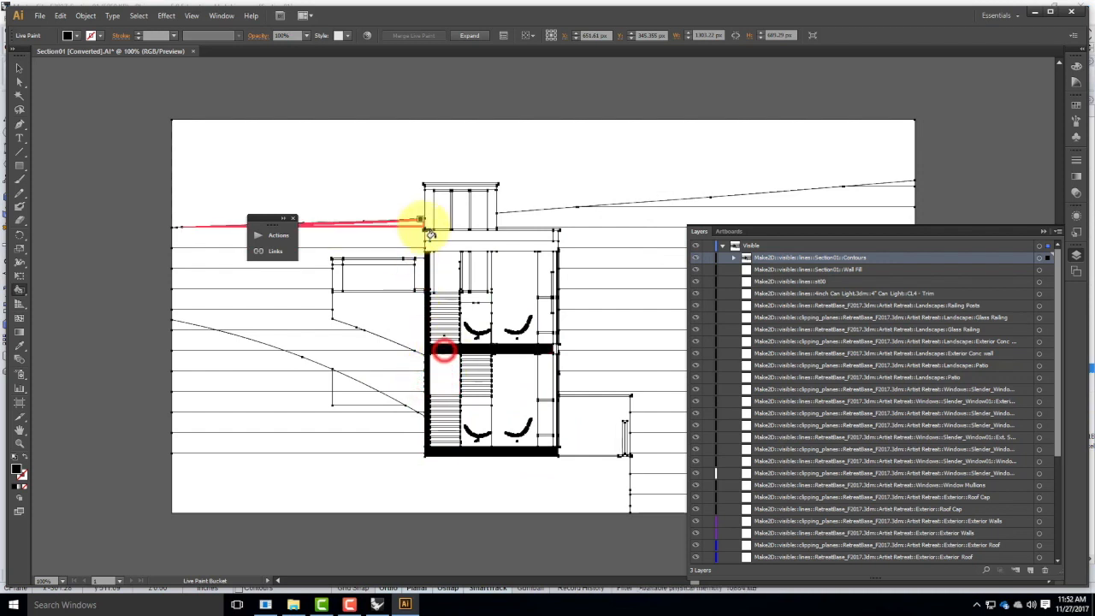
click(428, 239)
click(555, 237)
click(555, 347)
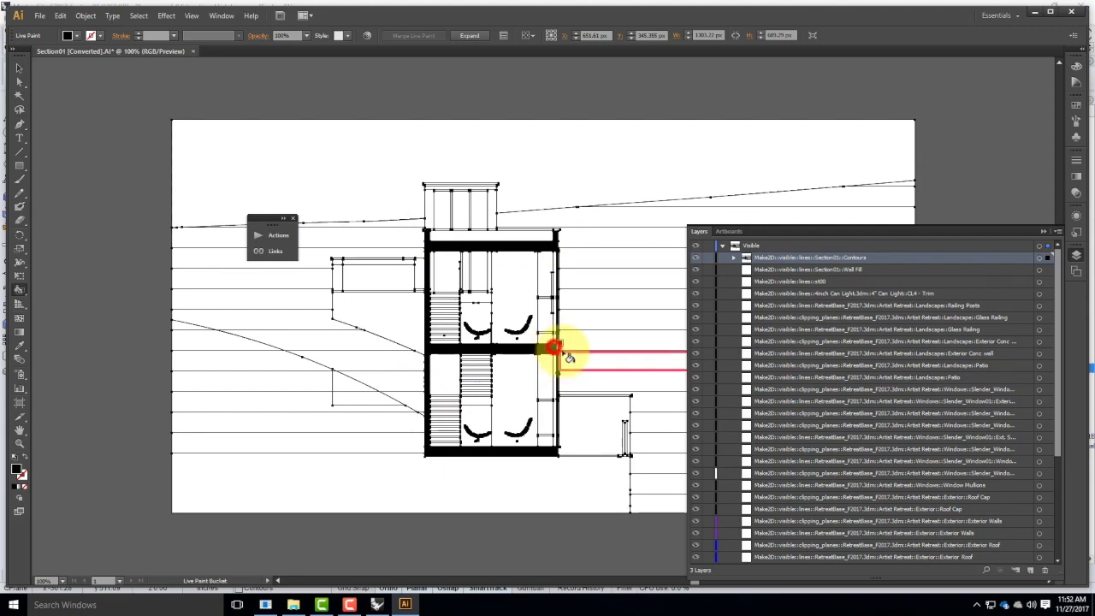
Fill the middle slab's outer edge and the small cut pieces of the upper-storey window wall with black.
key(ctrl+equal)
key(ctrl+equal)
key(ctrl+equal)
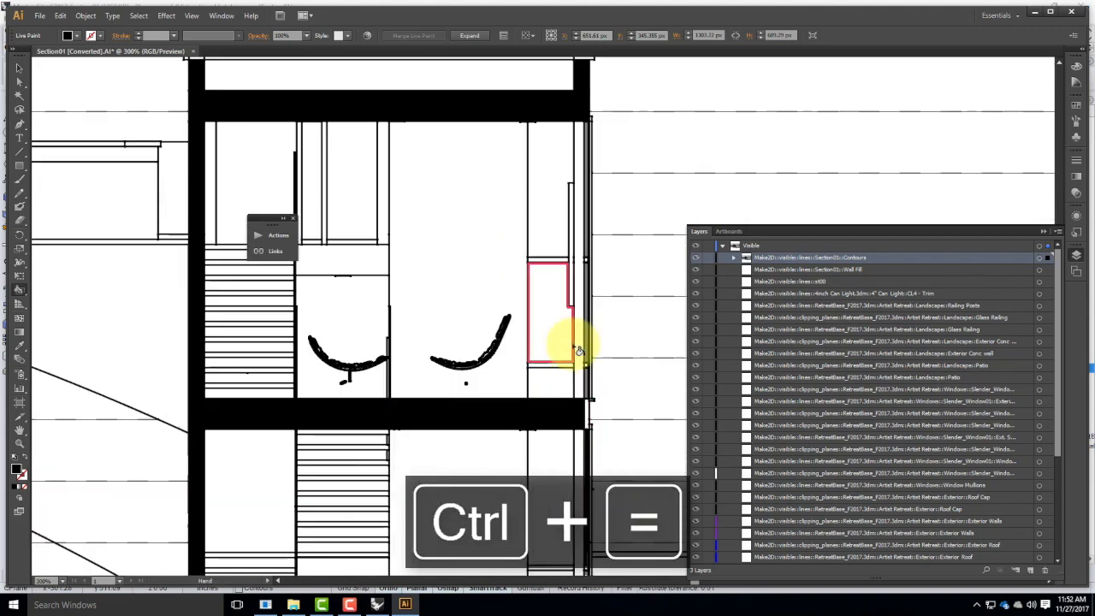
drag(459, 197, 450, 187)
click(468, 261)
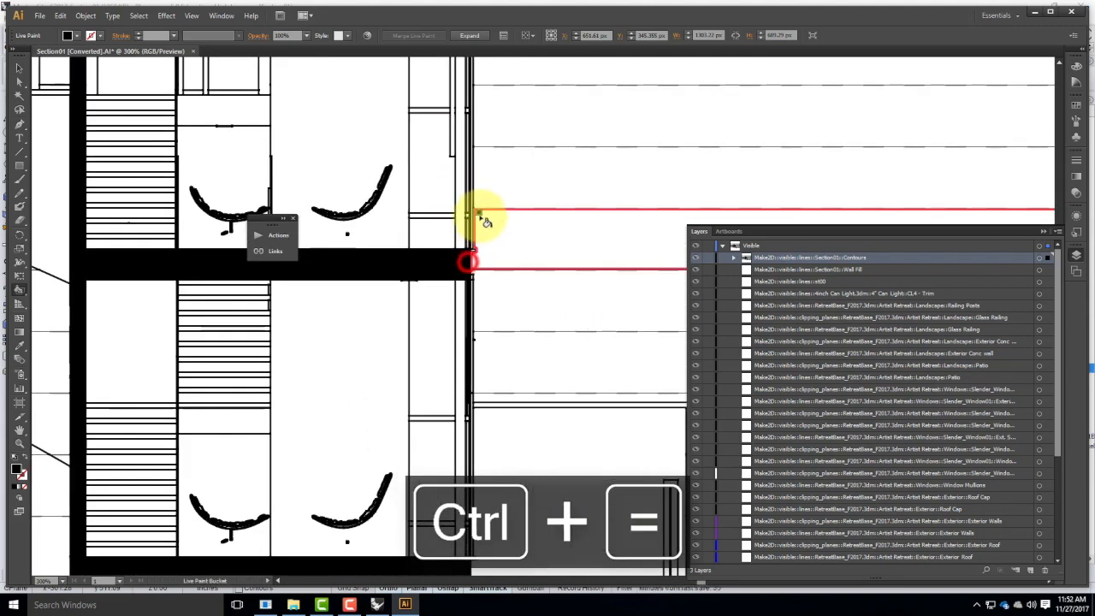
click(467, 216)
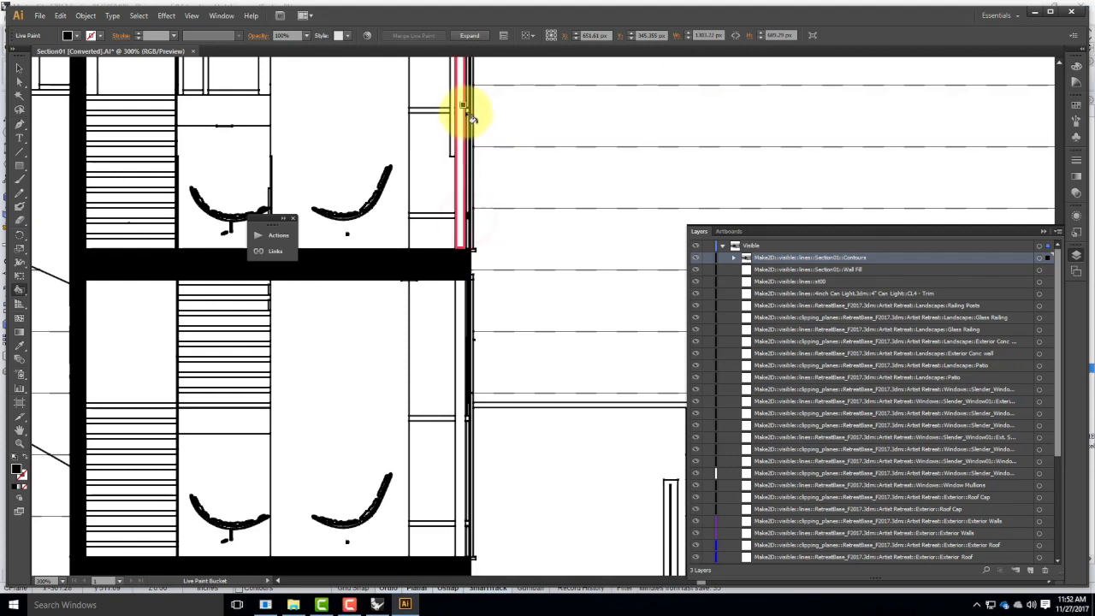
click(469, 110)
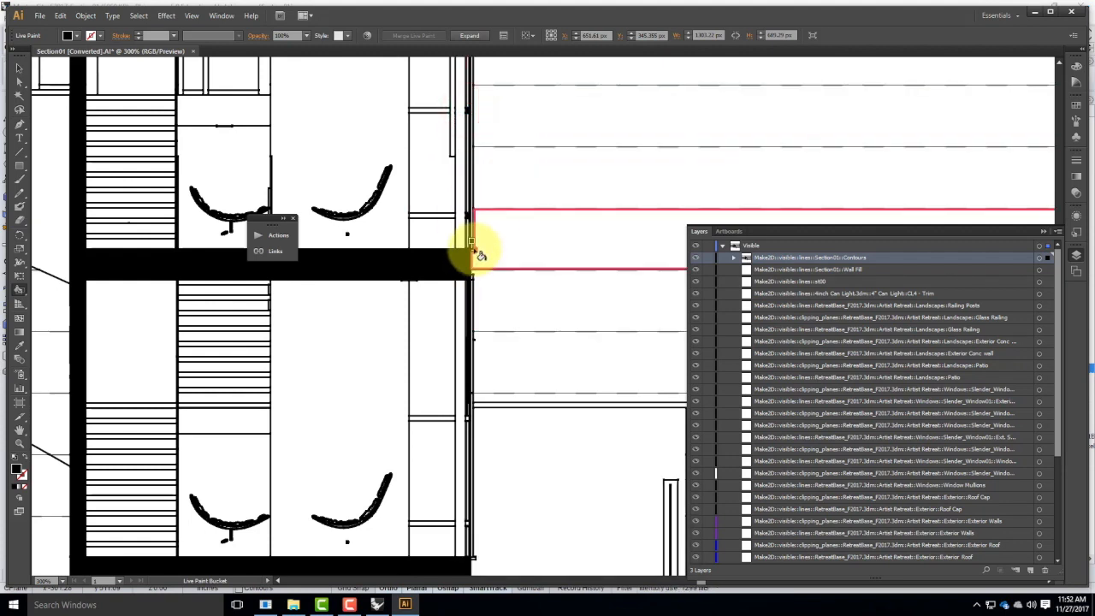
click(473, 249)
key(ctrl+z)
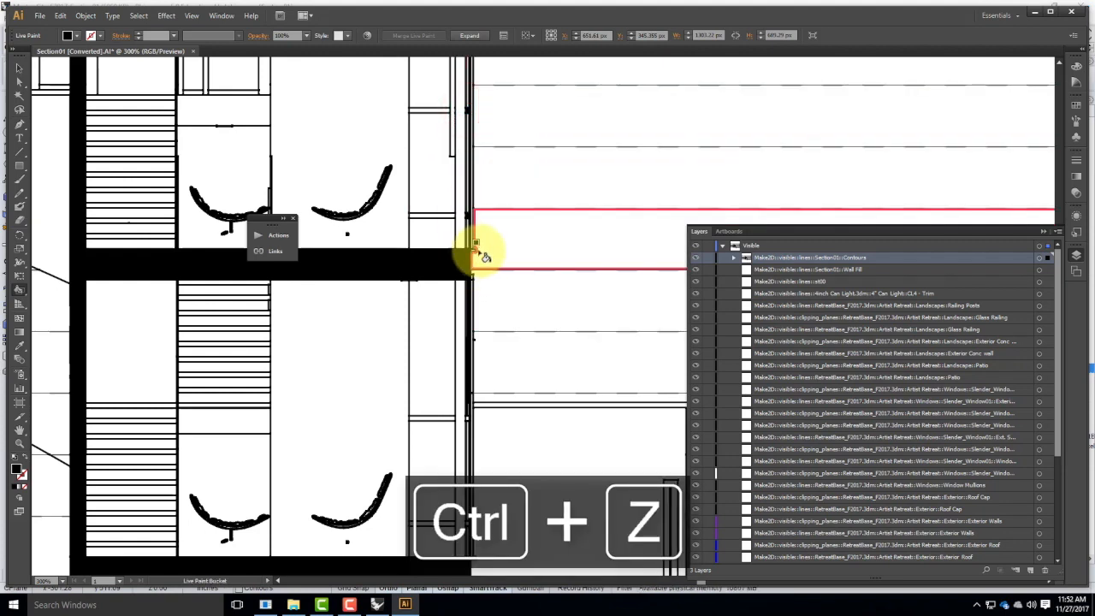
click(476, 246)
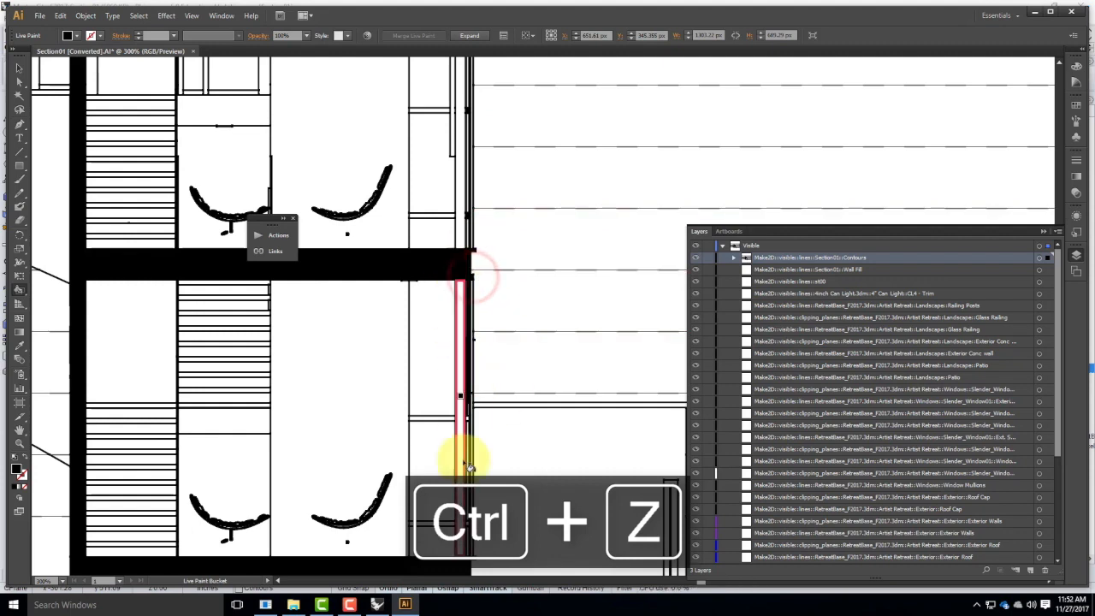
Fill the lower-storey window wall's cut pieces and the thin patio slab beside the building with black.
scroll(481, 367, down, 2)
click(466, 475)
click(467, 368)
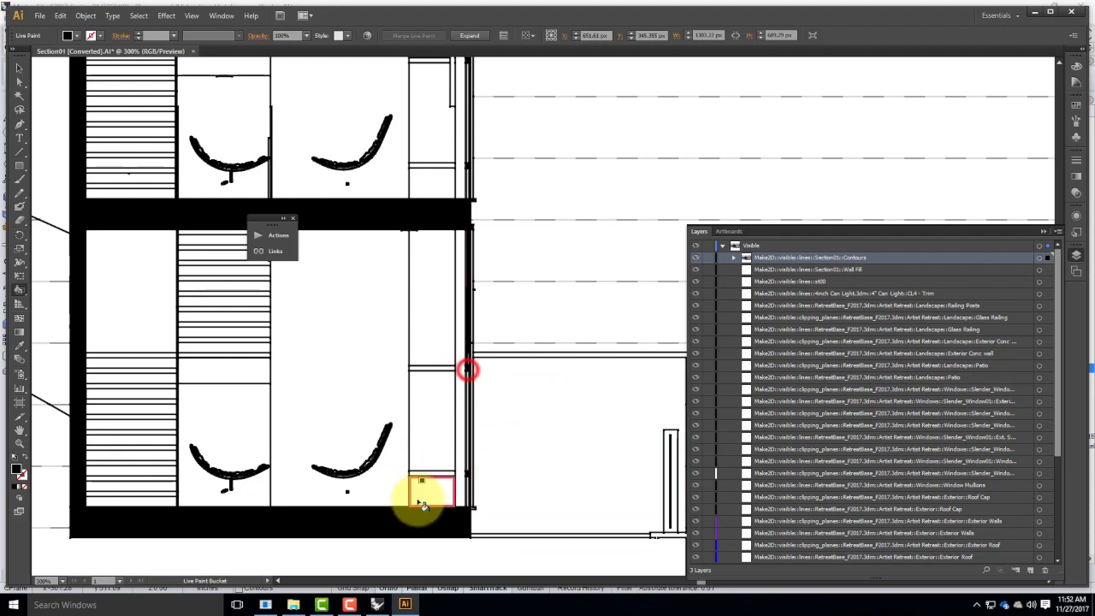
mouse_move(466, 517)
mouse_down()
mouse_move(295, 325)
mouse_move(470, 317)
mouse_move(330, 325)
mouse_up()
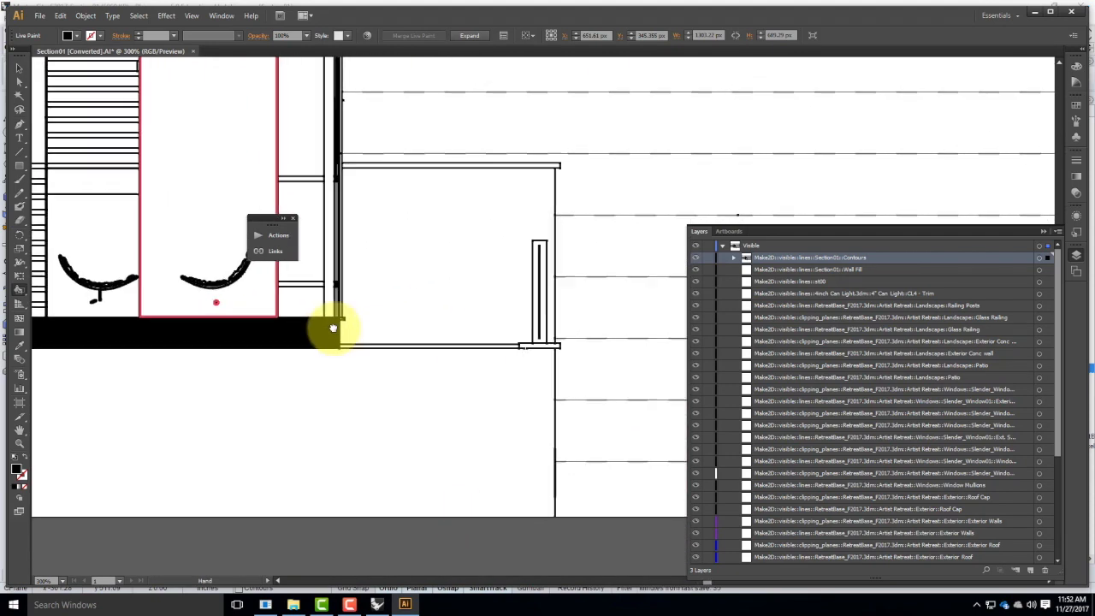
click(420, 346)
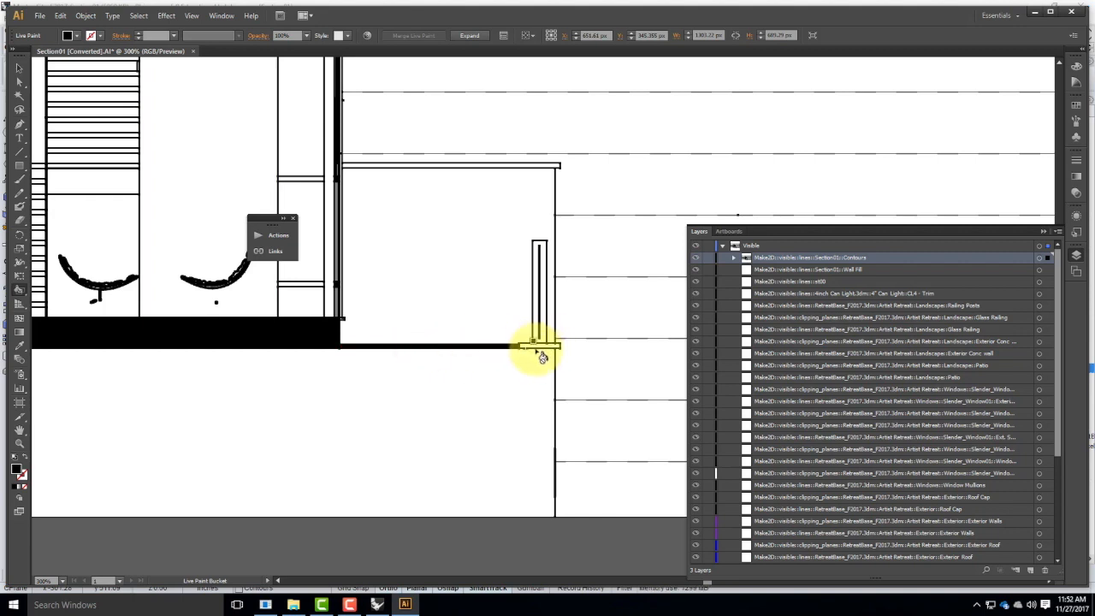
Draw a rectangle about 1303 by 689 px along the artboard's edges and give it no fill and a black stroke.
scroll(479, 435, down, 1)
drag(158, 403, 631, 402)
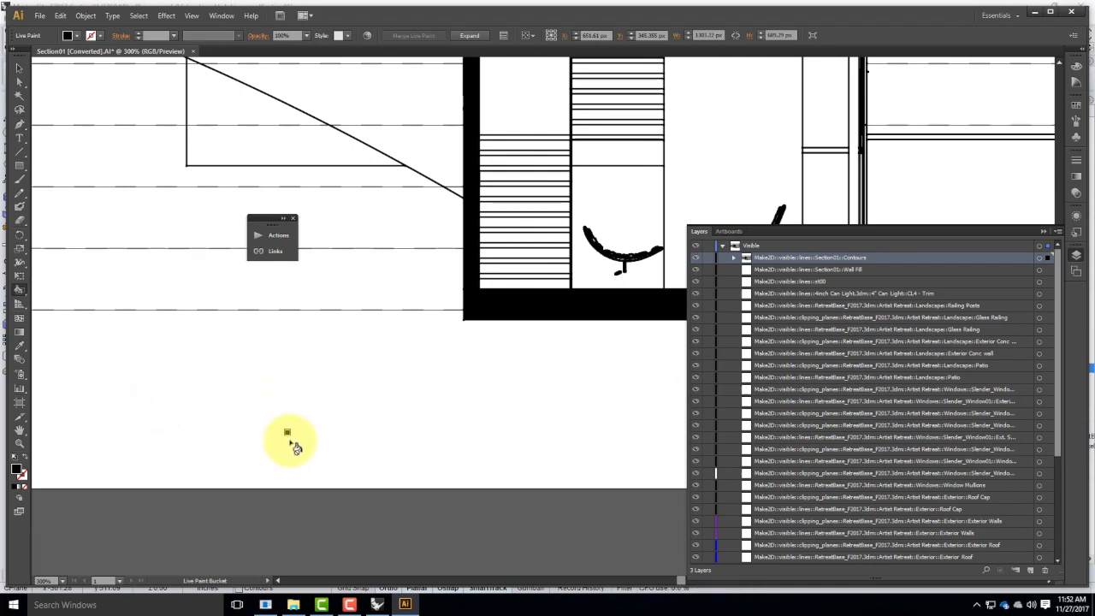
key(ctrl+minus)
key(ctrl+minus)
key(ctrl+minus)
key(ctrl+minus)
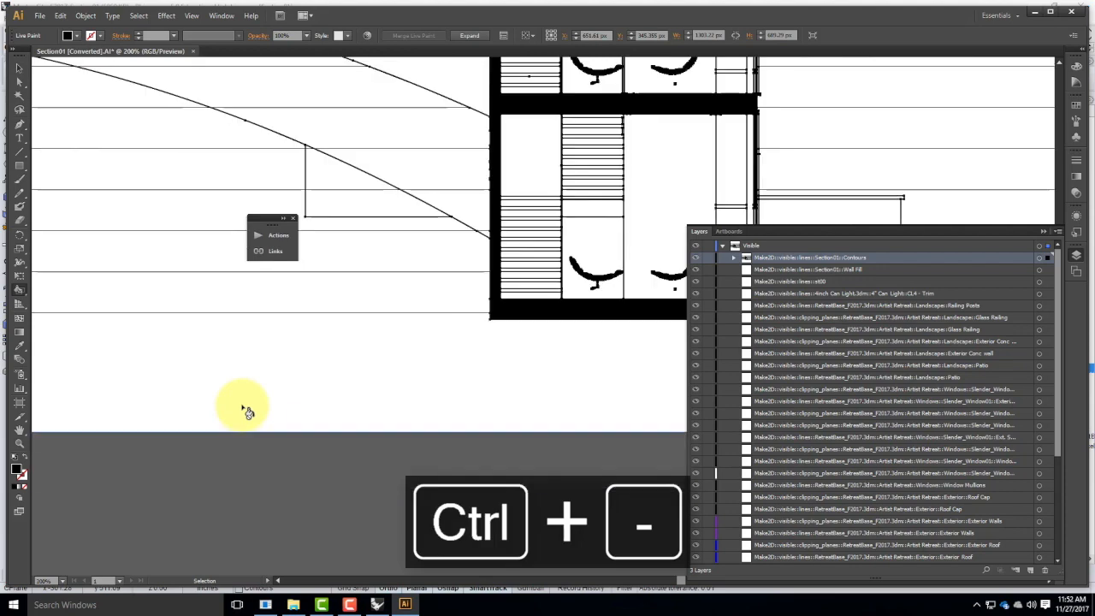
click(20, 67)
click(159, 160)
click(19, 161)
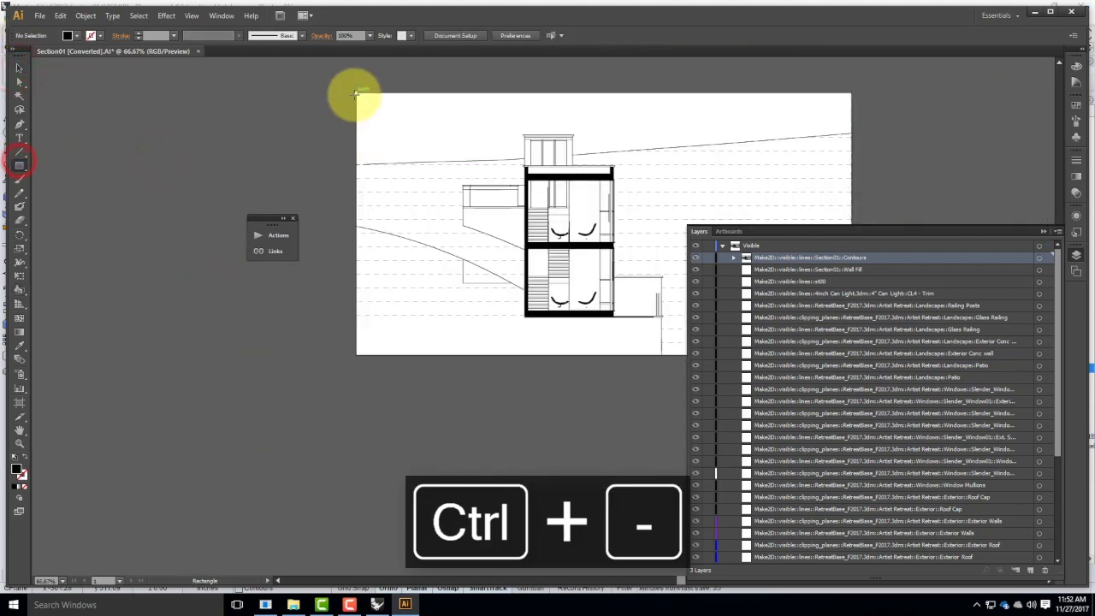
drag(355, 91, 852, 354)
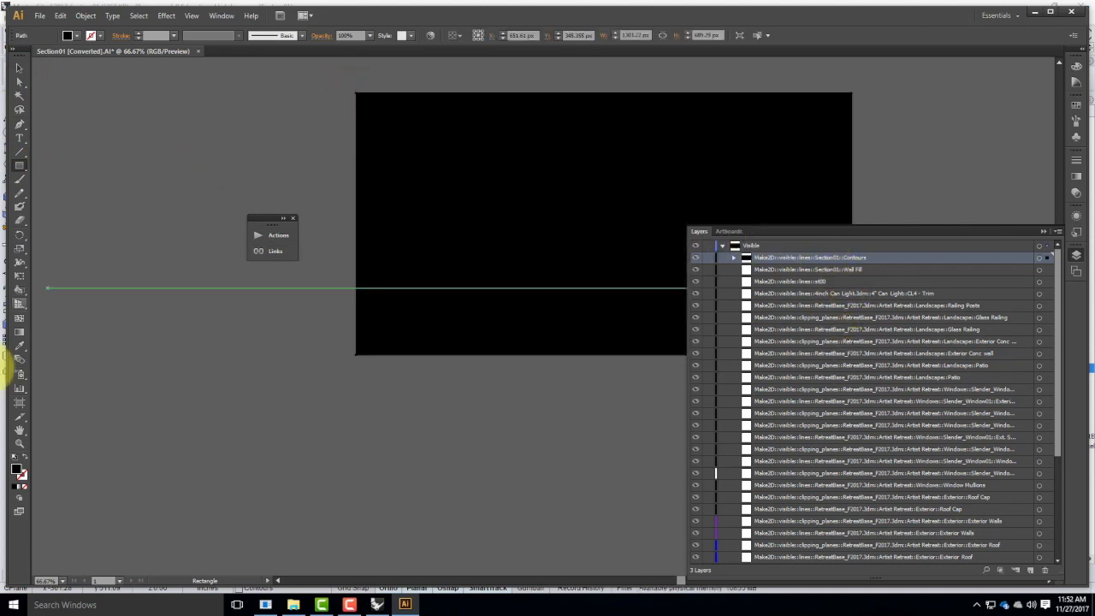
click(27, 460)
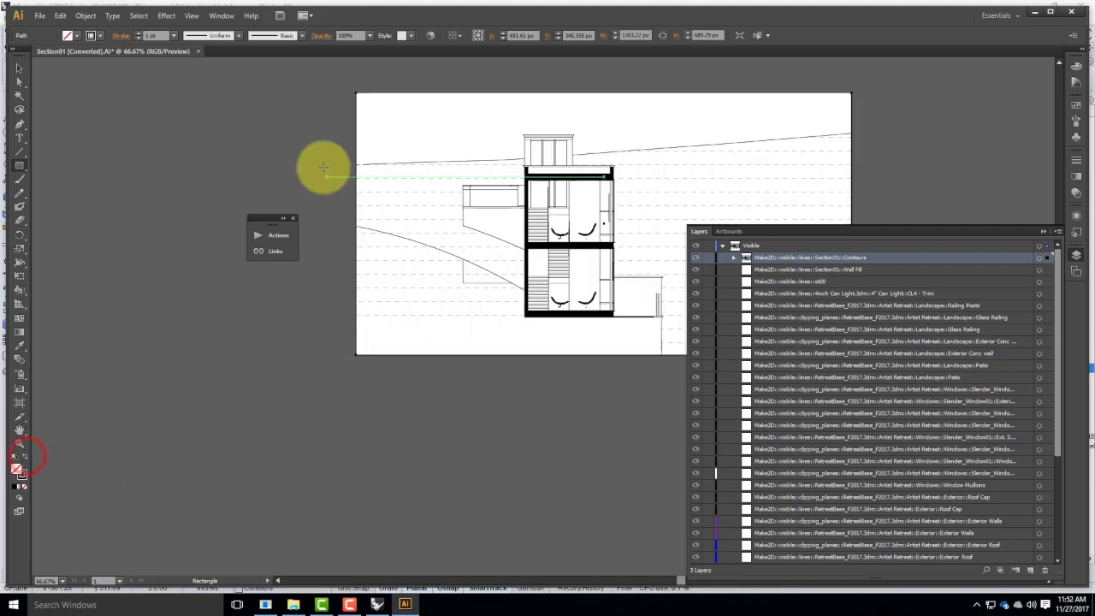
Select all the section linework with the new border rectangle and merge them into the Live Paint group.
click(19, 68)
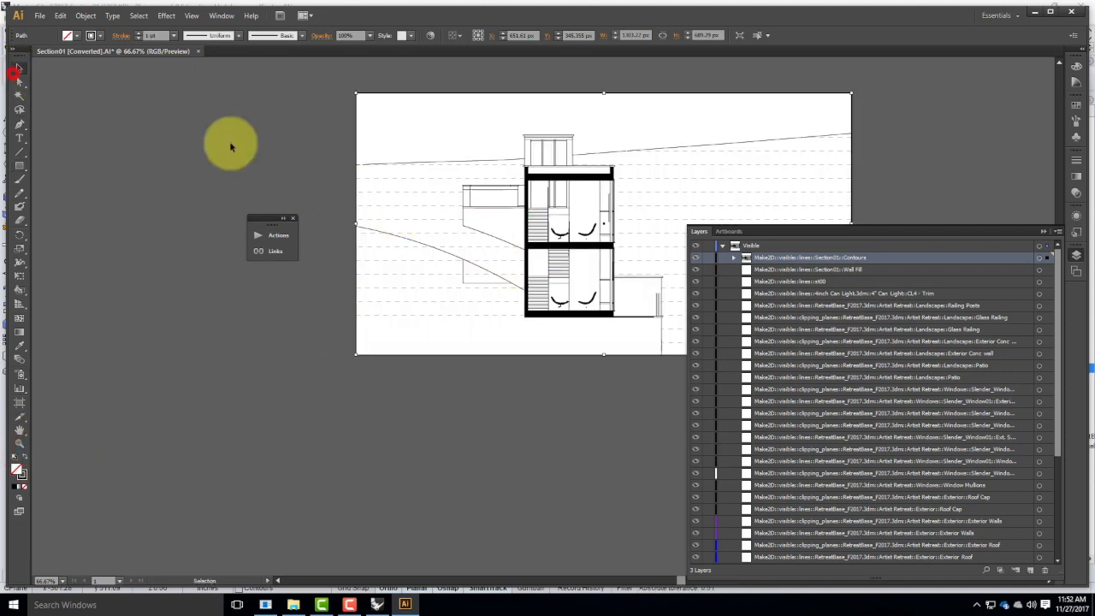
drag(438, 152, 203, 192)
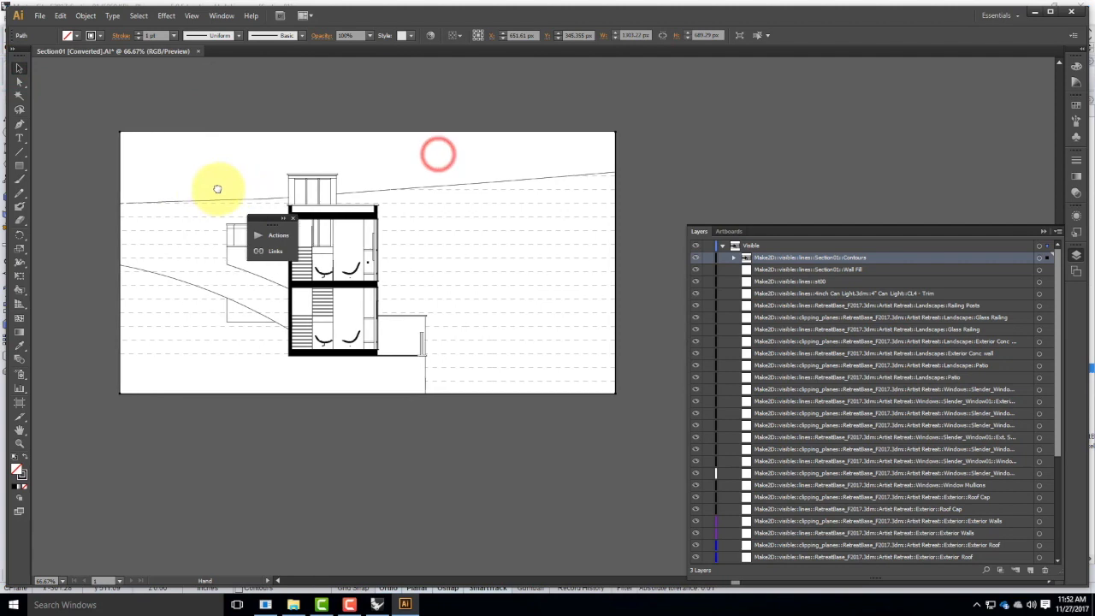
click(236, 101)
drag(87, 98, 643, 429)
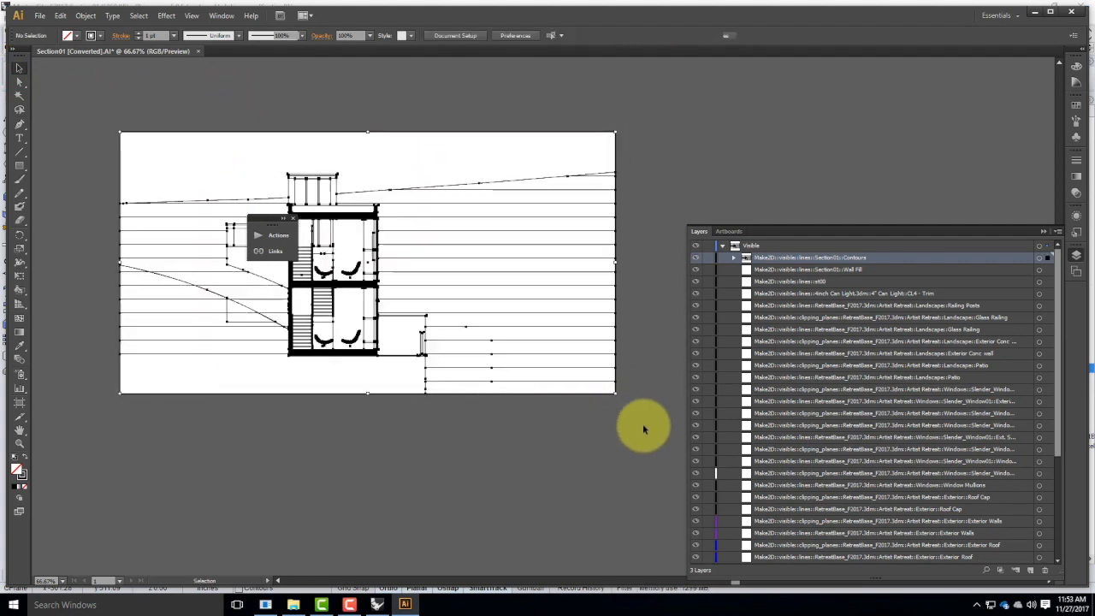
click(721, 245)
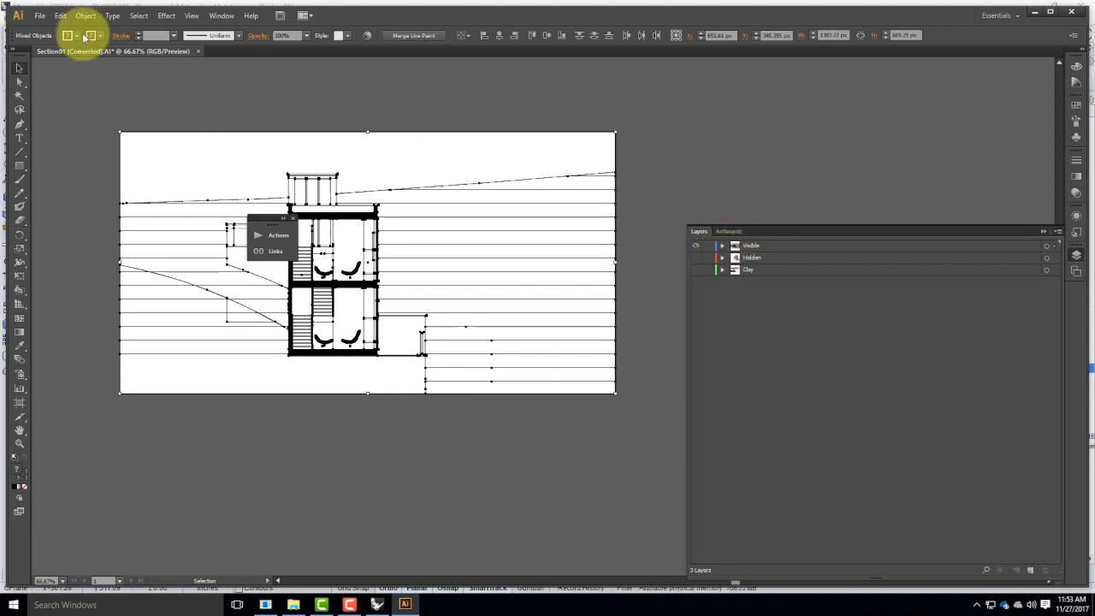
click(59, 17)
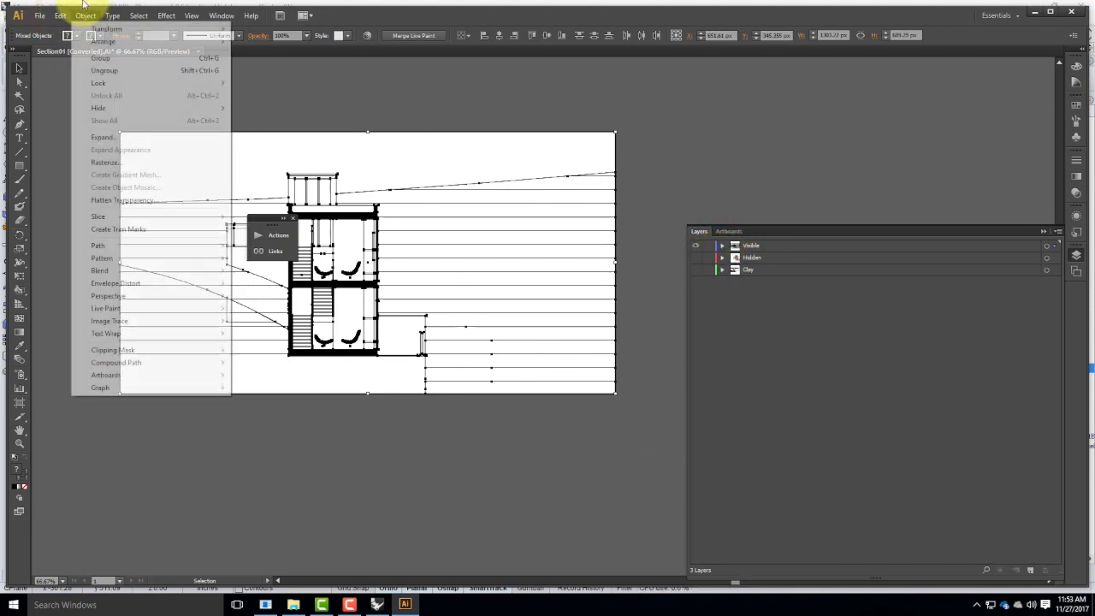
mouse_move(125, 314)
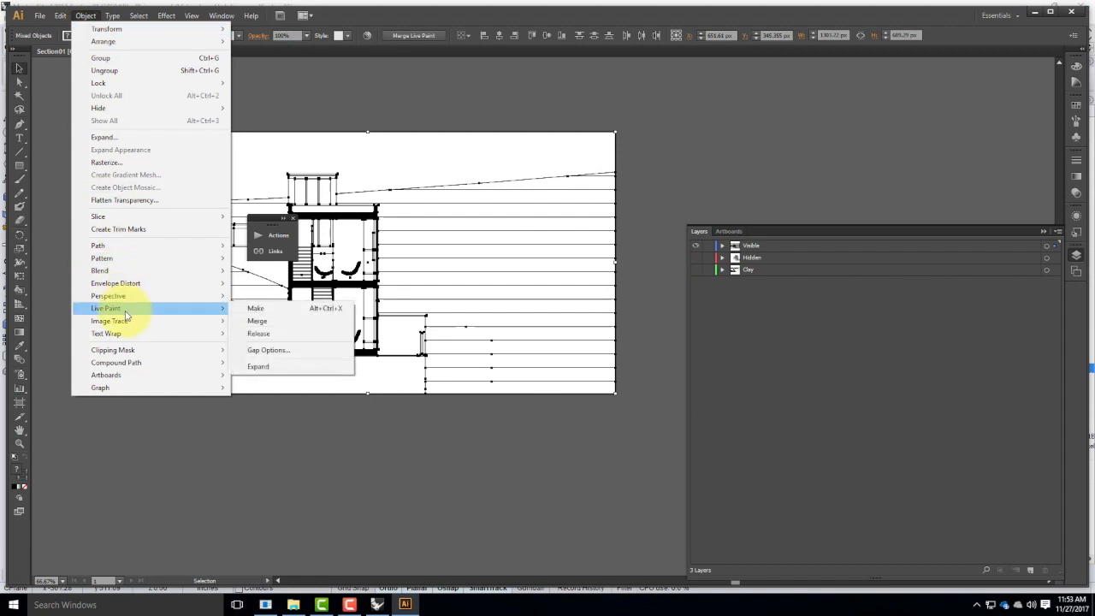
click(257, 321)
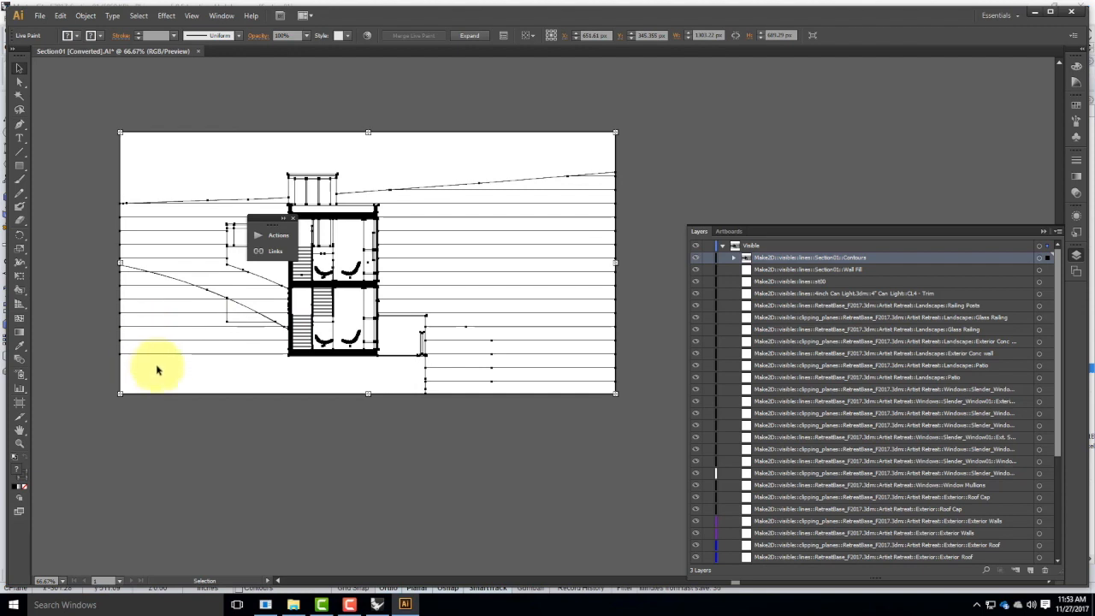
Fill the ground area beneath the building with black using the Live Paint Bucket, with no stroke.
click(20, 291)
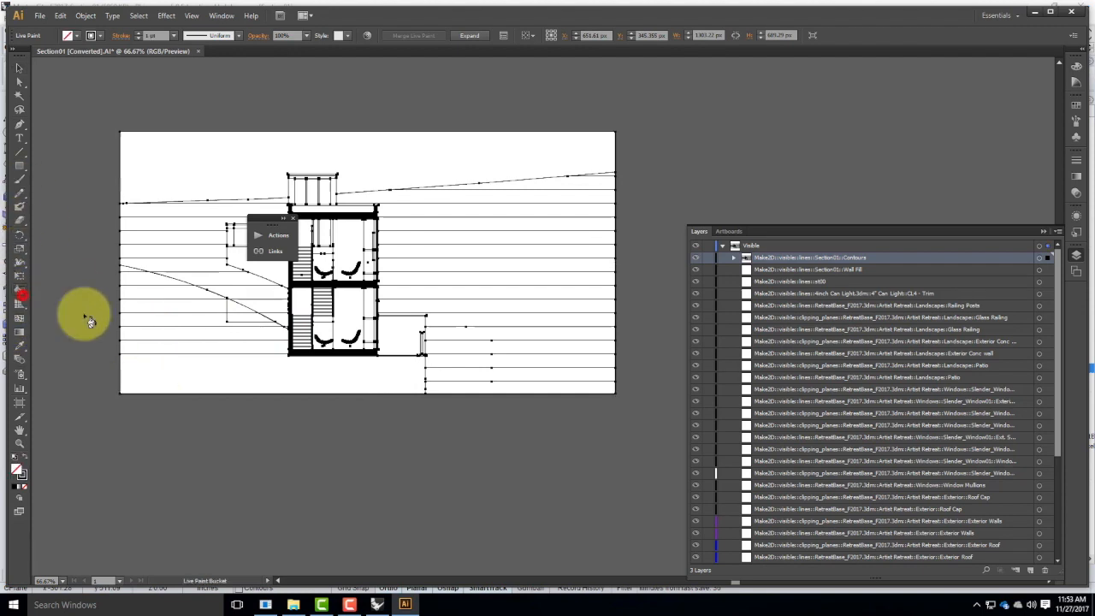
click(237, 374)
click(23, 458)
click(182, 376)
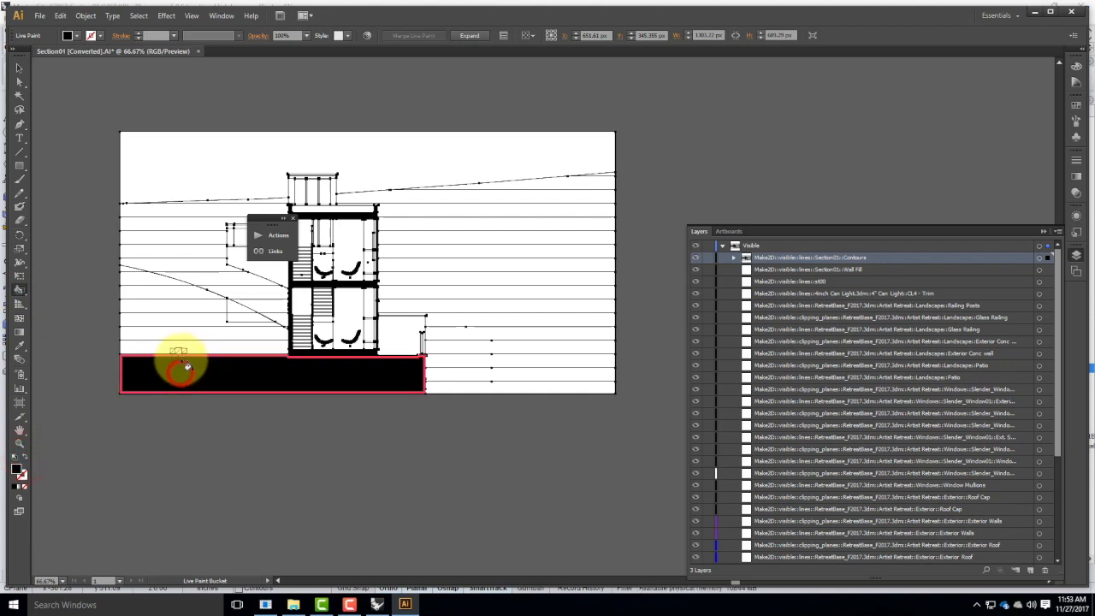
Fill the remaining strips of the cut hillside below the curved ground line with black.
click(182, 348)
click(180, 334)
click(171, 318)
click(233, 315)
click(225, 307)
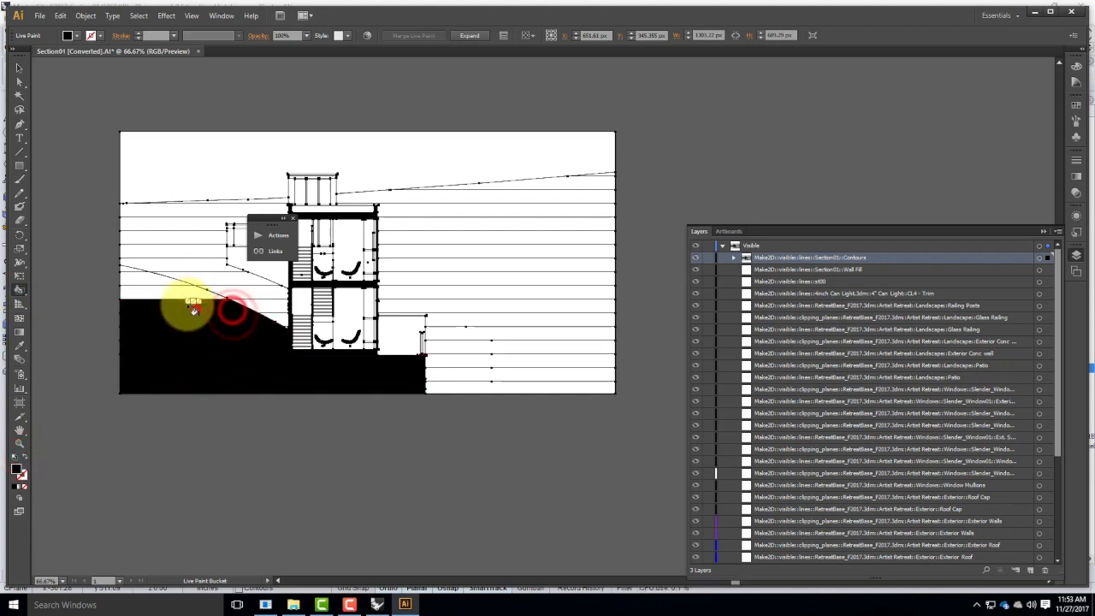
click(181, 298)
click(139, 280)
click(123, 270)
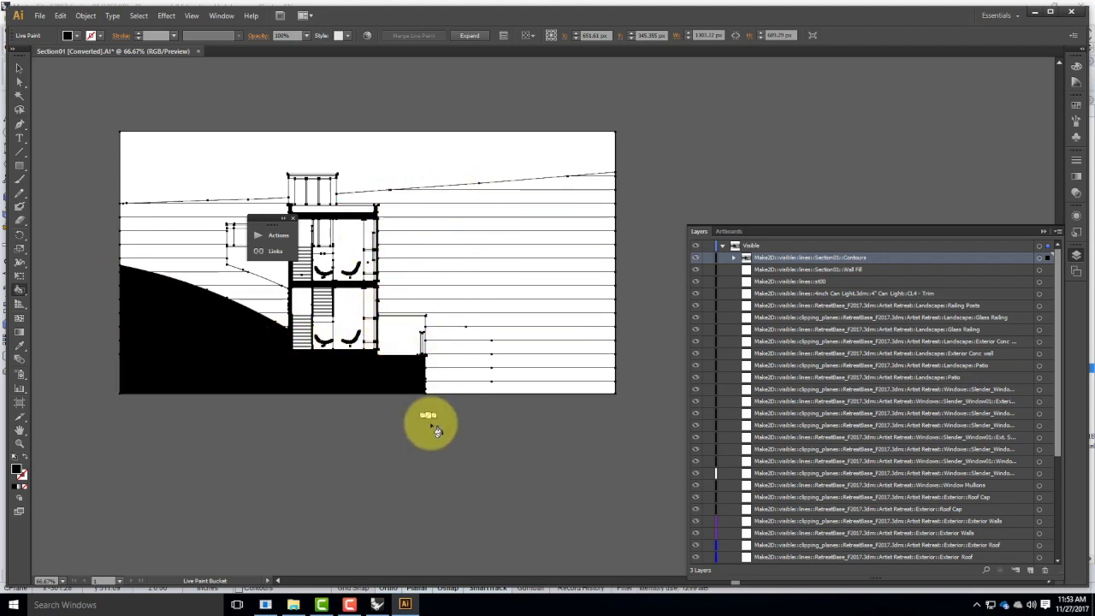
Expand the Live Paint group into separate paths and deselect the artwork.
click(471, 37)
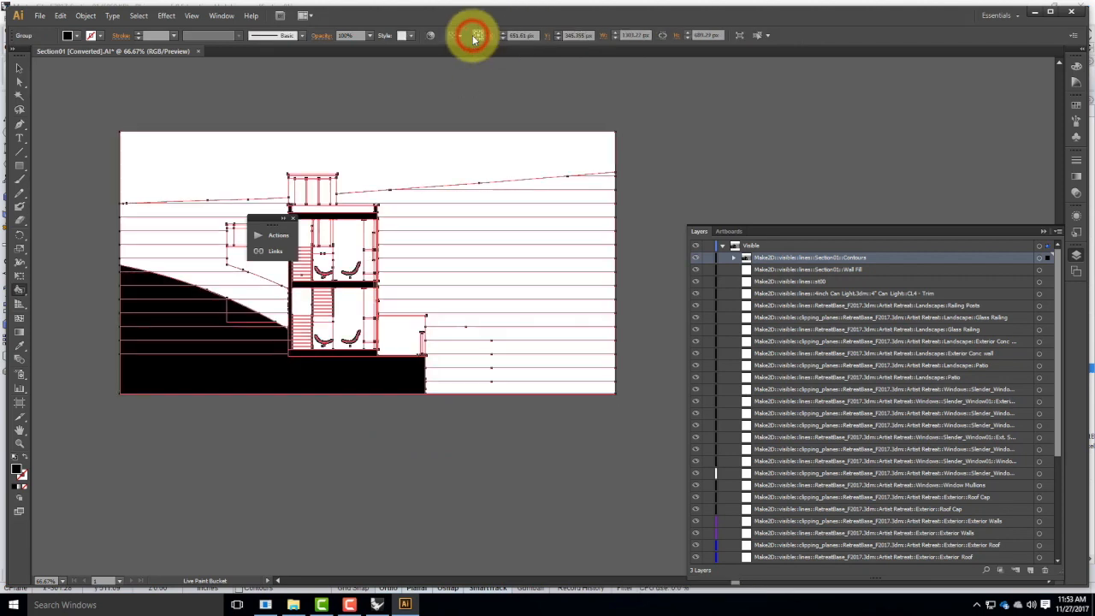
click(62, 107)
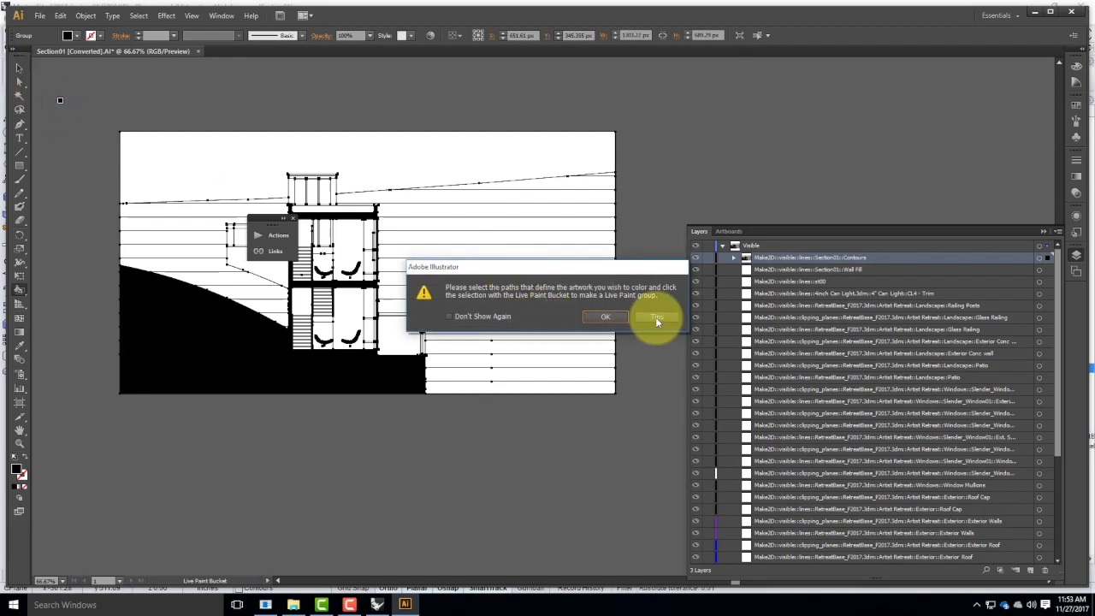
click(613, 316)
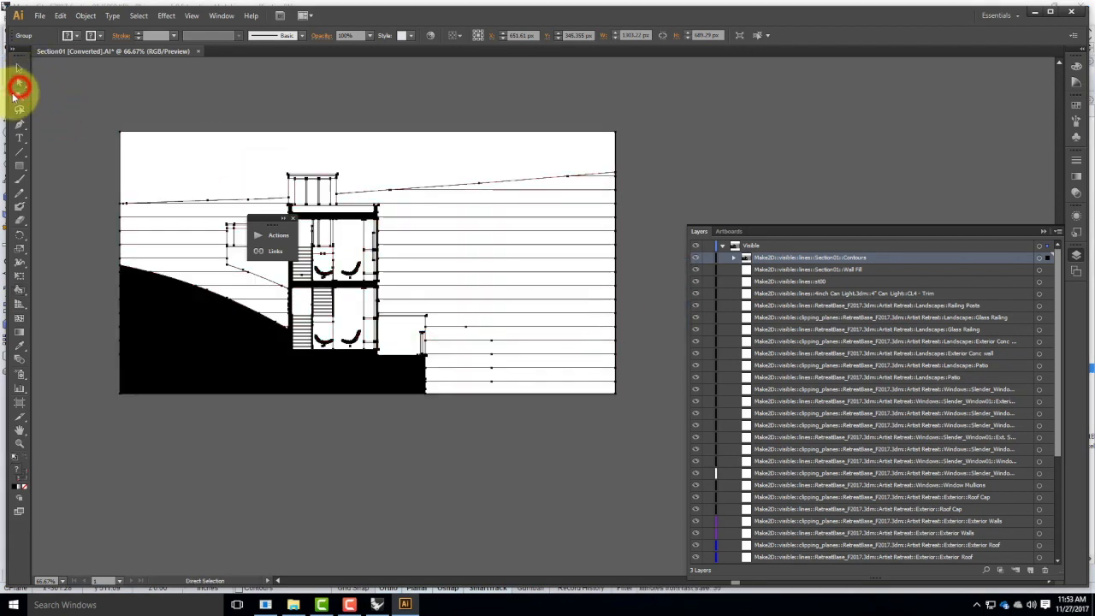
click(86, 216)
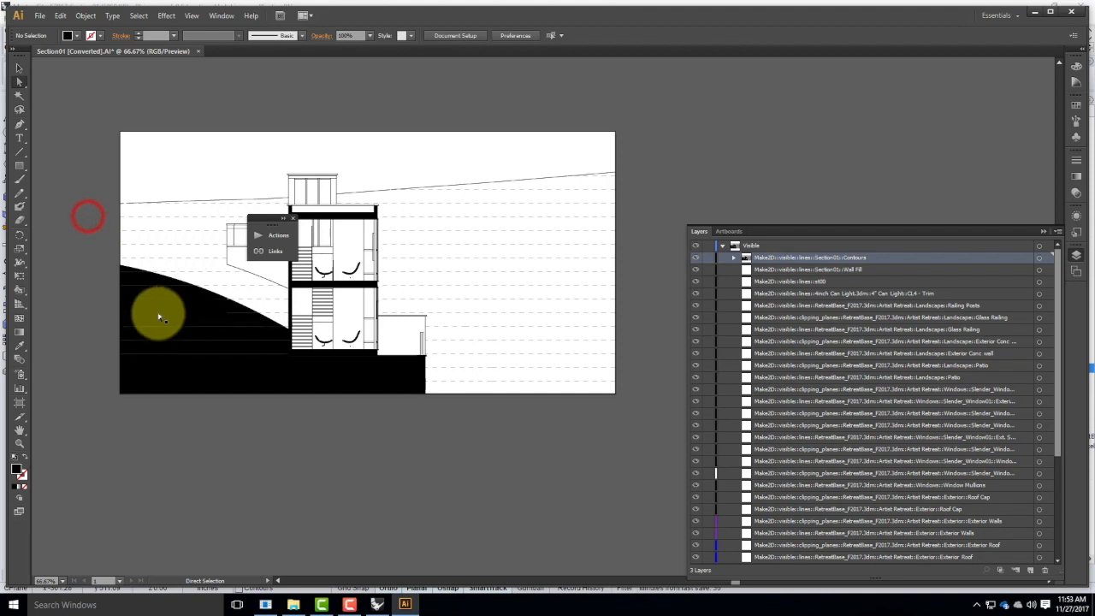
Select every shape with the ground's black fill colour and move them onto a new layer named Wall Fill.
click(224, 379)
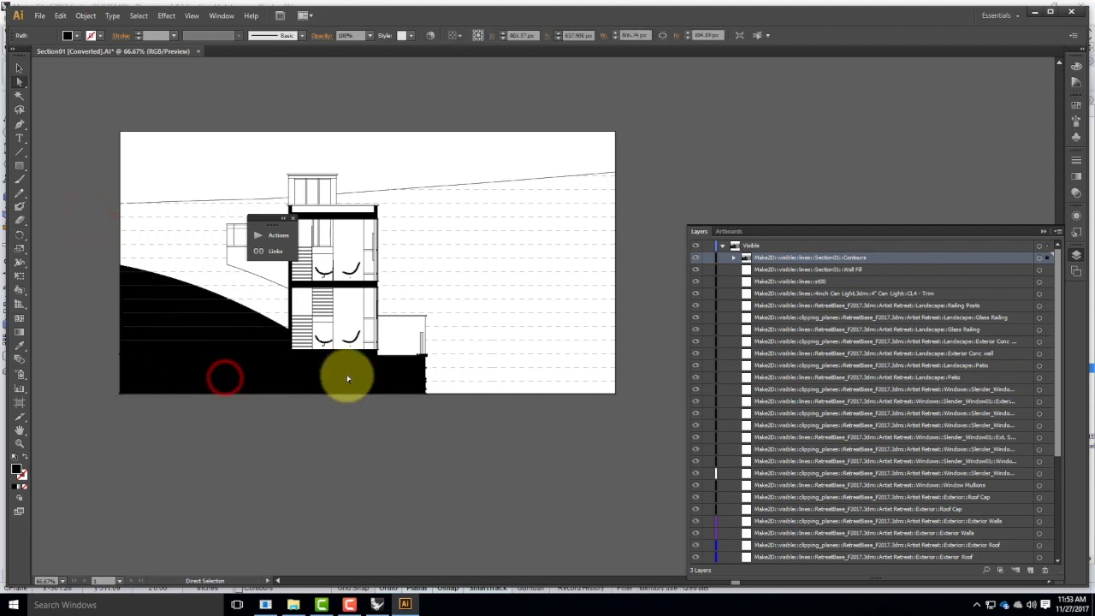
click(138, 16)
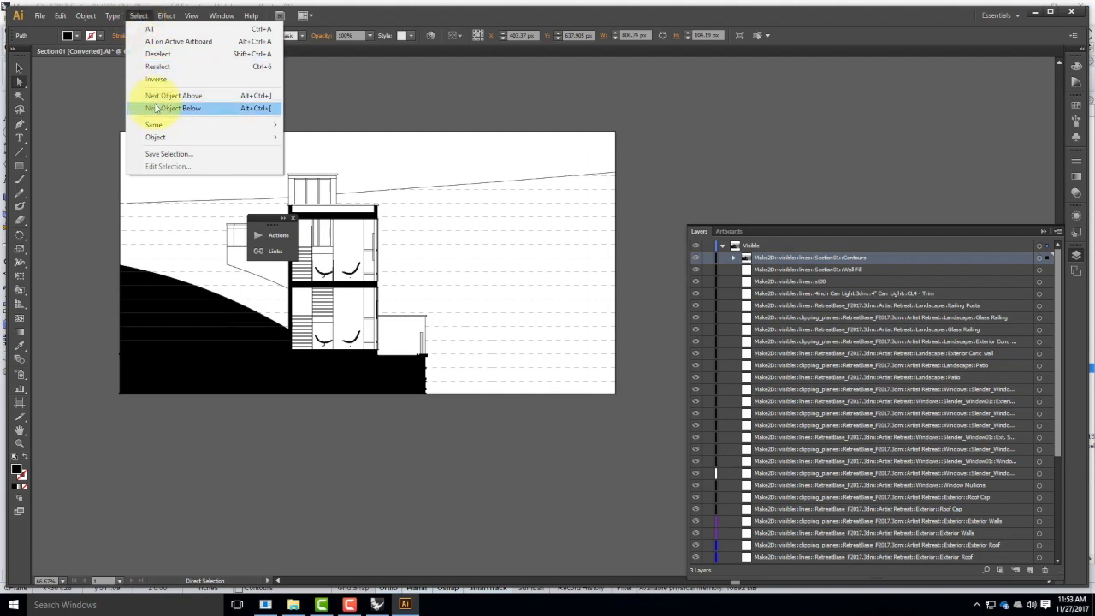
mouse_move(152, 125)
click(335, 177)
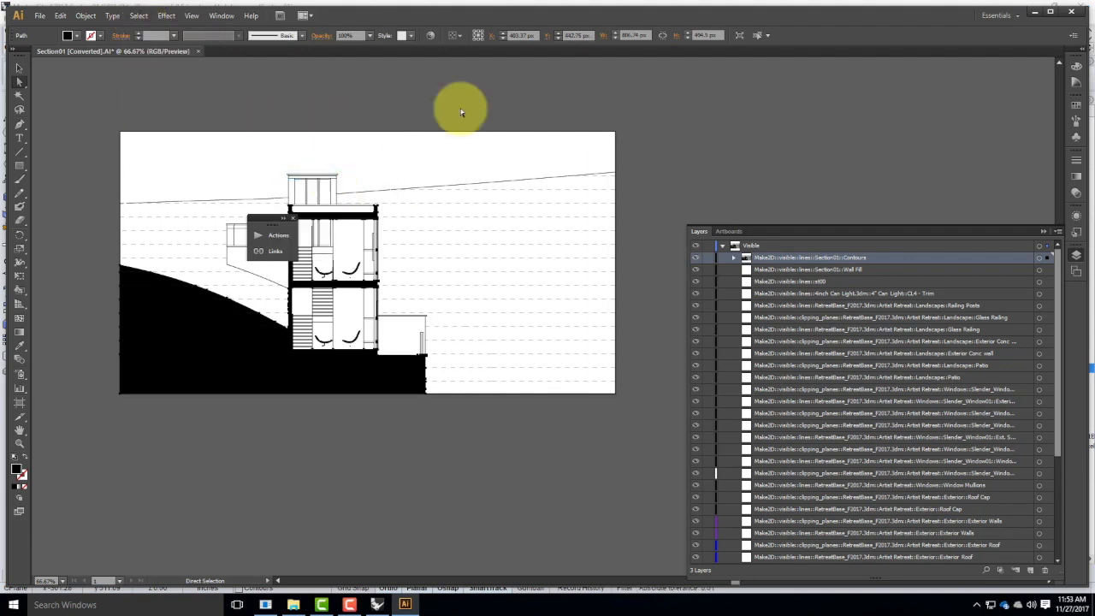
click(723, 246)
click(1031, 570)
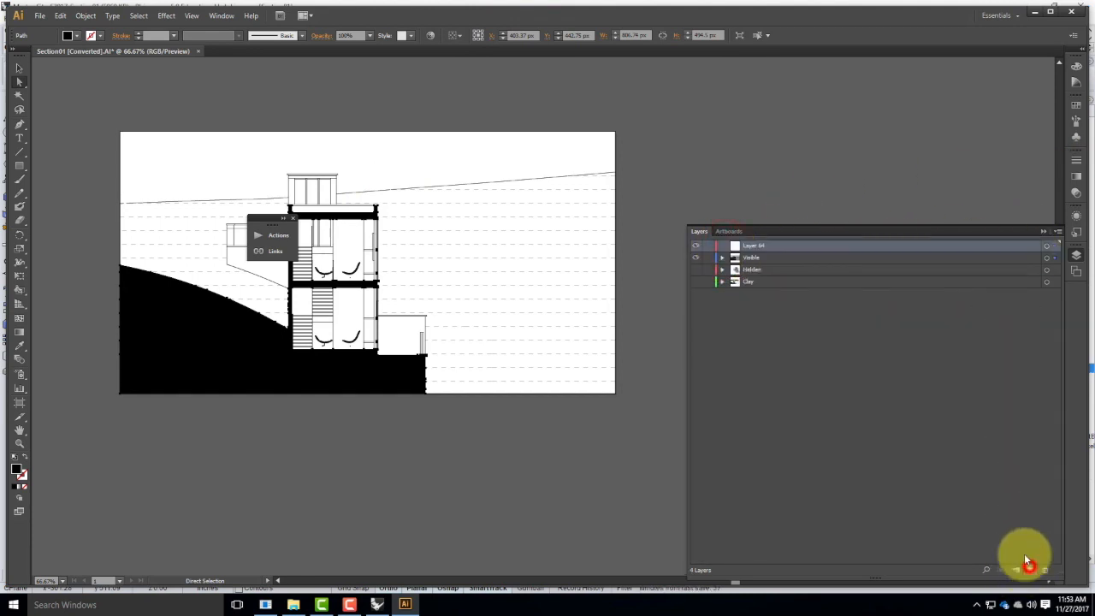
double_click(751, 247)
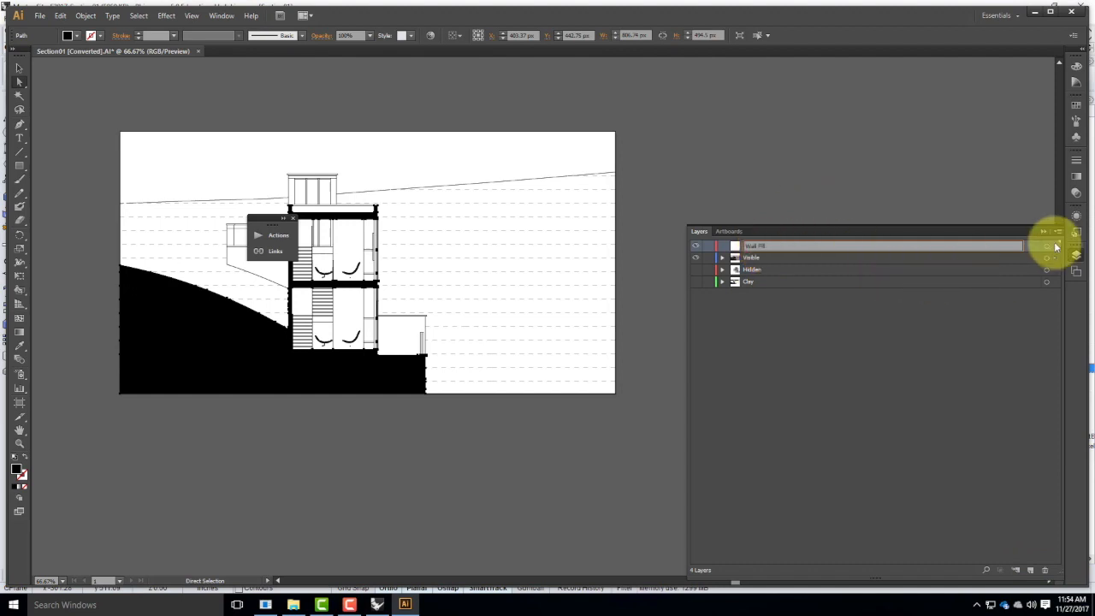
click(1056, 254)
click(1056, 248)
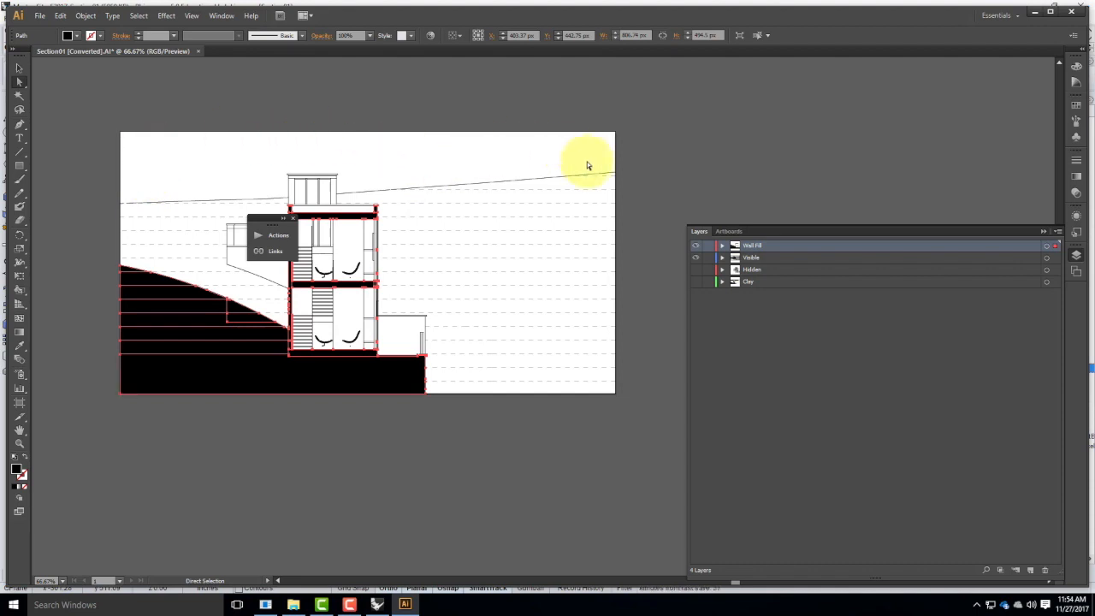
Hide the Wall Fill layer and briefly show the Clay layer to check the render beneath the linework.
click(696, 246)
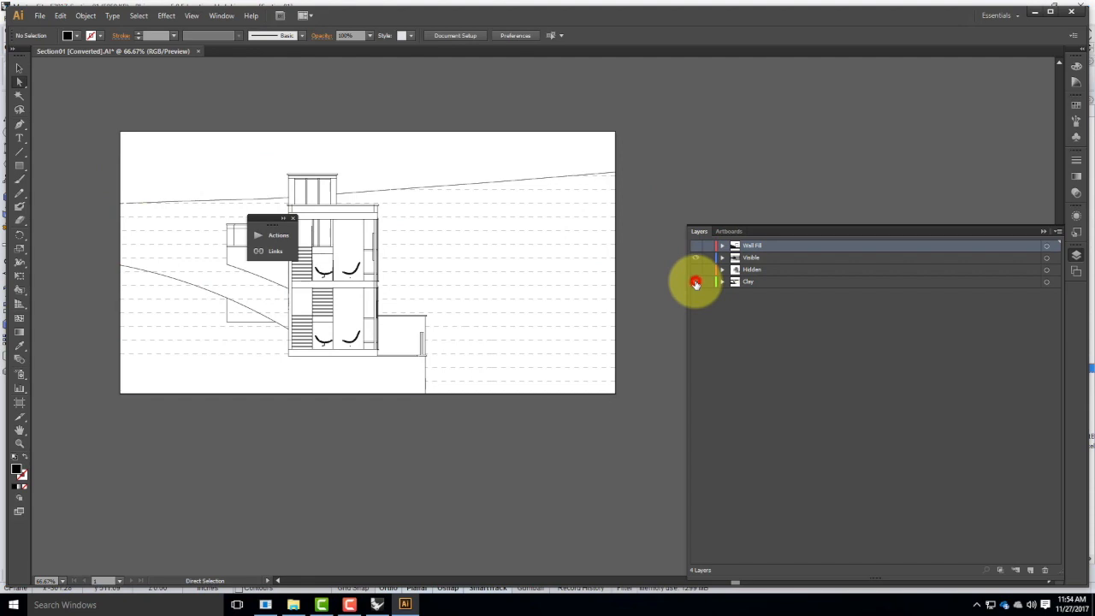
click(695, 283)
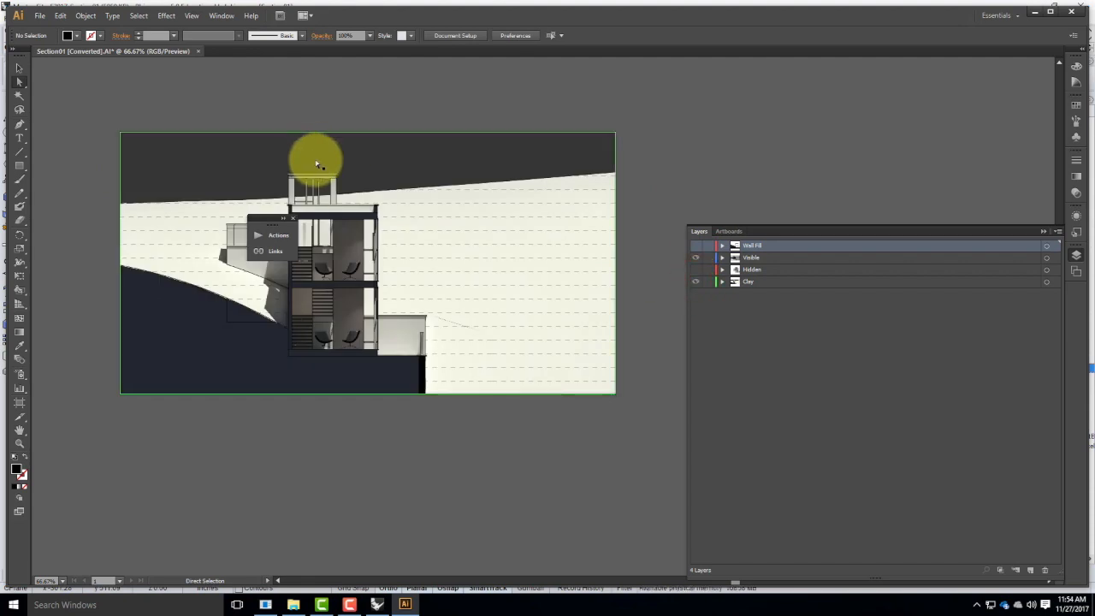
click(695, 282)
Select the visible linework and fill the sky area above the hillside with green (37D1A1) using the Live Paint Bucket.
mouse_move(94, 111)
mouse_down()
mouse_move(403, 313)
mouse_move(645, 449)
mouse_move(661, 443)
mouse_up()
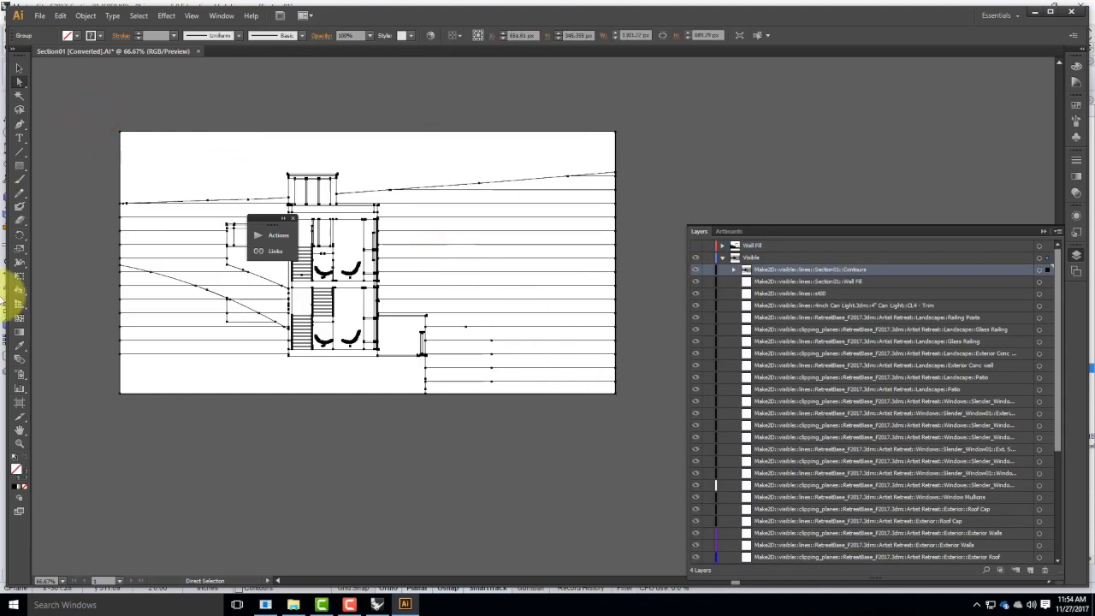
click(20, 293)
double_click(18, 470)
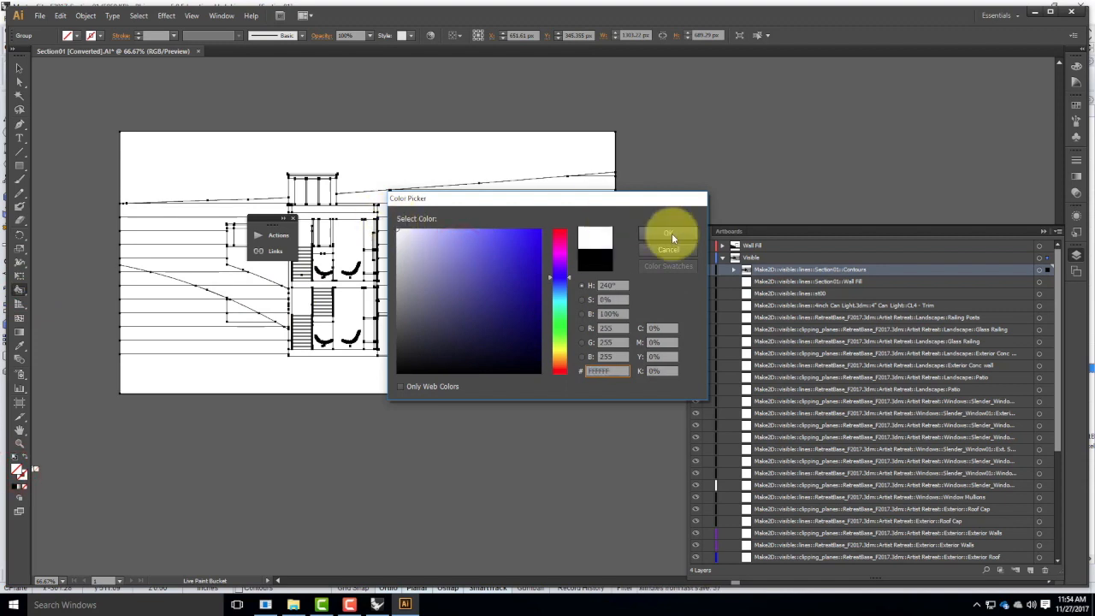
click(558, 308)
click(505, 249)
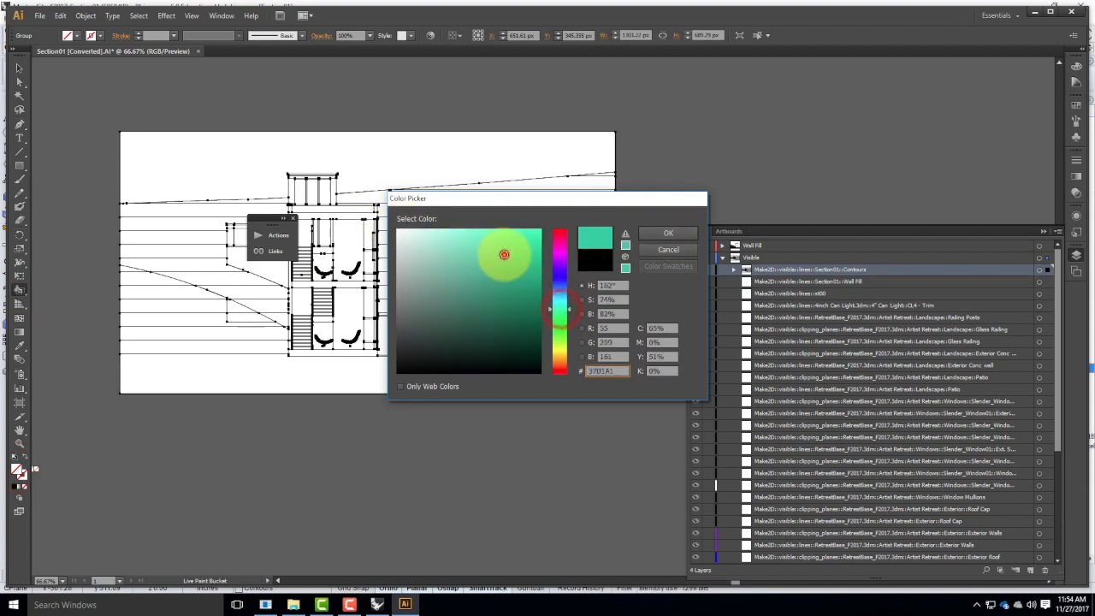
click(662, 232)
click(386, 149)
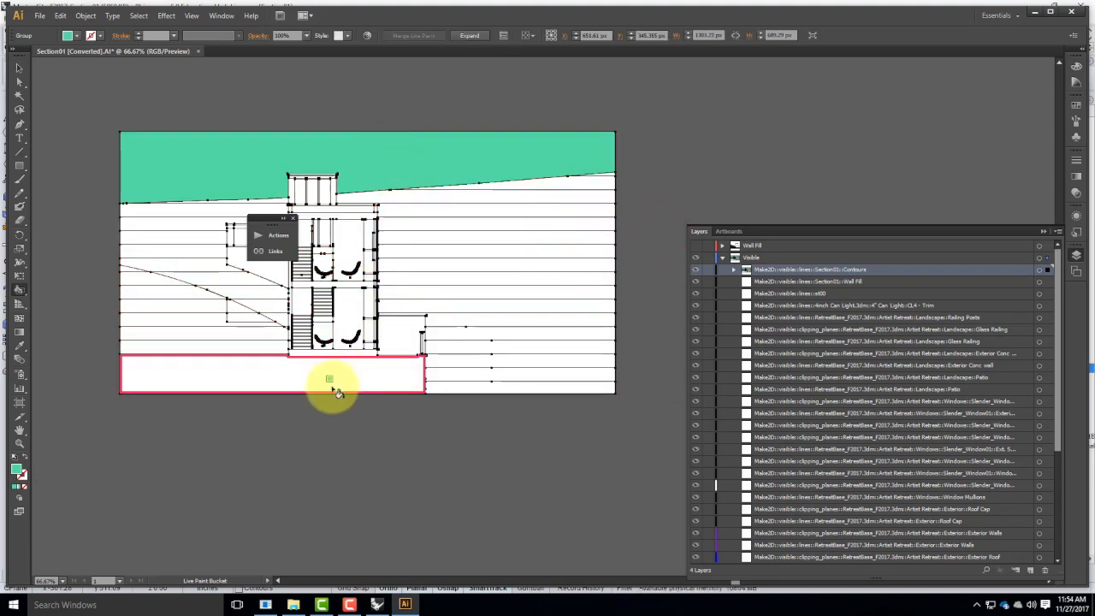
Expand the Live Paint group and select the green sky shape.
click(20, 83)
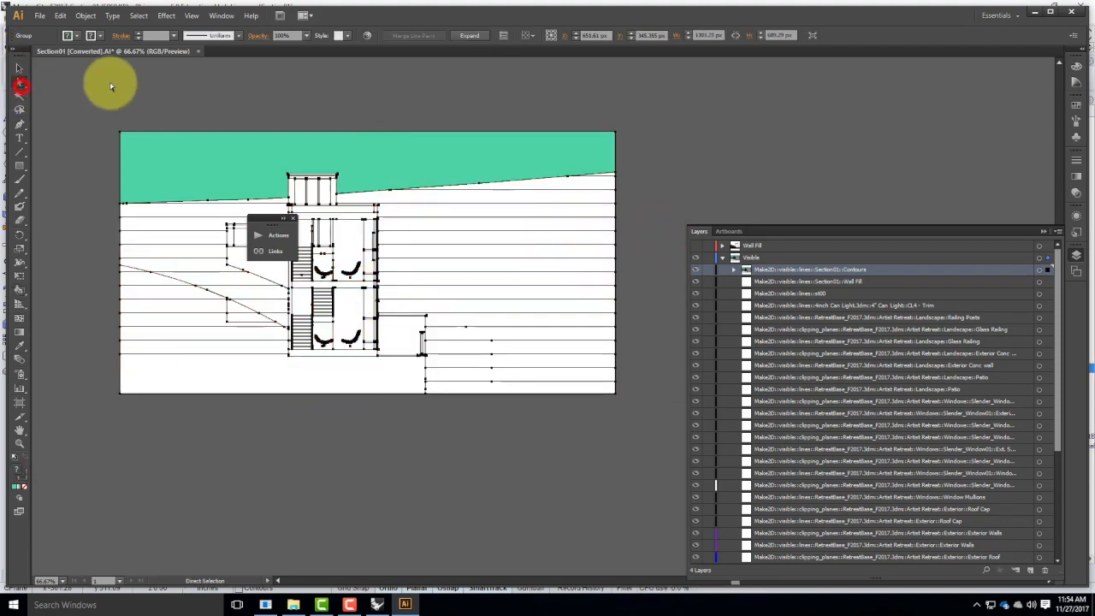
click(140, 78)
click(248, 169)
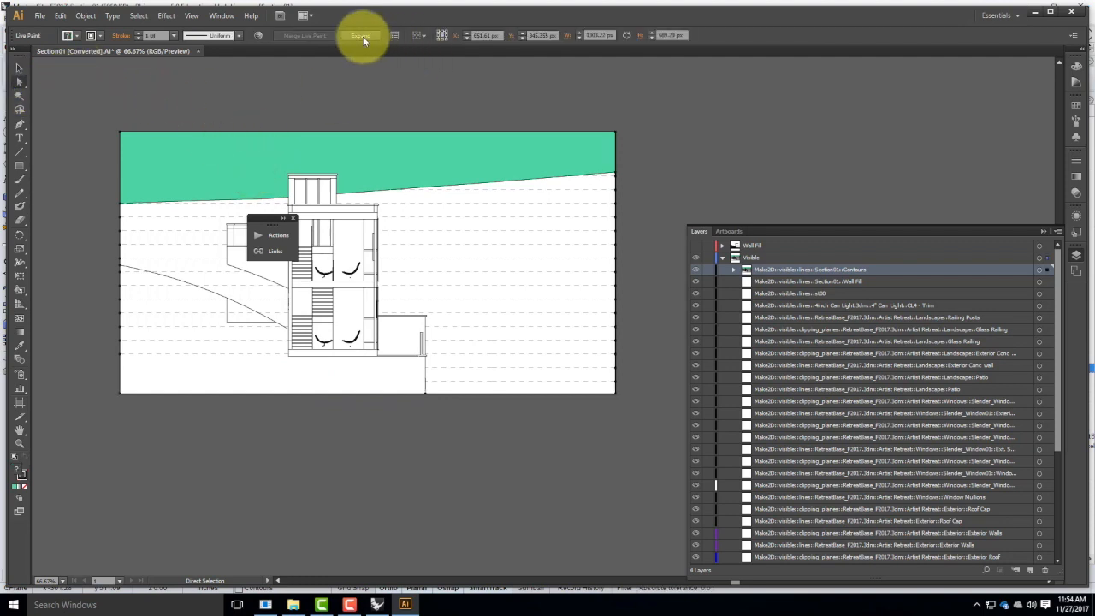
click(362, 36)
click(177, 161)
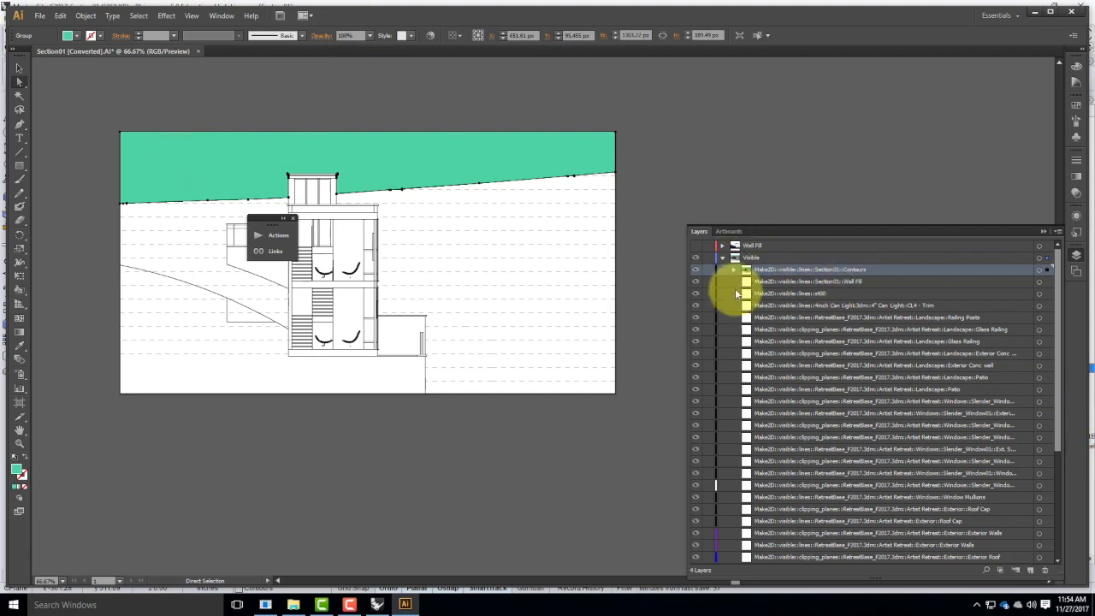
Add a new layer directly above the Visible layer and name it Sky.
click(723, 258)
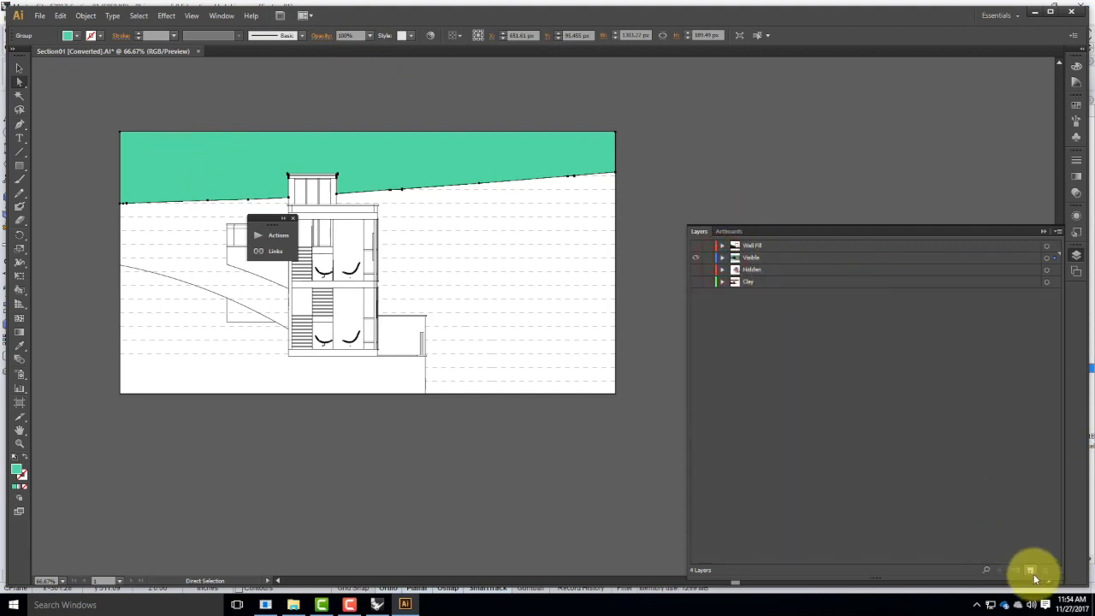
click(1031, 570)
double_click(751, 258)
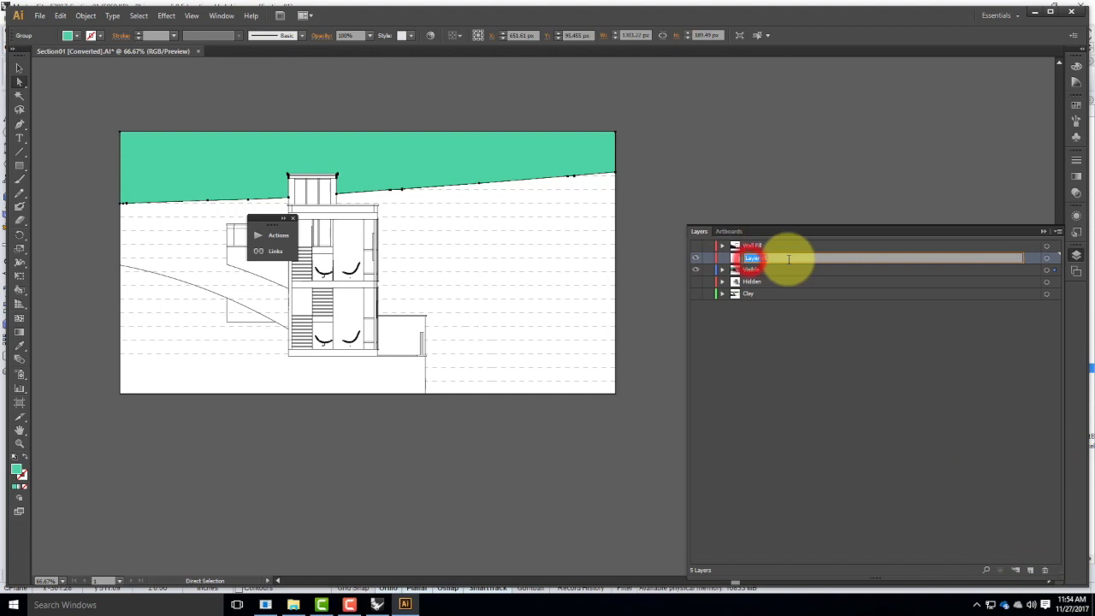
key(Return)
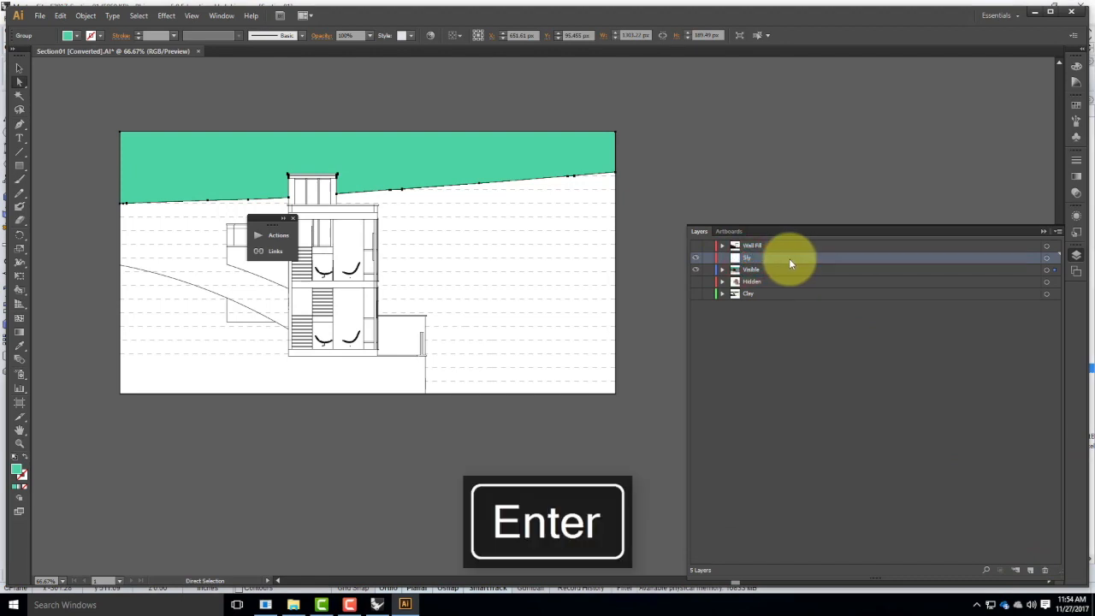
double_click(788, 259)
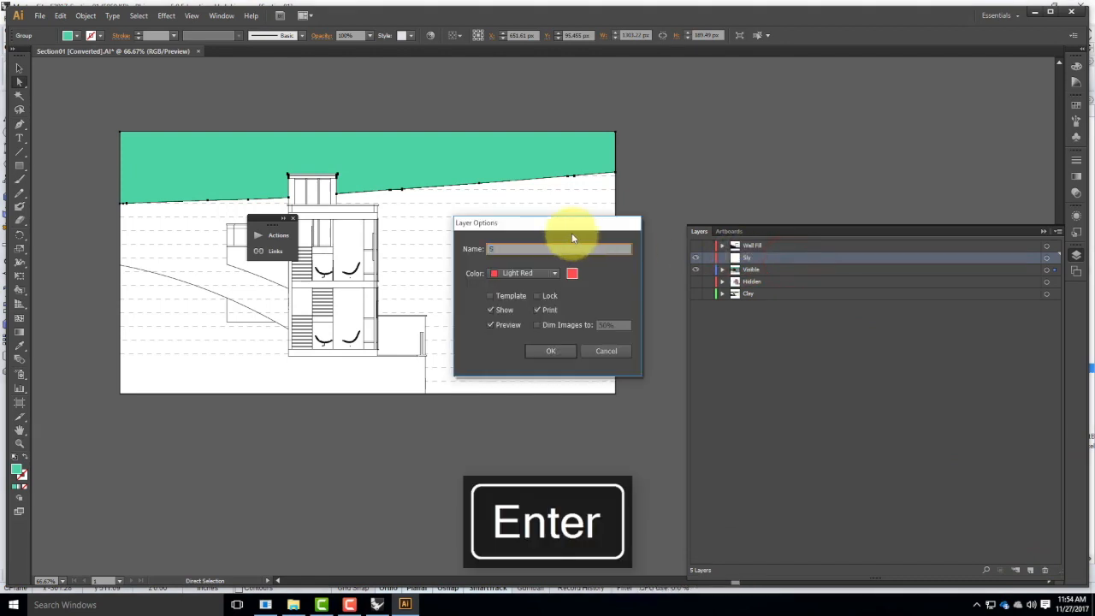
click(552, 351)
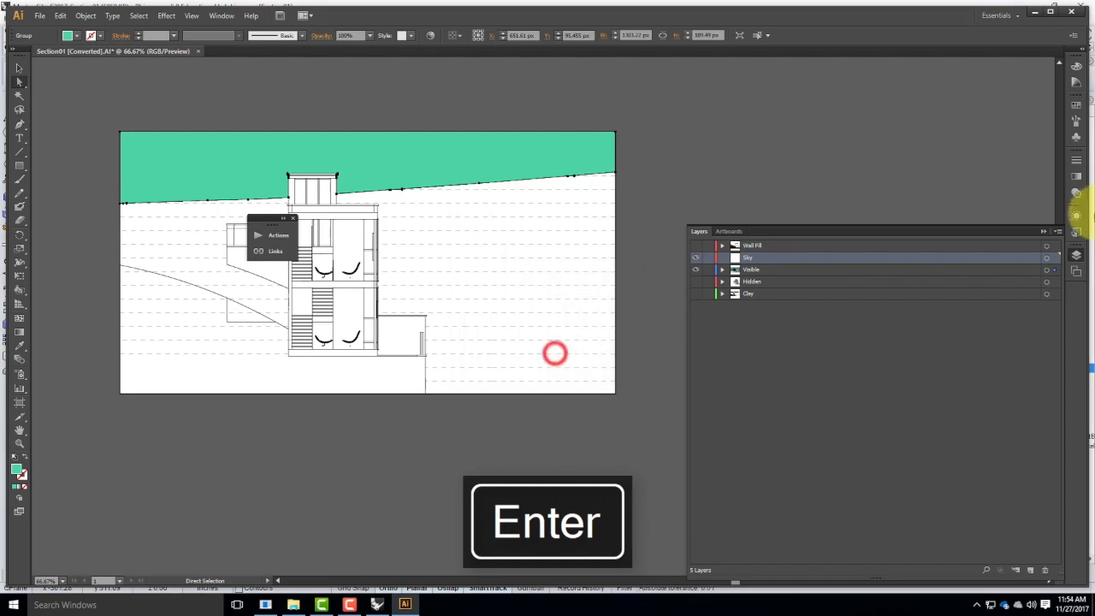
Move the green sky shape onto the Sky layer, stack that layer above Wall Fill and show the Clay layer.
click(1056, 259)
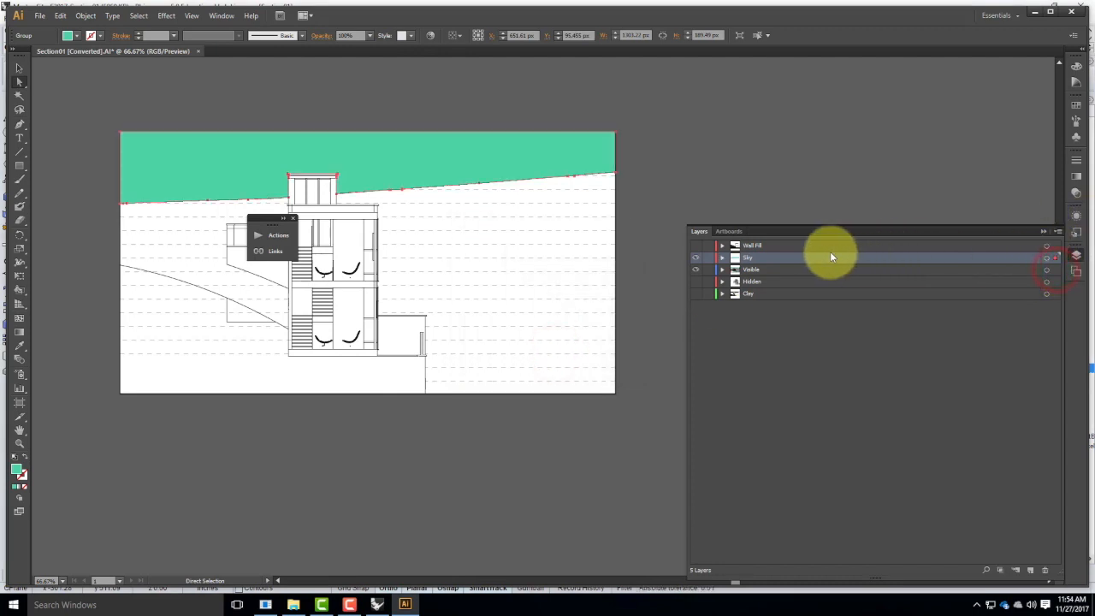
drag(773, 257, 770, 242)
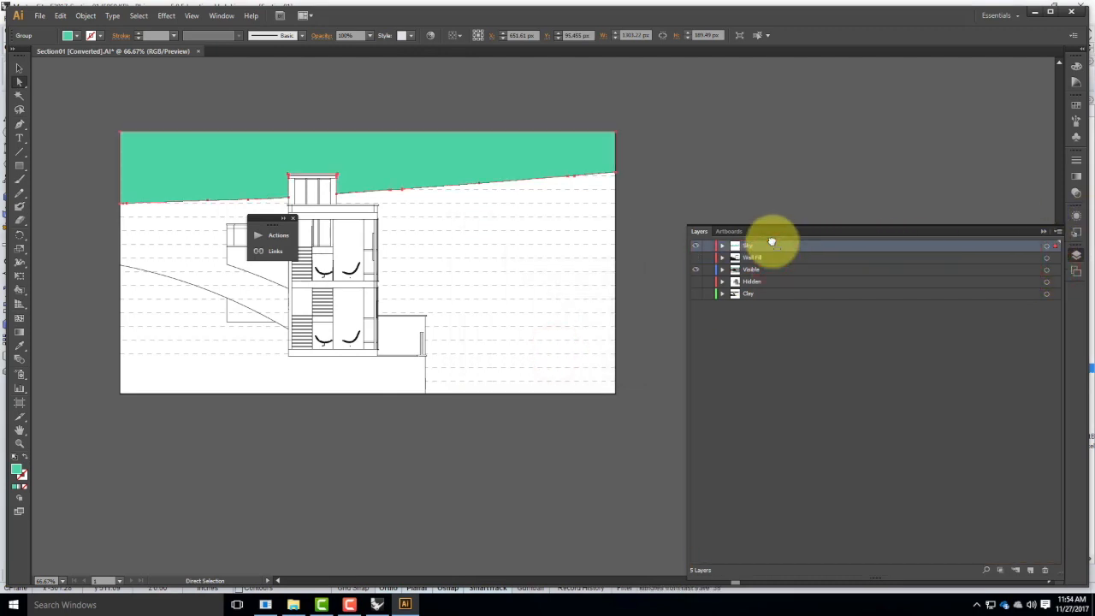
click(699, 304)
click(698, 295)
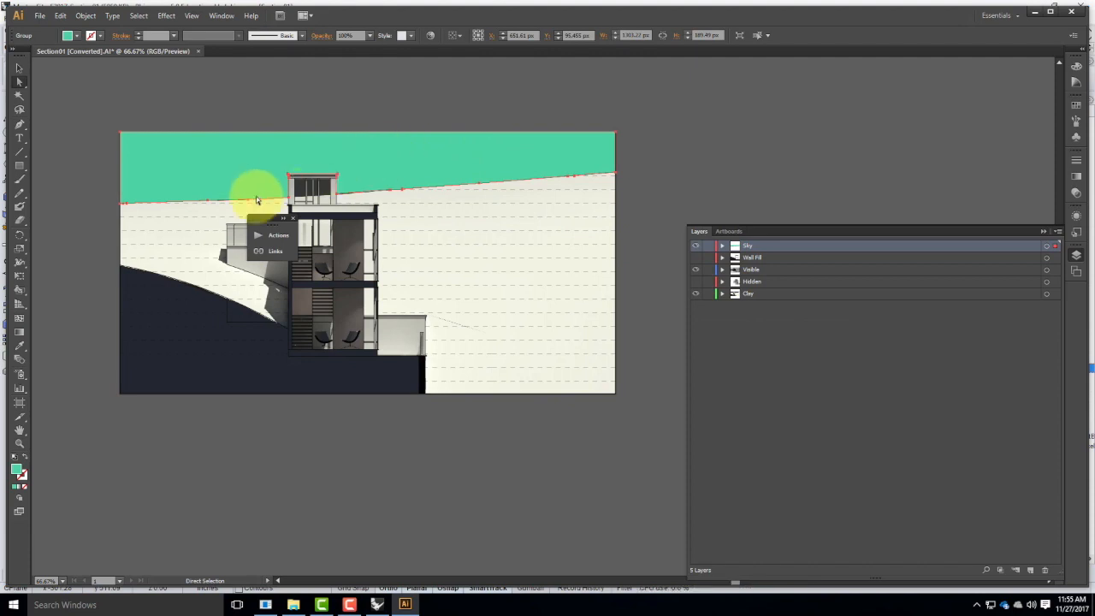
Change the sky shape's fill colour to white.
double_click(19, 470)
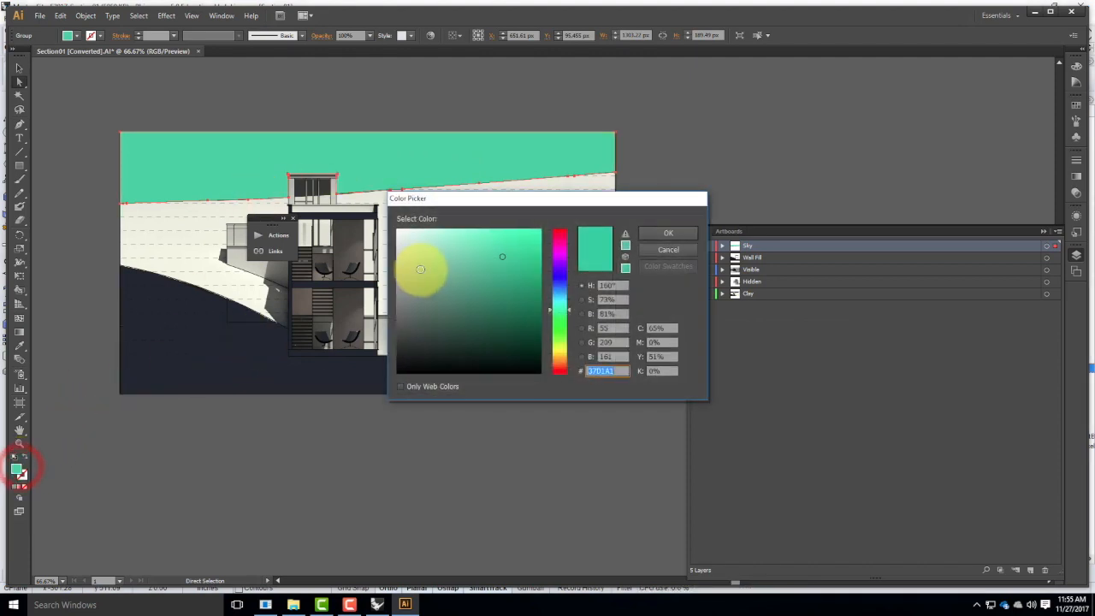
drag(427, 254, 391, 220)
click(665, 233)
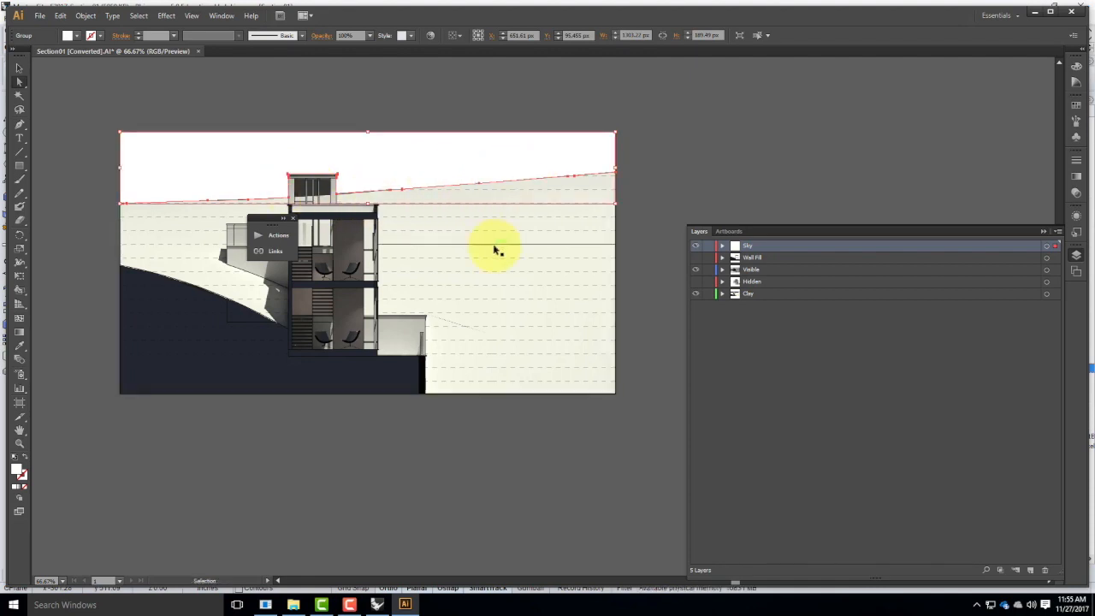
Undo the white fill, the layer reordering and the sky shape's move to its own layer.
key(ctrl+z)
key(ctrl+z)
key(ctrl+z)
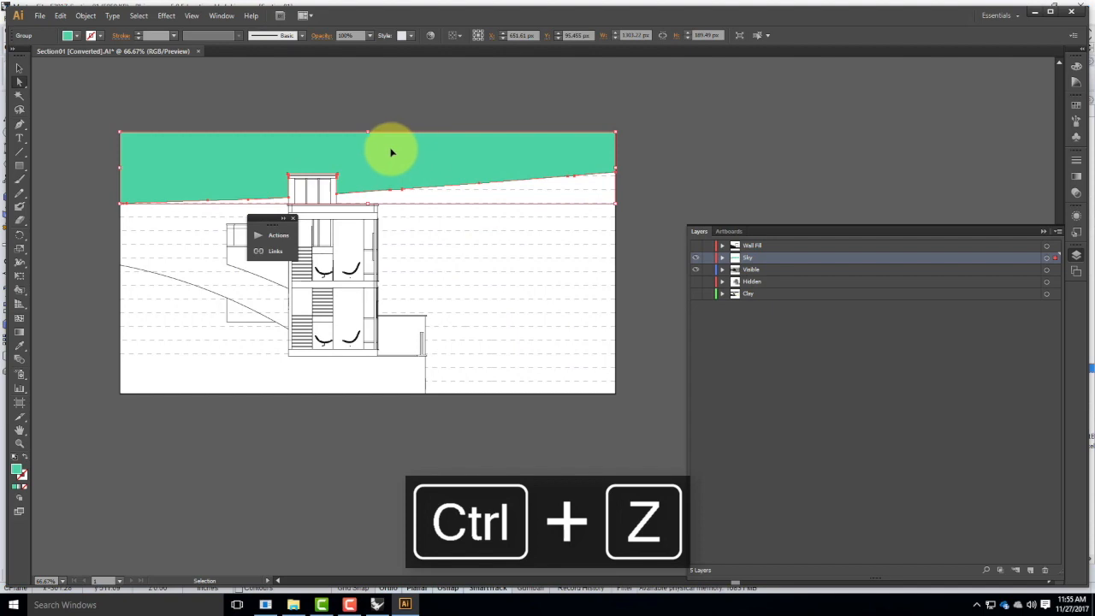
key(ctrl+z)
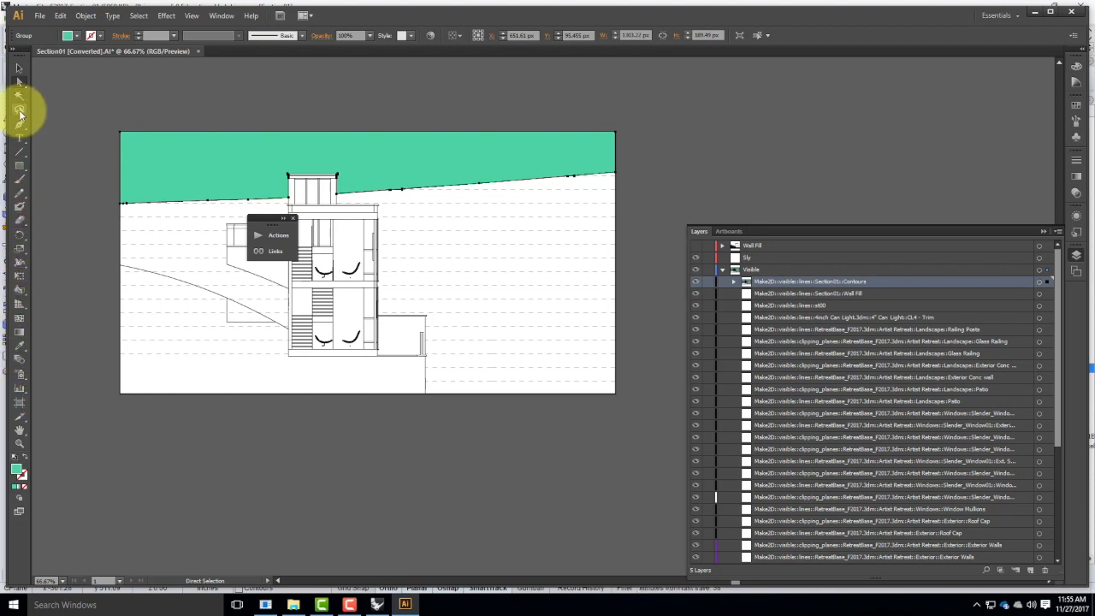
Turn the selected expanded artwork back into a Live Paint group with the Live Paint Bucket, working near the roof tower.
click(20, 288)
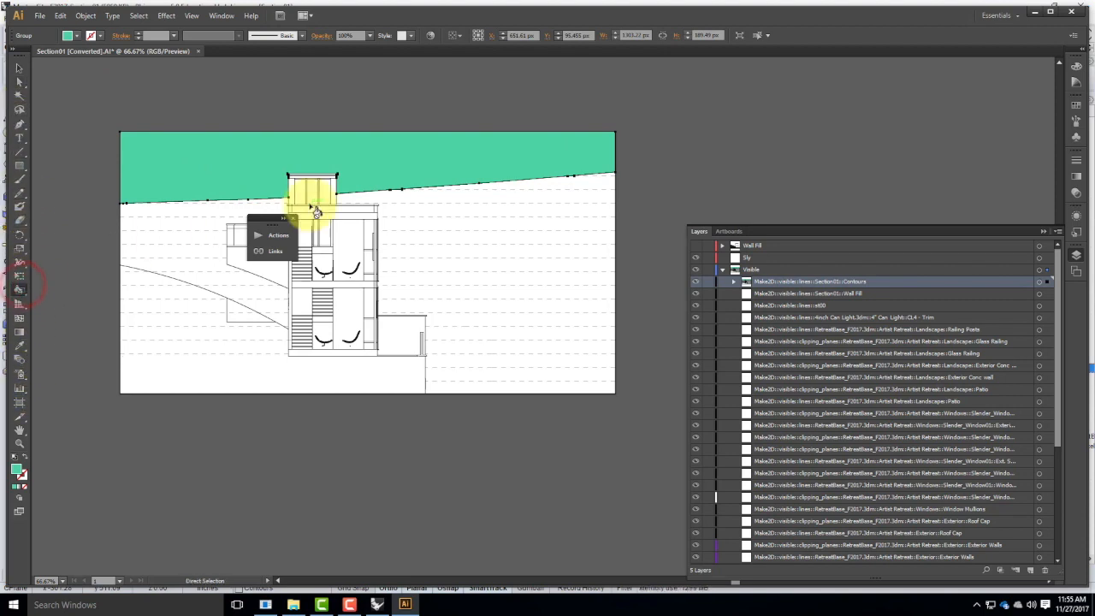
key(ctrl+equal)
key(ctrl+equal)
key(ctrl+equal)
drag(328, 177, 533, 424)
drag(291, 250, 557, 354)
drag(422, 271, 624, 323)
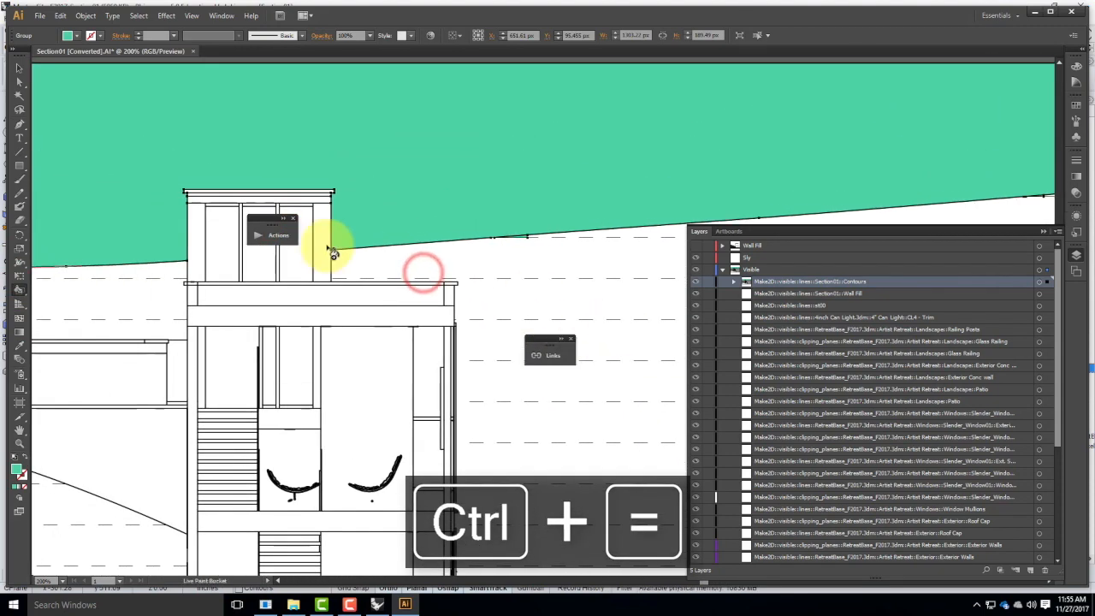
click(222, 233)
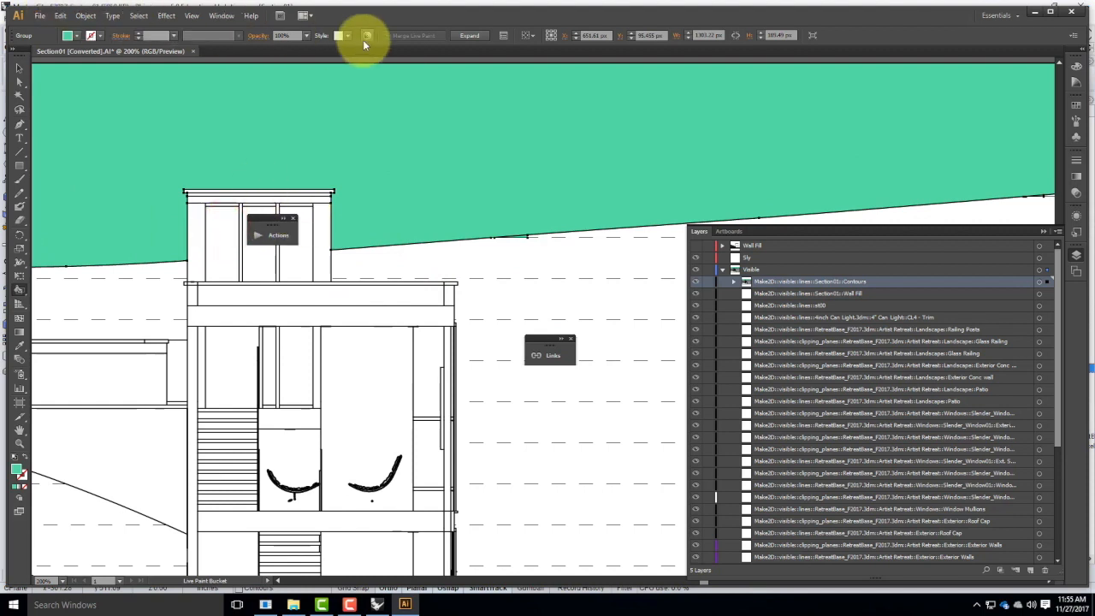
Show the Hidden layer so its hill line crosses the roof tower's windows.
click(19, 70)
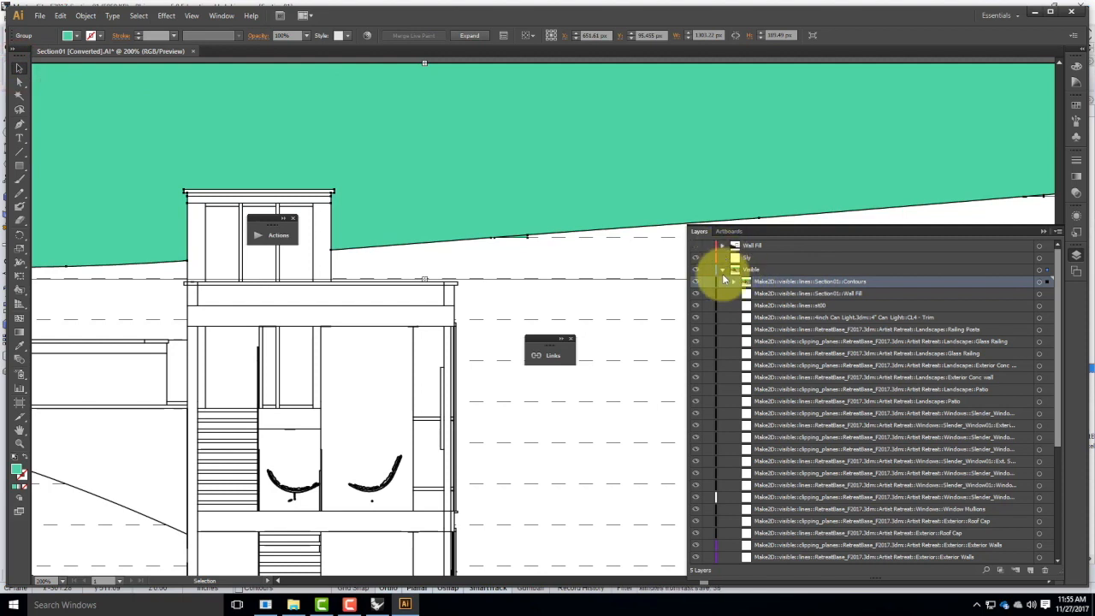
click(723, 271)
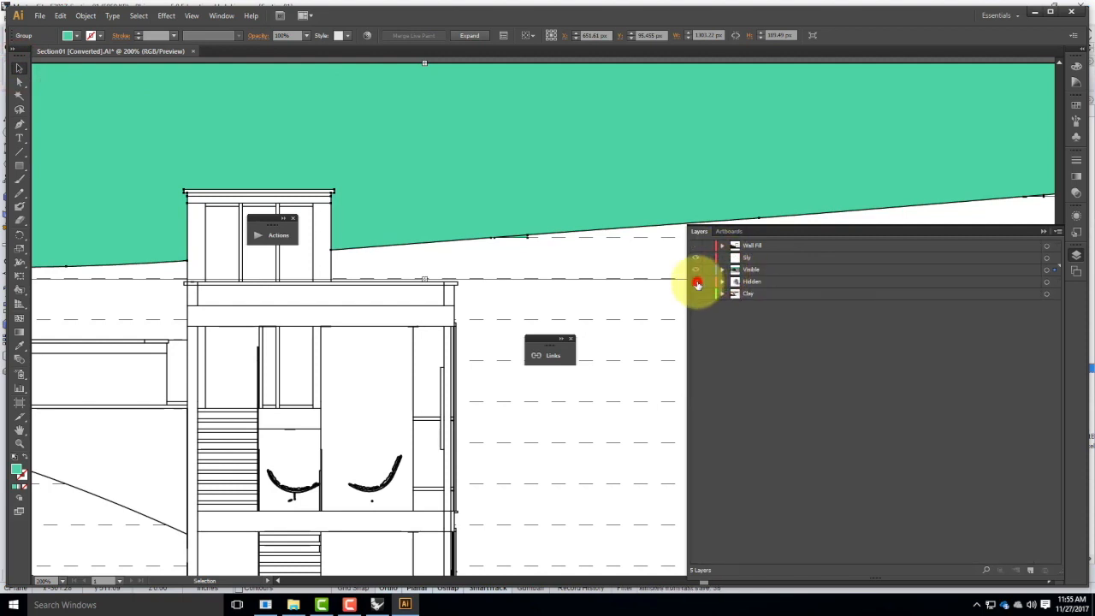
click(696, 282)
drag(397, 179, 435, 252)
click(342, 311)
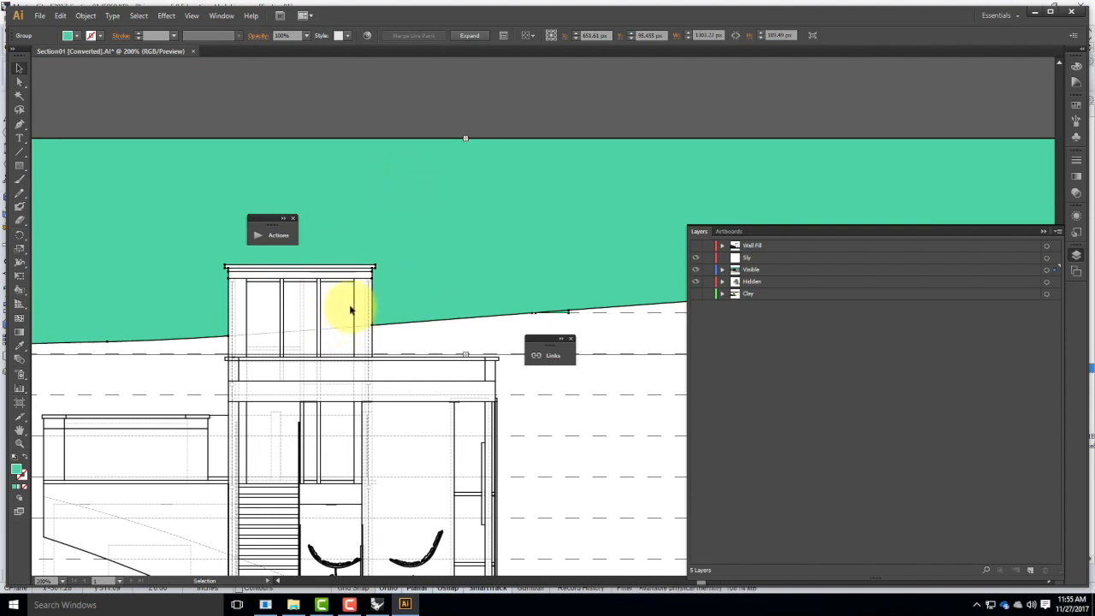
Select all visible and hidden linework and merge it into the Live Paint group.
key(ctrl+a)
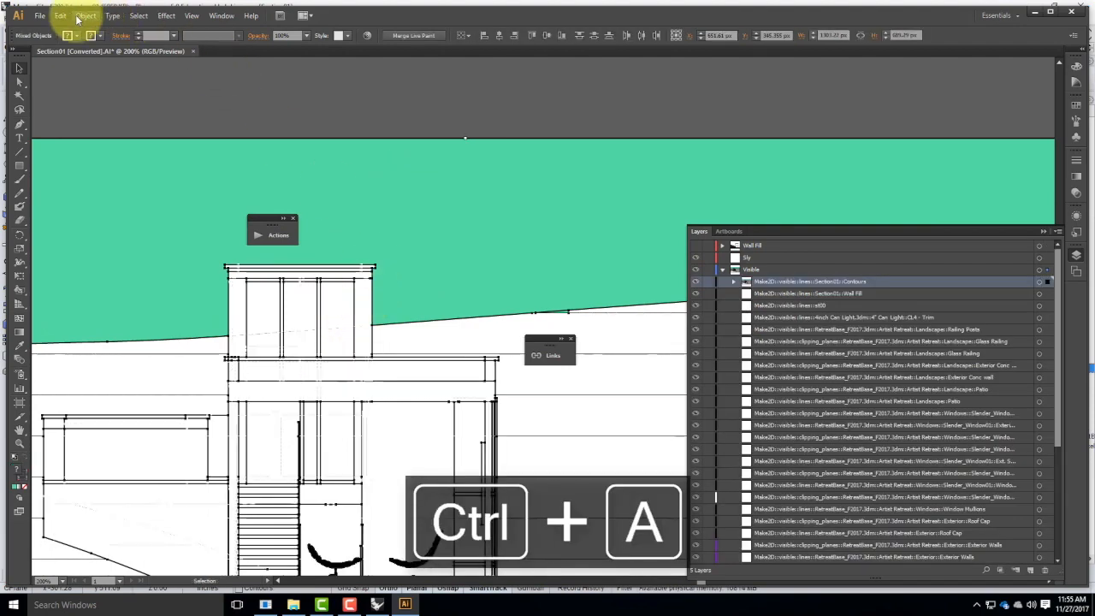
click(84, 16)
mouse_move(147, 308)
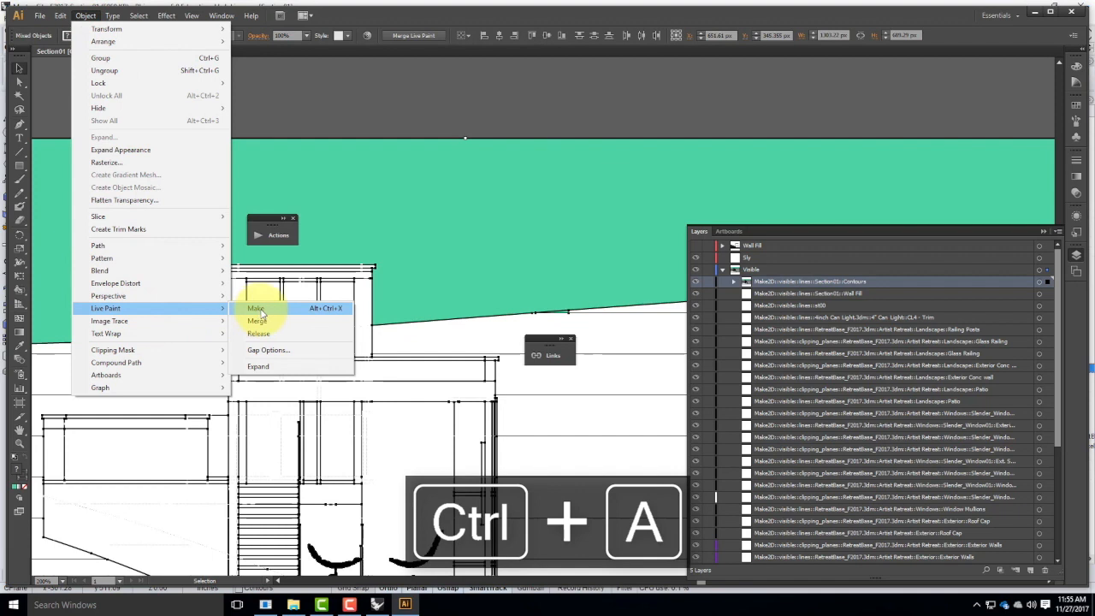
click(264, 323)
click(602, 323)
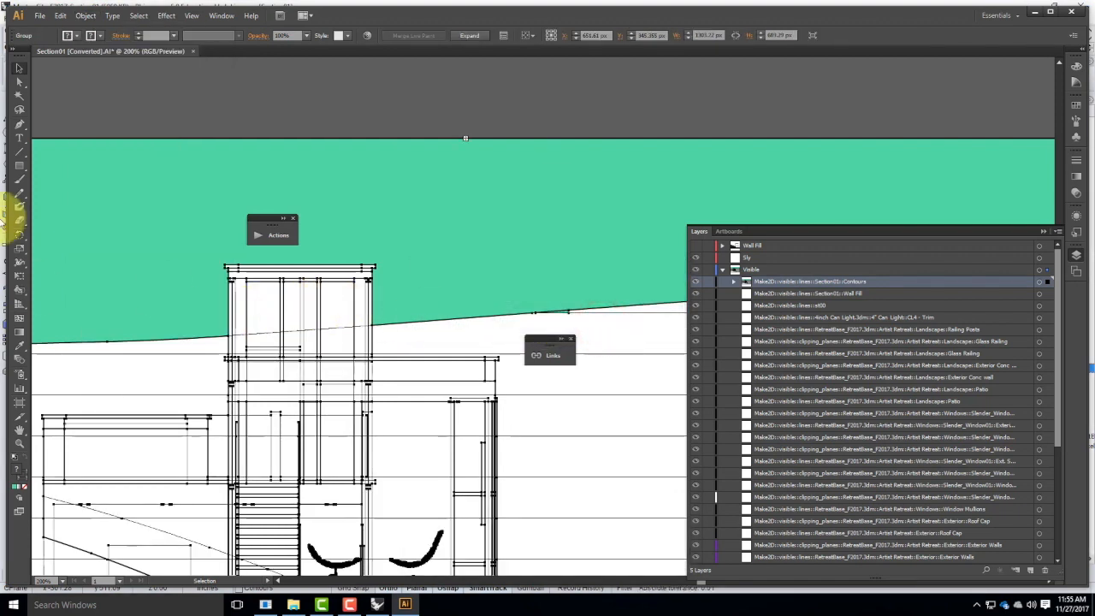
Fill the roof tower's window openings above the hill line with the sky green using the Live Paint Bucket.
click(18, 294)
click(252, 303)
click(289, 301)
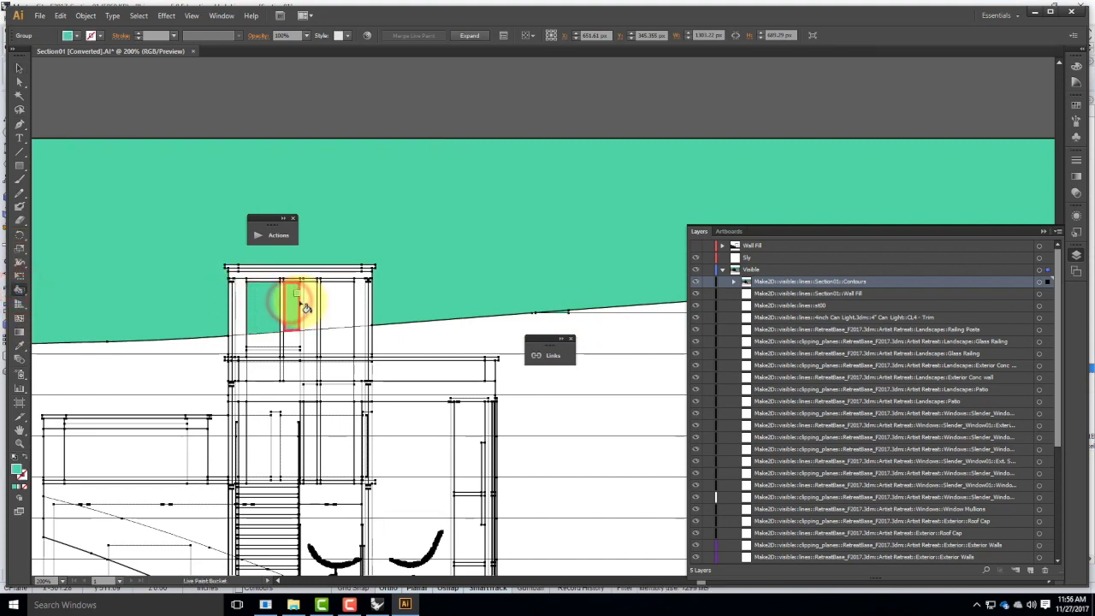
click(312, 302)
click(327, 299)
Expand the merged Live Paint group and select the large green sky shape on its own.
click(19, 82)
click(128, 90)
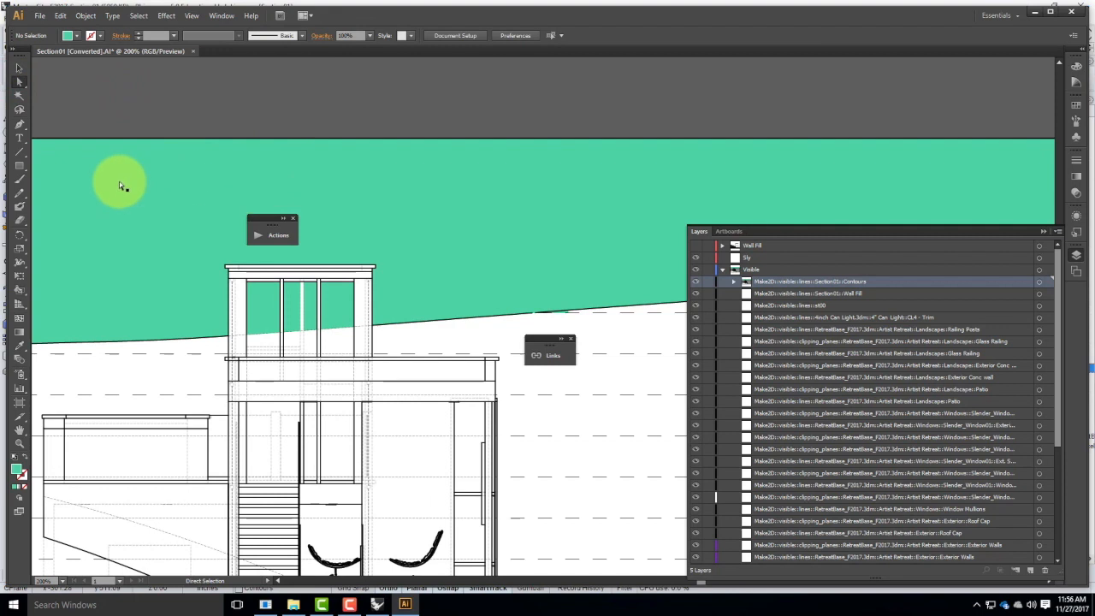
click(134, 208)
click(372, 35)
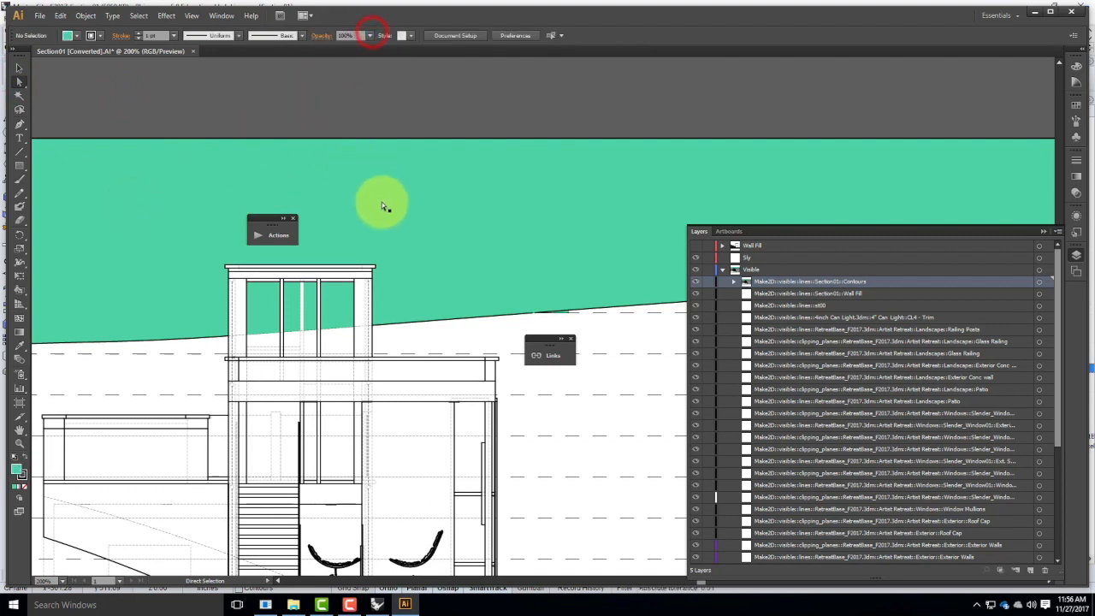
click(373, 205)
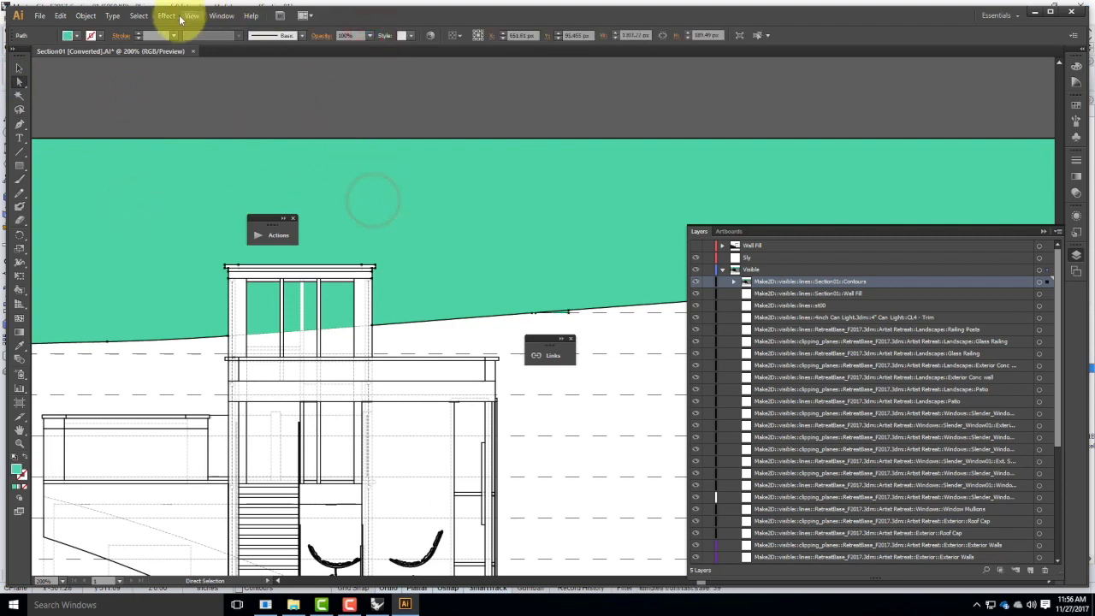
Select every shape with the sky's green fill colour and move them onto the Sly layer.
click(138, 17)
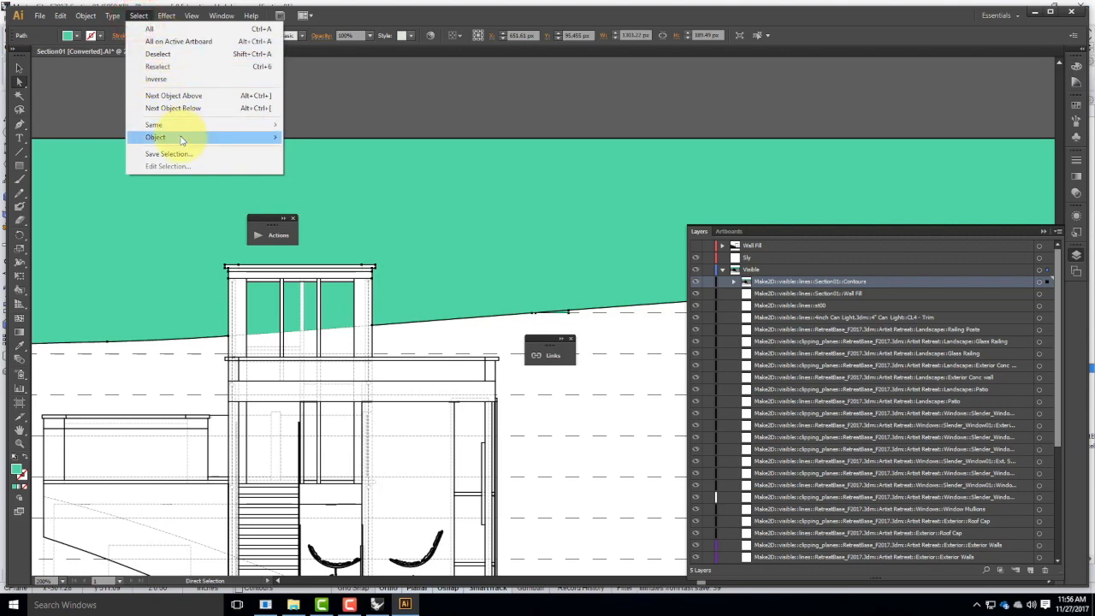
mouse_move(214, 125)
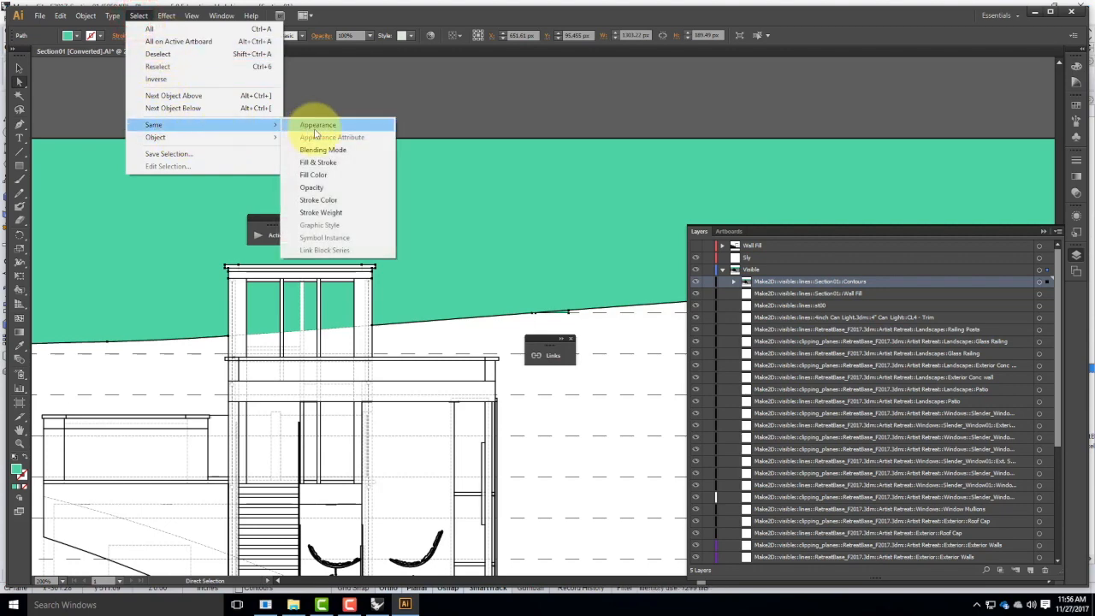
click(322, 177)
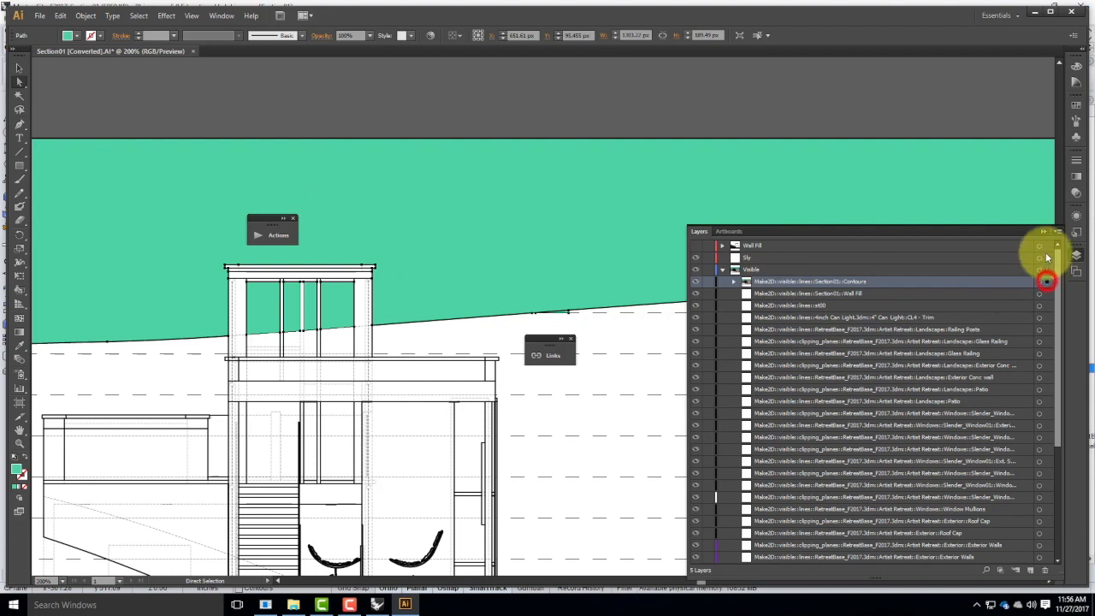
click(1046, 254)
click(722, 271)
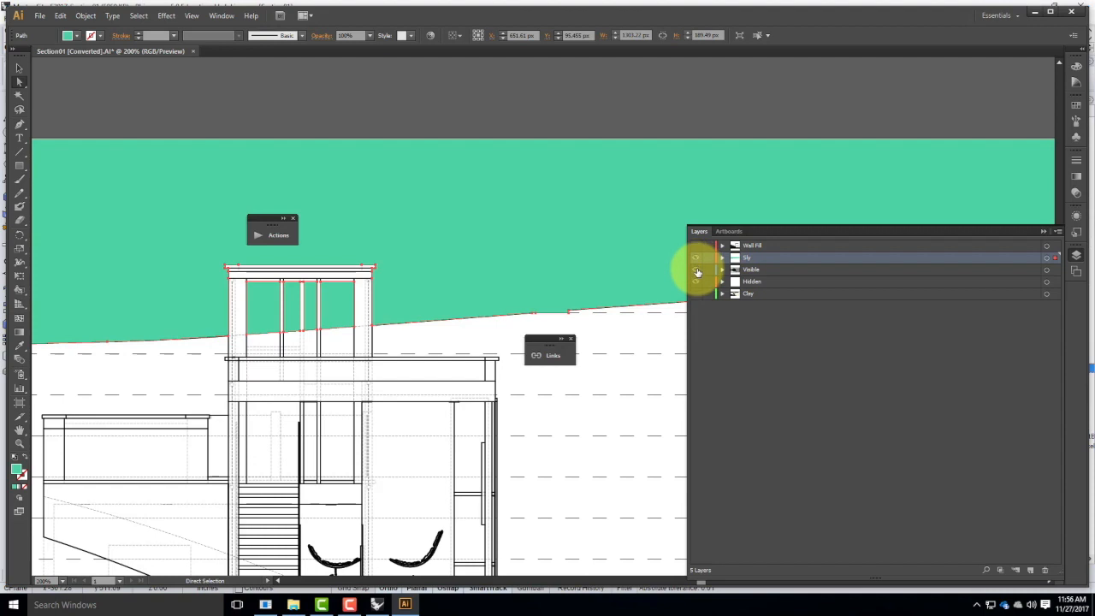
Hide the Visible layer to isolate the green fills and select the large sky shape.
click(697, 269)
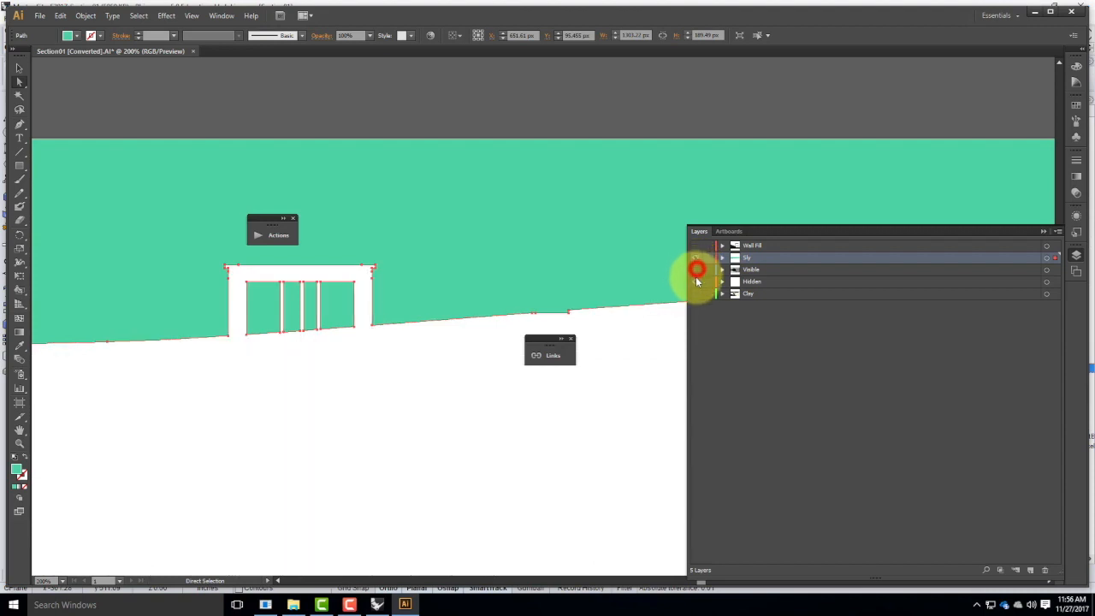
click(536, 123)
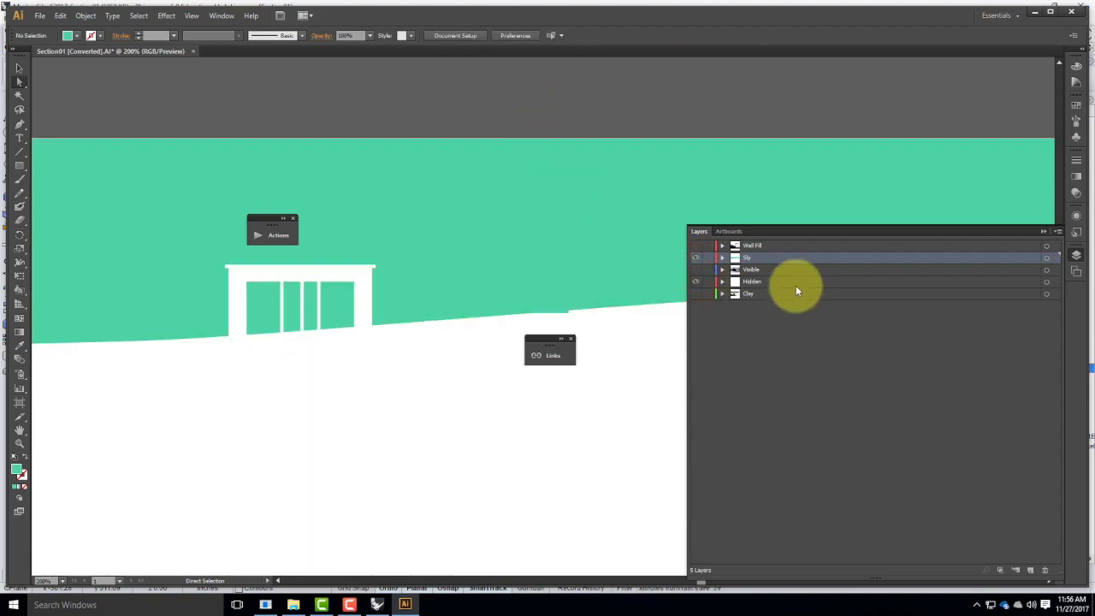
click(404, 228)
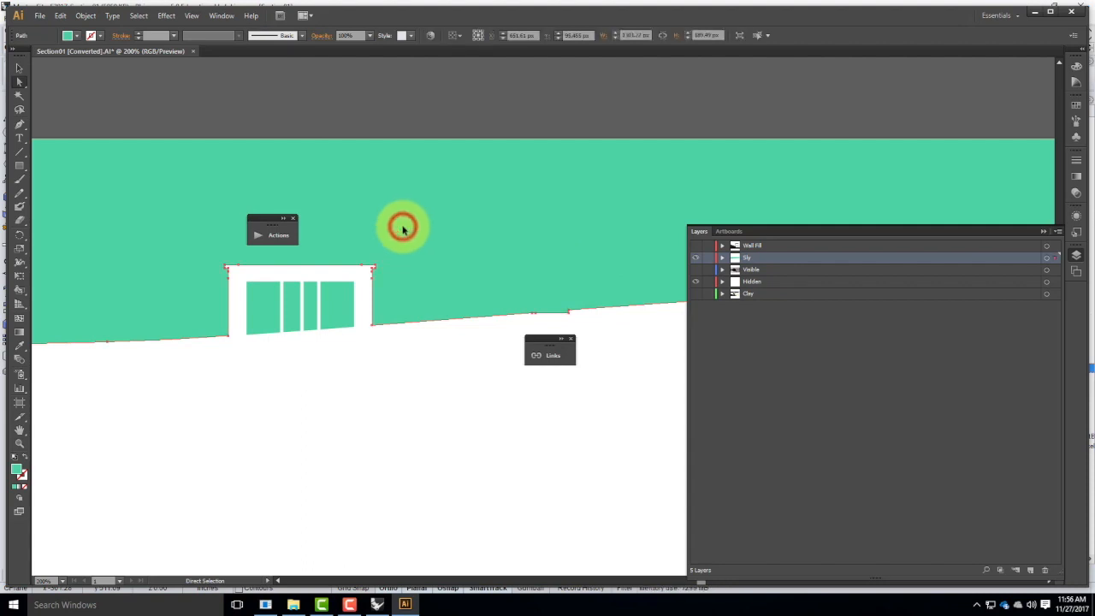
Recolour all the sky shapes, including the window pieces, with a slightly different green and show the Clay layer beneath.
key(ctrl+a)
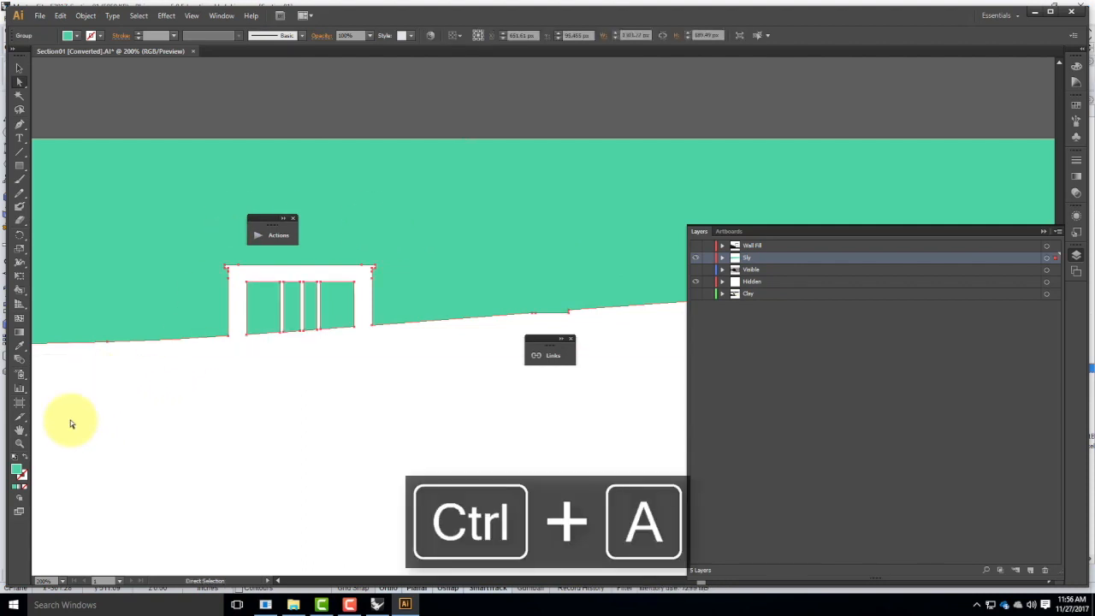
double_click(17, 469)
mouse_move(461, 290)
mouse_down()
mouse_move(389, 209)
mouse_move(505, 248)
mouse_up()
click(669, 233)
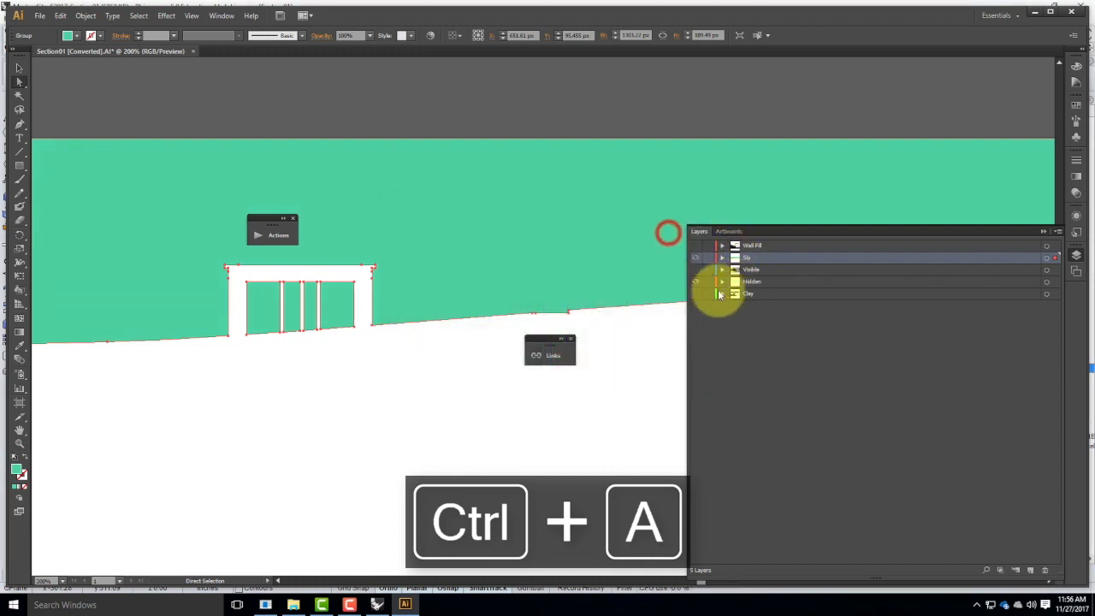
click(695, 293)
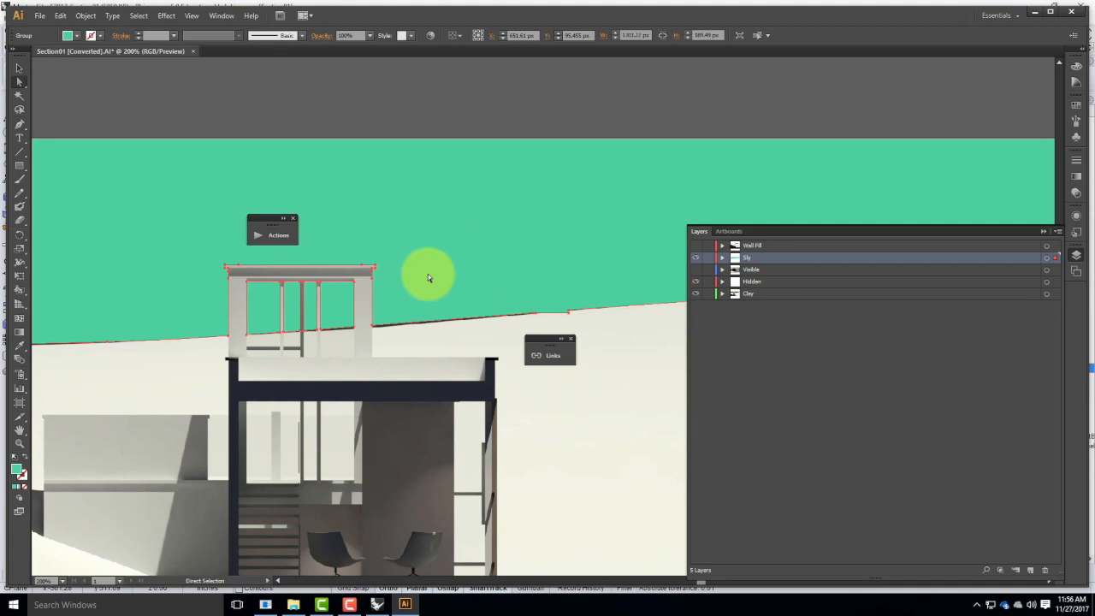
Recolour all the selected sky shapes white (FFFFFF) and clear the selection.
double_click(16, 468)
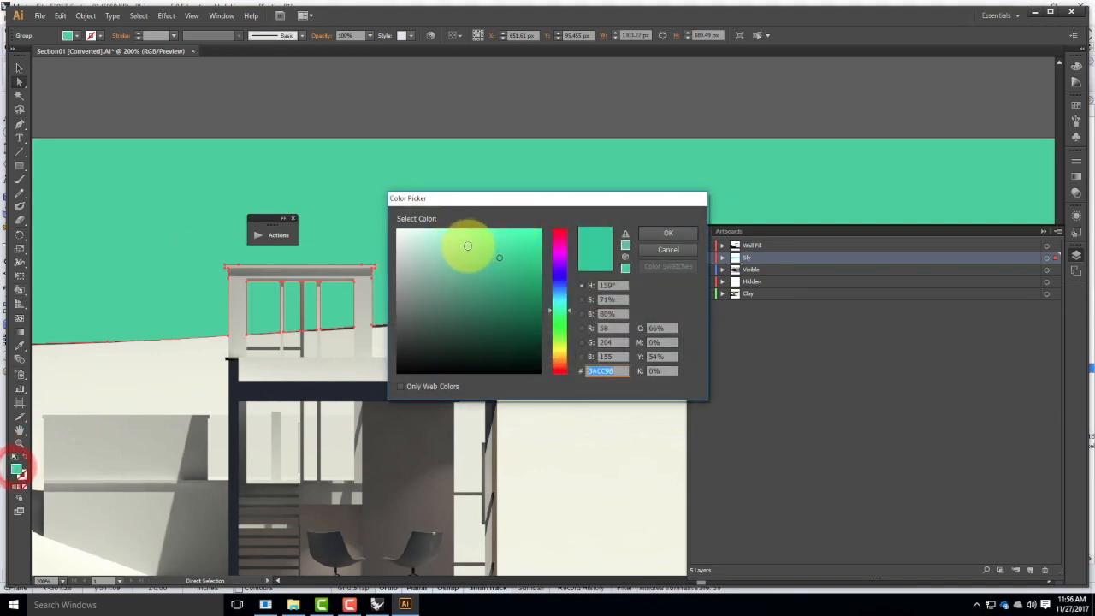
drag(346, 209, 396, 226)
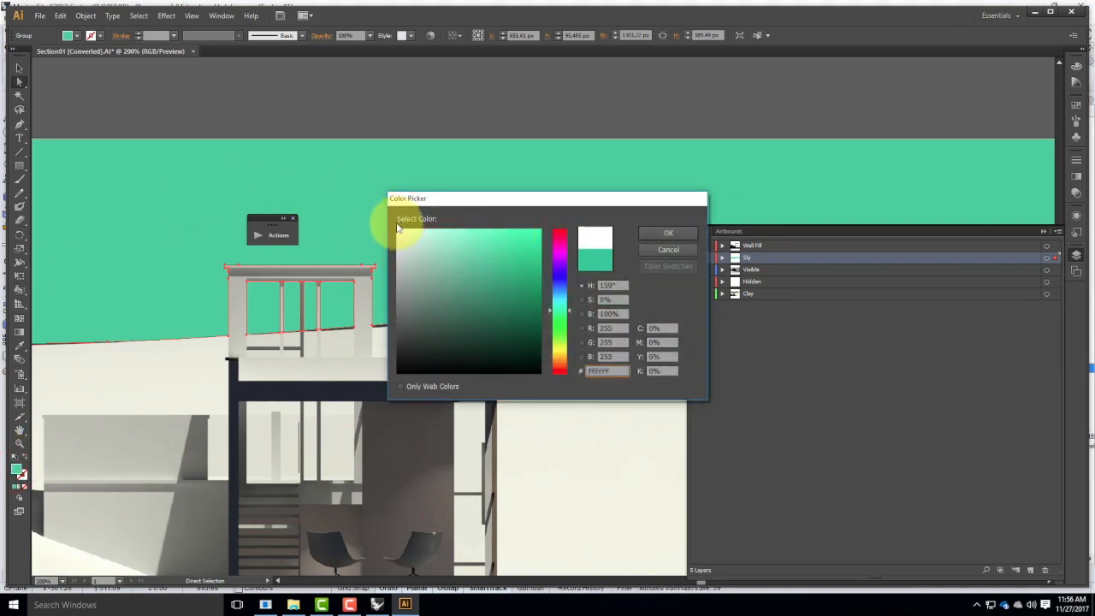
click(686, 235)
click(506, 120)
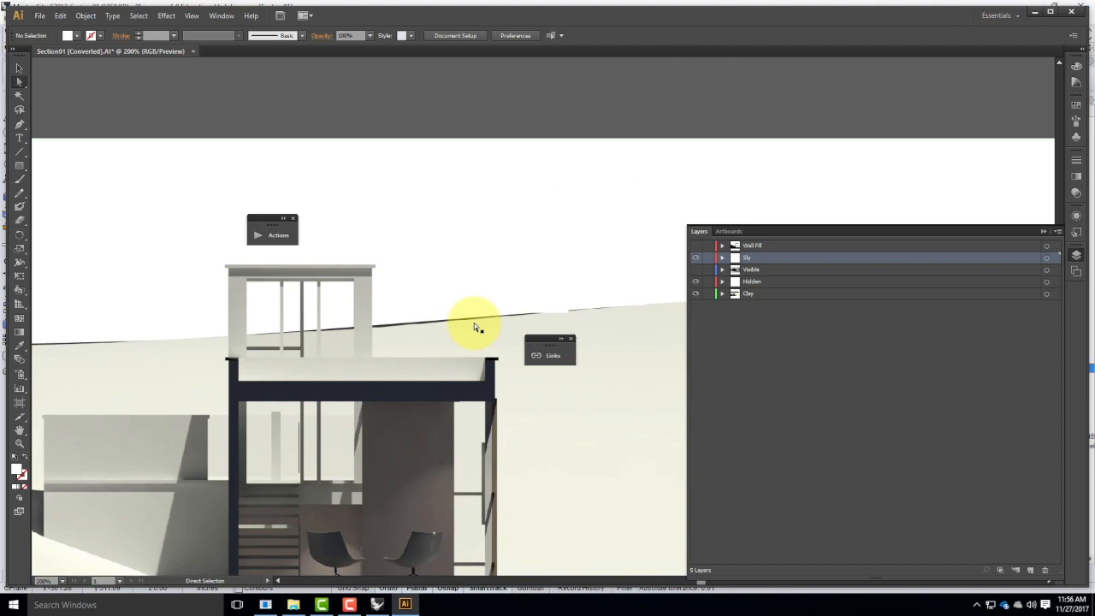
Show the Visible and Wall Fill layers again so the complete section displays over the clay render.
click(694, 279)
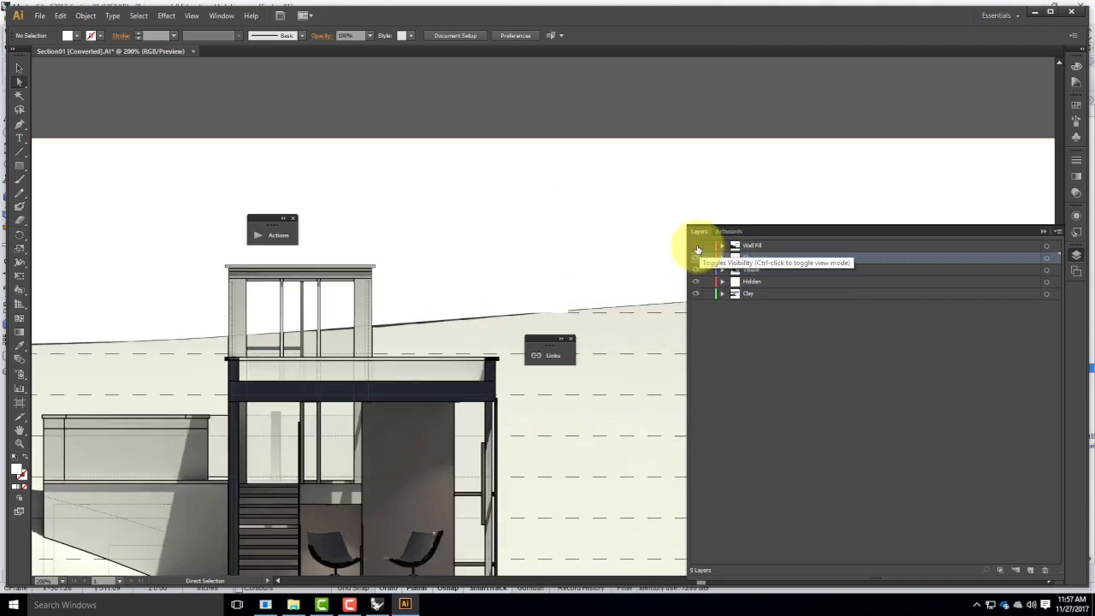
click(696, 245)
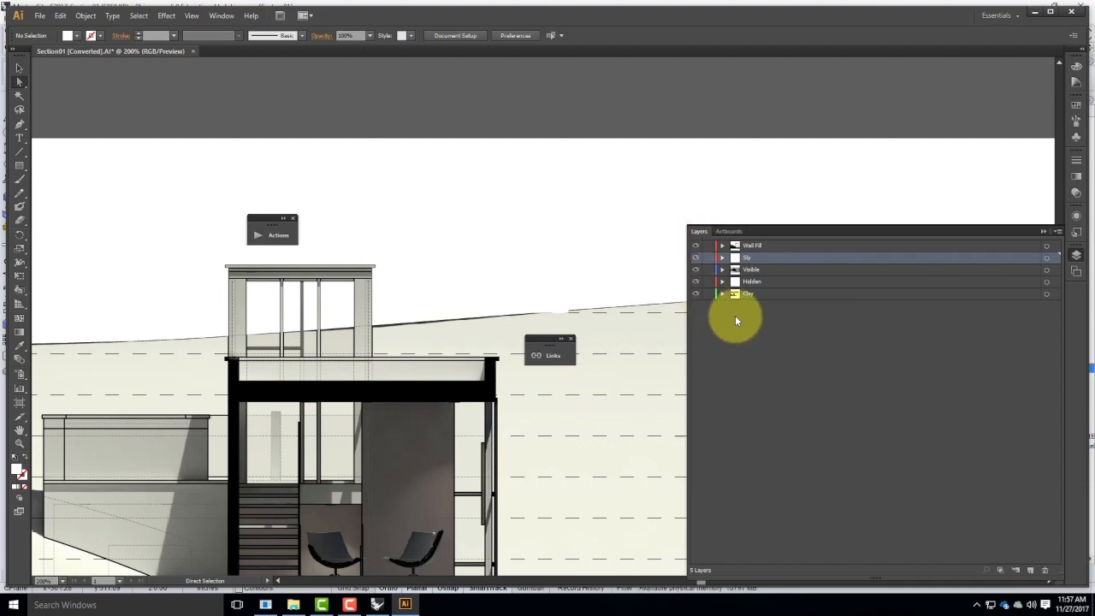
key(ctrl+0)
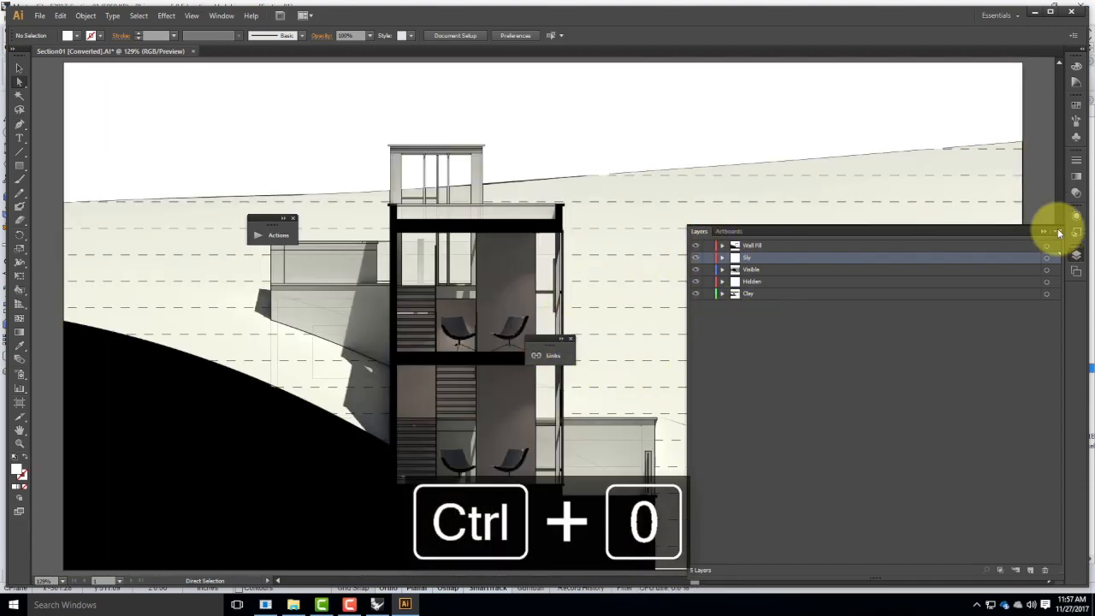
click(1043, 231)
drag(900, 225, 1024, 257)
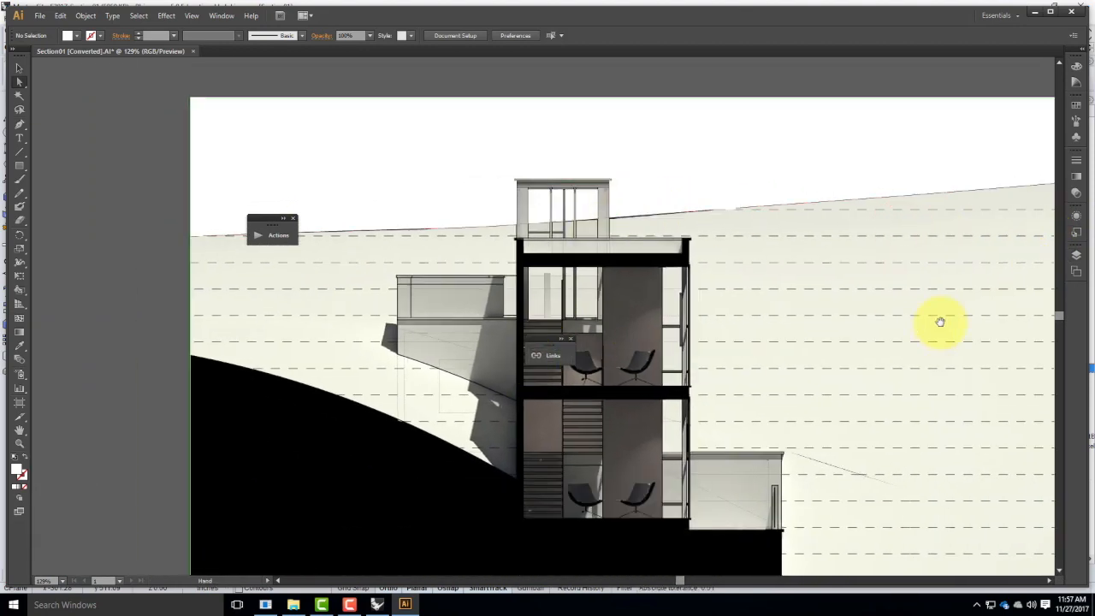
drag(941, 320, 768, 316)
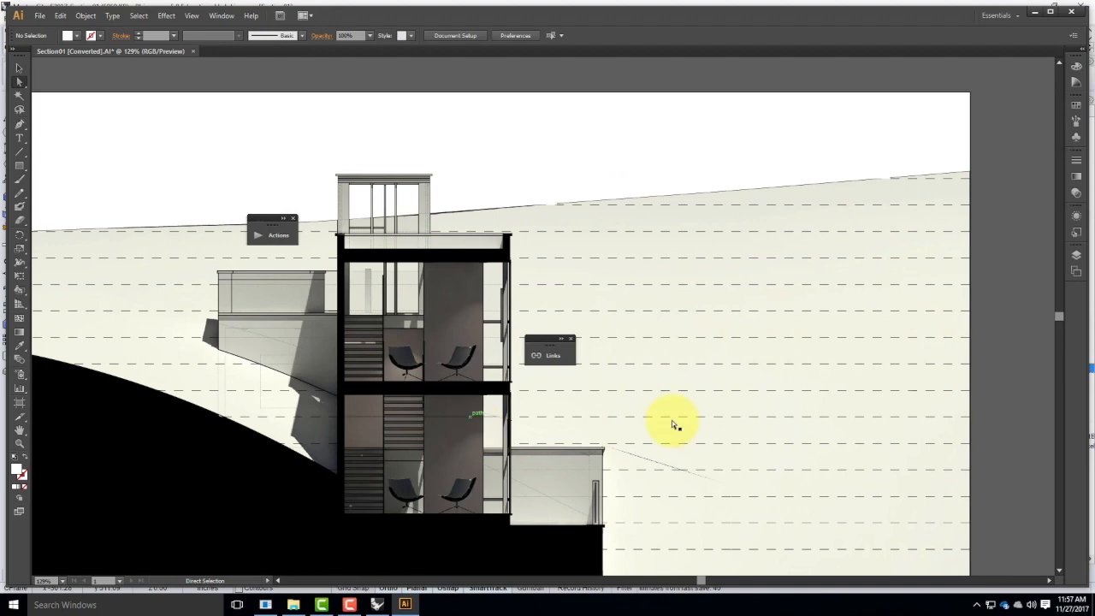
Select the clay render image on the Clay layer and set its opacity to 50%.
click(1076, 254)
click(777, 294)
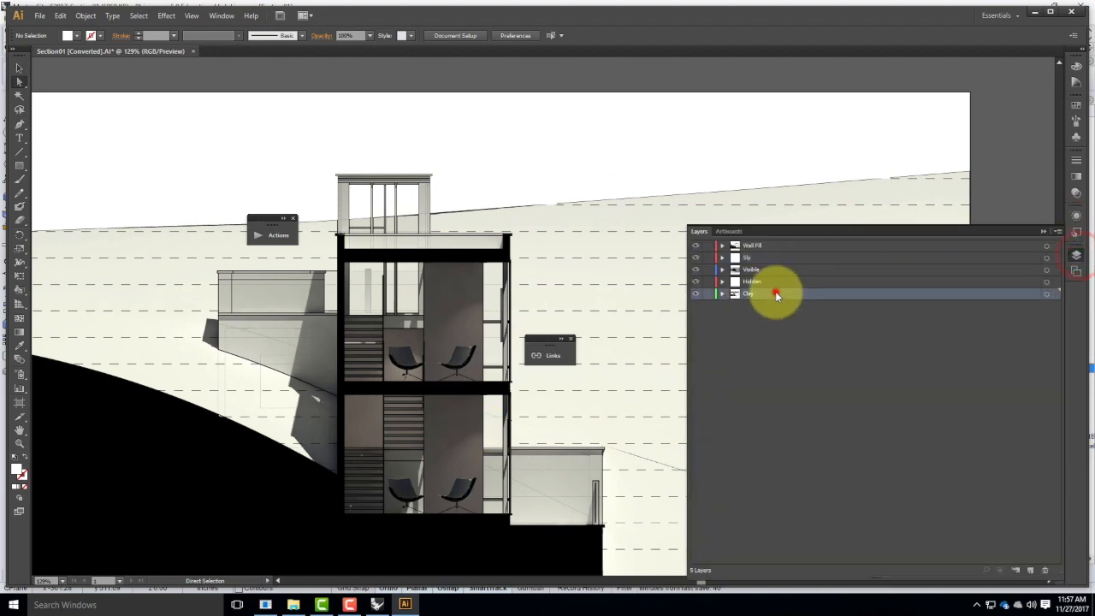
click(1056, 293)
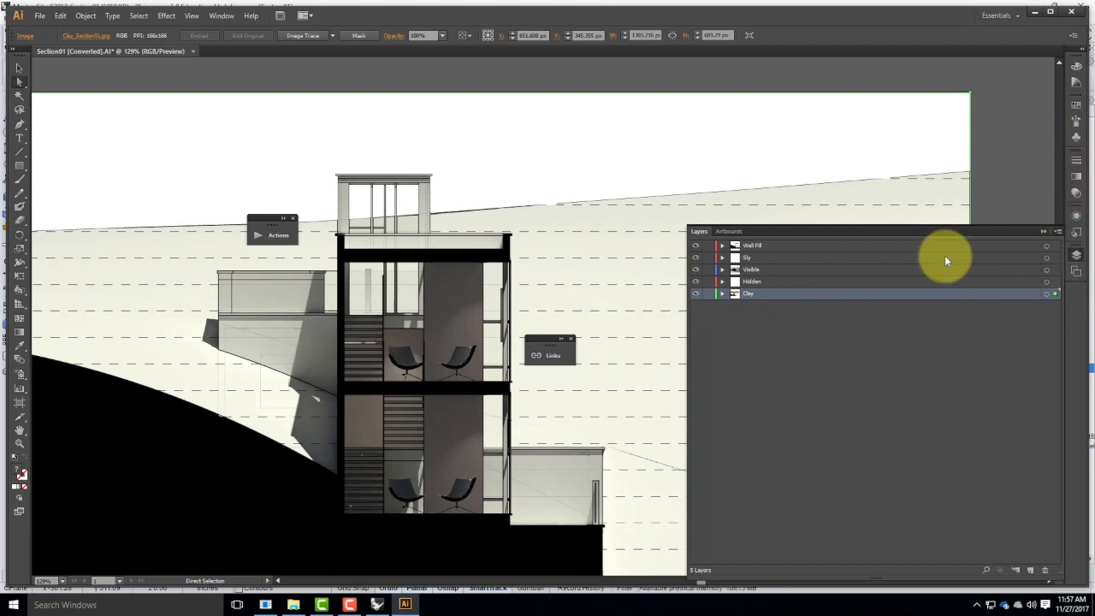
click(1076, 195)
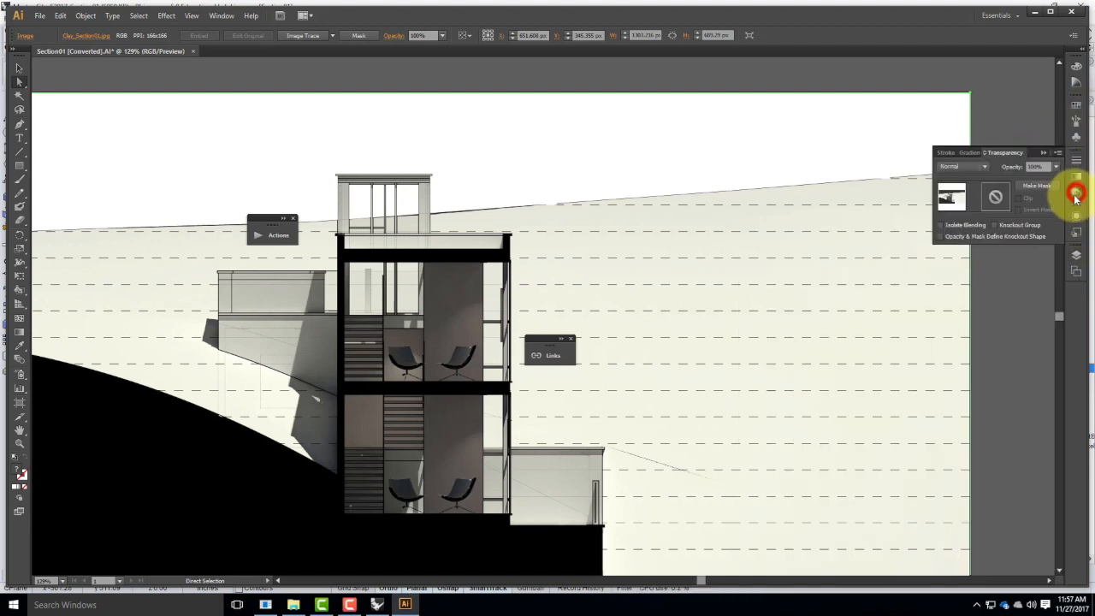
click(1056, 167)
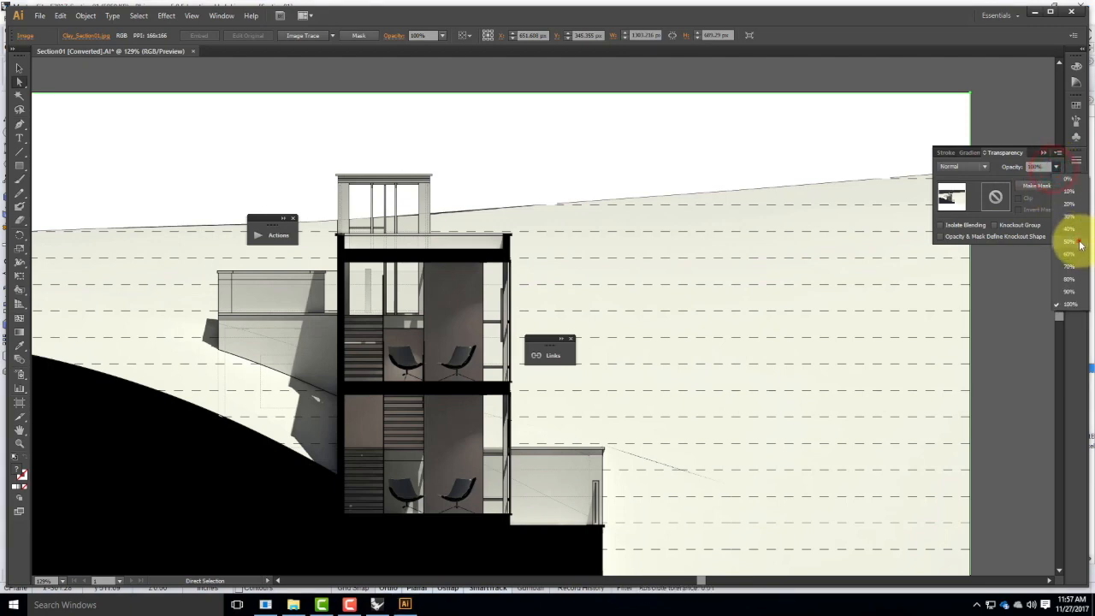
click(1078, 242)
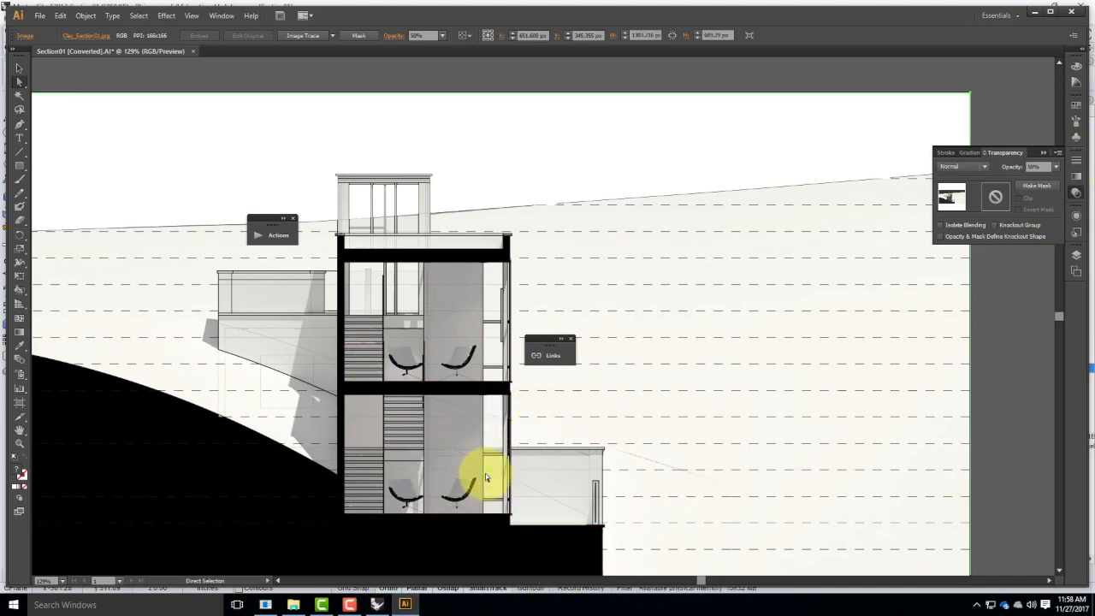
Select the vertical window line beside the upper floor's outer wall and reveal its sublayer within the Visible layer.
key(ctrl+equal)
key(ctrl+equal)
key(ctrl+equal)
key(ctrl+equal)
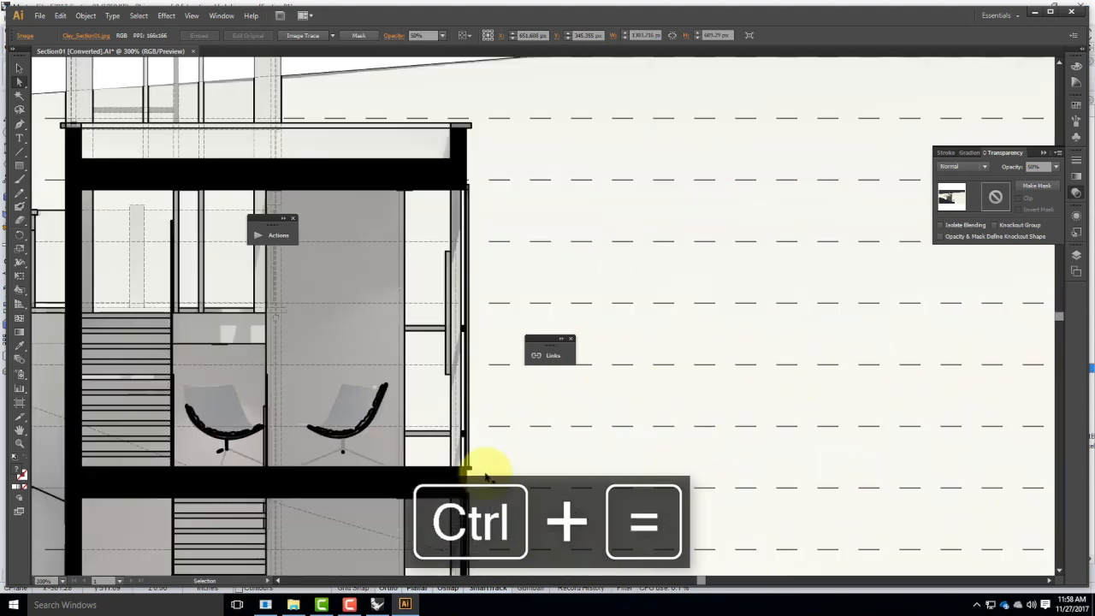
click(443, 239)
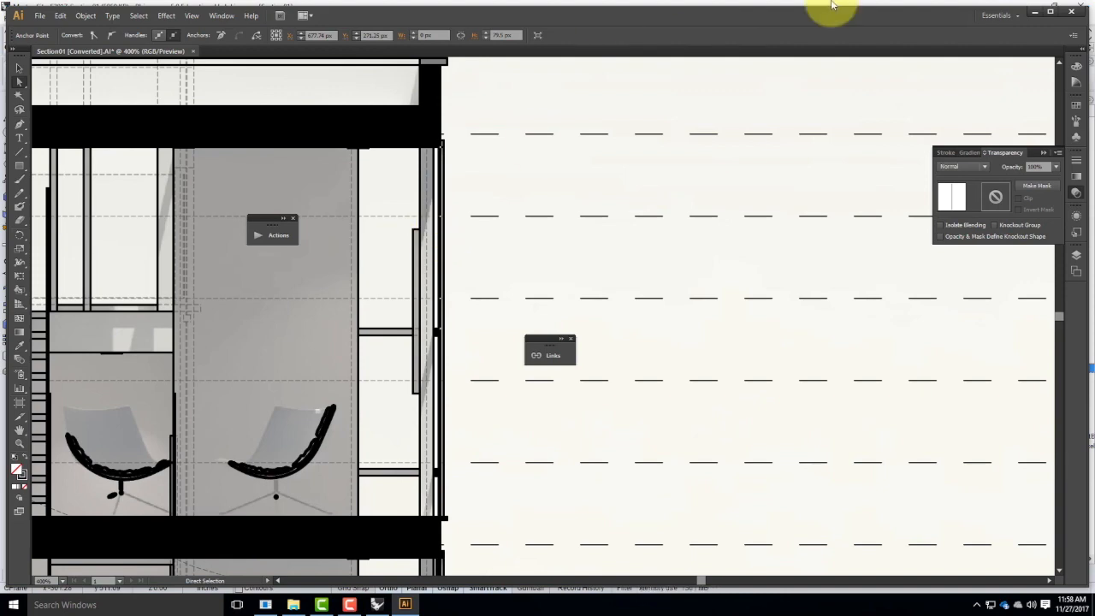
click(1076, 254)
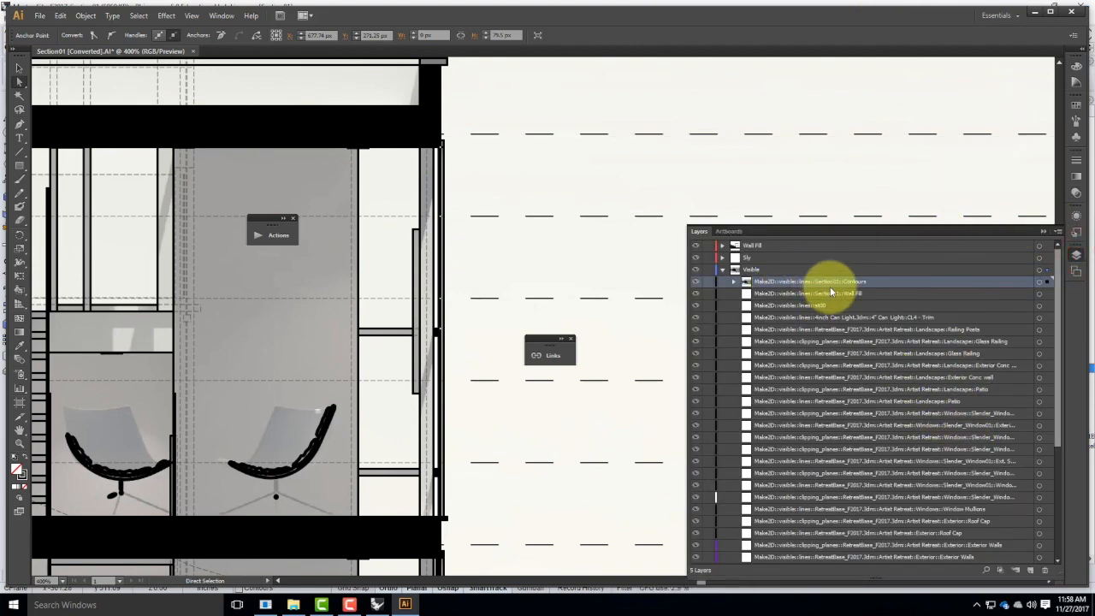
Check the Slender_Window sublayers in the Visible layer for linework by trying to select their contents.
scroll(820, 282, down, 2)
scroll(871, 402, down, 3)
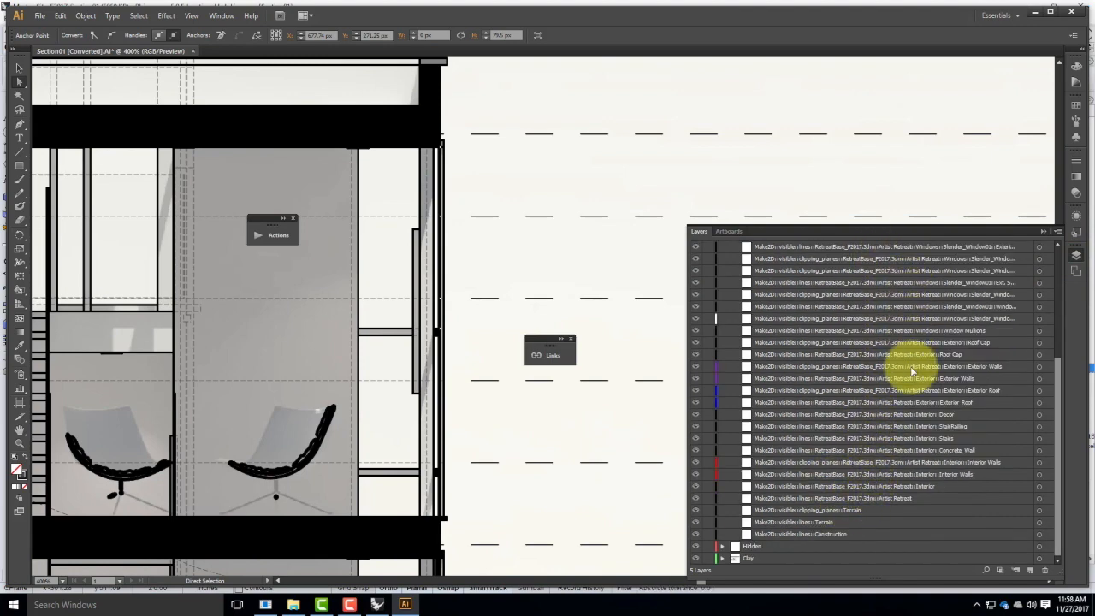
click(965, 285)
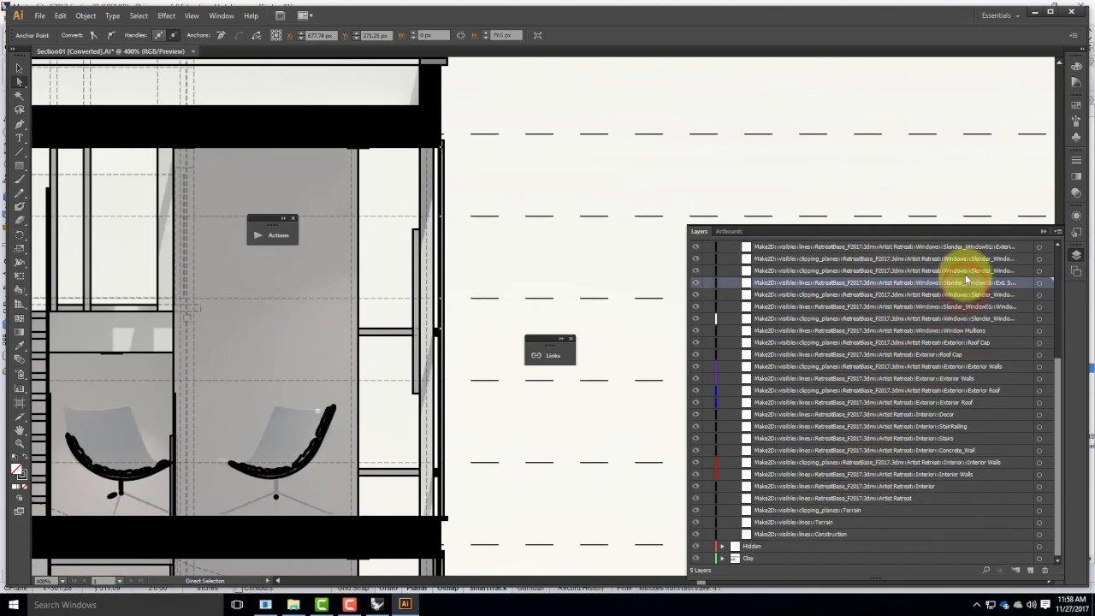
click(966, 270)
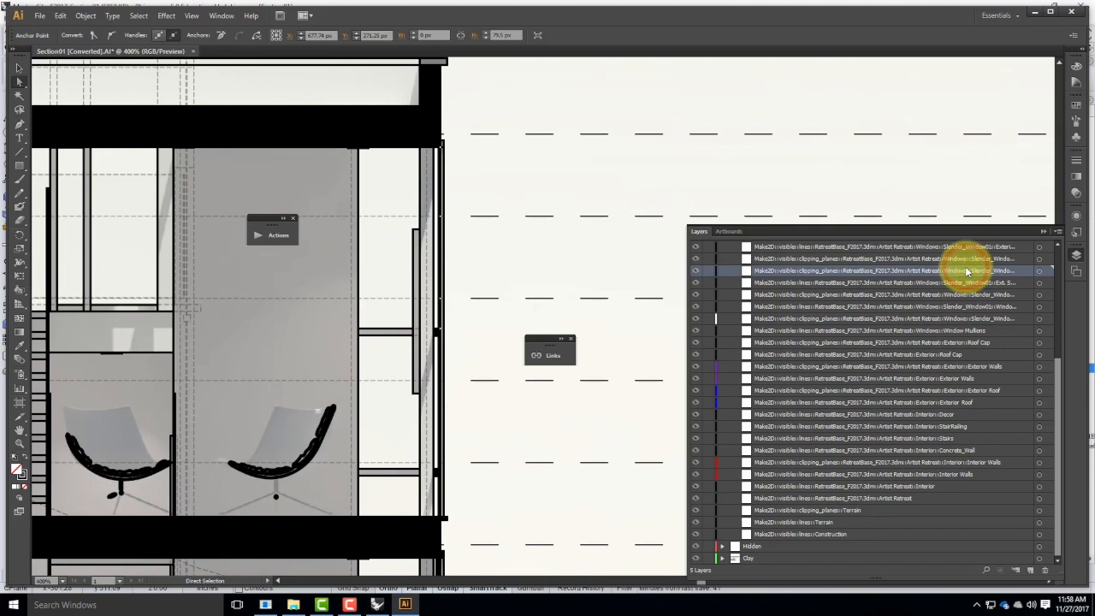
click(1045, 270)
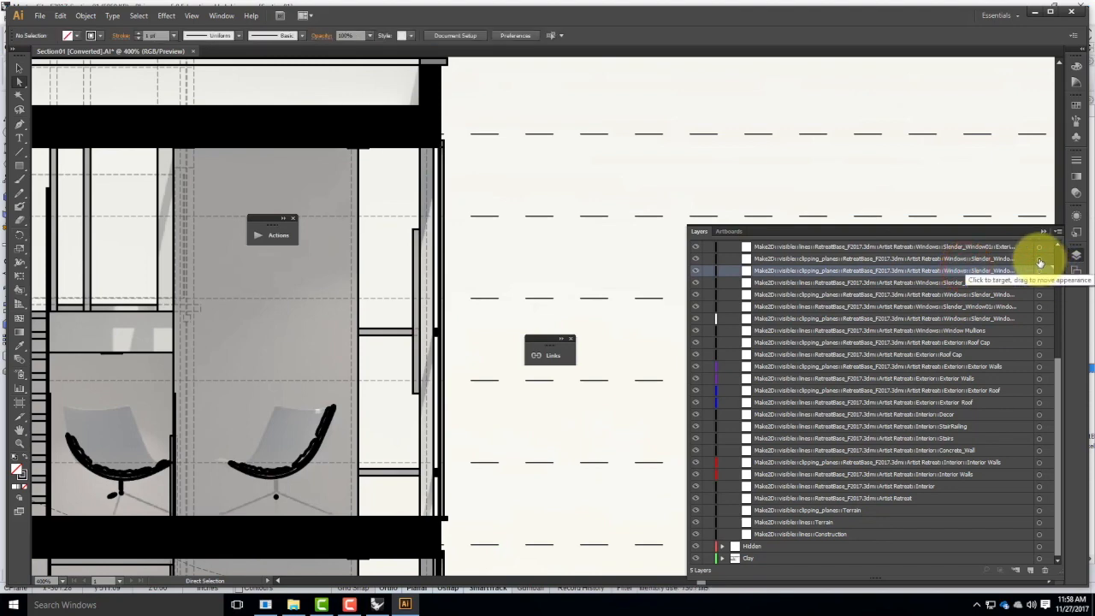
click(1048, 258)
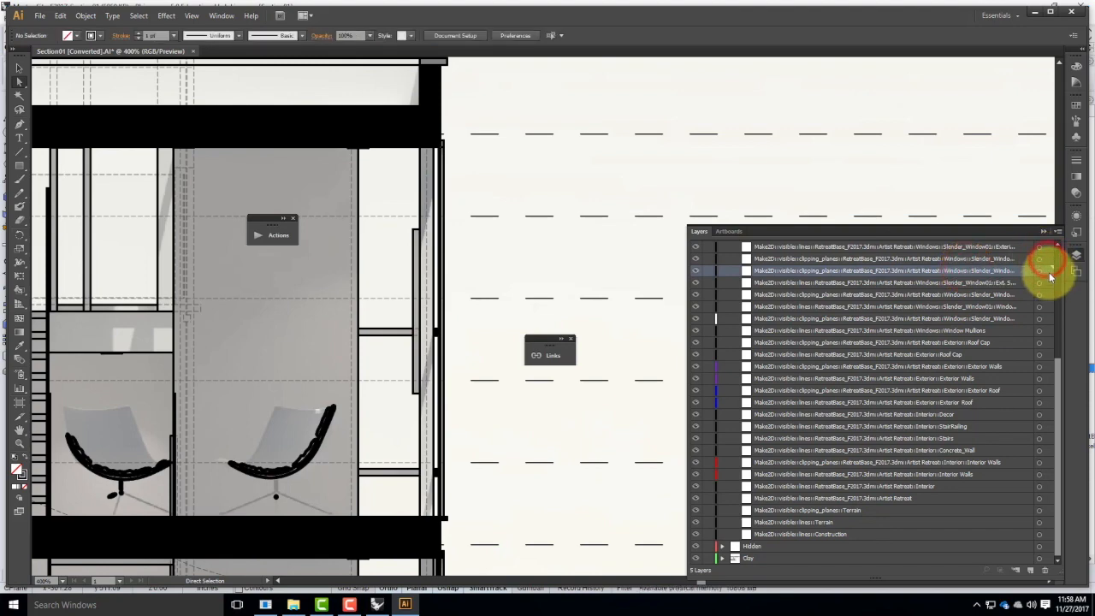
click(1048, 285)
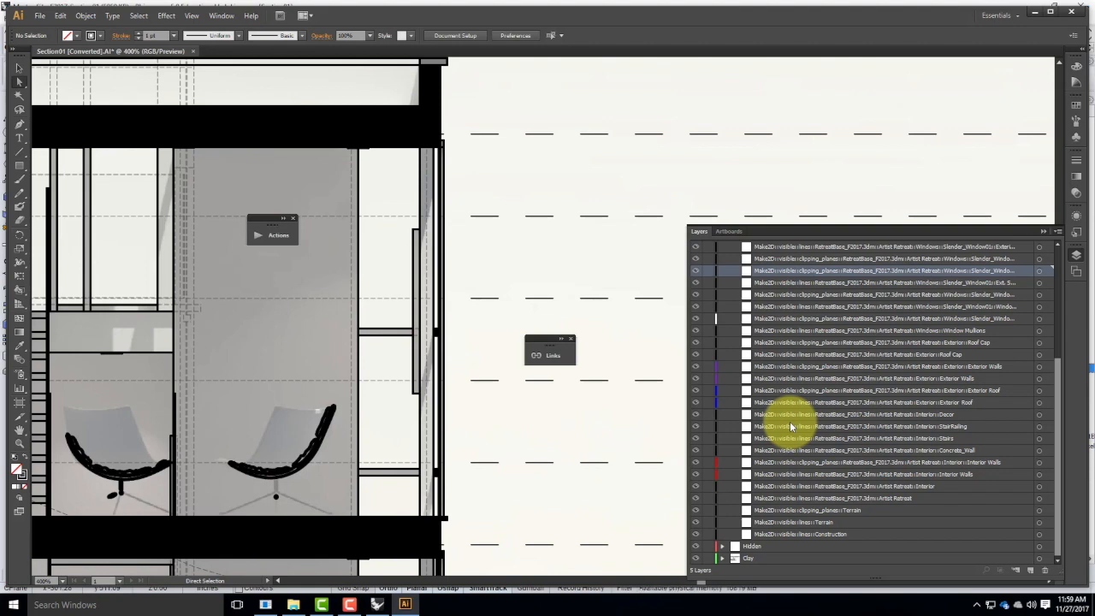
Select the large white sky shape above the hillside.
key(ctrl+minus)
key(ctrl+minus)
key(ctrl+minus)
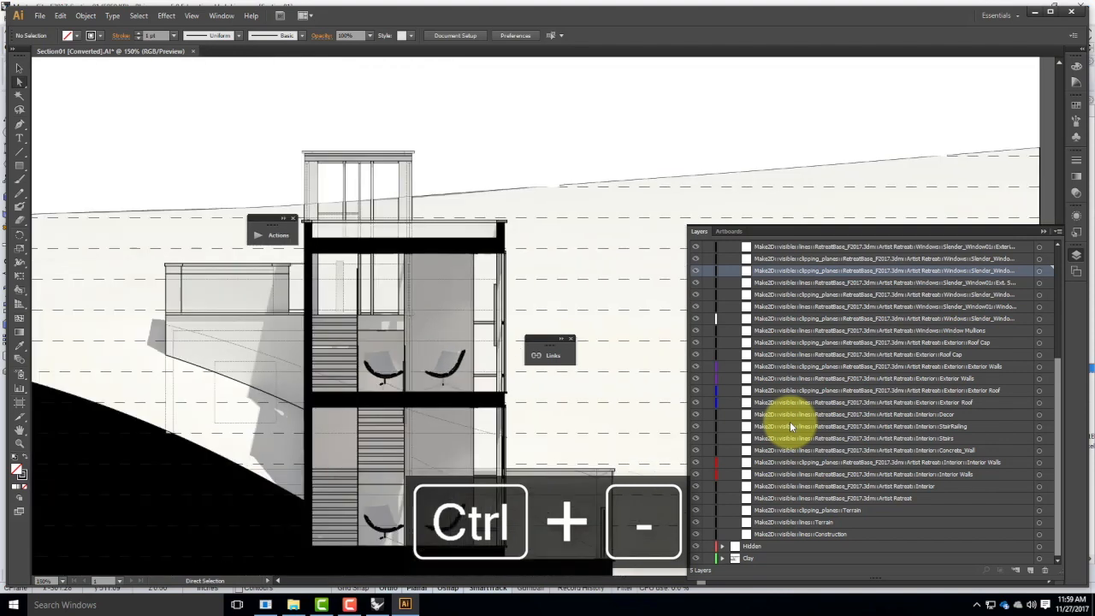
click(1043, 231)
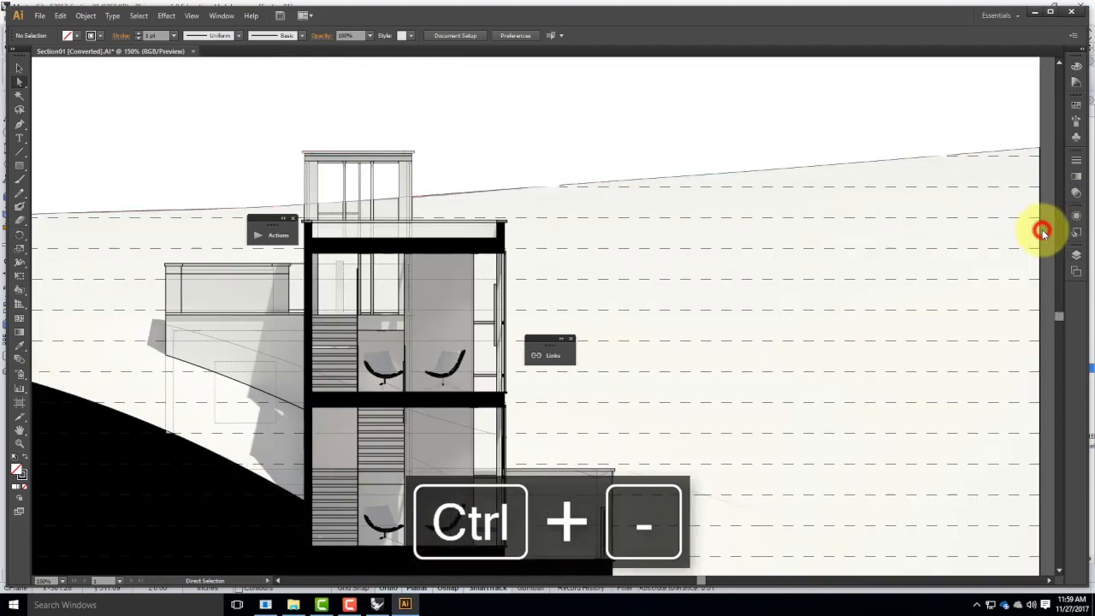
click(628, 126)
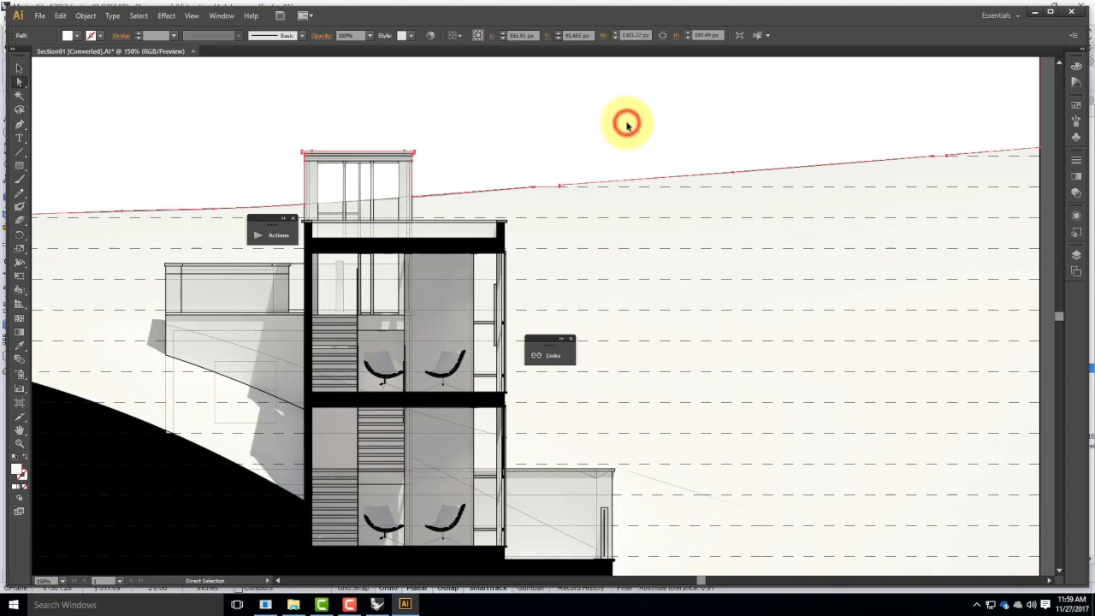
scroll(627, 125, up, 3)
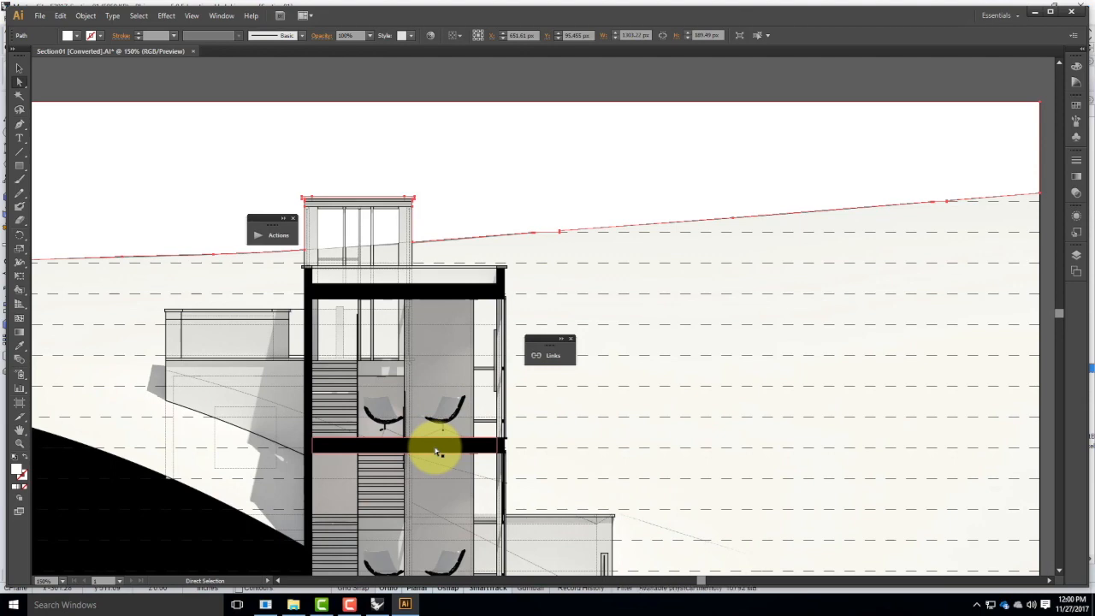
Select the whole group of sky paths on the Sly layer and make it a compound path.
click(1077, 255)
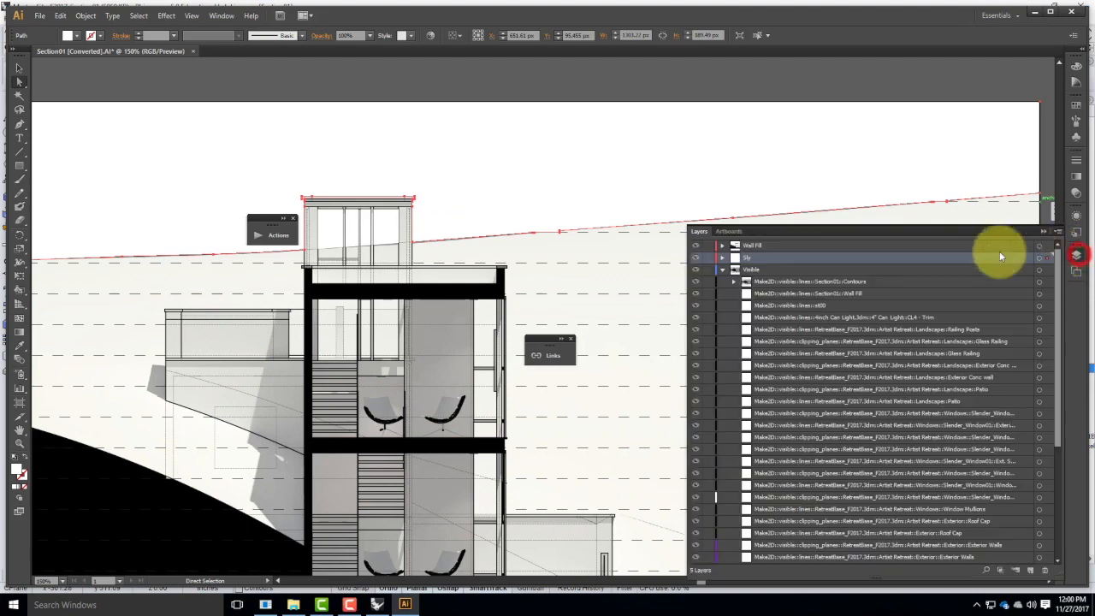
click(723, 256)
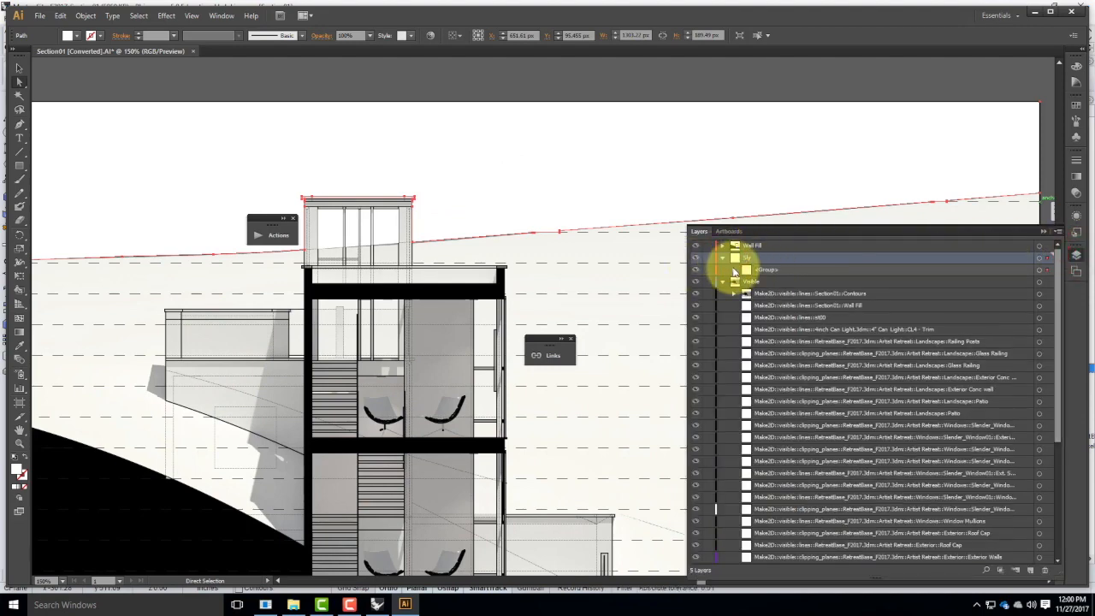
click(733, 269)
click(785, 281)
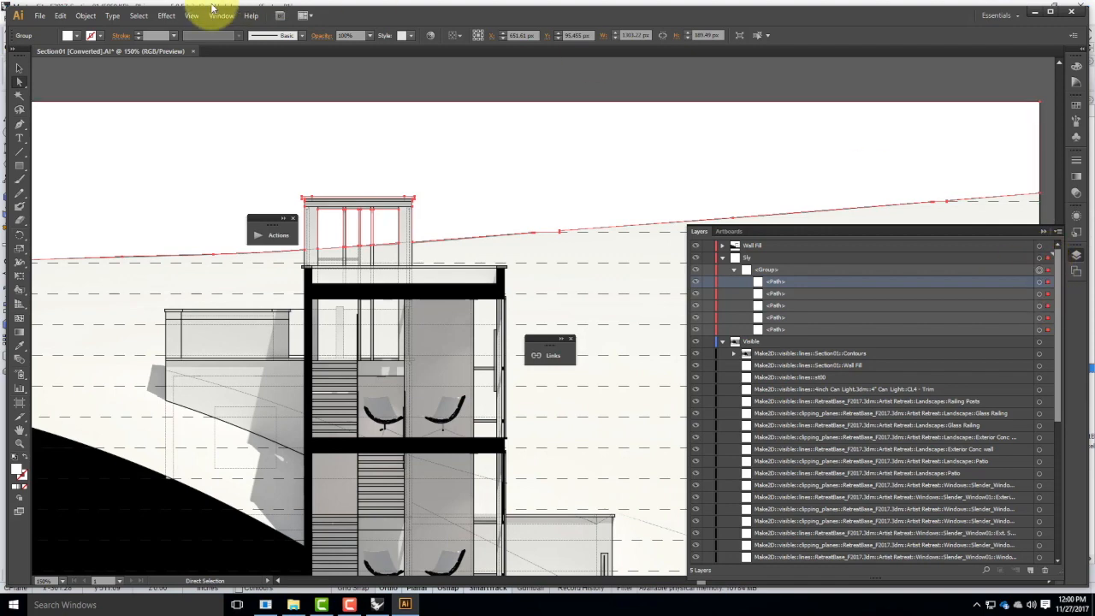
click(82, 16)
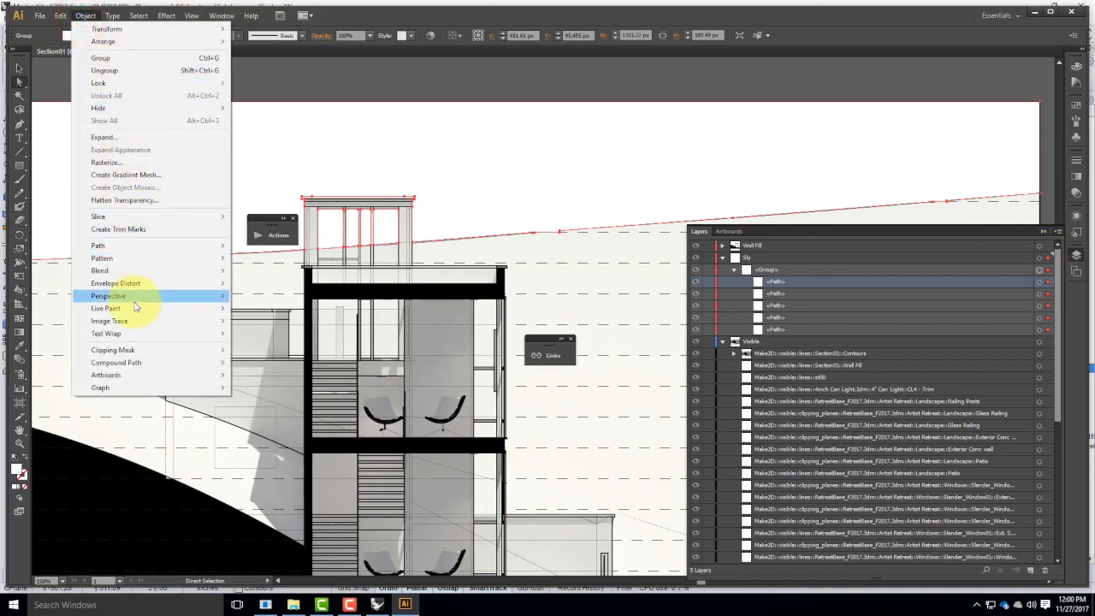
mouse_move(146, 361)
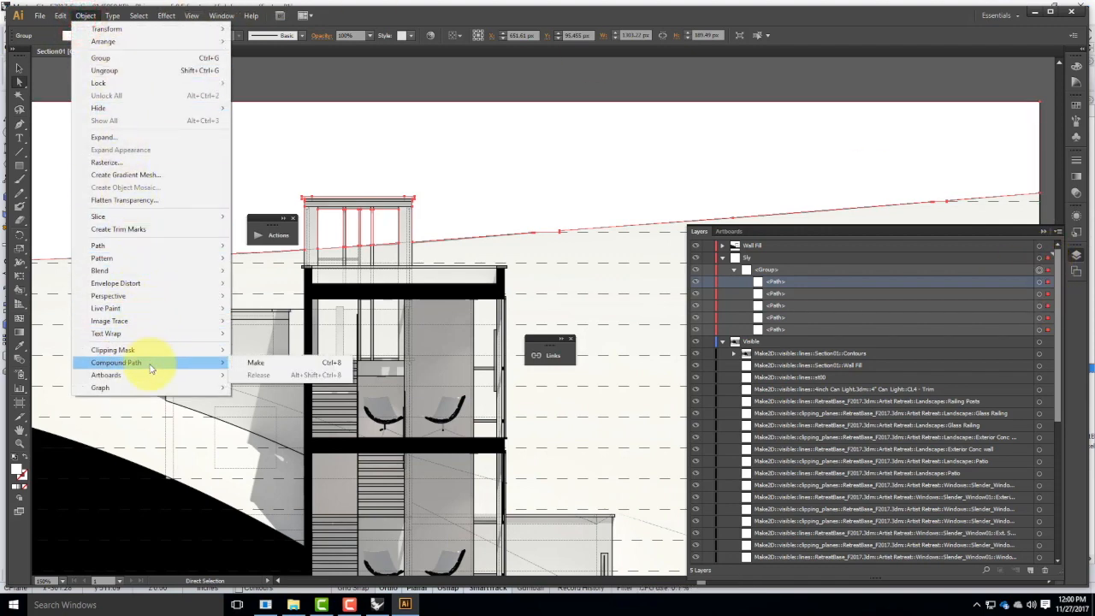
click(248, 363)
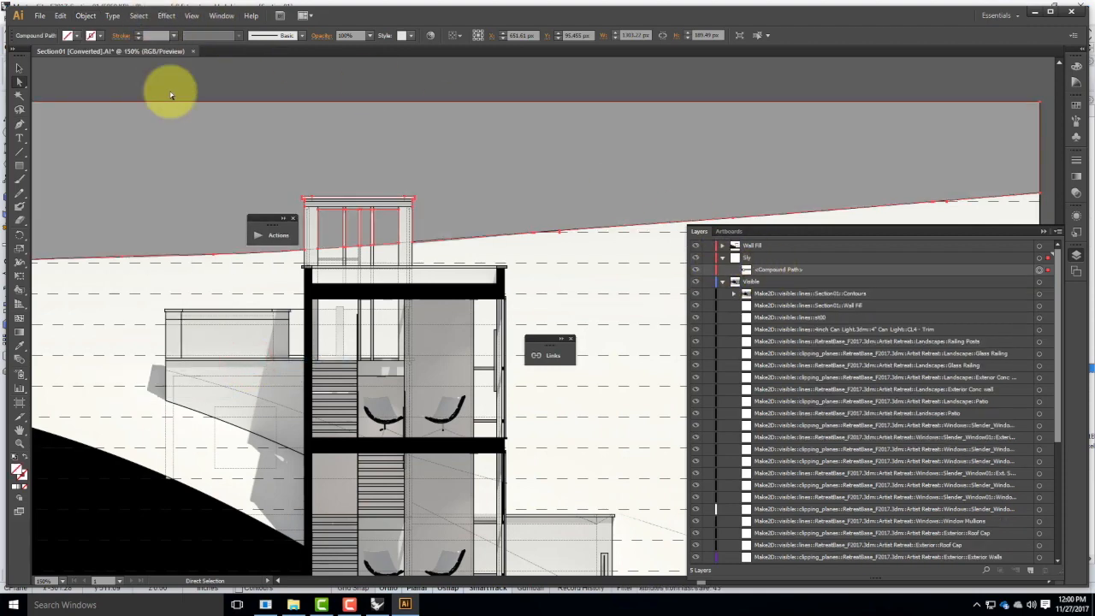
Start placing a file and browse to the cloudy-skies-01 folder inside Resources, Collage, Skies.
key(v)
key(ctrl+minus)
key(ctrl+minus)
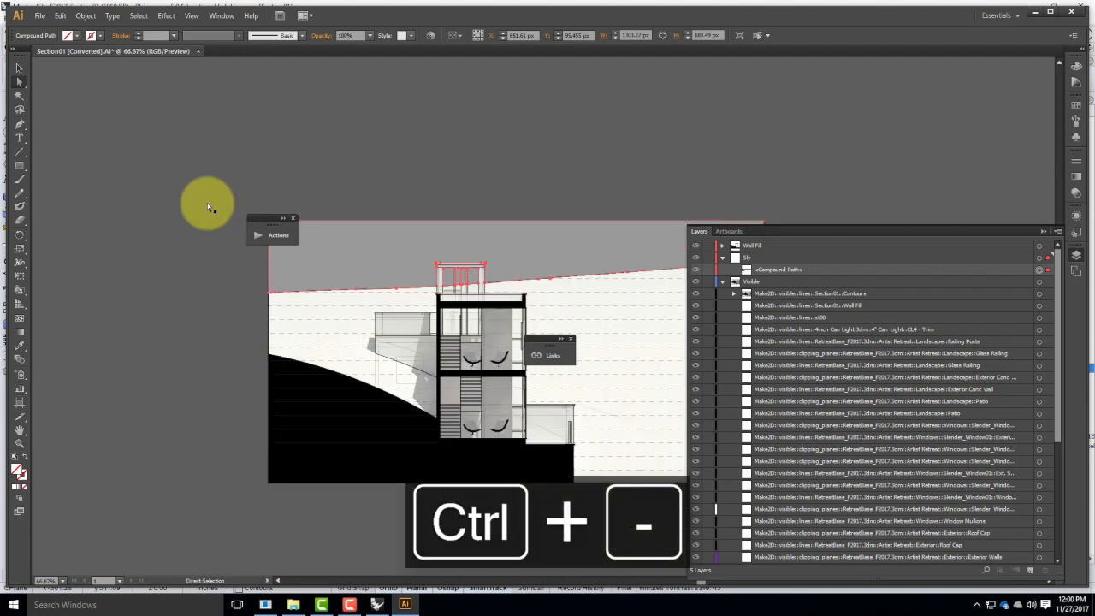
click(40, 15)
click(68, 201)
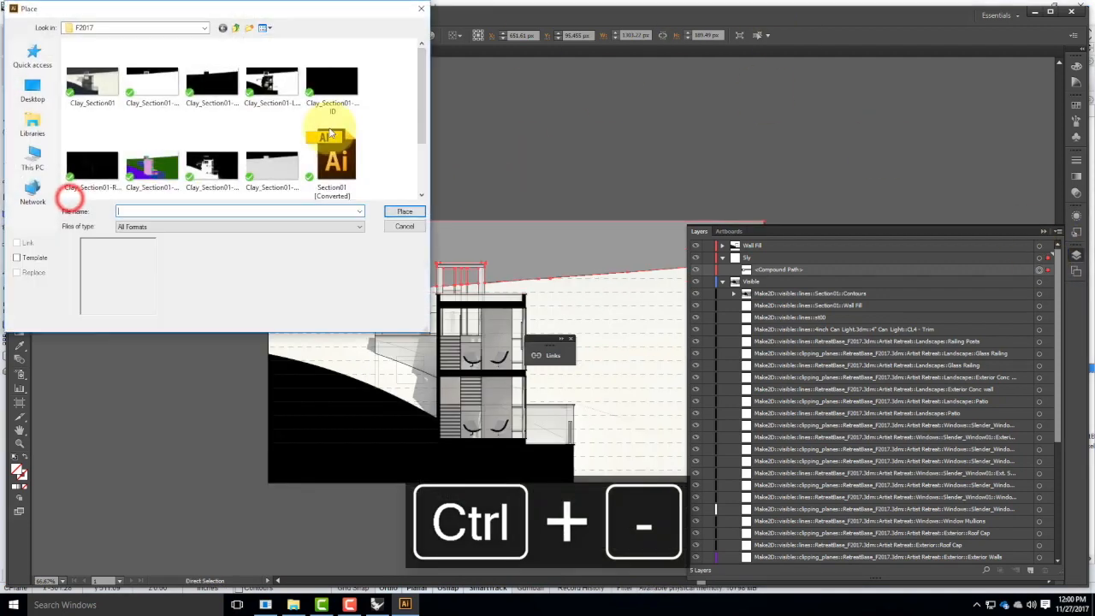
click(233, 29)
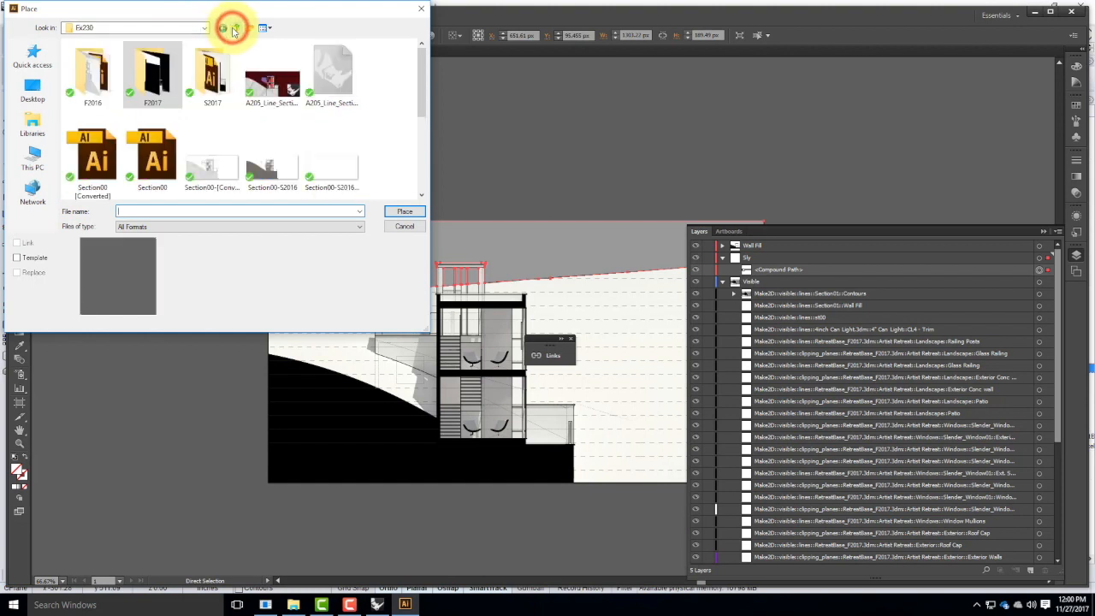
click(233, 29)
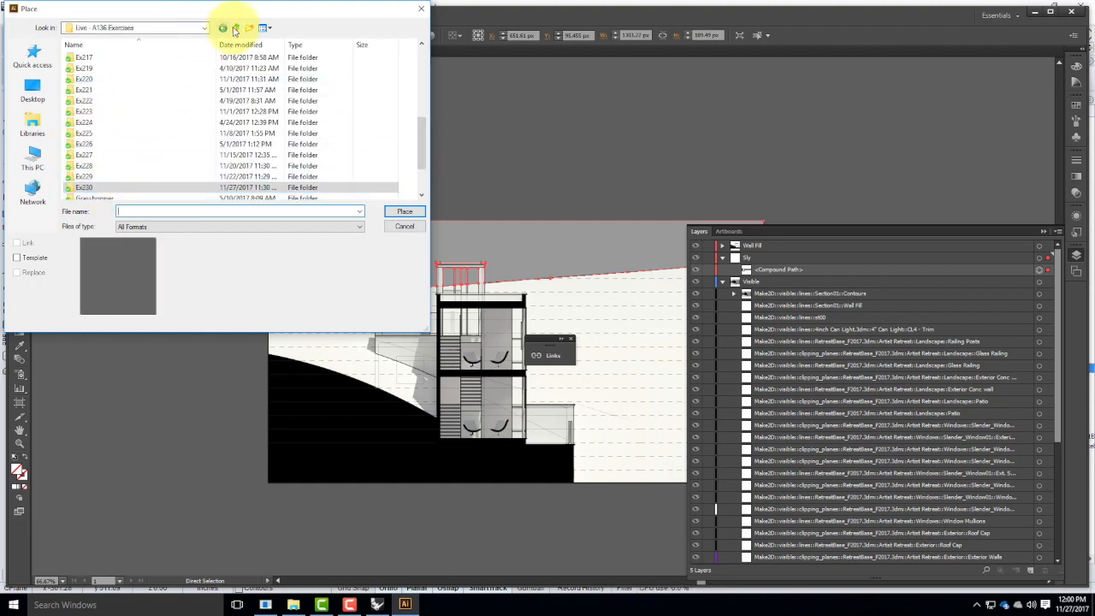
click(235, 27)
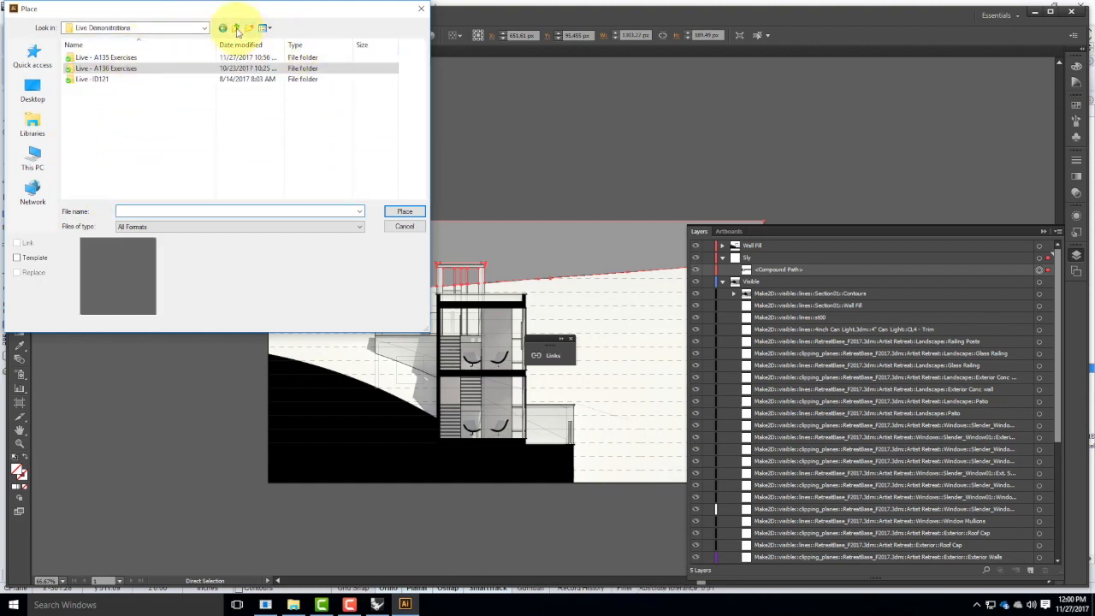
click(237, 29)
click(90, 103)
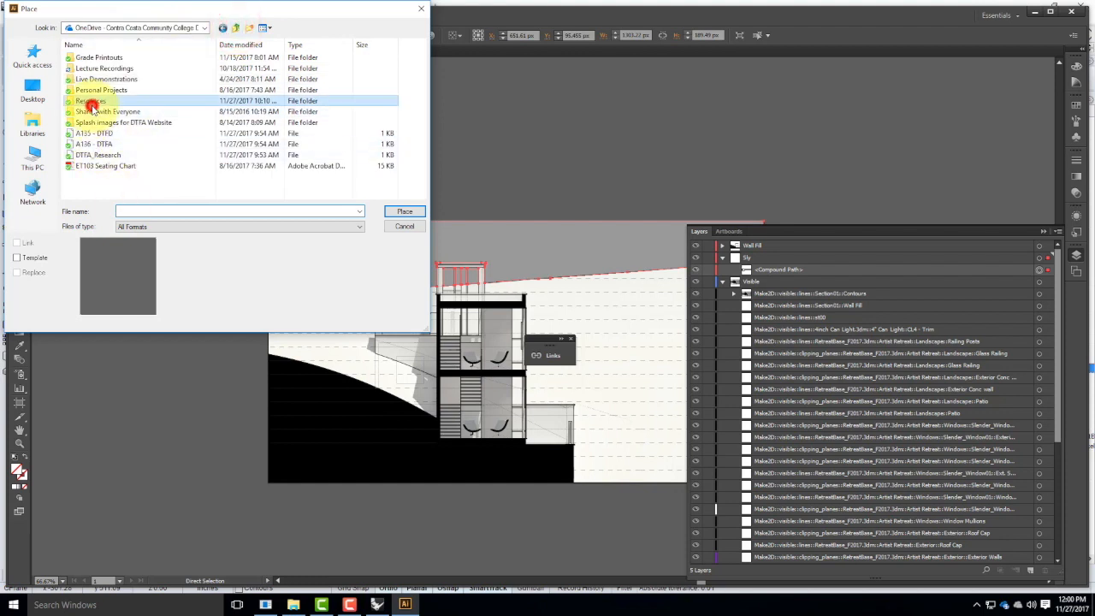
double_click(89, 101)
double_click(112, 78)
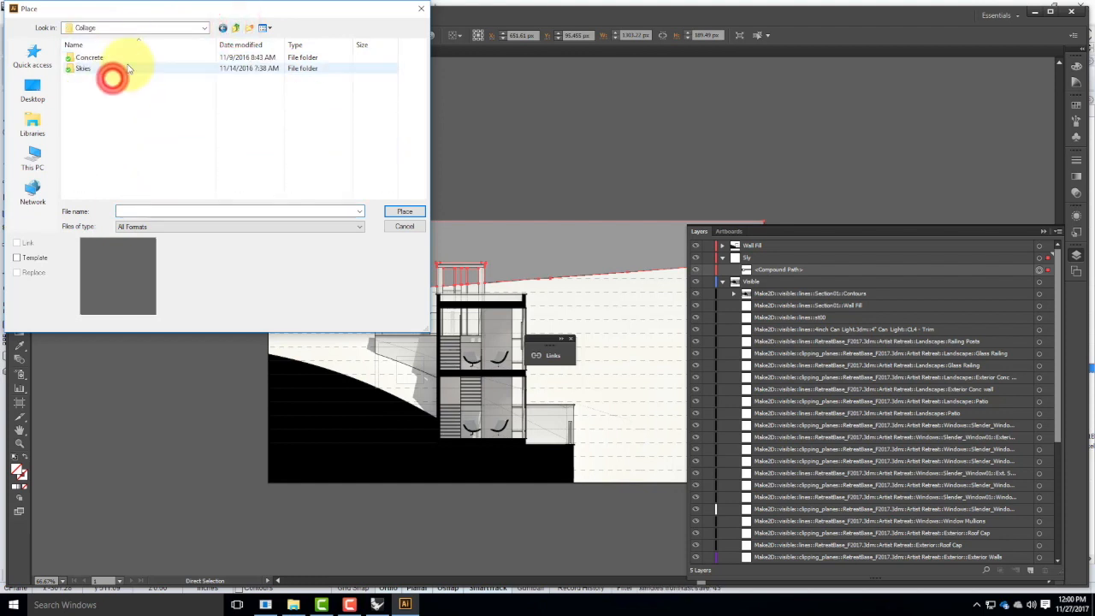
double_click(122, 68)
double_click(112, 69)
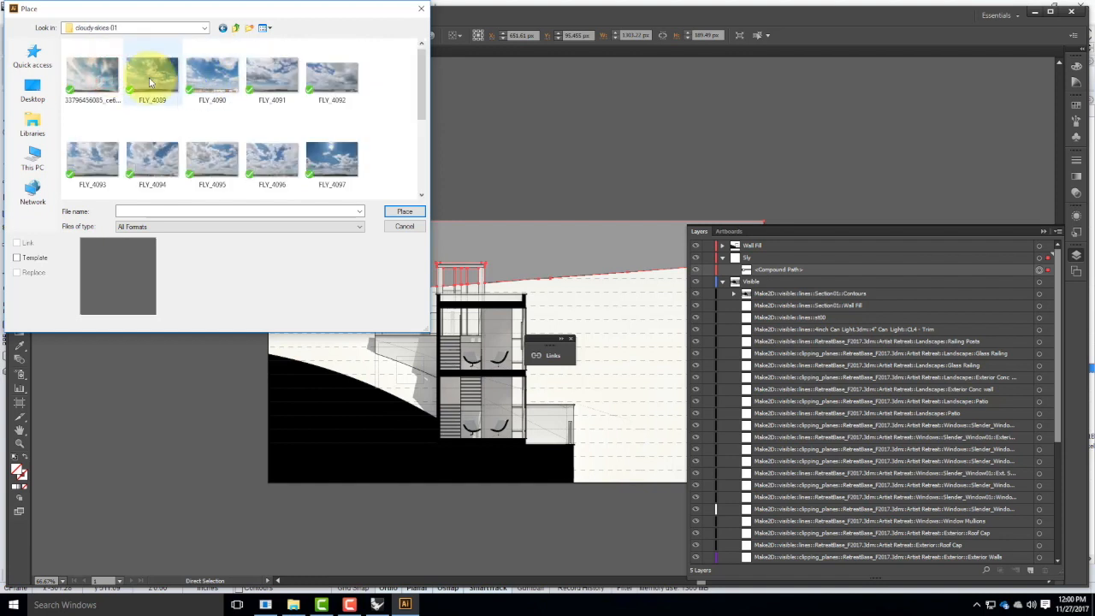
Place the cloudy sky image FLY_4089 over the section drawing.
click(150, 81)
click(405, 212)
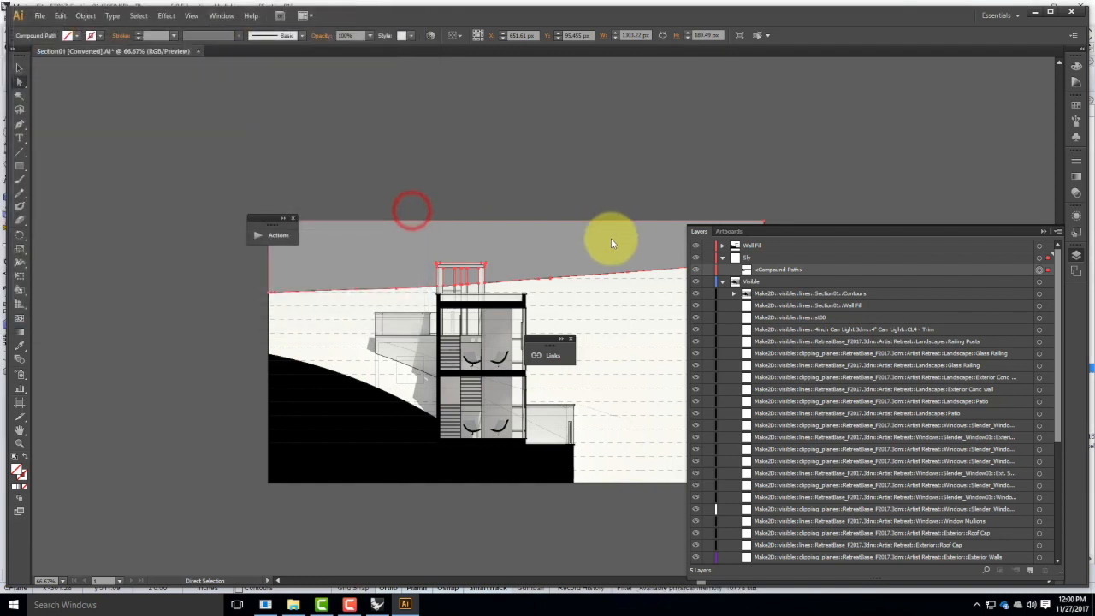
click(611, 243)
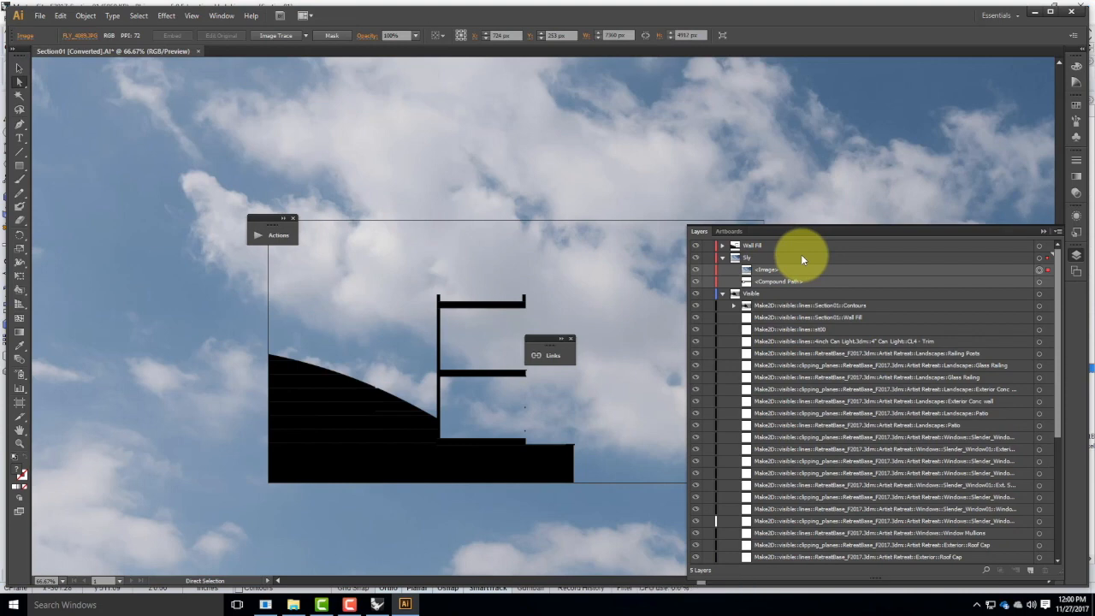
Scale the sky image down with Free Transform to about 1465 by 978 px so it just covers the artboard.
key(ctrl+minus)
key(ctrl+minus)
key(ctrl+minus)
key(ctrl+minus)
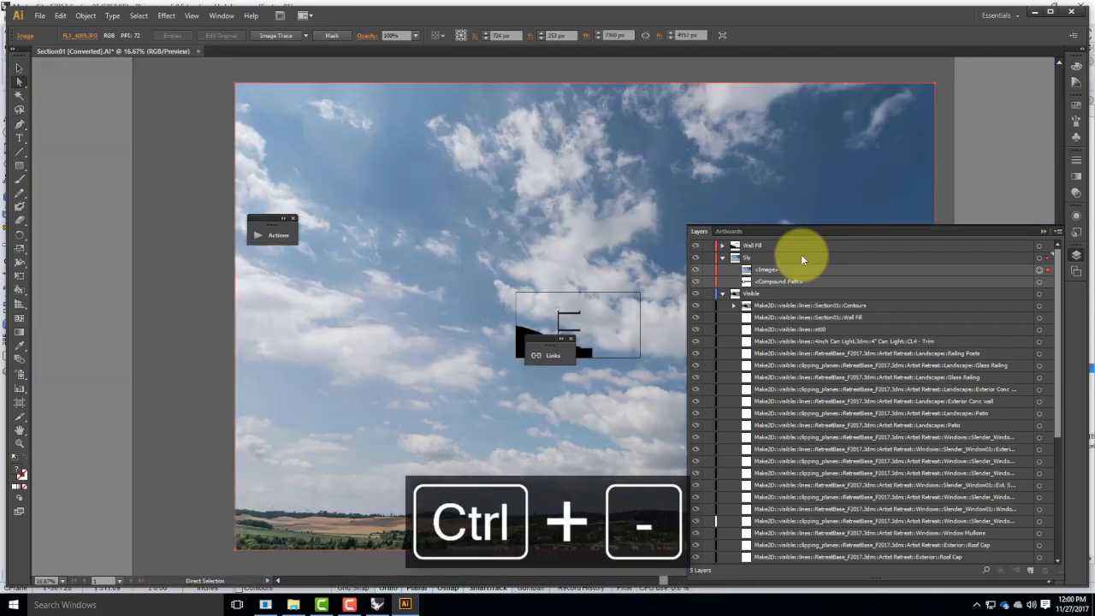
click(18, 278)
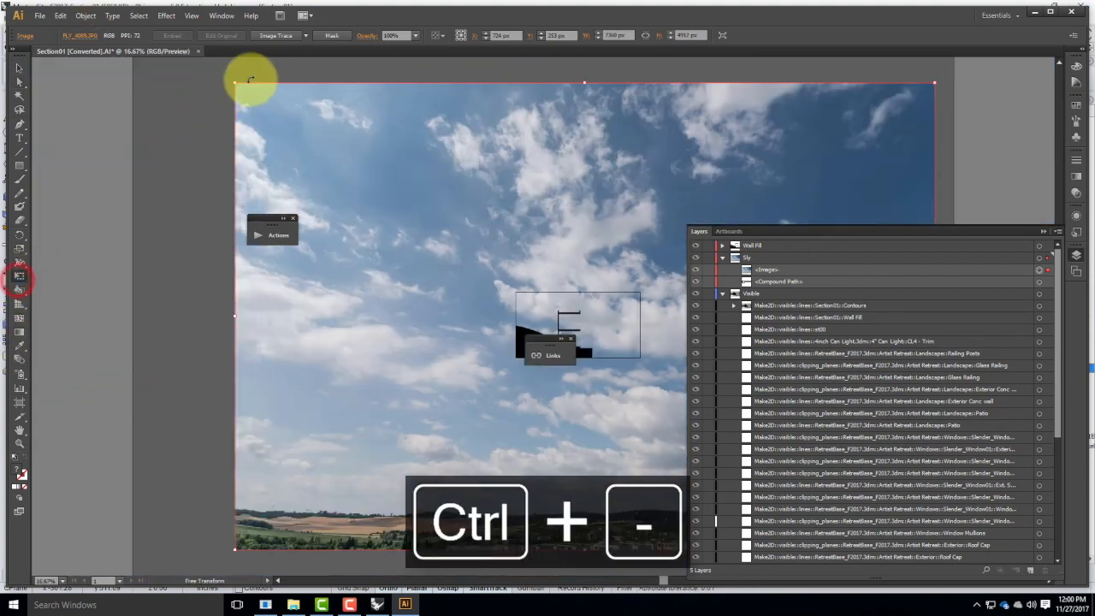
drag(233, 83, 512, 268)
drag(901, 174, 462, 148)
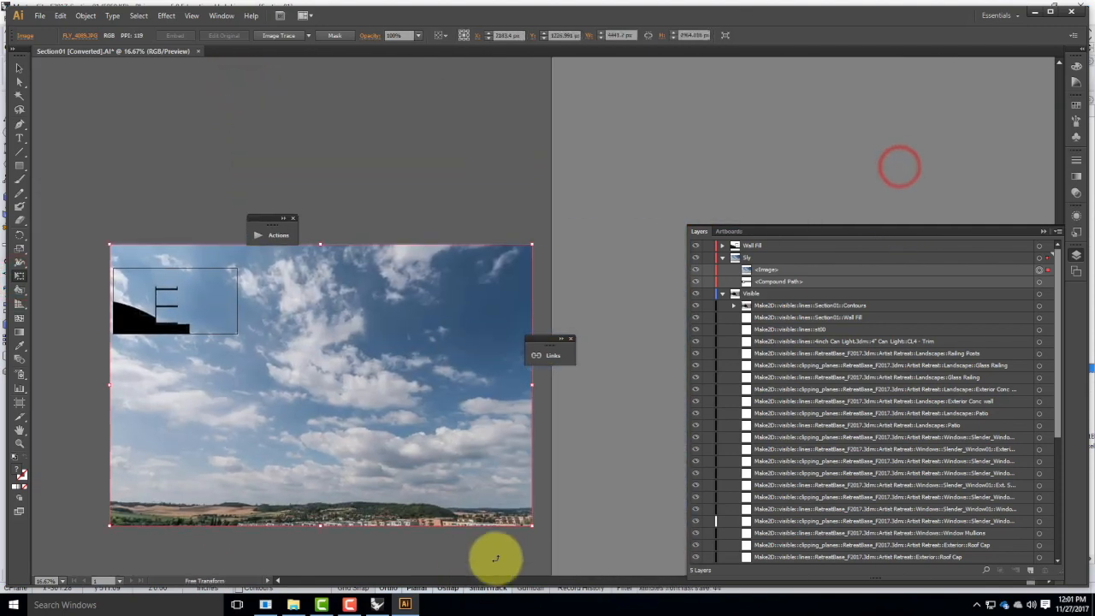
drag(533, 524, 241, 349)
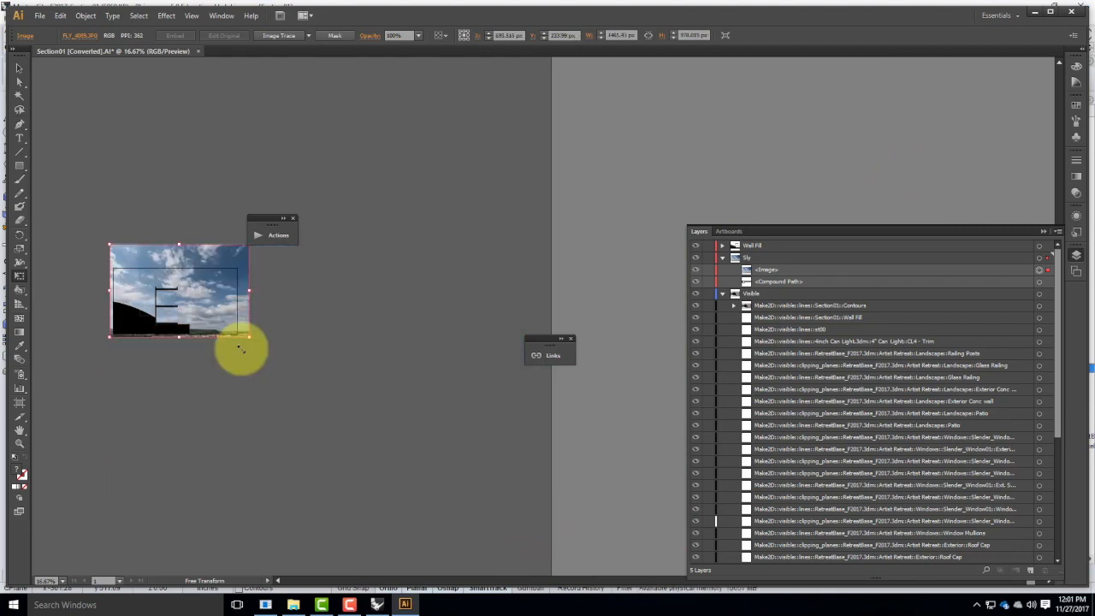
Move the compound path above the sky image within the Sly layer.
drag(350, 254, 518, 288)
click(766, 272)
drag(774, 288, 775, 287)
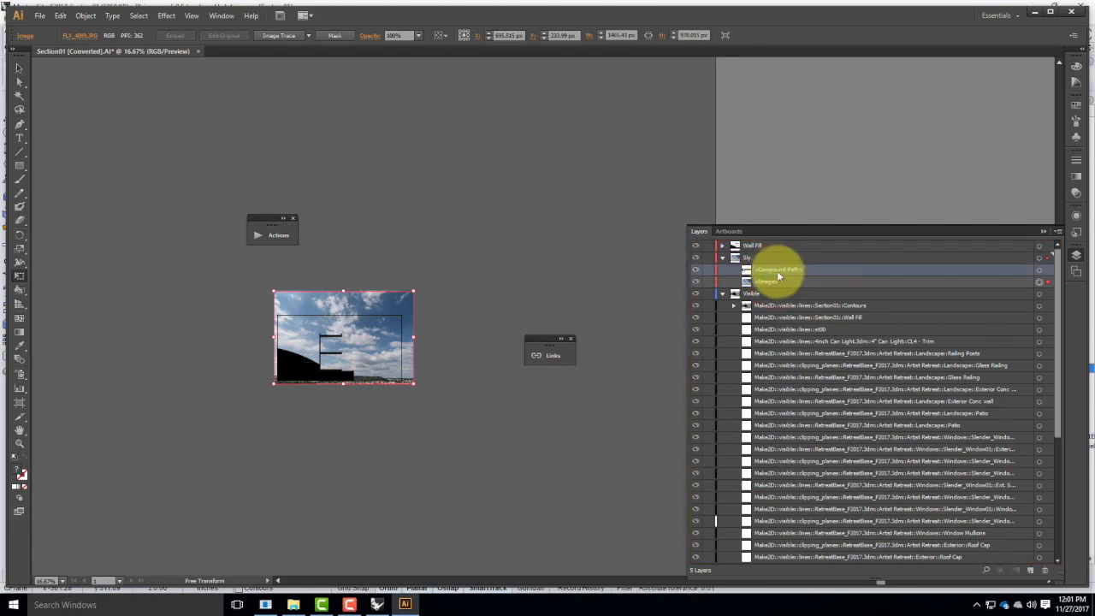
Make a clipping mask on the Sly layer so the compound path masks the sky image.
click(747, 258)
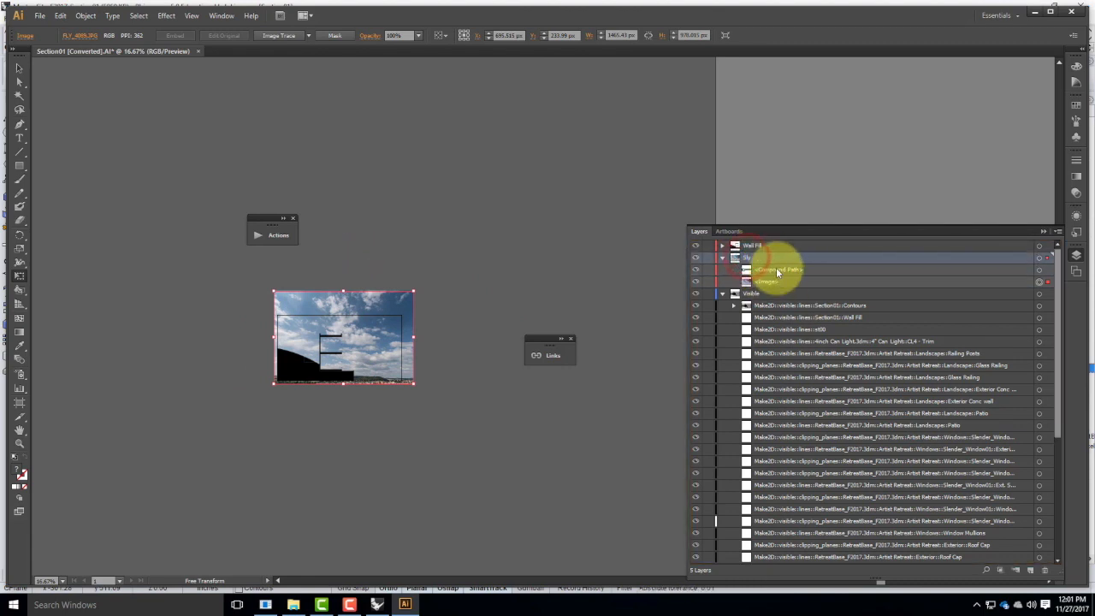
click(777, 270)
click(778, 283)
click(751, 257)
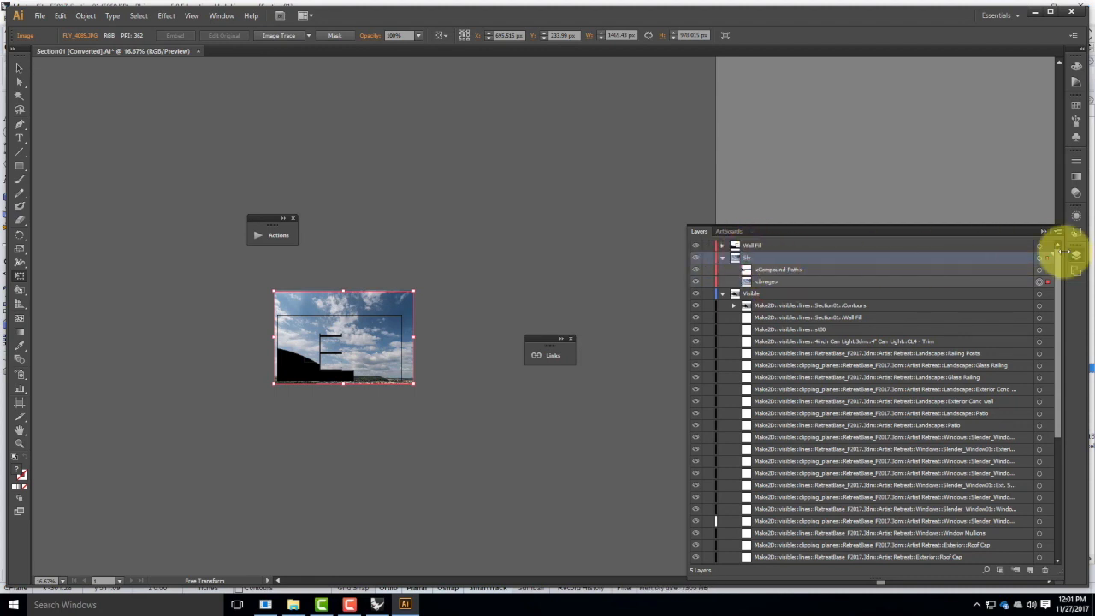
click(1059, 234)
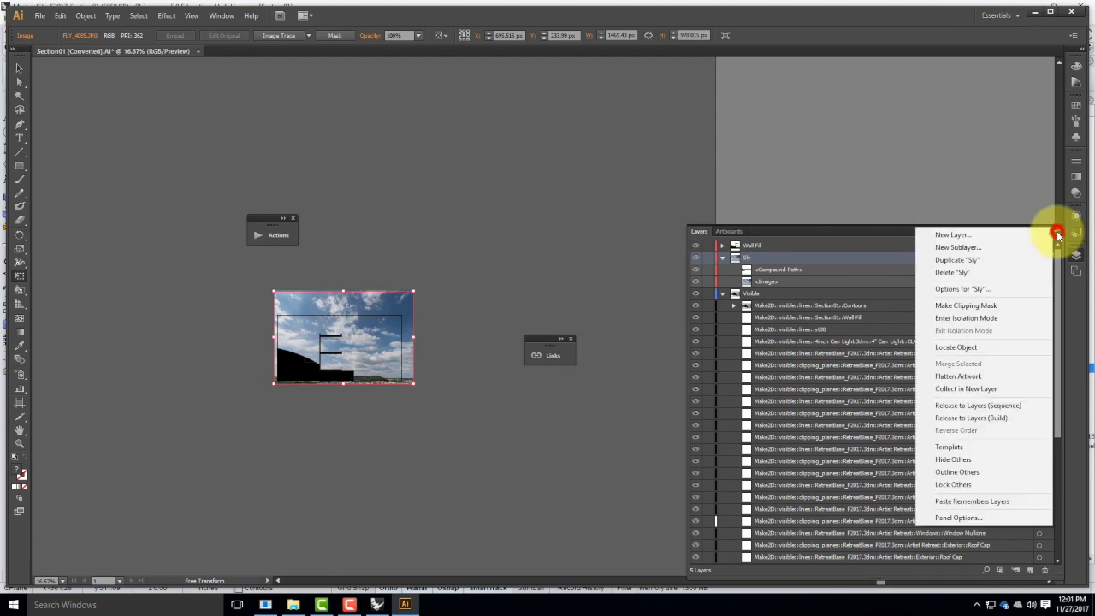
click(990, 306)
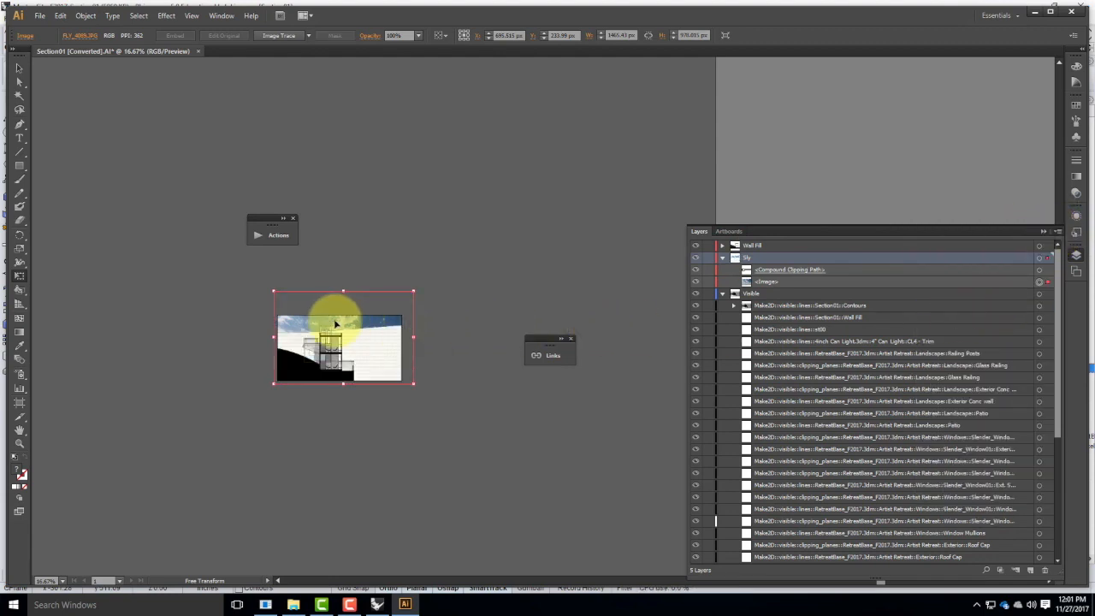
key(ctrl+0)
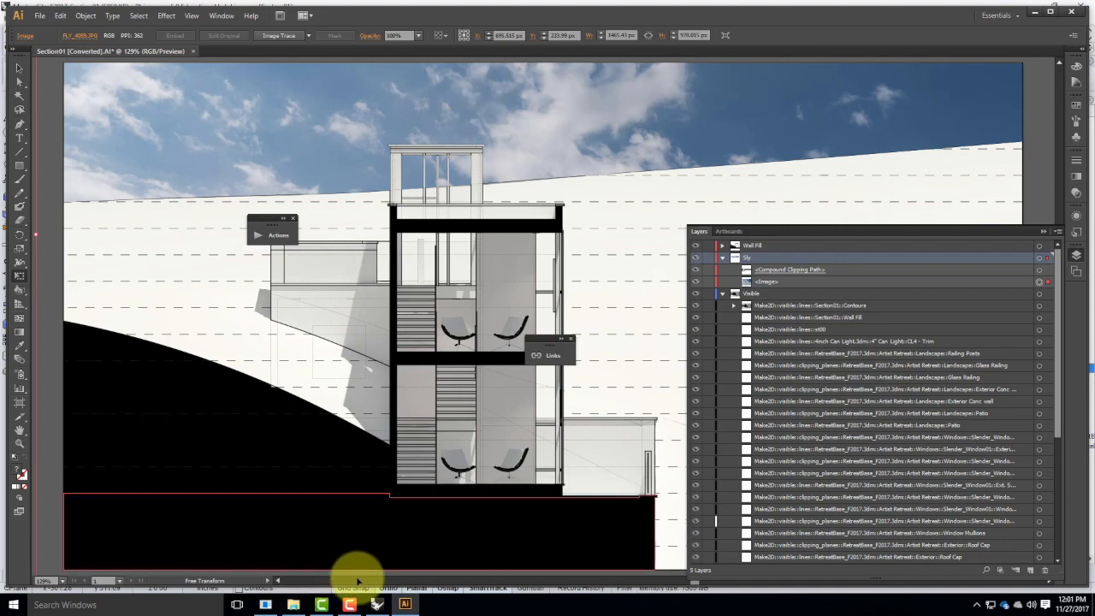
Open Clay_Section01 from the Ex230 F2017 folder of Live - A136 Exercises in Photoshop and collapse the Properties panel.
click(293, 604)
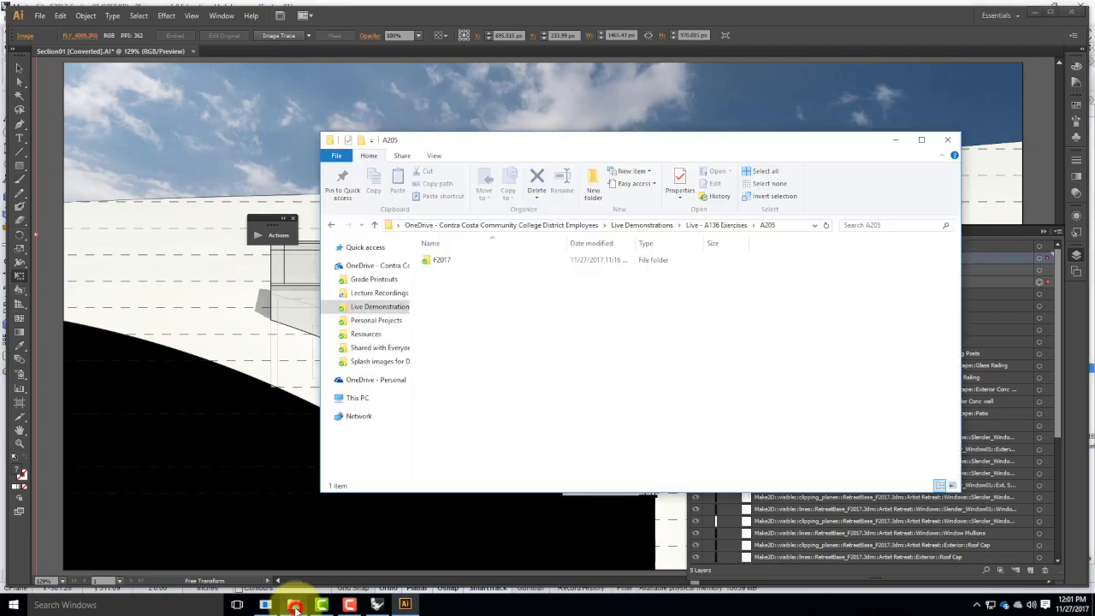
click(383, 308)
double_click(448, 272)
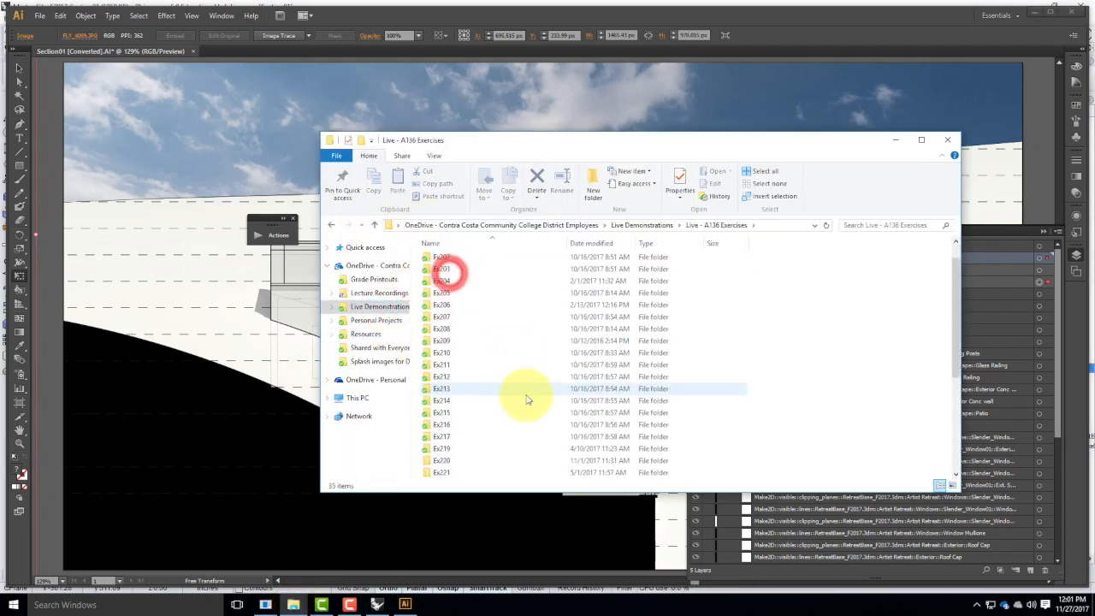
double_click(466, 435)
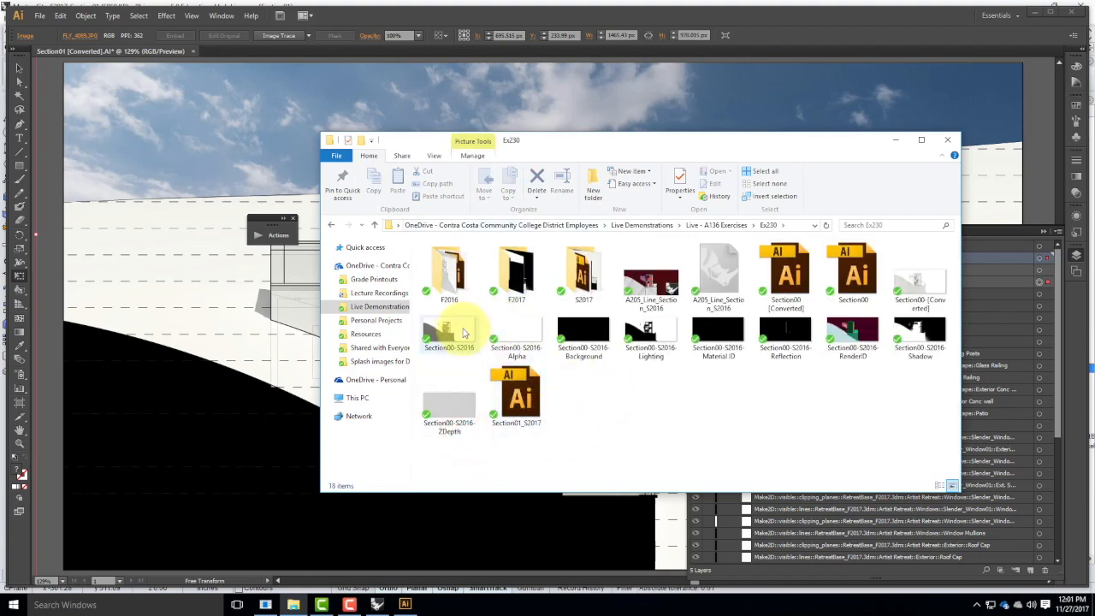
double_click(519, 266)
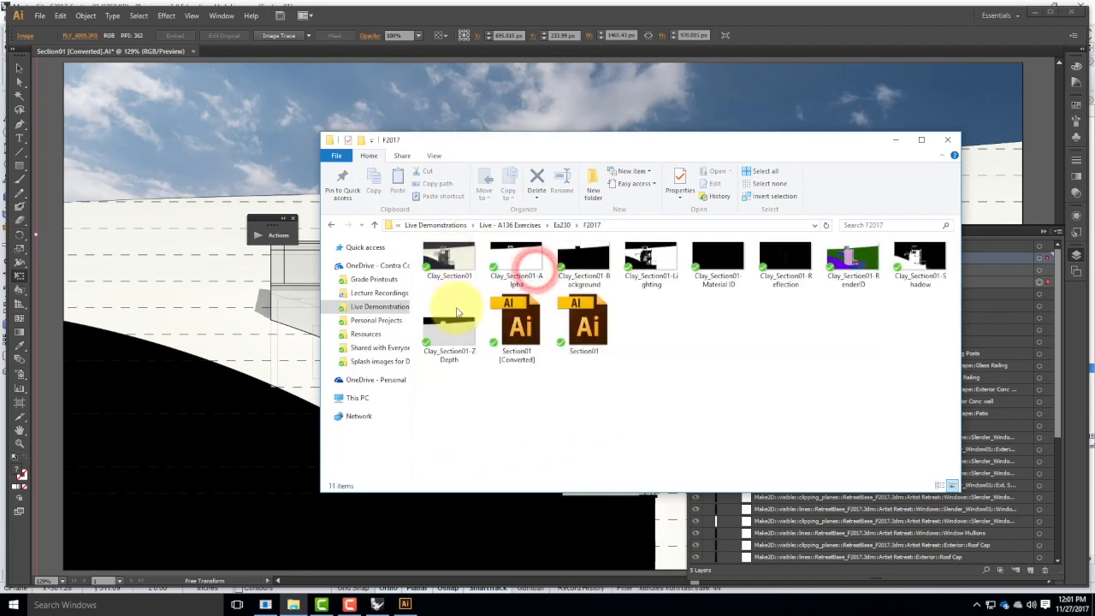
click(469, 257)
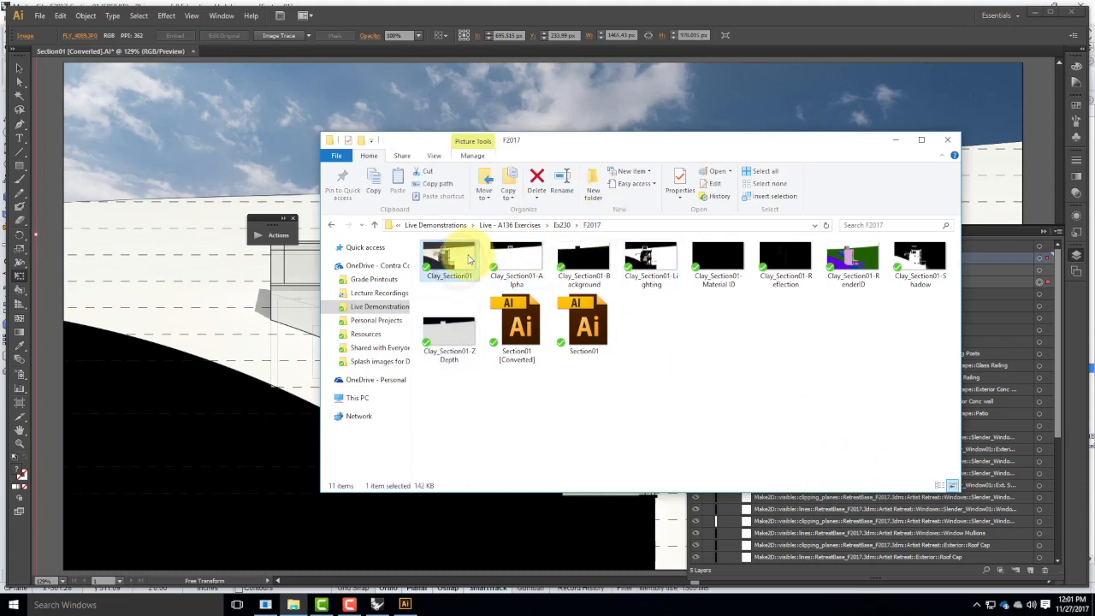
right_click(469, 258)
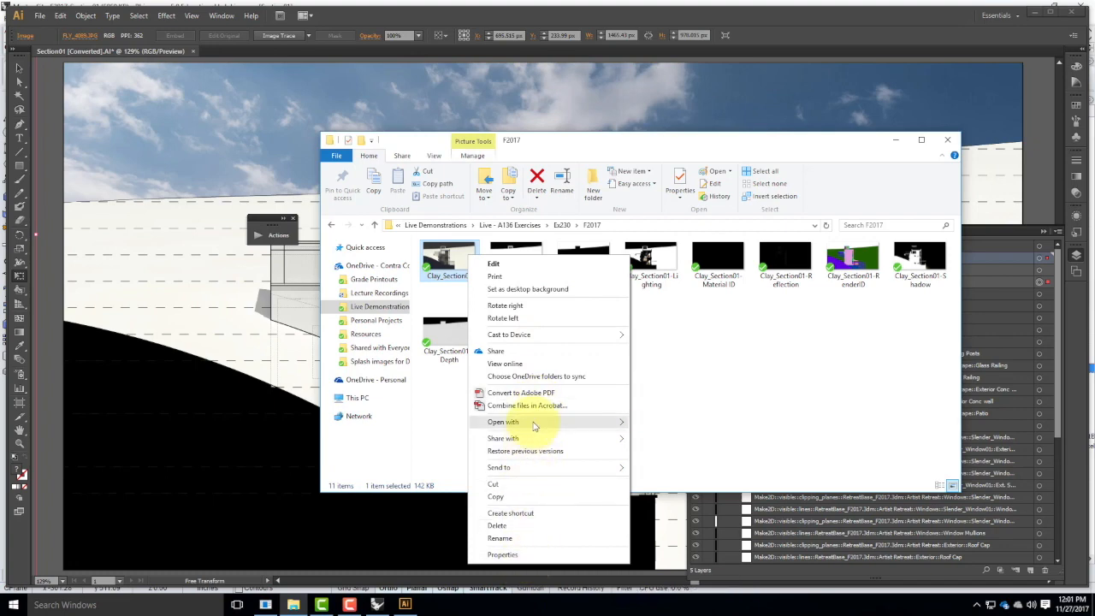
mouse_move(543, 422)
click(678, 435)
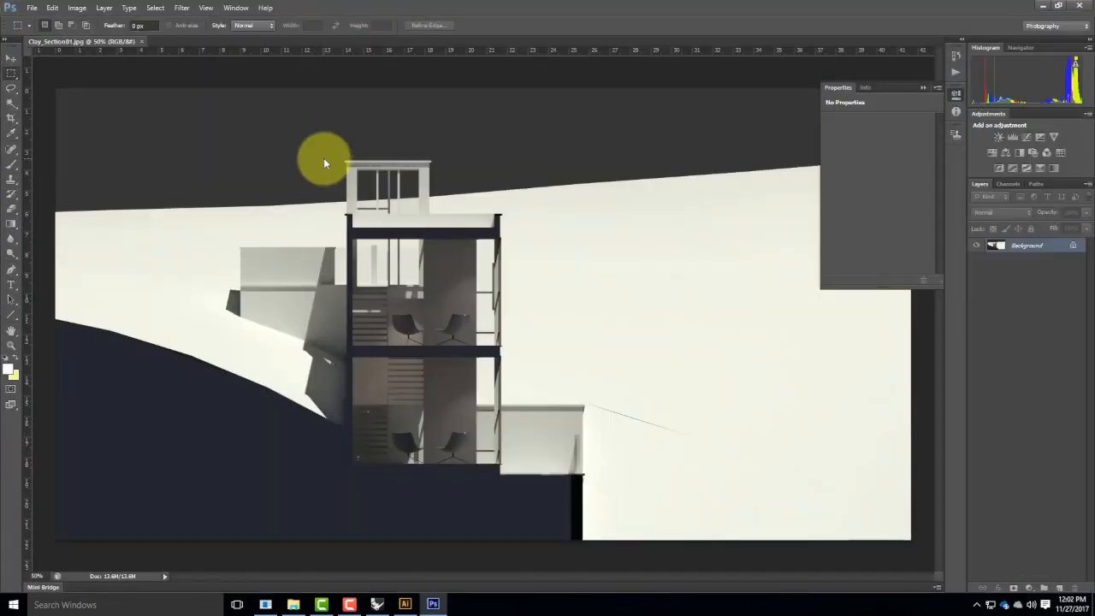
click(922, 89)
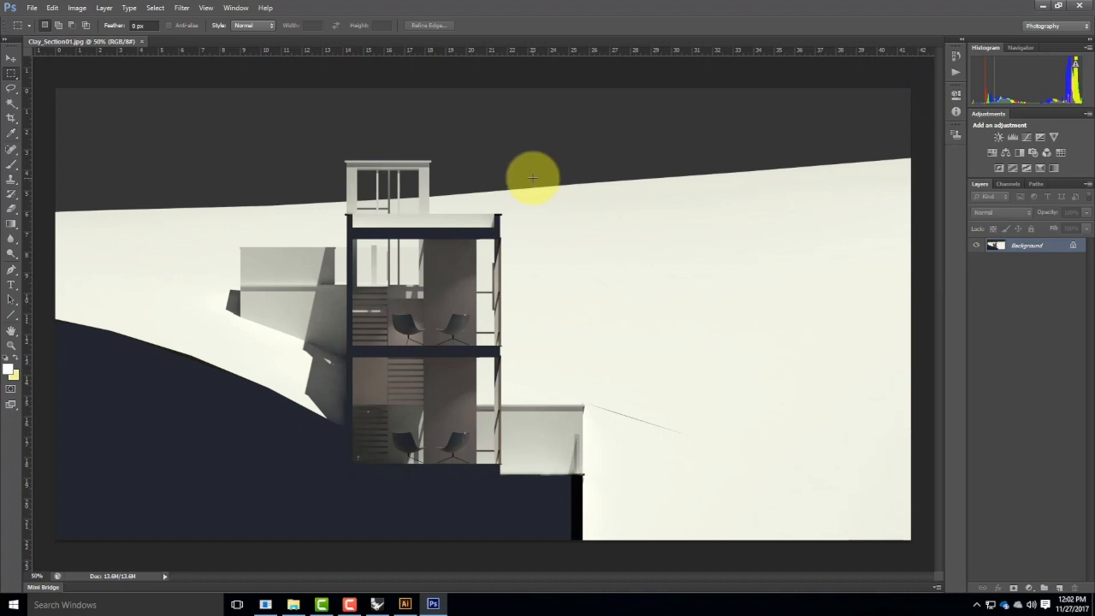
Place the FLY_4089 sky image from the cloudy-skies-01 folder under Resources, Collage, Skies into the Clay_Section01 document.
click(30, 8)
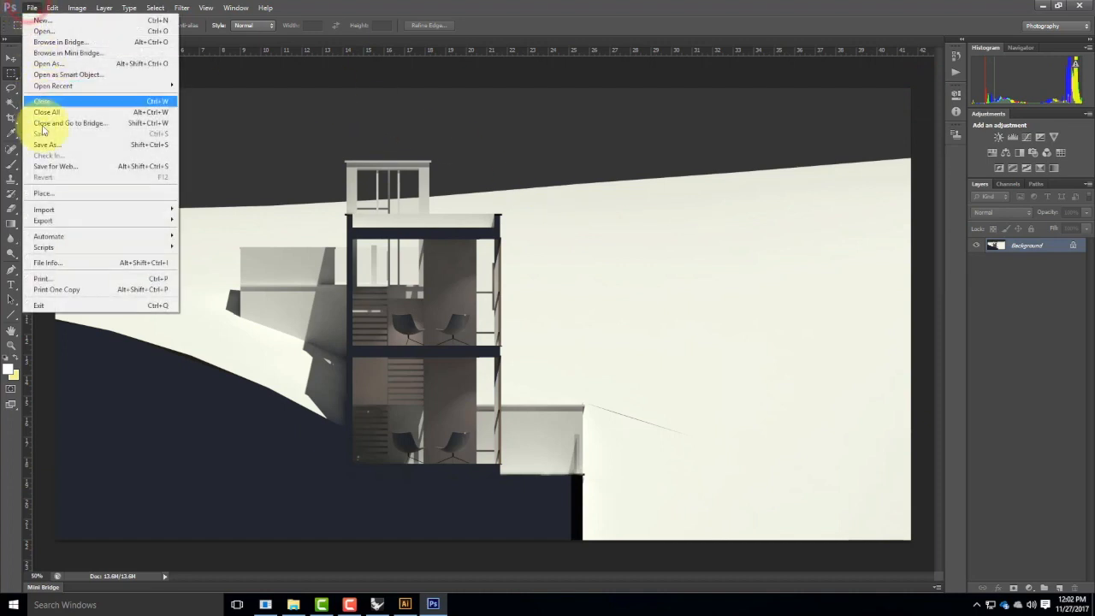
click(41, 194)
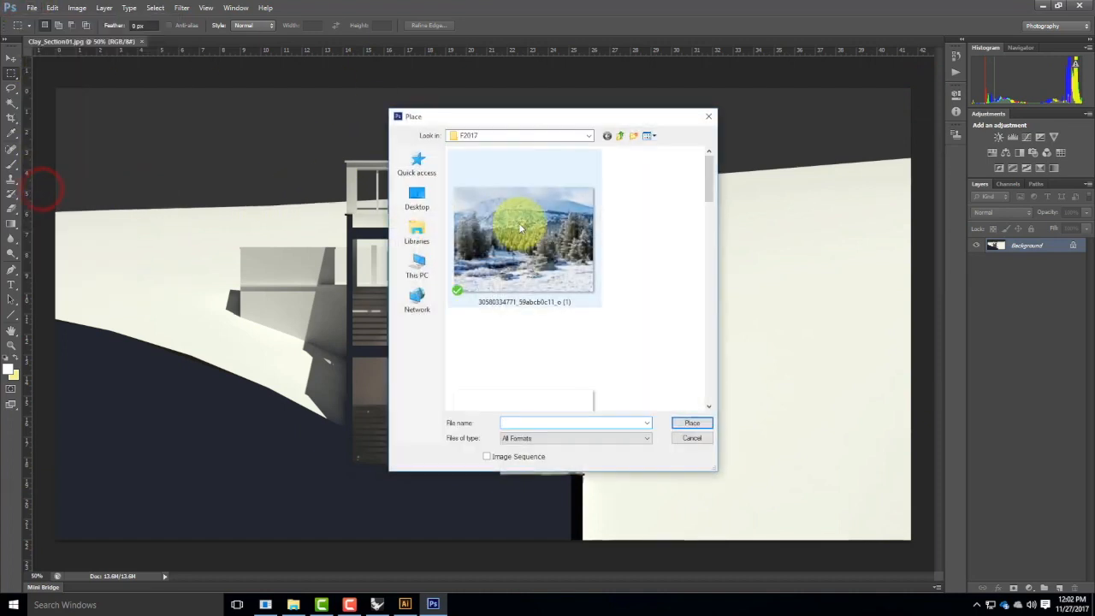
click(619, 137)
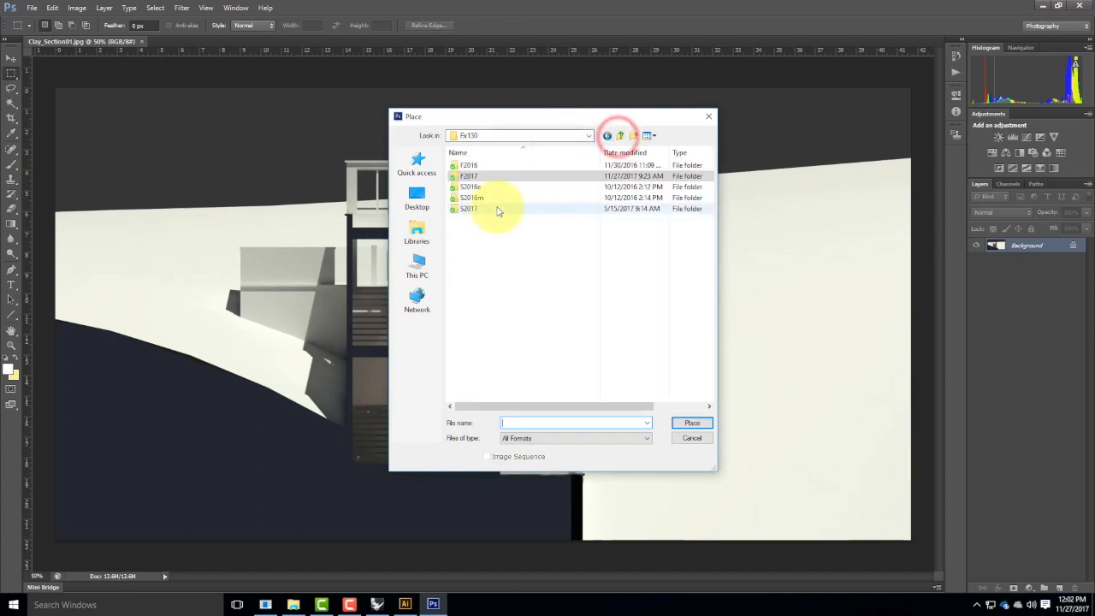
click(620, 137)
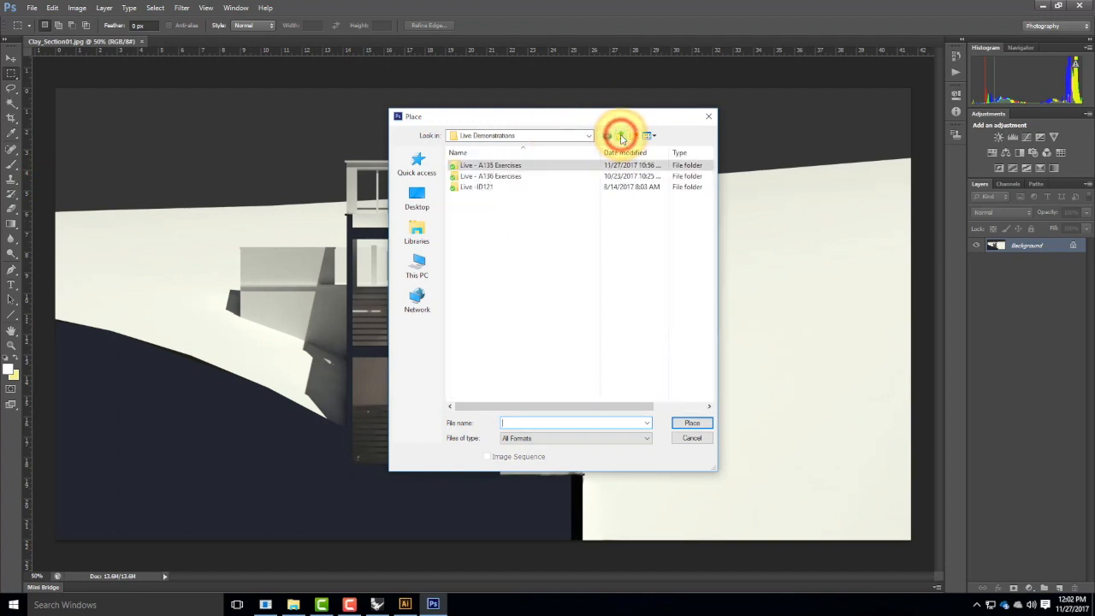
click(620, 137)
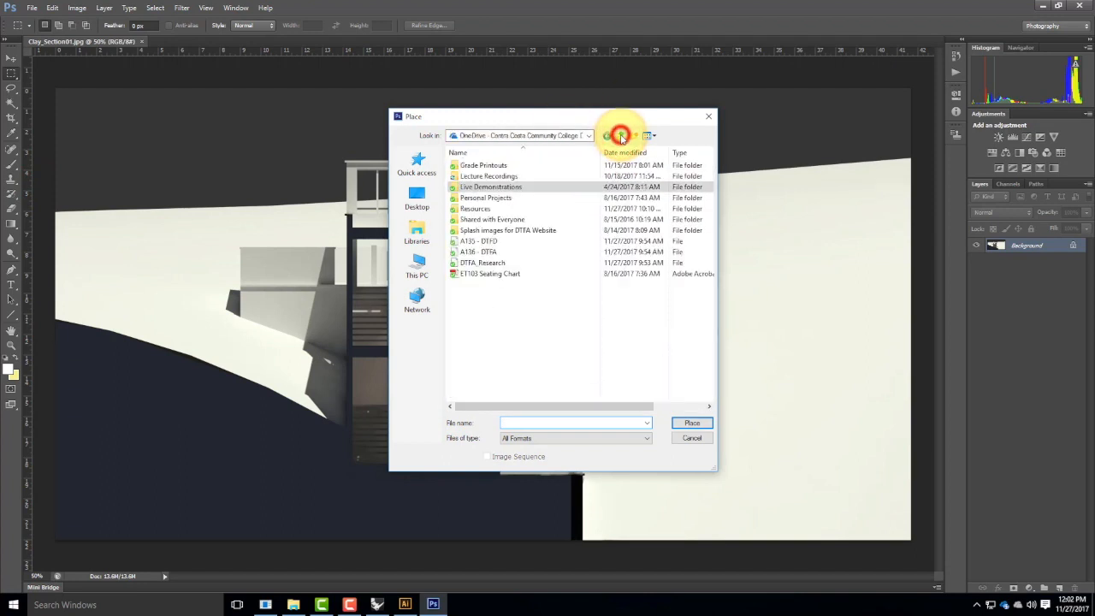
double_click(473, 208)
double_click(476, 187)
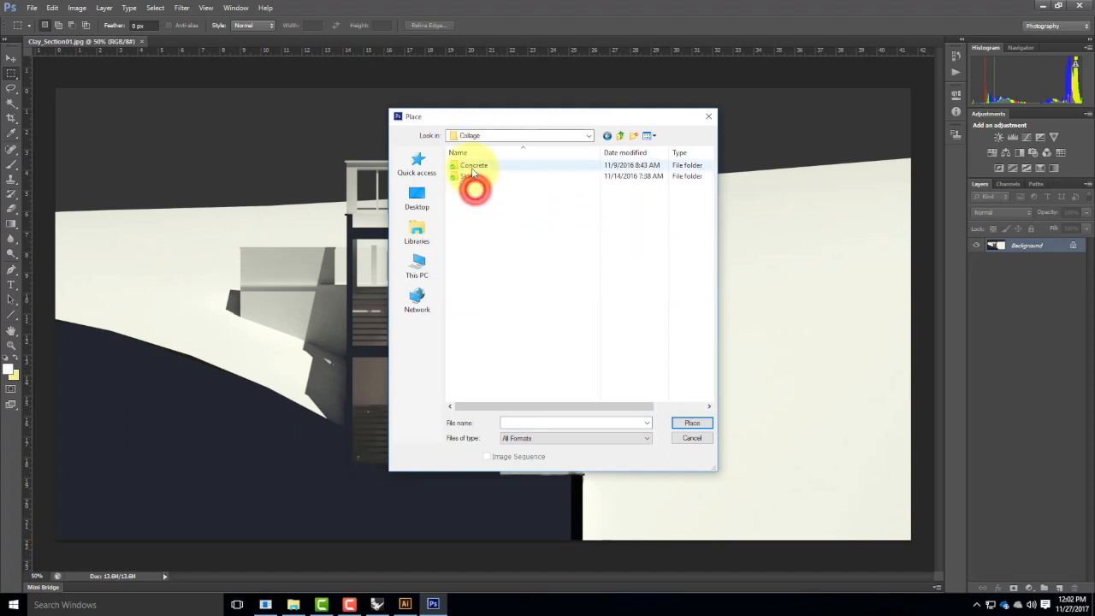
click(475, 165)
double_click(476, 178)
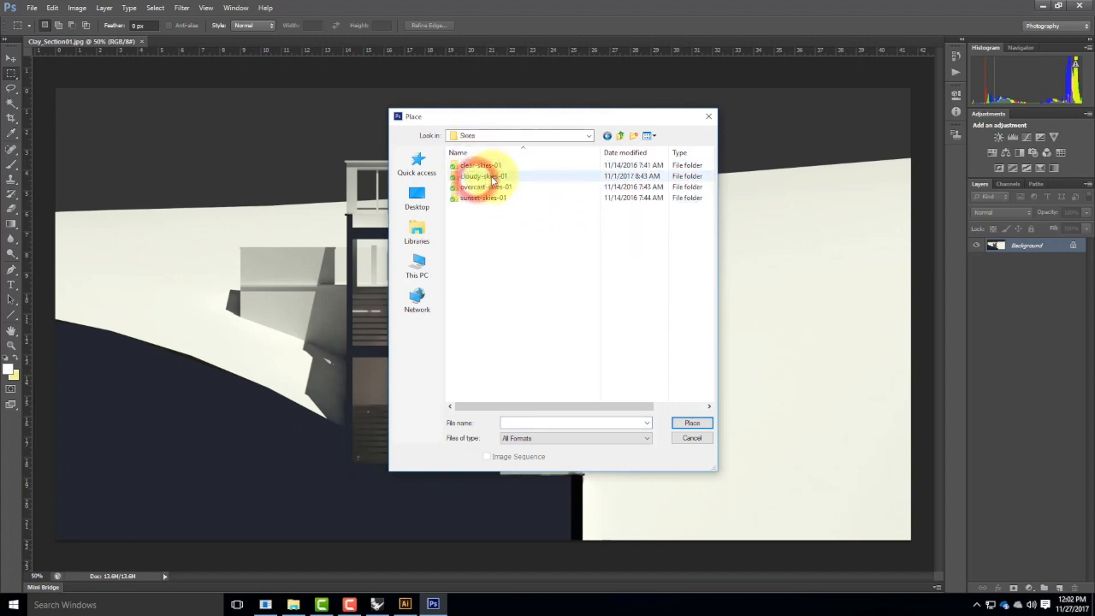
double_click(484, 176)
click(534, 183)
click(690, 421)
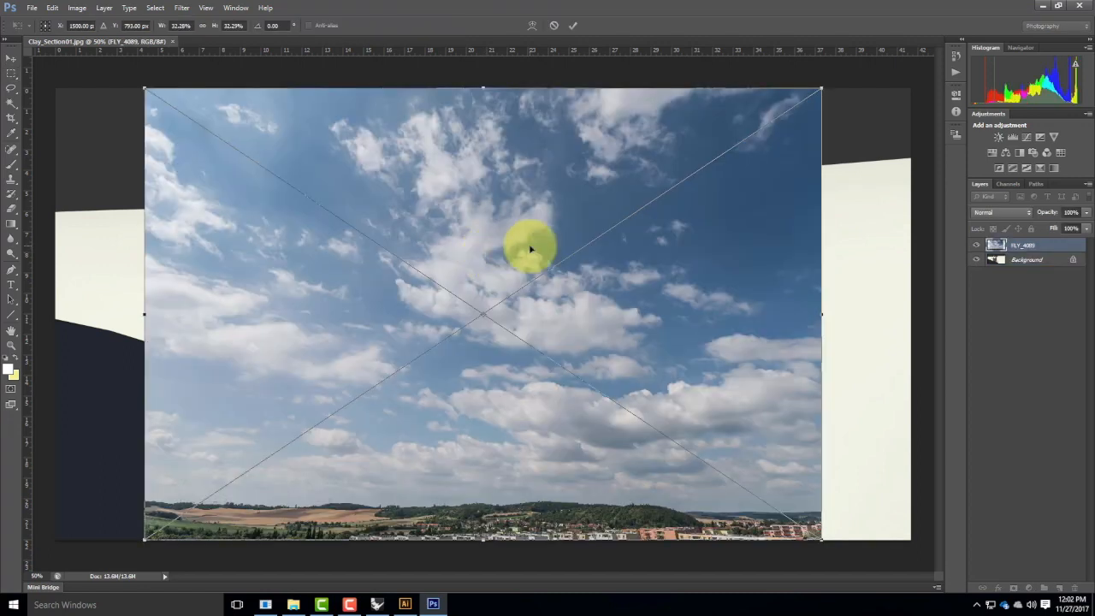
Scale the placed sky image to about 41.2% so it covers the whole canvas and commit the placement.
key(ctrl+minus)
key(ctrl+minus)
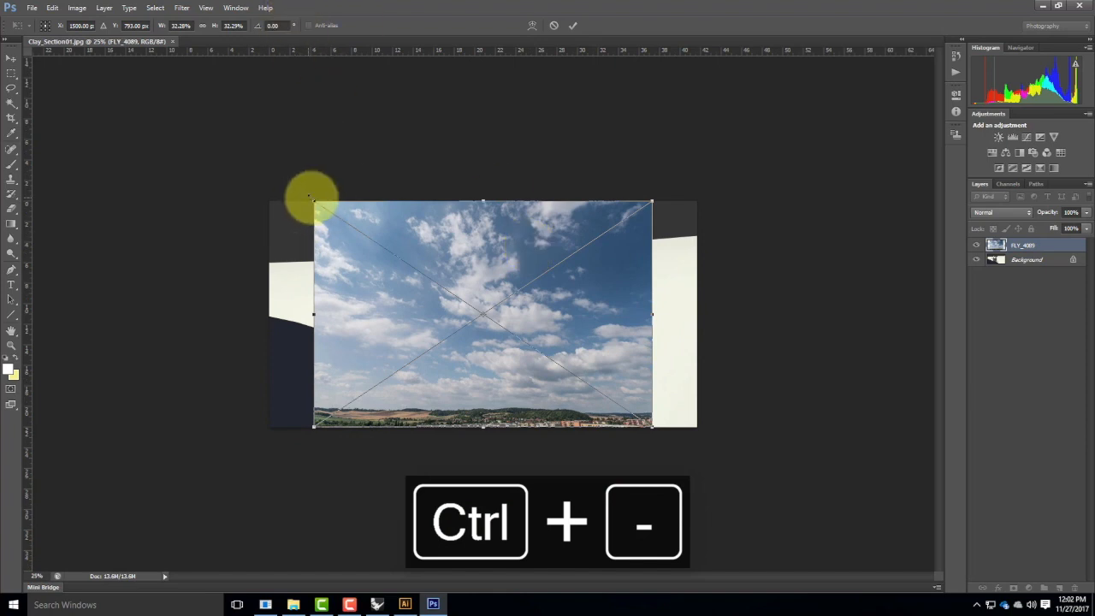
drag(314, 202, 266, 170)
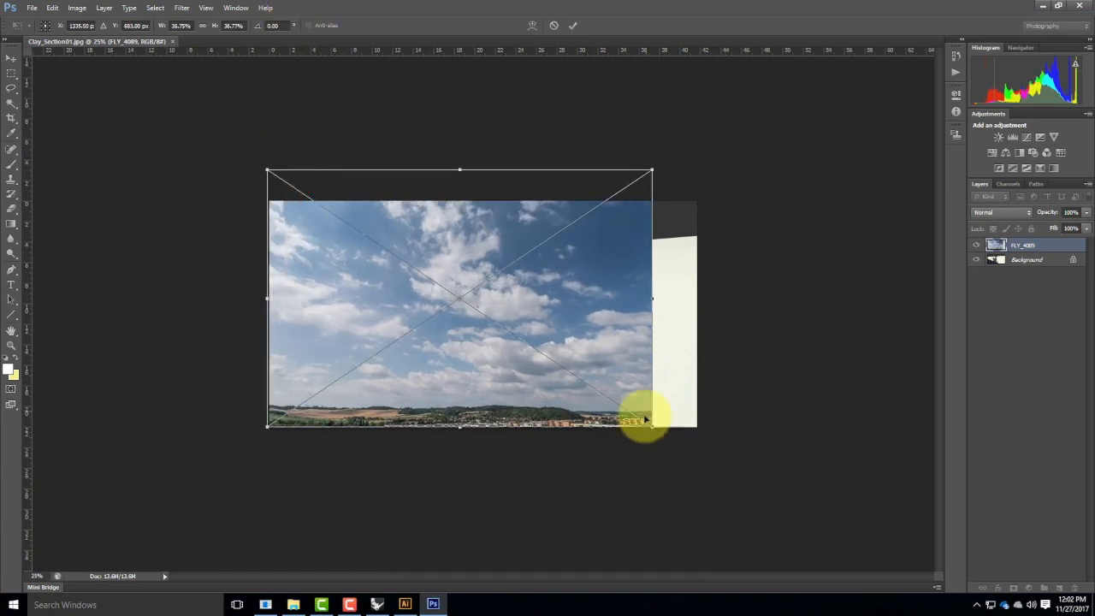
drag(652, 425, 699, 457)
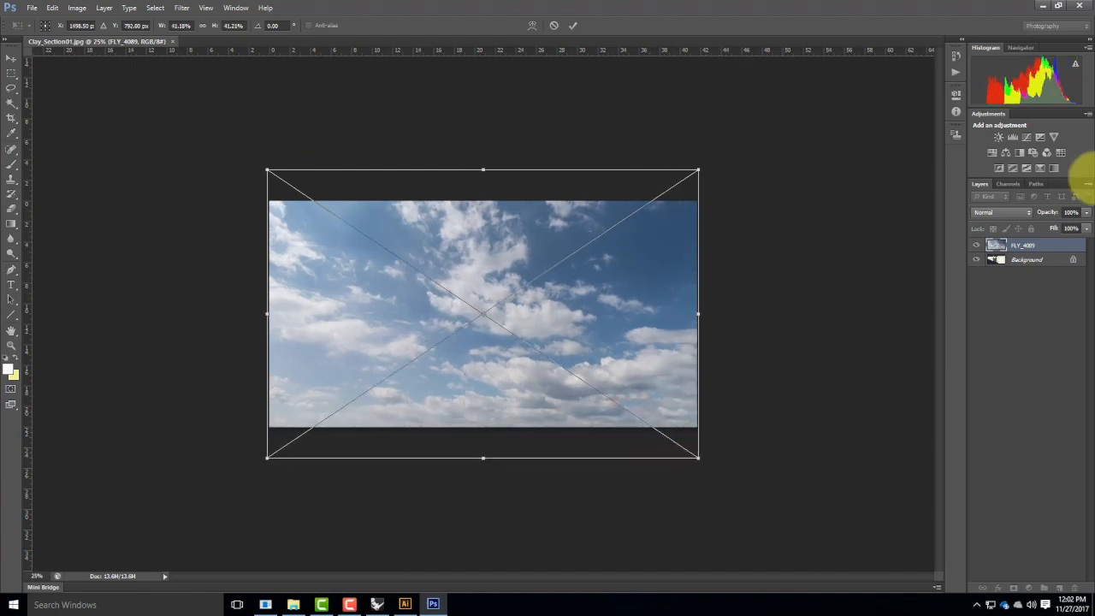
click(1022, 260)
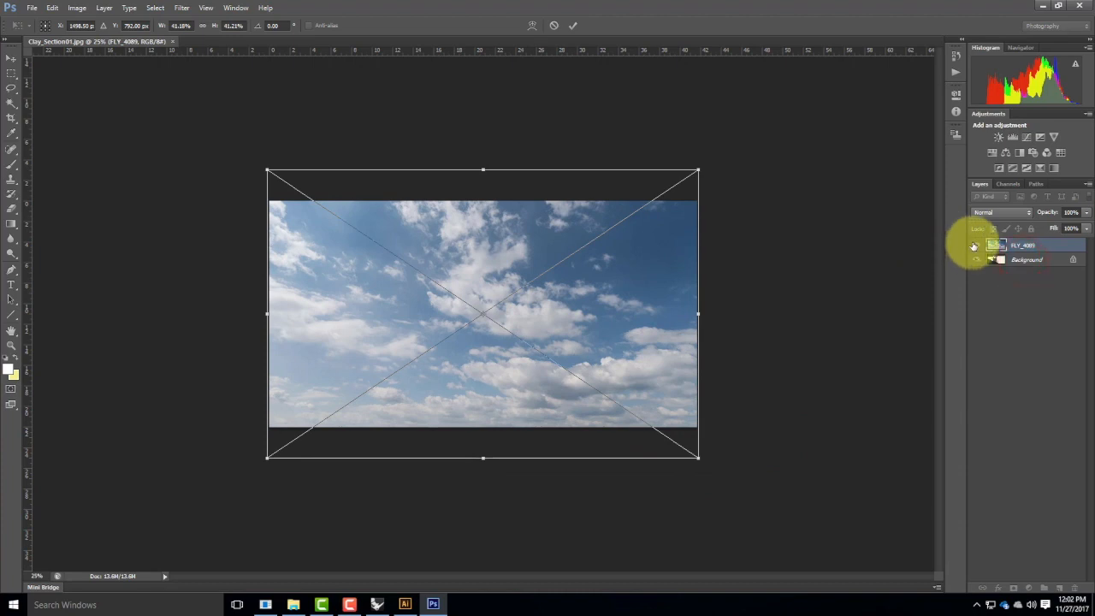
click(575, 23)
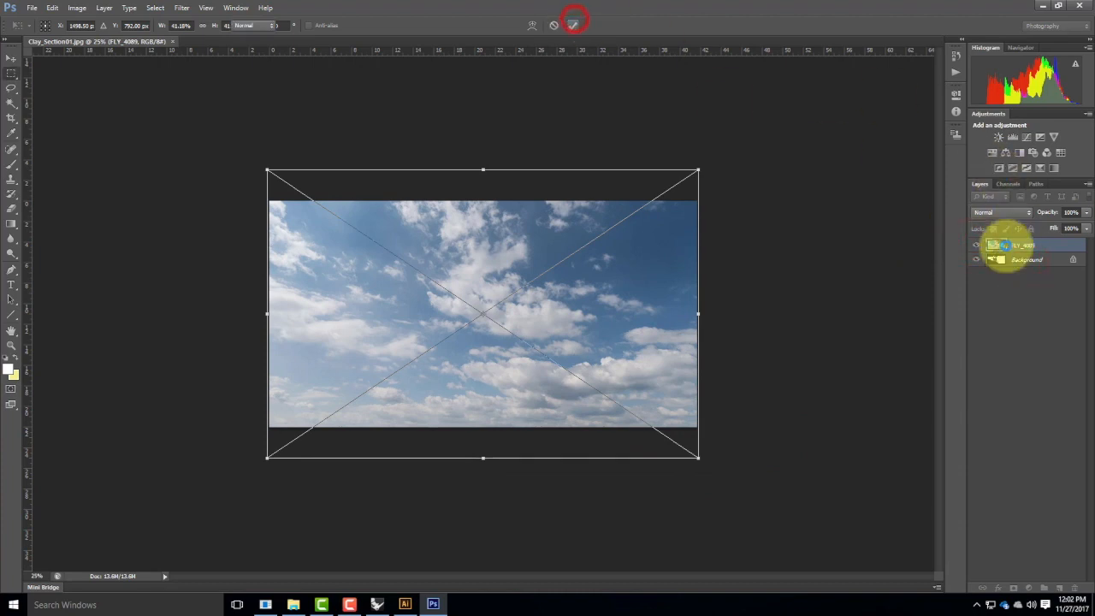
Hide the sky layer and select the dark sky on the Background layer with the Magic Wand, including the rooftop structure's openings.
click(1022, 262)
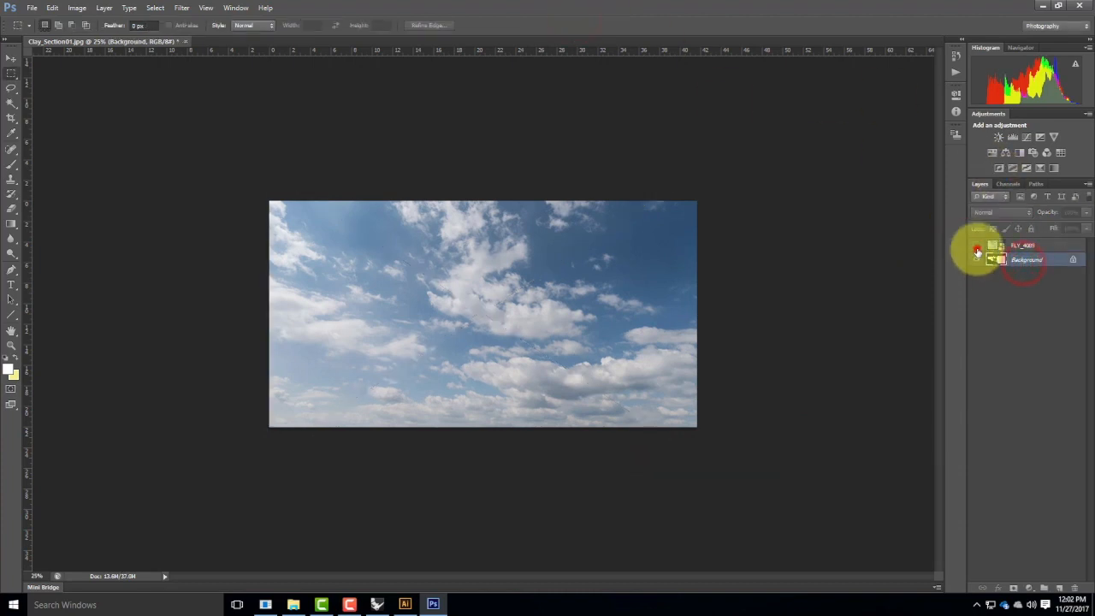
click(977, 245)
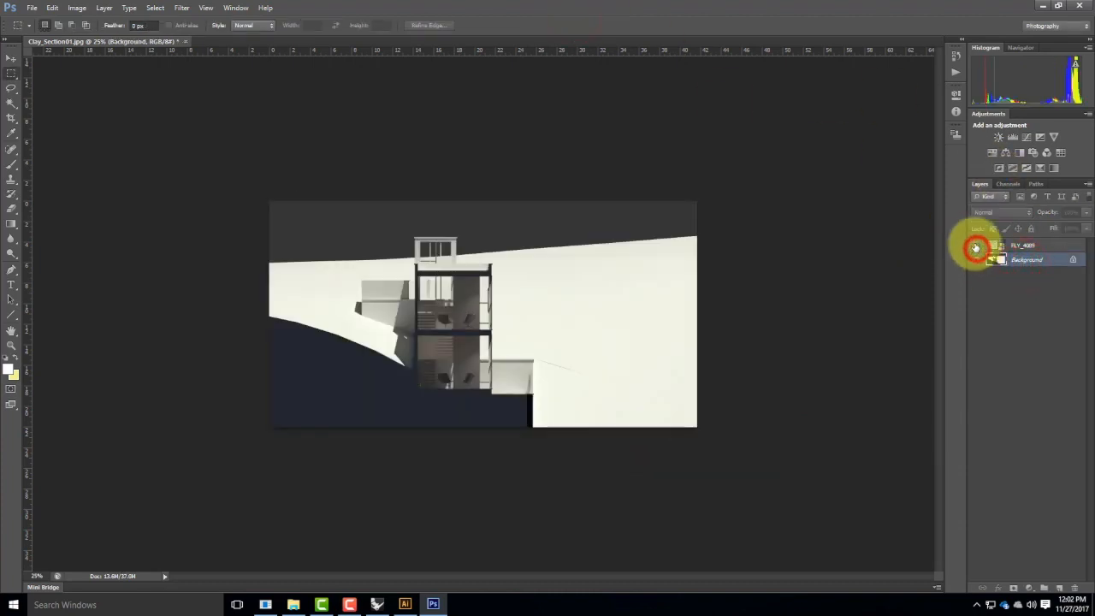
click(9, 101)
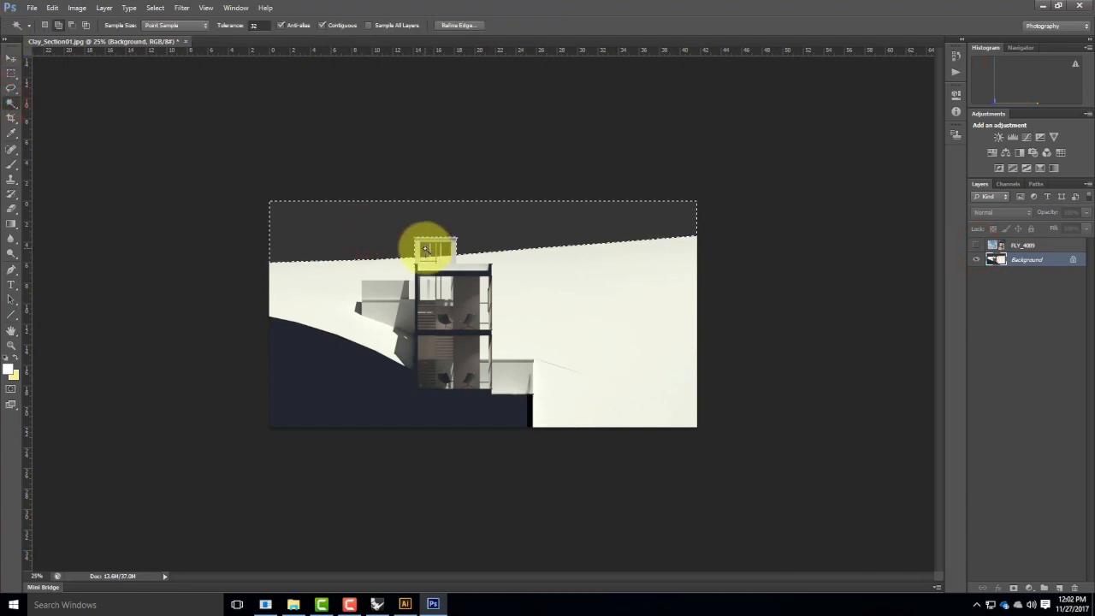
click(425, 249)
key(ctrl+equal)
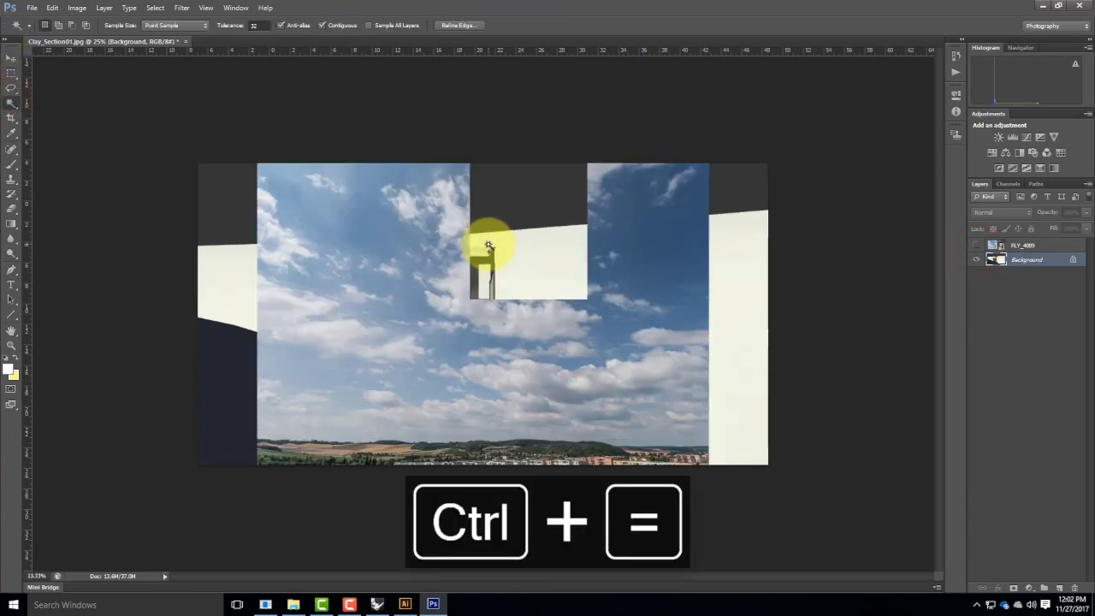
key(ctrl+equal)
key(ctrl+equal)
key(ctrl+equal)
drag(454, 194, 522, 355)
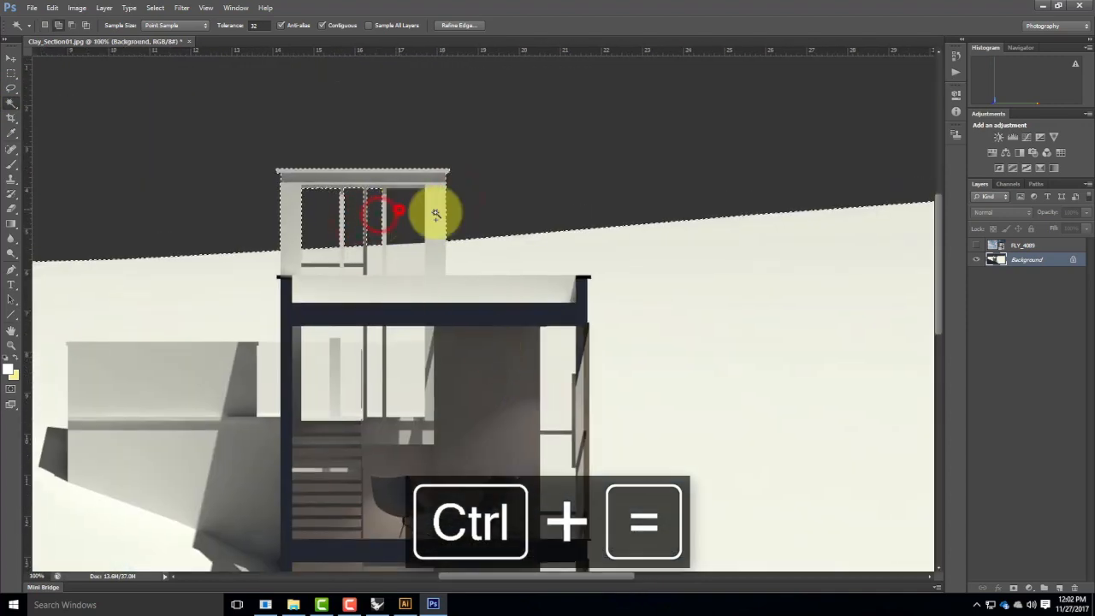
Show the FLY_4089 layer and add a layer mask to it from the sky selection.
click(1026, 245)
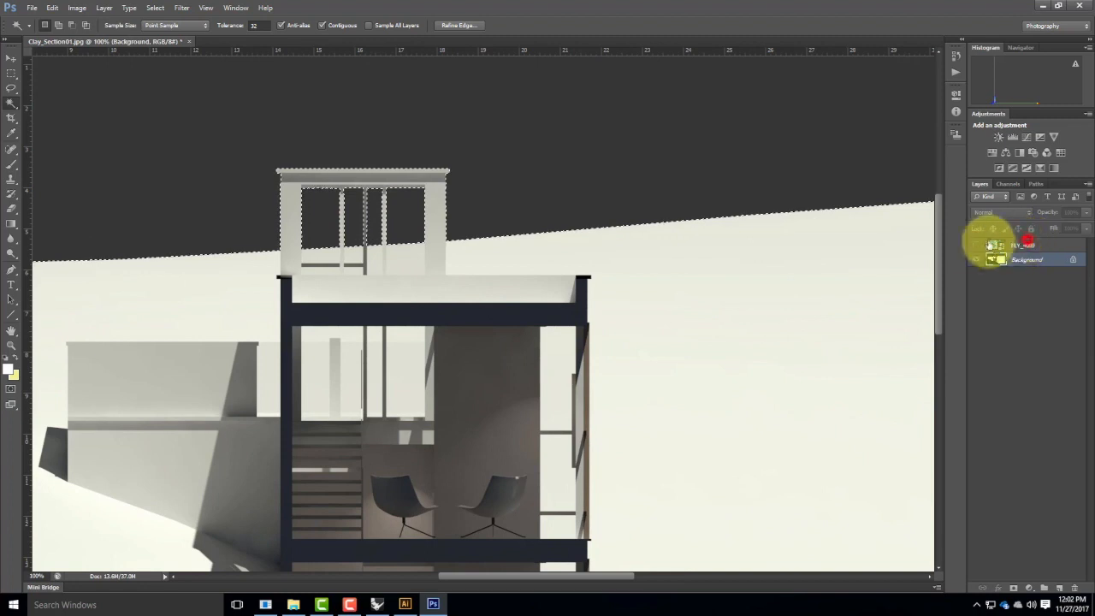
click(979, 246)
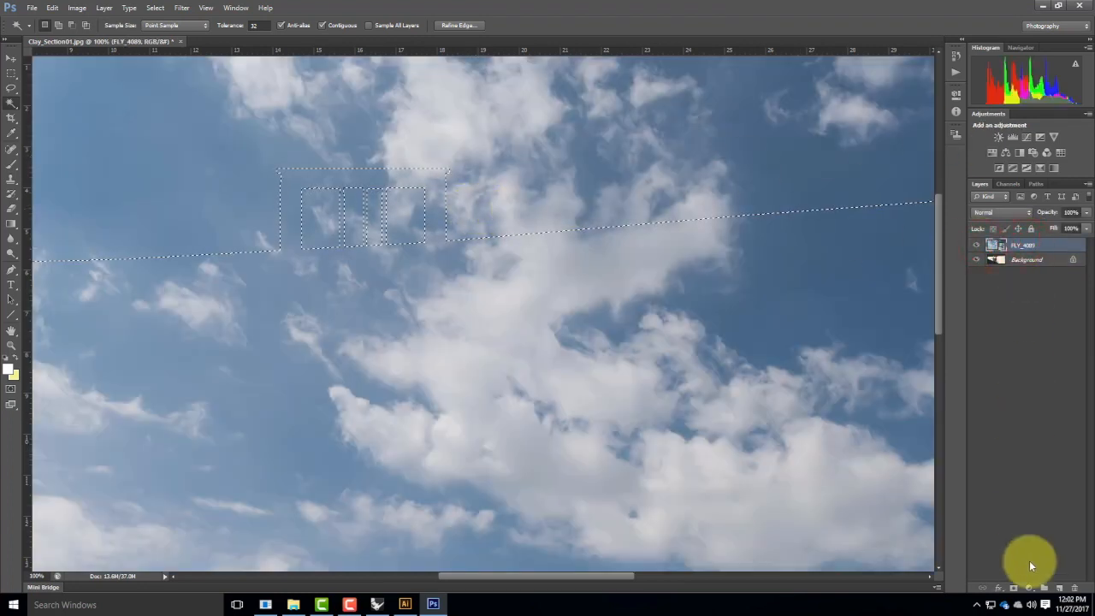
click(1014, 589)
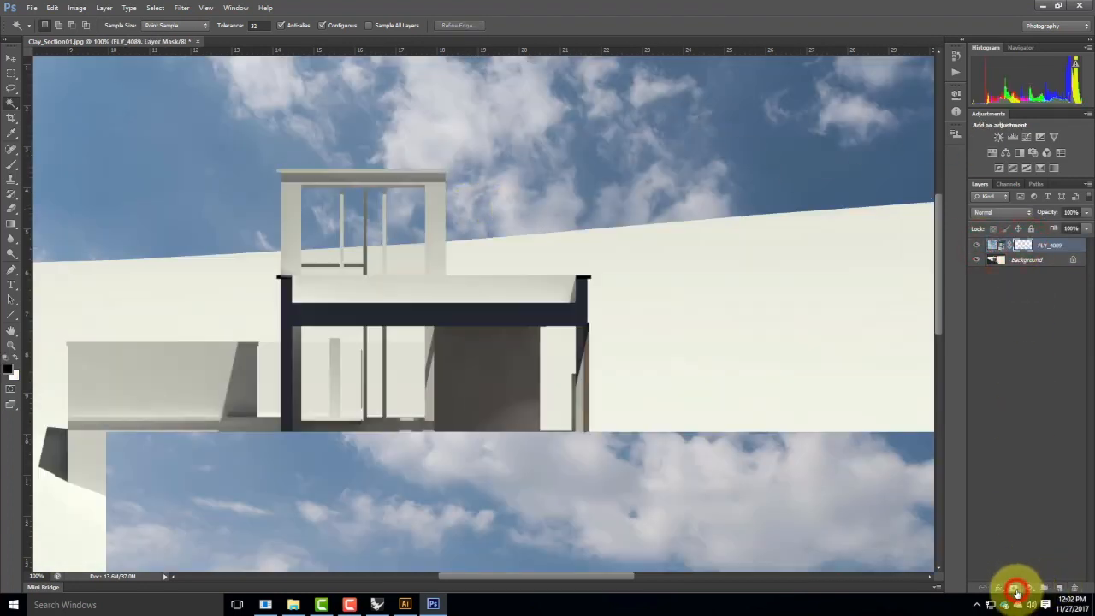
key(ctrl+0)
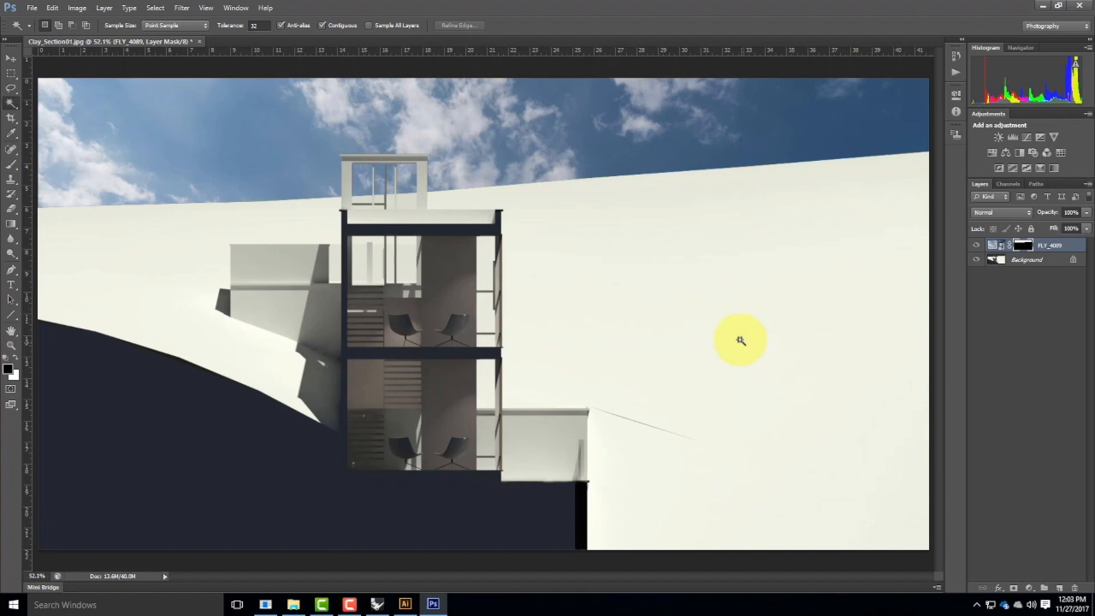
Delete the layer mask from the FLY_4089 layer.
click(1025, 248)
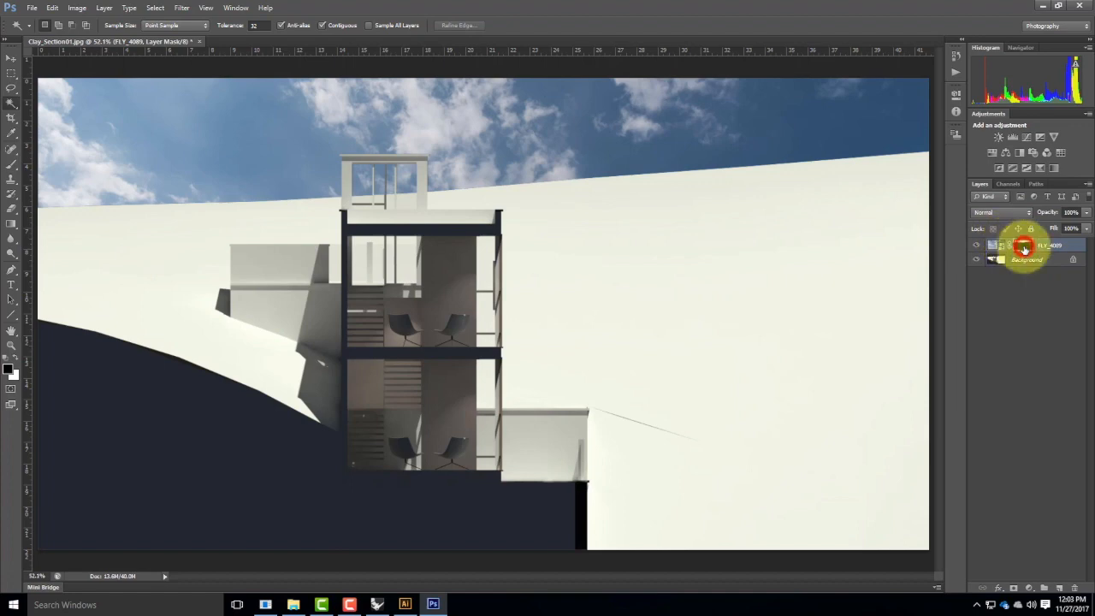
key(ctrl+i)
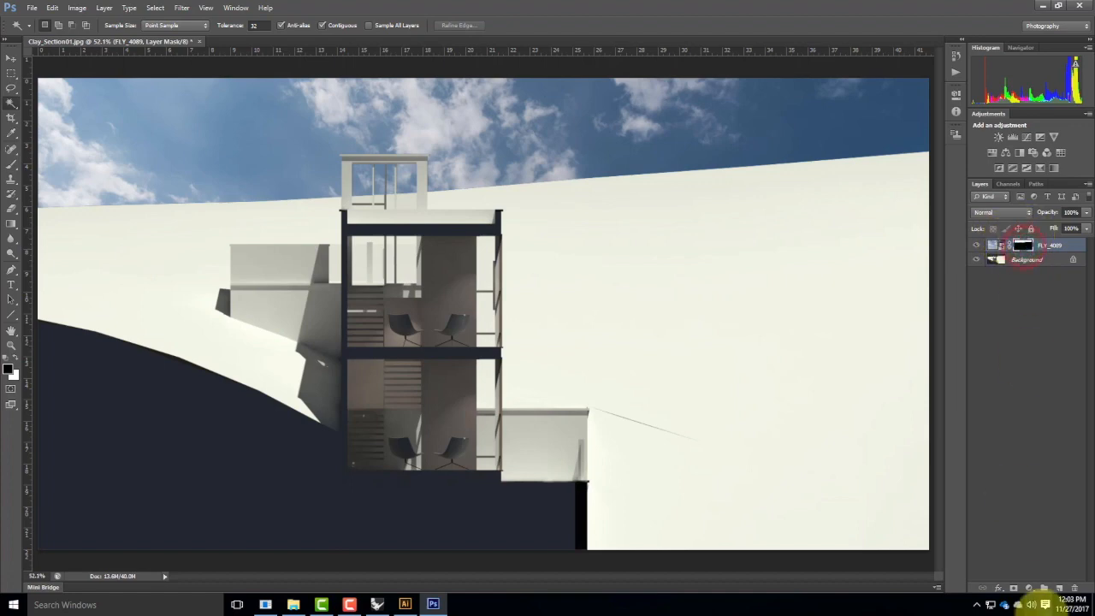
click(1074, 589)
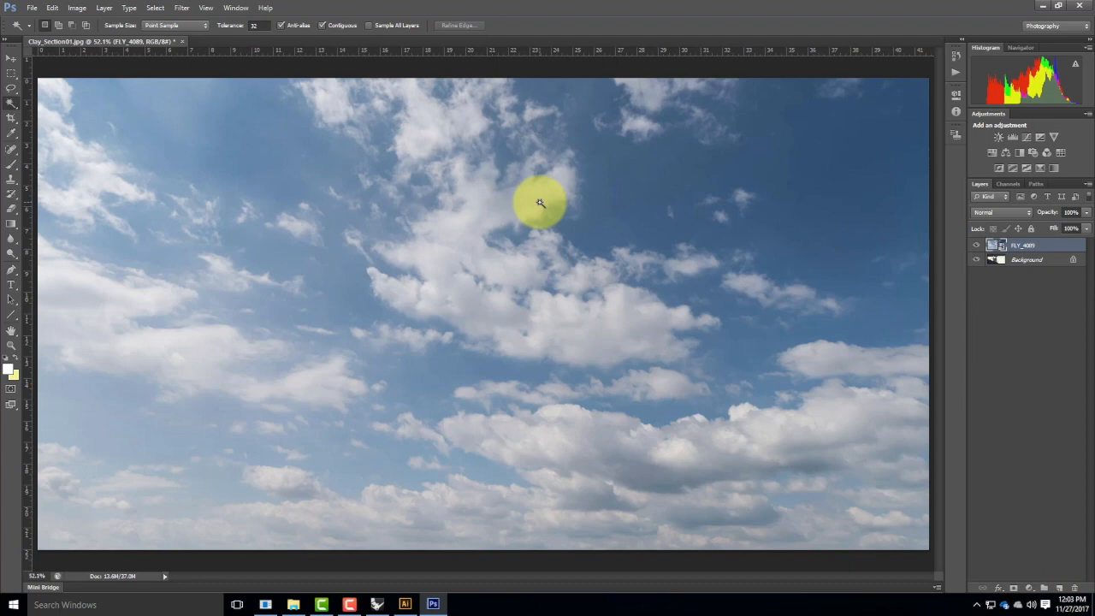
Open Clay_Section01-Alpha from the Ex230 F2017 folder of Live - A136 Exercises.
click(32, 8)
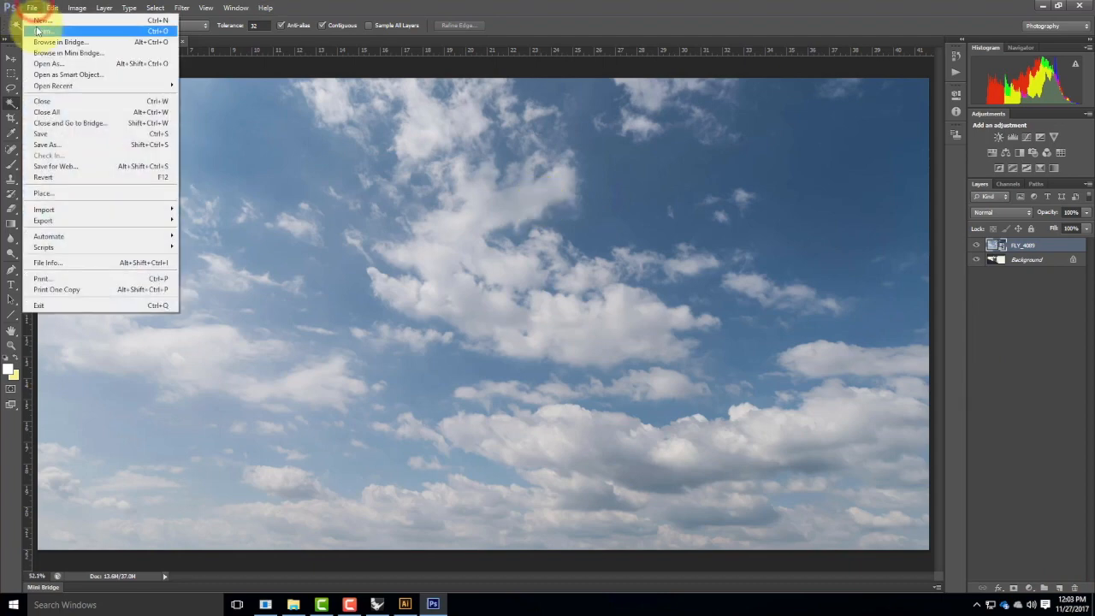
click(37, 30)
click(626, 139)
click(547, 139)
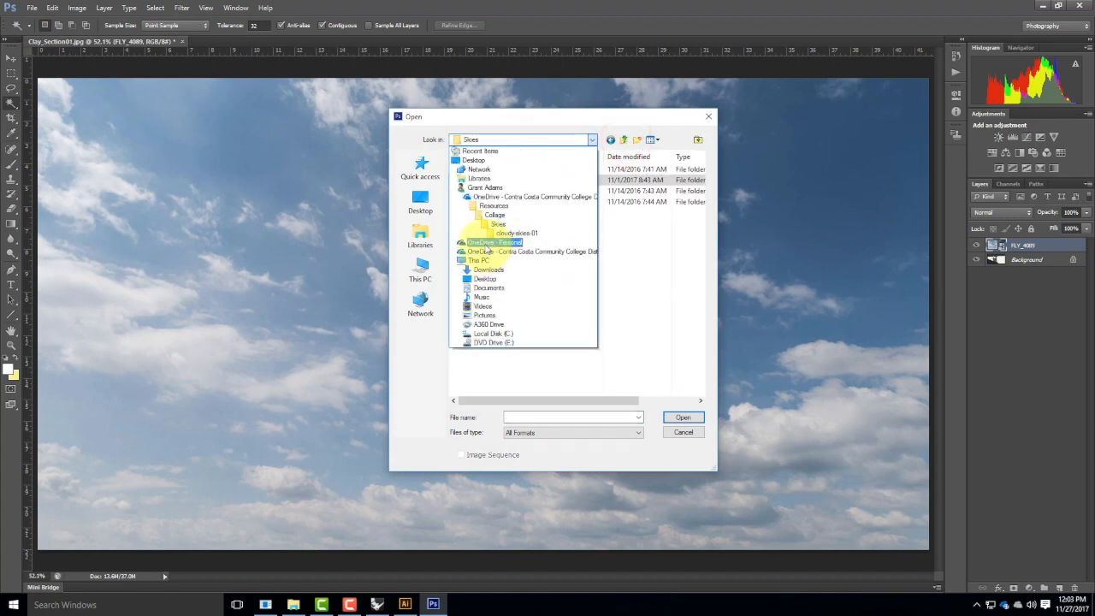
click(485, 243)
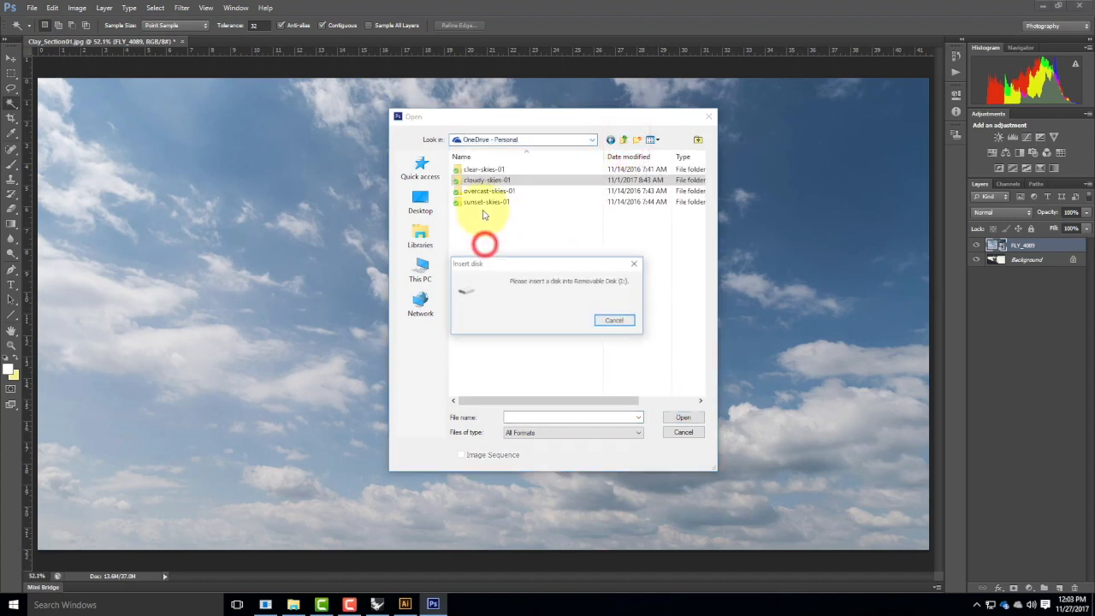
click(616, 321)
click(560, 139)
click(519, 254)
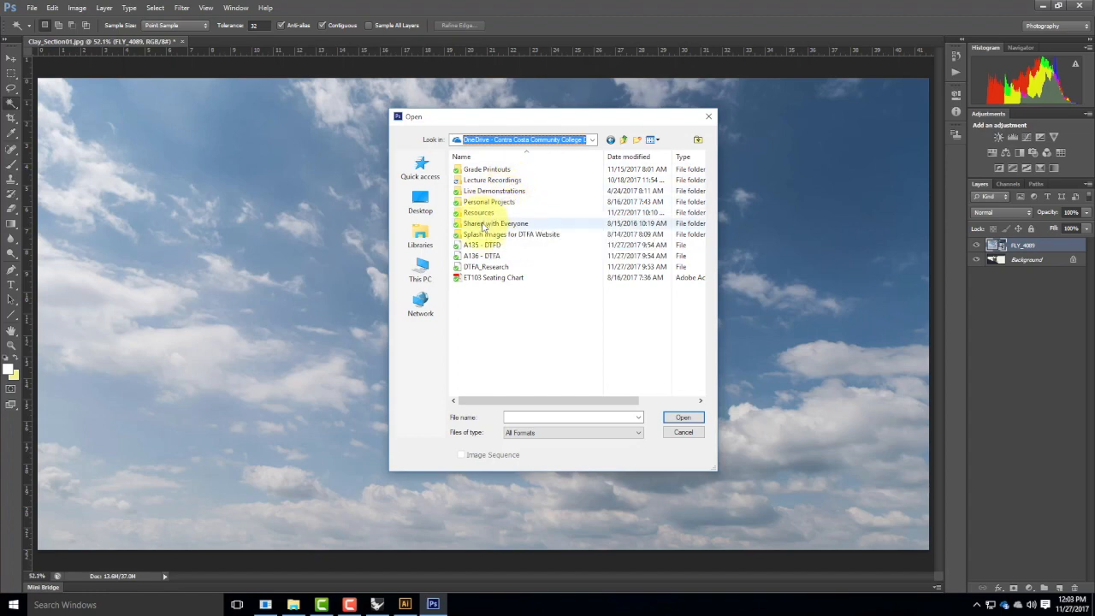
double_click(490, 181)
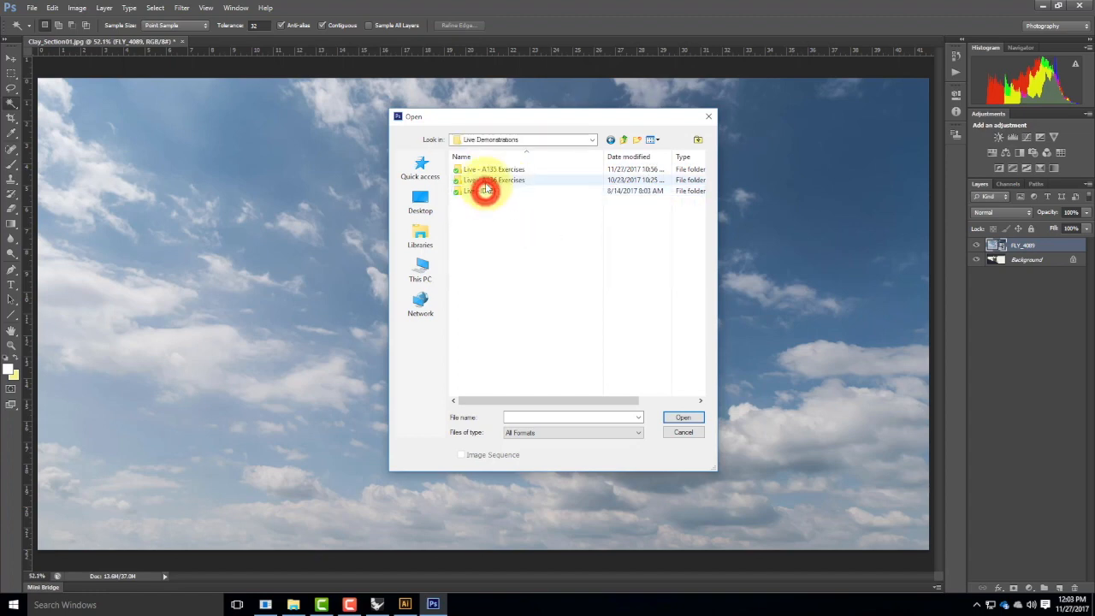
double_click(494, 181)
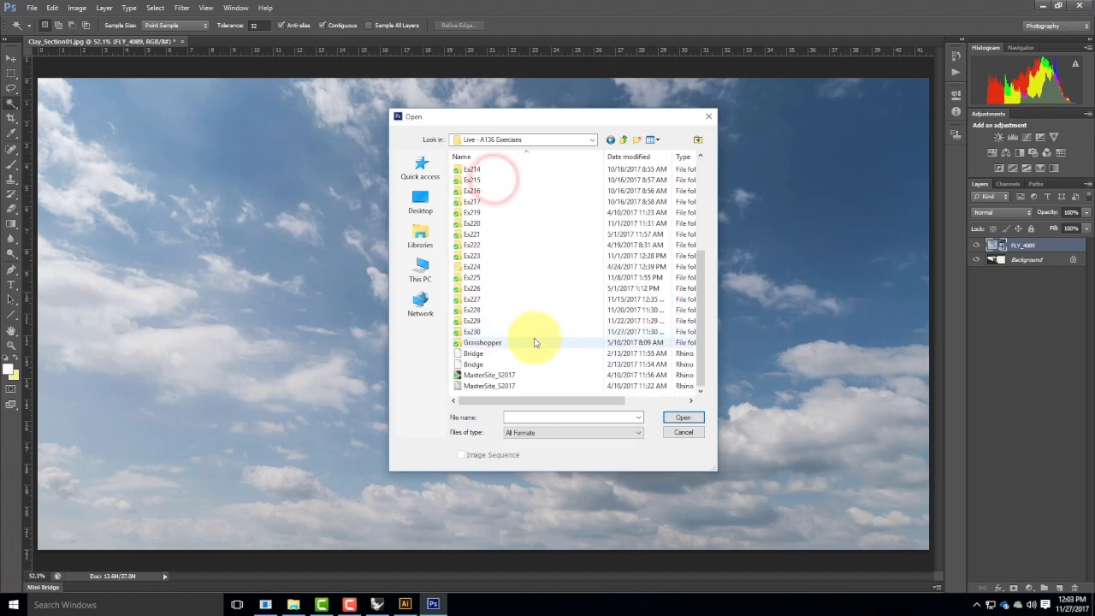
double_click(480, 334)
double_click(541, 184)
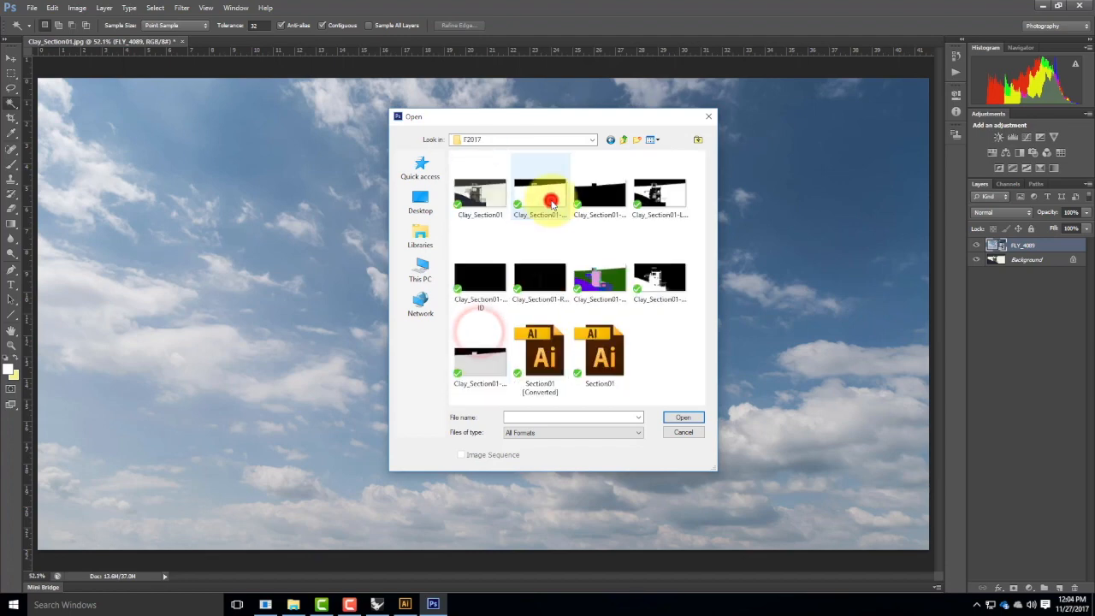
click(541, 195)
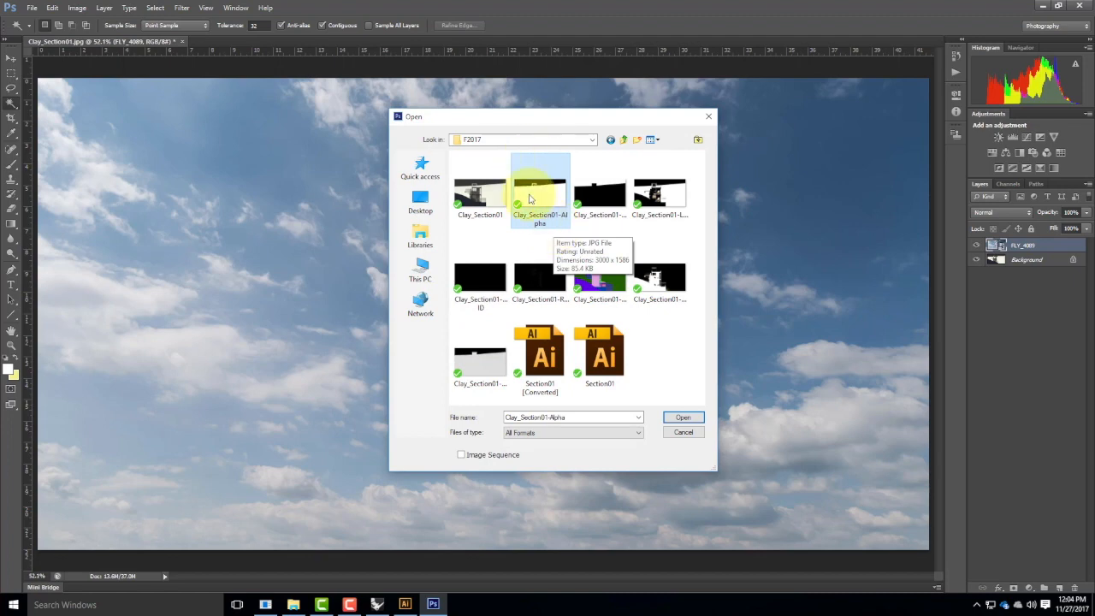
click(684, 417)
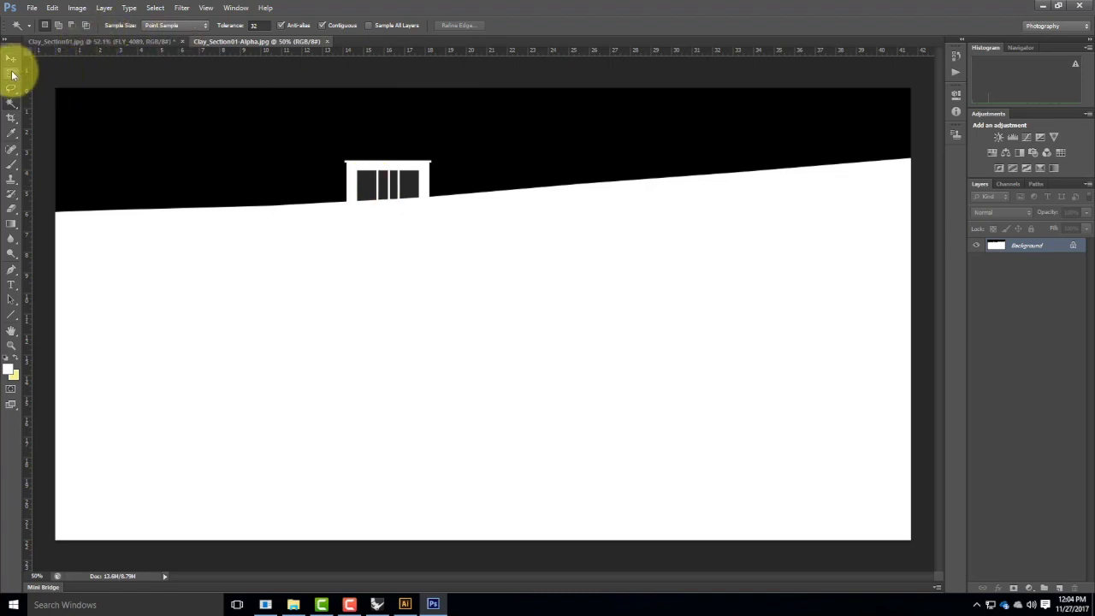
Select the entire Clay_Section01-Alpha image and copy it.
key(ctrl+a)
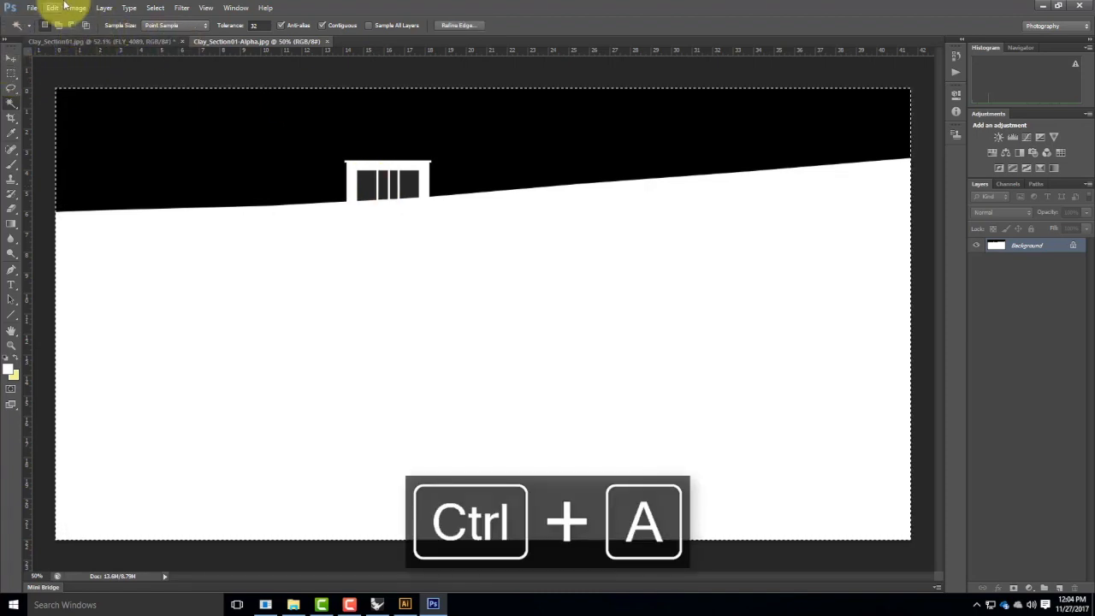
click(54, 8)
click(54, 82)
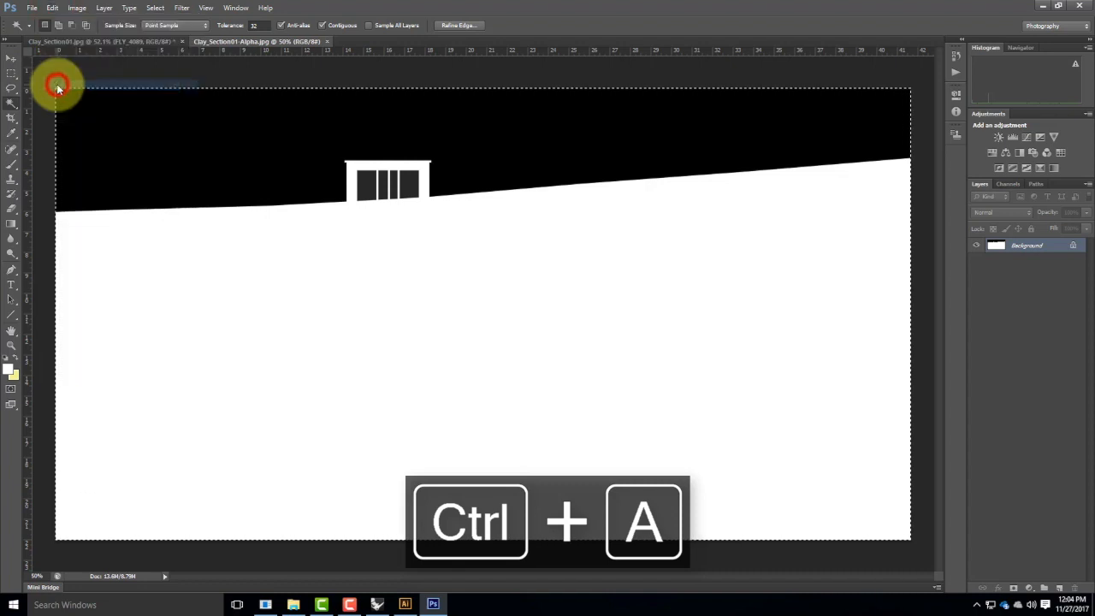
Return to the Clay_Section01 document, add a blank layer mask to the FLY_4089 layer and make that mask active.
click(144, 41)
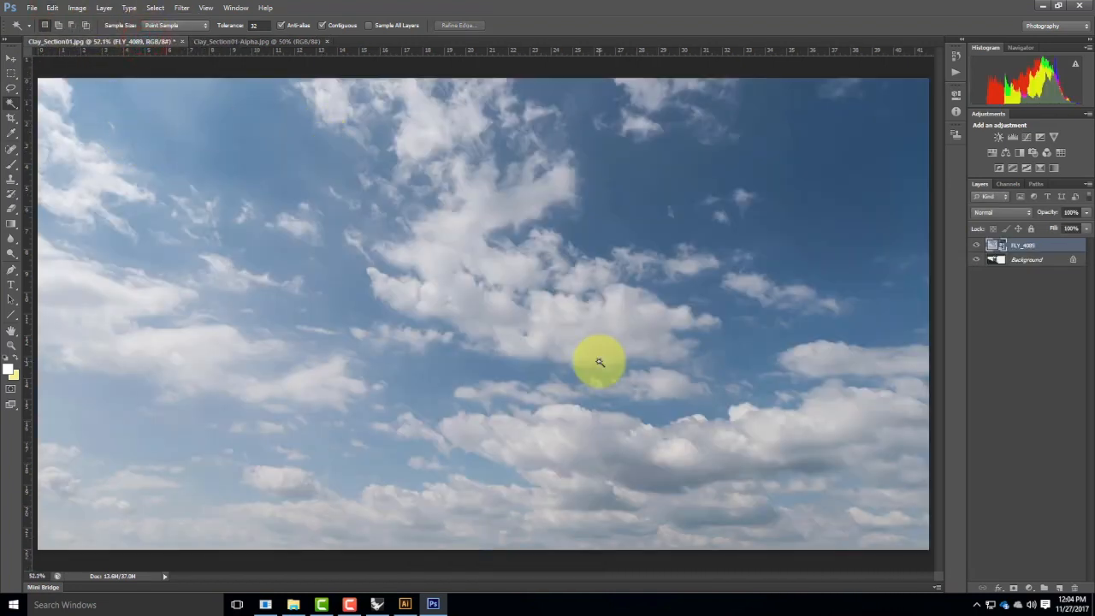
click(1013, 589)
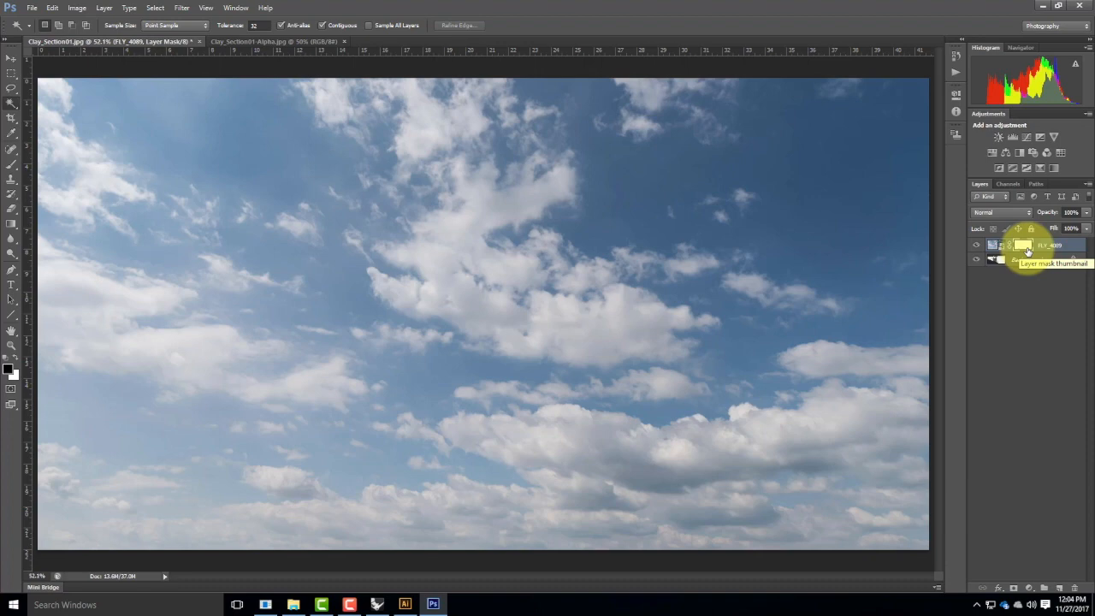
click(1030, 247)
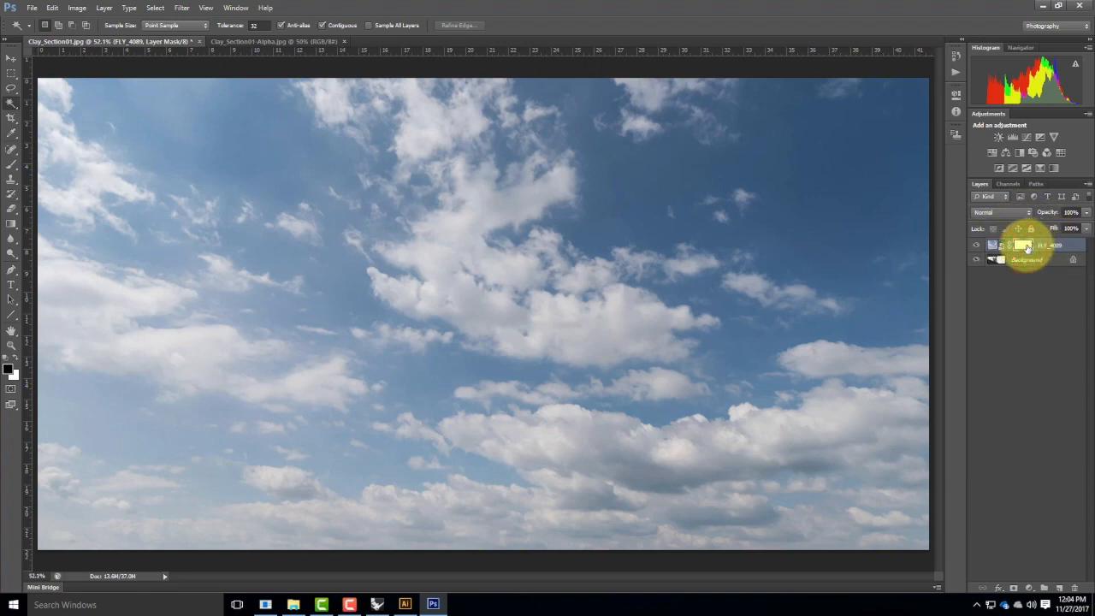
Show only the FLY_4089 mask channel and paste the copied alpha image into it.
click(1011, 181)
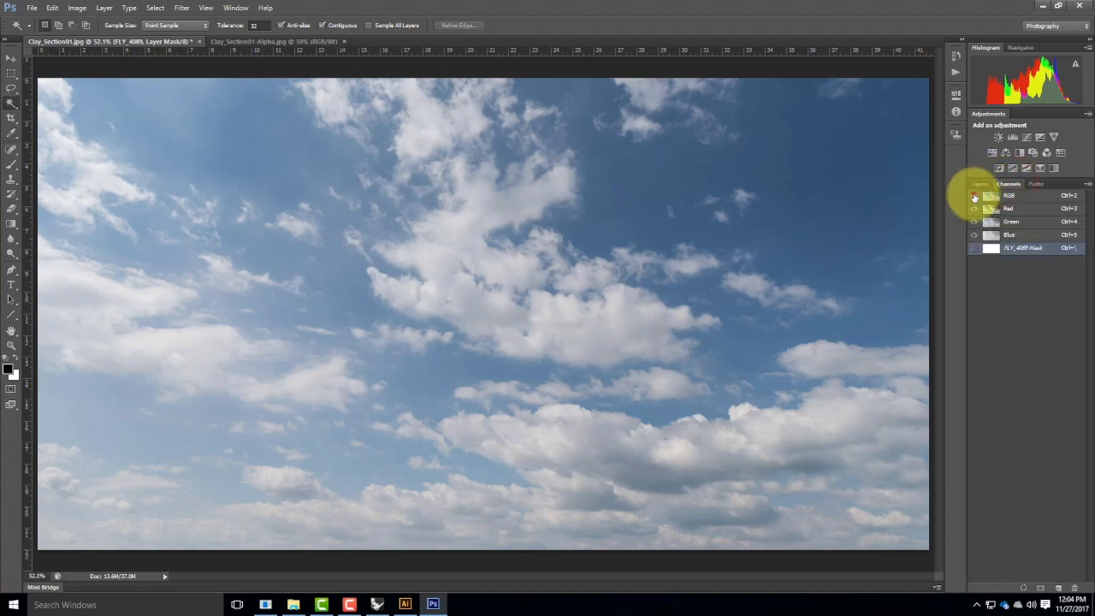
click(974, 196)
click(973, 249)
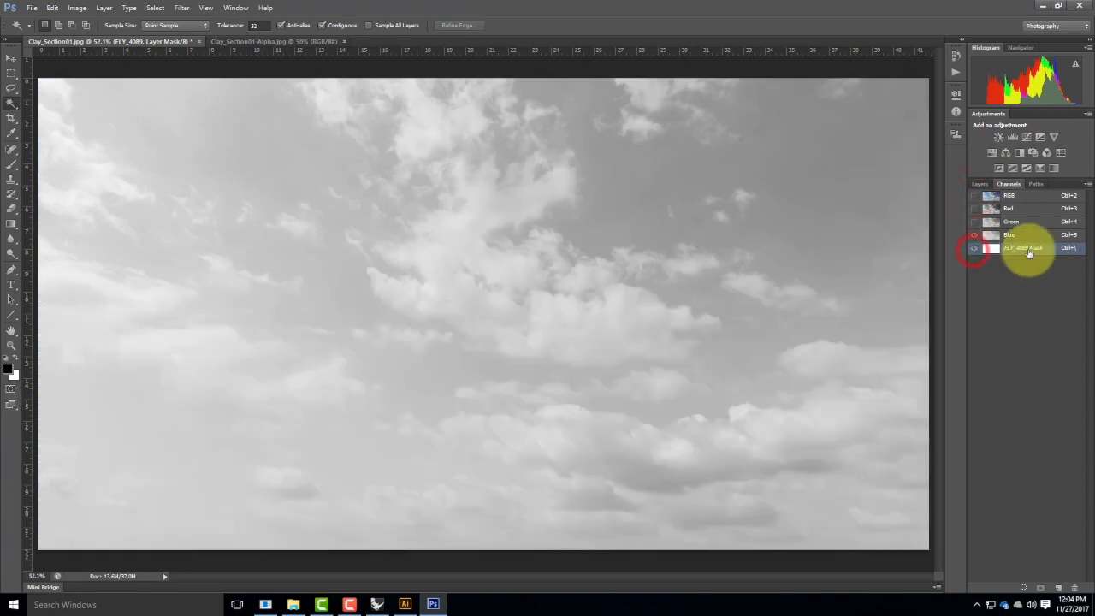
click(974, 236)
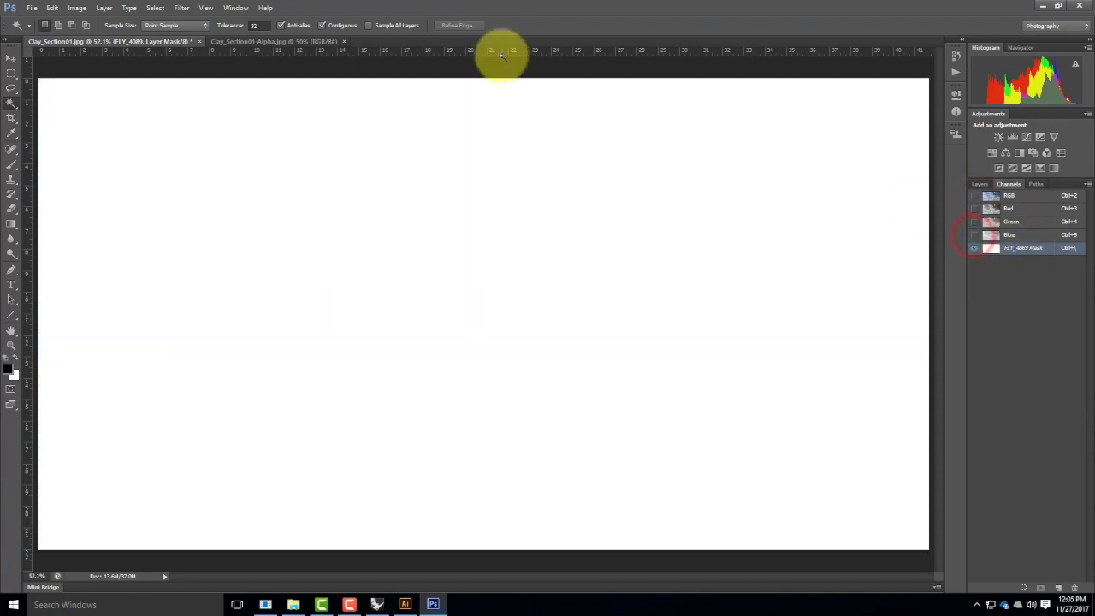
click(53, 7)
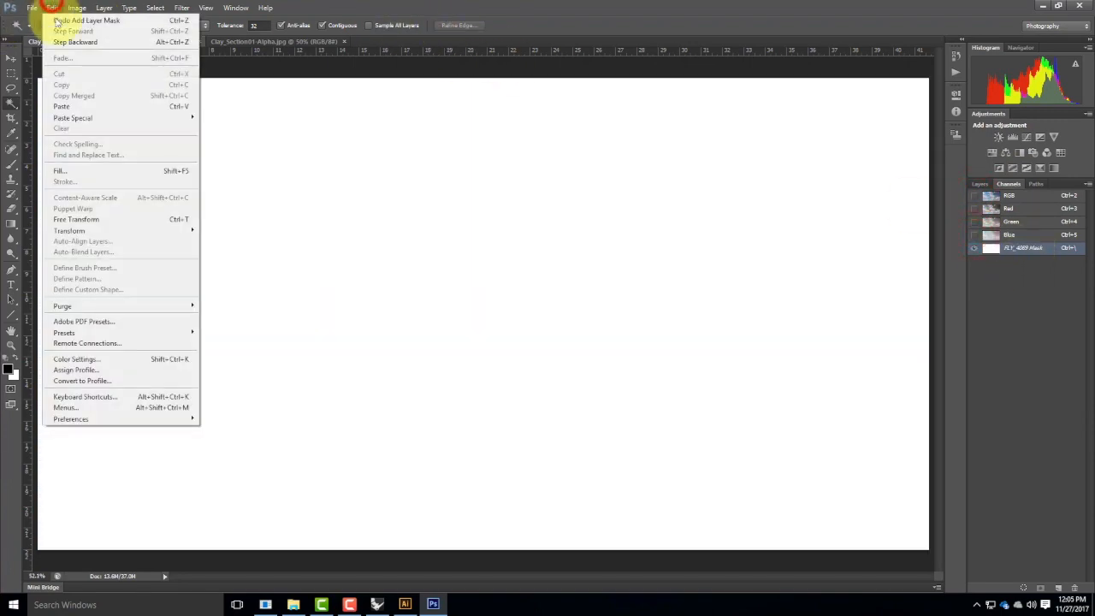
click(56, 108)
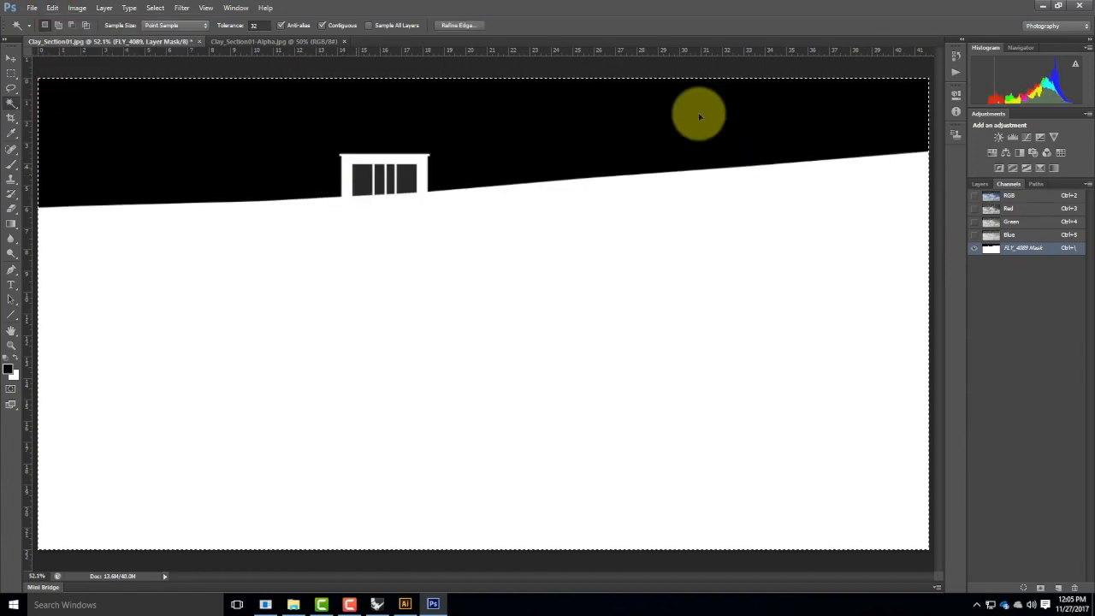
Turn the RGB composite back on and return to the FLY_4089 layer's image.
click(974, 199)
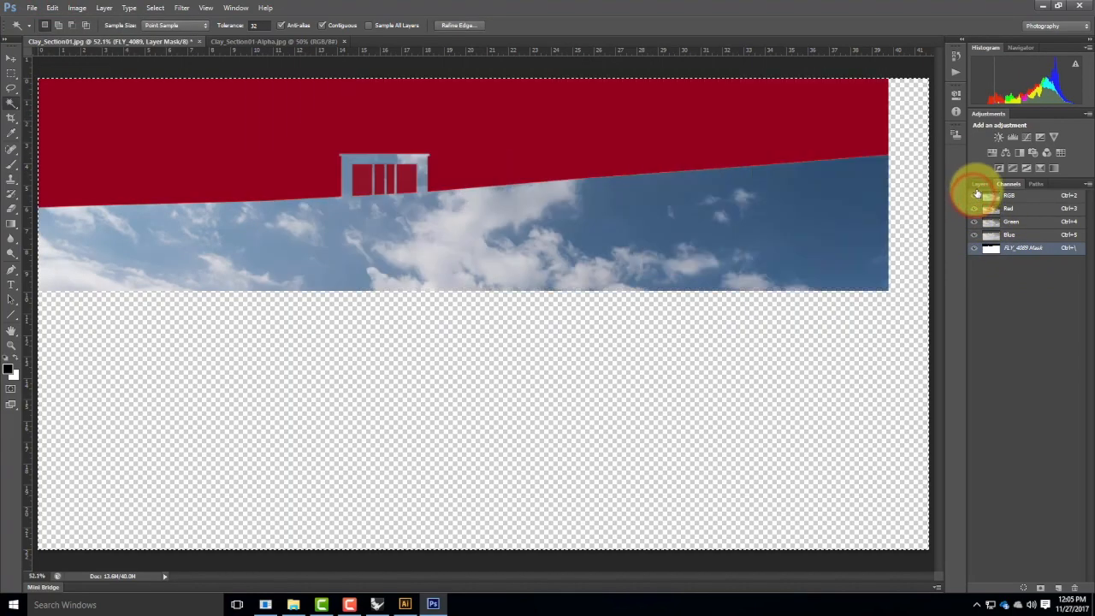
click(979, 185)
click(990, 245)
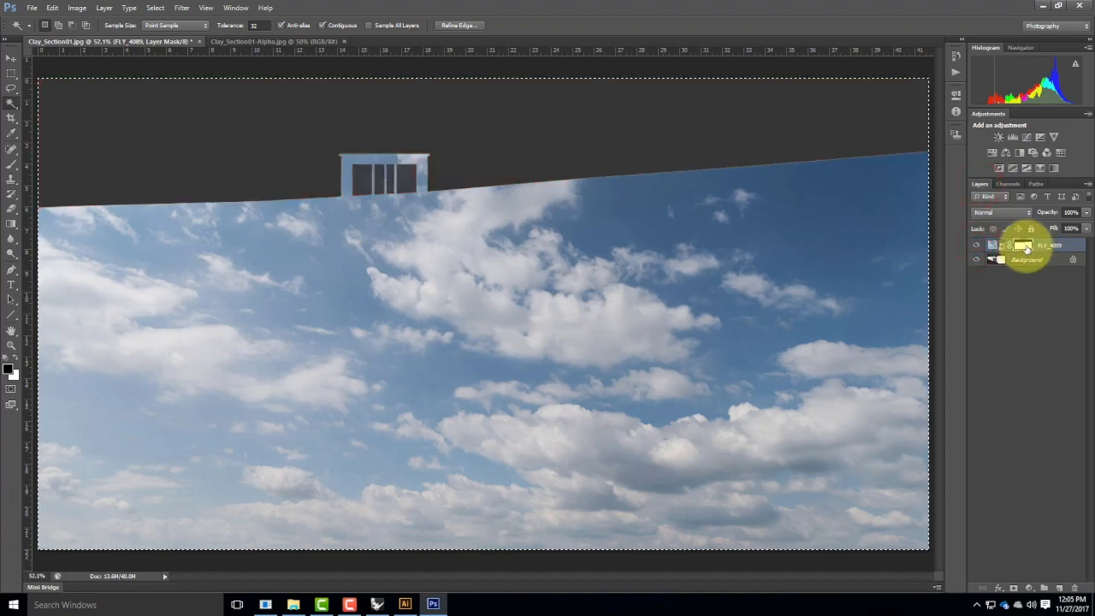
click(997, 245)
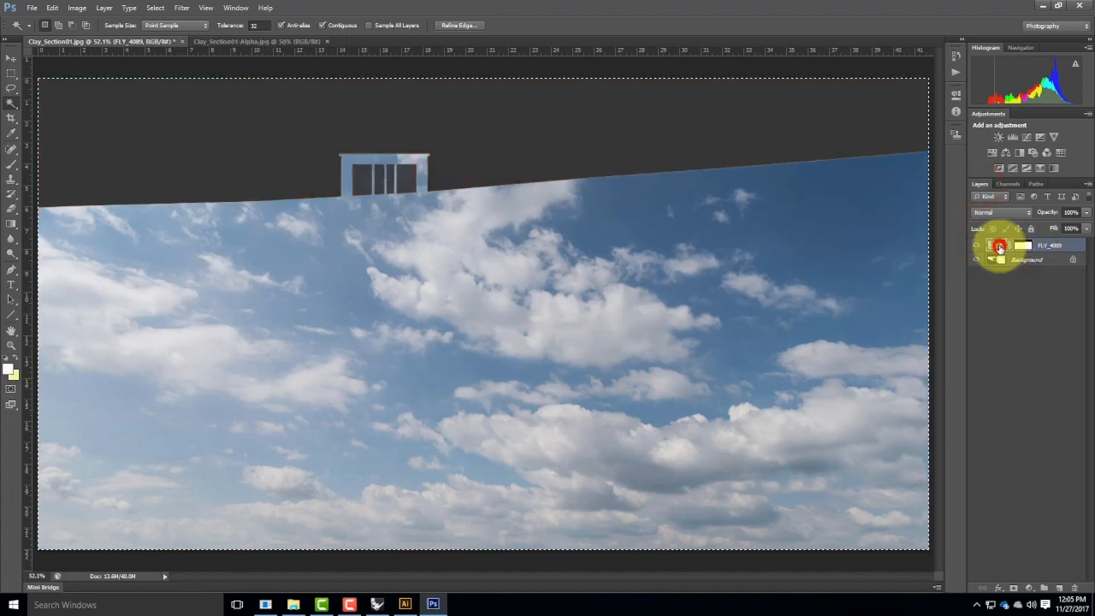
Compare the layers by toggling the sky's visibility, and hide Background to view the masked FLY_4089 layer alone.
click(973, 246)
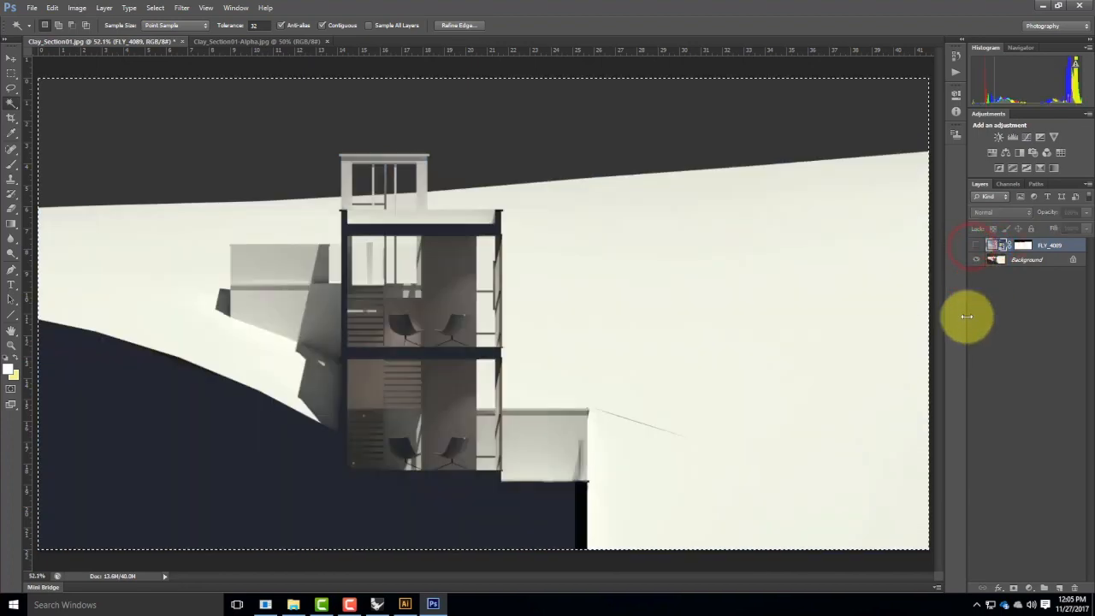
click(977, 258)
click(977, 245)
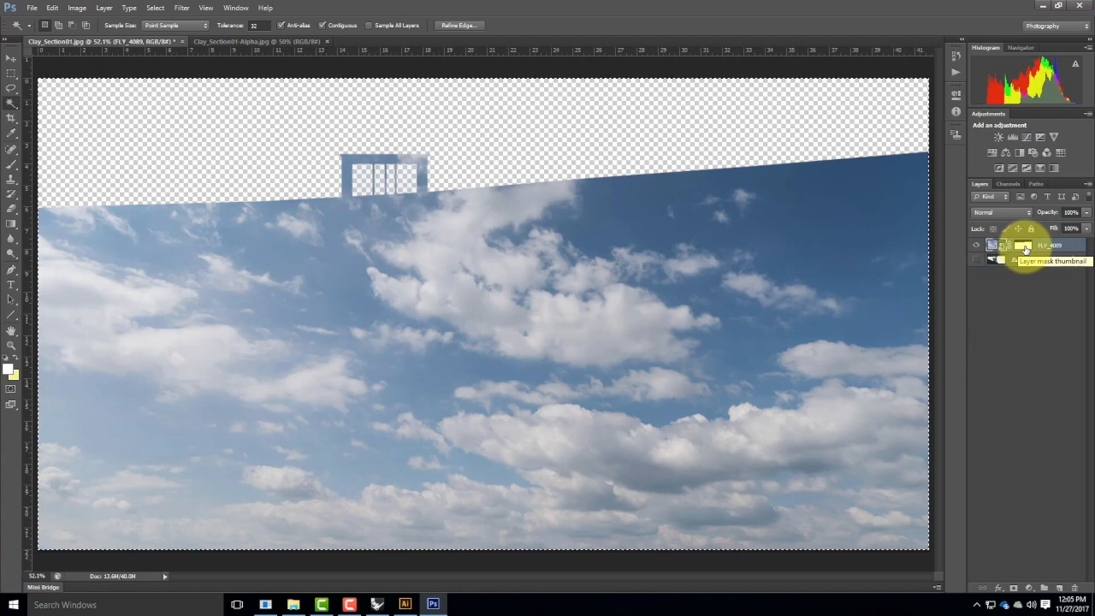
Invert the FLY_4089 layer mask so the sky shows above the terrain, and show the Background layer again.
click(1027, 247)
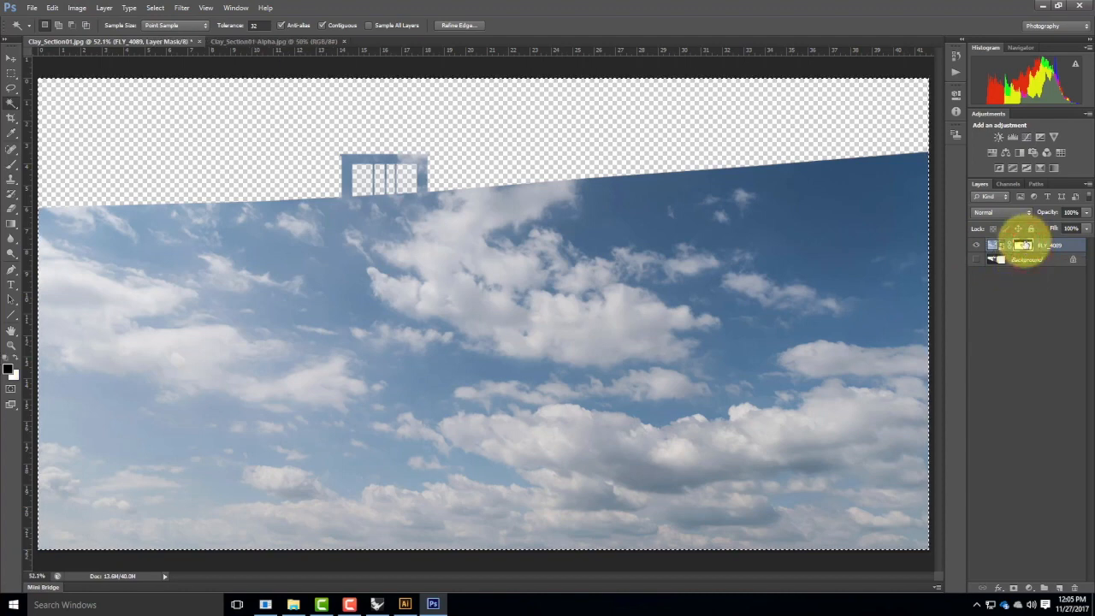
right_click(1024, 244)
click(1039, 364)
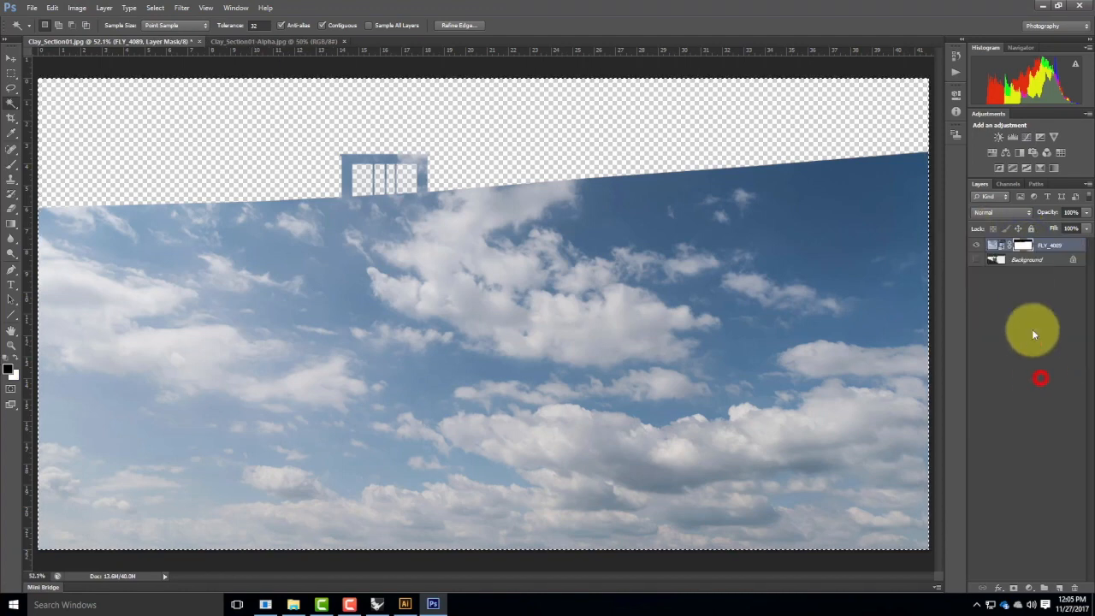
click(77, 8)
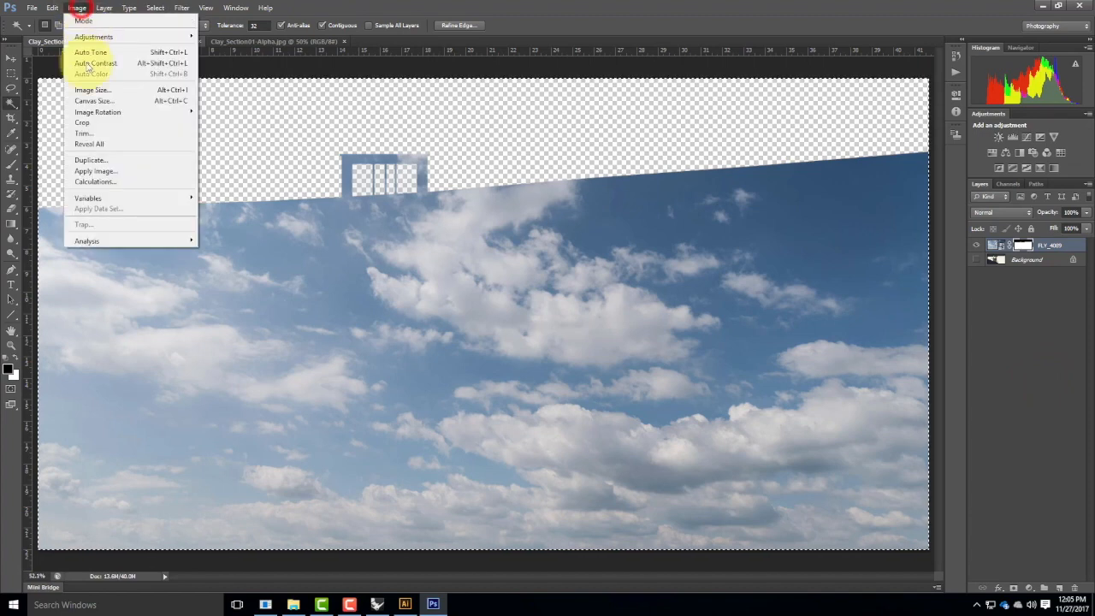
mouse_move(96, 36)
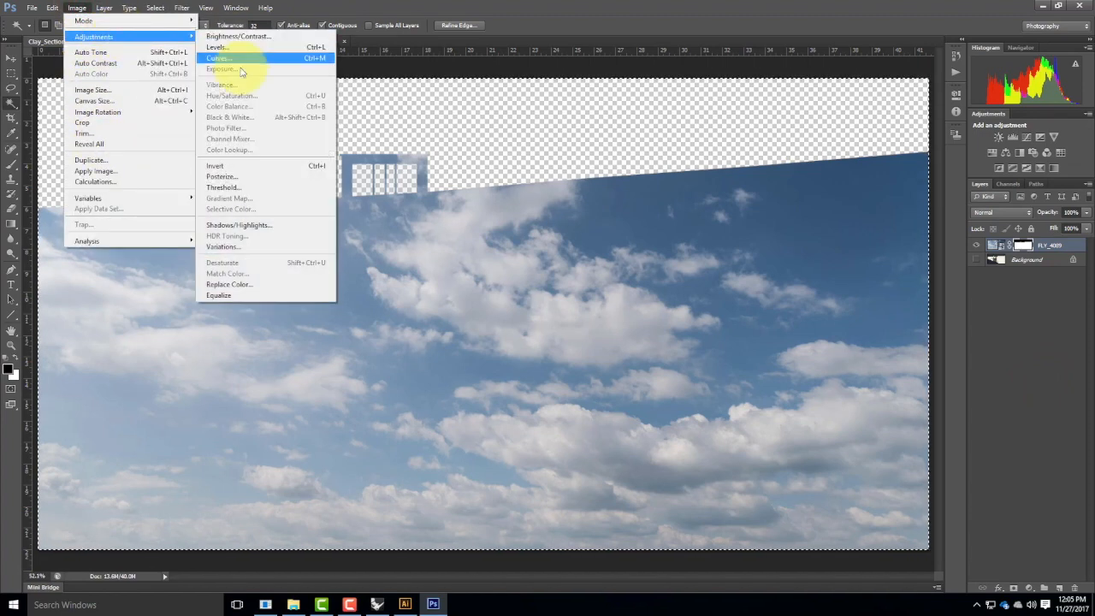
click(242, 167)
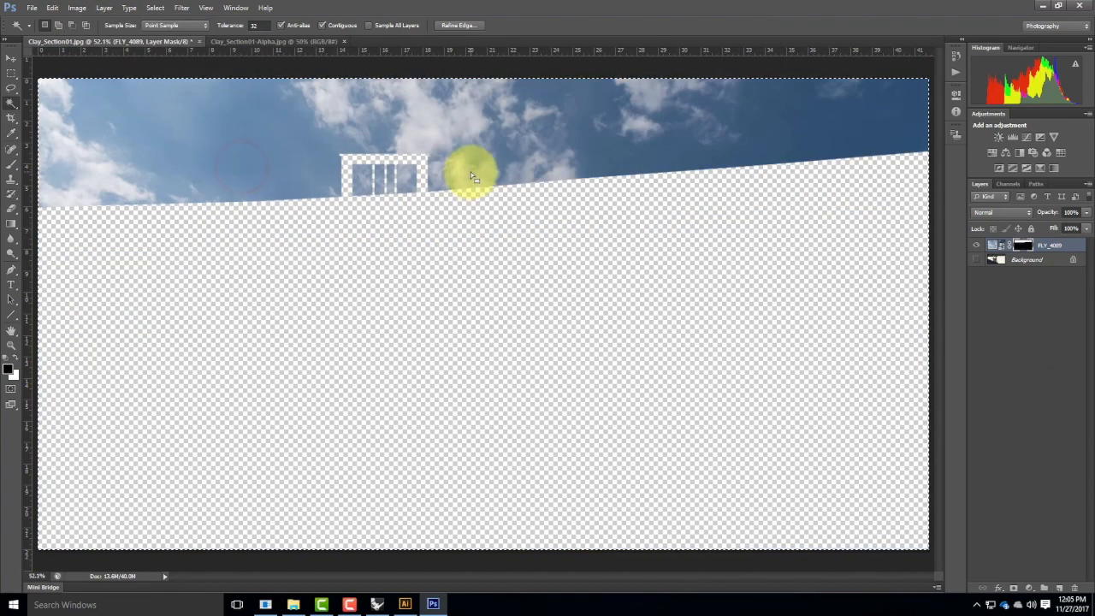
click(976, 259)
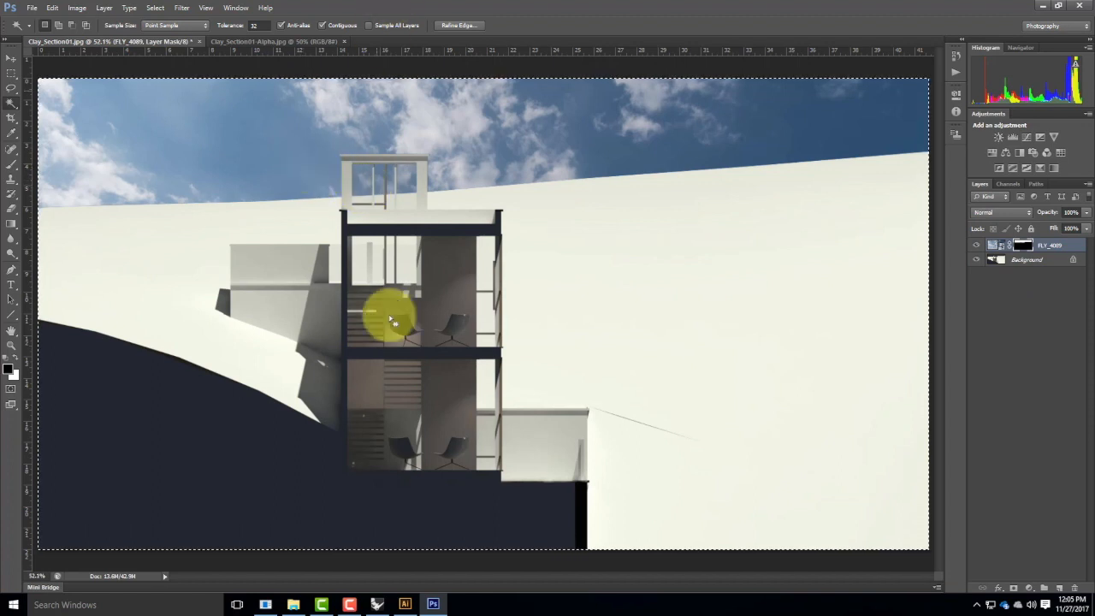
Look over the render pass files in the F2017 folder, and switch to Illustrator to review the section composition.
click(293, 603)
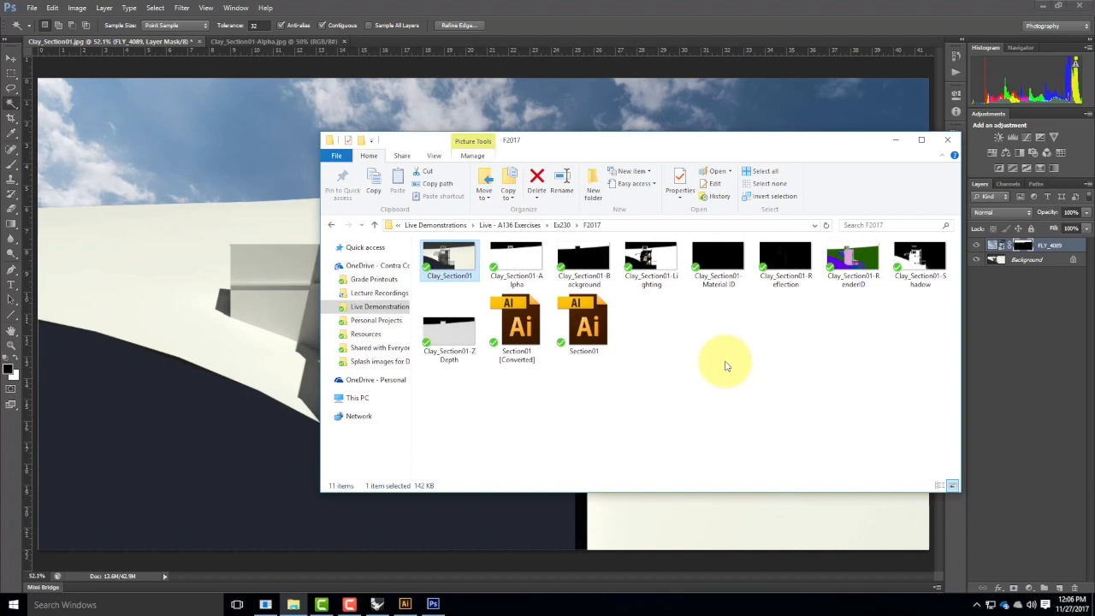
click(895, 139)
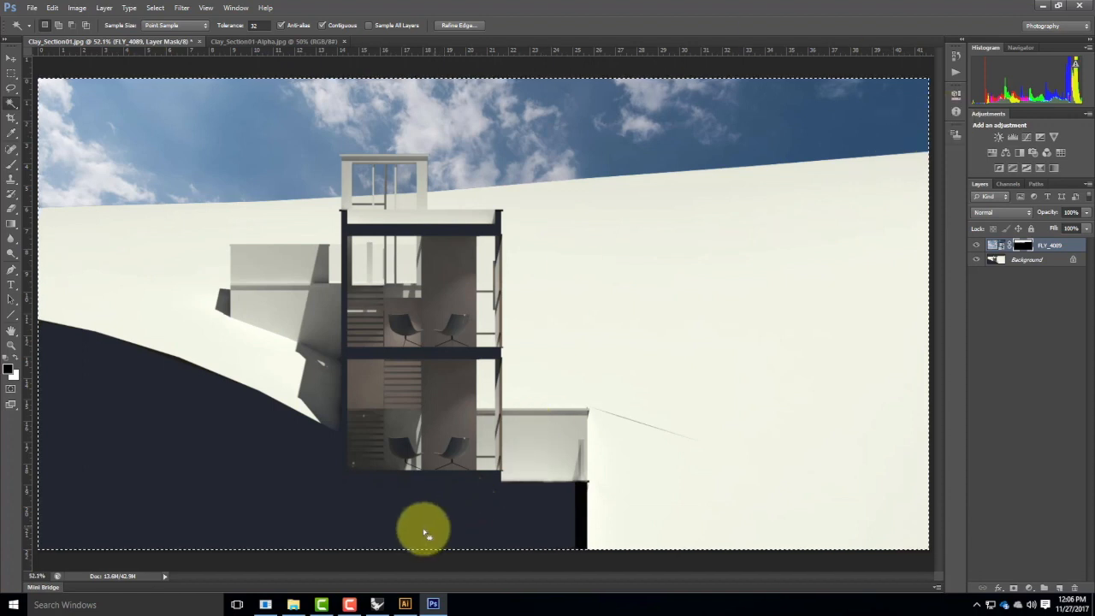
click(404, 602)
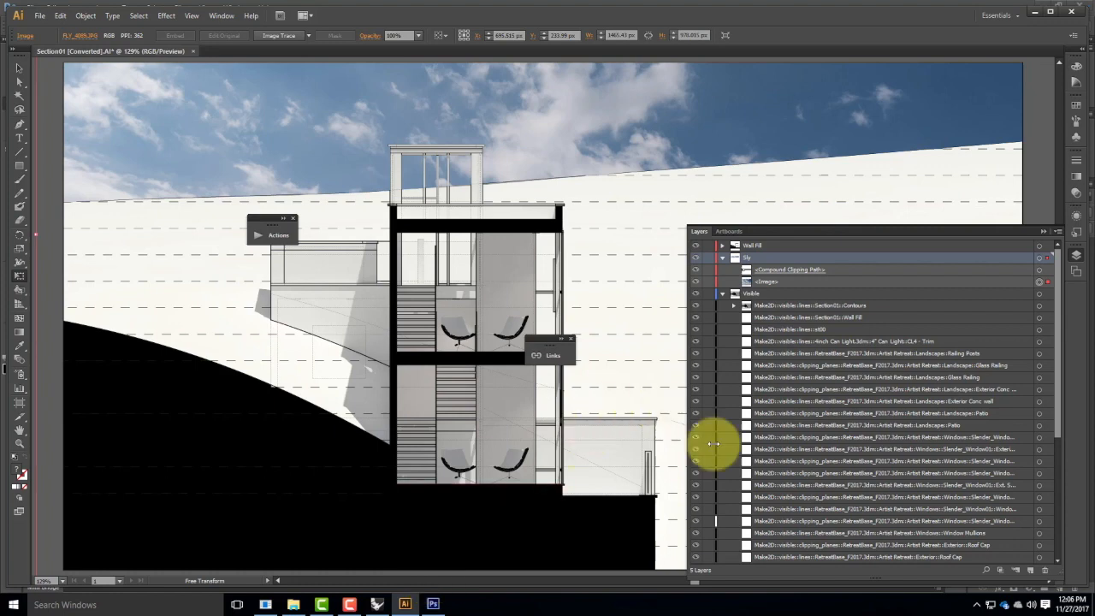
click(349, 605)
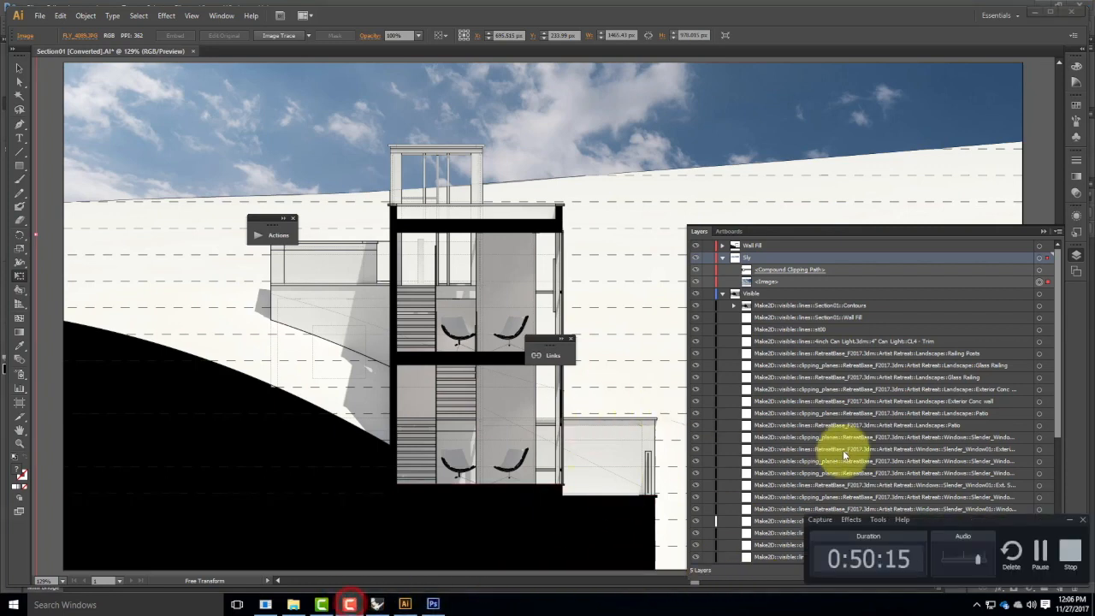